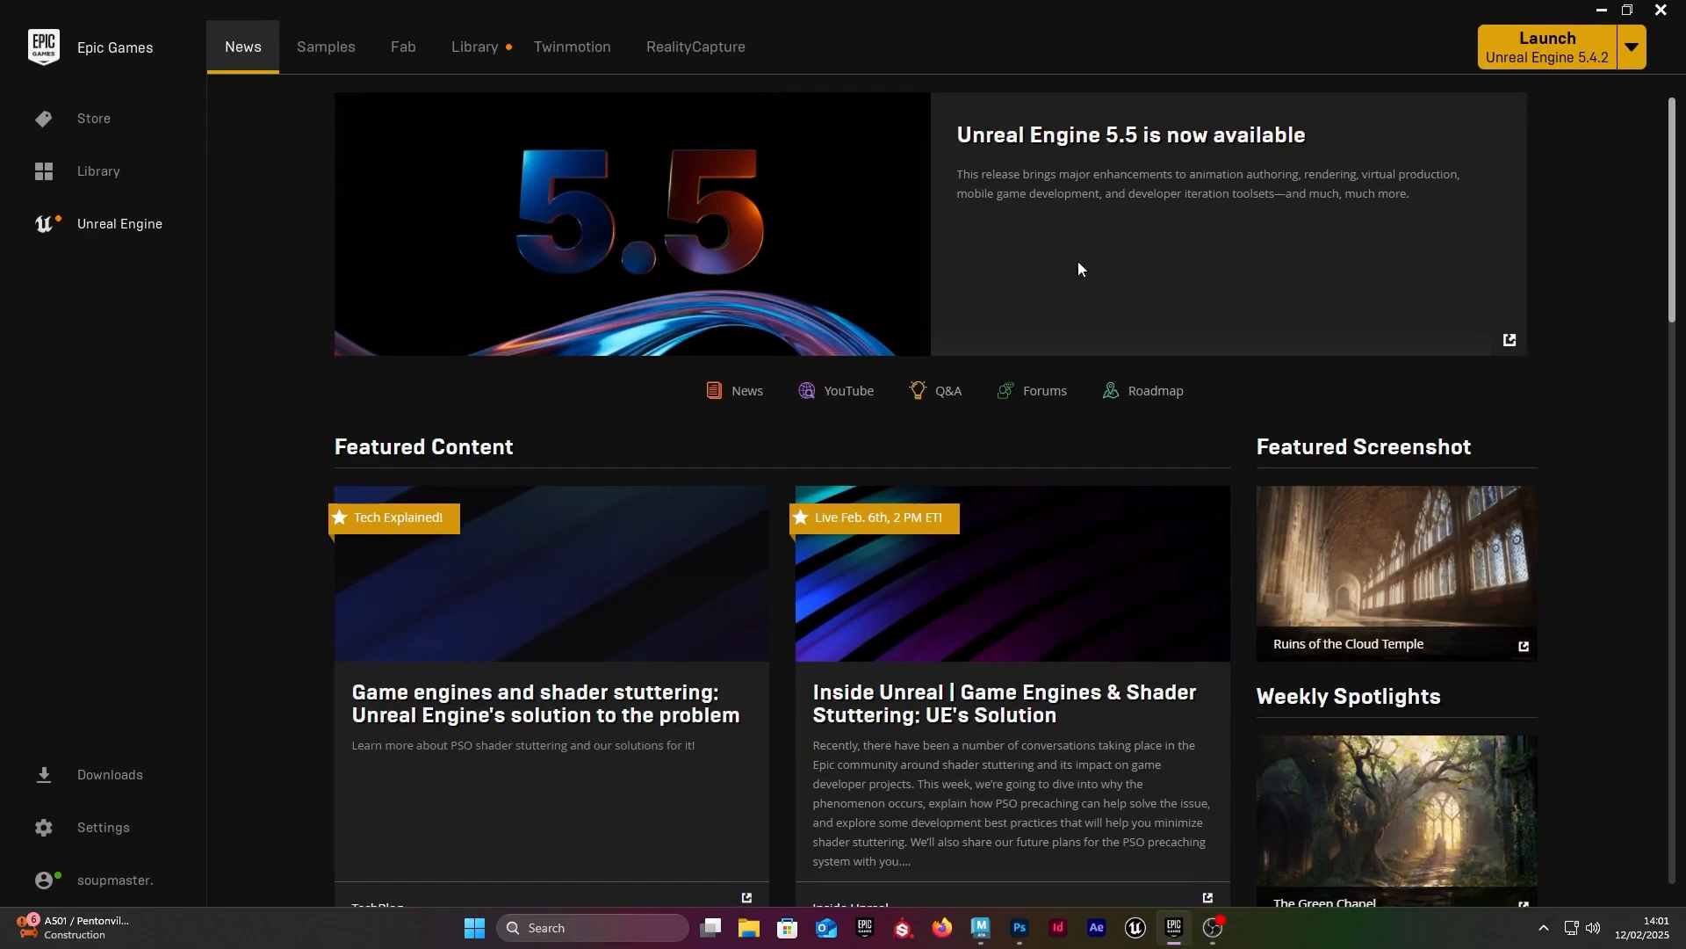
# Step: Switch to Maya and examine the robot model from the front, the sides and above
pyautogui.click(1597, 11)
pyautogui.click(933, 331)
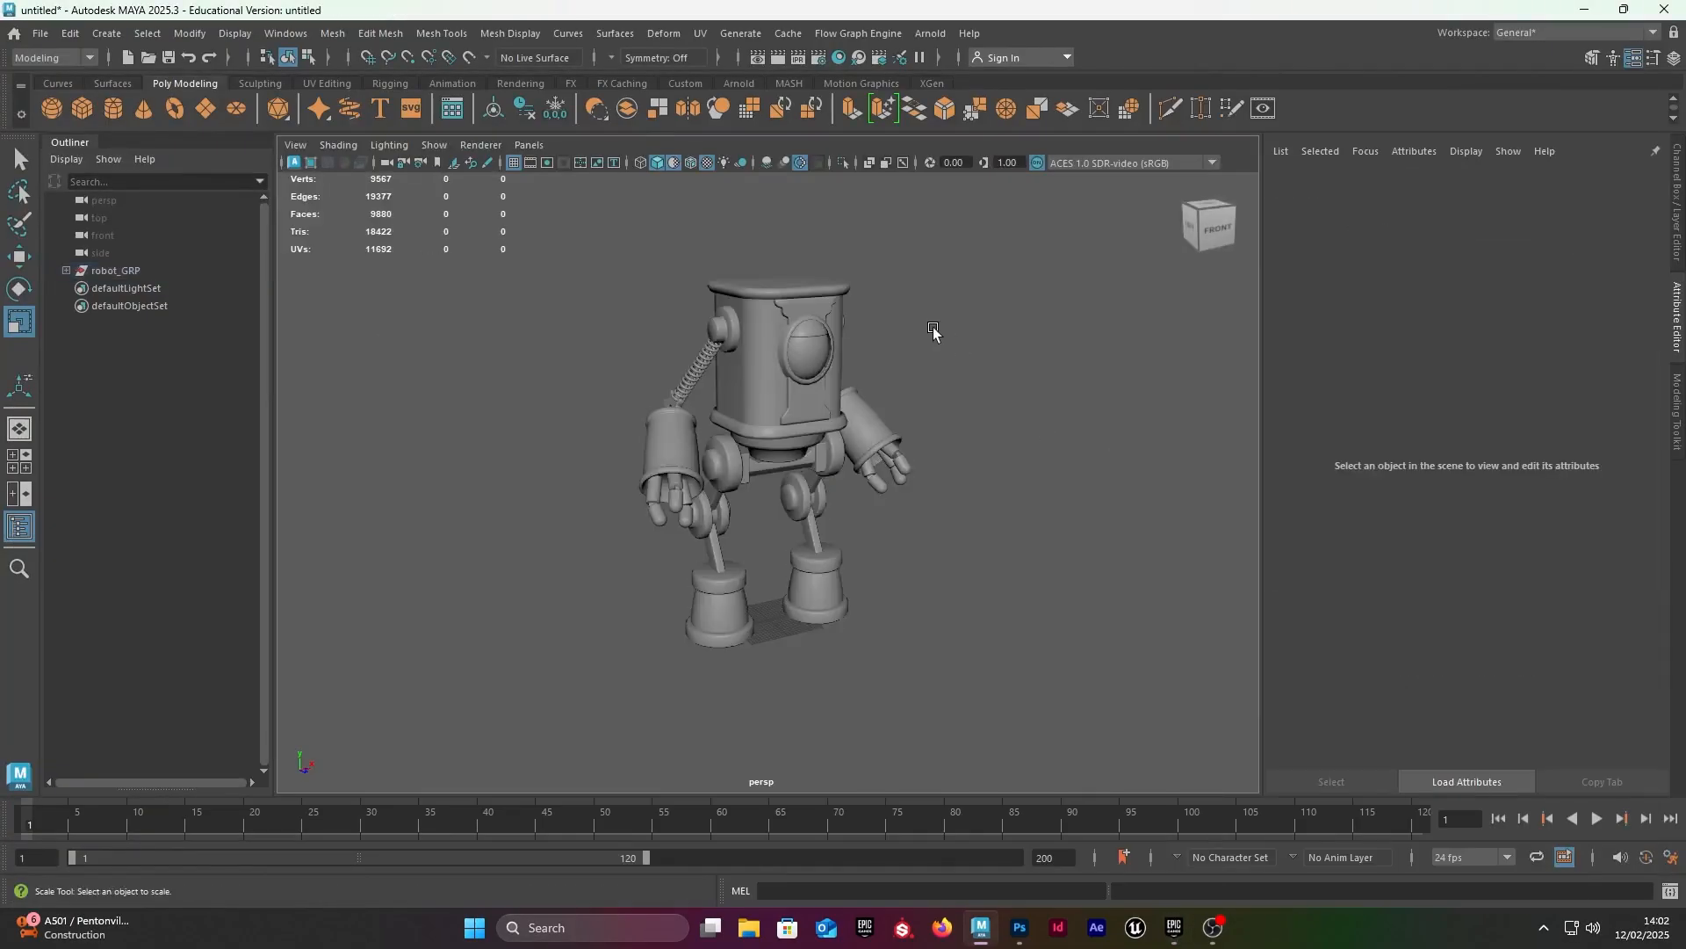
pyautogui.keyDown('alt'); pyautogui.moveTo(819, 351); pyautogui.dragTo(841, 402); pyautogui.keyUp('alt')
pyautogui.keyDown('alt'); pyautogui.moveTo(606, 402); pyautogui.dragTo(761, 389, button='right'); pyautogui.keyUp('alt')
pyautogui.moveTo(817, 391)
pyautogui.keyDown('alt'); pyautogui.mouseDown()
pyautogui.moveTo(766, 343)
pyautogui.moveTo(795, 395)
pyautogui.mouseUp(); pyautogui.keyUp('alt')
pyautogui.keyDown('alt'); pyautogui.moveTo(650, 417); pyautogui.dragTo(812, 353, button='right'); pyautogui.keyUp('alt')
pyautogui.keyDown('alt'); pyautogui.moveTo(795, 413); pyautogui.dragTo(754, 356); pyautogui.keyUp('alt')
pyautogui.keyDown('alt'); pyautogui.moveTo(746, 360); pyautogui.dragTo(576, 360, button='right'); pyautogui.keyUp('alt')
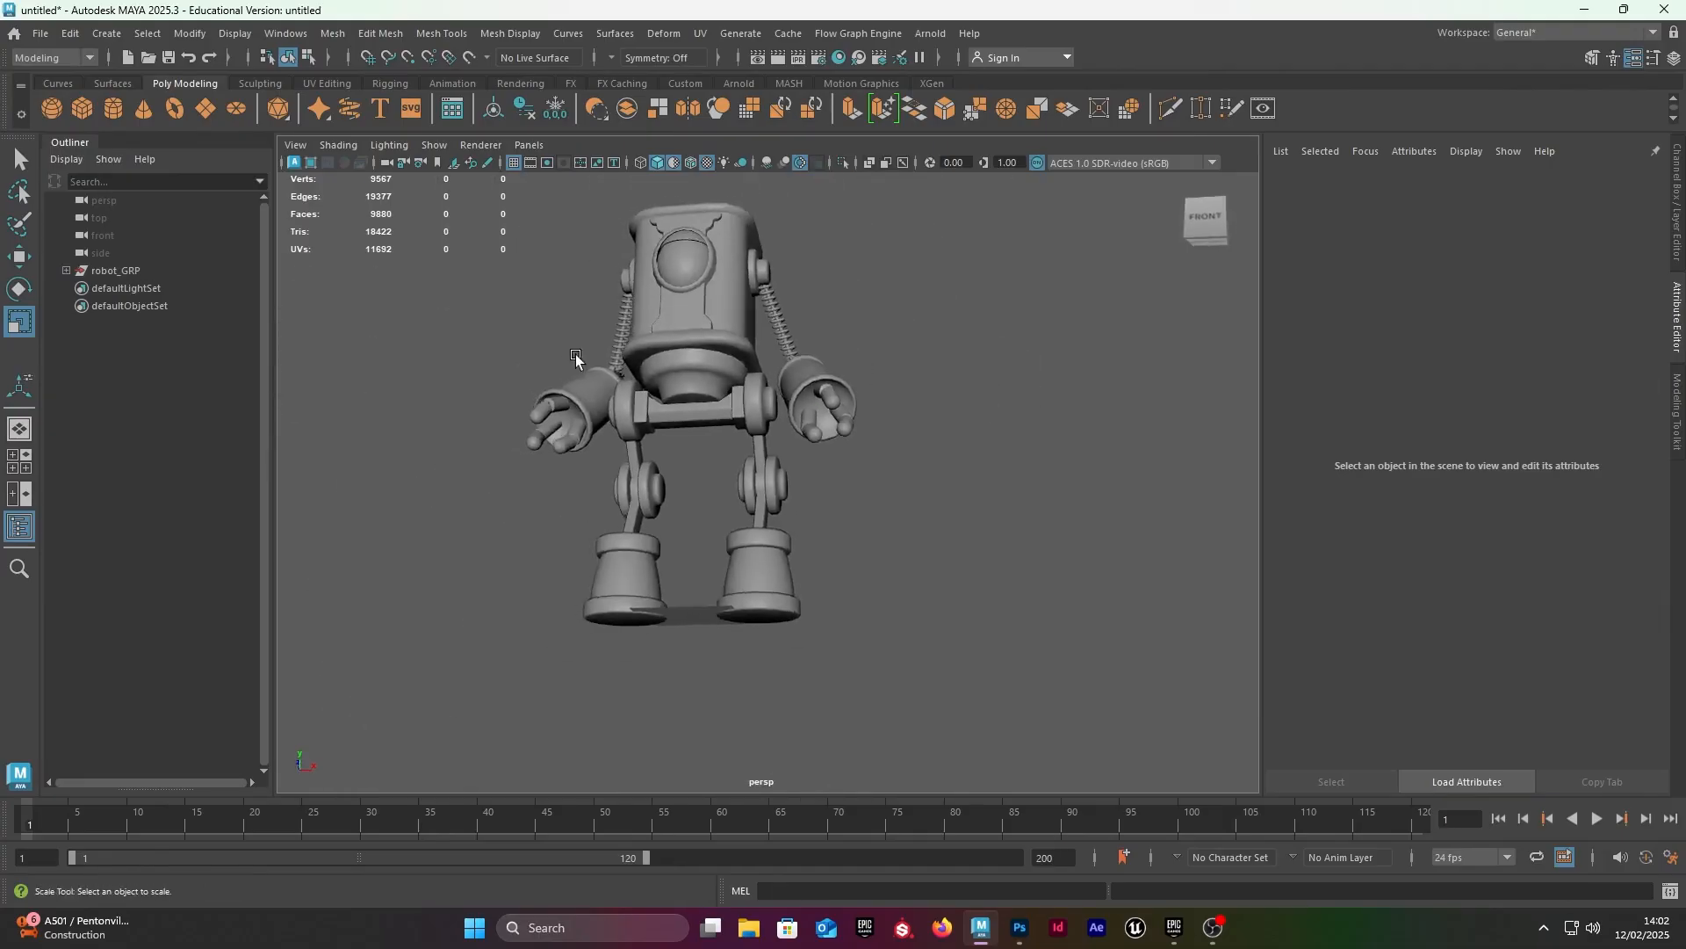
pyautogui.keyDown('alt'); pyautogui.moveTo(615, 351); pyautogui.dragTo(657, 408); pyautogui.keyUp('alt')
pyautogui.keyDown('alt'); pyautogui.moveTo(694, 402); pyautogui.dragTo(630, 387, button='right'); pyautogui.keyUp('alt')
pyautogui.keyDown('alt'); pyautogui.moveTo(630, 386); pyautogui.dragTo(674, 417); pyautogui.keyUp('alt')
pyautogui.keyDown('alt'); pyautogui.moveTo(650, 413); pyautogui.dragTo(789, 408, button='right'); pyautogui.keyUp('alt')
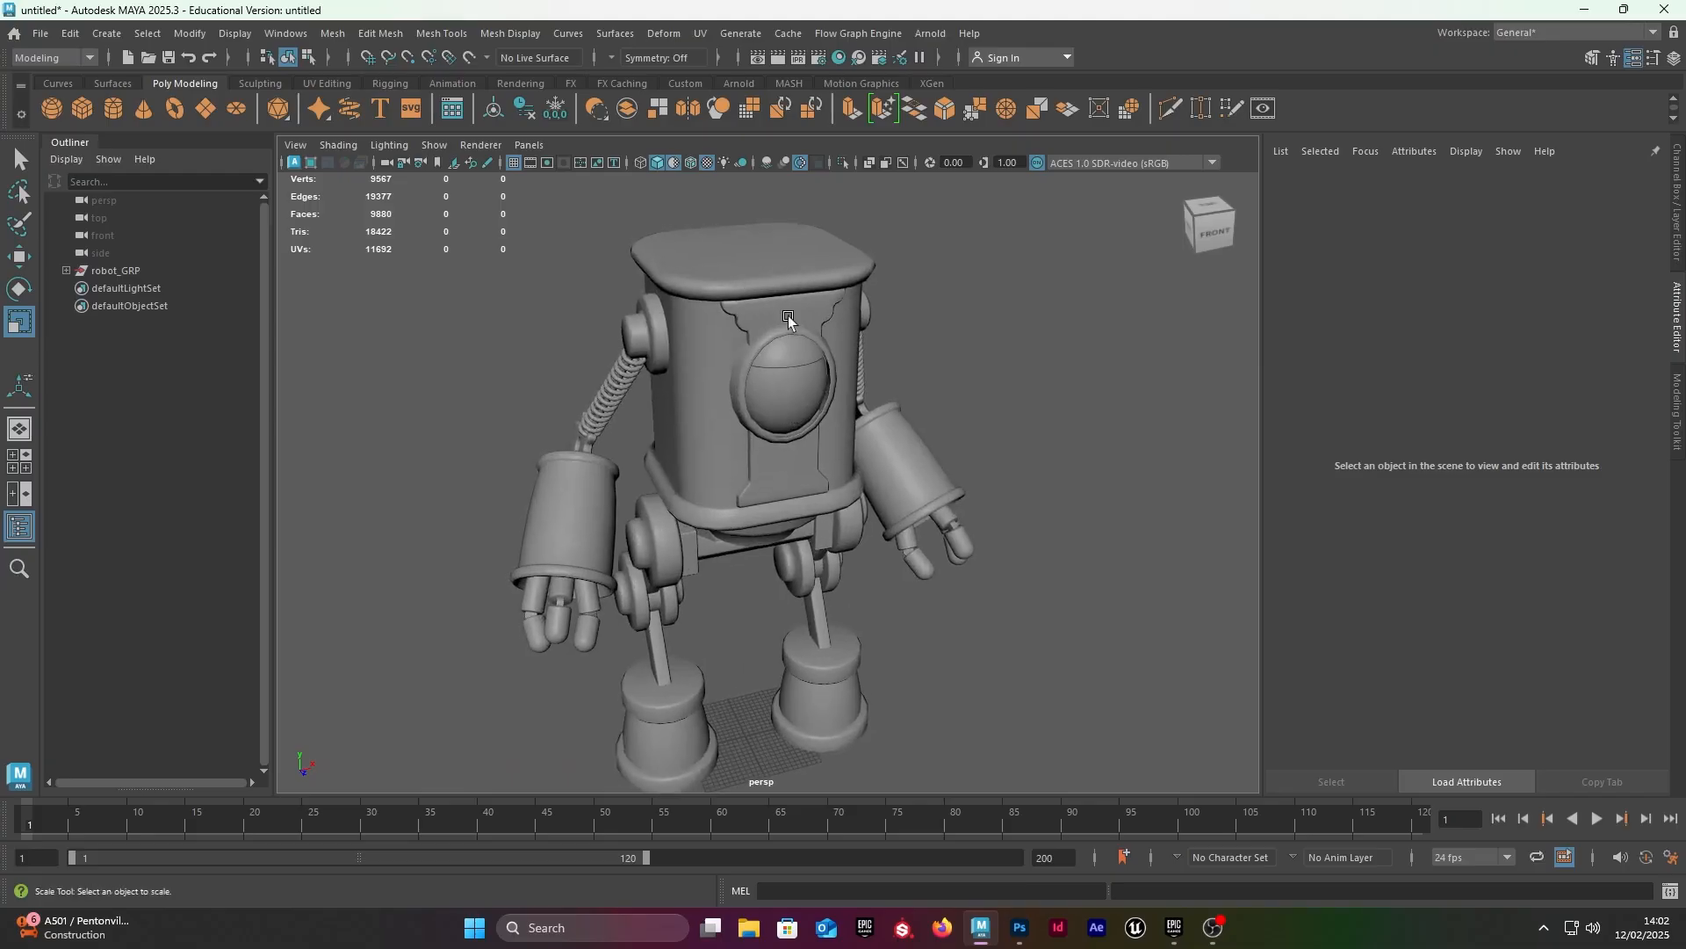
pyautogui.keyDown('alt'); pyautogui.moveTo(787, 351); pyautogui.dragTo(694, 364, button='right'); pyautogui.keyUp('alt')
pyautogui.keyDown('alt'); pyautogui.moveTo(790, 373); pyautogui.dragTo(821, 384); pyautogui.keyUp('alt')
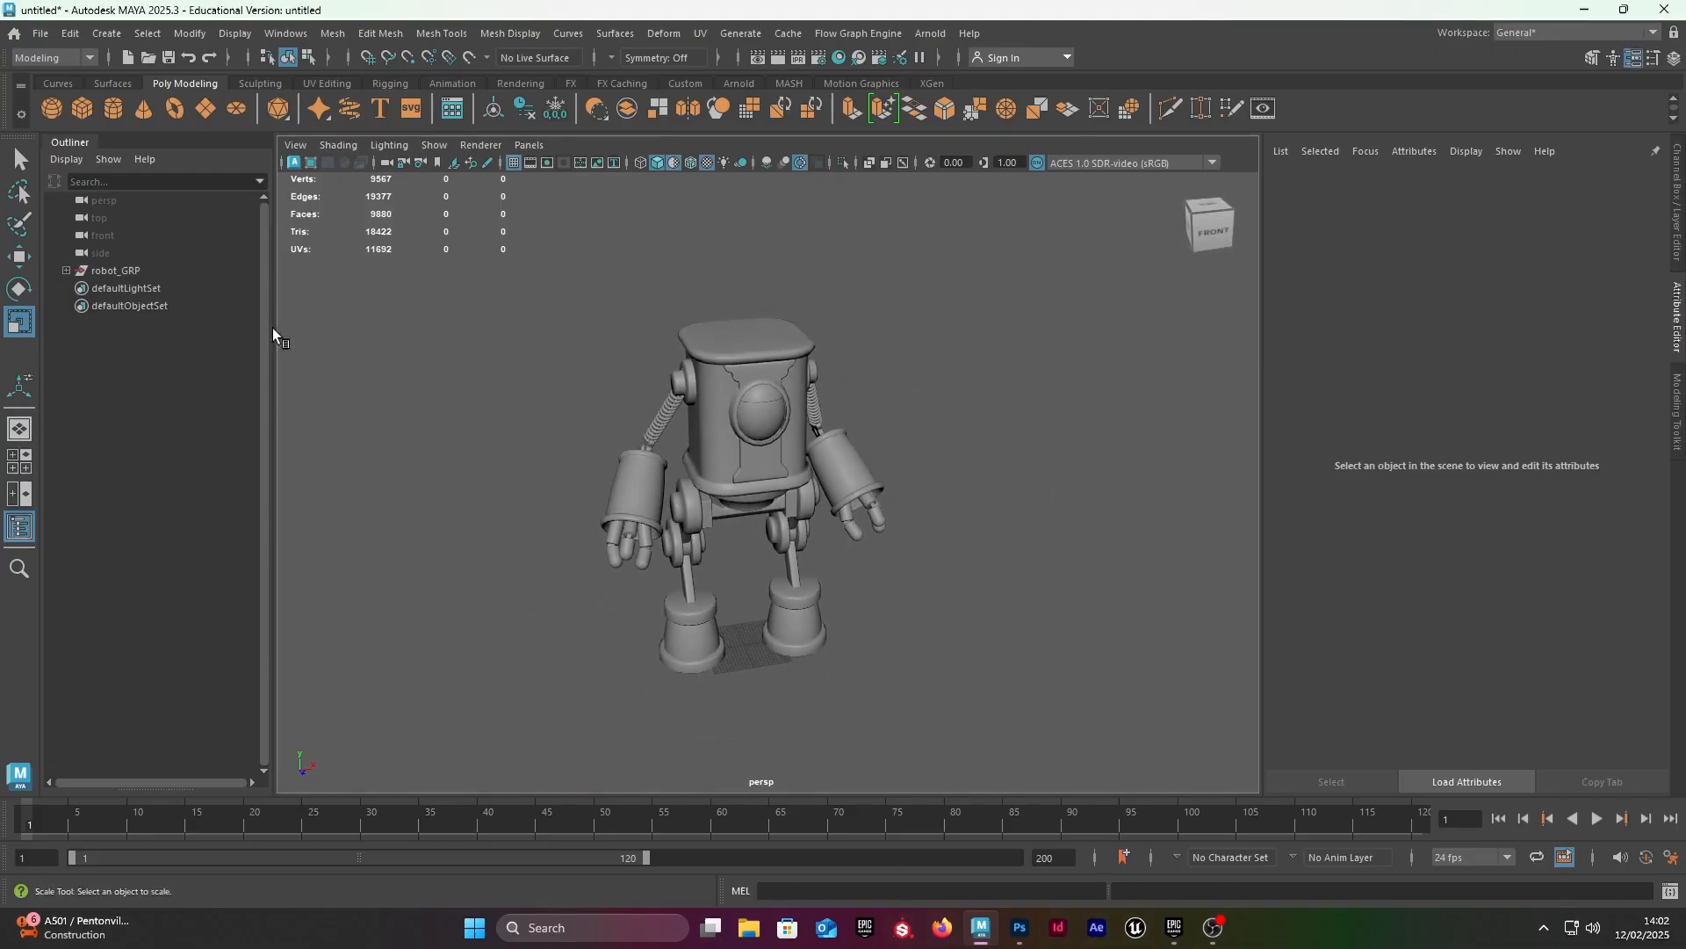
# Step: Scale the robot_GRP group down uniformly to about 0.06 on all axes
pyautogui.click(115, 271)
pyautogui.press('f')
pyautogui.scroll(-5, 849, 395)
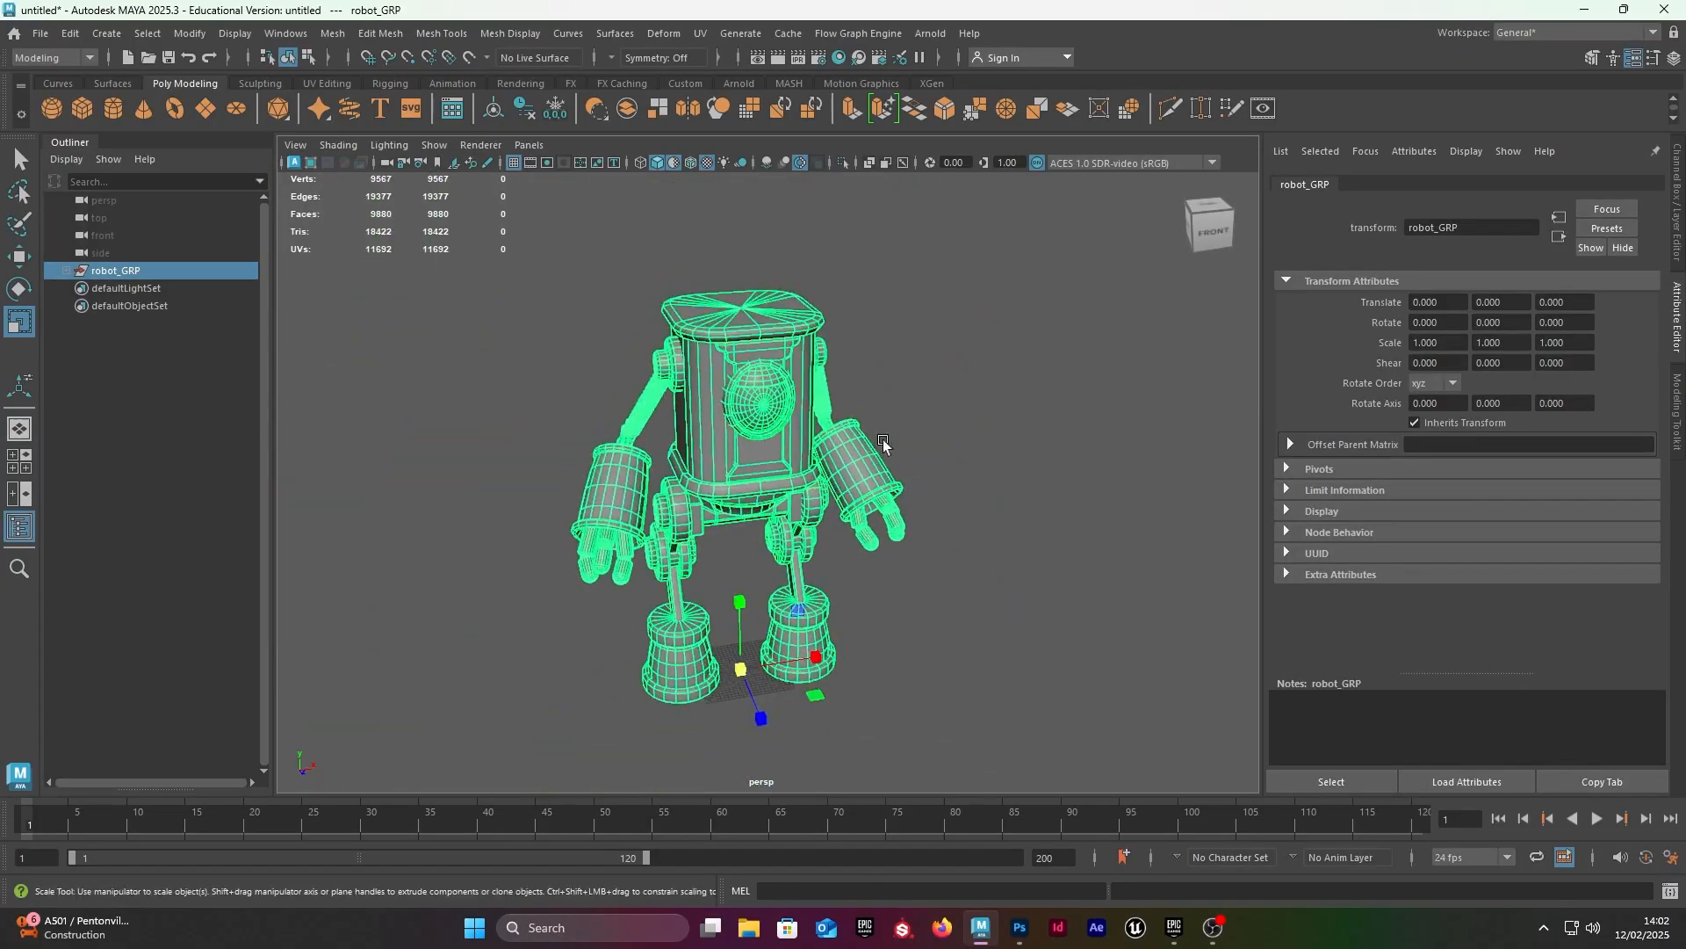
pyautogui.keyDown('alt'); pyautogui.moveTo(881, 441); pyautogui.dragTo(936, 450); pyautogui.keyUp('alt')
pyautogui.keyDown('alt'); pyautogui.moveTo(859, 436); pyautogui.dragTo(863, 357, button='middle'); pyautogui.keyUp('alt')
pyautogui.scroll(5, 861, 355)
pyautogui.keyDown('alt'); pyautogui.moveTo(928, 404); pyautogui.dragTo(903, 410); pyautogui.keyUp('alt')
pyautogui.moveTo(903, 413); pyautogui.dragTo(318, 465, button='middle')
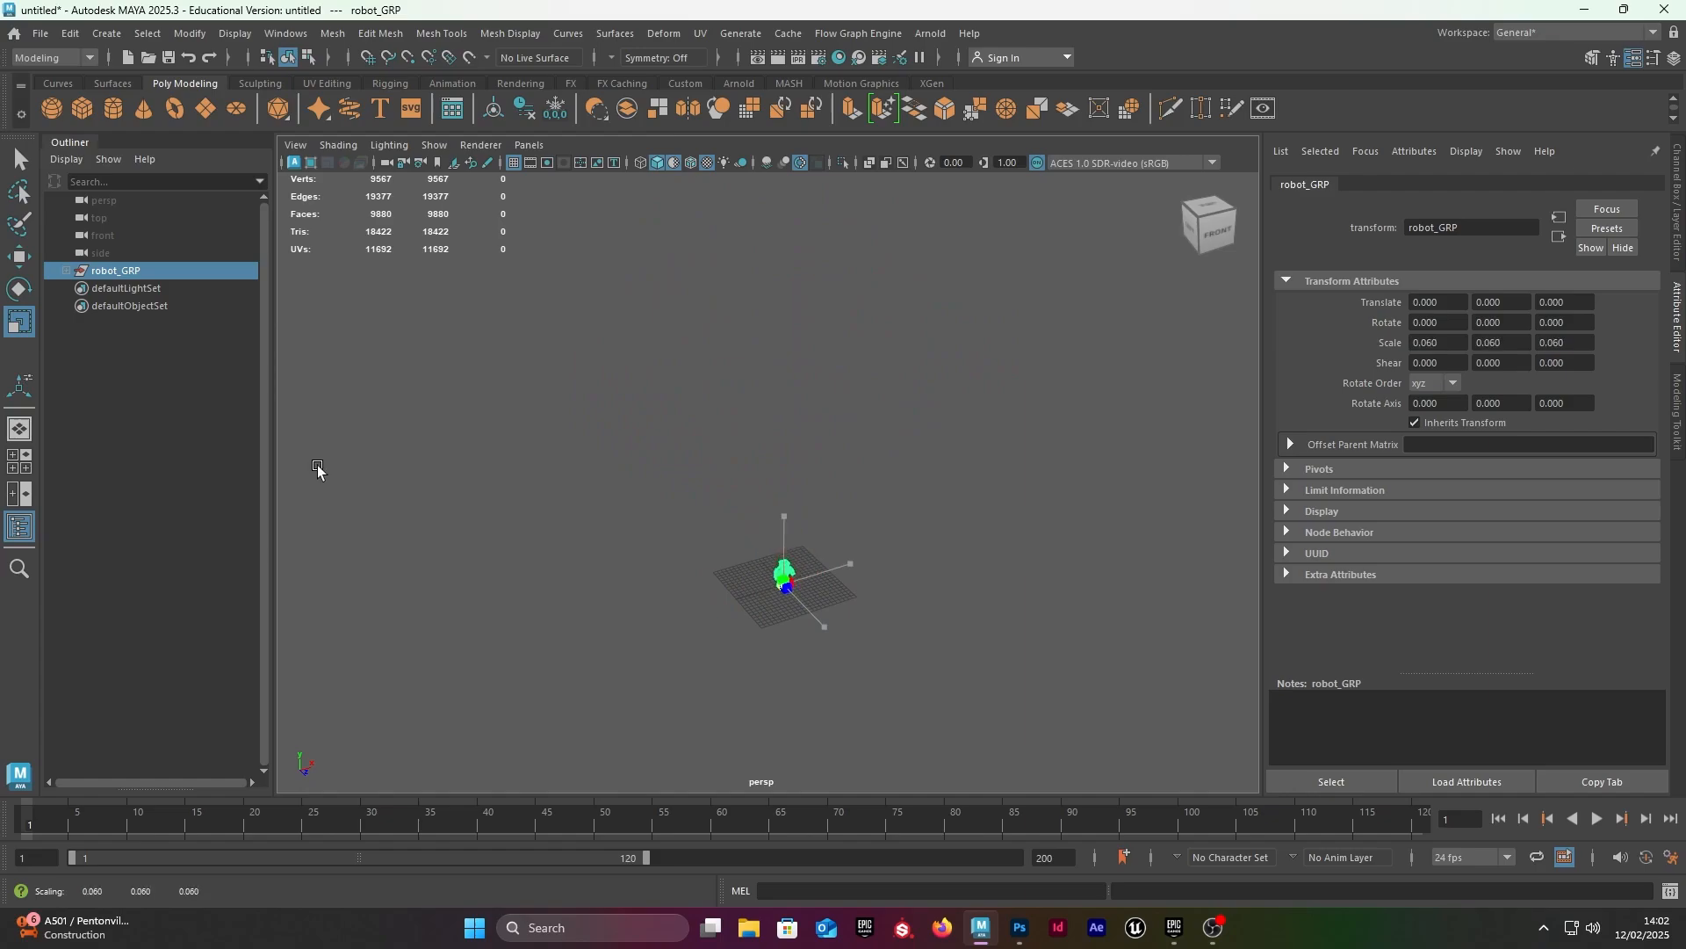
pyautogui.press('f')
pyautogui.scroll(5, 685, 537)
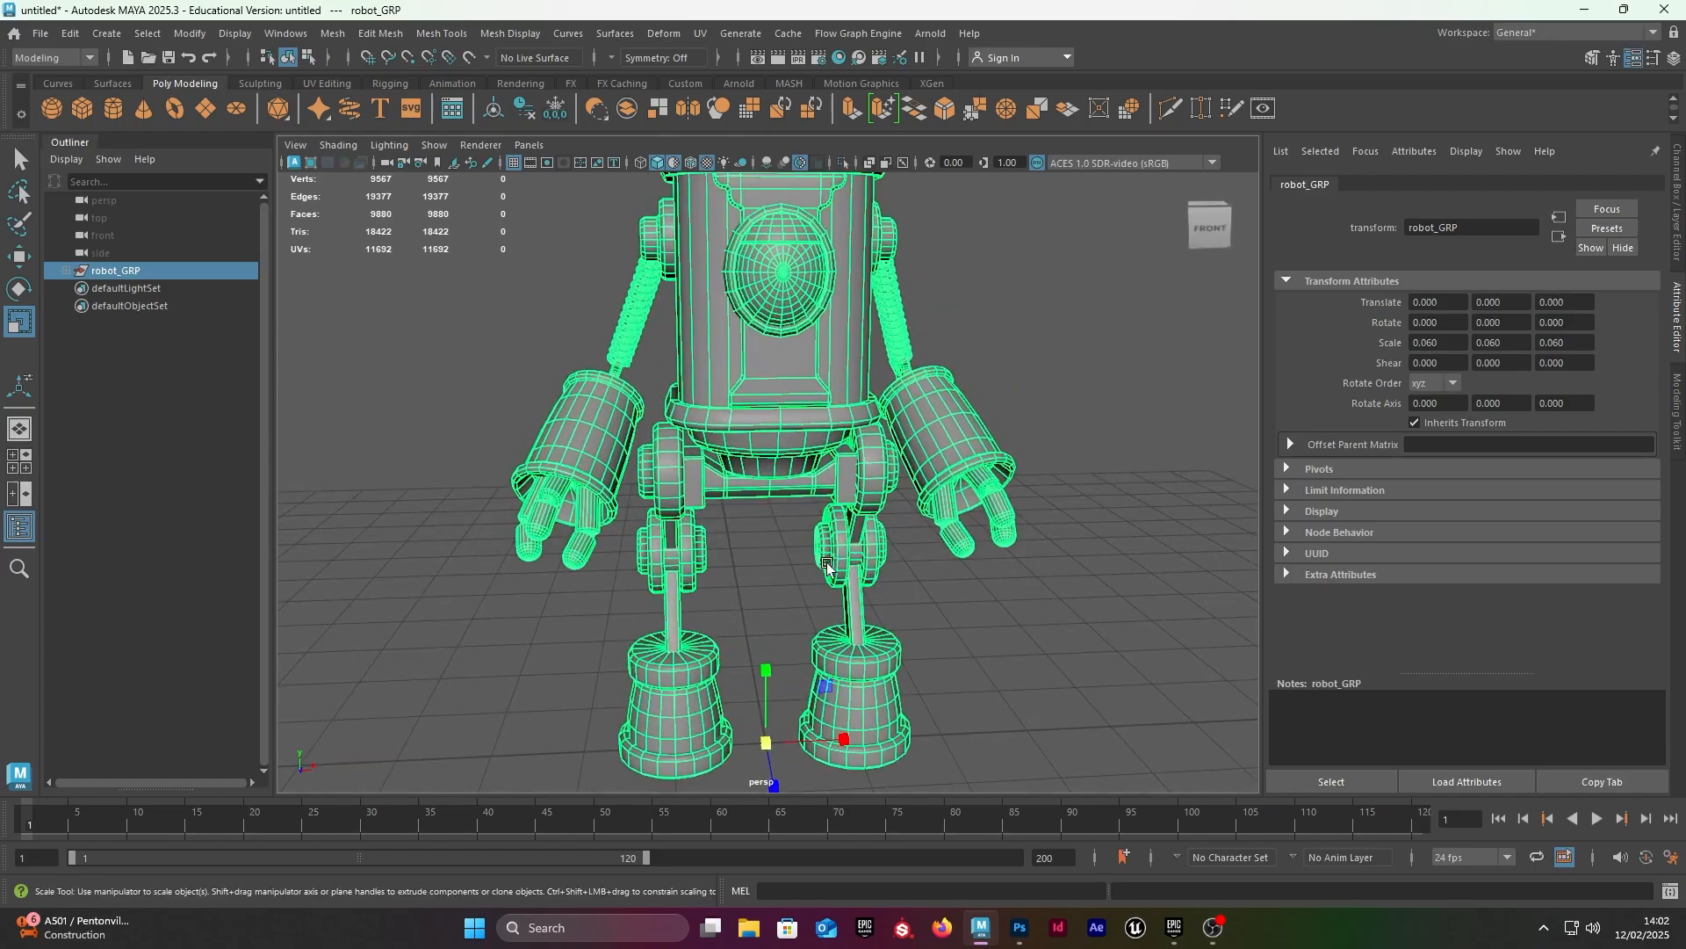
# Step: Move all robot meshes out of robot_GRP and delete the emptied group
pyautogui.keyDown('alt'); pyautogui.moveTo(767, 500); pyautogui.dragTo(718, 454, button='middle'); pyautogui.keyUp('alt')
pyautogui.scroll(-3, 722, 459)
pyautogui.keyDown('alt'); pyautogui.moveTo(740, 497); pyautogui.dragTo(752, 508); pyautogui.keyUp('alt')
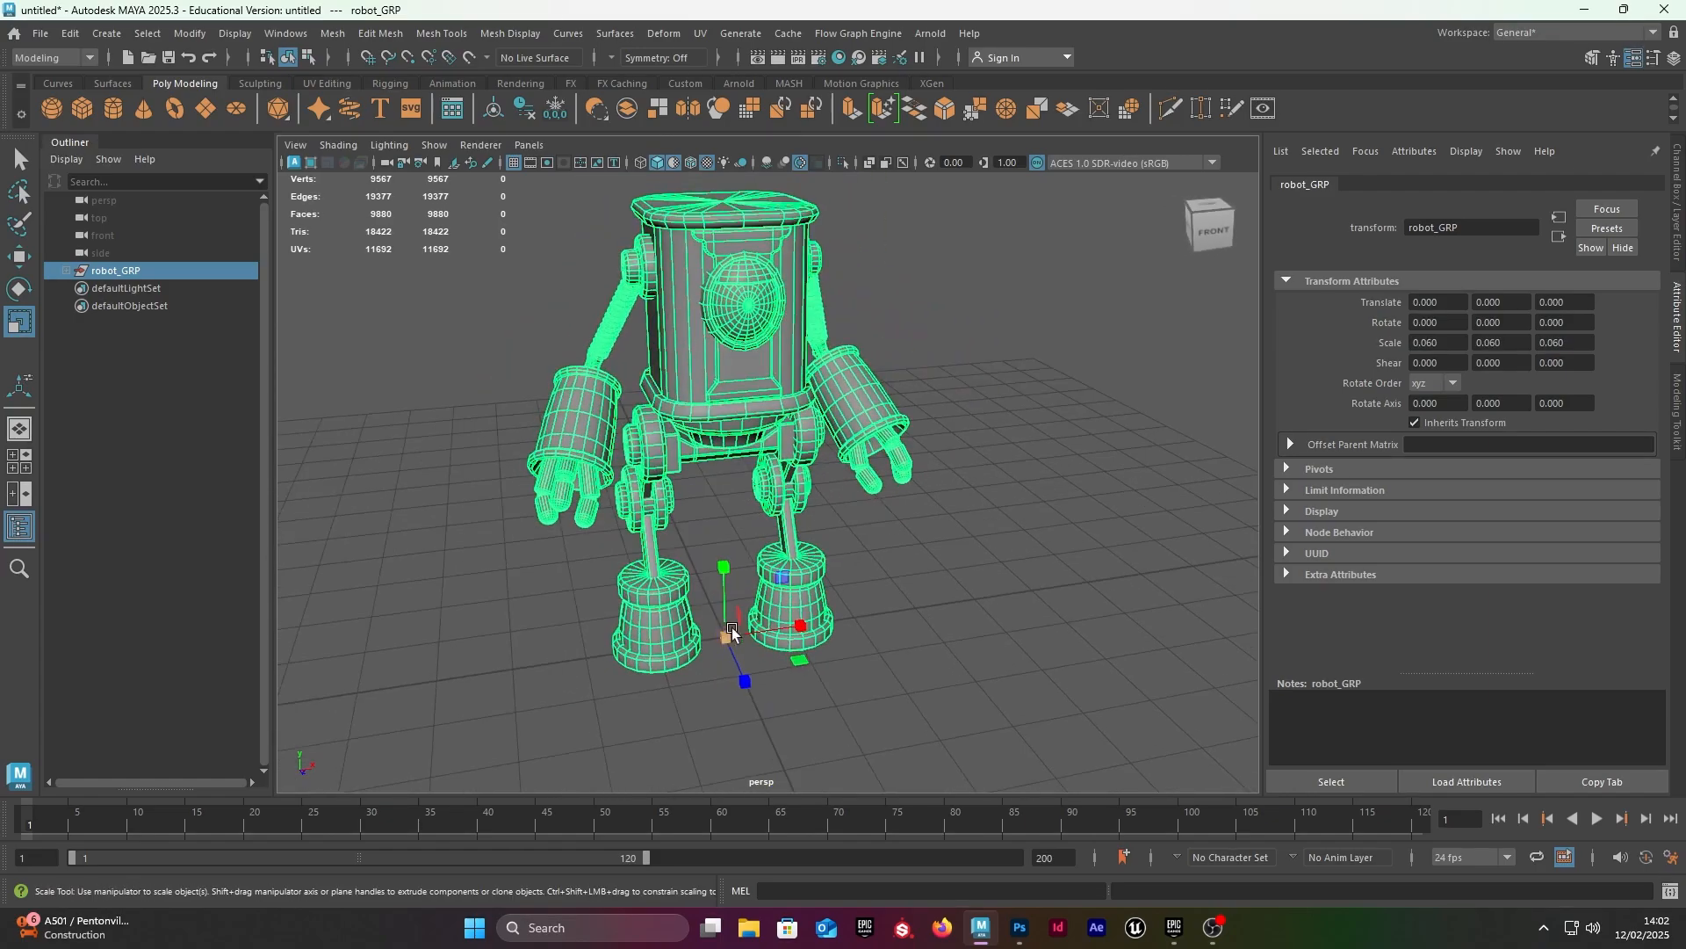
pyautogui.scroll(-5, 752, 507)
pyautogui.moveTo(130, 430); pyautogui.dragTo(130, 426, button='middle')
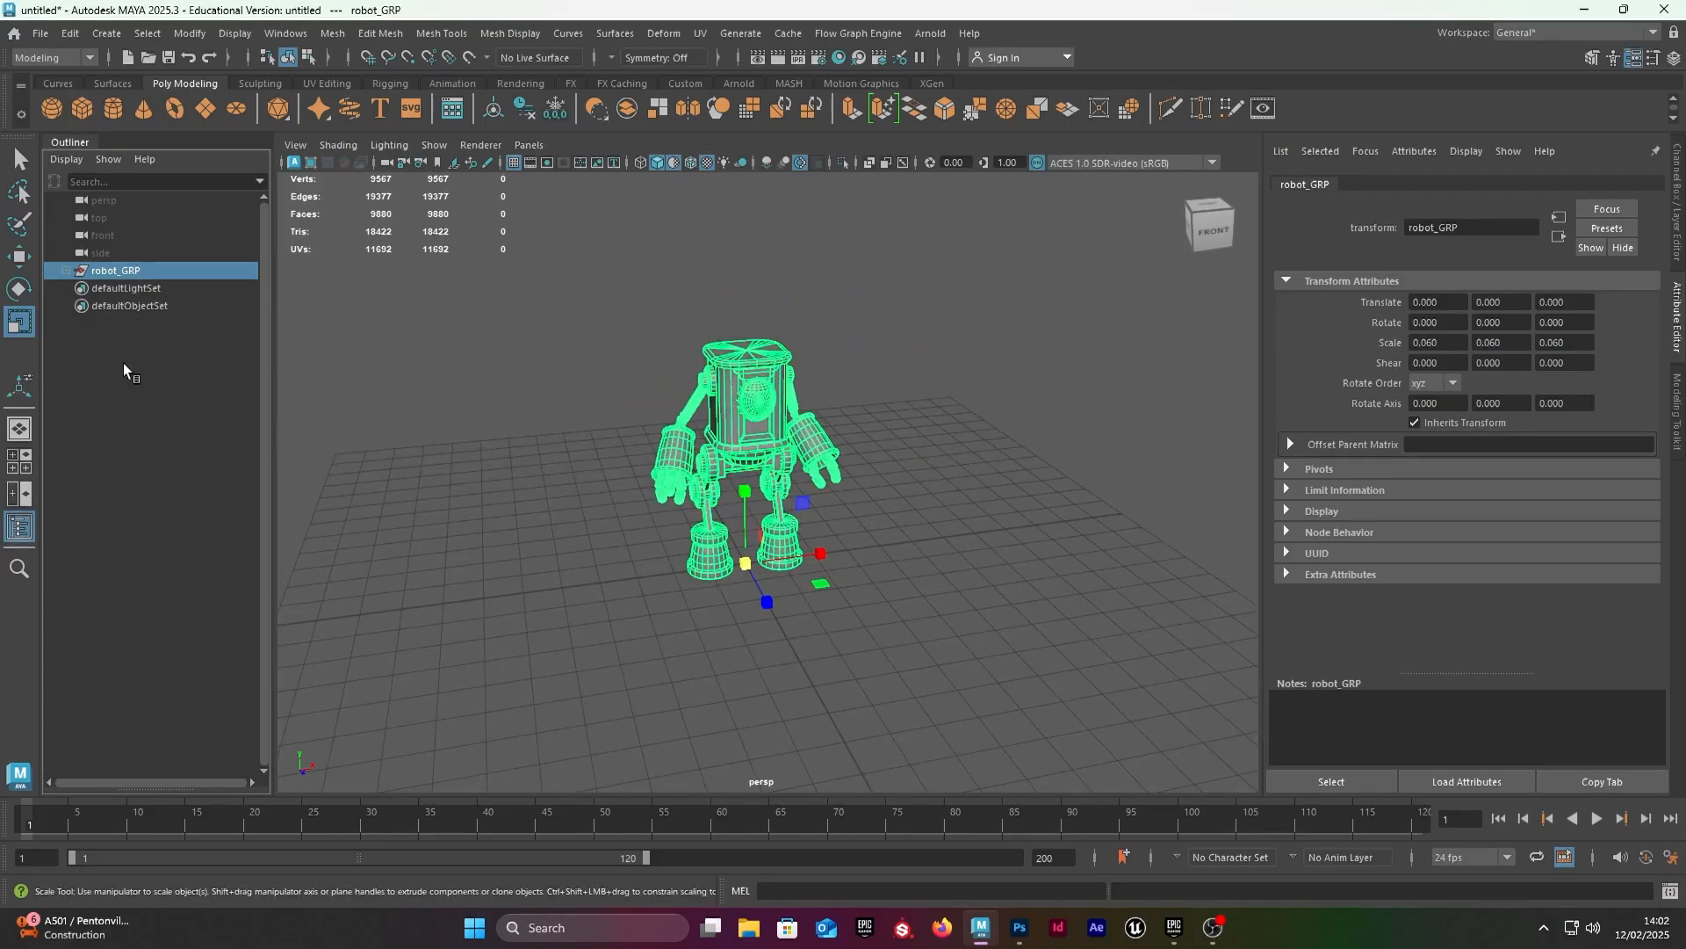
pyautogui.moveTo(514, 249); pyautogui.dragTo(1094, 790)
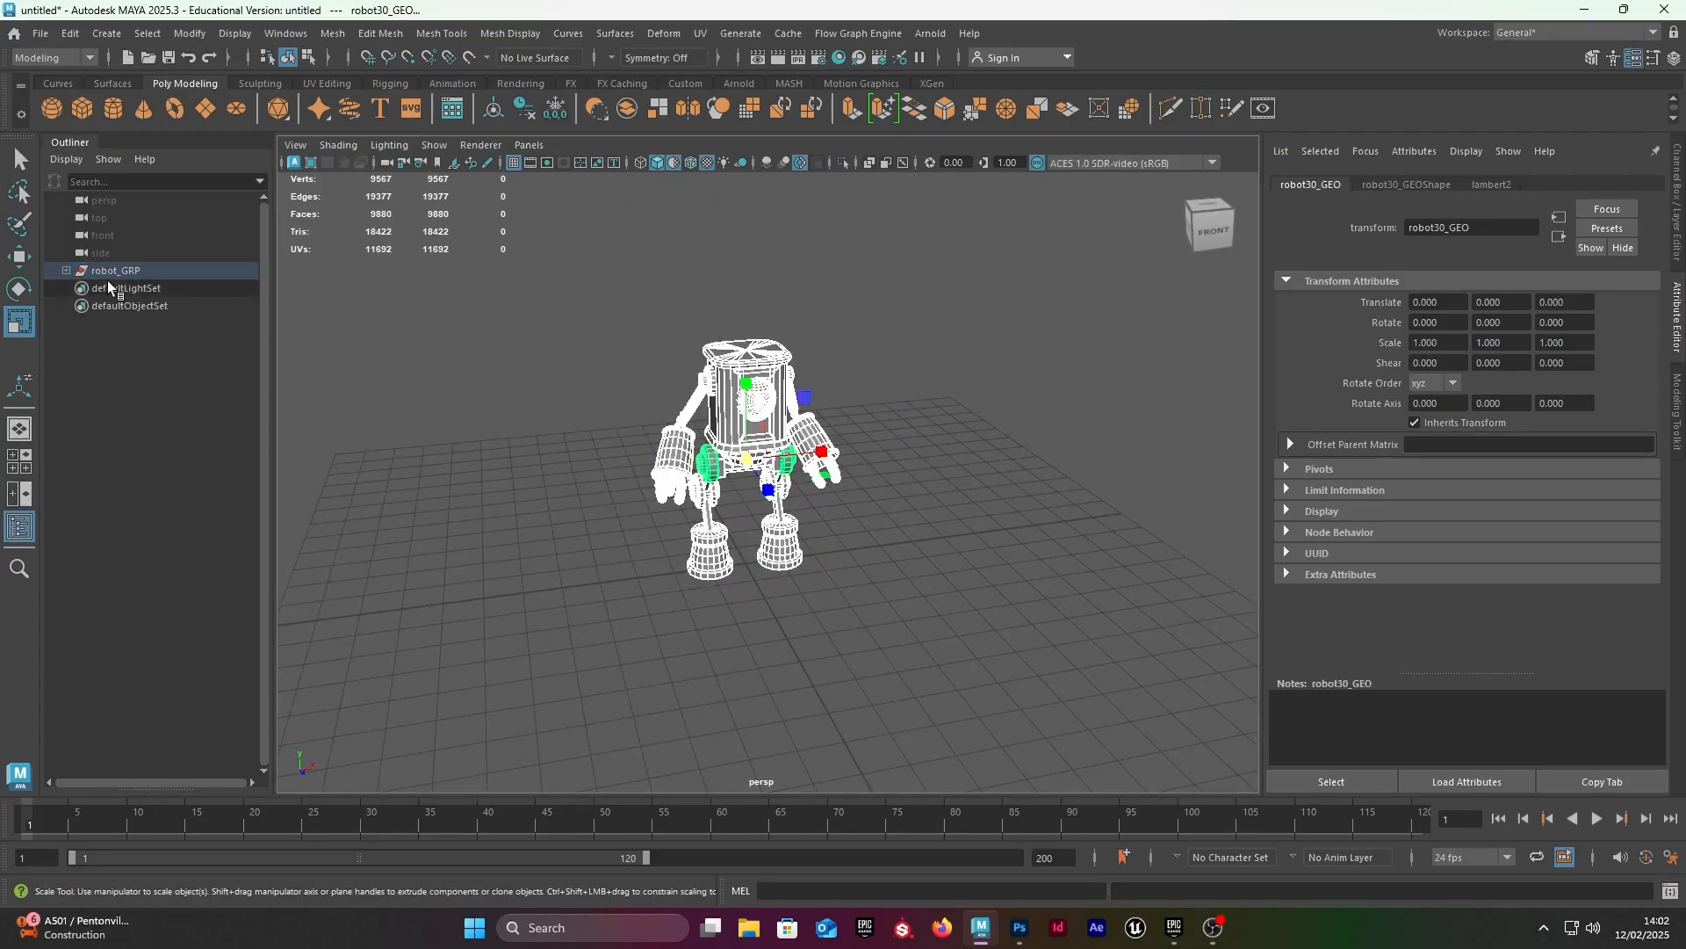
pyautogui.moveTo(111, 273); pyautogui.dragTo(139, 364, button='middle')
pyautogui.click(110, 273)
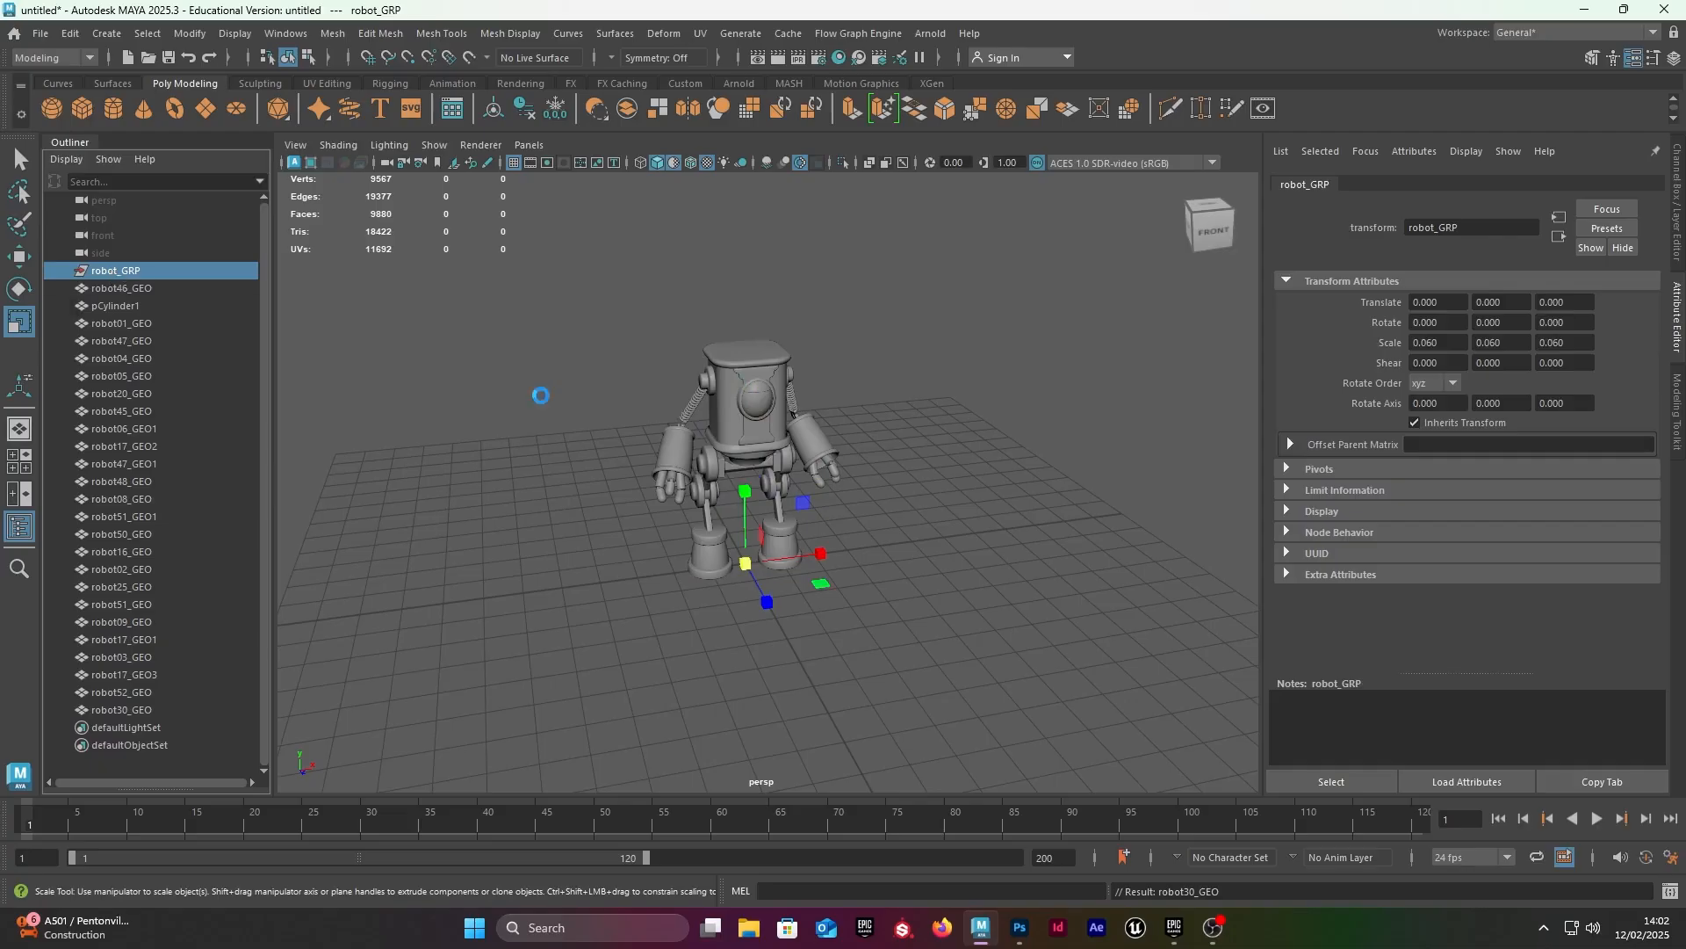
pyautogui.press('Delete')
# Step: Group all the loose robot meshes and name the new group robot_GRP
pyautogui.moveTo(437, 206); pyautogui.dragTo(967, 690)
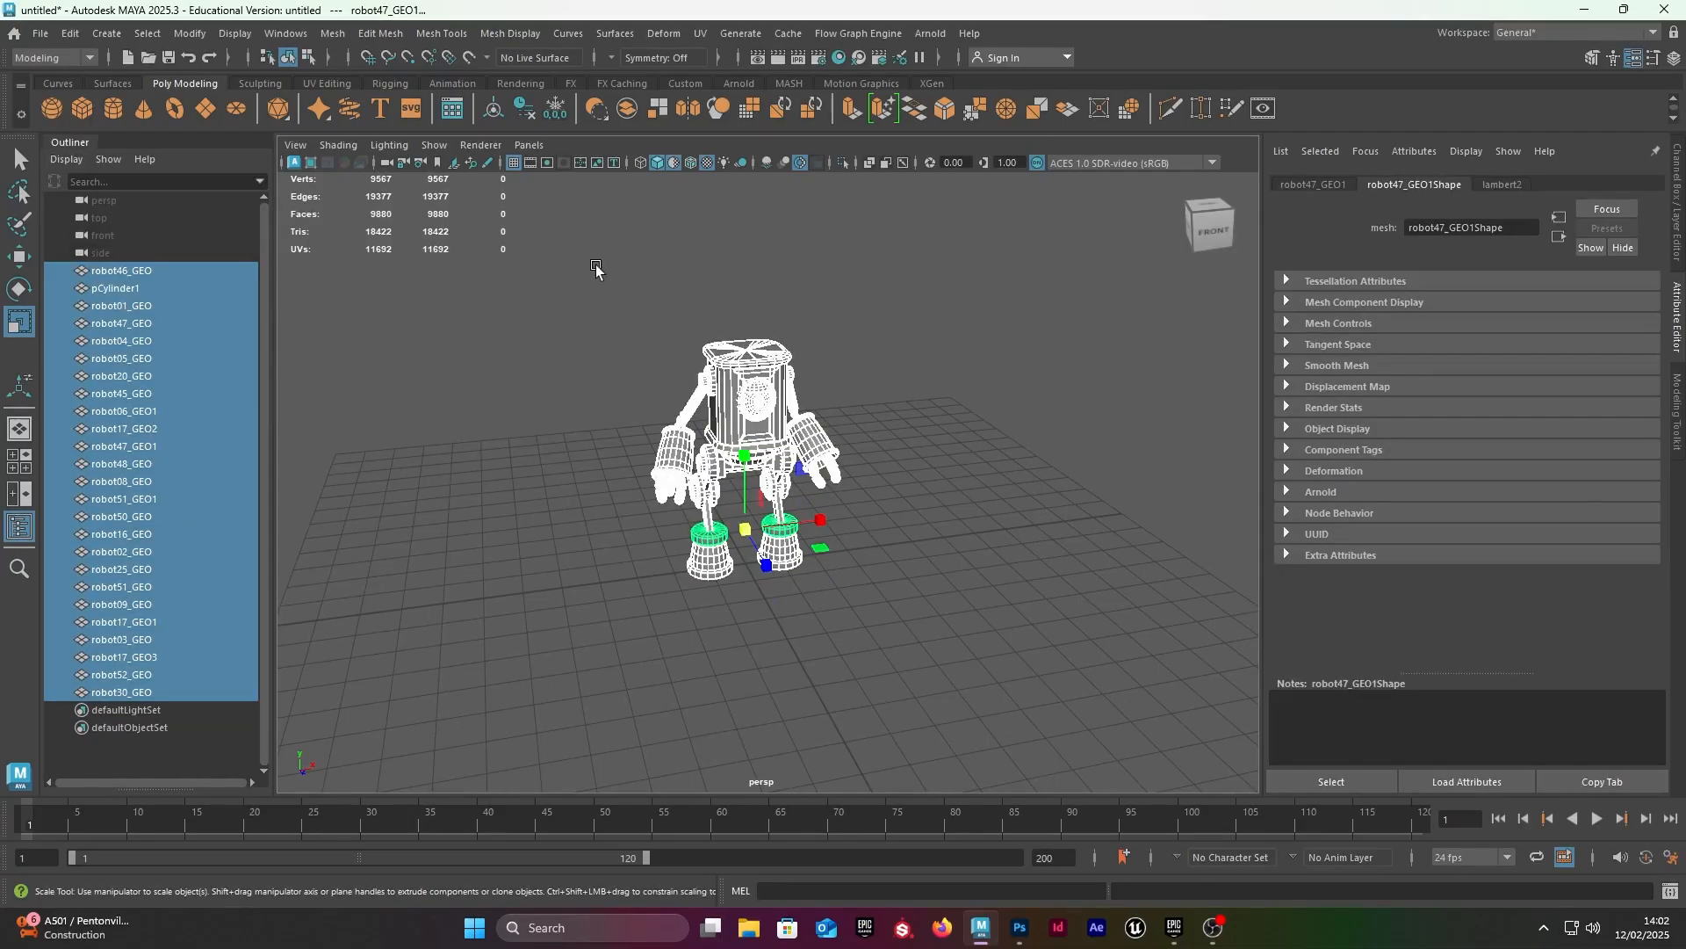
pyautogui.moveTo(468, 235); pyautogui.dragTo(1063, 779)
pyautogui.press('f')
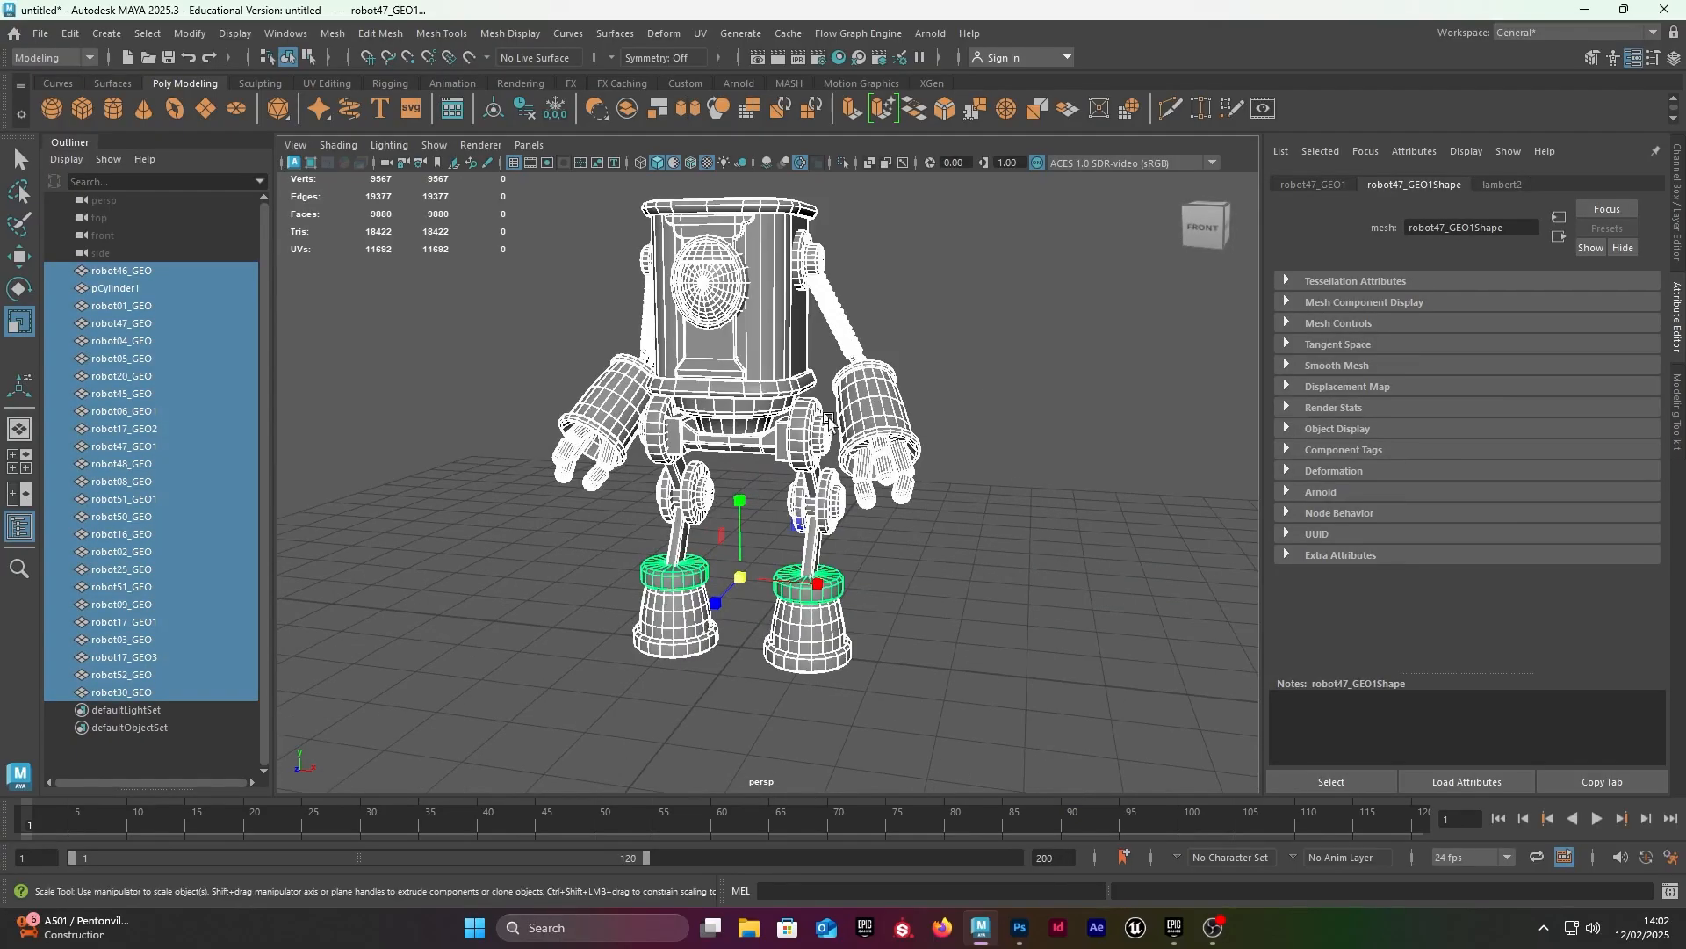
pyautogui.hotkey('ctrl', 'g')
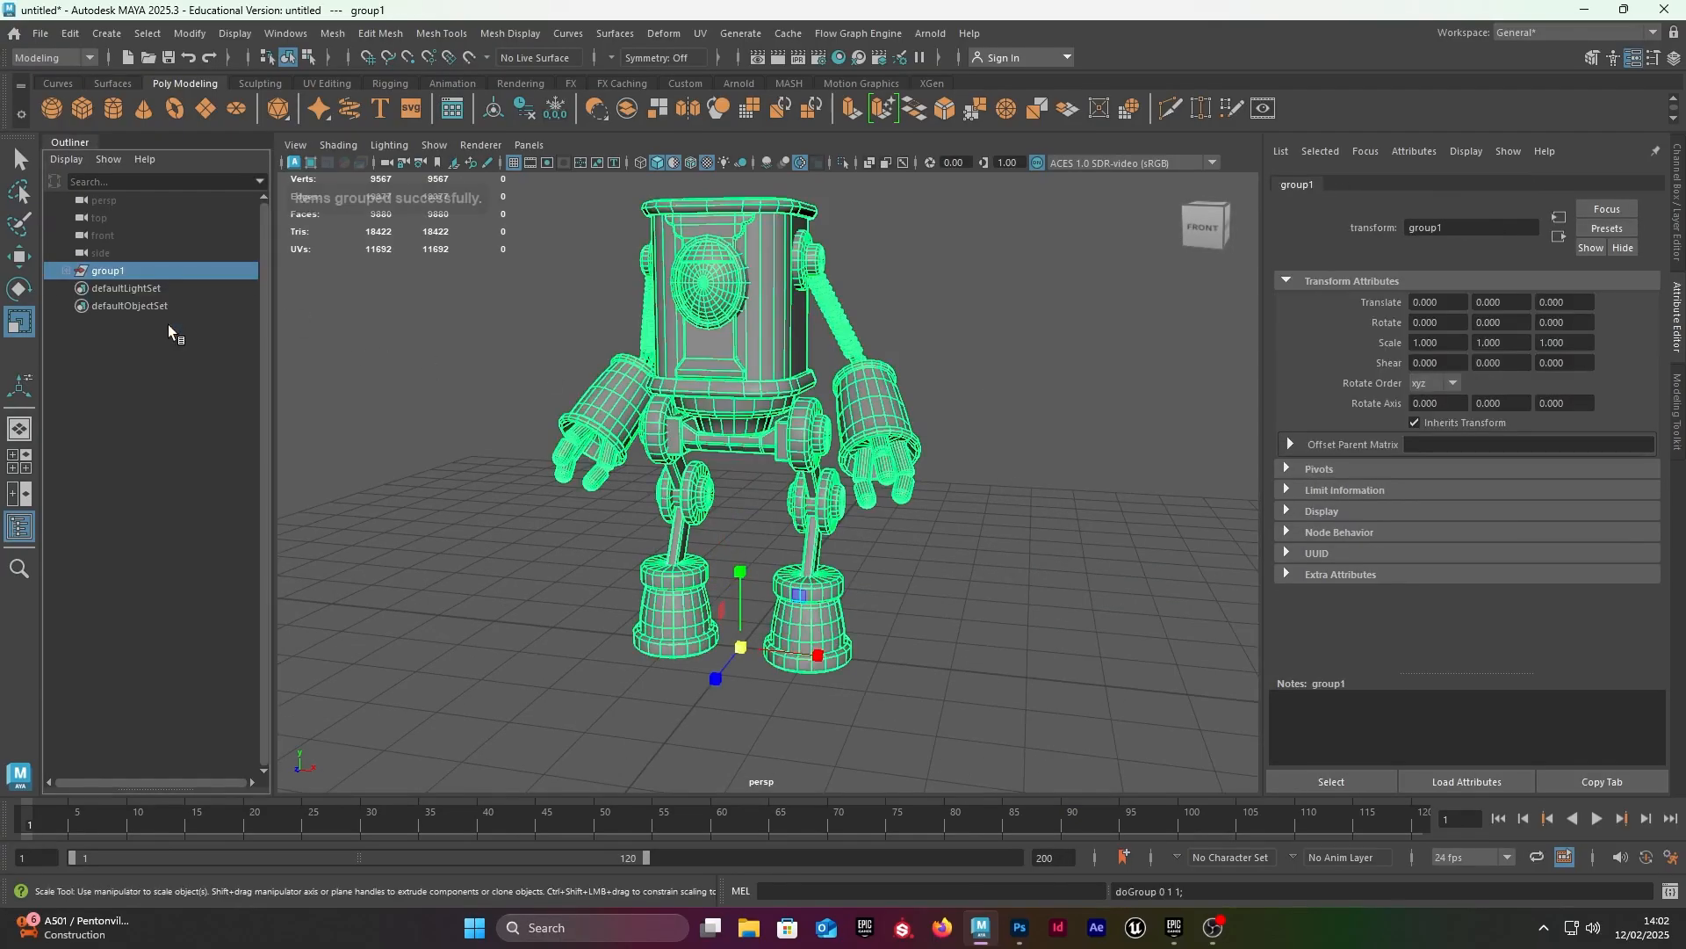
pyautogui.doubleClick(113, 272)
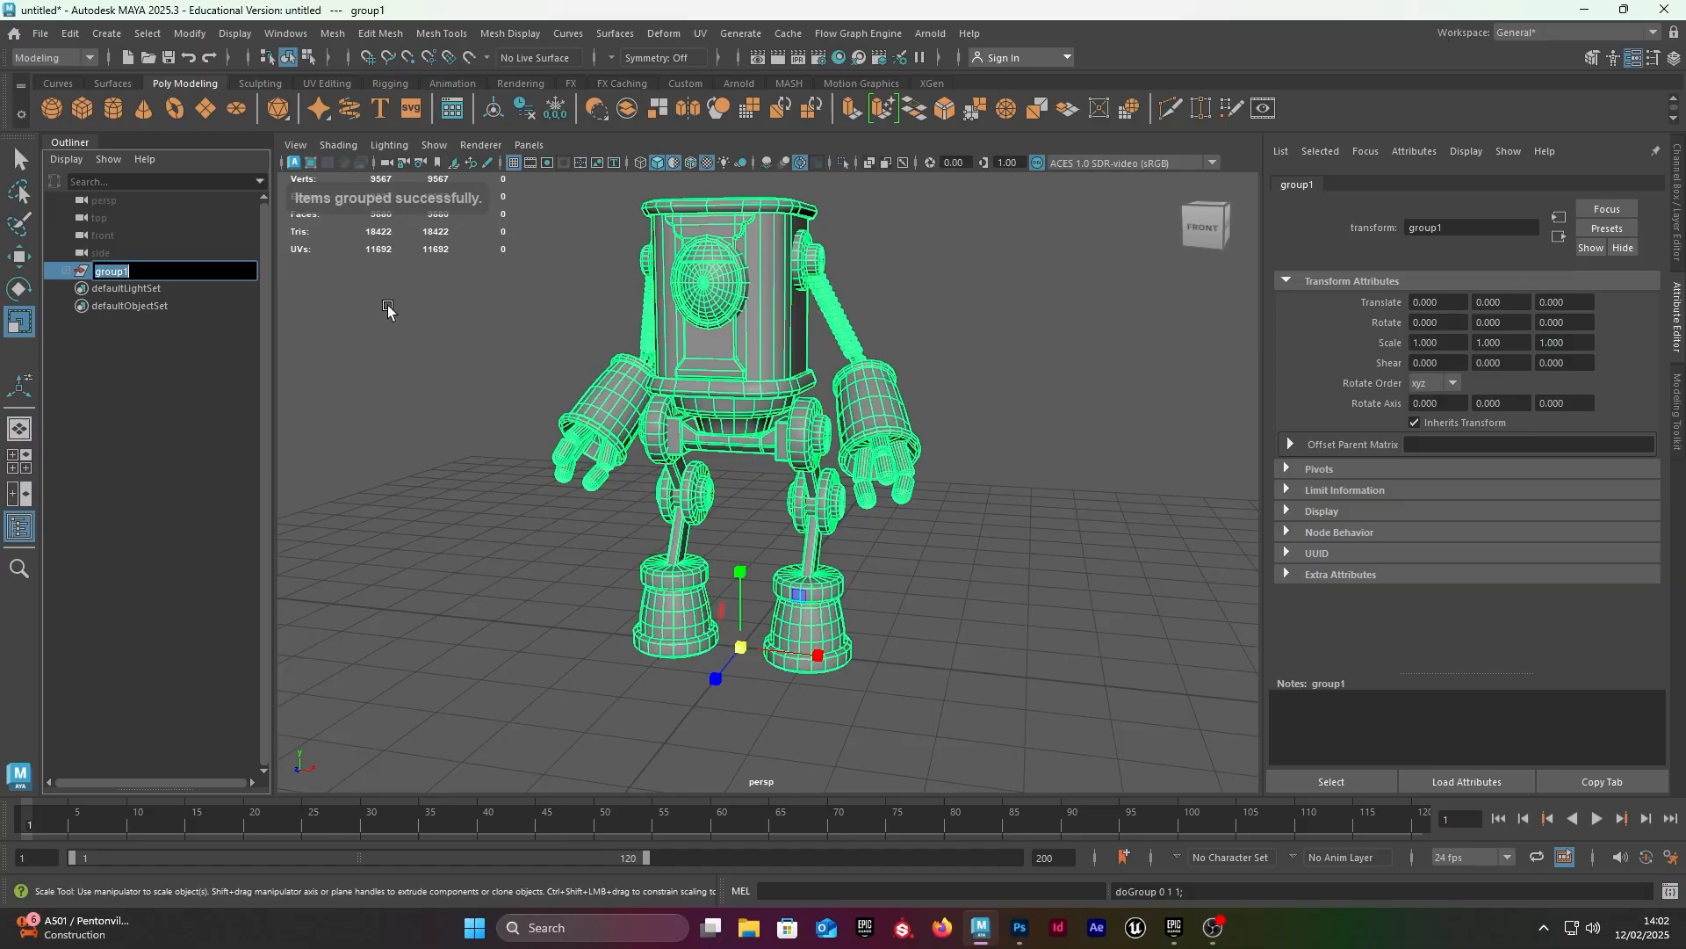
pyautogui.write('robot_GRP')
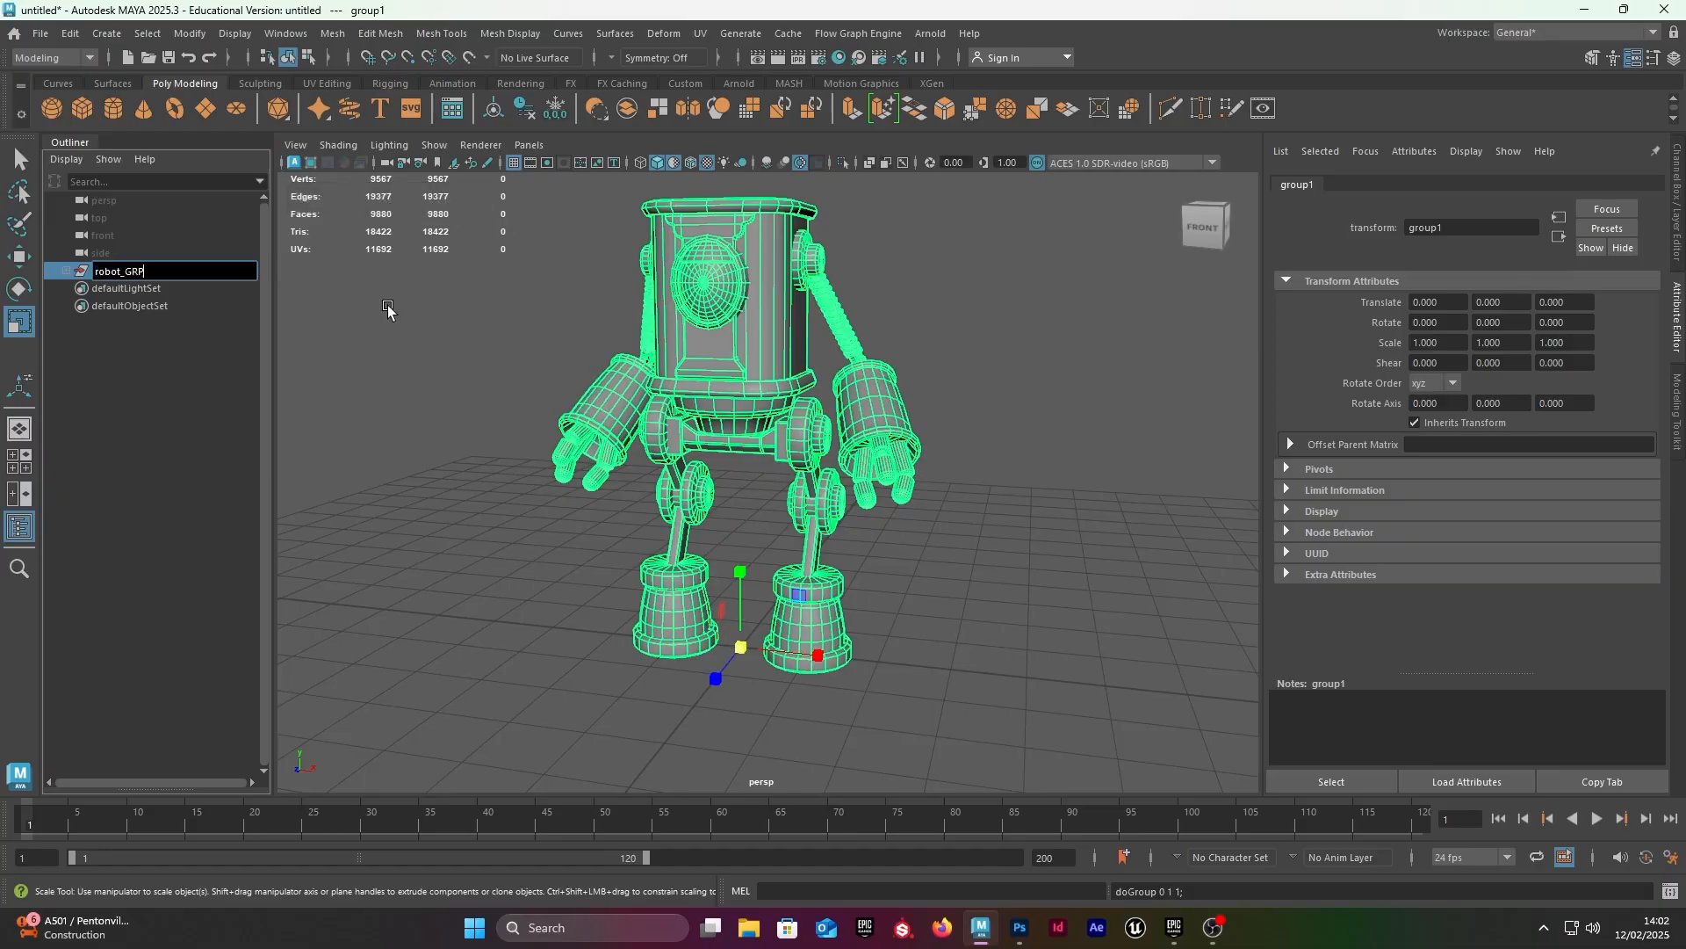
pyautogui.press('Return')
# Step: Scale the new robot_GRP group up uniformly to about 22.975 on all axes
pyautogui.press('f')
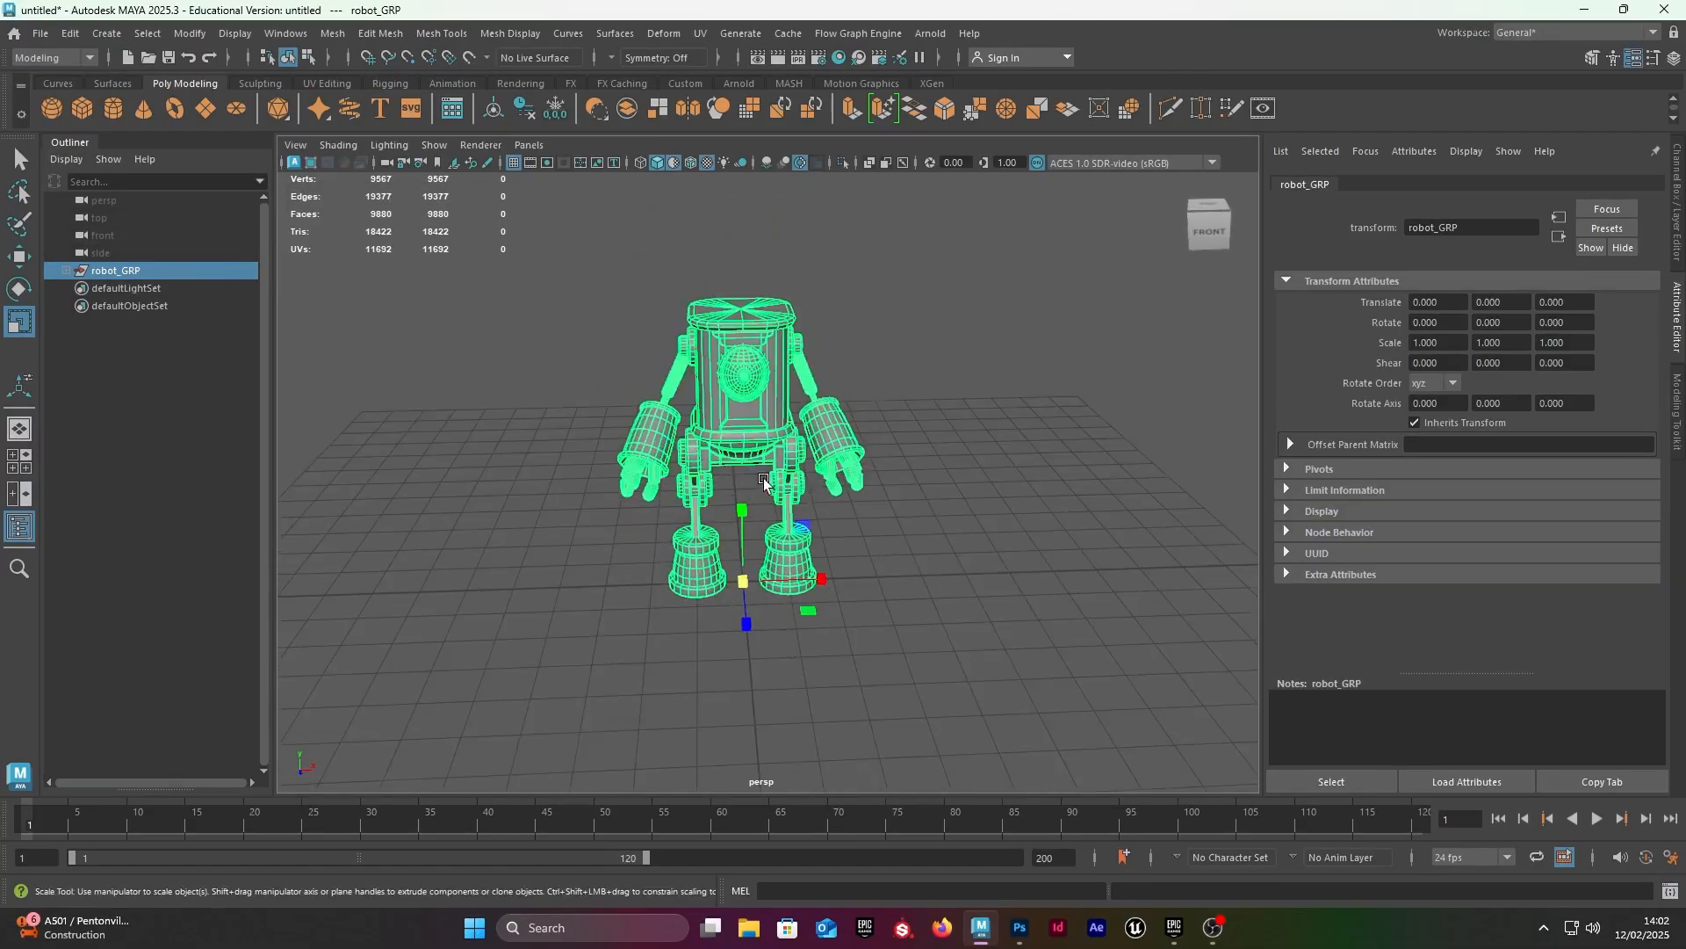
pyautogui.scroll(-5, 830, 514)
pyautogui.keyDown('alt'); pyautogui.moveTo(763, 483); pyautogui.dragTo(878, 539); pyautogui.keyUp('alt')
pyautogui.scroll(-6, 879, 540)
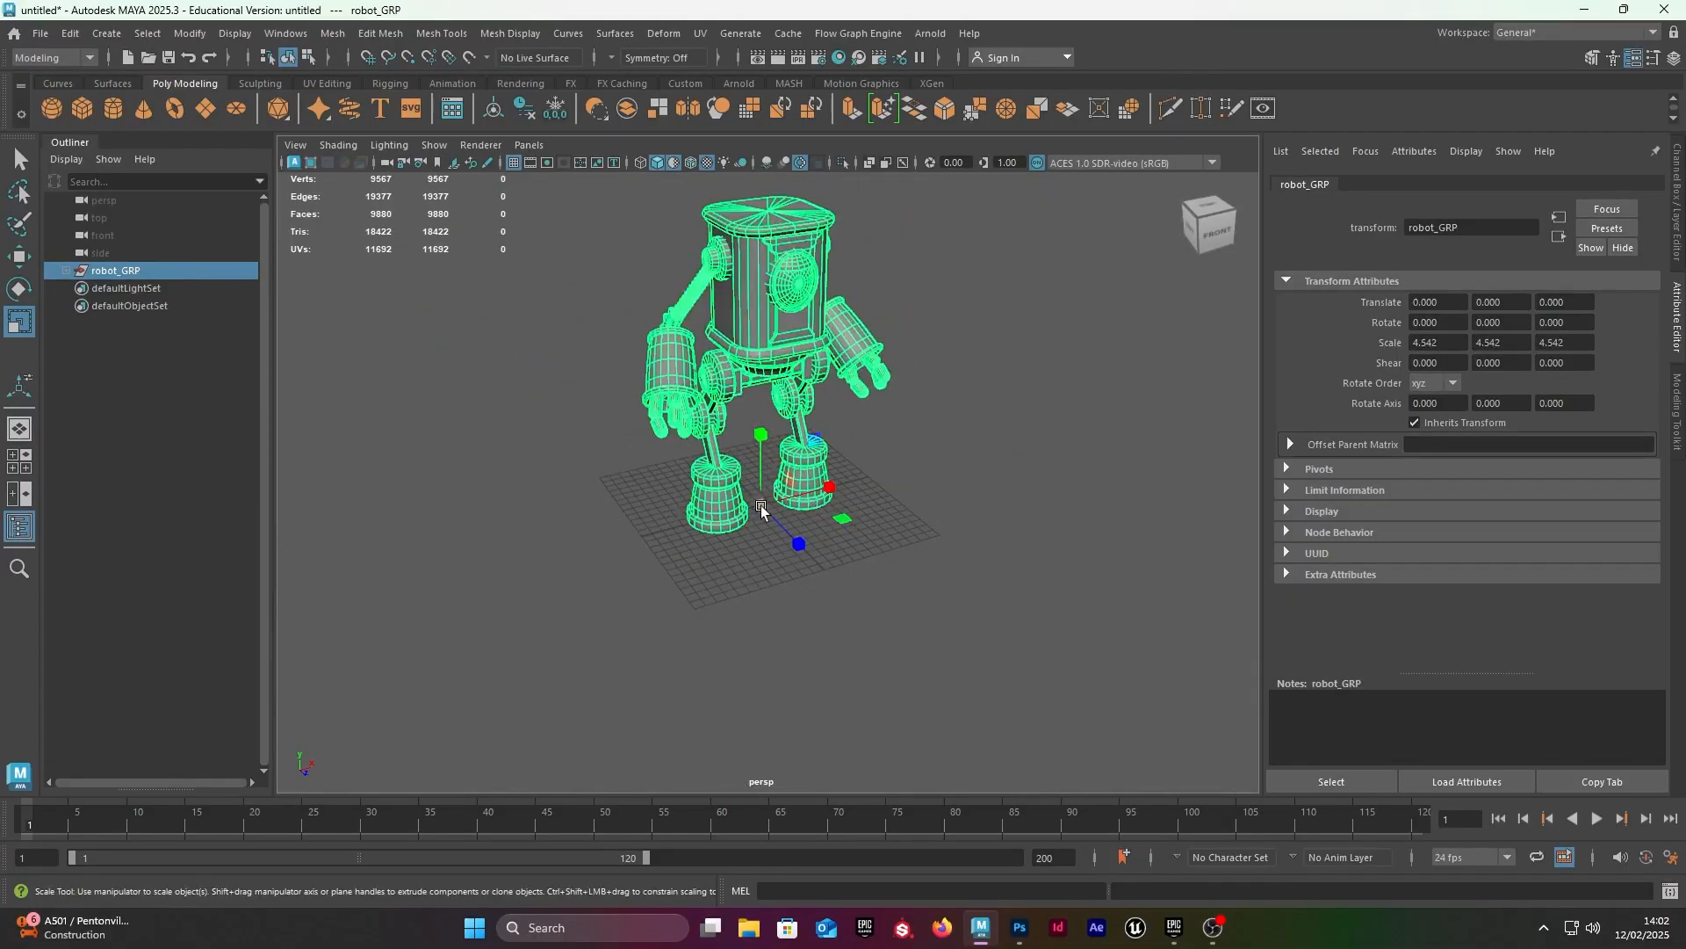
pyautogui.moveTo(762, 507); pyautogui.dragTo(877, 475)
pyautogui.scroll(-5, 878, 474)
pyautogui.keyDown('alt'); pyautogui.moveTo(878, 475); pyautogui.dragTo(886, 567, button='middle'); pyautogui.keyUp('alt')
pyautogui.moveTo(758, 623); pyautogui.dragTo(1181, 817)
pyautogui.scroll(-6, 482, 542)
pyautogui.keyDown('alt'); pyautogui.moveTo(482, 542); pyautogui.dragTo(489, 646, button='middle'); pyautogui.keyUp('alt')
pyautogui.keyDown('alt'); pyautogui.moveTo(659, 597); pyautogui.dragTo(519, 580); pyautogui.keyUp('alt')
pyautogui.scroll(3, 519, 580)
pyautogui.keyDown('alt'); pyautogui.moveTo(747, 536); pyautogui.dragTo(896, 566); pyautogui.keyUp('alt')
pyautogui.scroll(-2, 896, 567)
pyautogui.scroll(5, 876, 459)
pyautogui.keyDown('alt'); pyautogui.moveTo(876, 459); pyautogui.dragTo(792, 489); pyautogui.keyUp('alt')
pyautogui.scroll(-4, 790, 421)
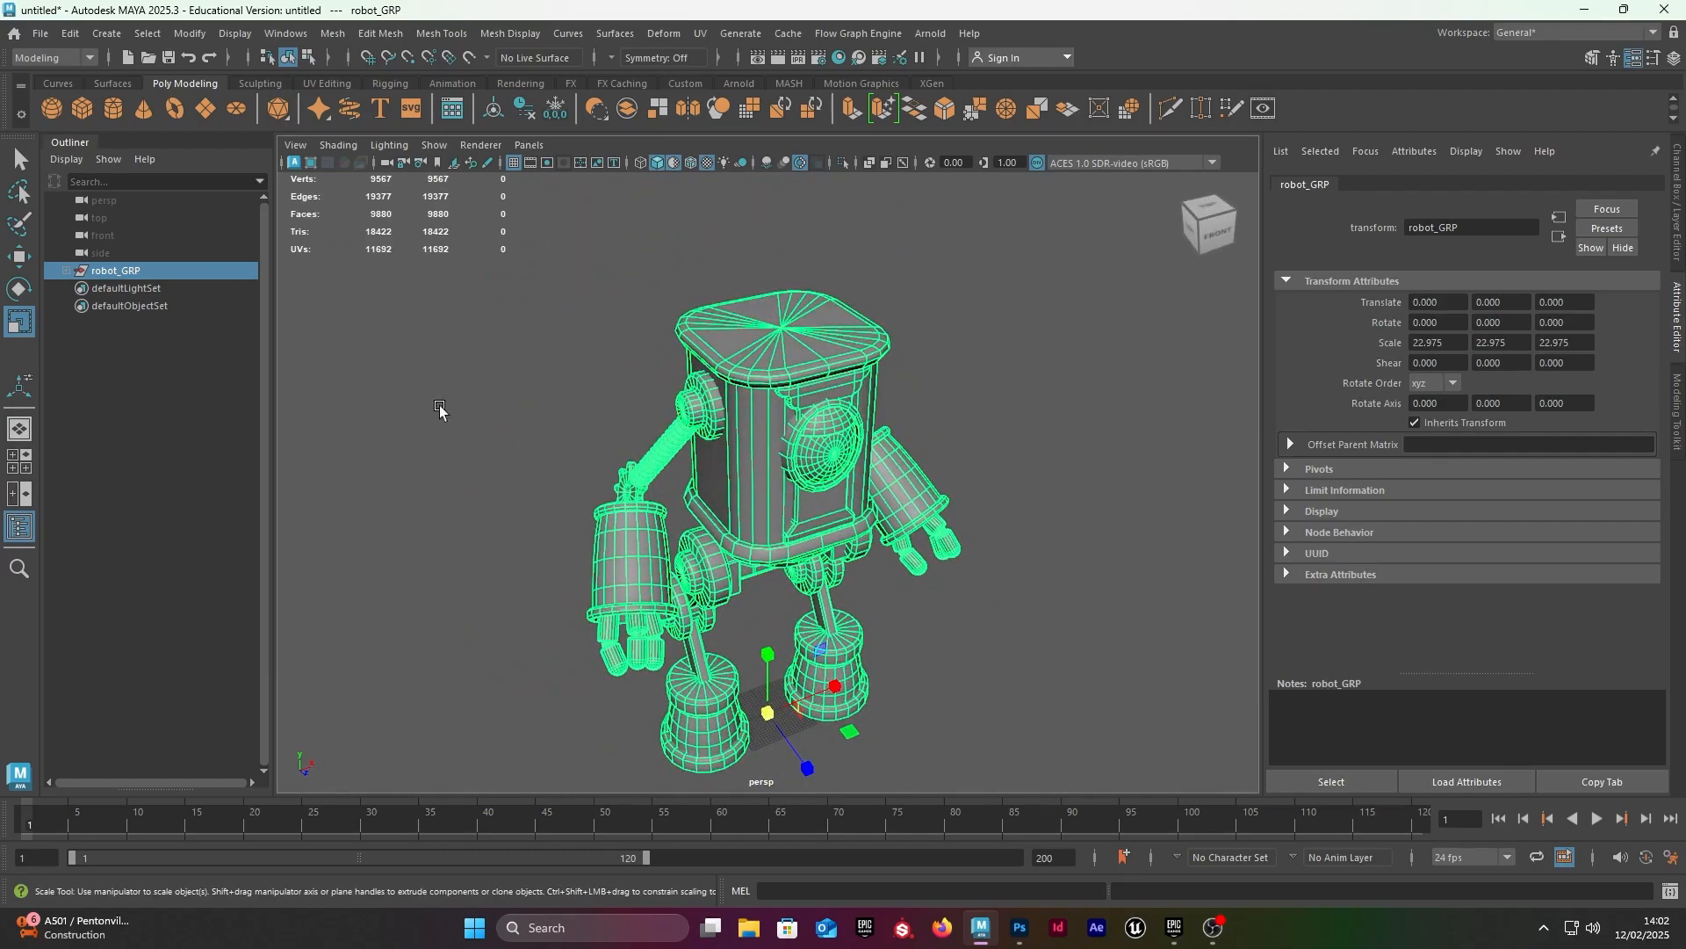
# Step: Show the channel values of robot_GRP and freeze its transformations
pyautogui.click(1674, 187)
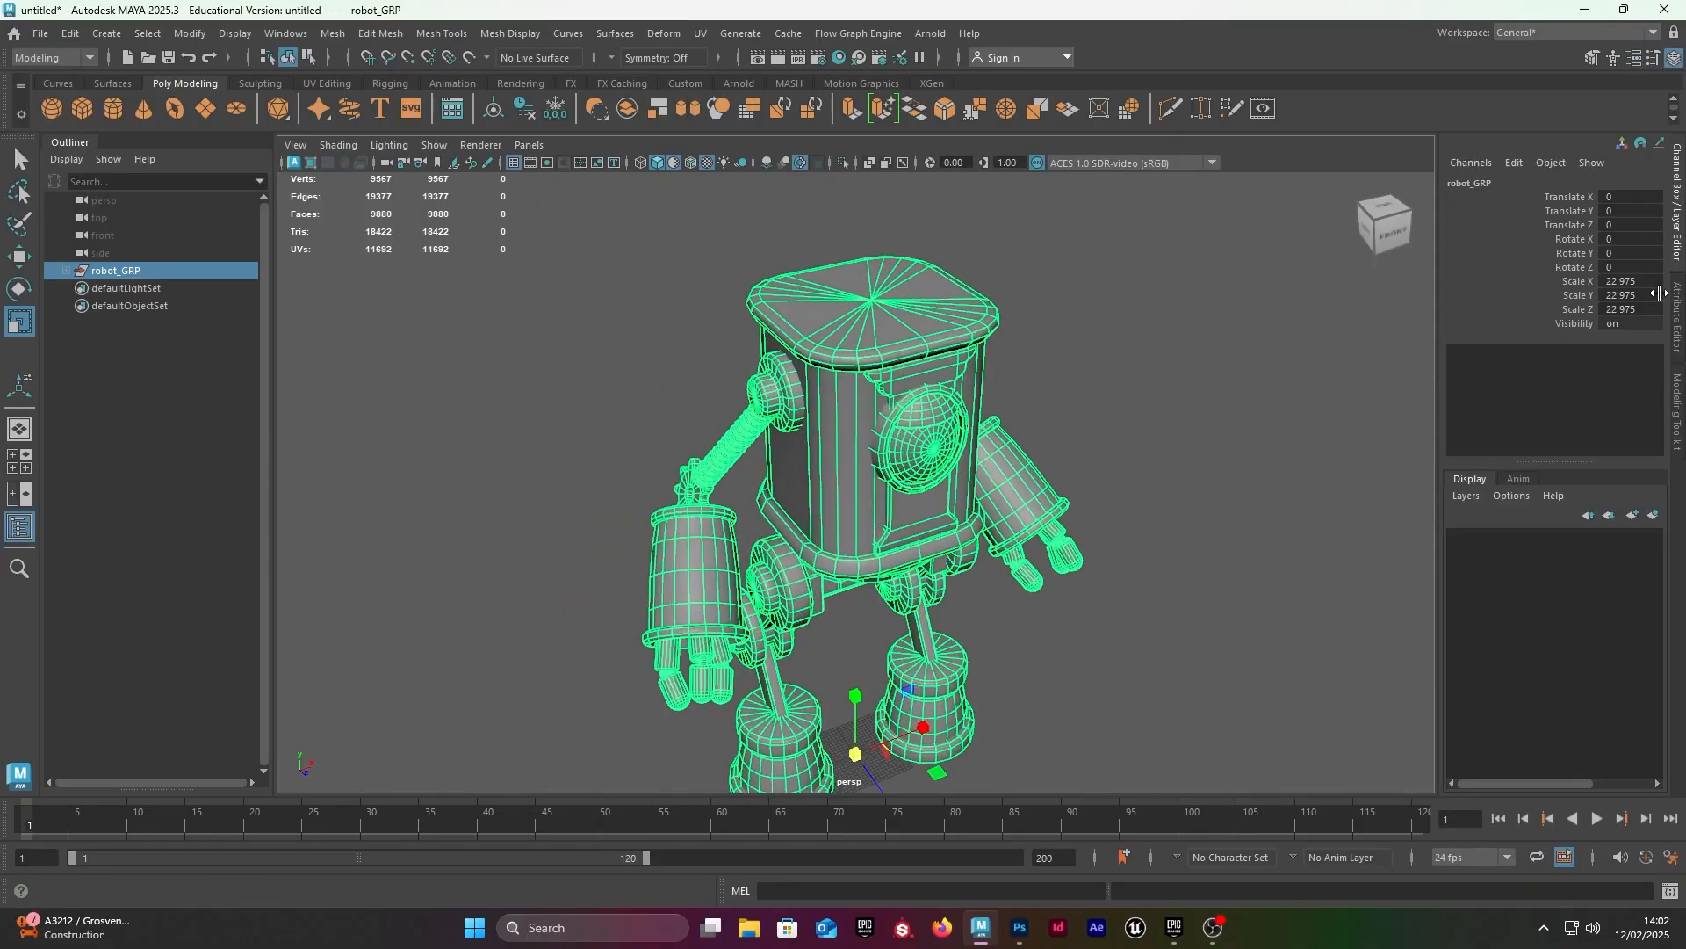
pyautogui.scroll(2, 956, 398)
pyautogui.keyDown('alt'); pyautogui.moveTo(956, 399); pyautogui.dragTo(926, 281, button='middle'); pyautogui.keyUp('alt')
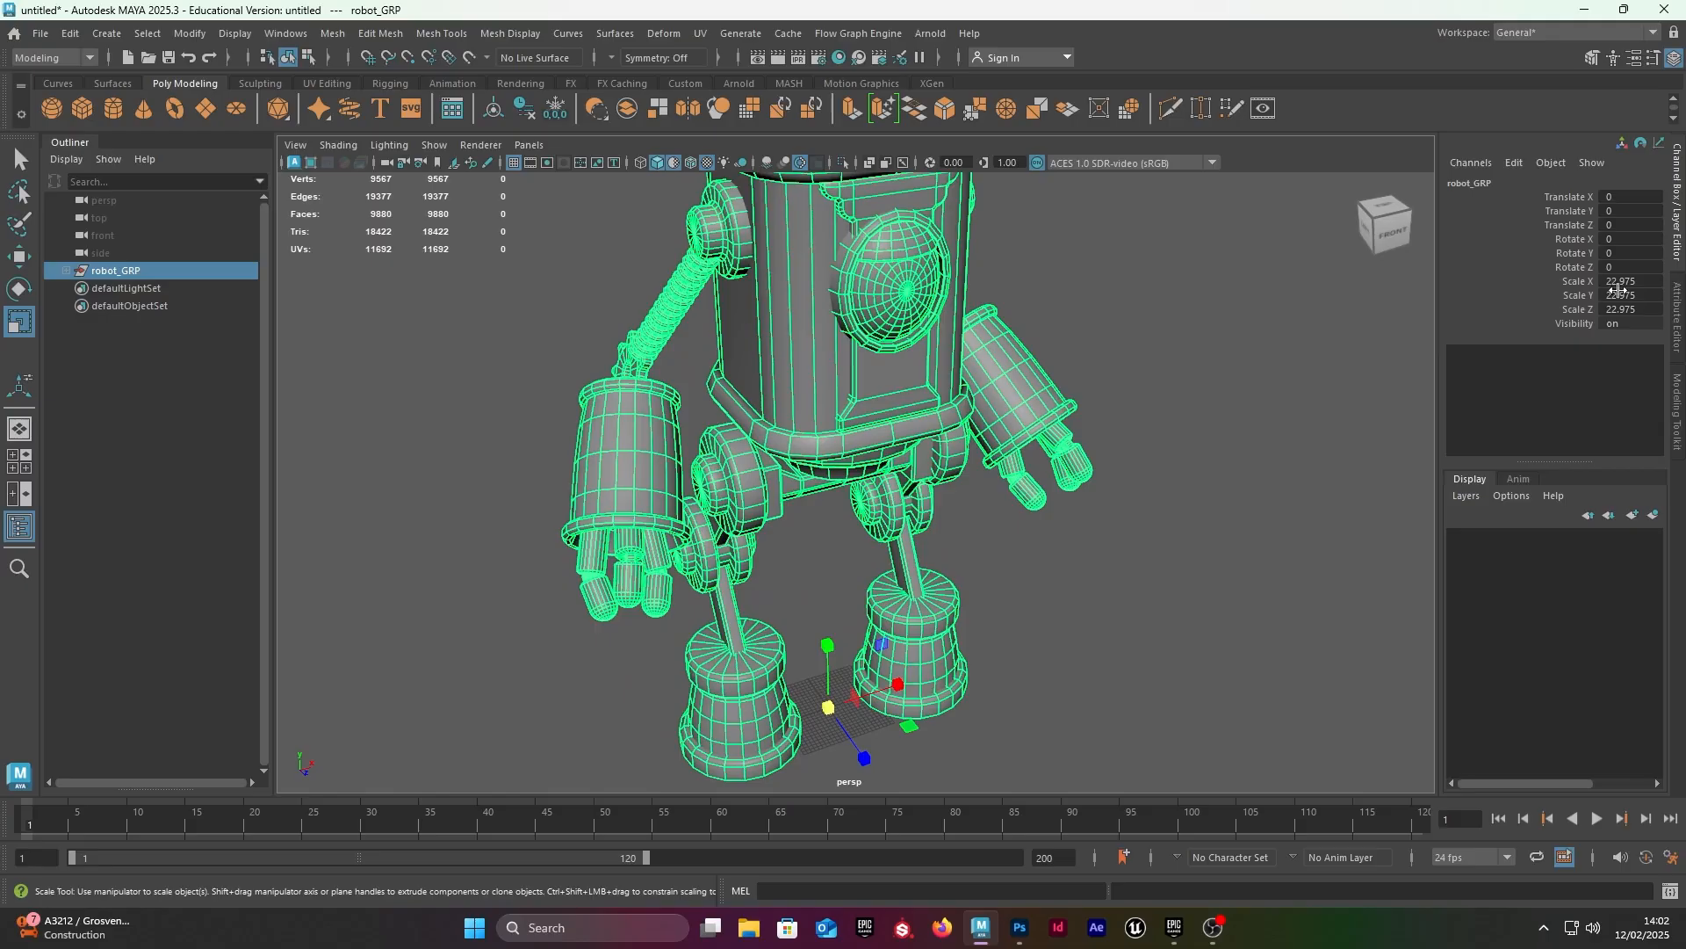
pyautogui.click(555, 109)
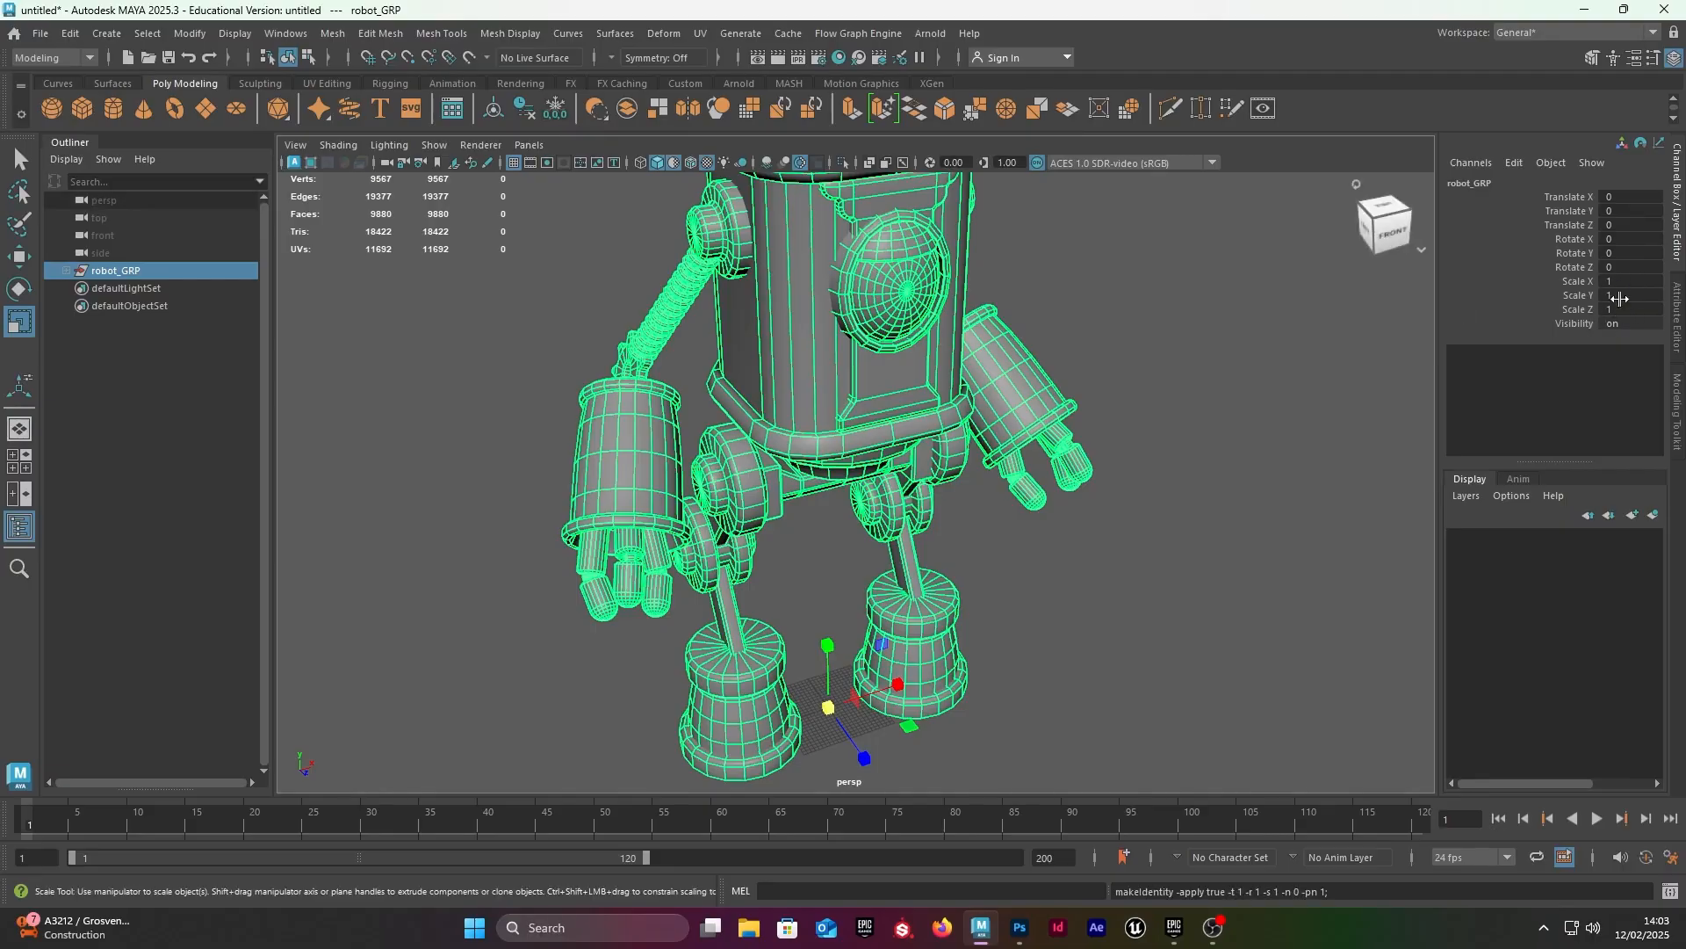
# Step: Prepare an export of the selected robot_GRP to the Desktop as an FBX named robot, and close the export dialog without exporting
pyautogui.click(1391, 231)
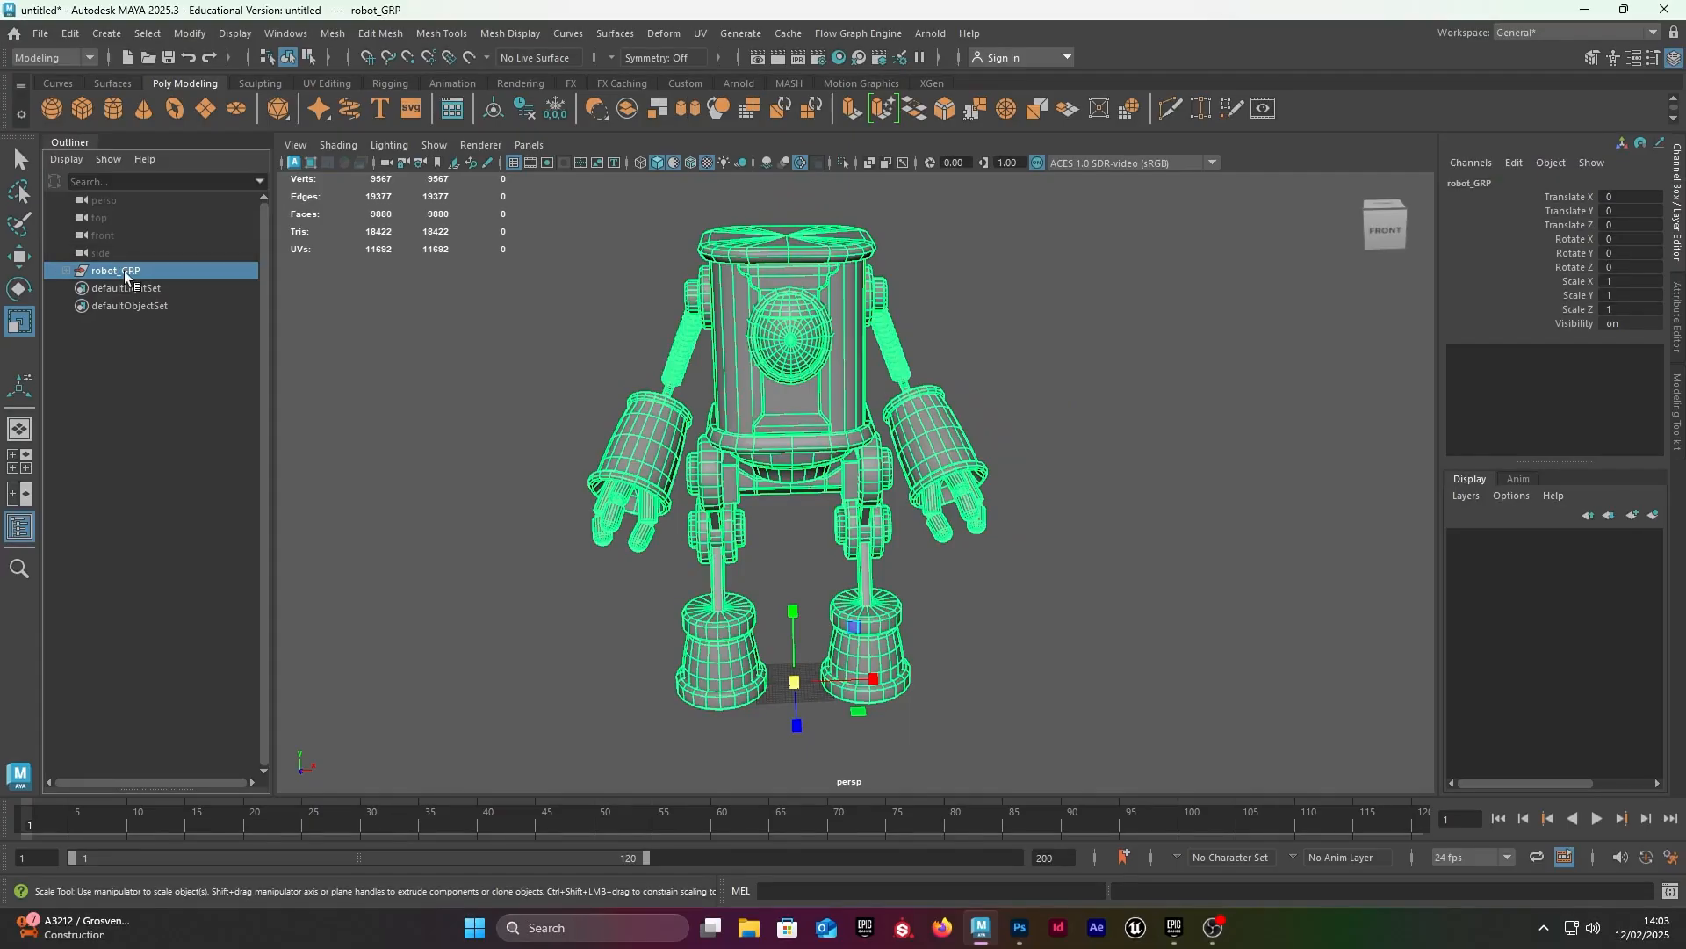
pyautogui.press('space')
pyautogui.click(449, 211)
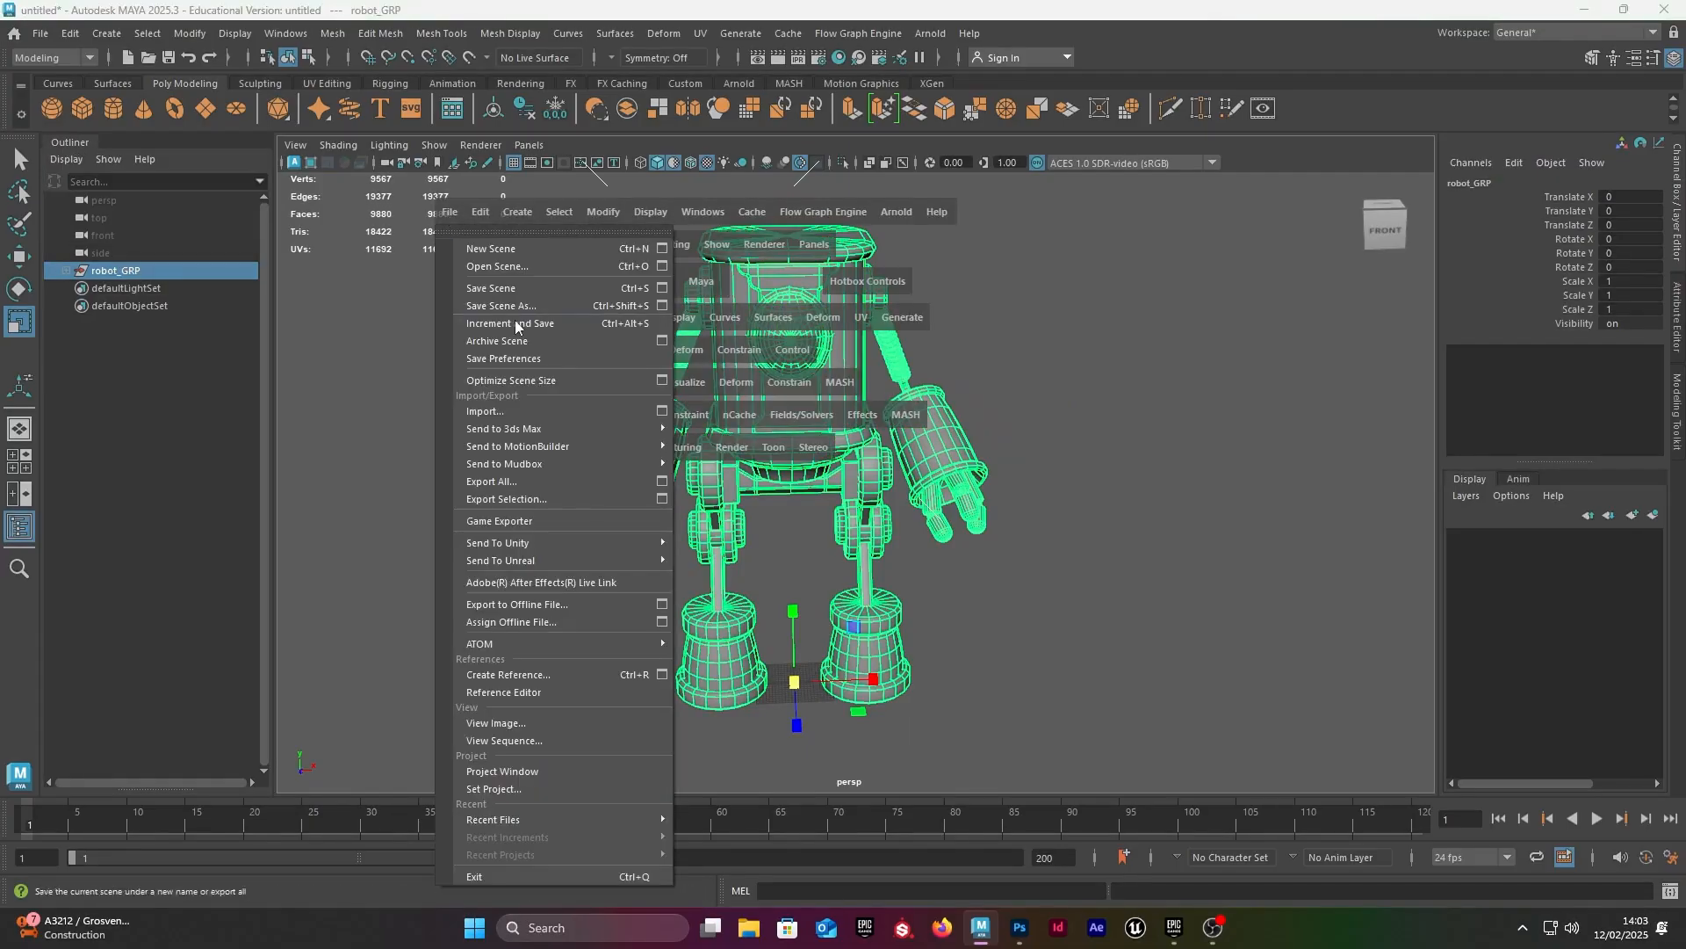
pyautogui.click(543, 499)
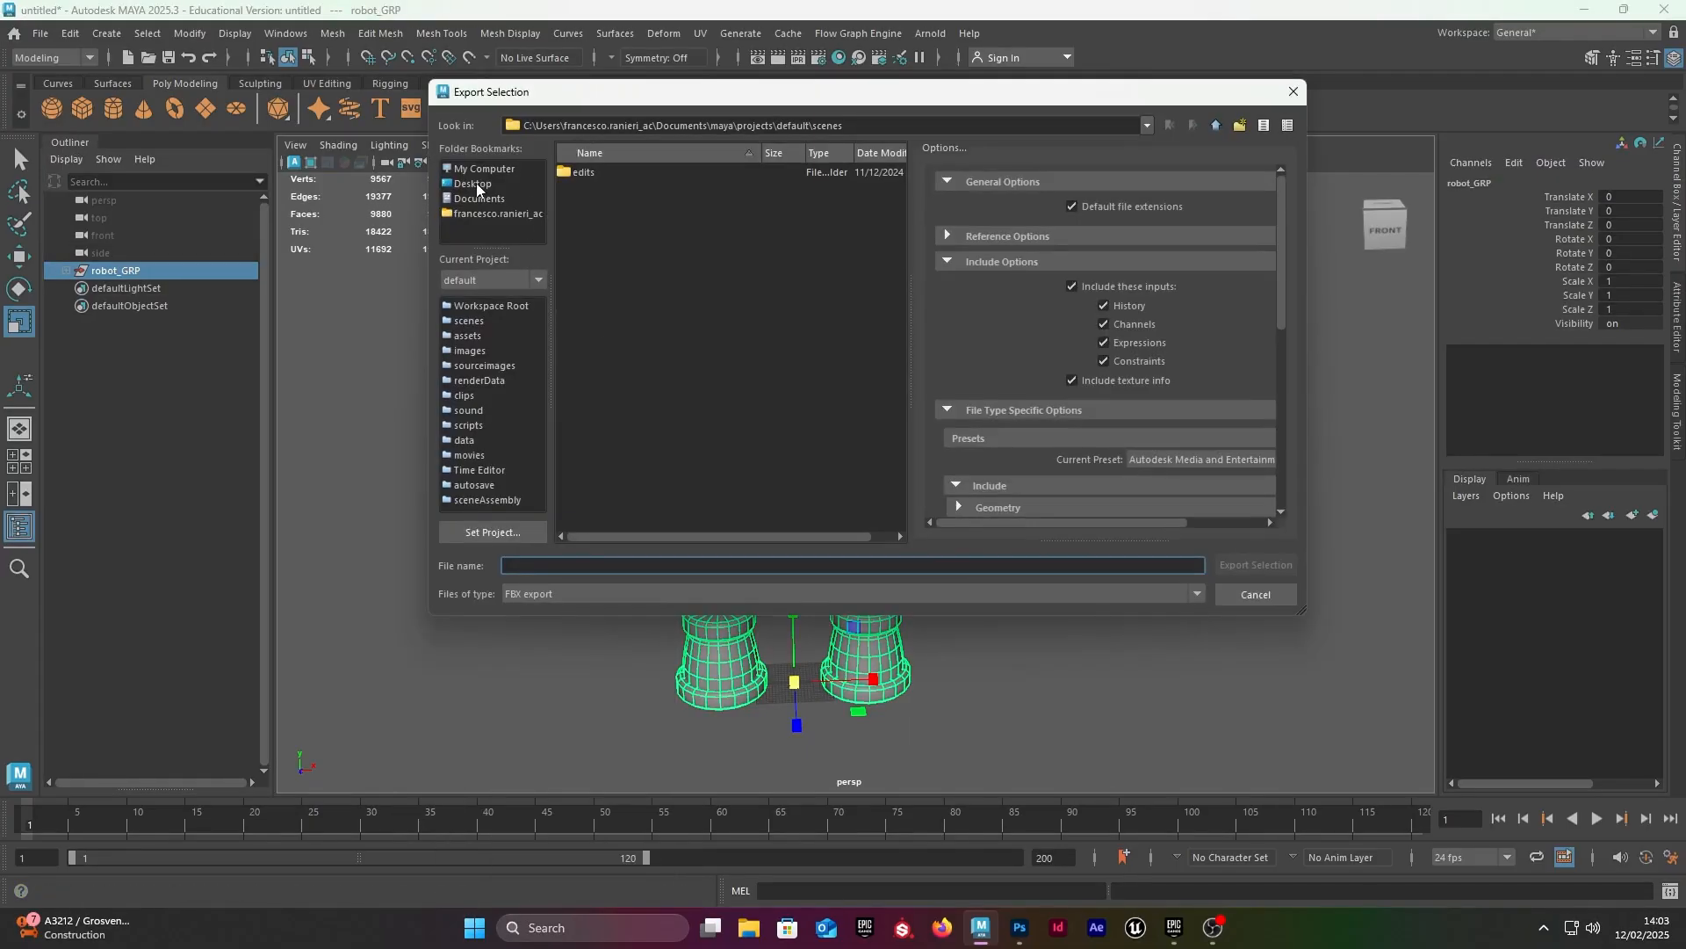
pyautogui.click(475, 184)
pyautogui.click(543, 594)
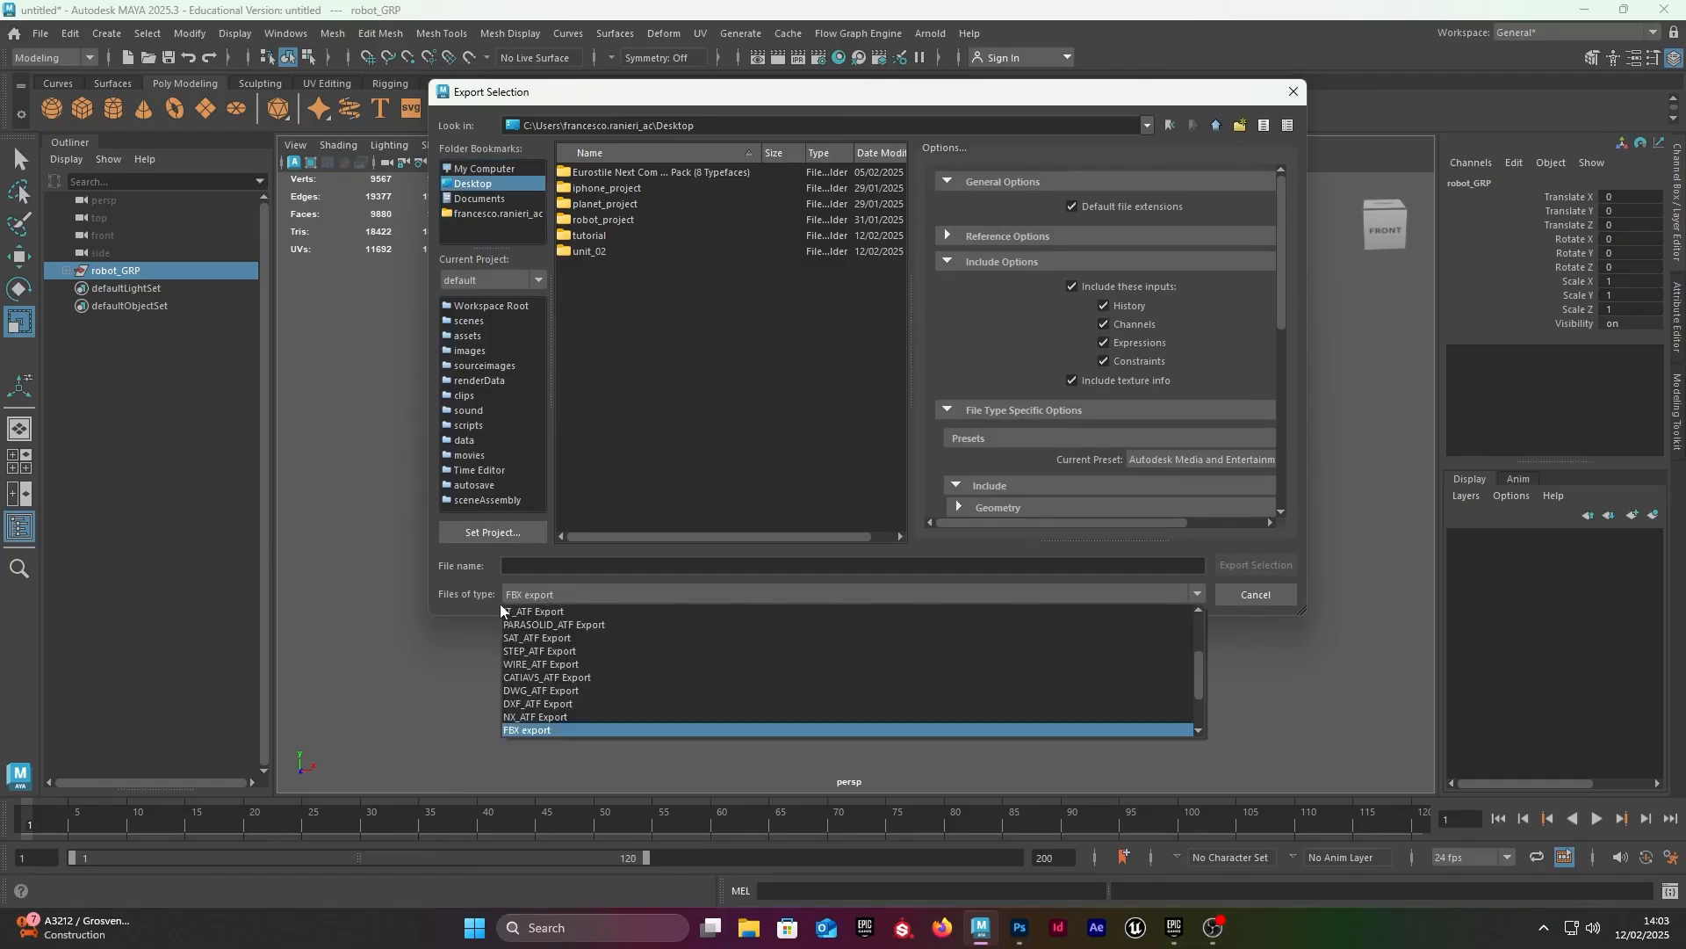
pyautogui.click(540, 735)
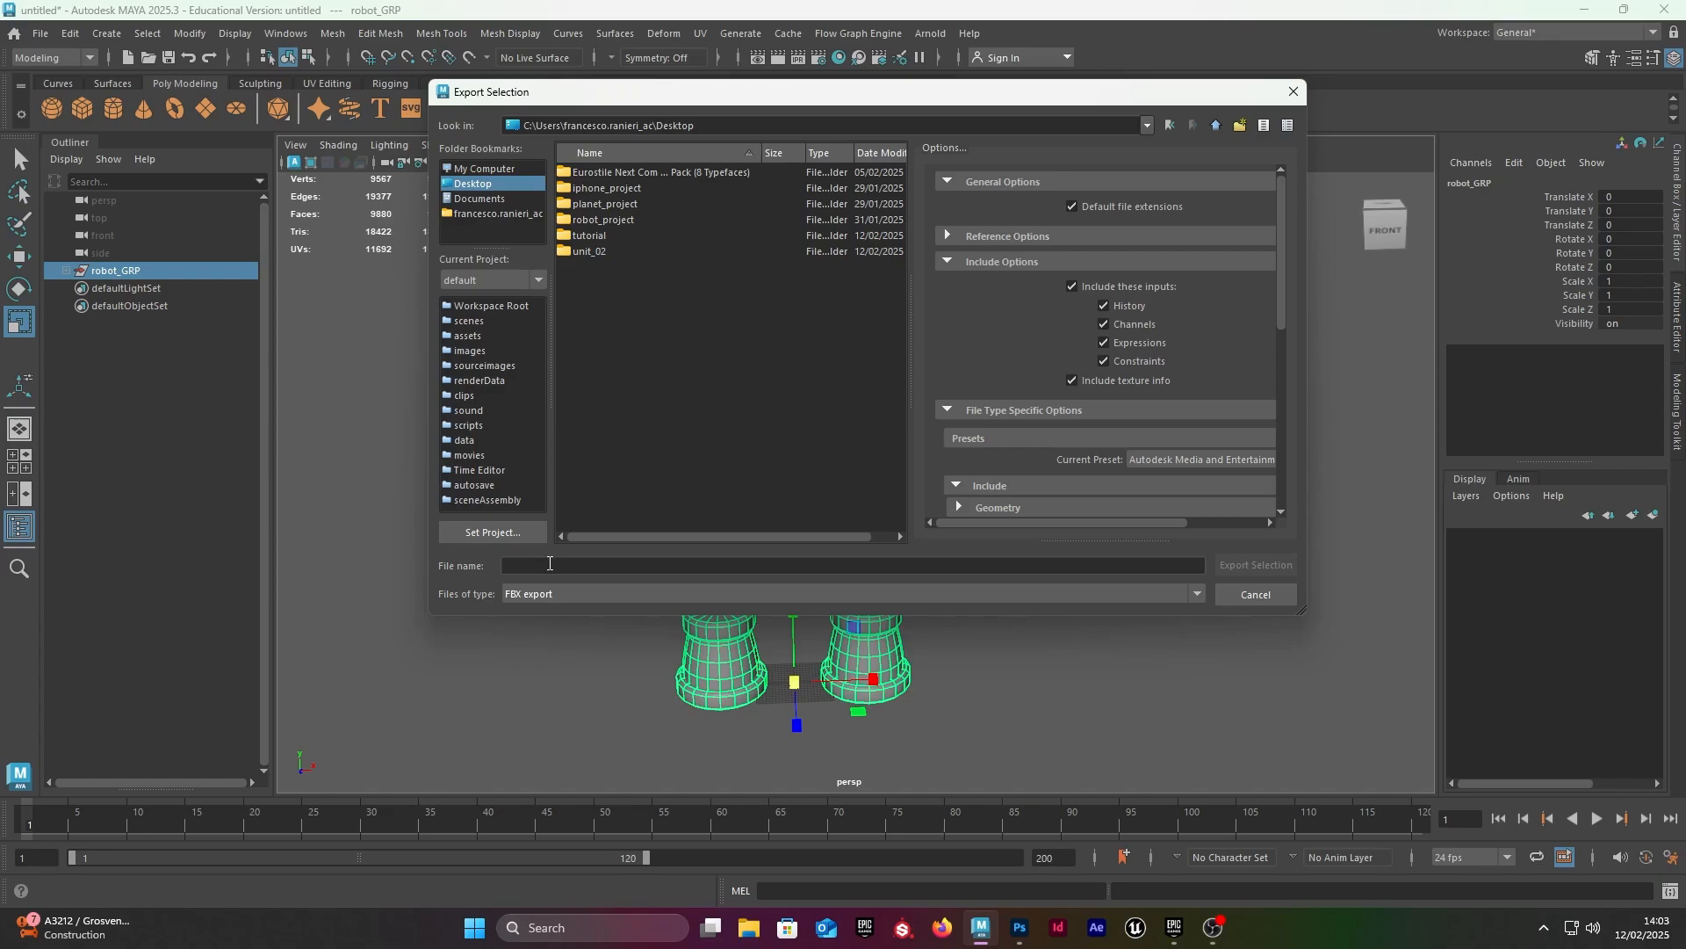
pyautogui.click(570, 563)
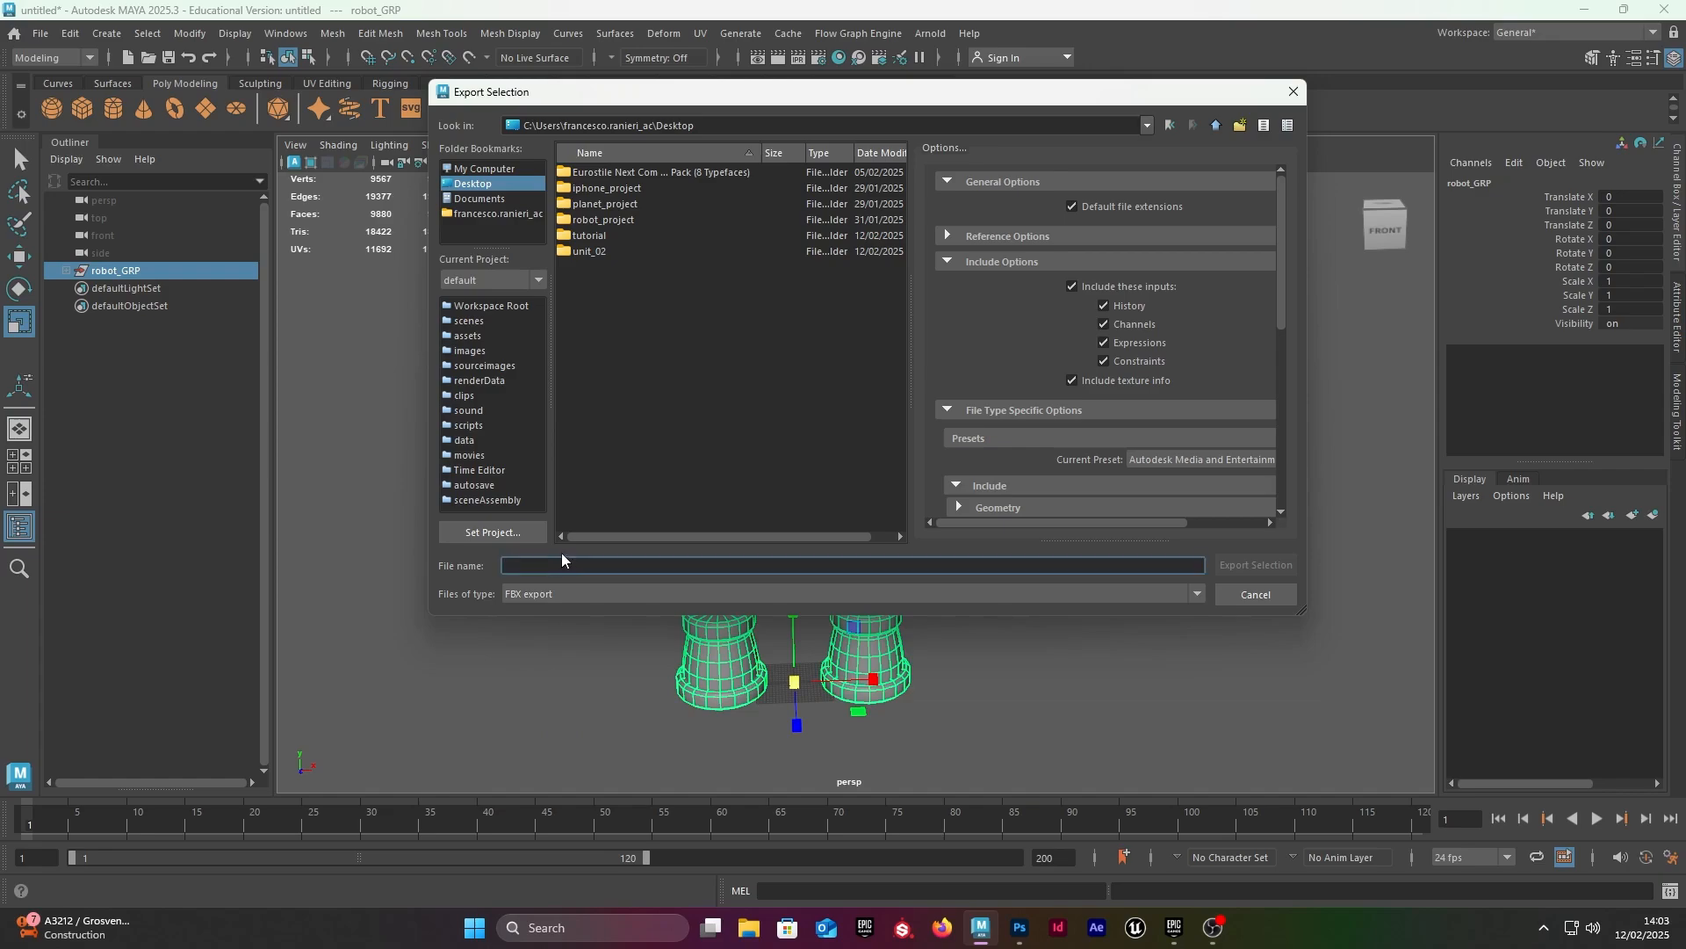
pyautogui.write('robot')
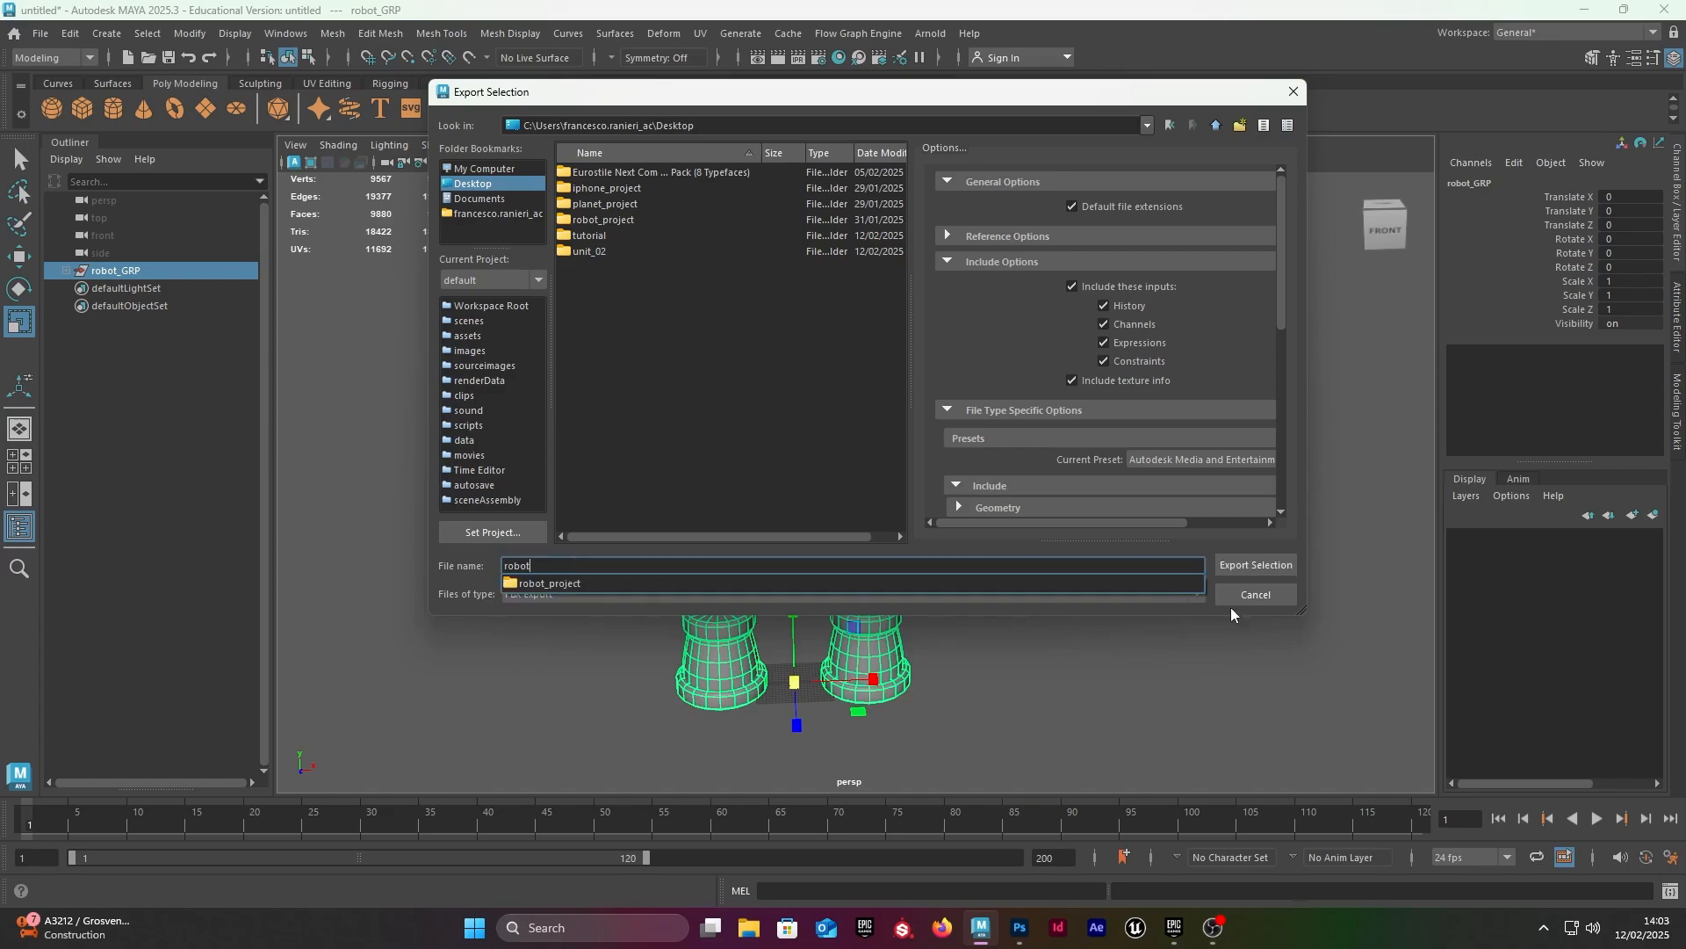
pyautogui.click(835, 497)
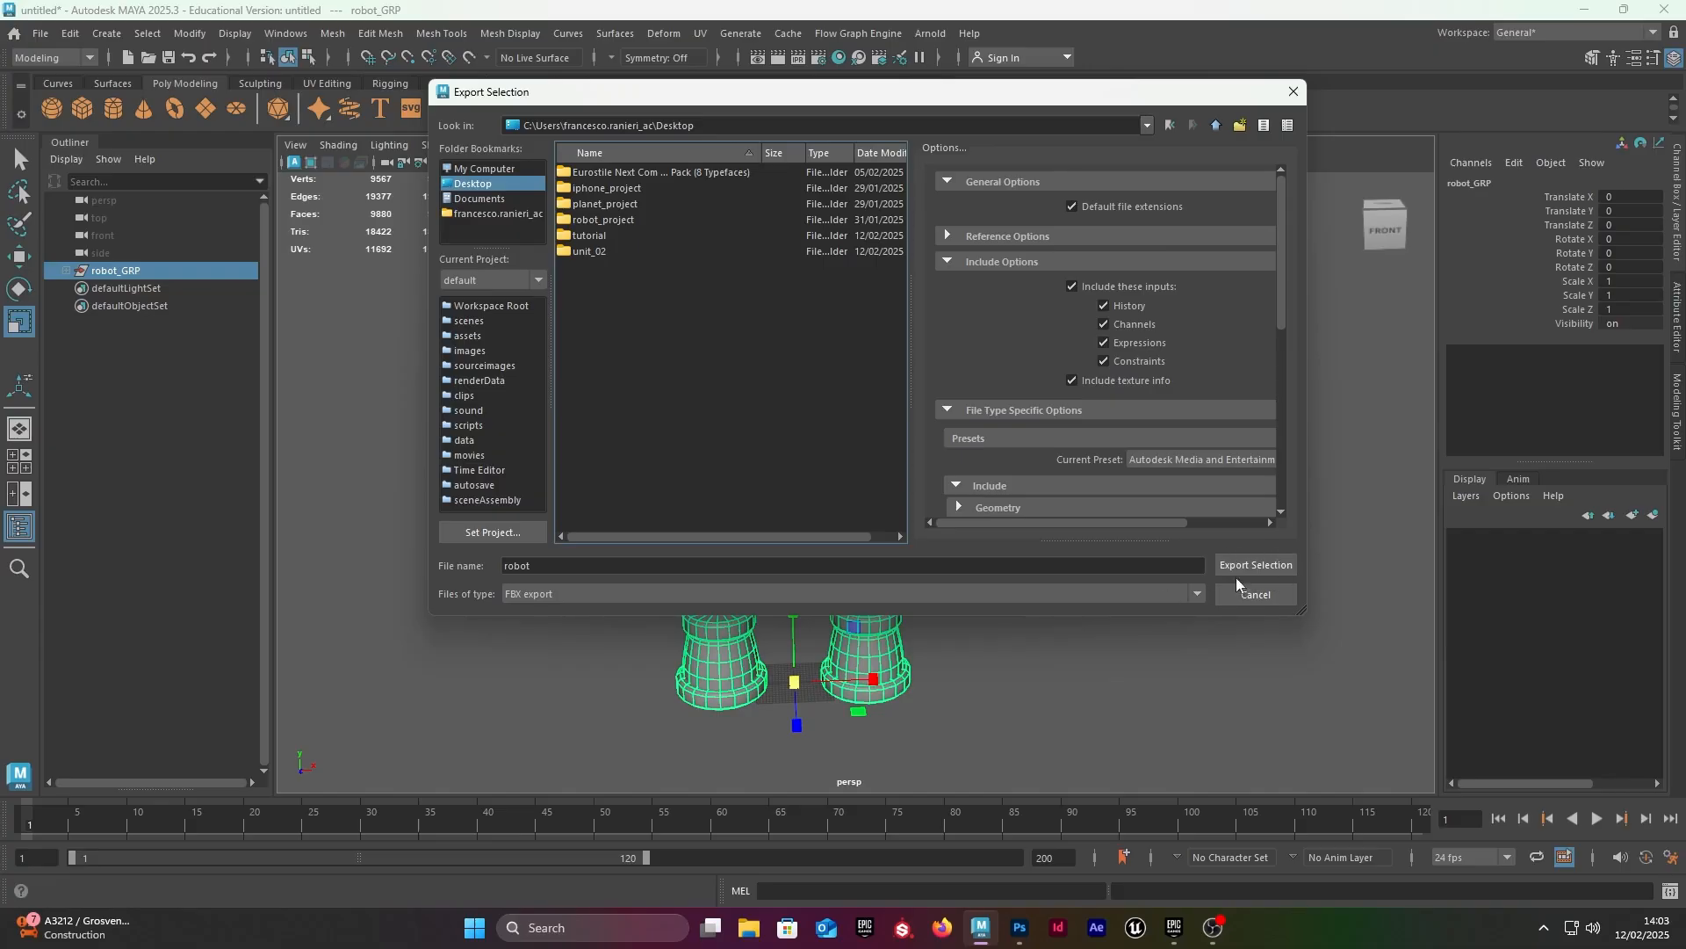
pyautogui.click(1293, 92)
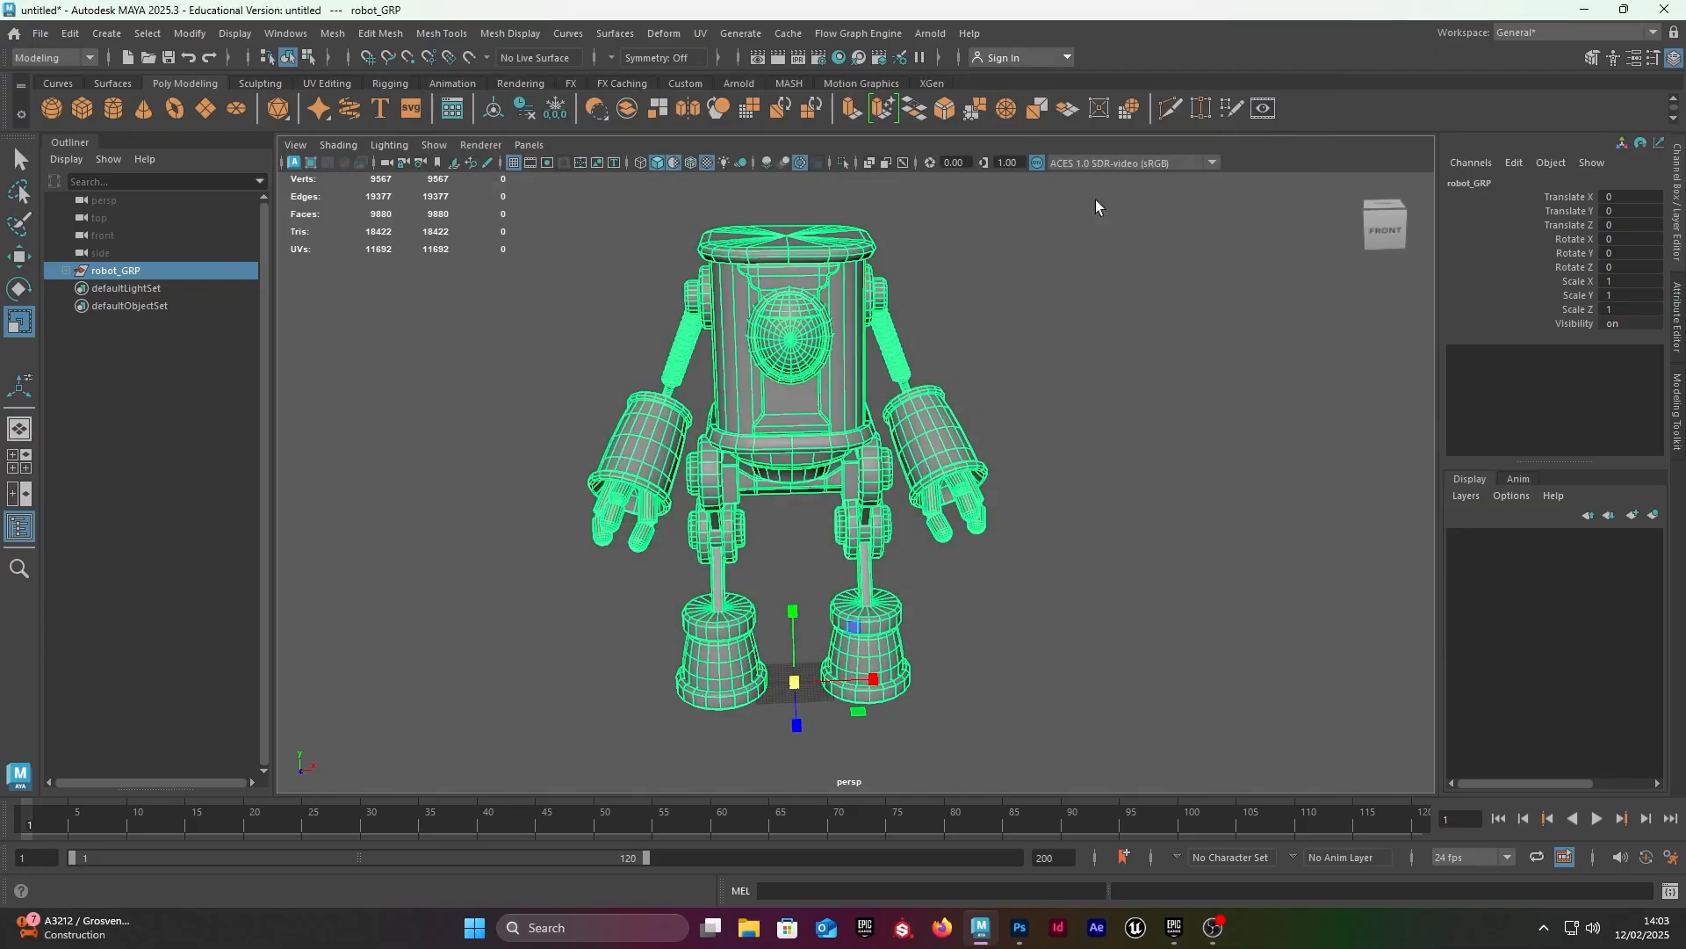
# Step: Minimize Maya, open the tutorial folder on the desktop and select robot_export.fbx
pyautogui.click(1584, 9)
pyautogui.doubleClick(168, 555)
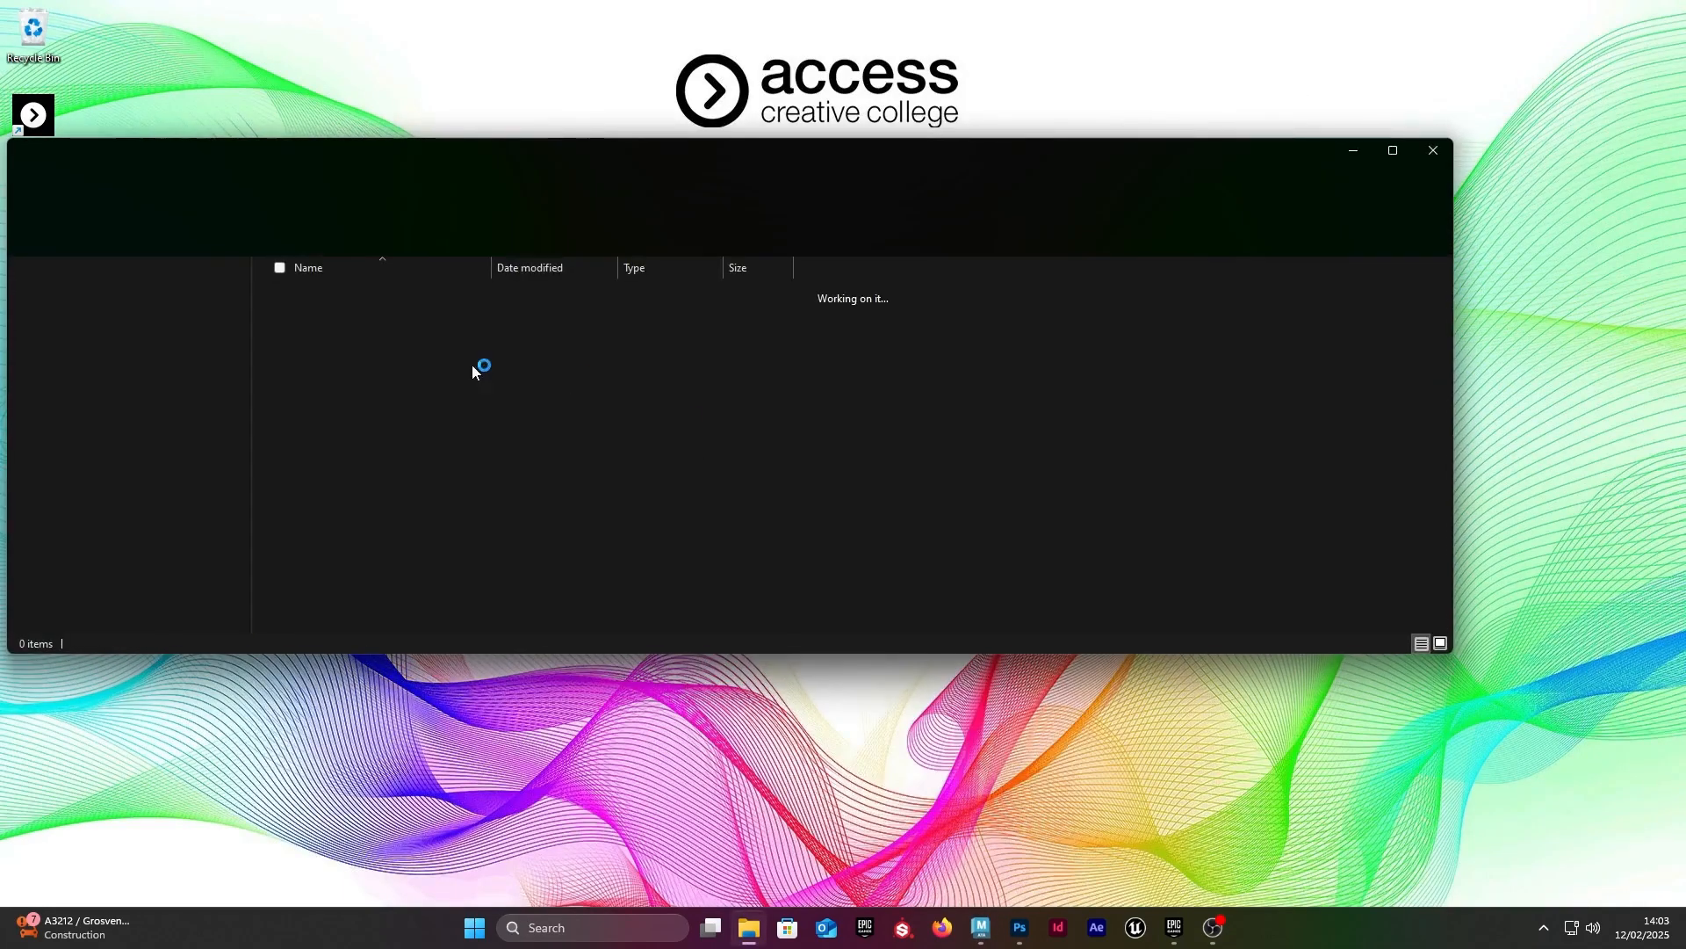
pyautogui.click(379, 319)
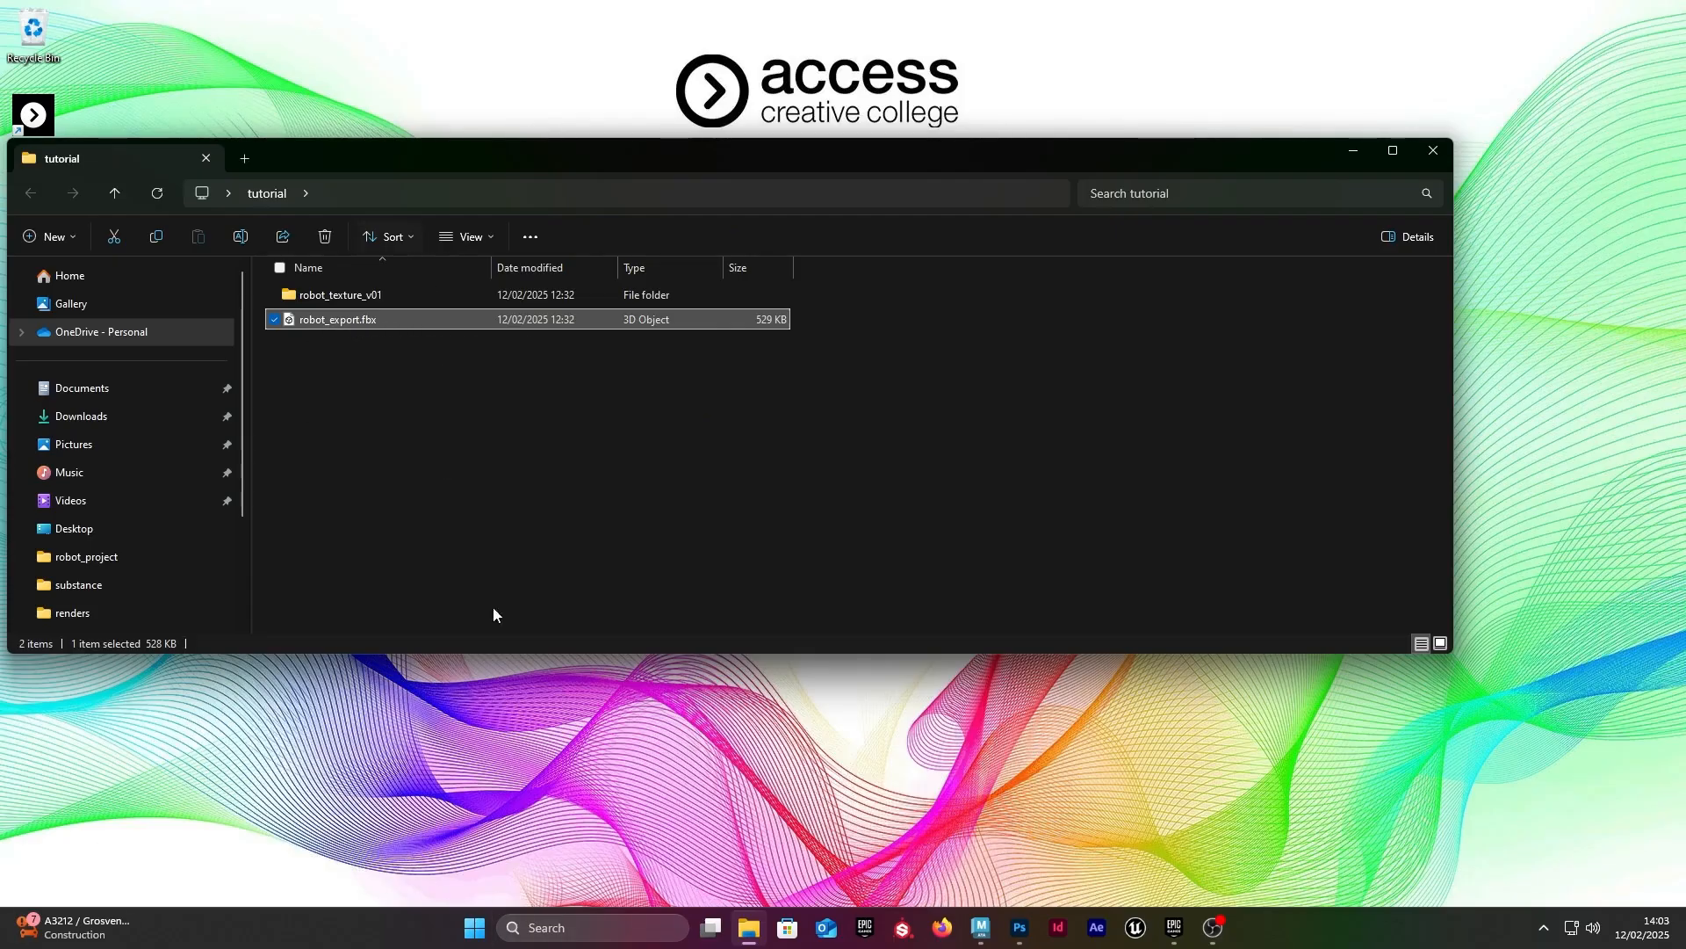
# Step: Find the Windows setting that shows file extensions in File Explorer, toggle it off and back on, and close Settings
pyautogui.click(479, 940)
pyautogui.click(386, 349)
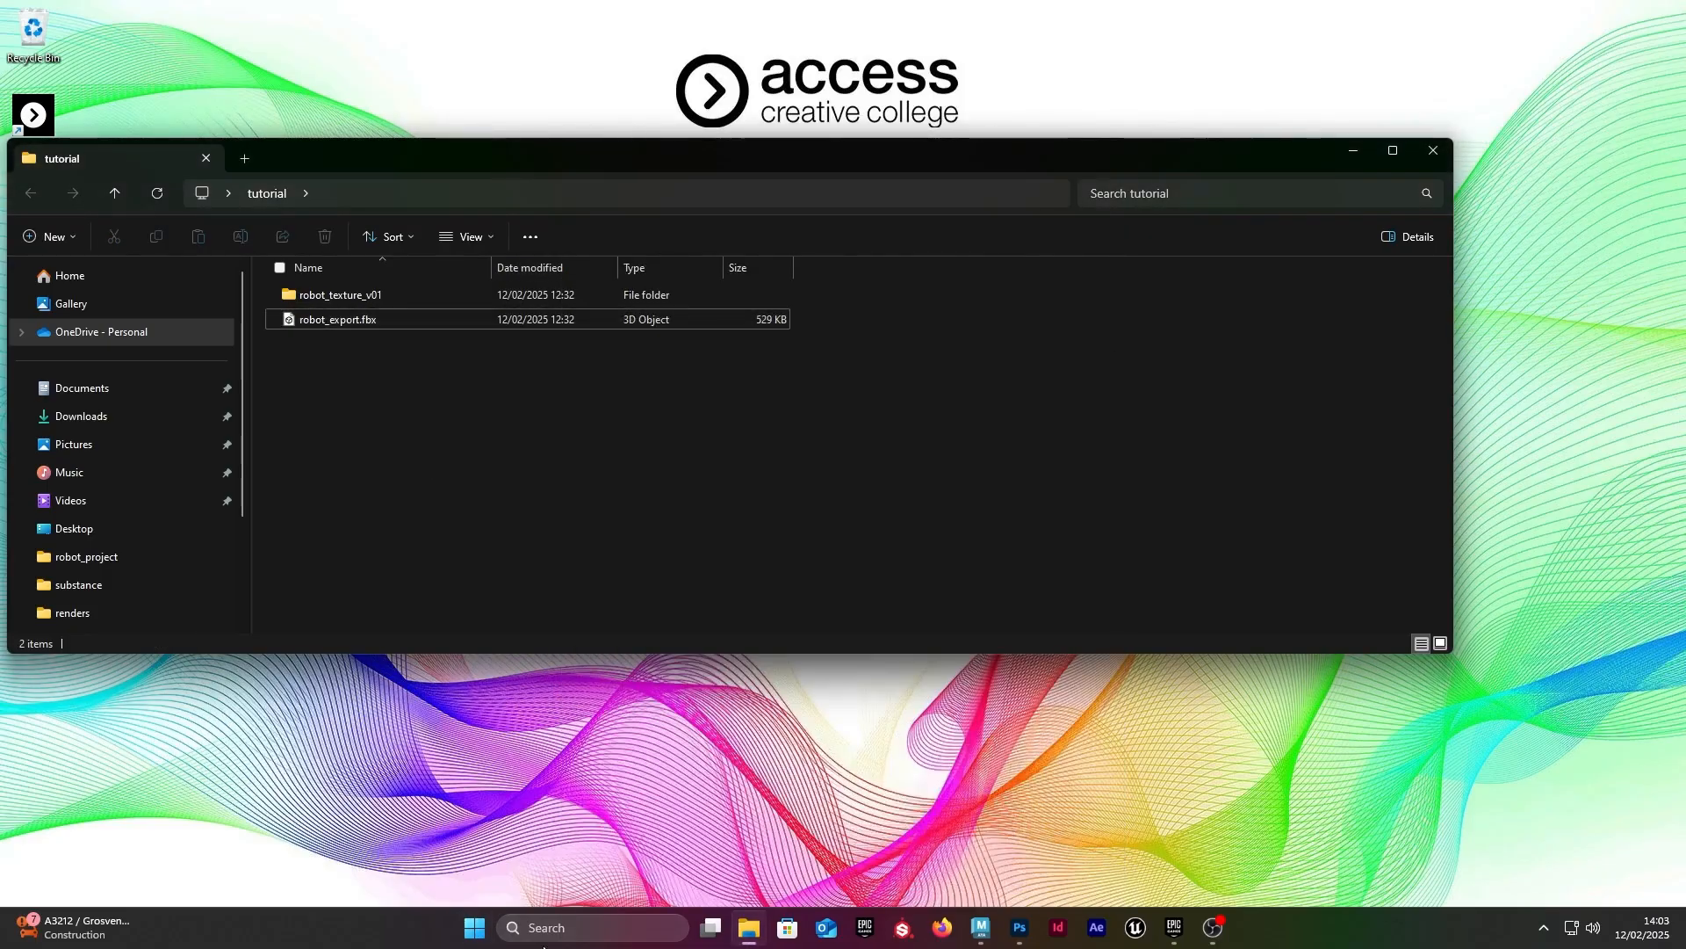
pyautogui.click(480, 933)
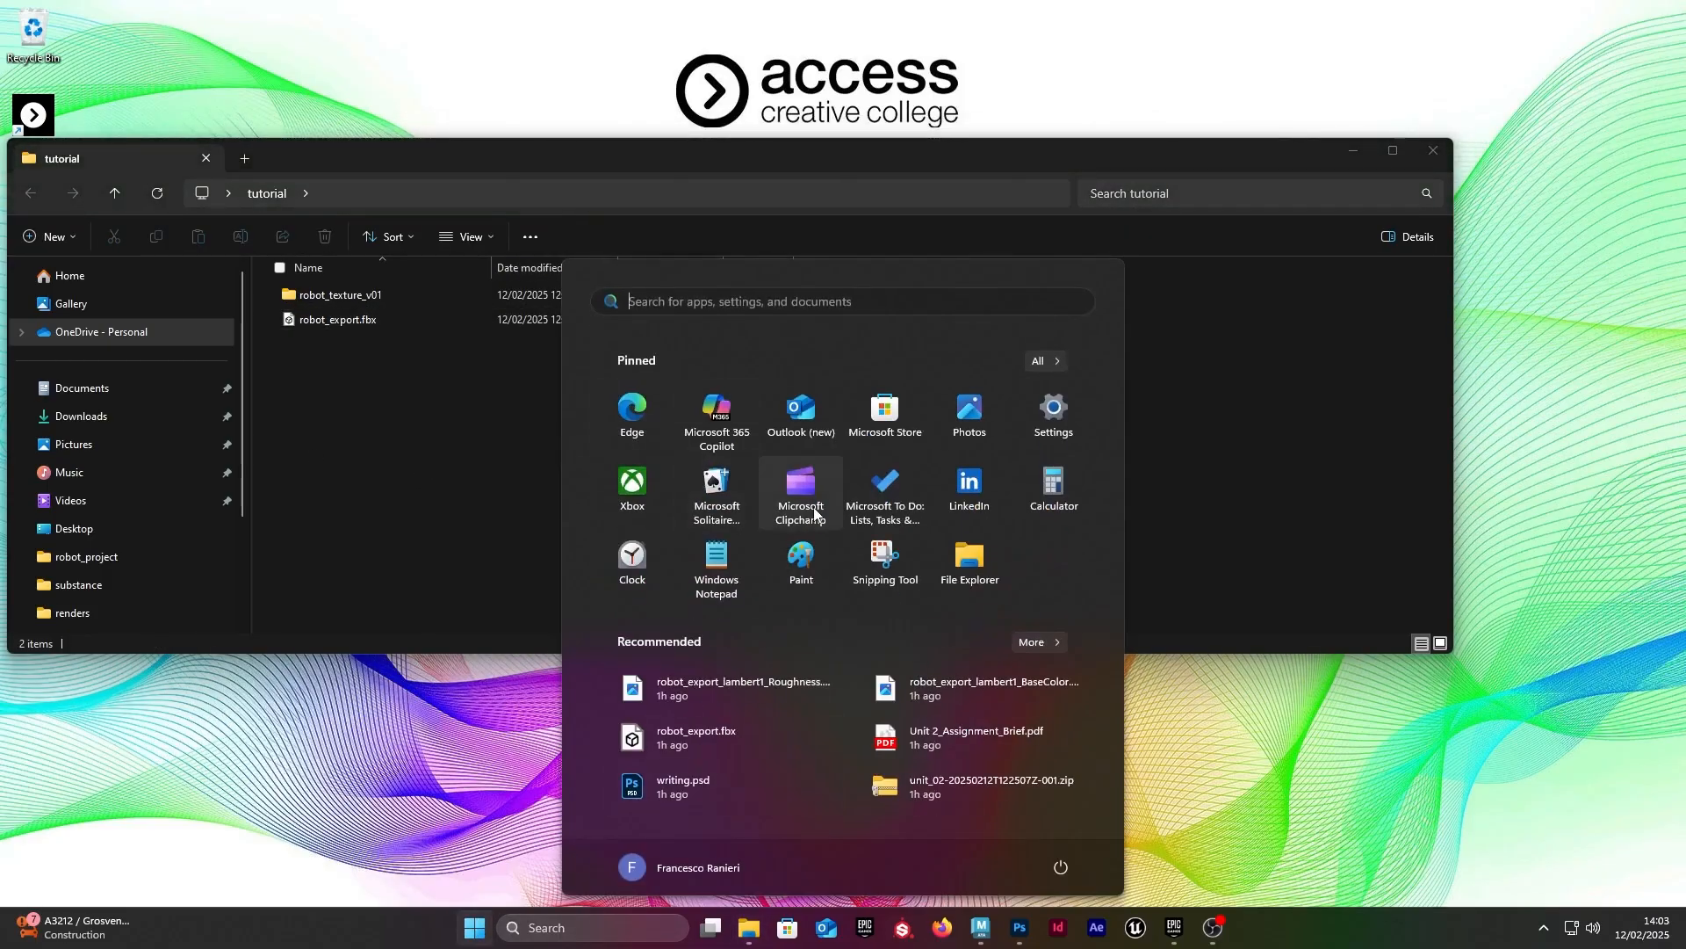
pyautogui.click(451, 525)
pyautogui.click(480, 931)
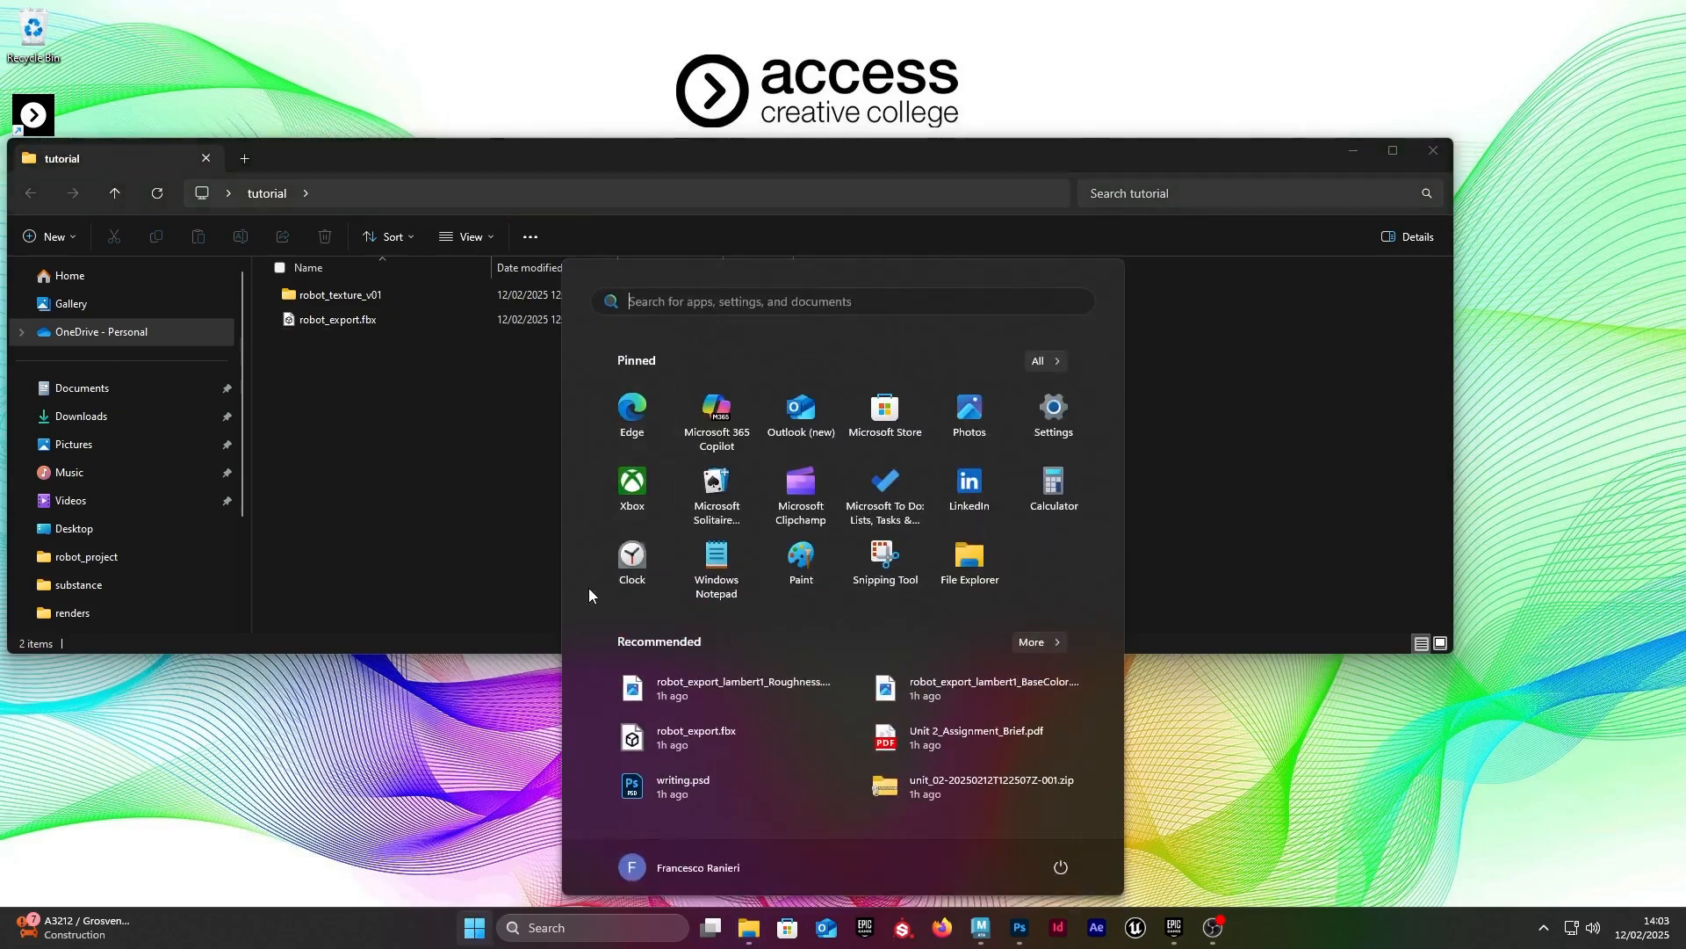
pyautogui.write('file ex')
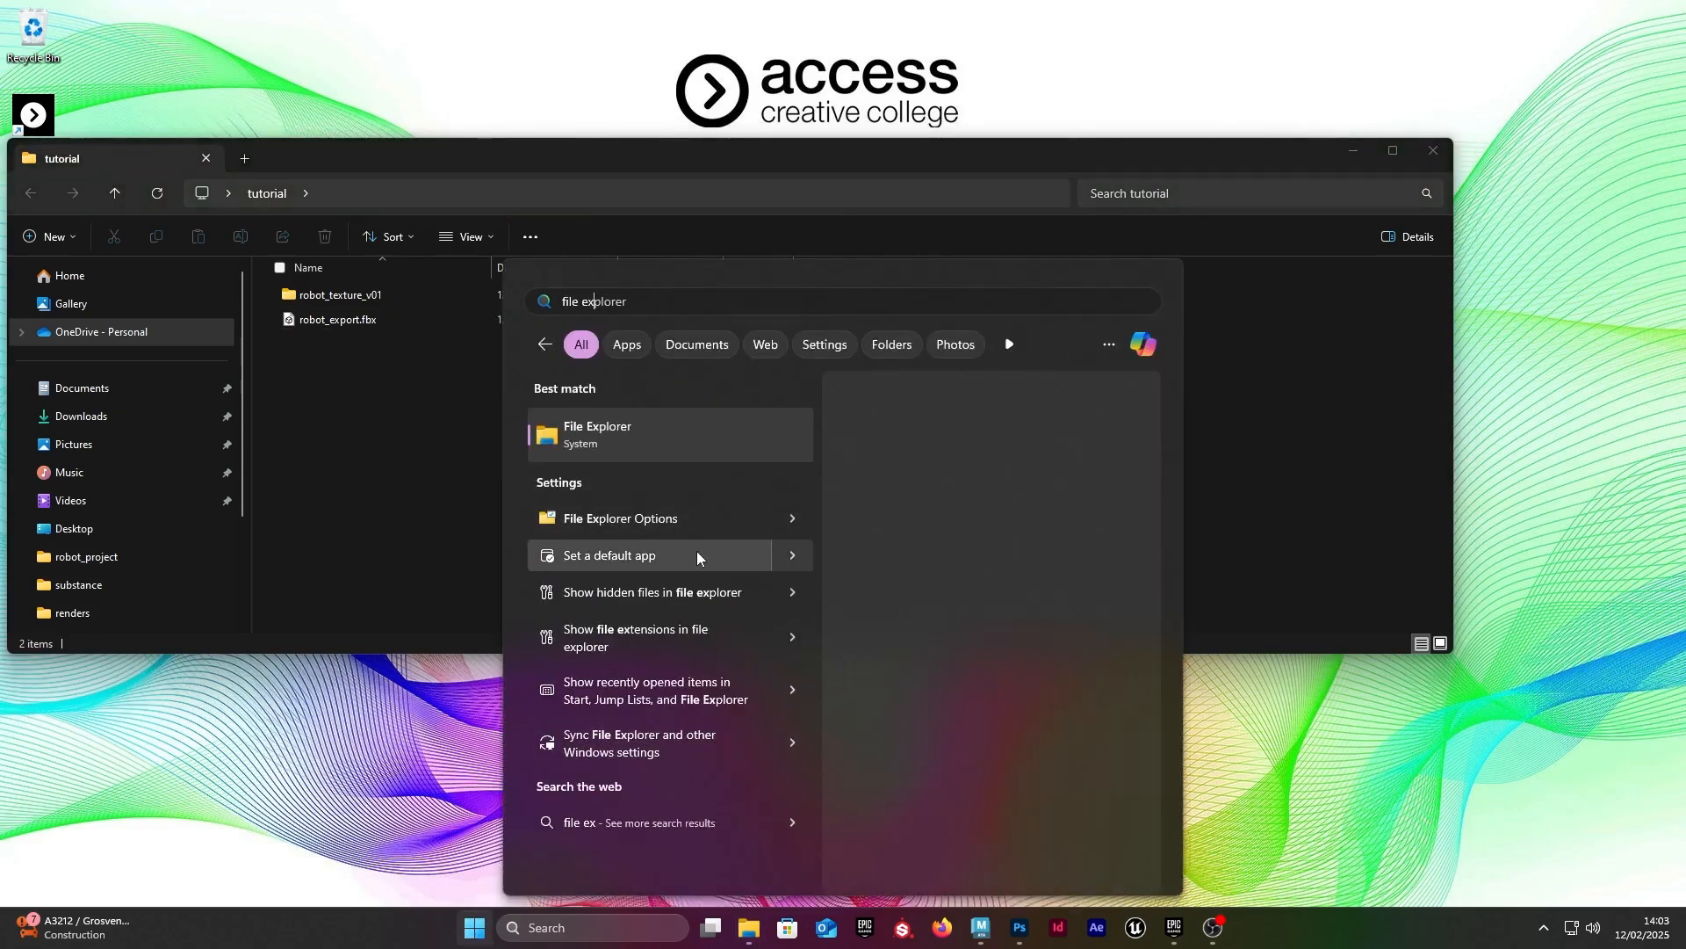
pyautogui.click(653, 634)
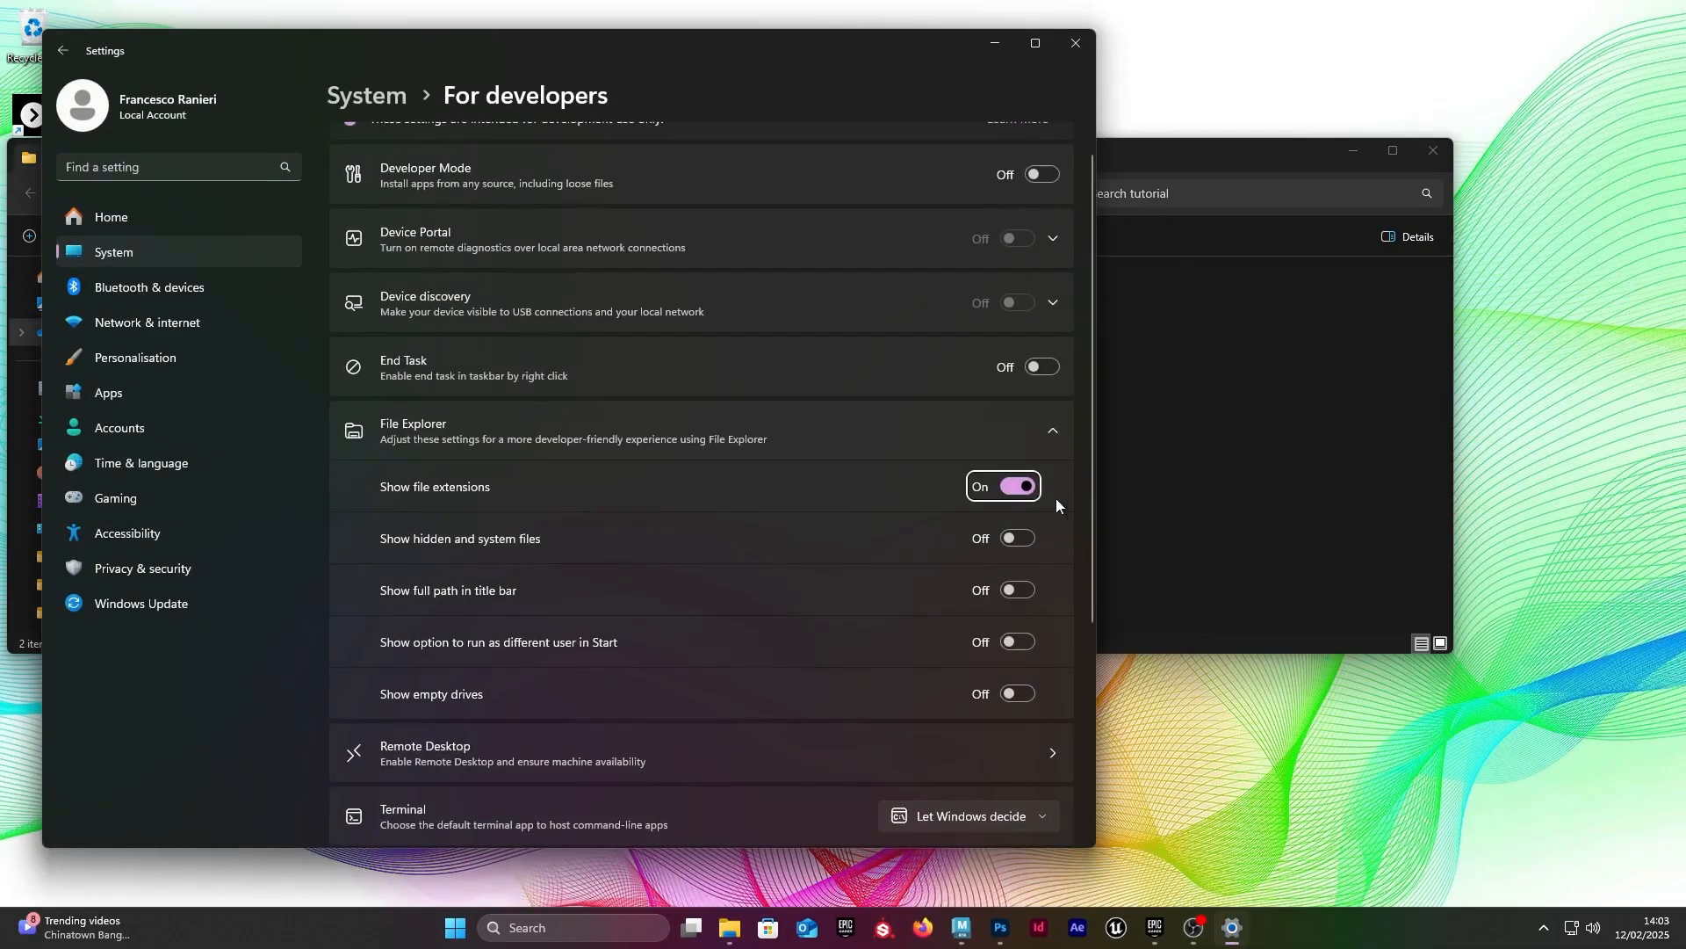
pyautogui.click(1019, 489)
pyautogui.click(1010, 487)
pyautogui.click(1076, 43)
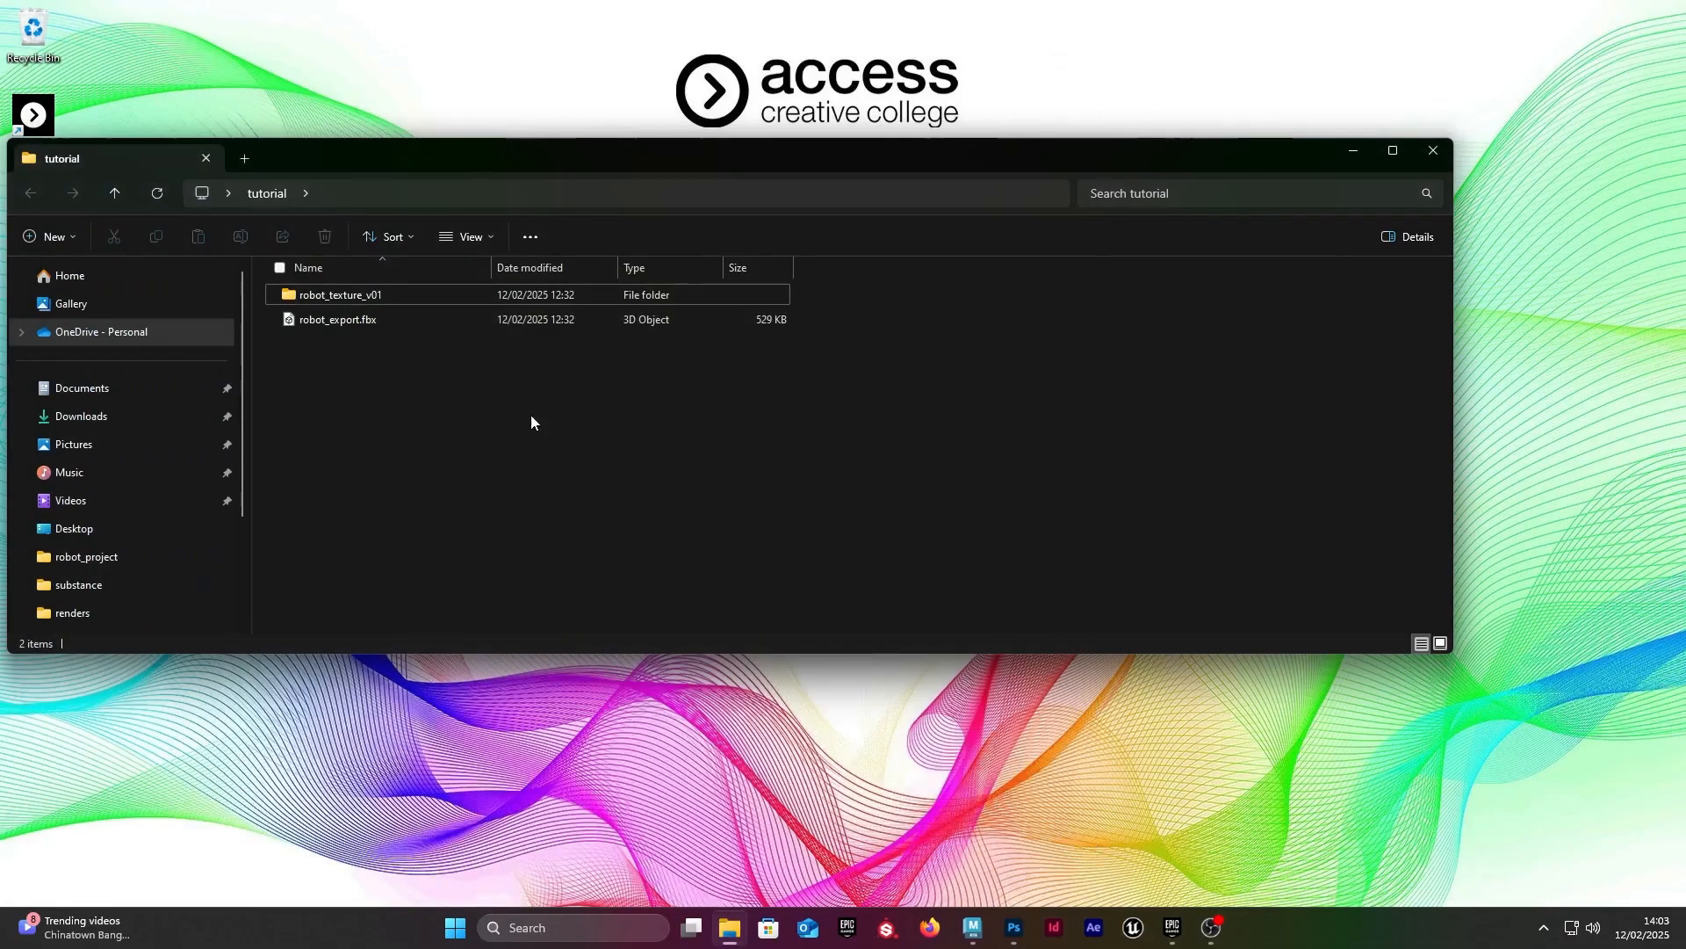
# Step: Select robot_export.fbx in the tutorial folder and launch Substance Painter
pyautogui.click(339, 320)
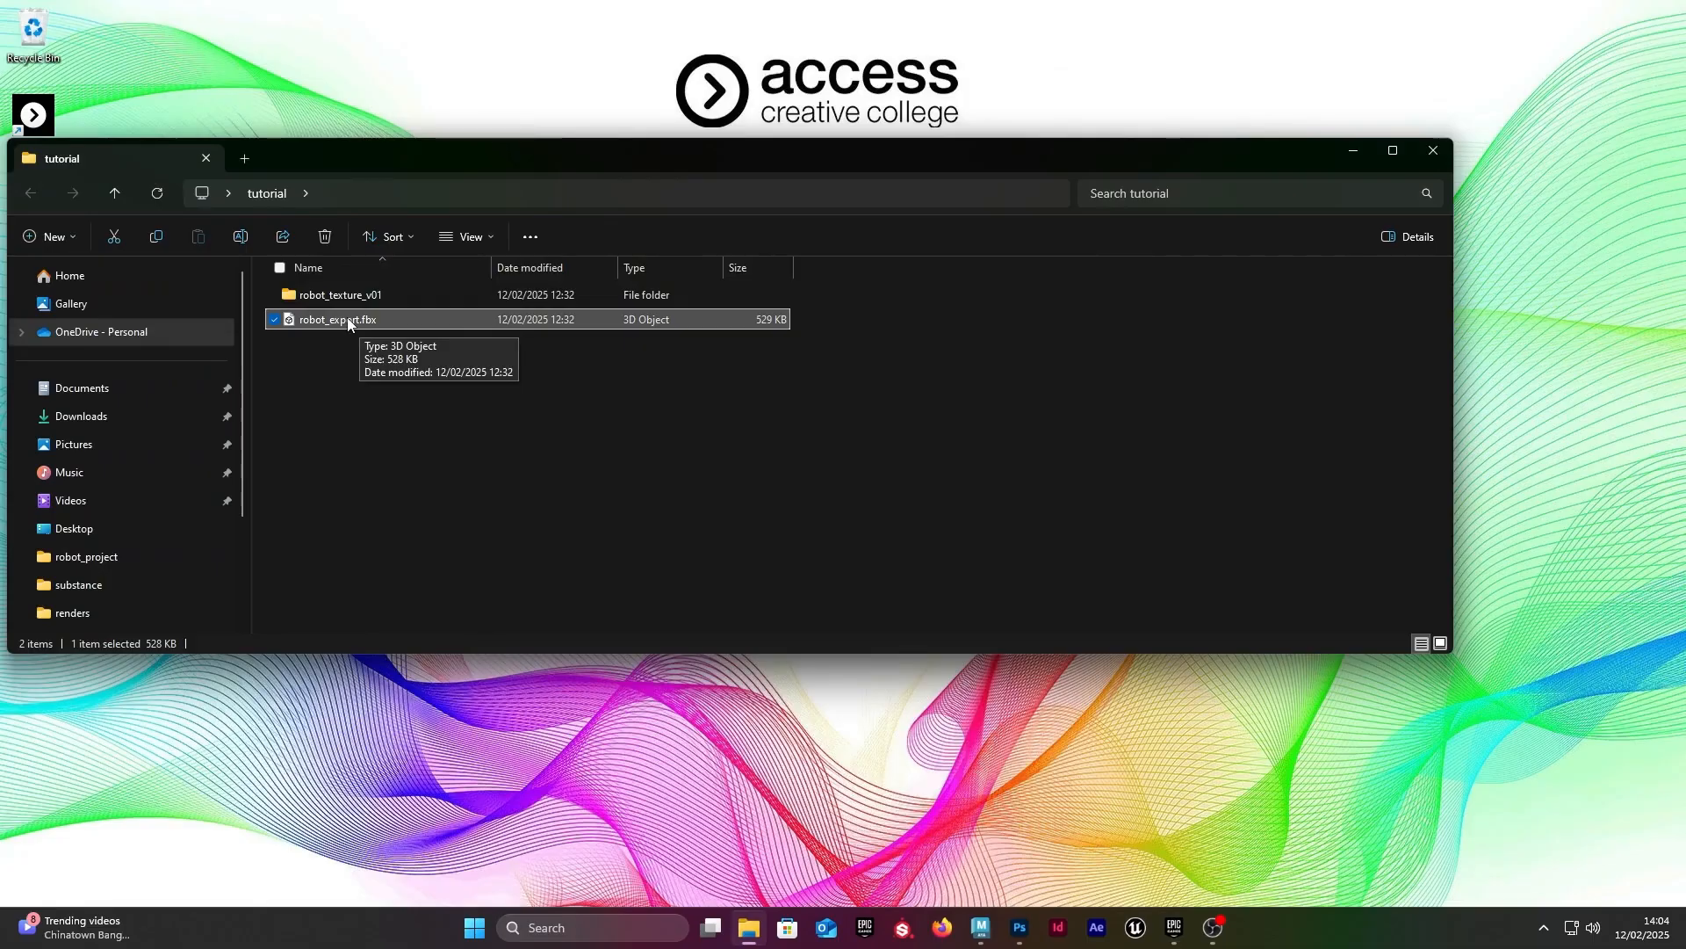
pyautogui.click(902, 931)
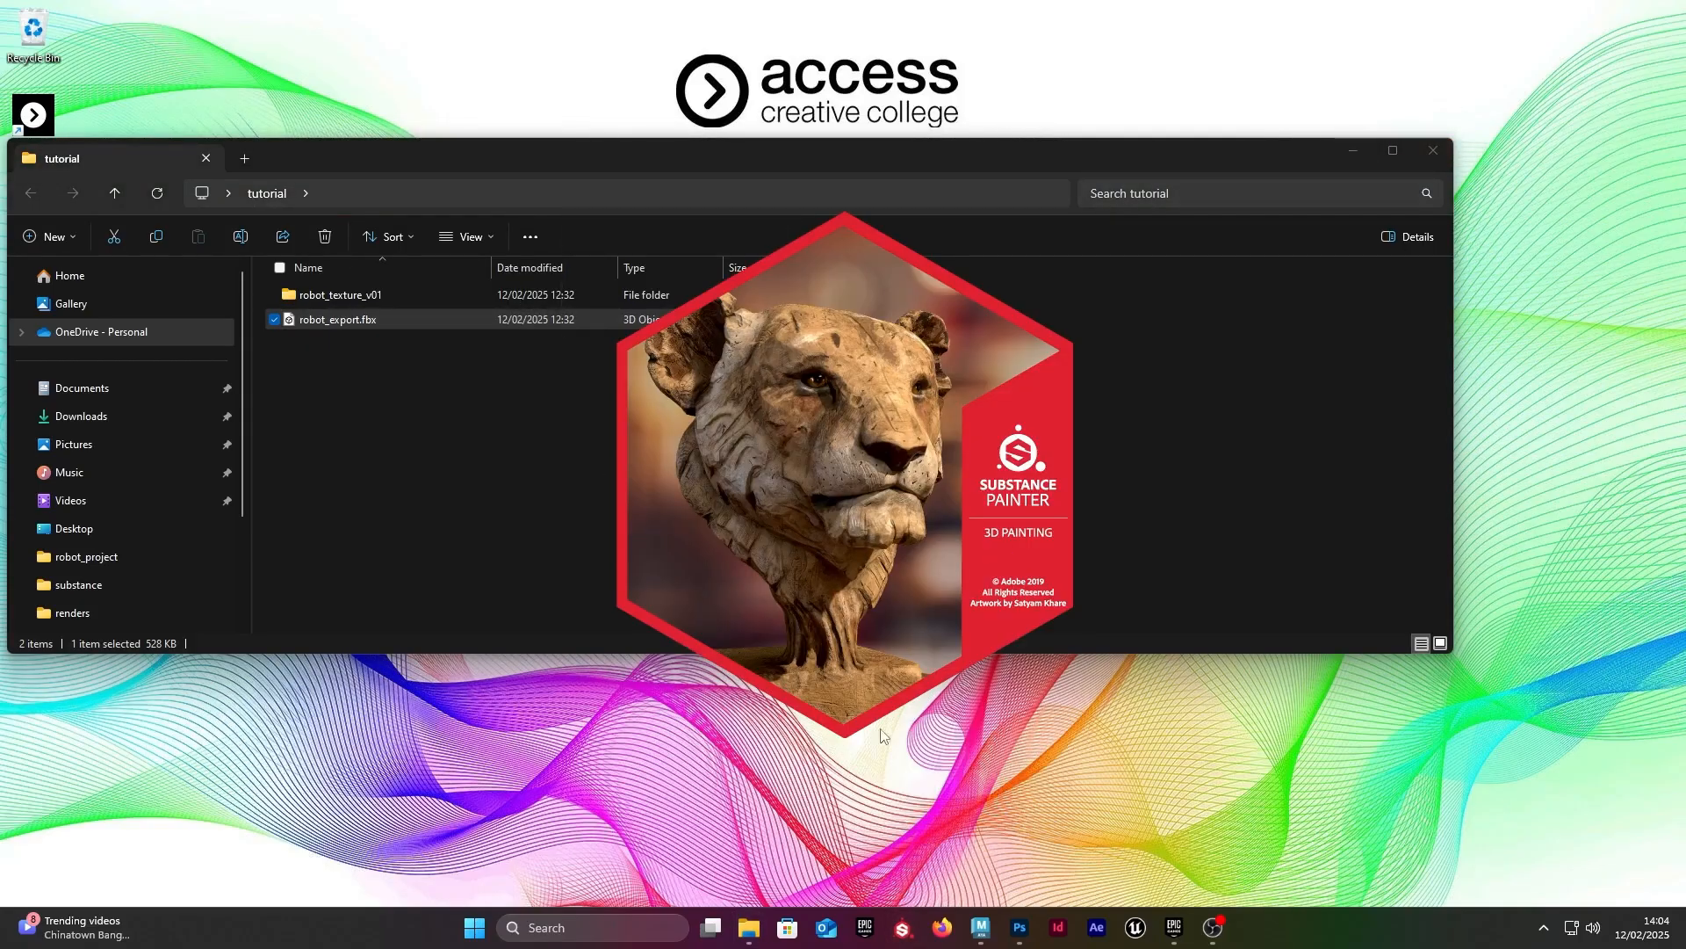
# Step: Switch back to Maya, select all the robot's meshes and open them in the UV Editor
pyautogui.click(981, 928)
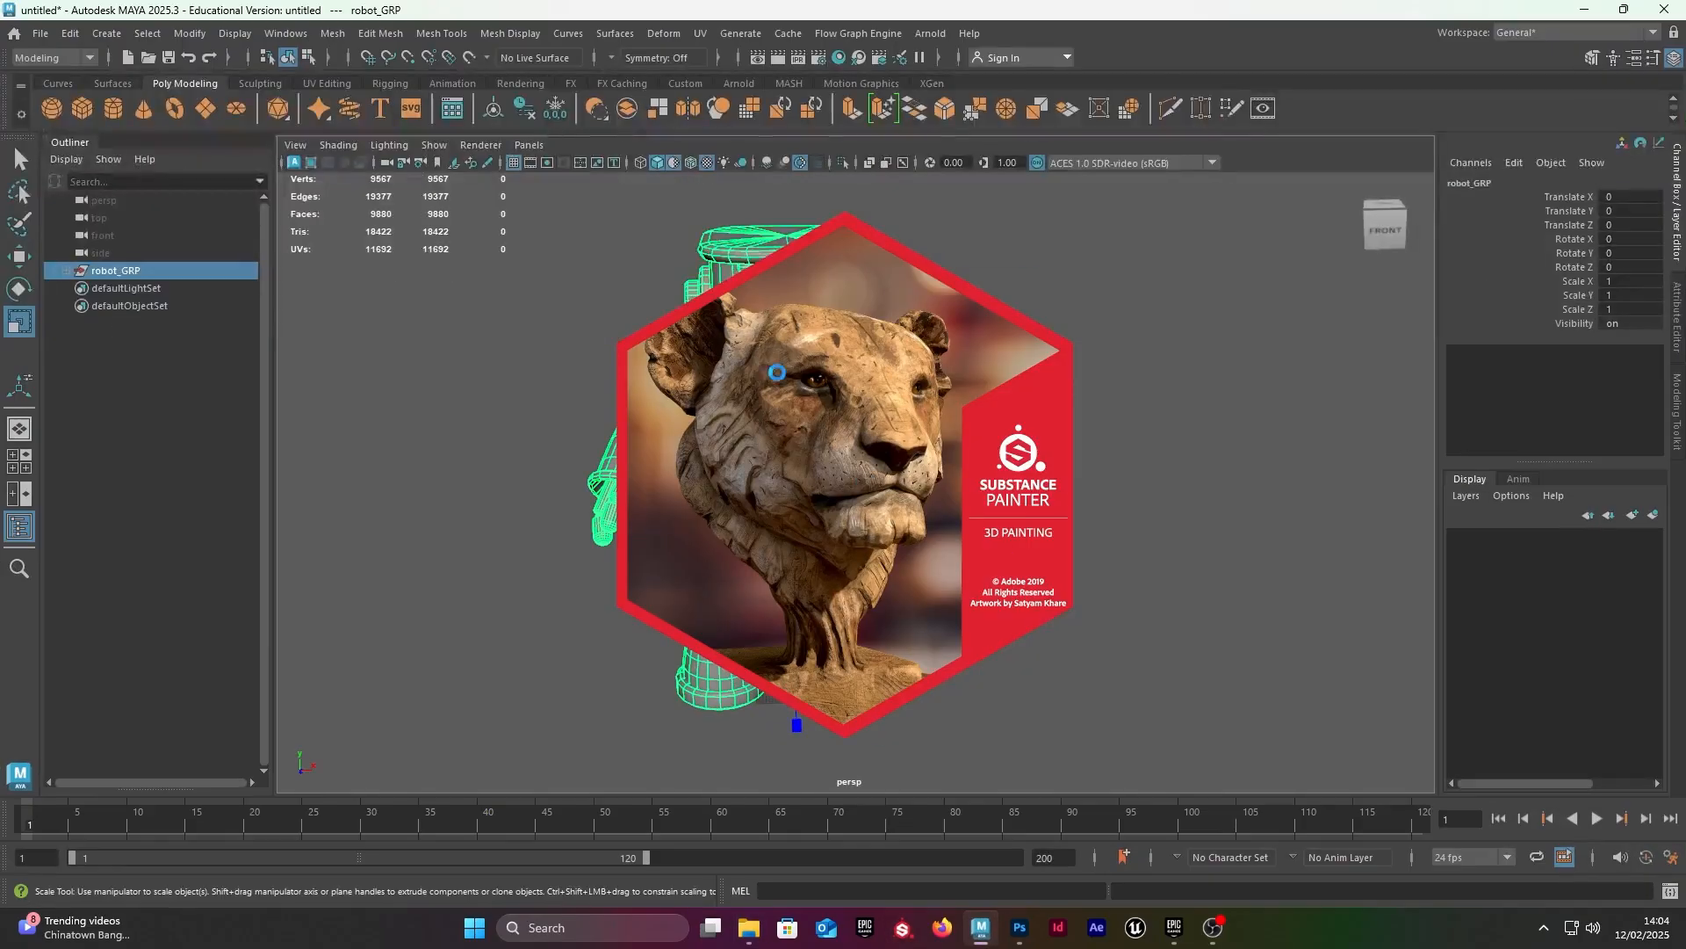
pyautogui.click(506, 210)
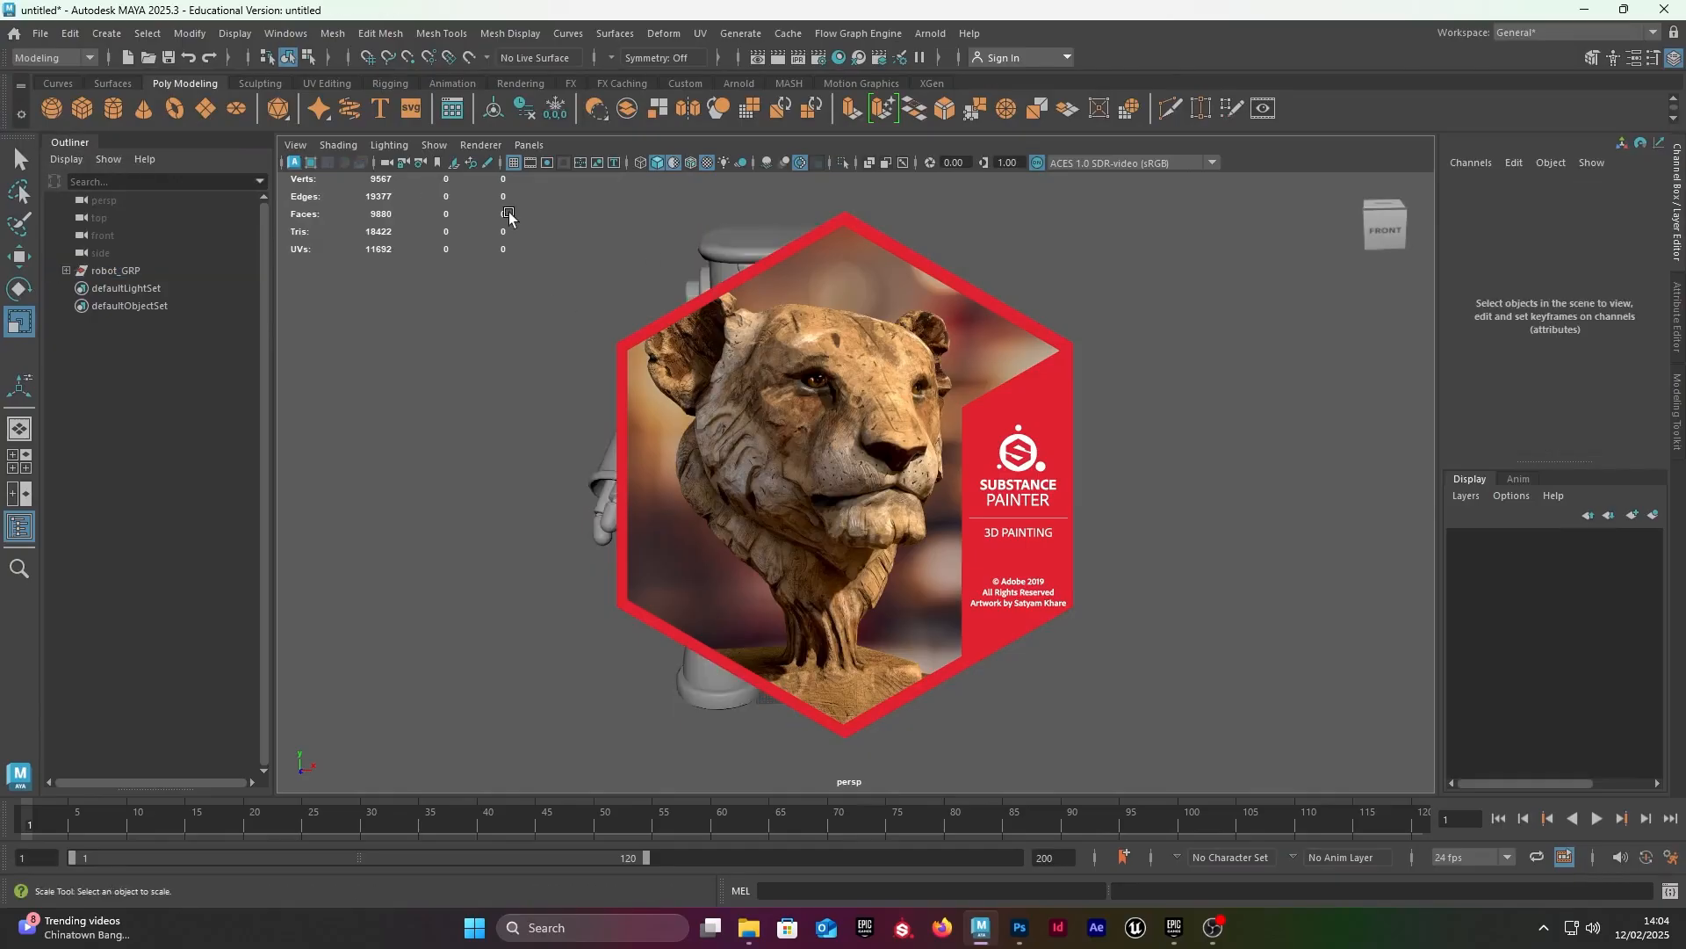
pyautogui.moveTo(506, 210); pyautogui.dragTo(1130, 724)
pyautogui.press('space')
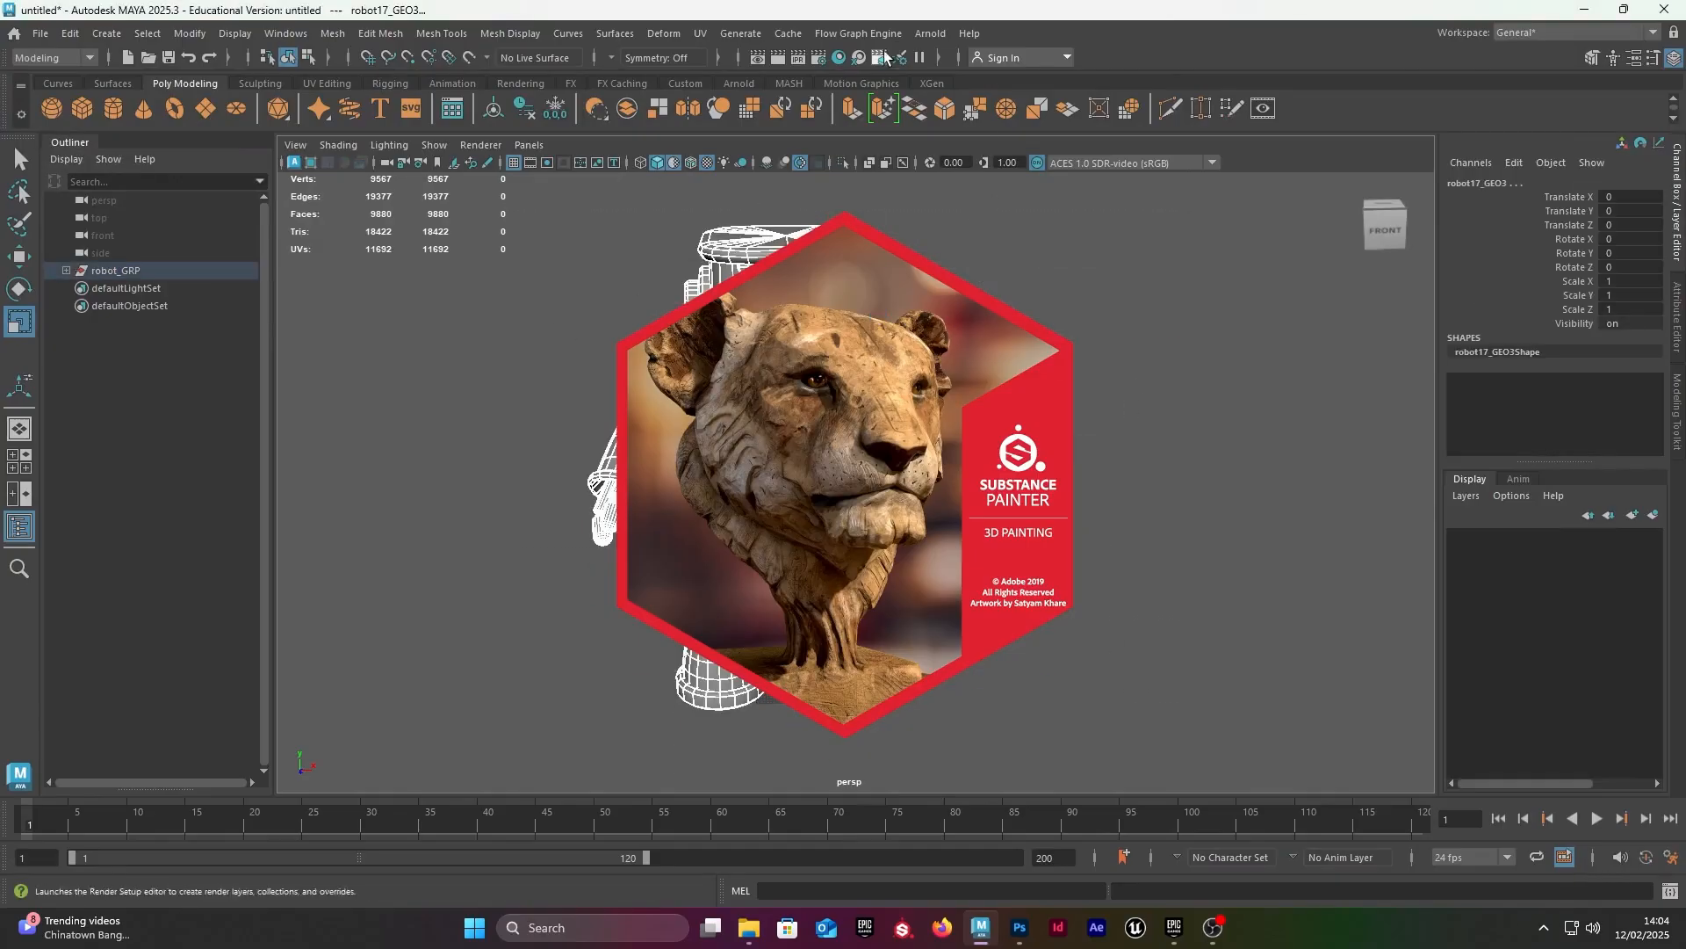
pyautogui.click(700, 33)
pyautogui.click(746, 70)
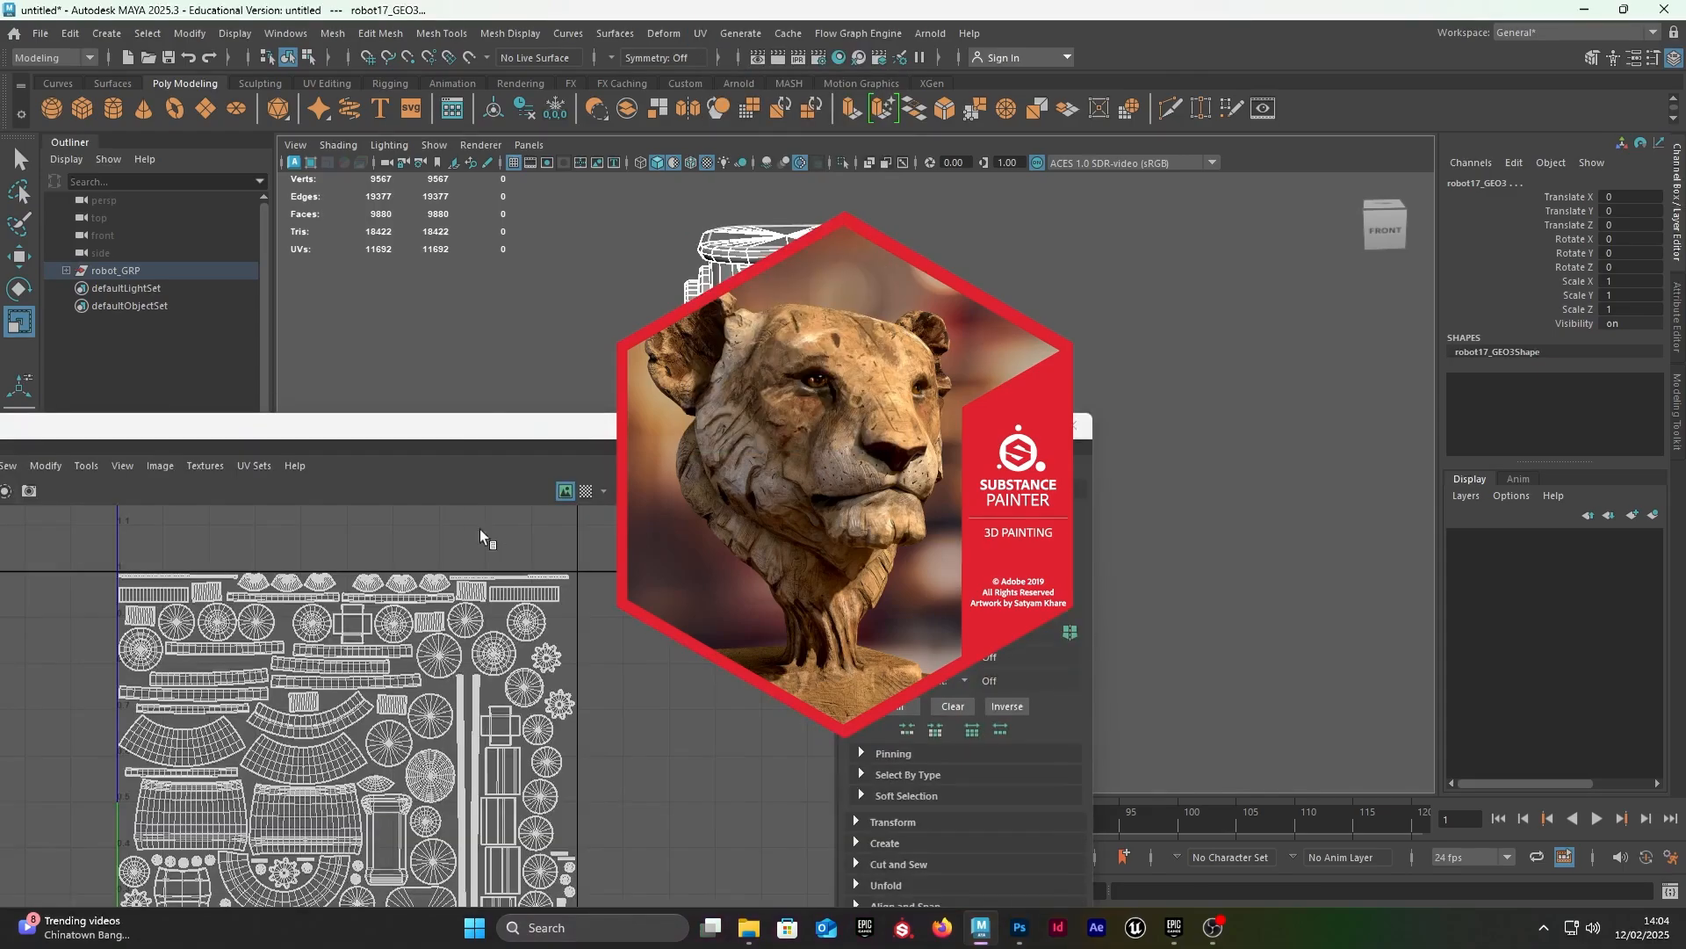
# Step: Select all of the robot's UV shells and open the Layout UVs options beside them
pyautogui.moveTo(448, 412); pyautogui.dragTo(351, 331, button='right')
pyautogui.moveTo(699, 837); pyautogui.dragTo(180, 332)
pyautogui.moveTo(361, 211); pyautogui.dragTo(498, 194)
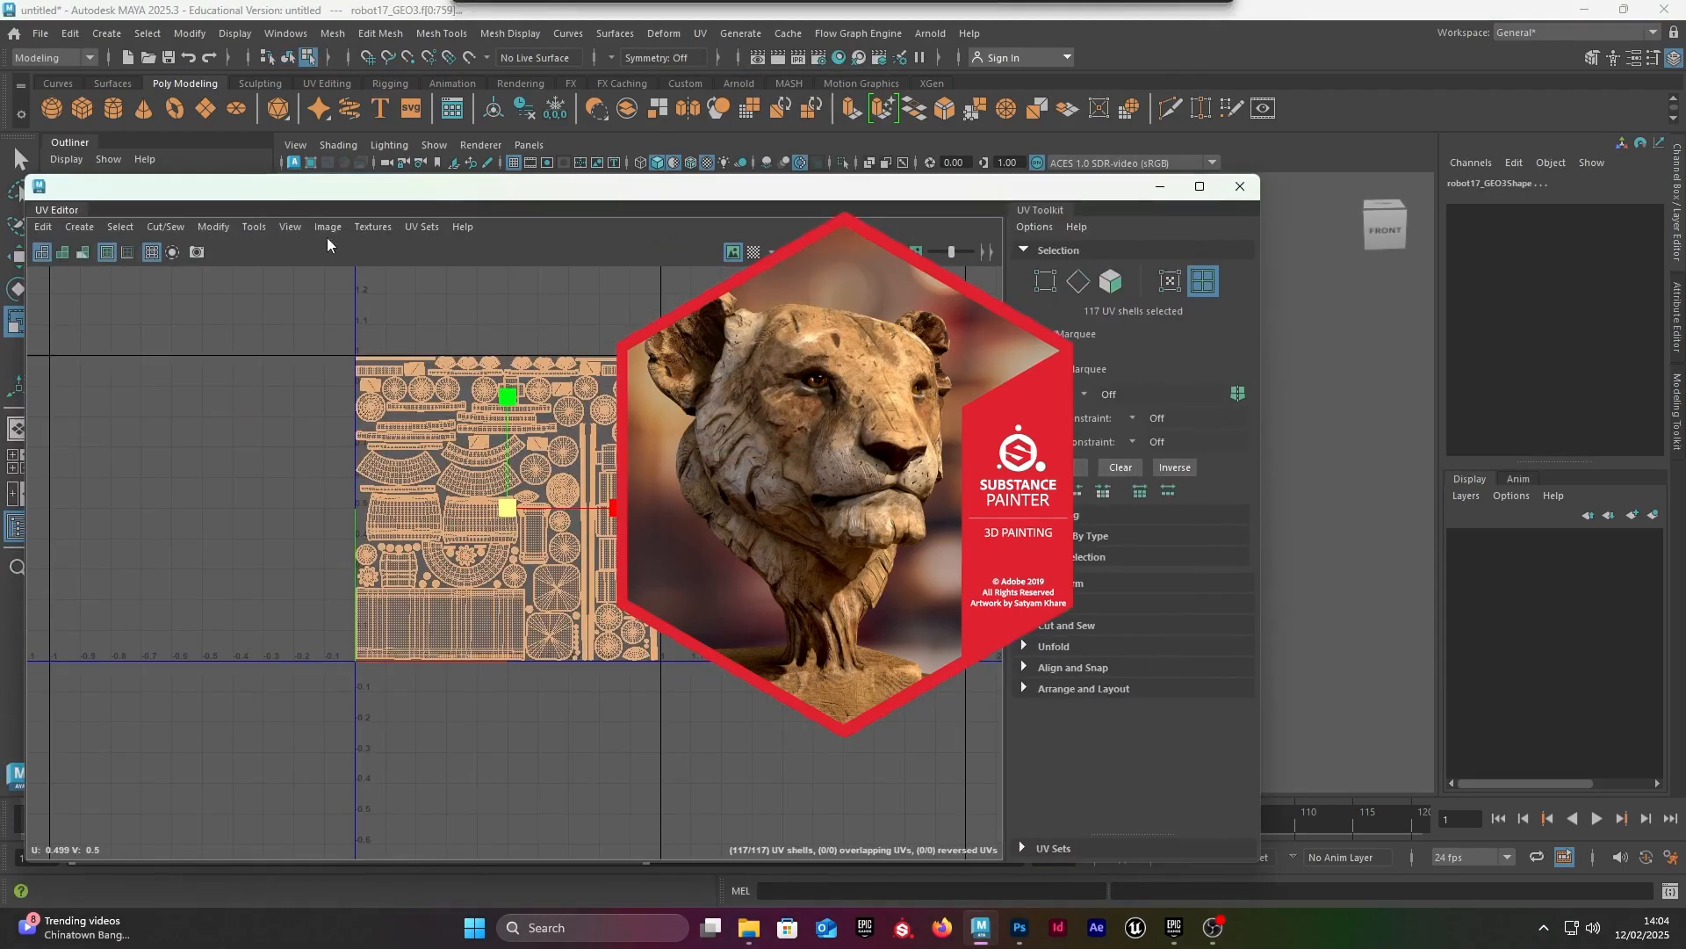
pyautogui.click(214, 226)
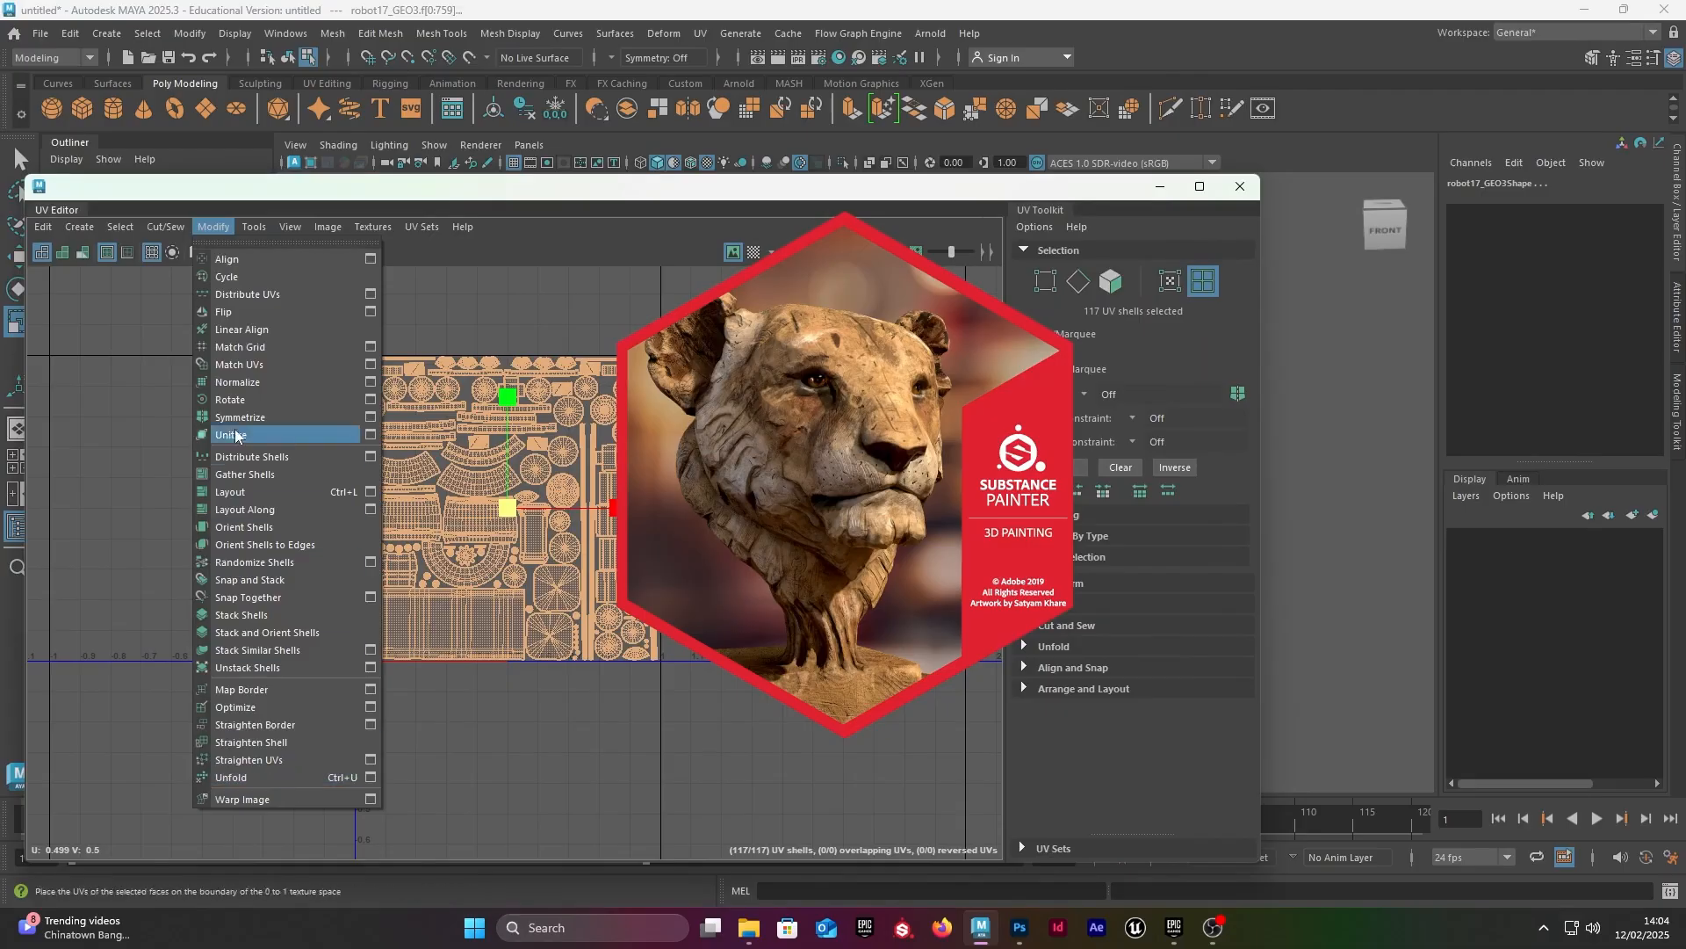
pyautogui.click(371, 492)
pyautogui.moveTo(647, 330); pyautogui.dragTo(204, 207)
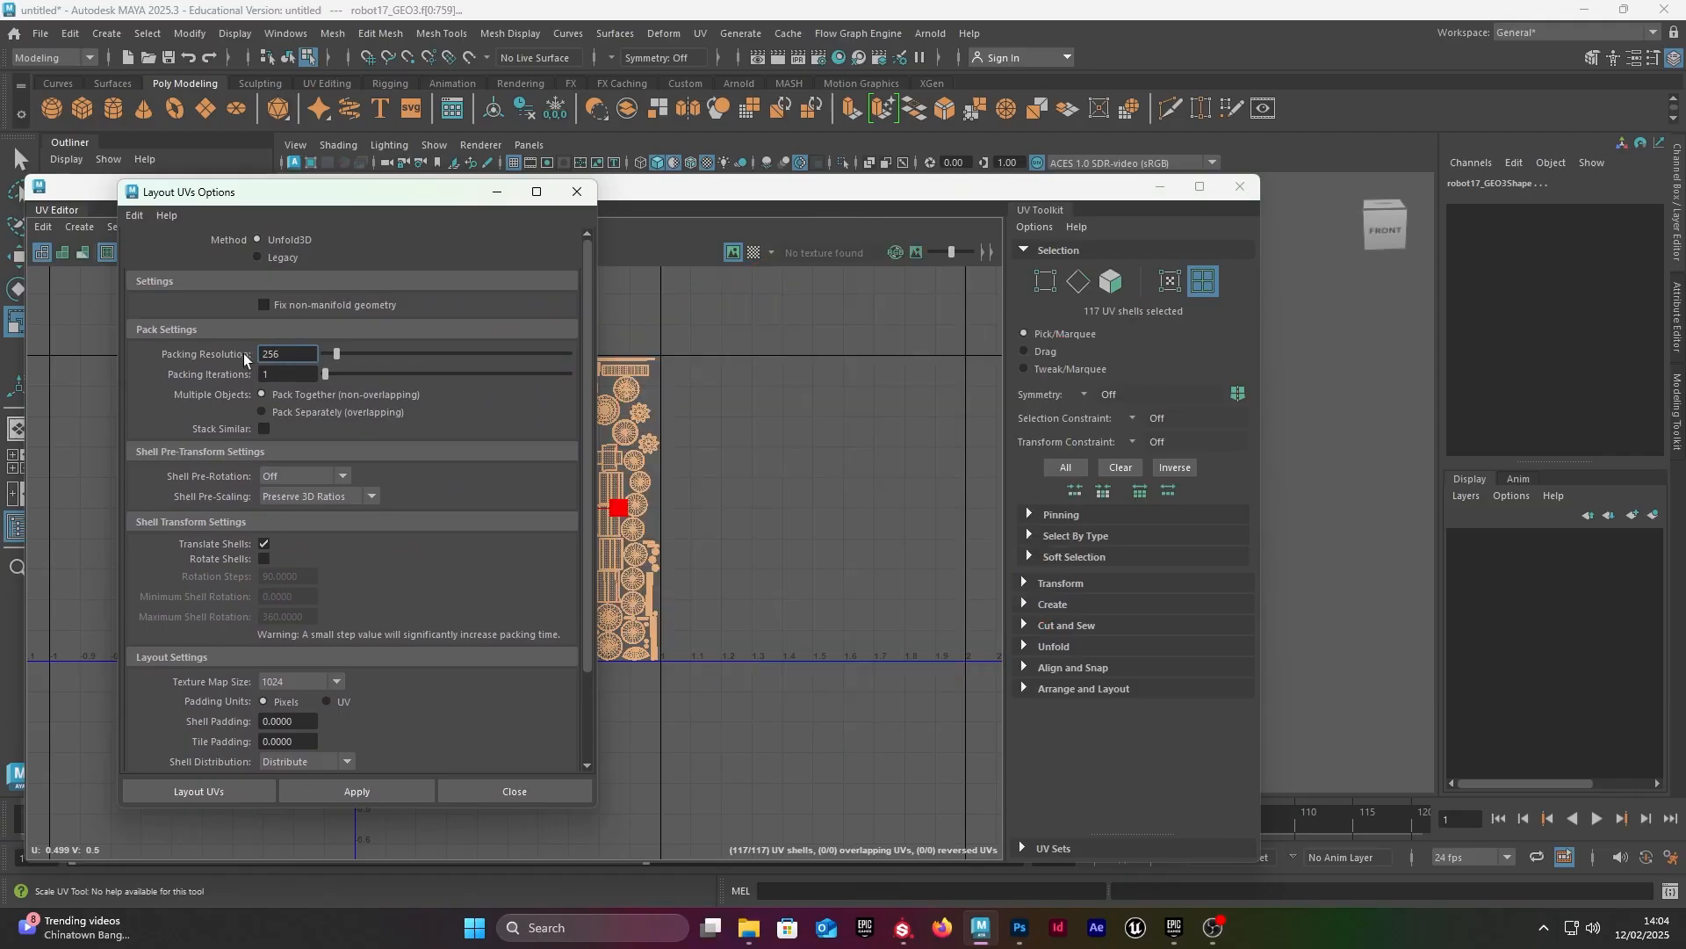
# Step: Set the UV layout's texture map size to 2048 and both shell padding and tile padding to 10 pixels
pyautogui.click(299, 681)
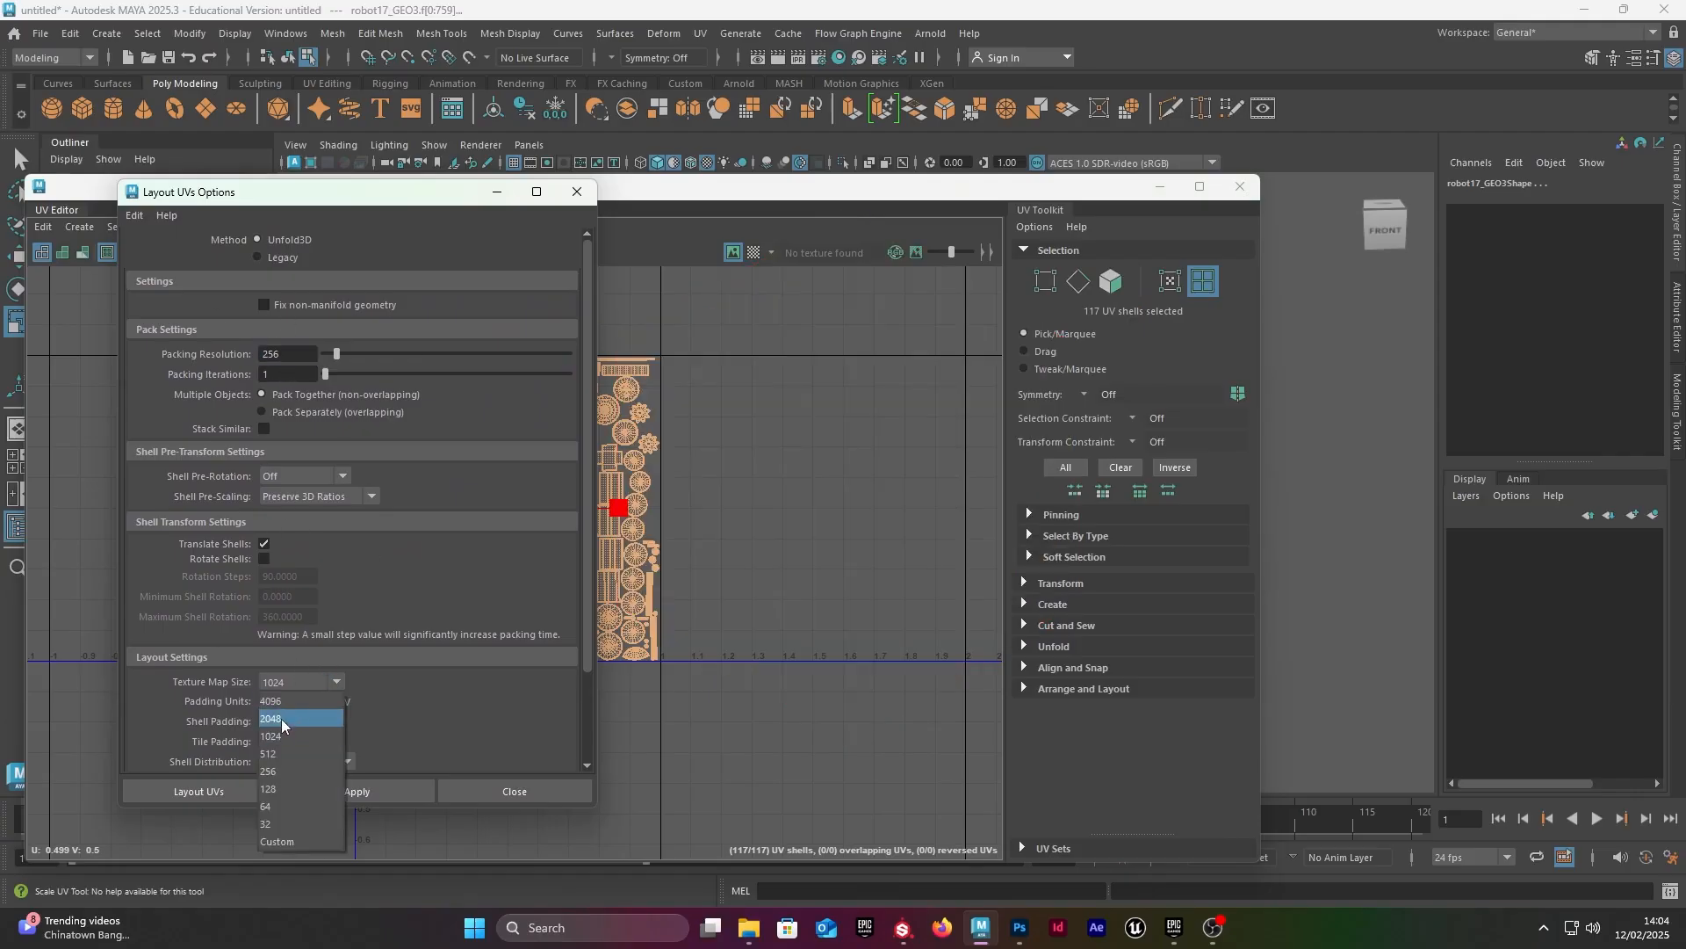
pyautogui.click(281, 718)
pyautogui.click(304, 722)
pyautogui.write('10')
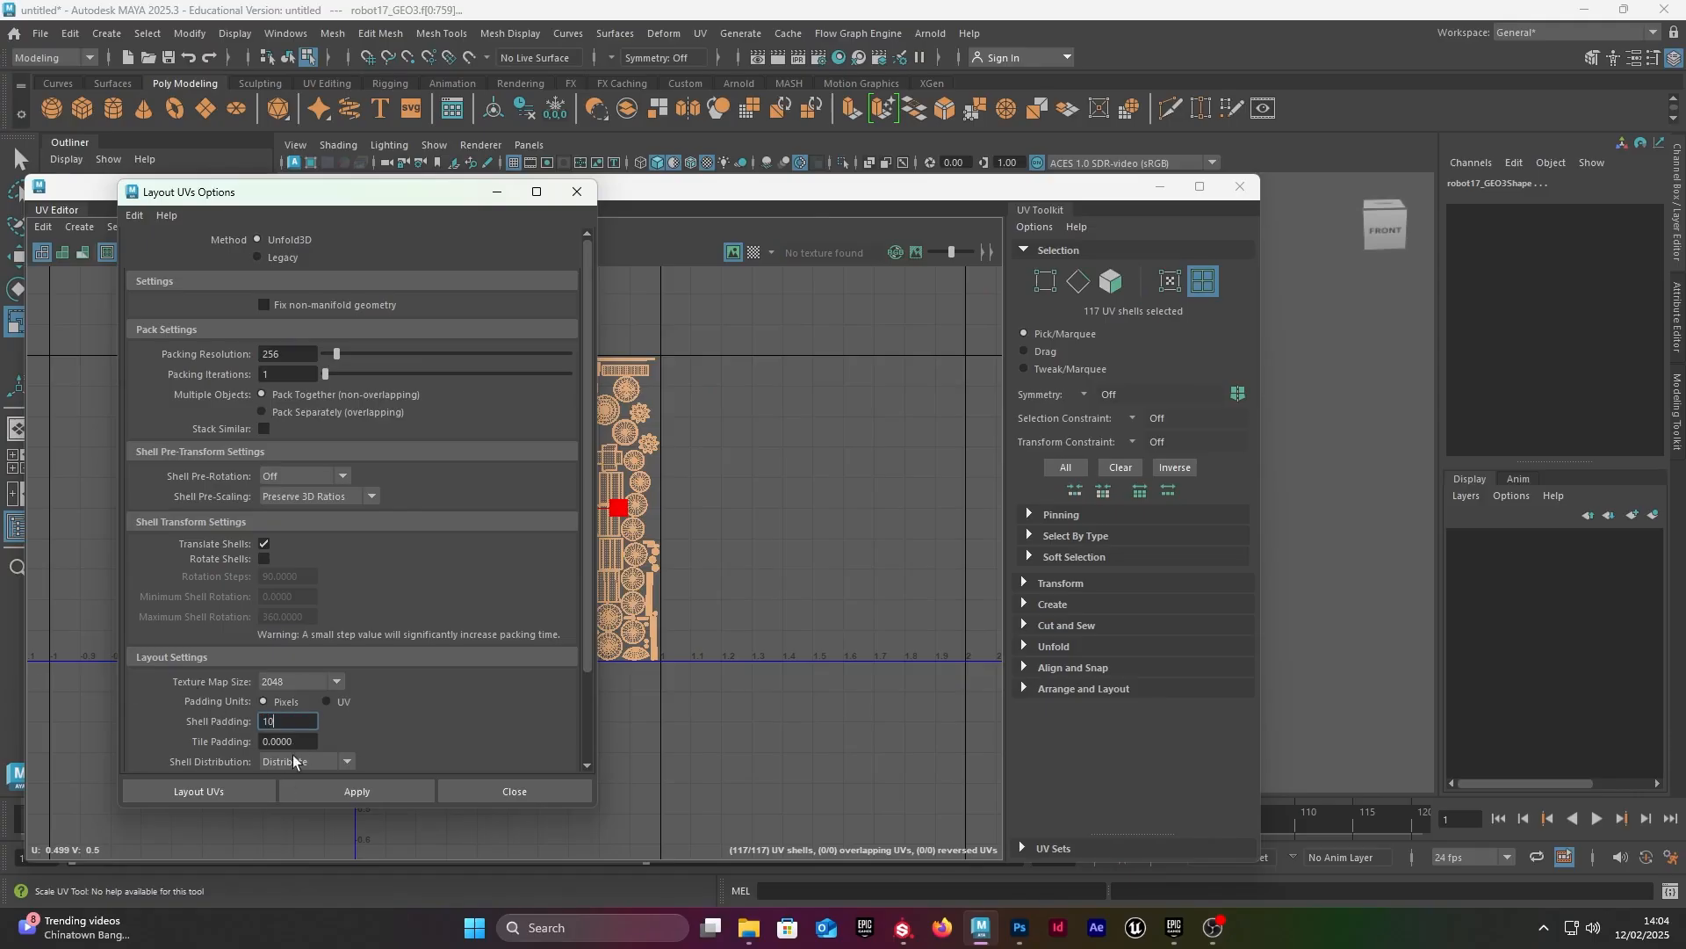
pyautogui.press('Tab')
pyautogui.write('10')
# Step: Apply the UV layout with the current padding settings to the selected shells
pyautogui.moveTo(413, 204); pyautogui.dragTo(580, 747)
pyautogui.scroll(5, 475, 392)
pyautogui.scroll(-4, 553, 527)
pyautogui.scroll(-4, 466, 483)
pyautogui.scroll(3, 357, 575)
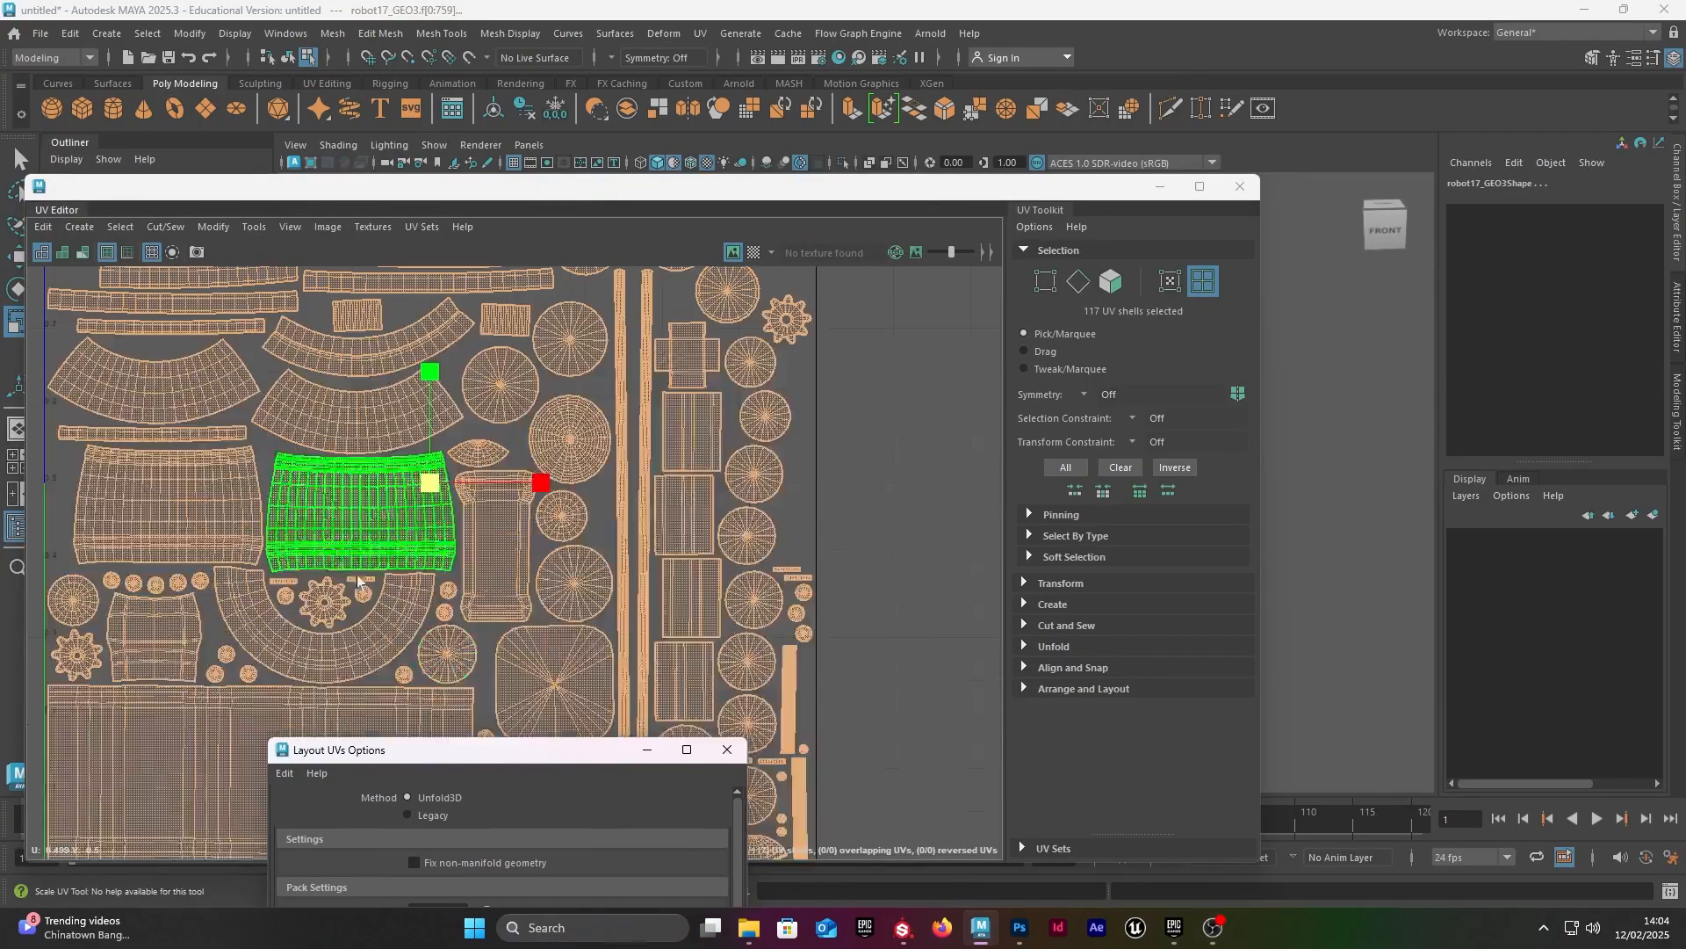
pyautogui.moveTo(474, 753); pyautogui.dragTo(834, 172)
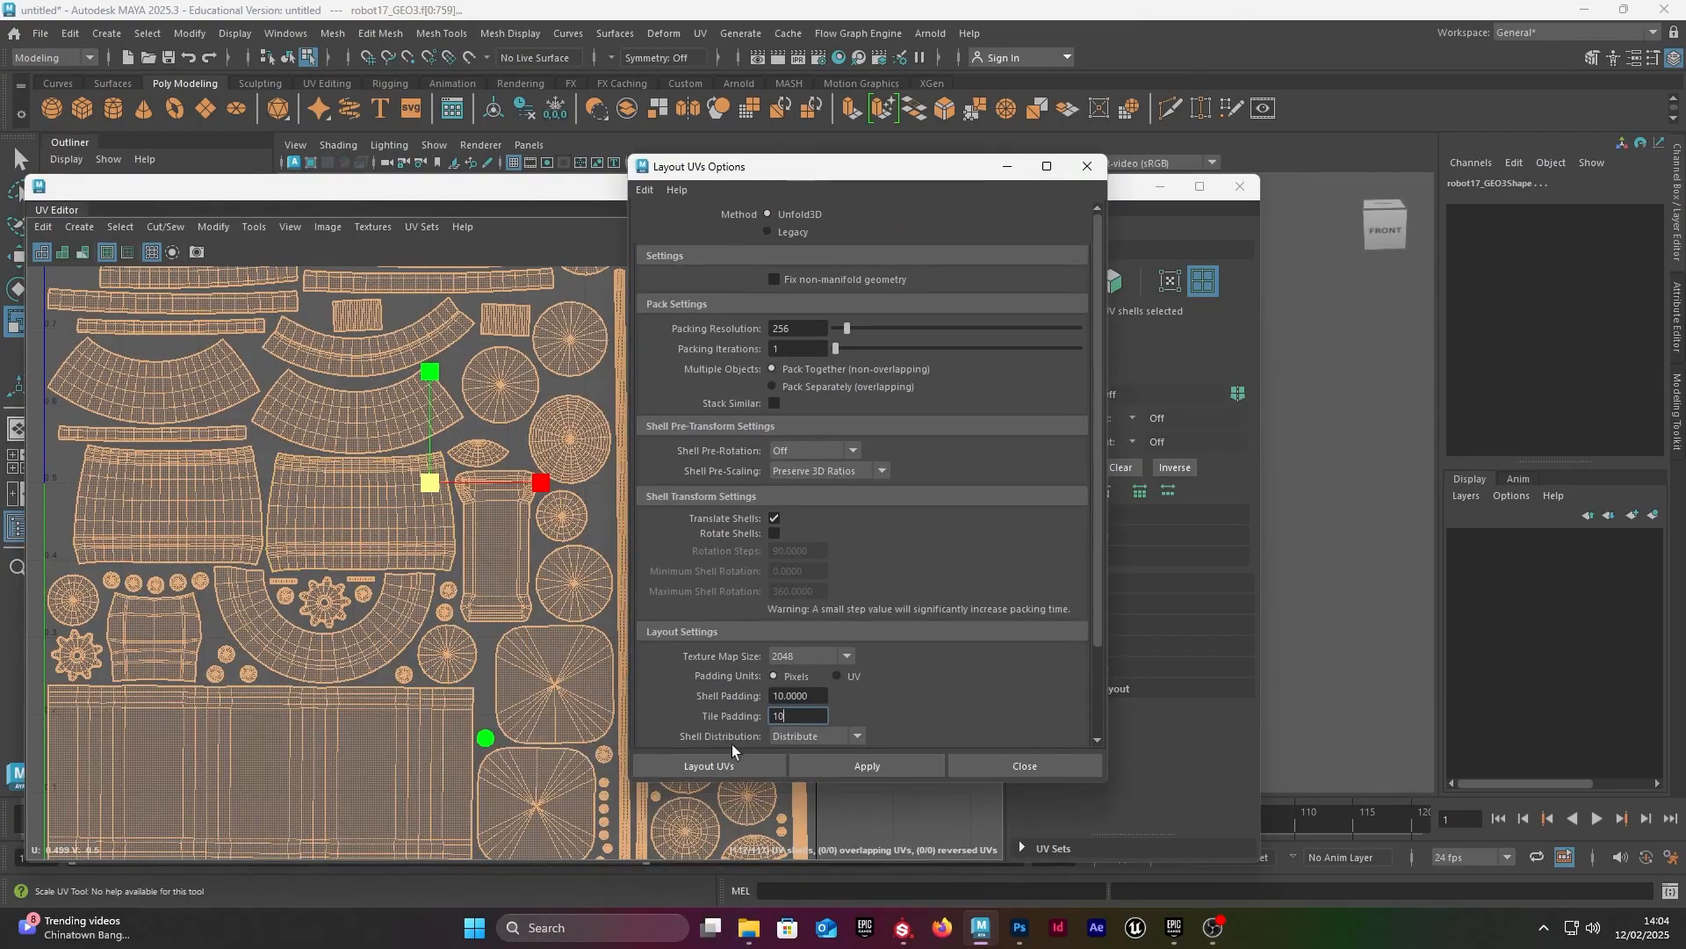
pyautogui.click(807, 696)
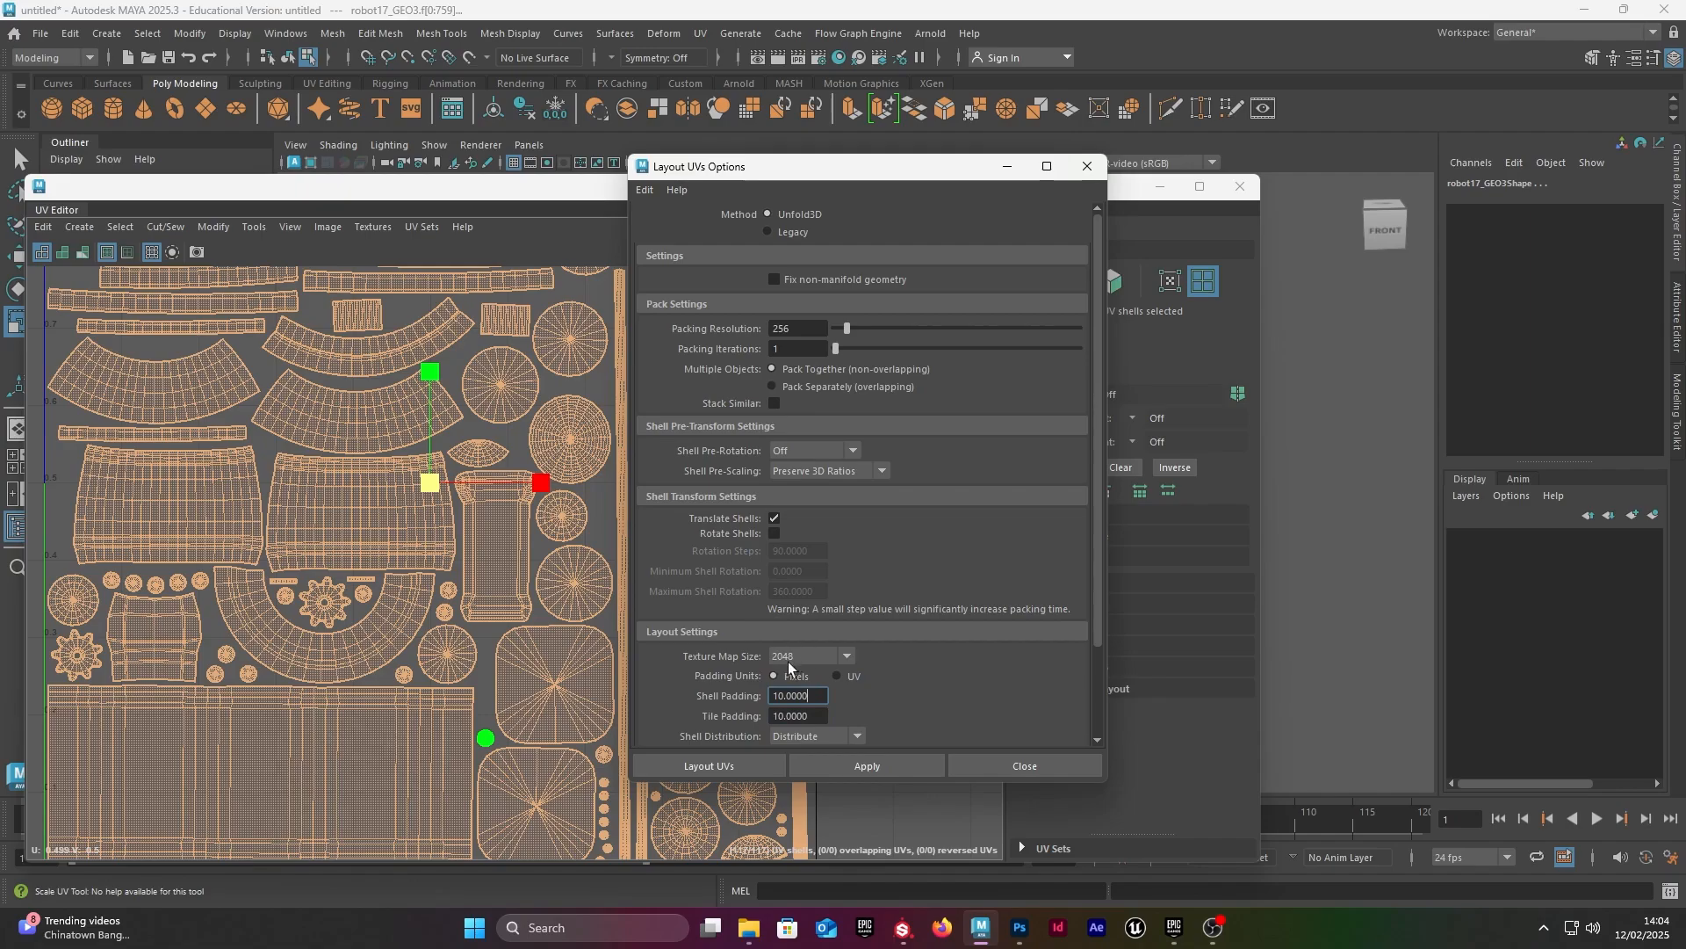
pyautogui.click(867, 765)
# Step: Examine the gaps between the UV shells and along the edges of the UV tile
pyautogui.scroll(3, 306, 539)
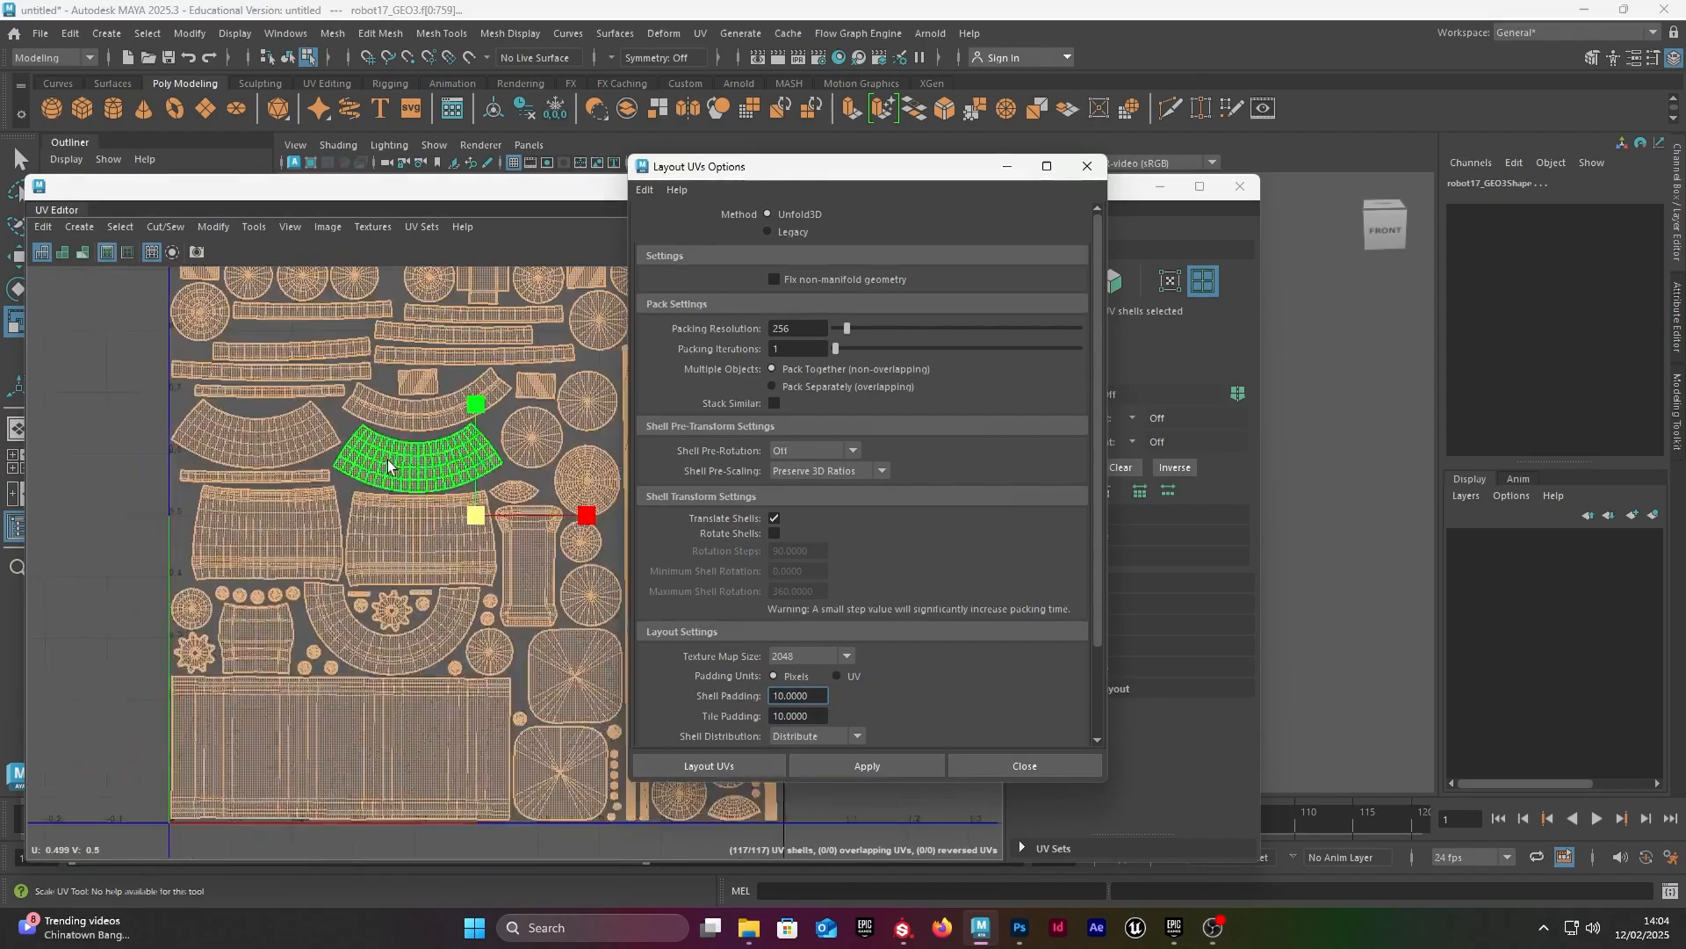
pyautogui.scroll(5, 305, 540)
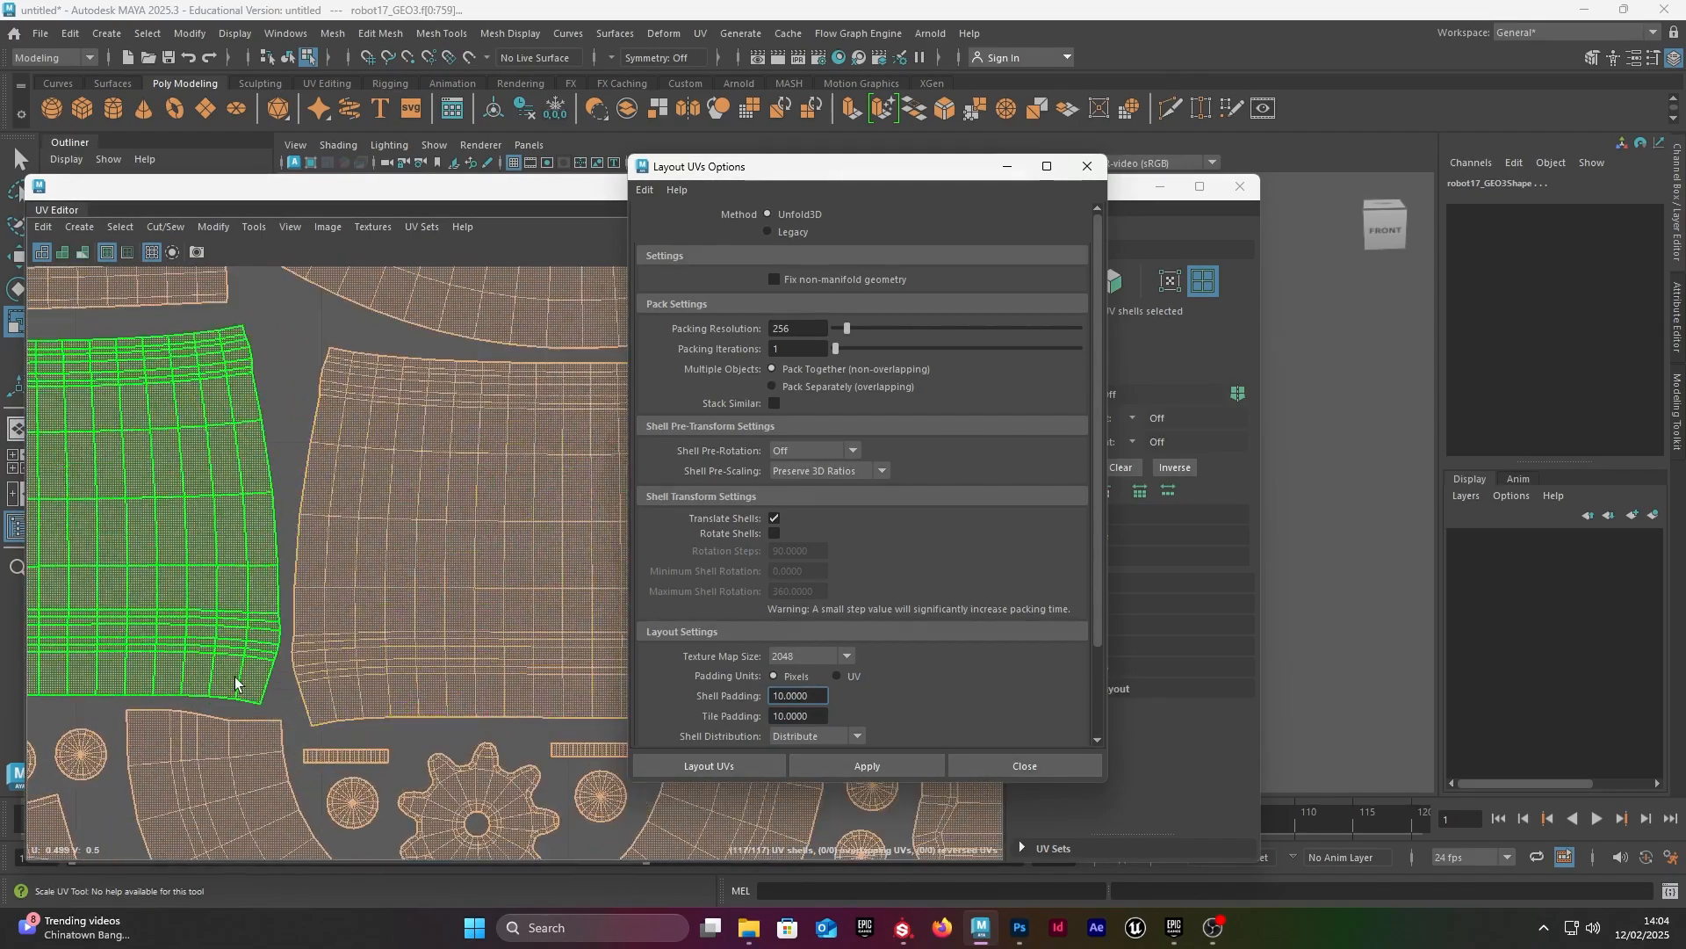
pyautogui.scroll(-8, 261, 642)
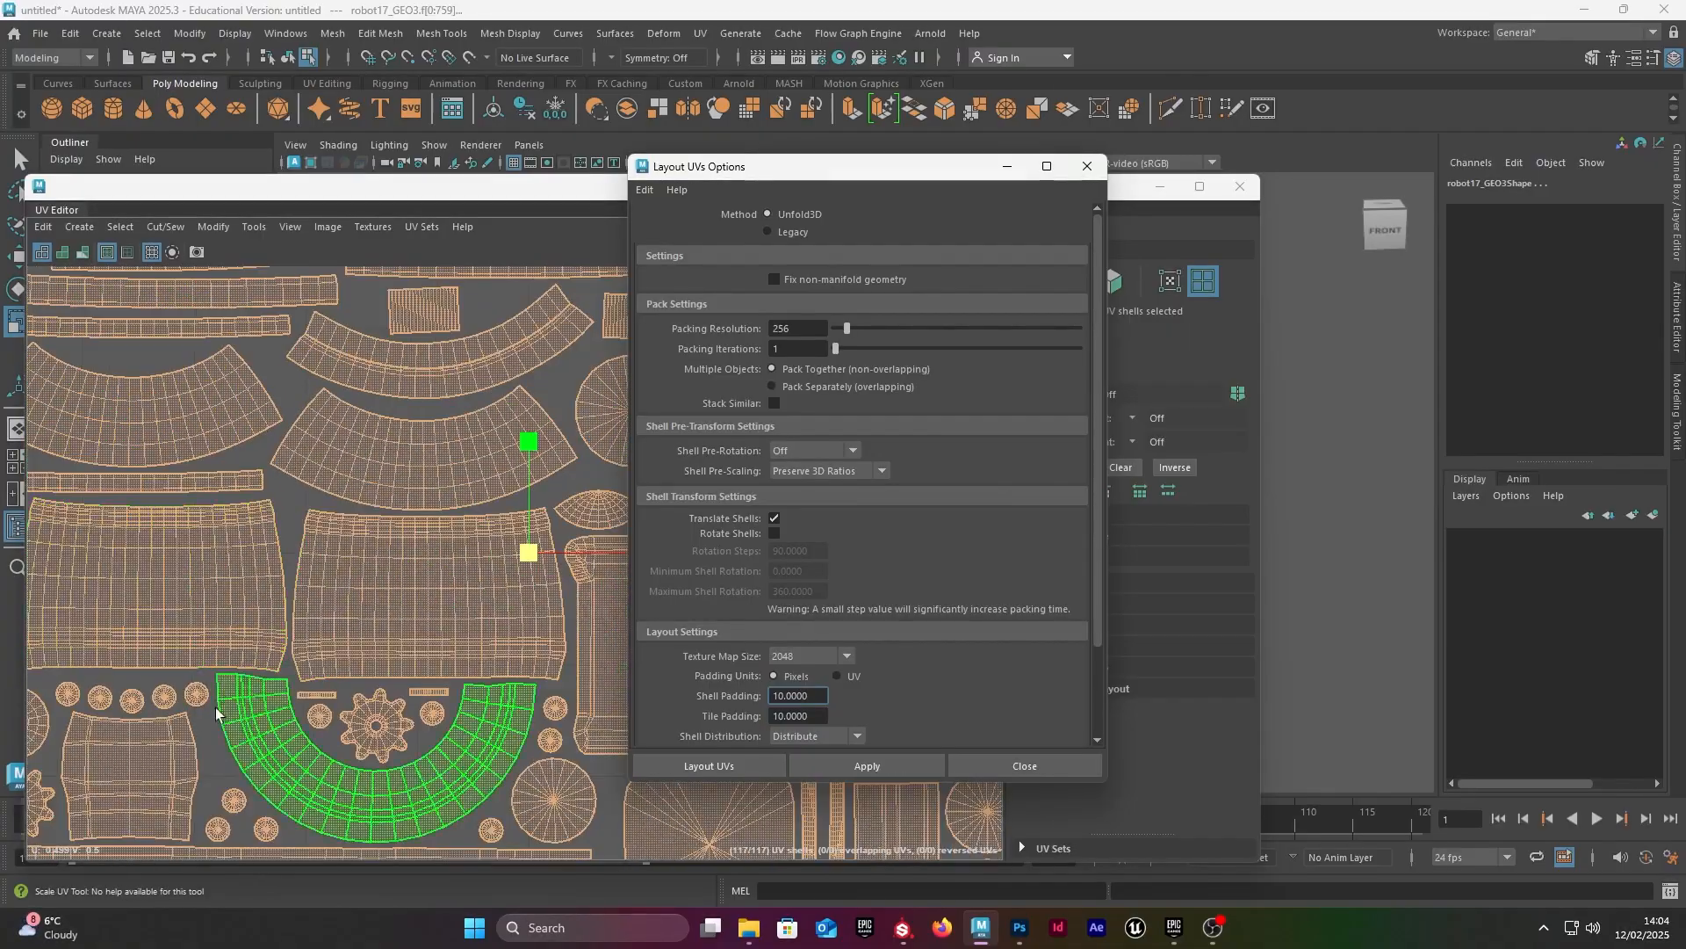
pyautogui.scroll(-4, 180, 682)
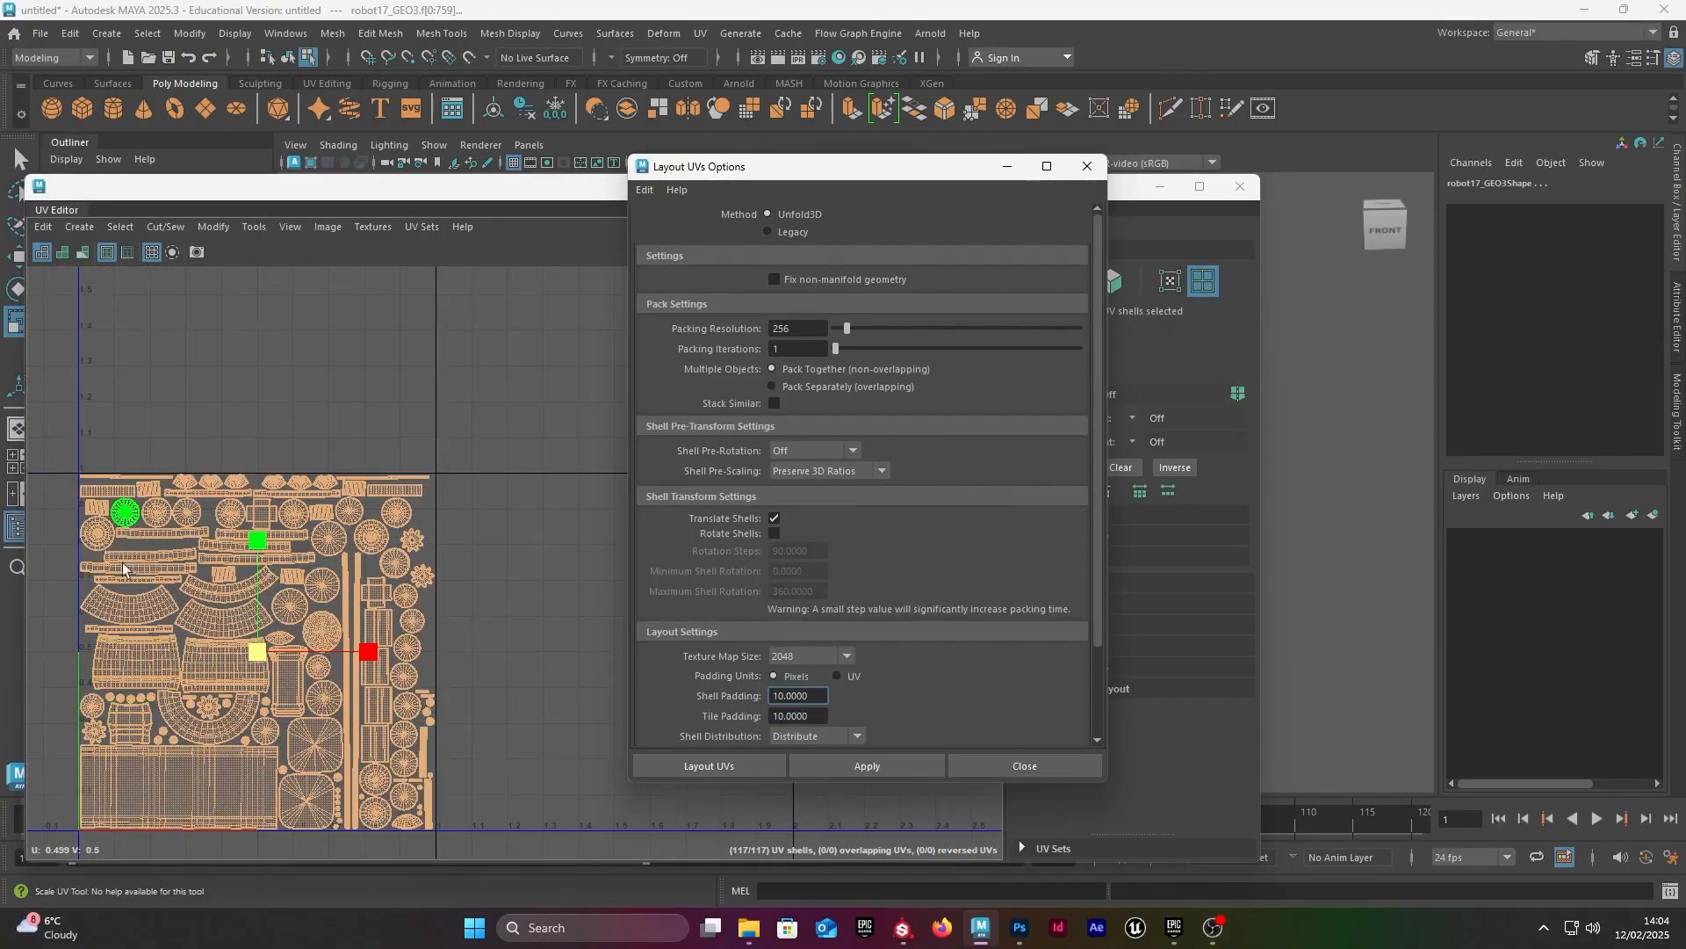
pyautogui.scroll(3, 87, 791)
pyautogui.scroll(6, 123, 794)
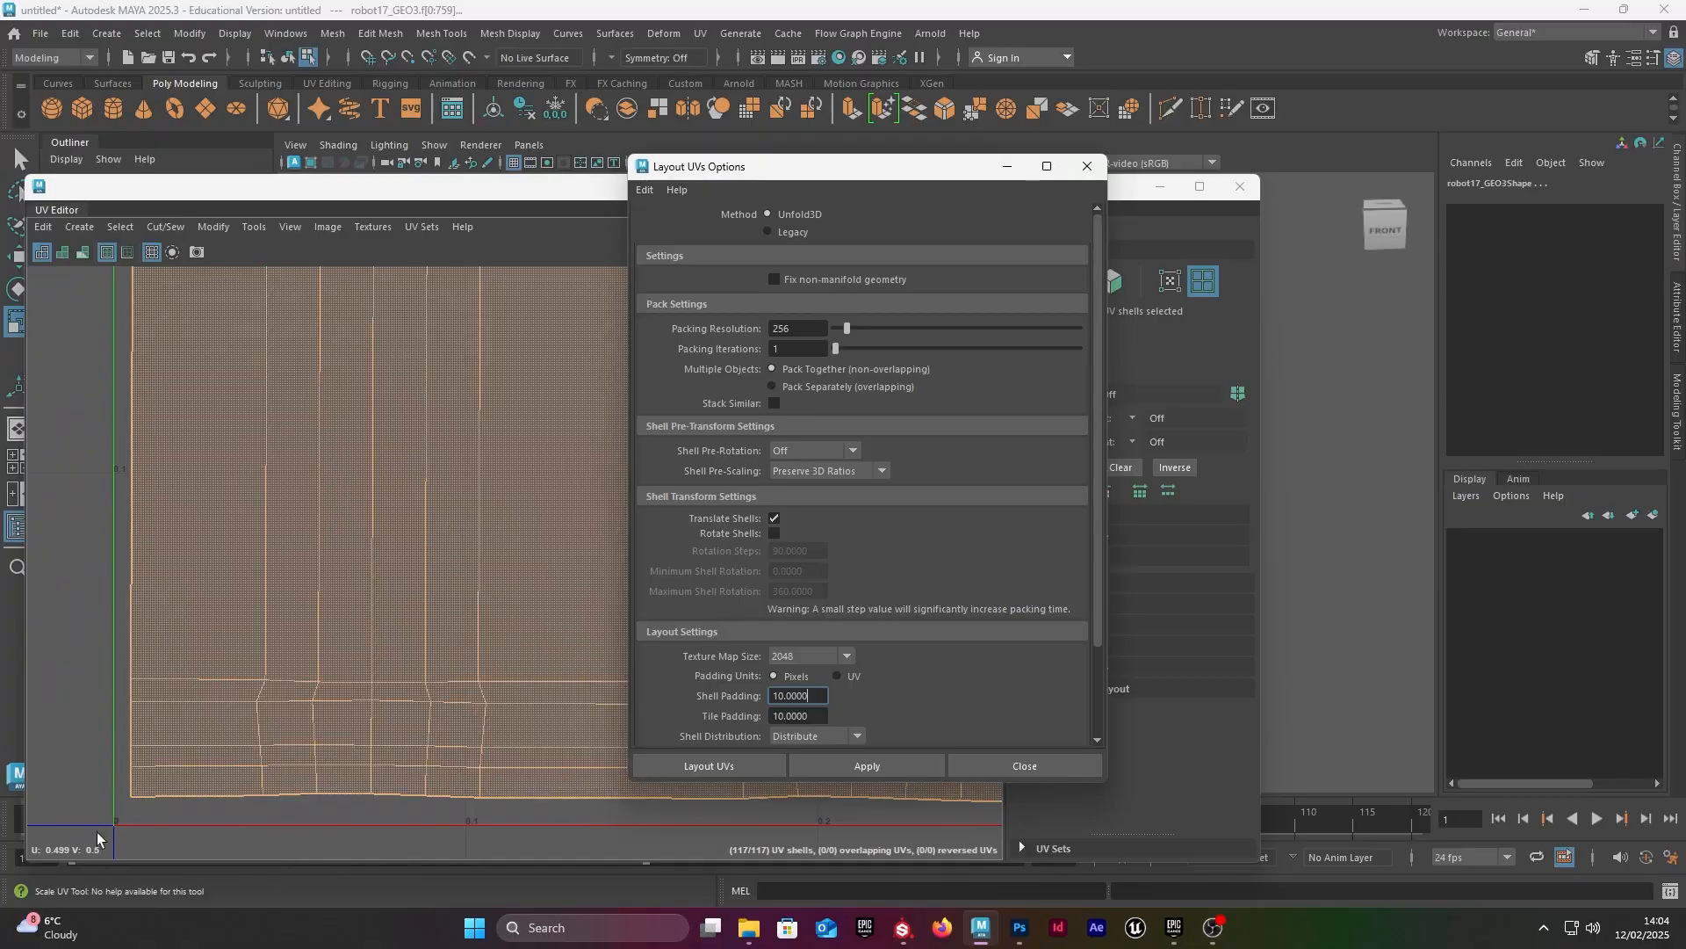
# Step: Close the Layout UVs options and the UV Editor, and return to object mode in the robot scene
pyautogui.click(1087, 166)
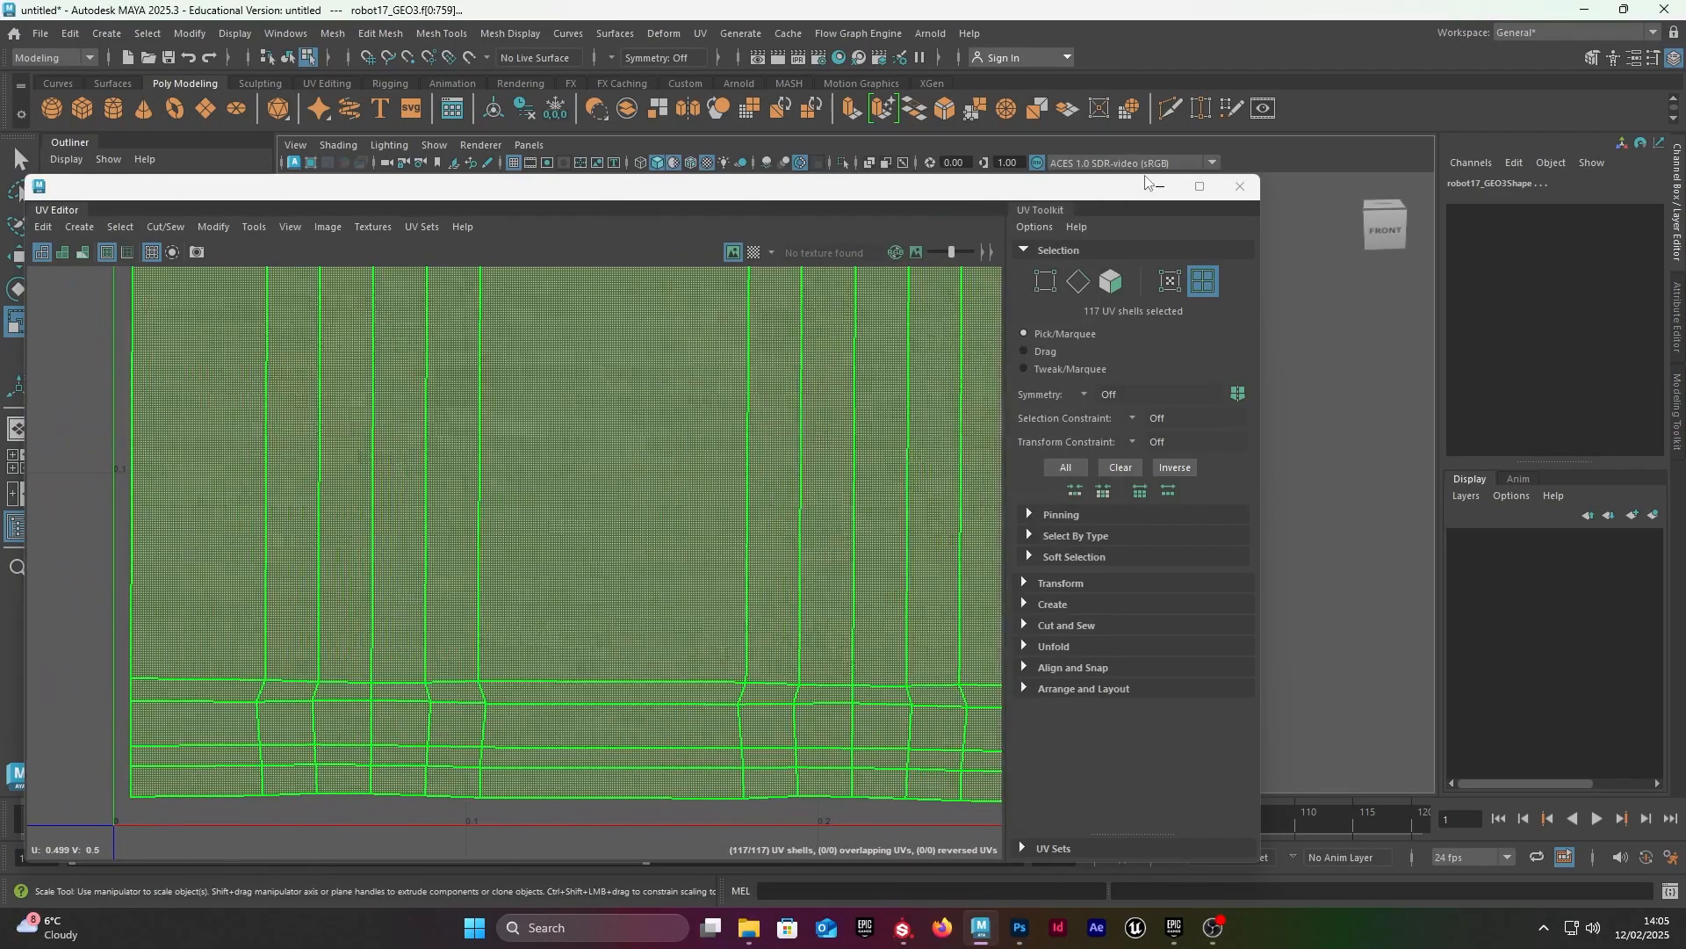
pyautogui.click(1230, 187)
pyautogui.press('F8')
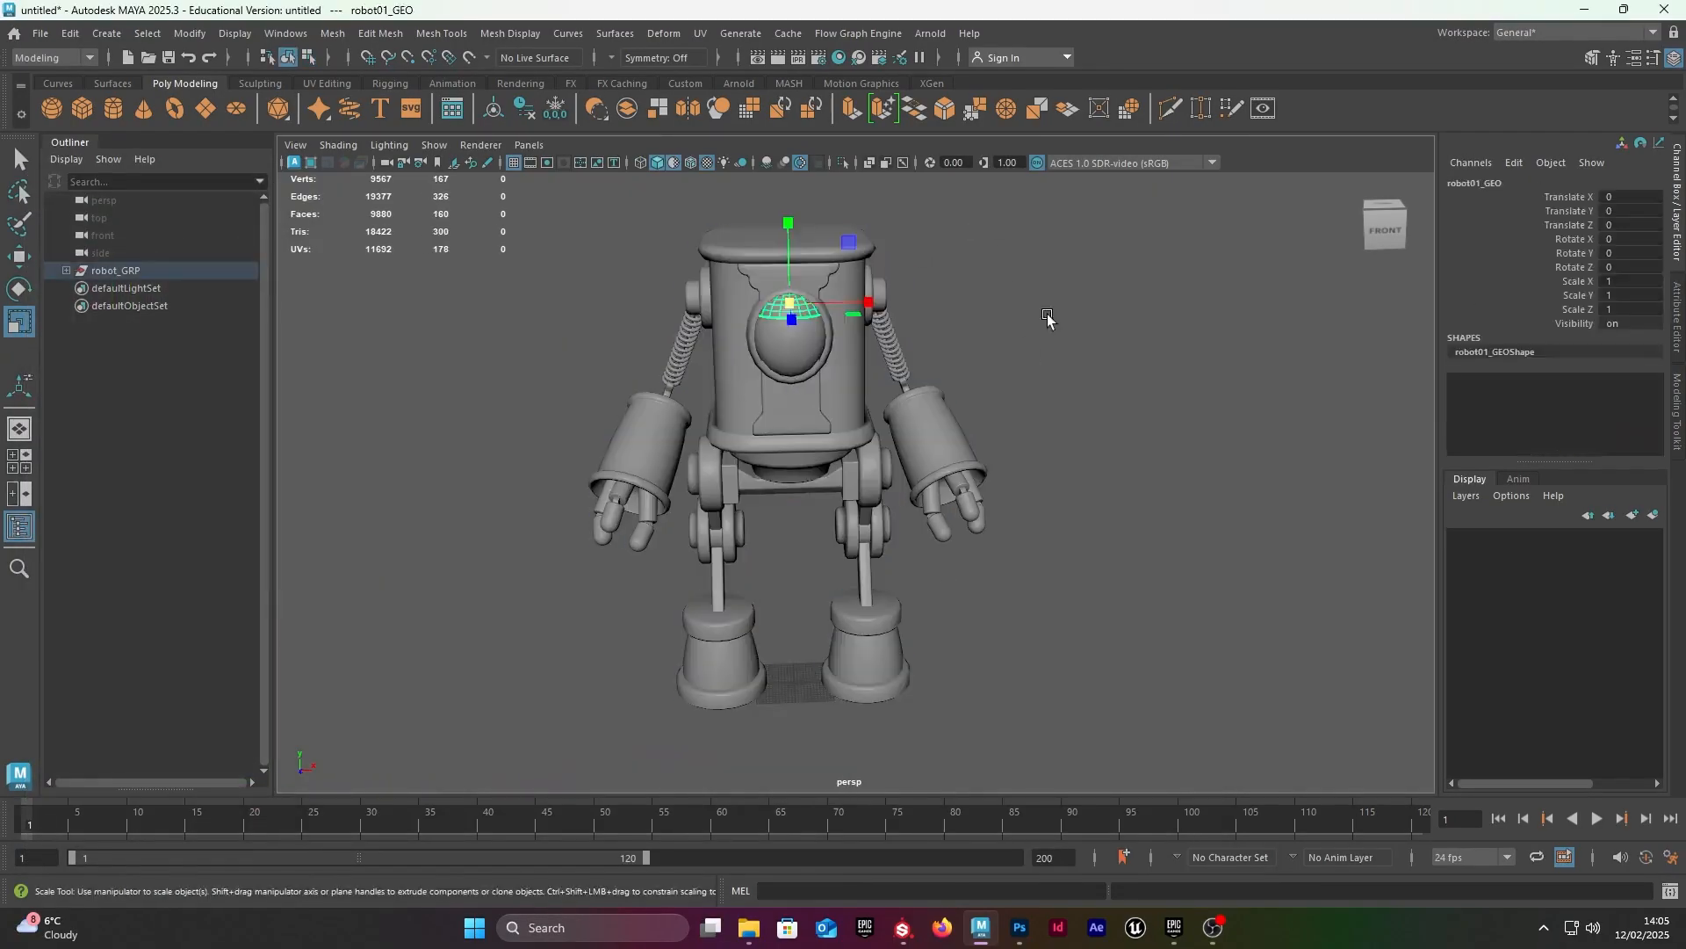
pyautogui.scroll(-3, 1047, 314)
pyautogui.click(1118, 734)
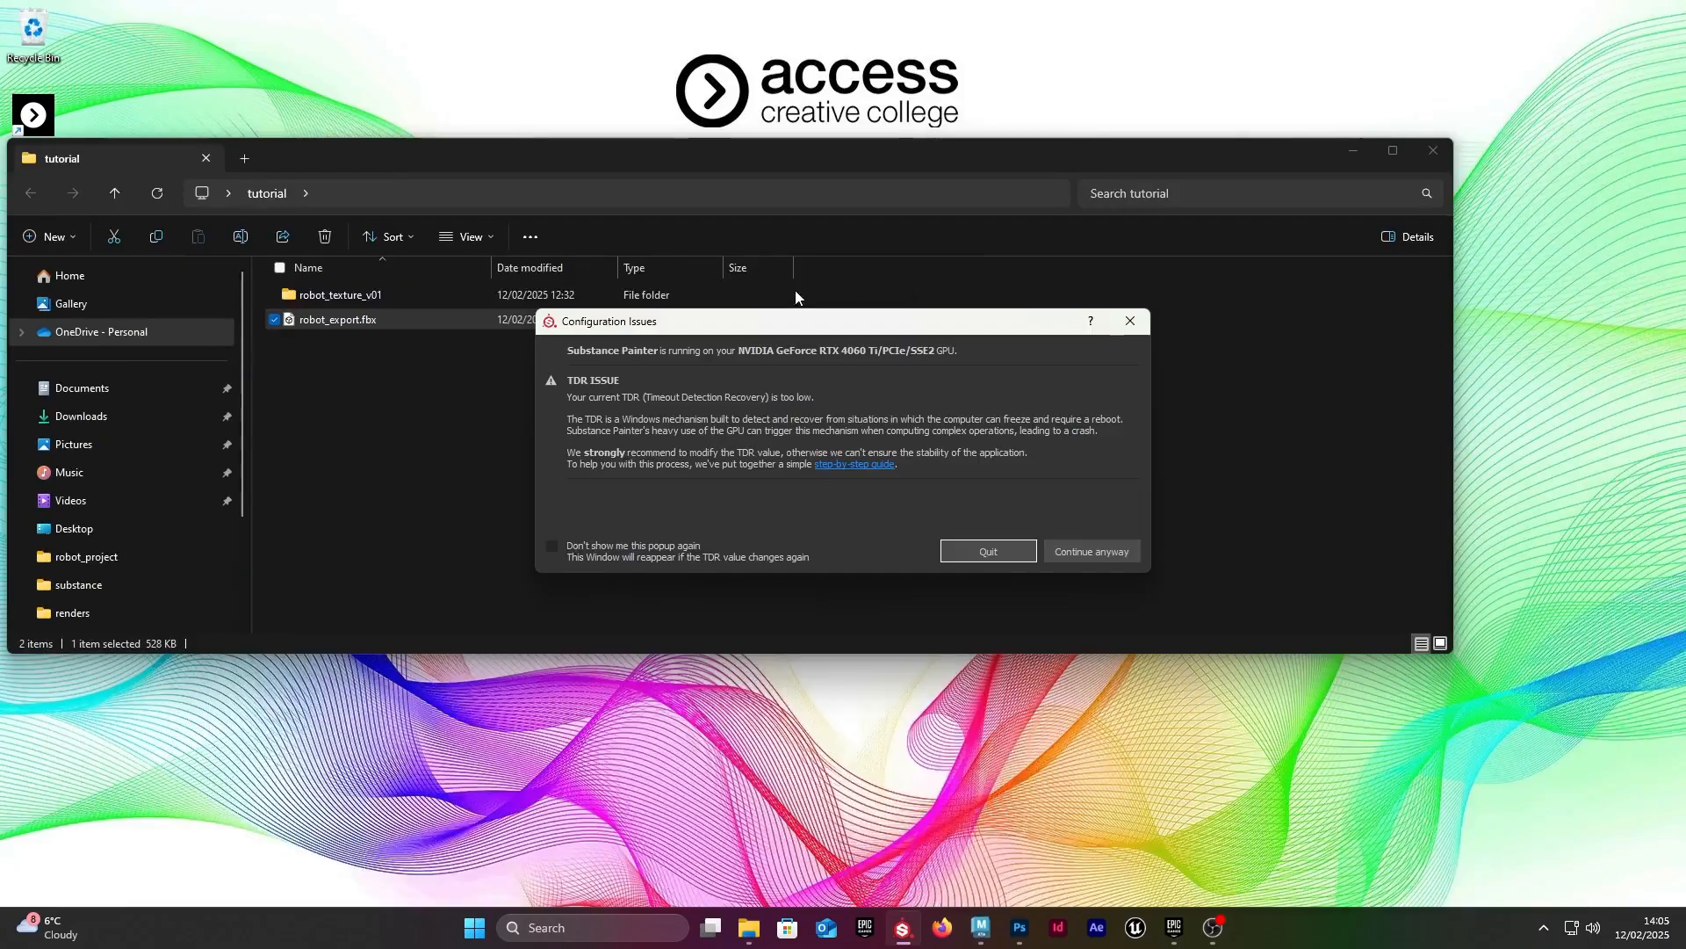
# Step: Continue past Substance Painter's TDR warning, finish the activation wizard keeping the current version, and close the welcome window
pyautogui.moveTo(821, 327); pyautogui.dragTo(731, 248)
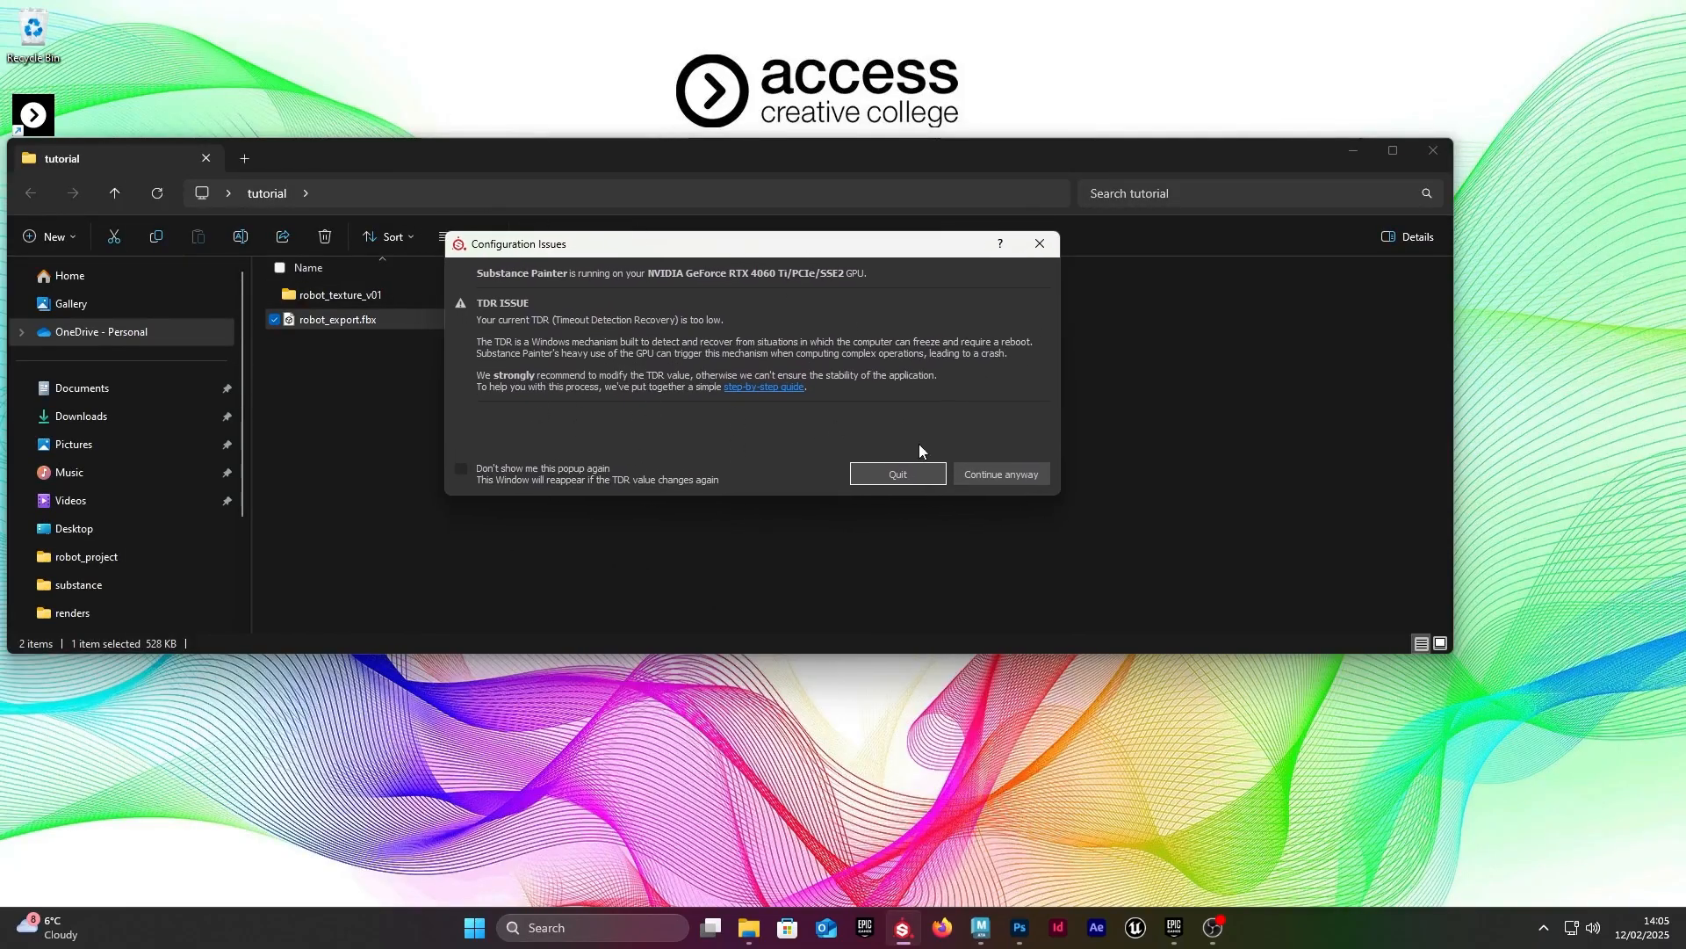
pyautogui.click(994, 476)
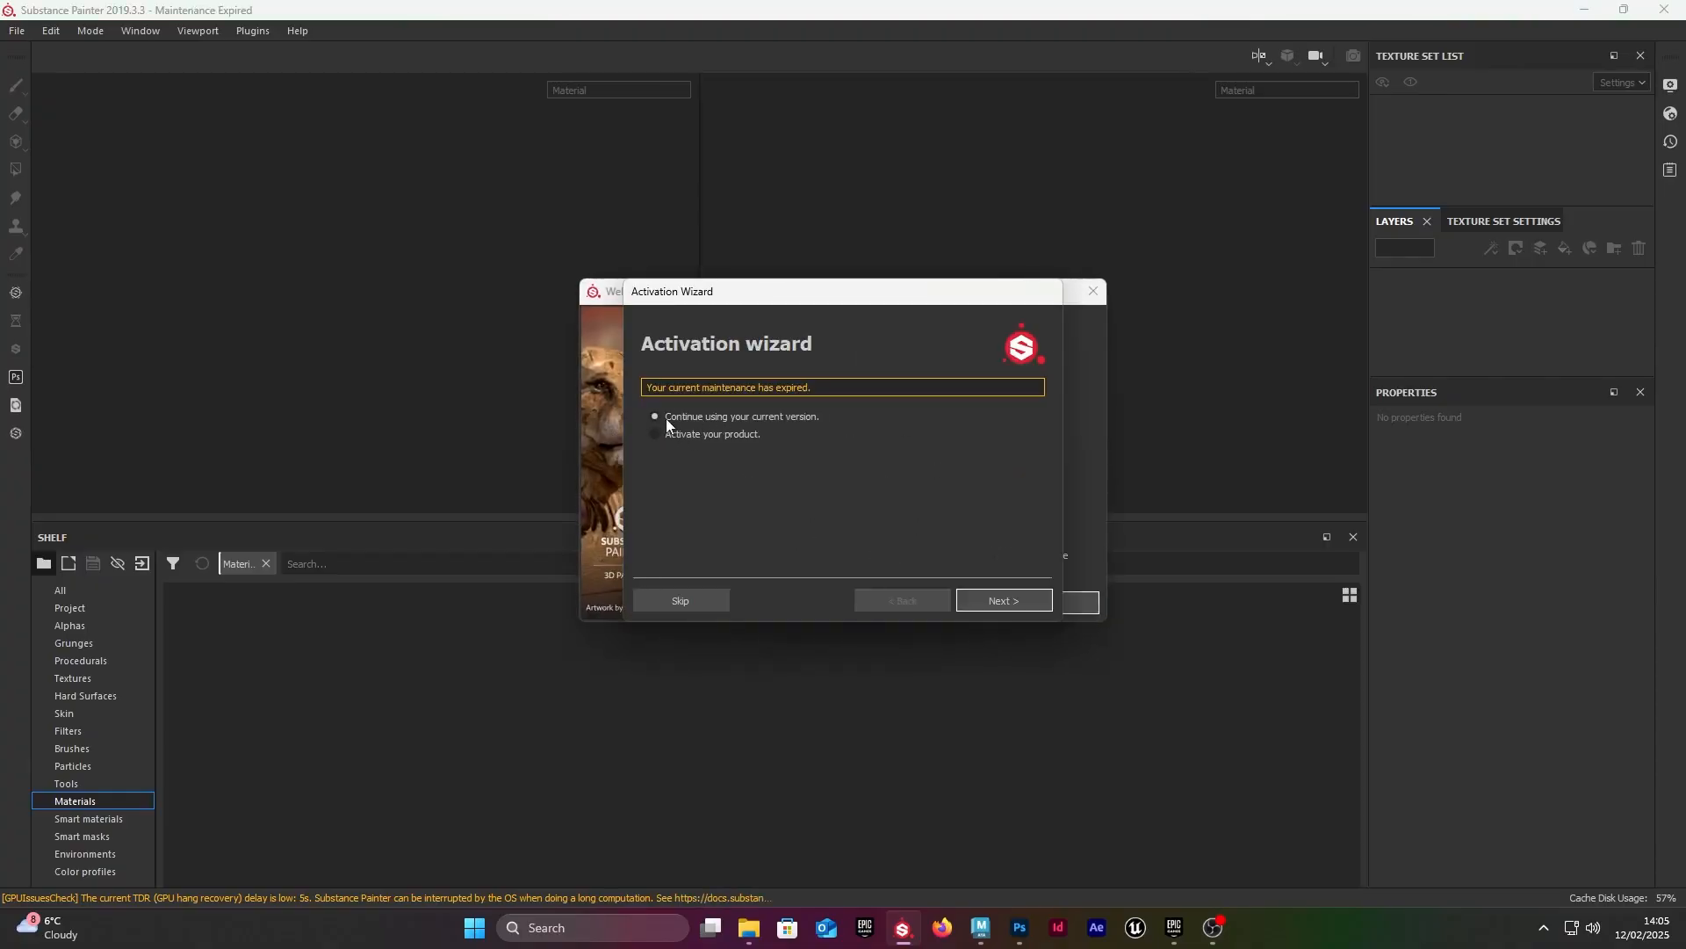
pyautogui.click(973, 597)
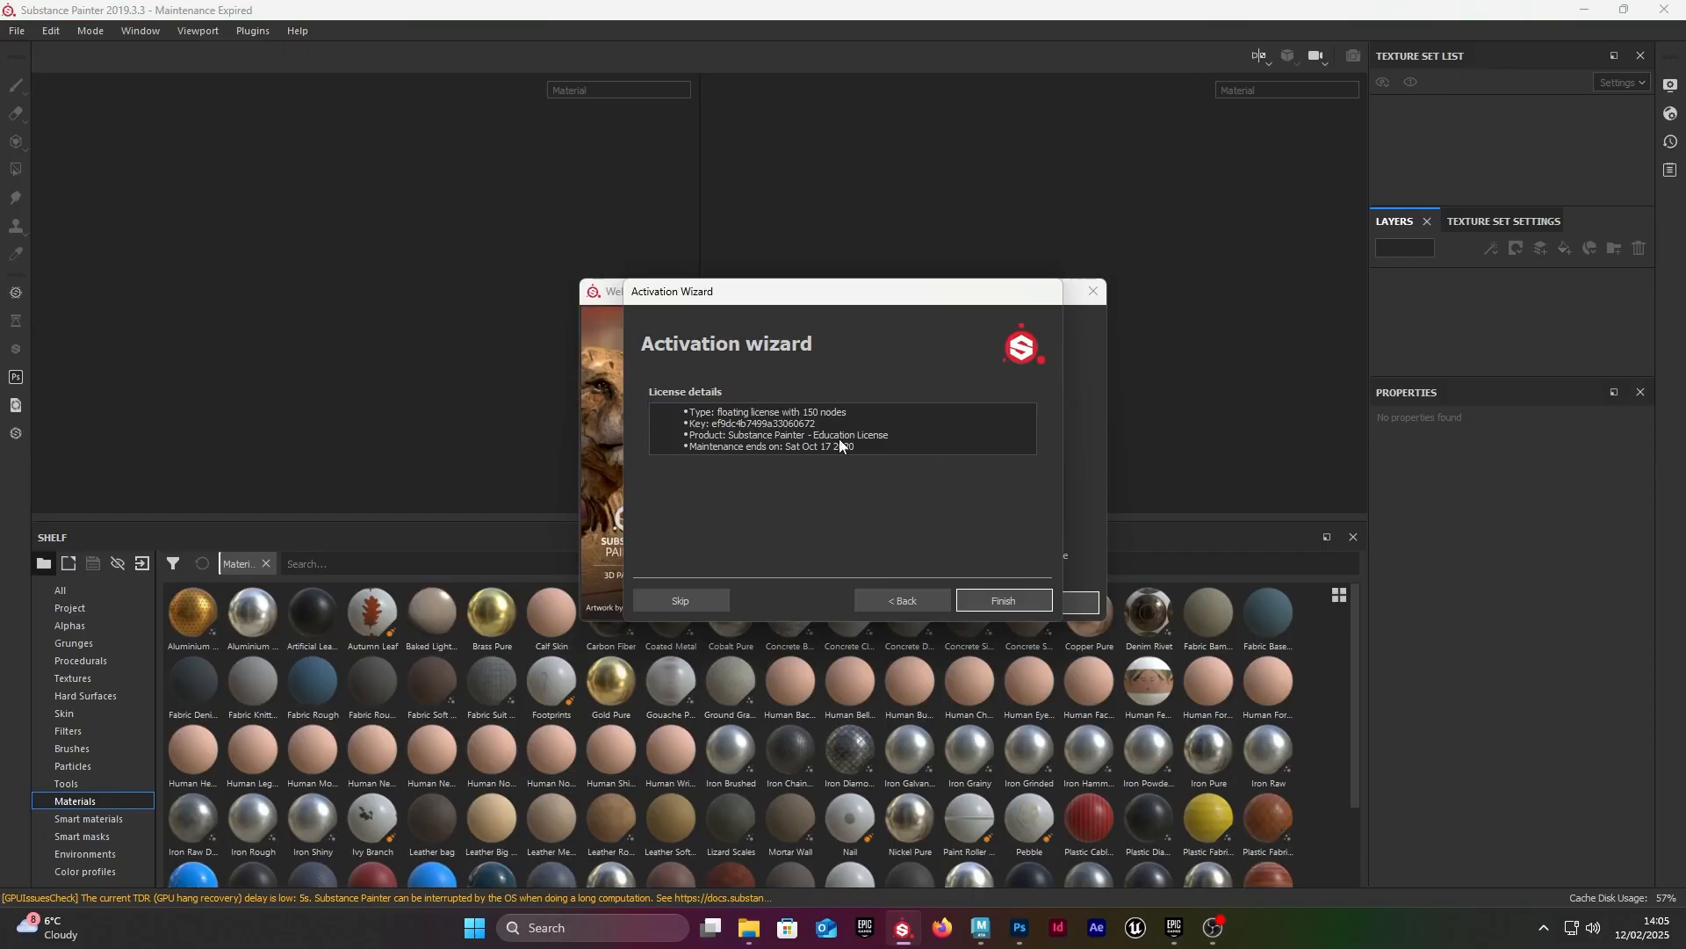
pyautogui.click(1004, 601)
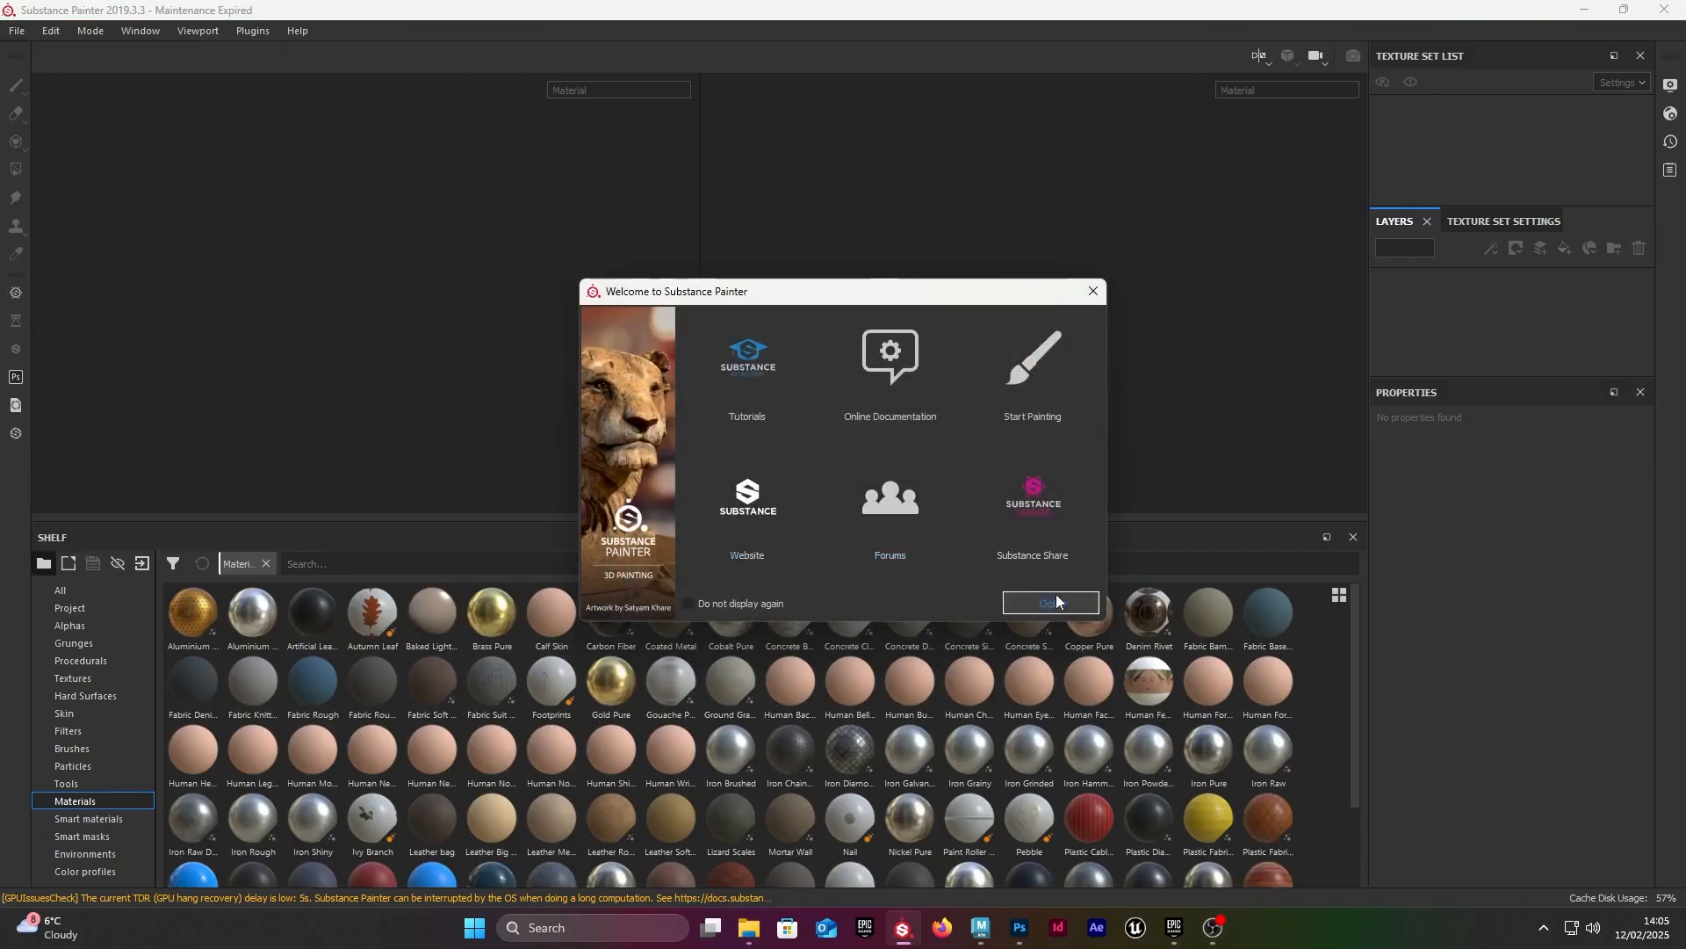
pyautogui.click(1058, 602)
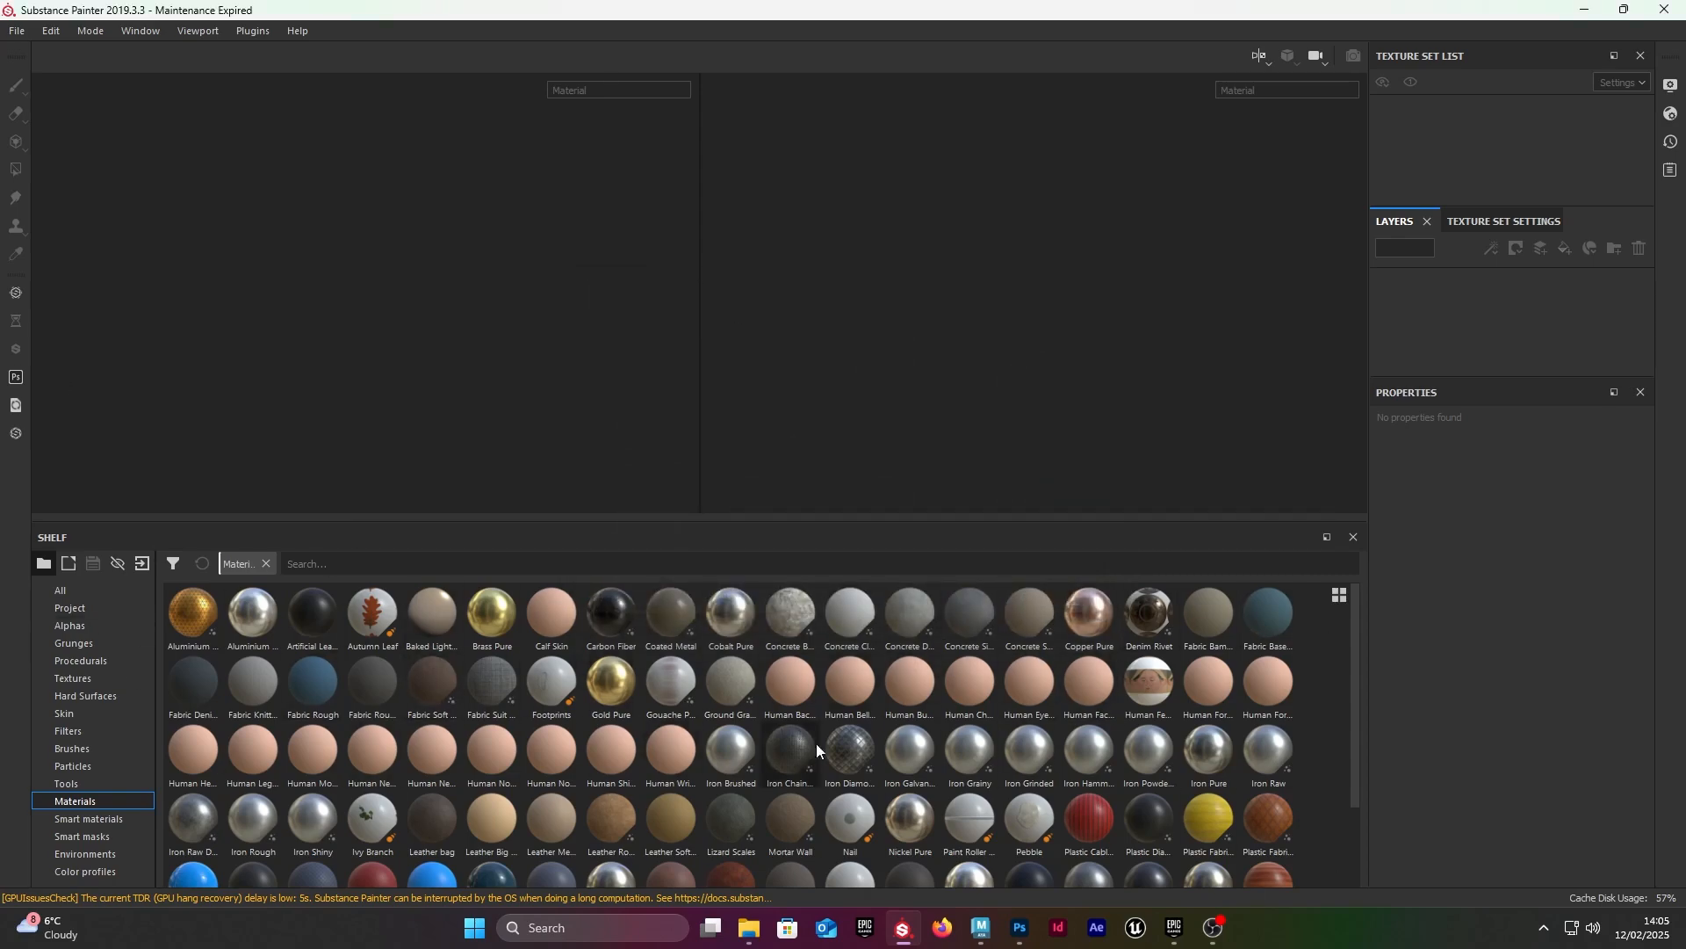
pyautogui.click(15, 38)
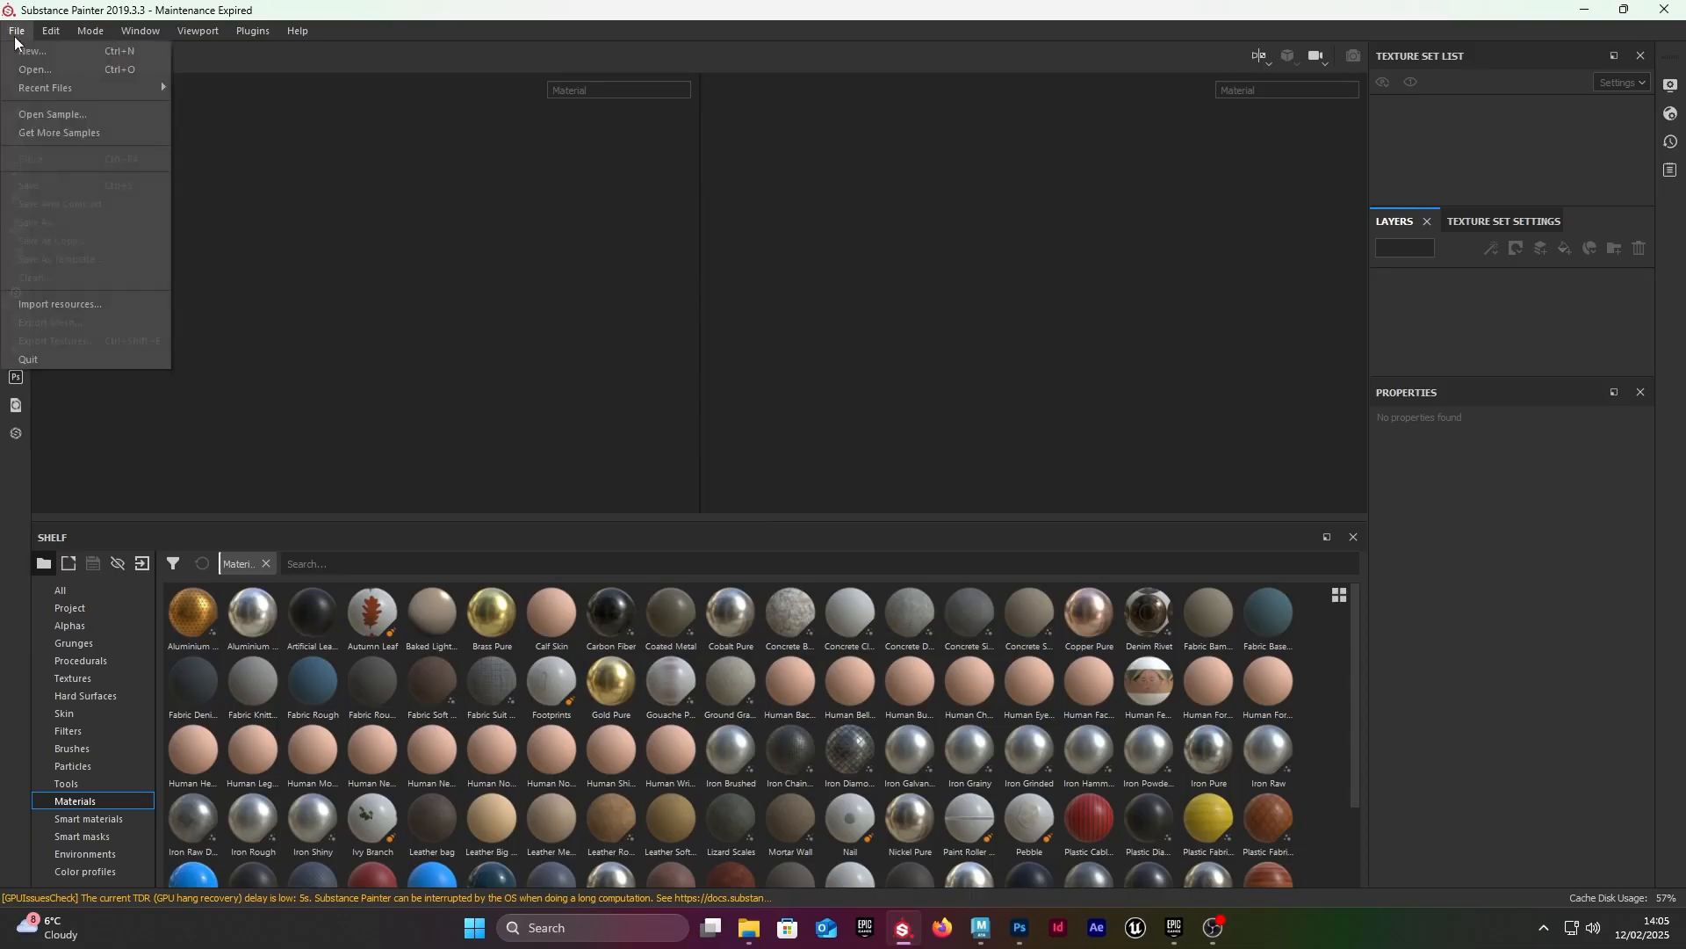
pyautogui.click(40, 67)
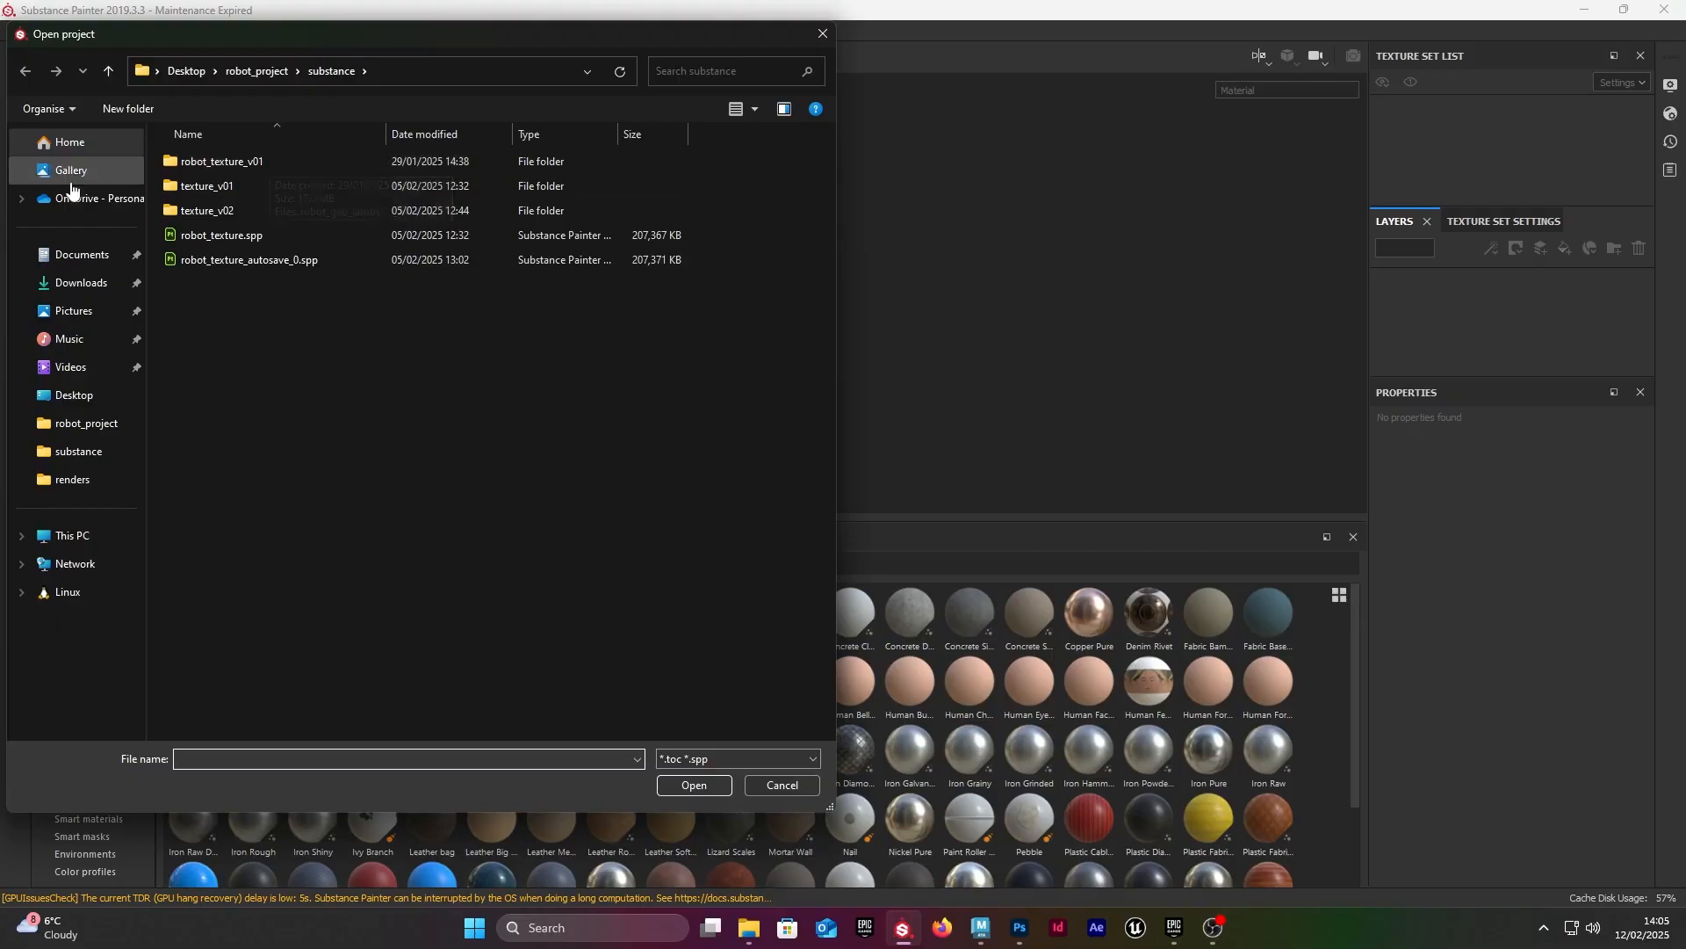
pyautogui.click(156, 74)
pyautogui.click(152, 76)
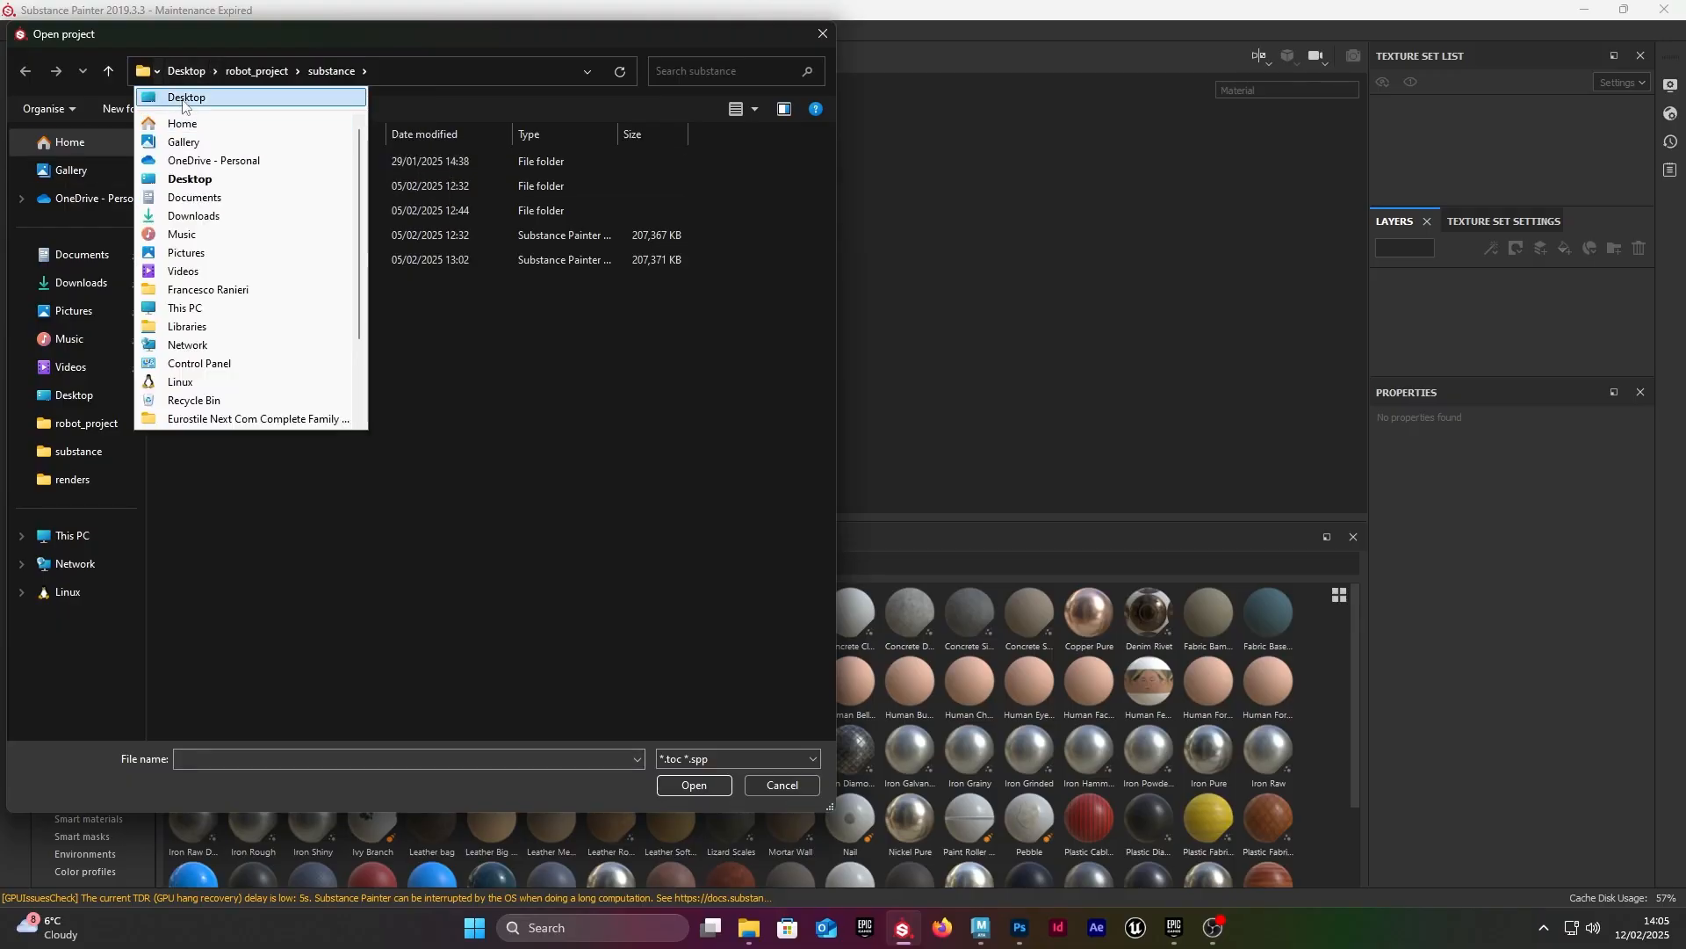
pyautogui.click(283, 173)
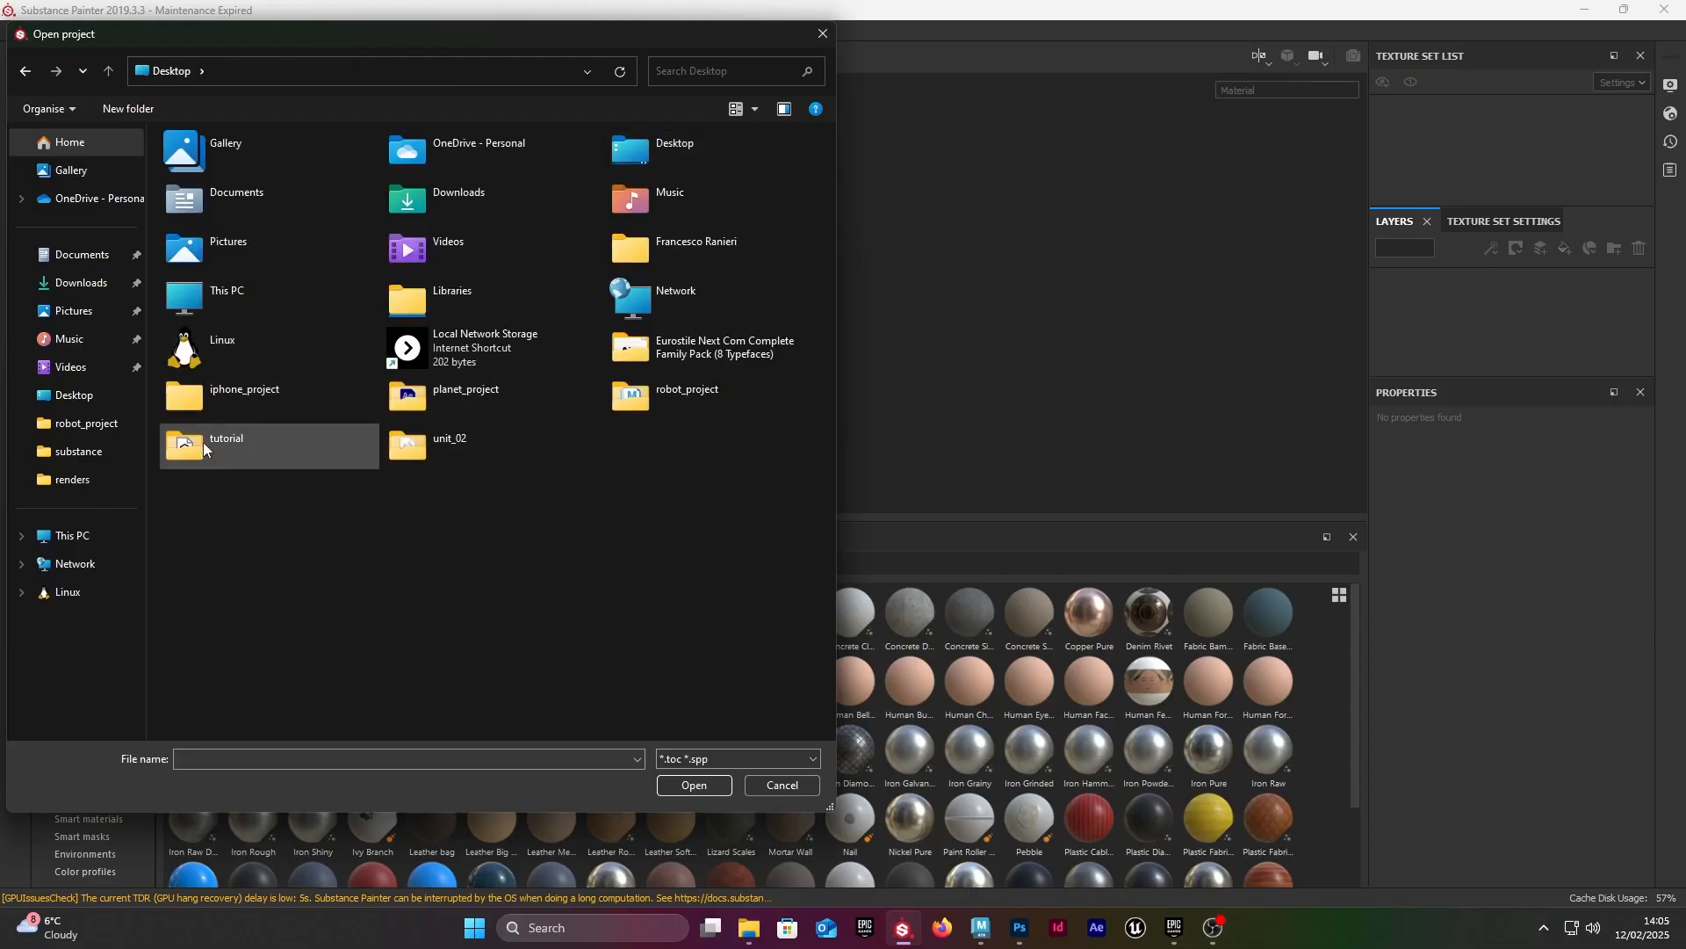
pyautogui.doubleClick(250, 448)
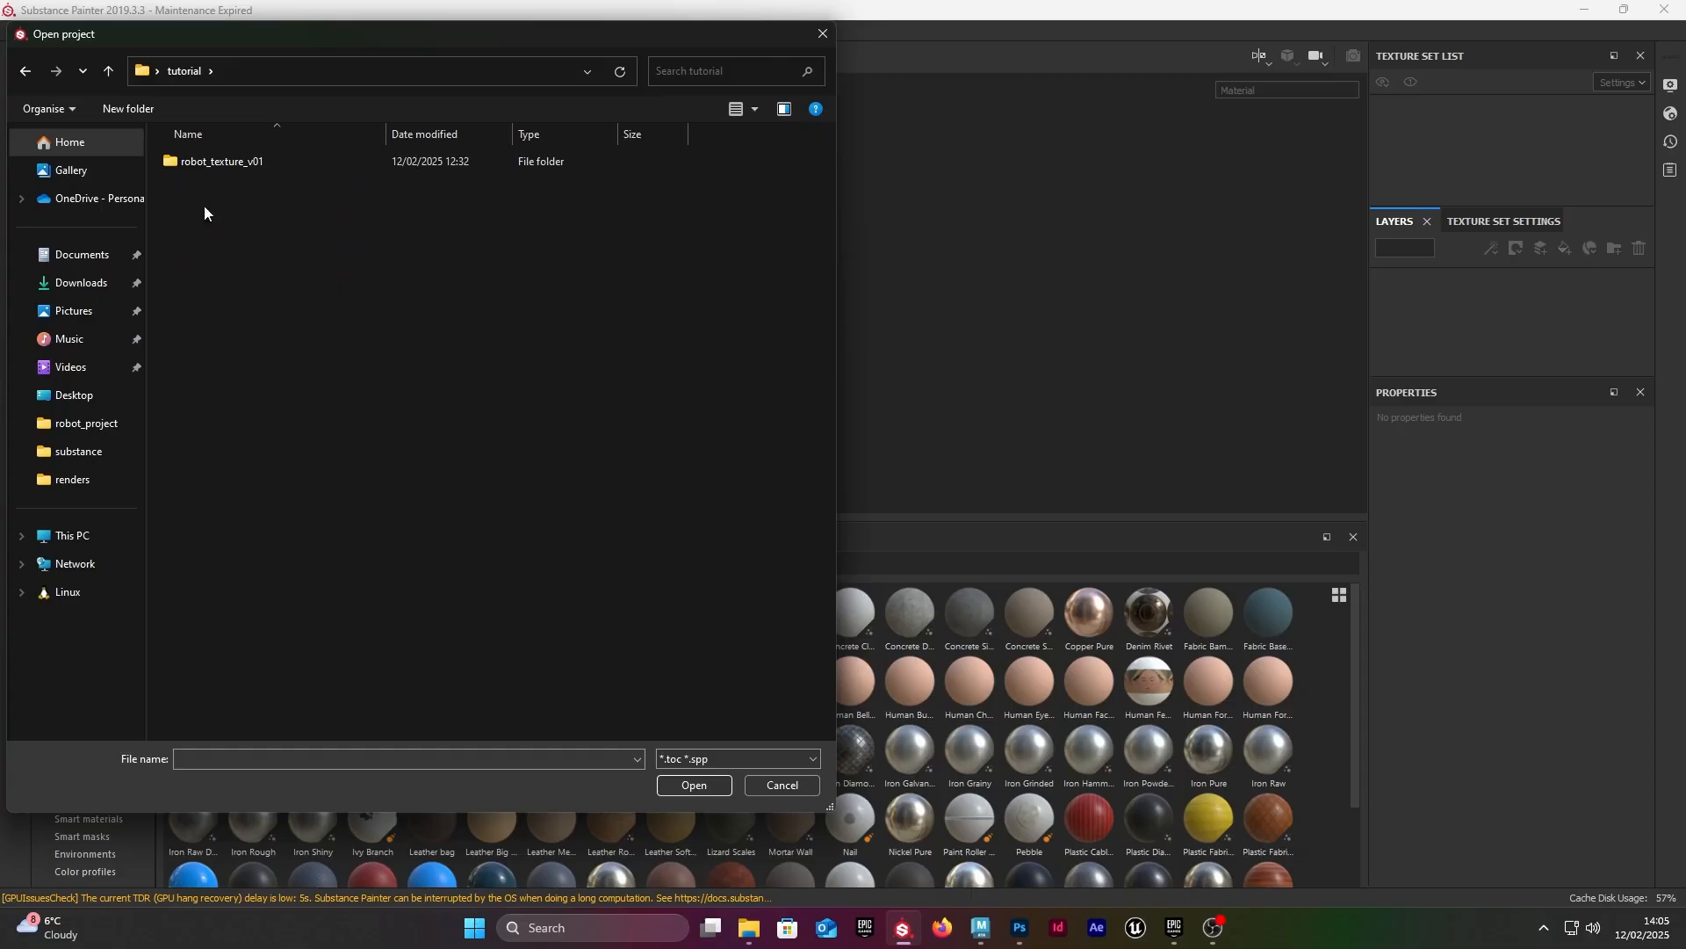
pyautogui.click(822, 34)
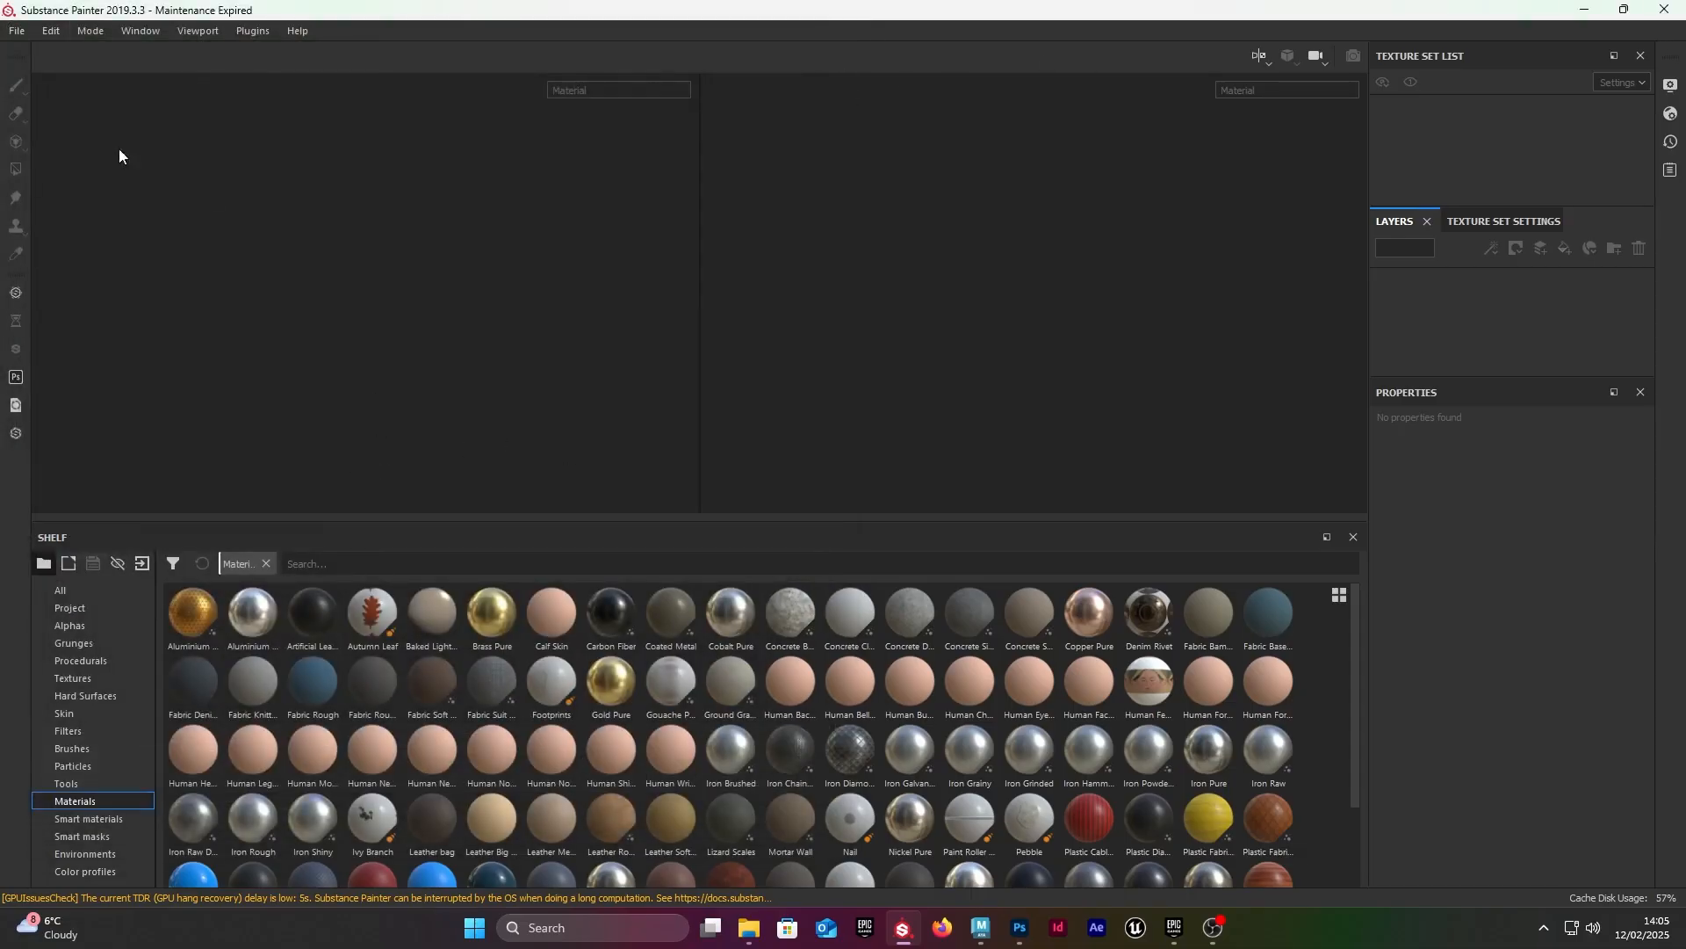
pyautogui.click(18, 33)
pyautogui.click(39, 52)
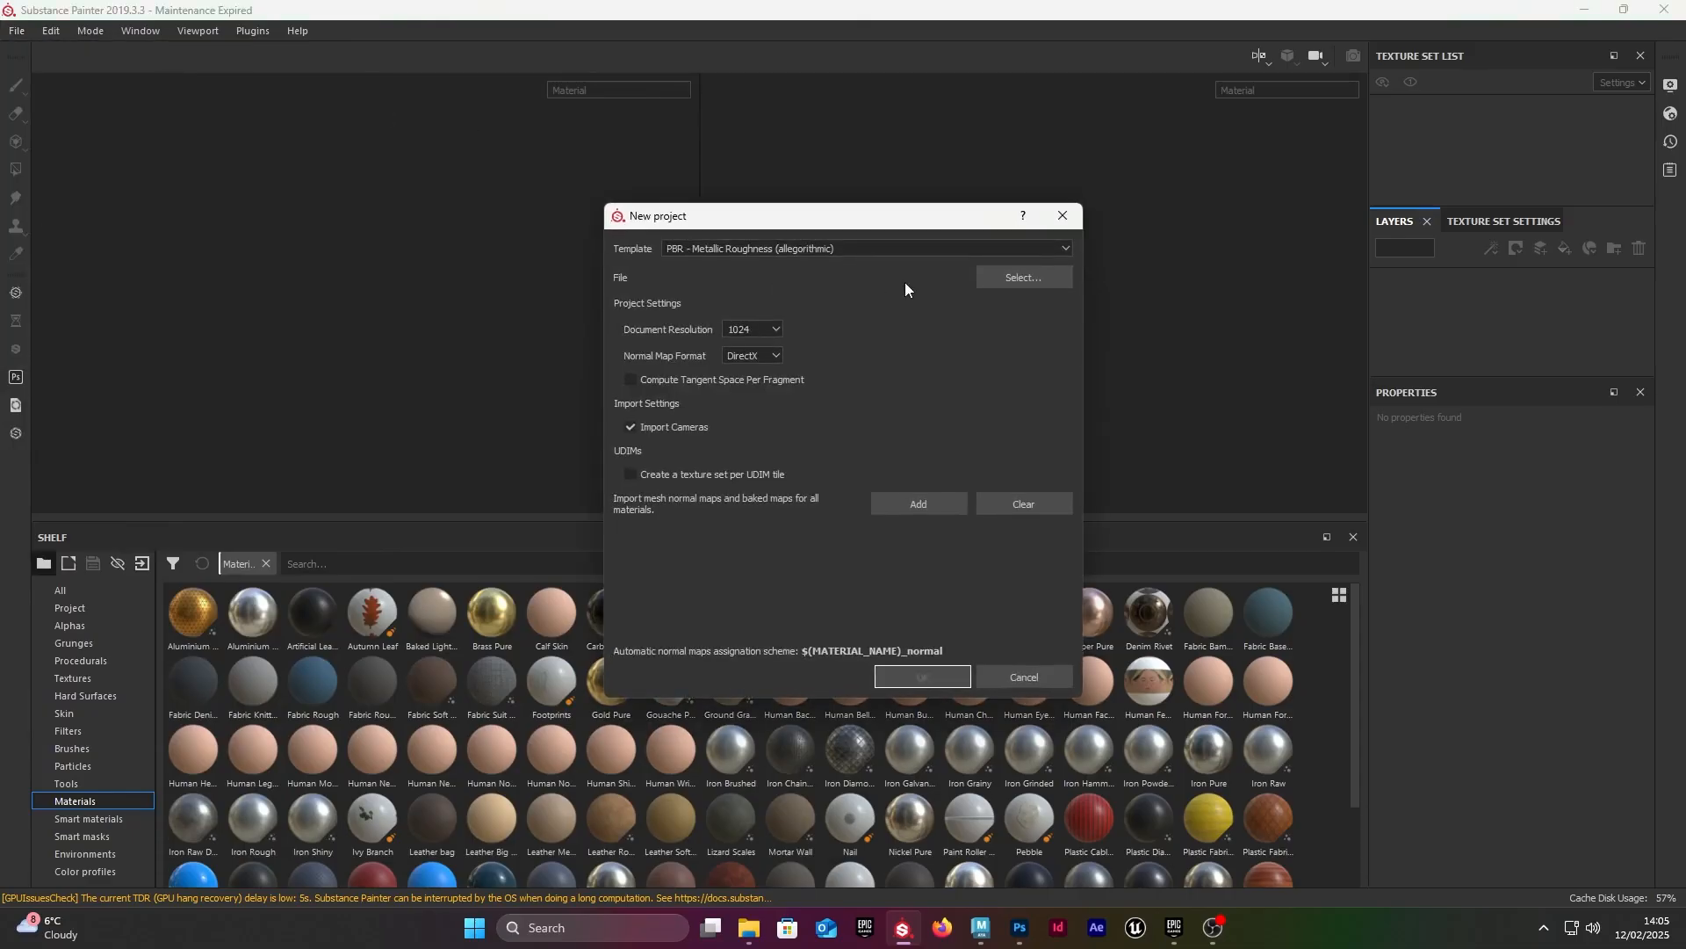
pyautogui.click(17, 33)
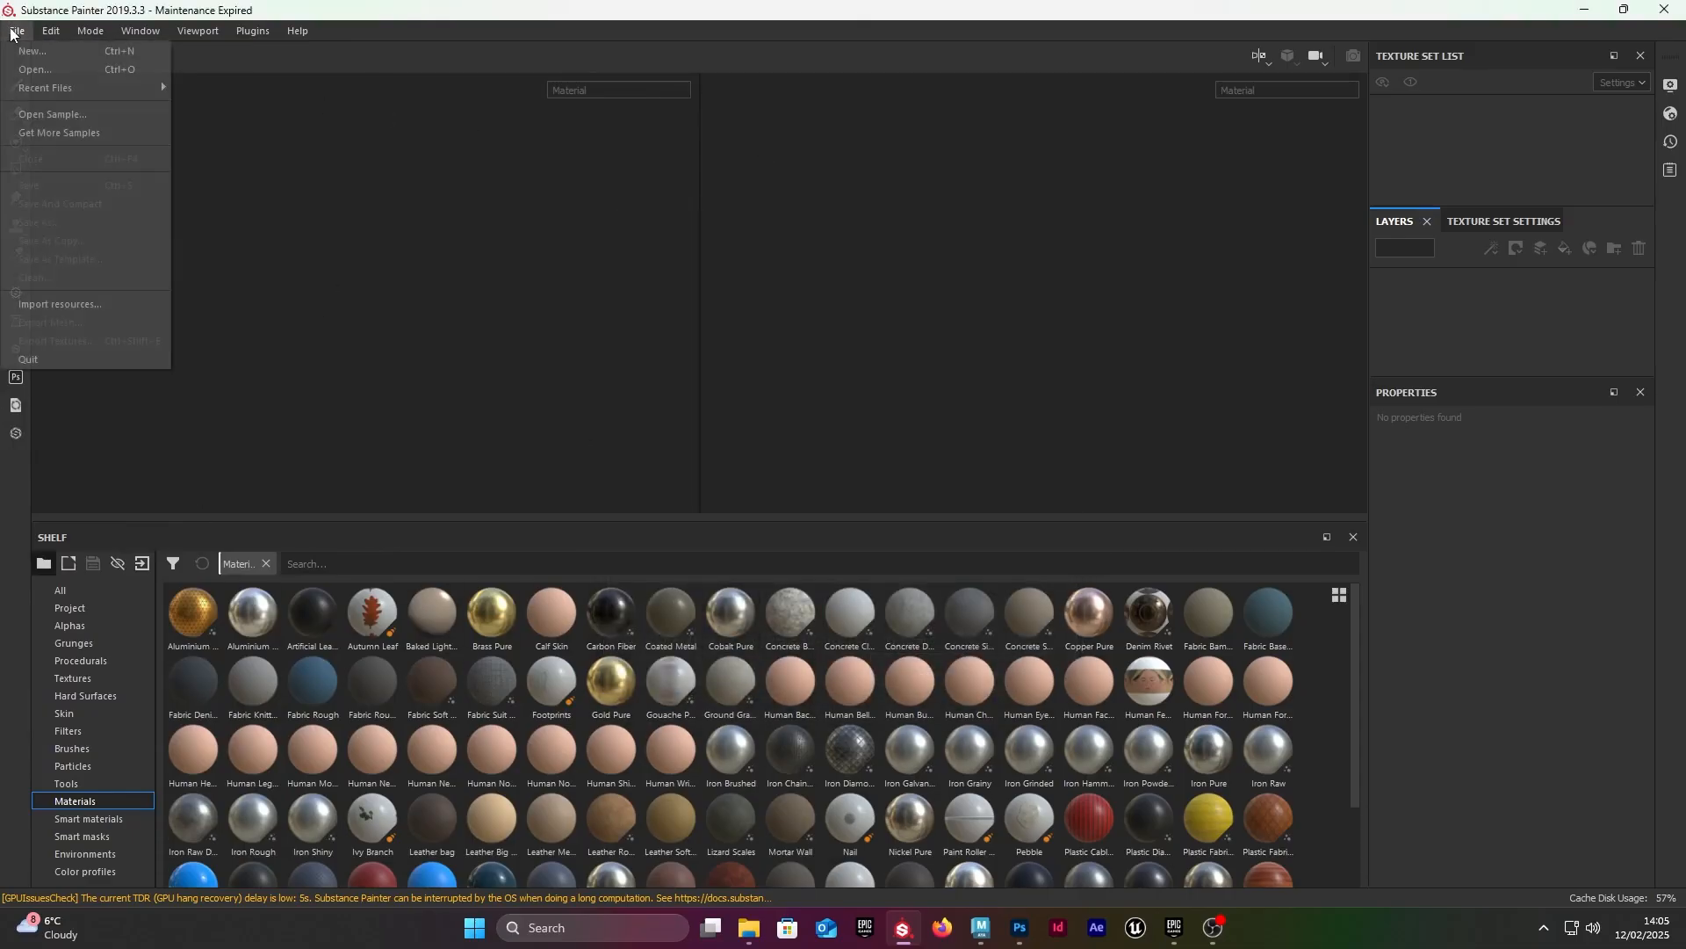
pyautogui.click(16, 33)
# Step: Start a new project and set its document resolution to 2048
pyautogui.click(17, 32)
pyautogui.click(29, 52)
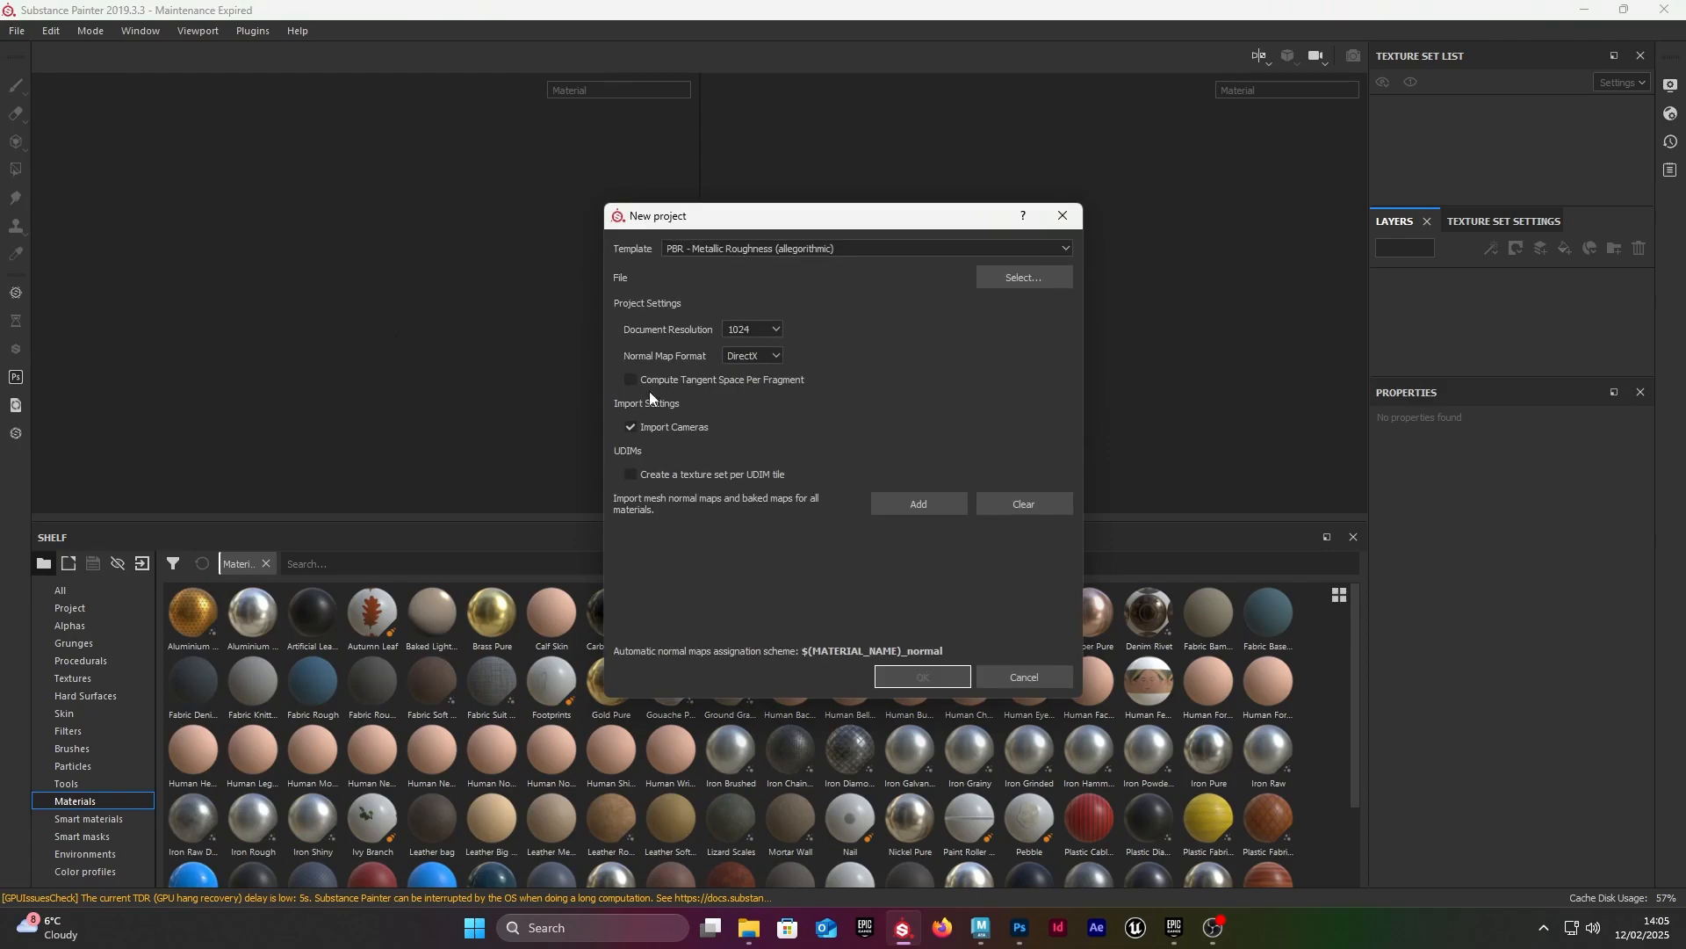
pyautogui.click(758, 328)
pyautogui.click(752, 387)
# Step: Choose robot_export.fbx from the tutorial folder on the Desktop as the mesh and create the project
pyautogui.click(1005, 282)
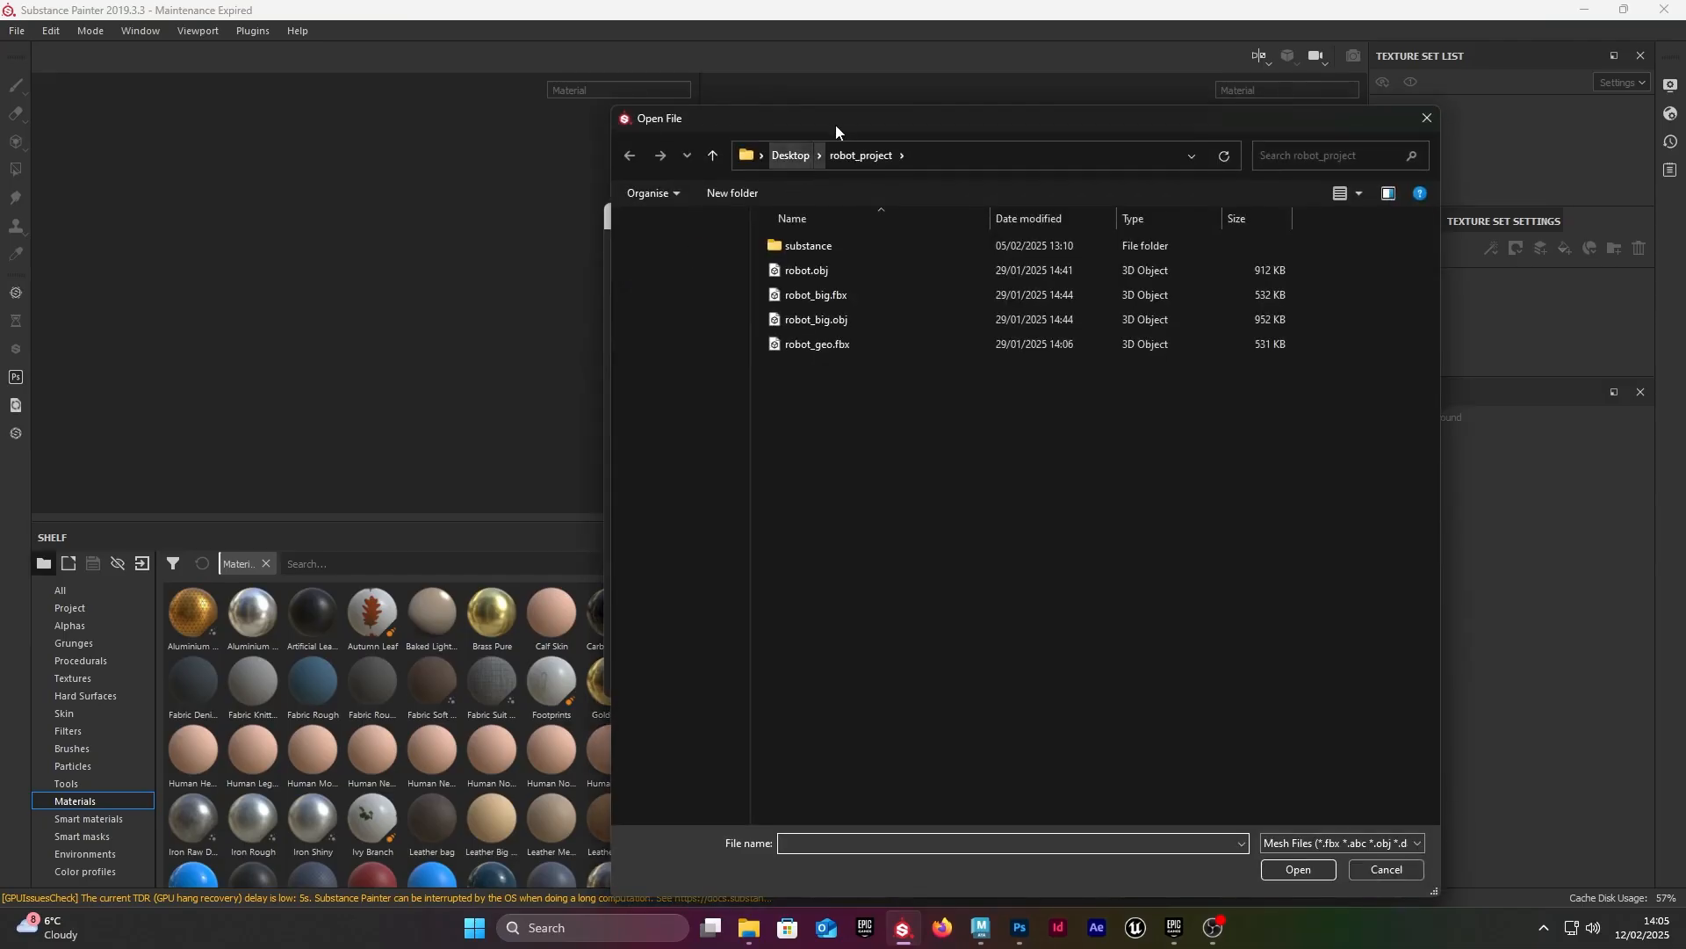
pyautogui.moveTo(835, 124); pyautogui.dragTo(734, 121)
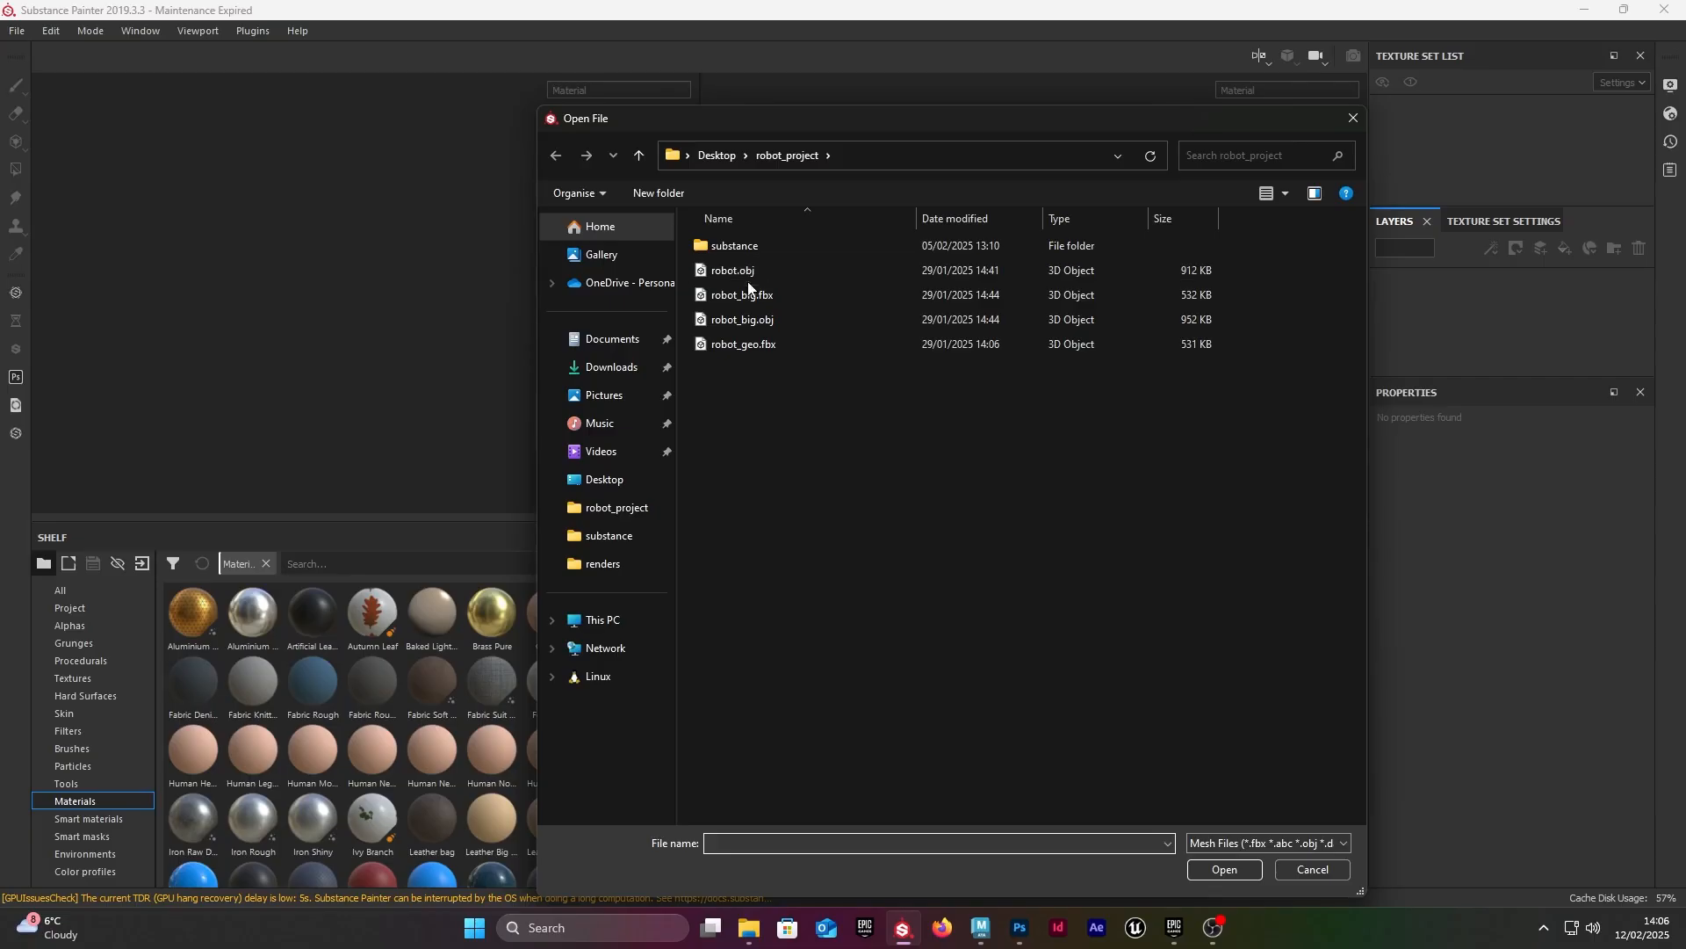
pyautogui.click(717, 155)
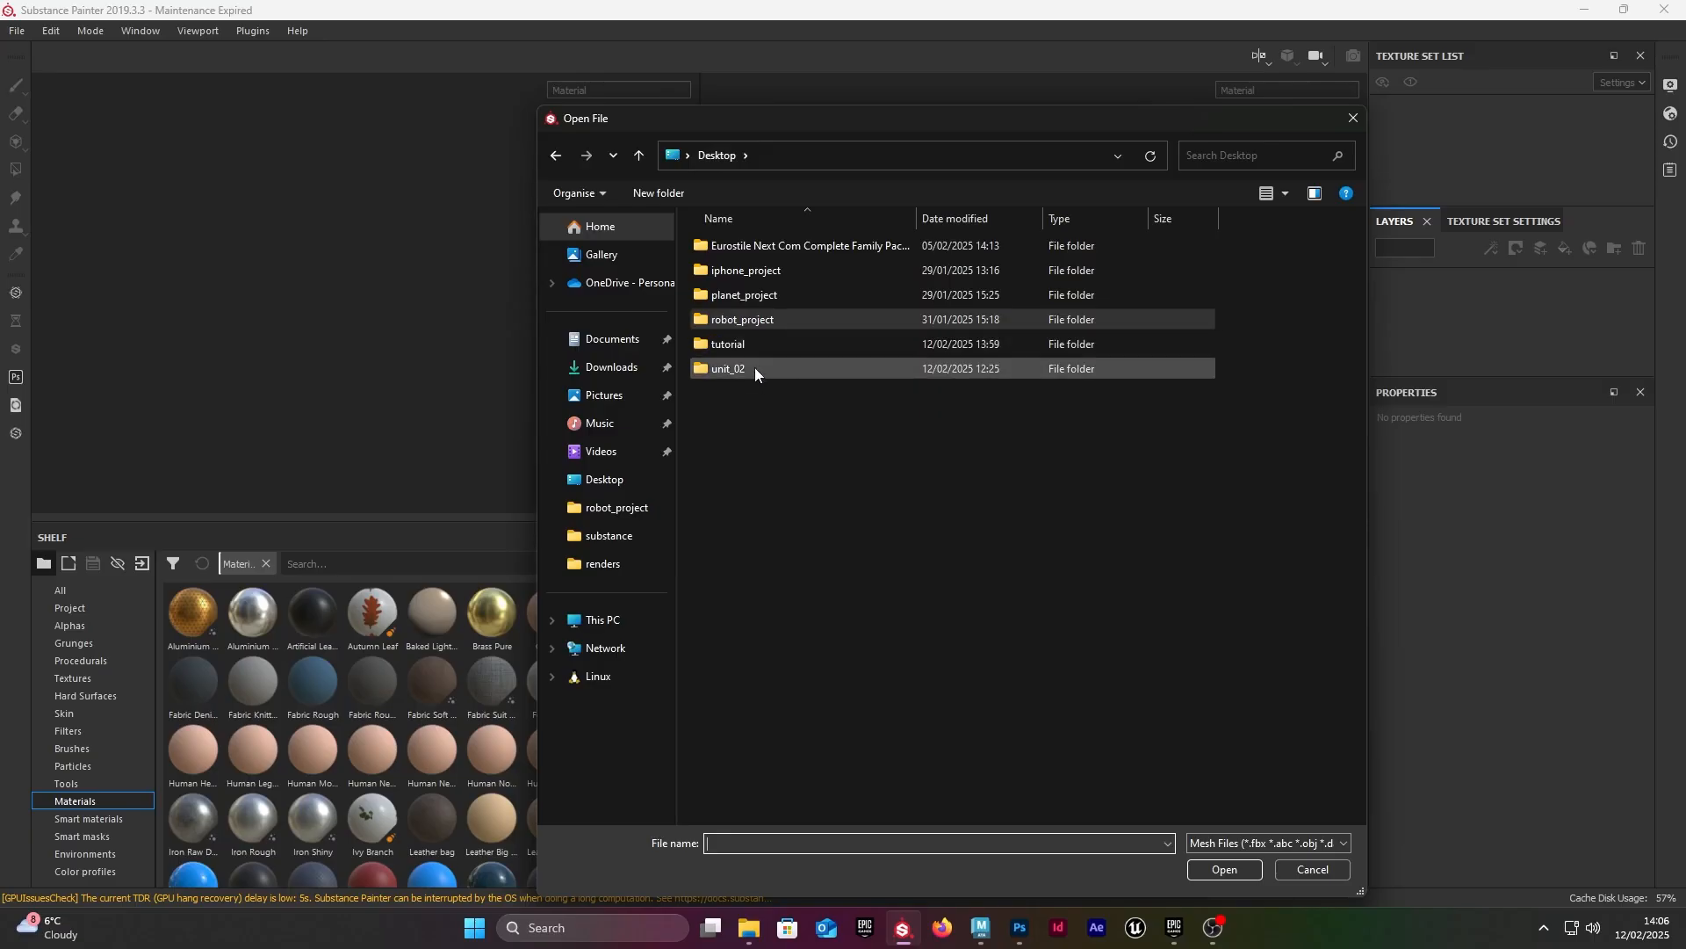
pyautogui.doubleClick(744, 343)
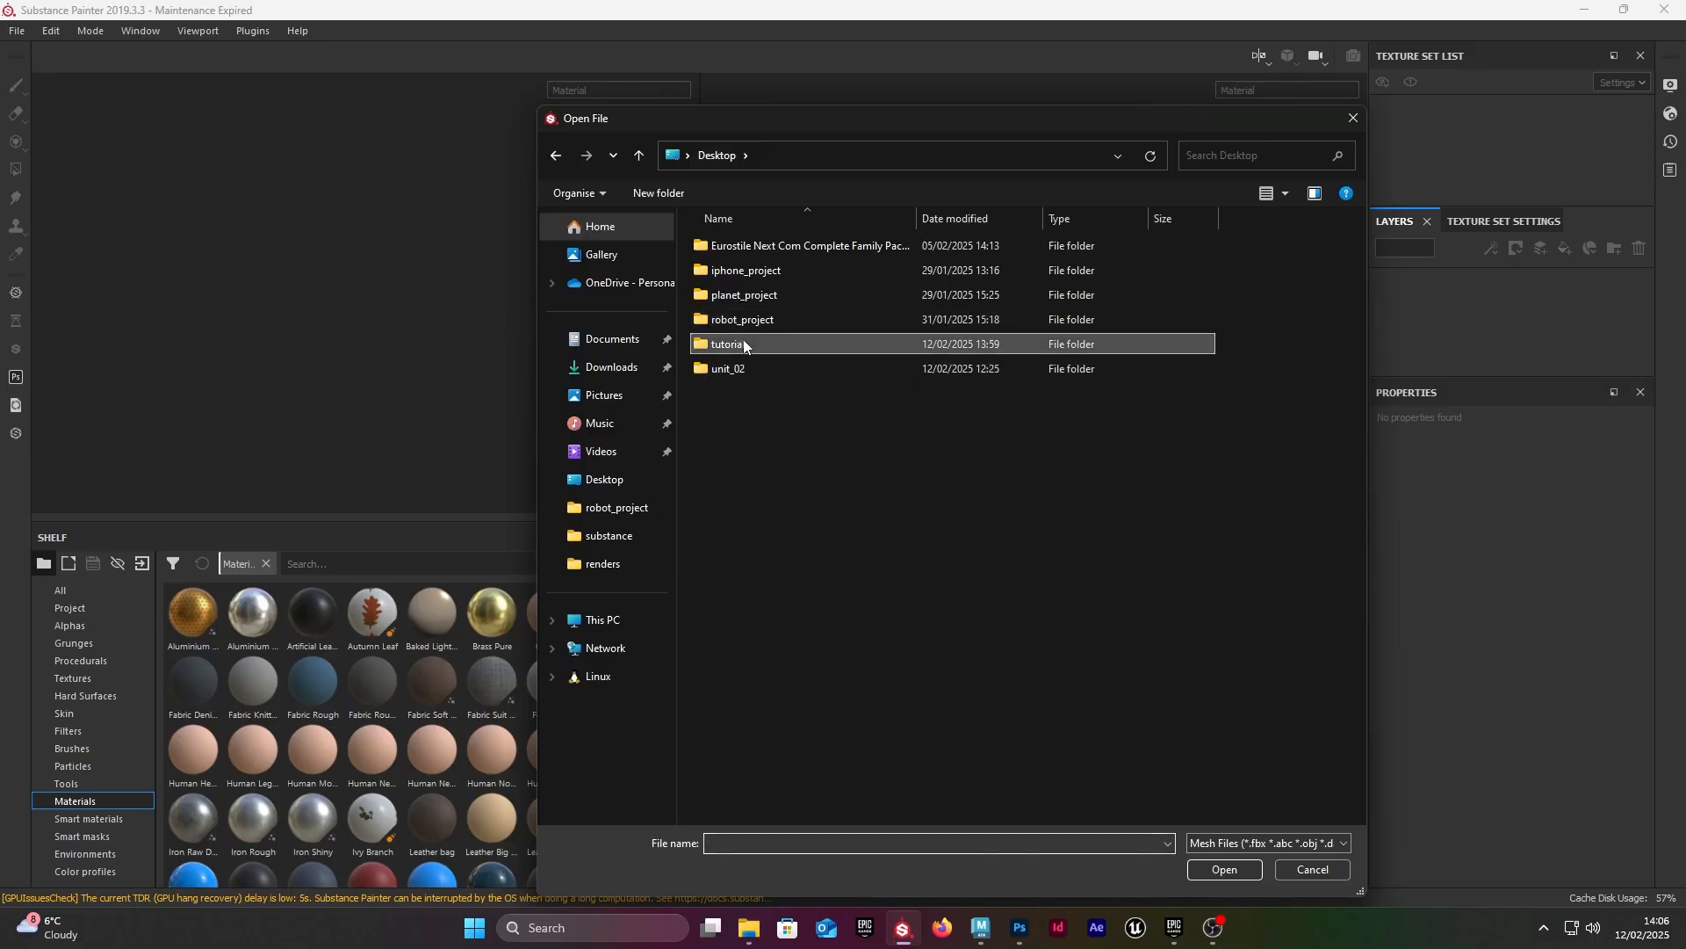
pyautogui.click(705, 269)
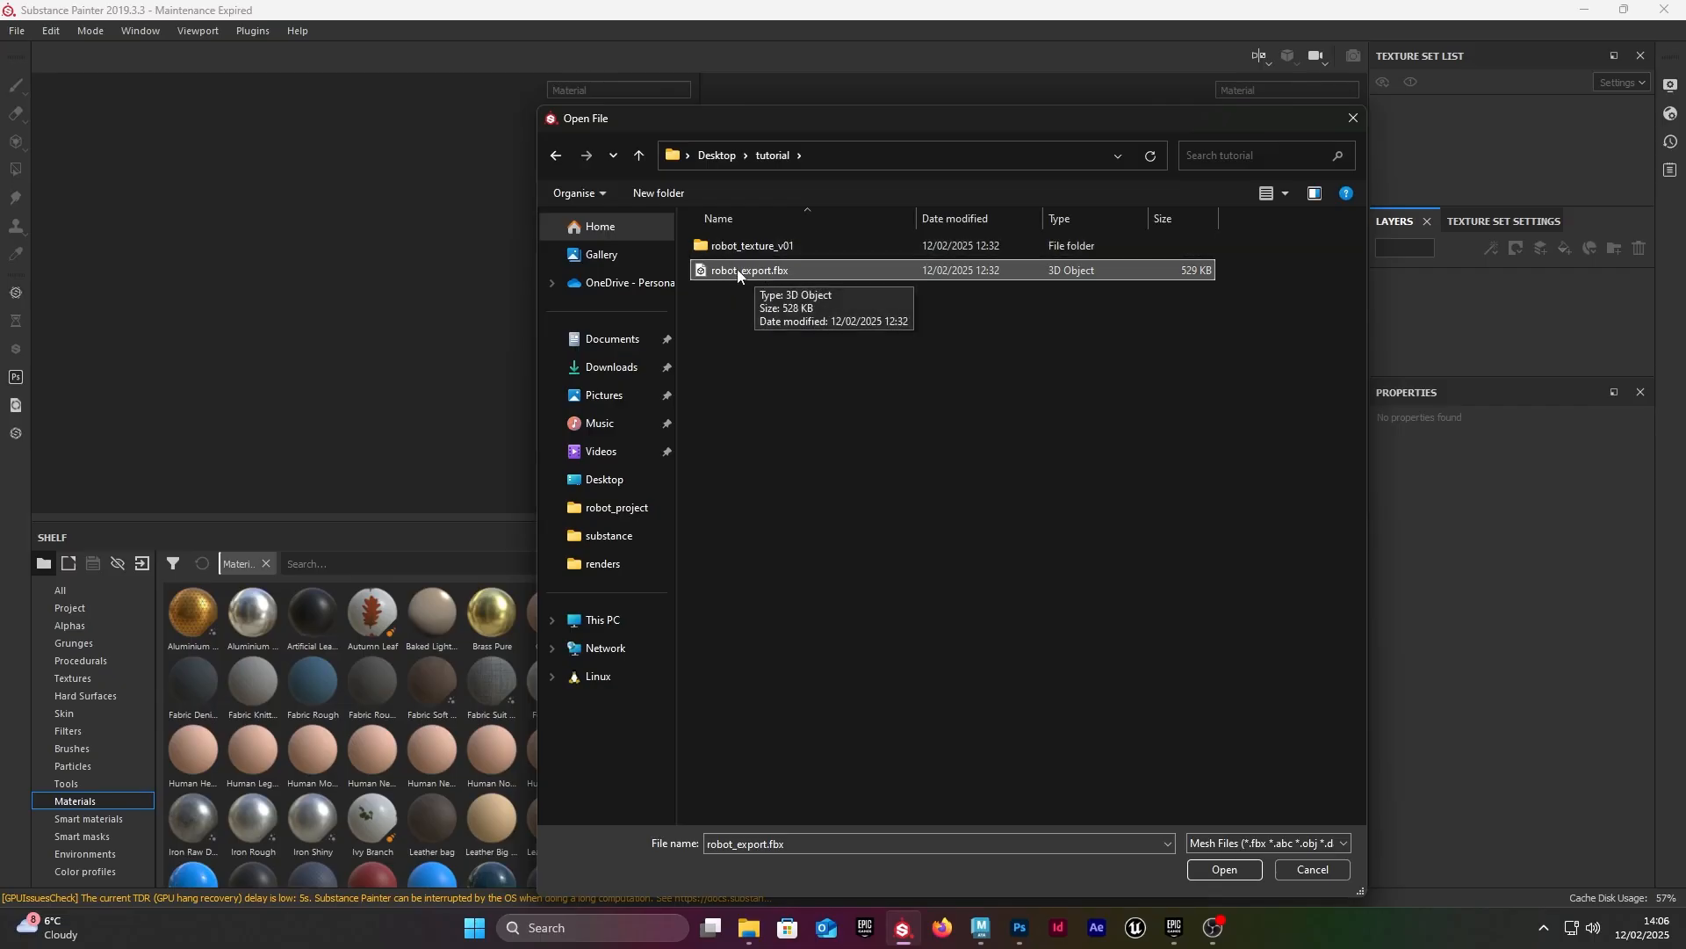
pyautogui.doubleClick(736, 269)
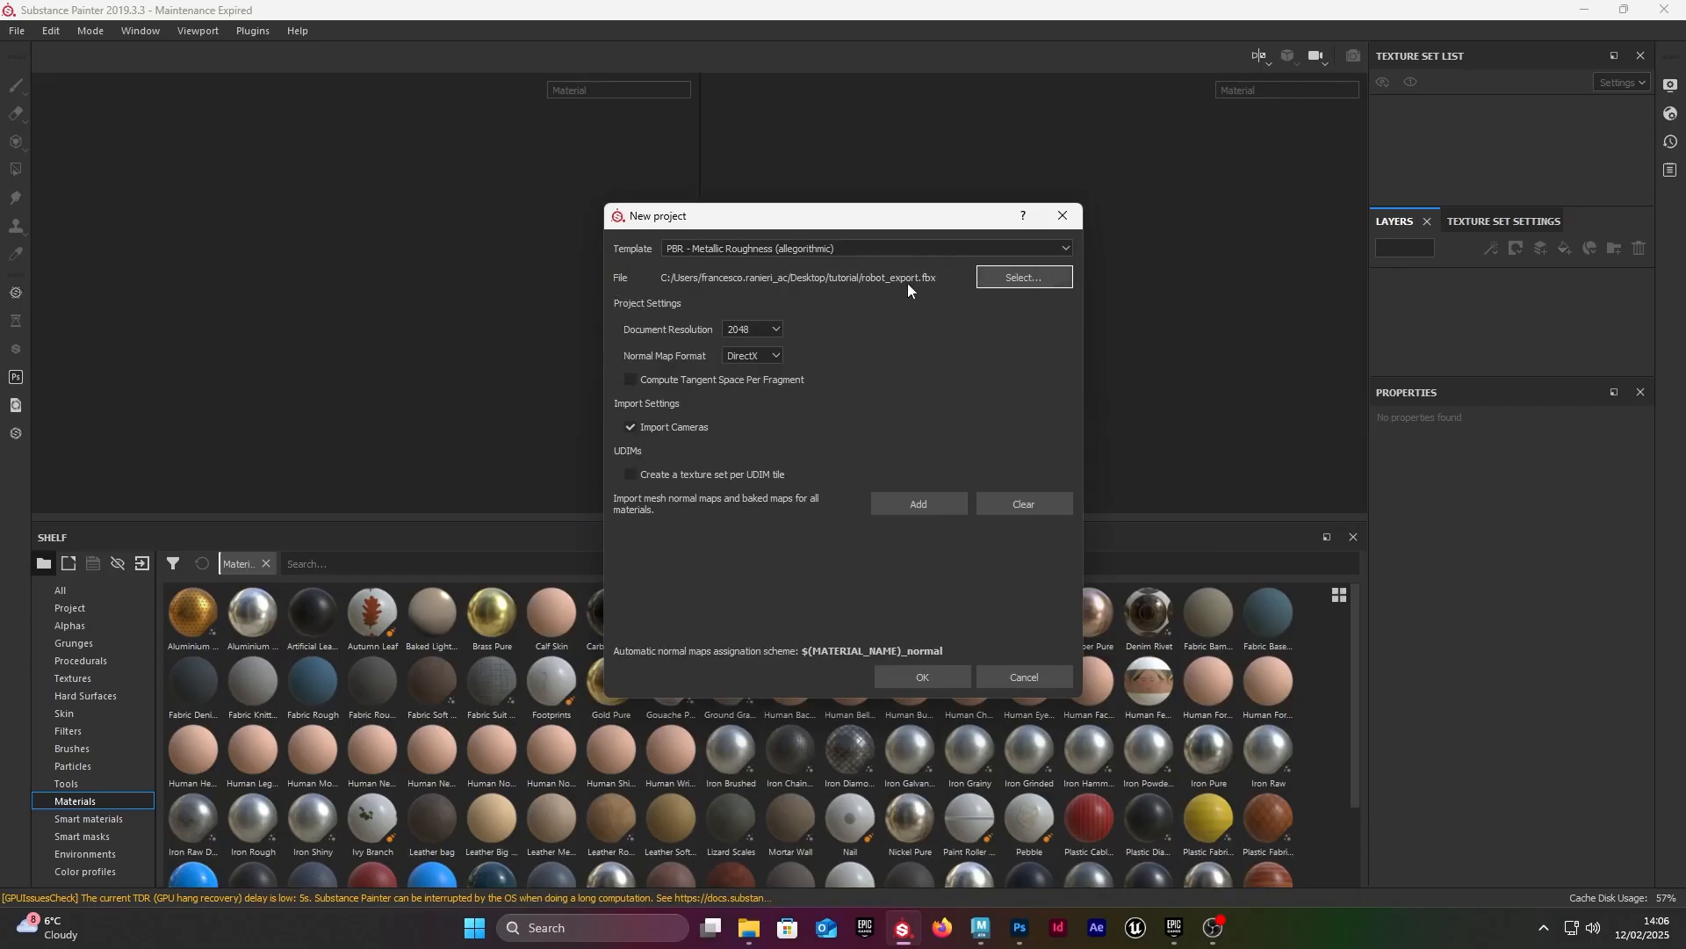
pyautogui.click(922, 677)
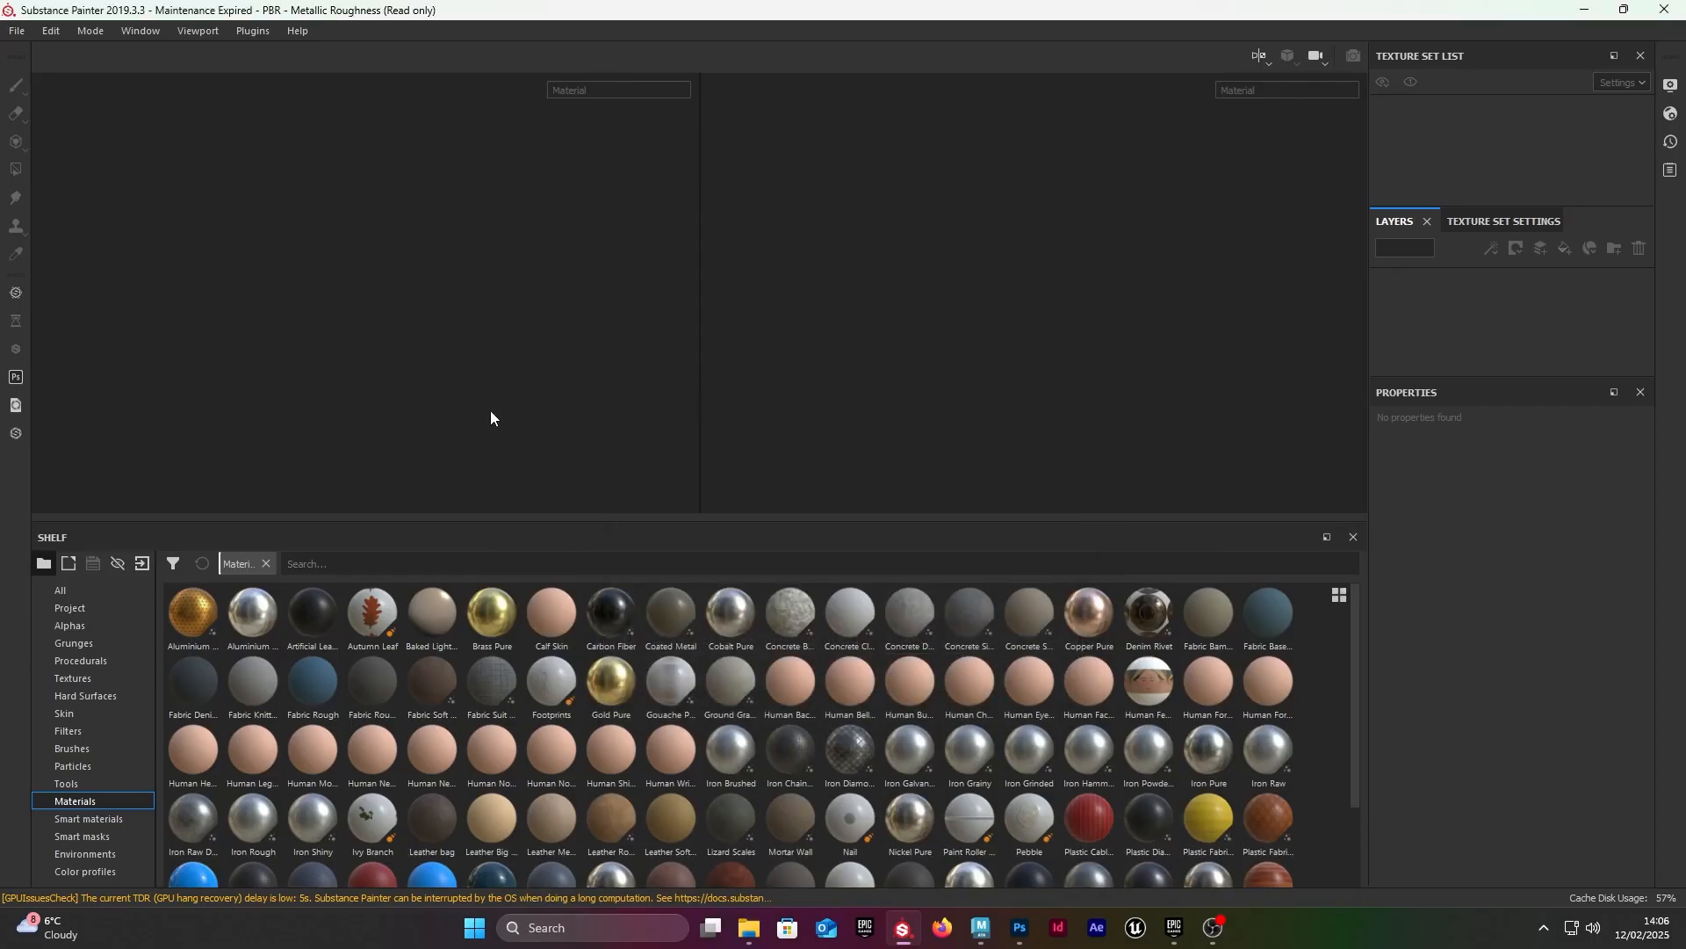
# Step: Examine the imported robot's UV layout in the 2D view and the model itself in the 3D view
pyautogui.scroll(2, 490, 387)
pyautogui.scroll(-2, 490, 378)
pyautogui.scroll(3, 490, 377)
pyautogui.scroll(-7, 490, 369)
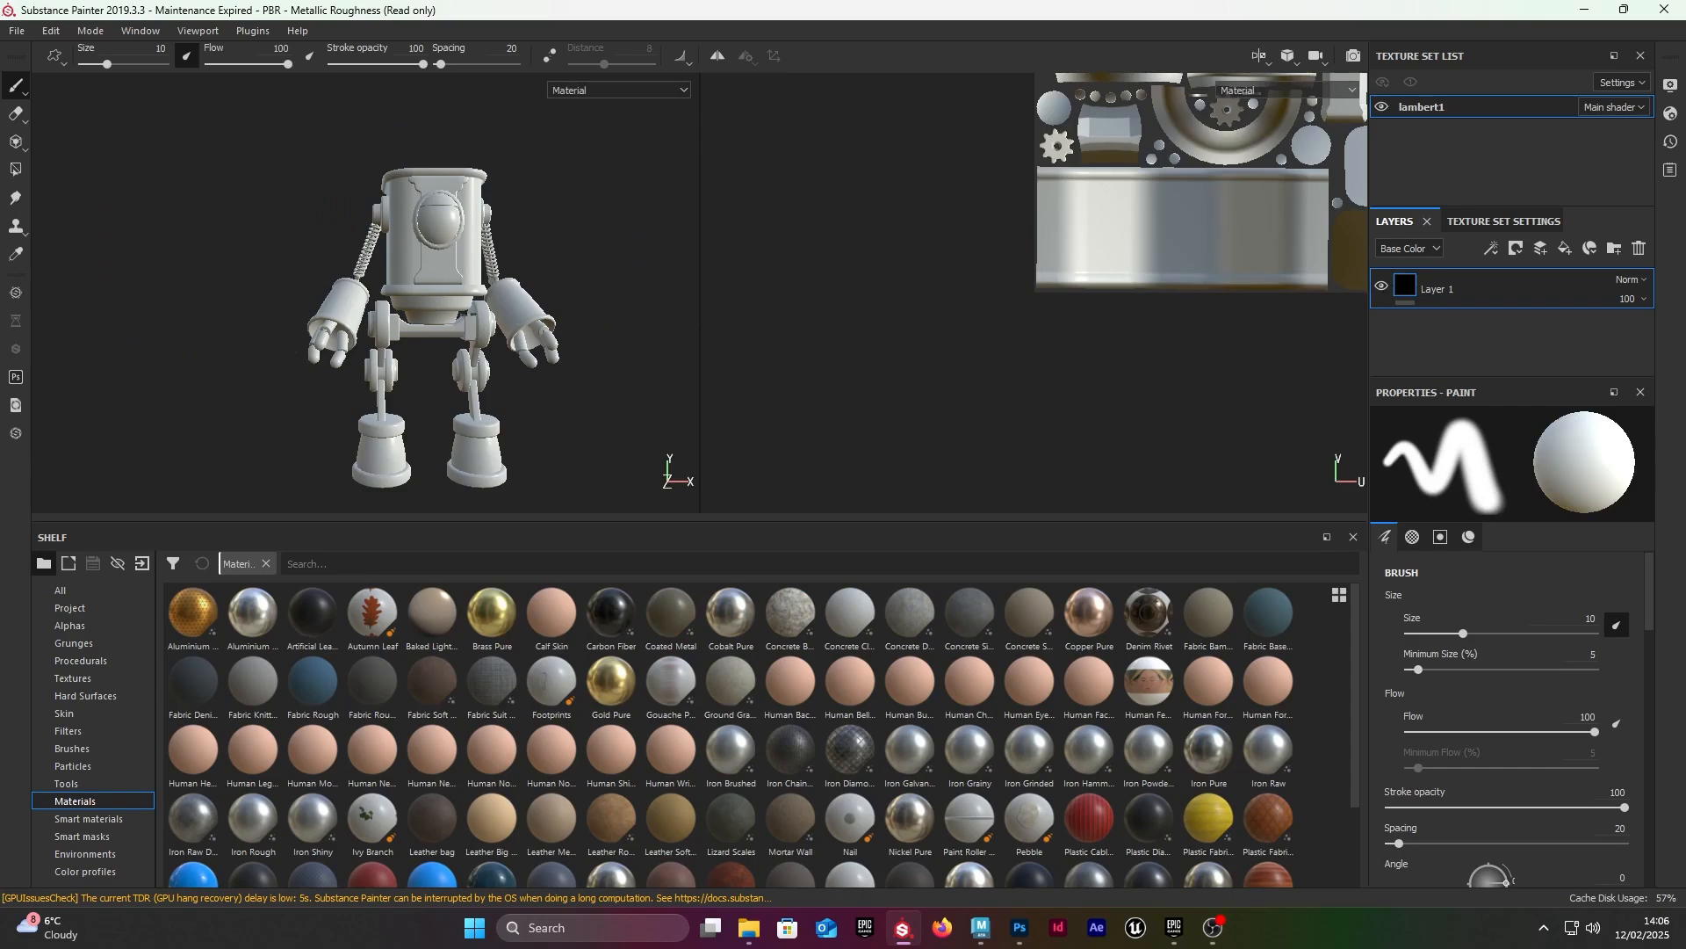
pyautogui.scroll(-3, 812, 291)
pyautogui.moveTo(830, 237)
pyautogui.keyDown('alt'); pyautogui.mouseDown()
pyautogui.moveTo(797, 271)
pyautogui.moveTo(839, 260)
pyautogui.mouseUp(); pyautogui.keyUp('alt')
pyautogui.scroll(3, 993, 173)
pyautogui.scroll(-3, 1002, 180)
pyautogui.keyDown('shift'); pyautogui.moveTo(1045, 195); pyautogui.dragTo(1161, 186, button='right'); pyautogui.keyUp('shift')
pyautogui.keyDown('alt'); pyautogui.moveTo(1168, 172); pyautogui.dragTo(1069, 267, button='middle'); pyautogui.keyUp('alt')
pyautogui.scroll(-2, 887, 320)
pyautogui.scroll(5, 880, 324)
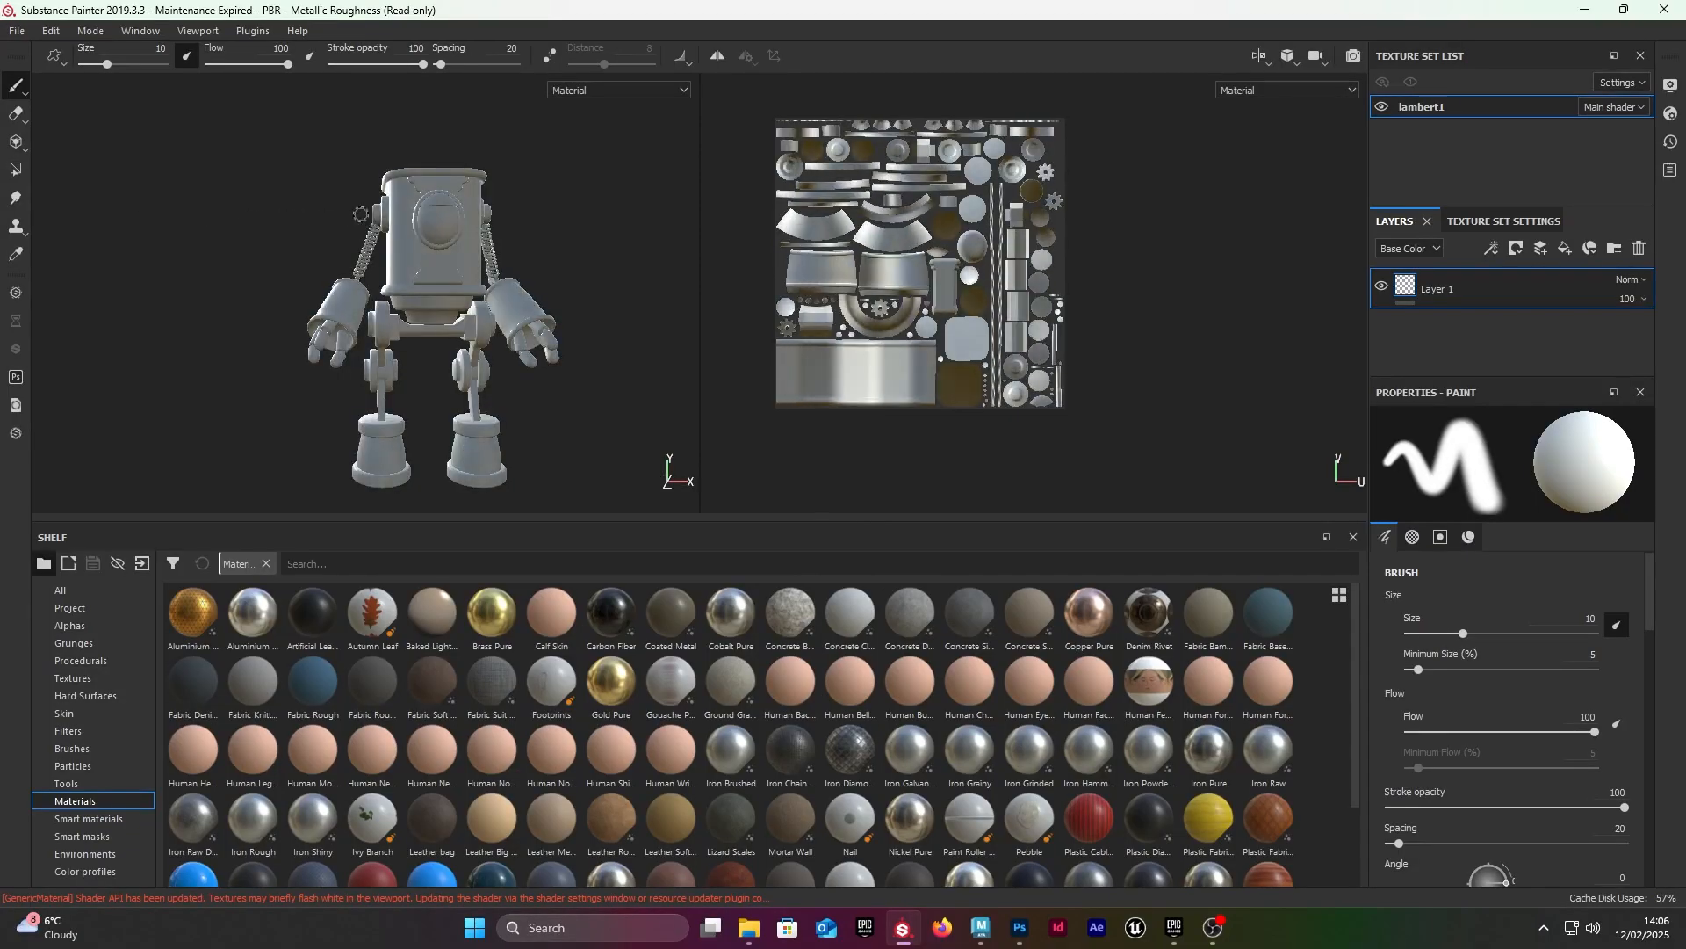
pyautogui.keyDown('alt'); pyautogui.moveTo(152, 217); pyautogui.dragTo(488, 278); pyautogui.keyUp('alt')
pyautogui.keyDown('shift'); pyautogui.moveTo(317, 283); pyautogui.dragTo(413, 252, button='right'); pyautogui.keyUp('shift')
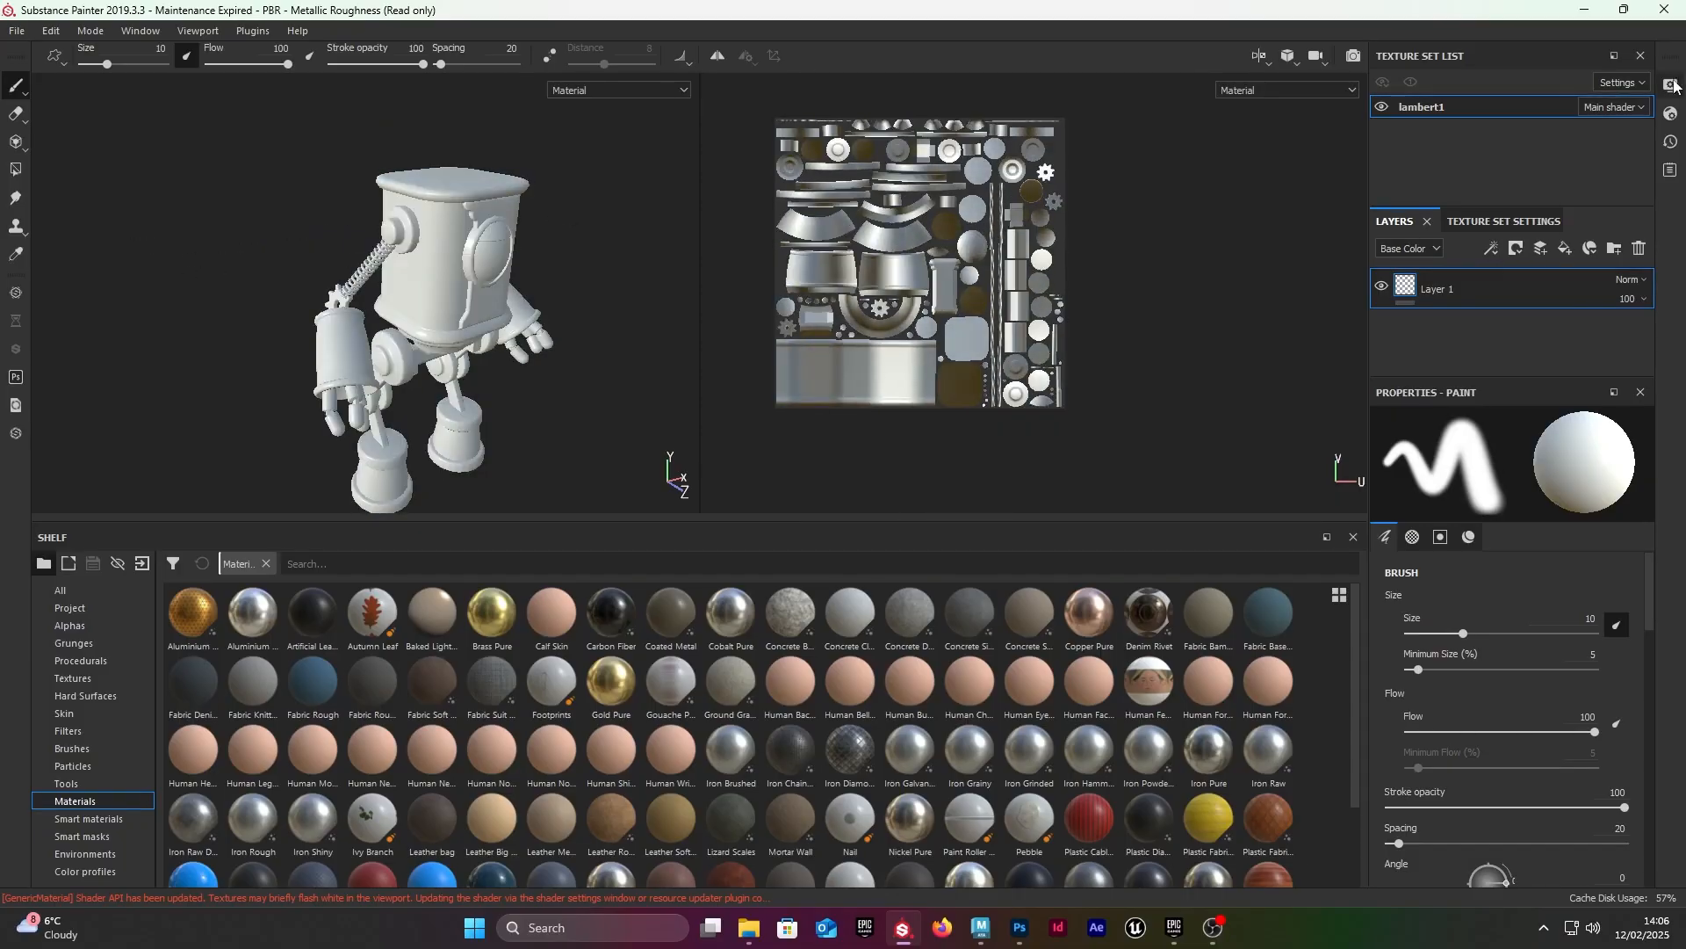
# Step: Set the environment opacity to 42 in the display settings and check the backdrop around the robot
pyautogui.click(1672, 86)
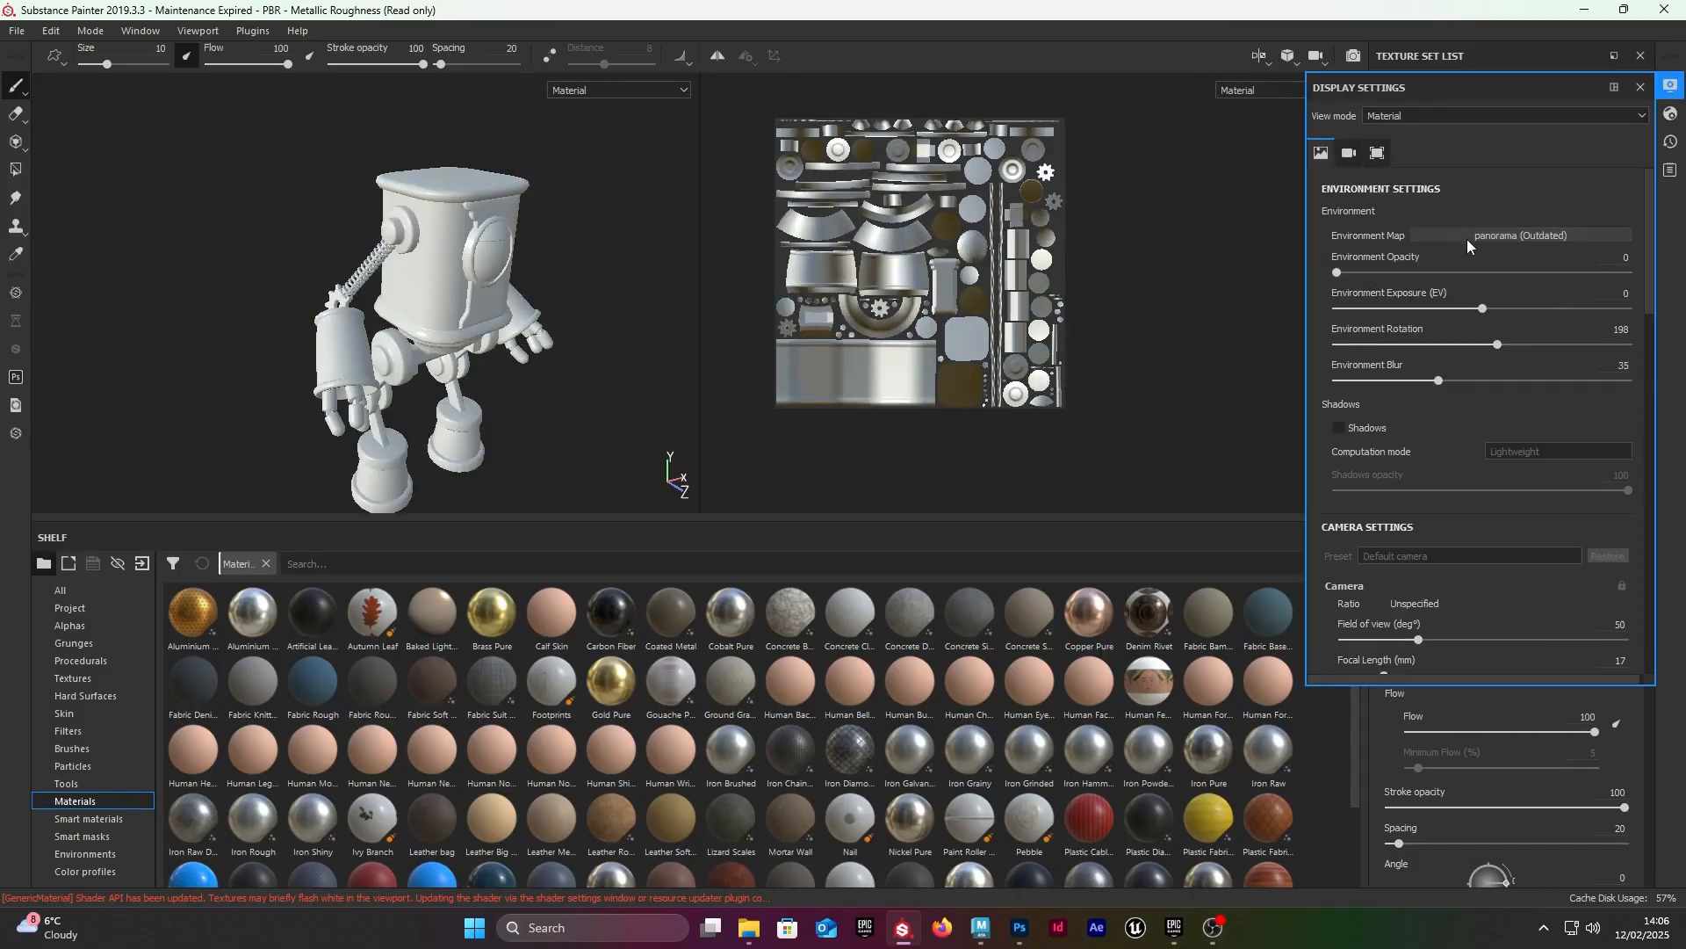
pyautogui.click(1505, 272)
pyautogui.moveTo(1504, 261); pyautogui.dragTo(1457, 264)
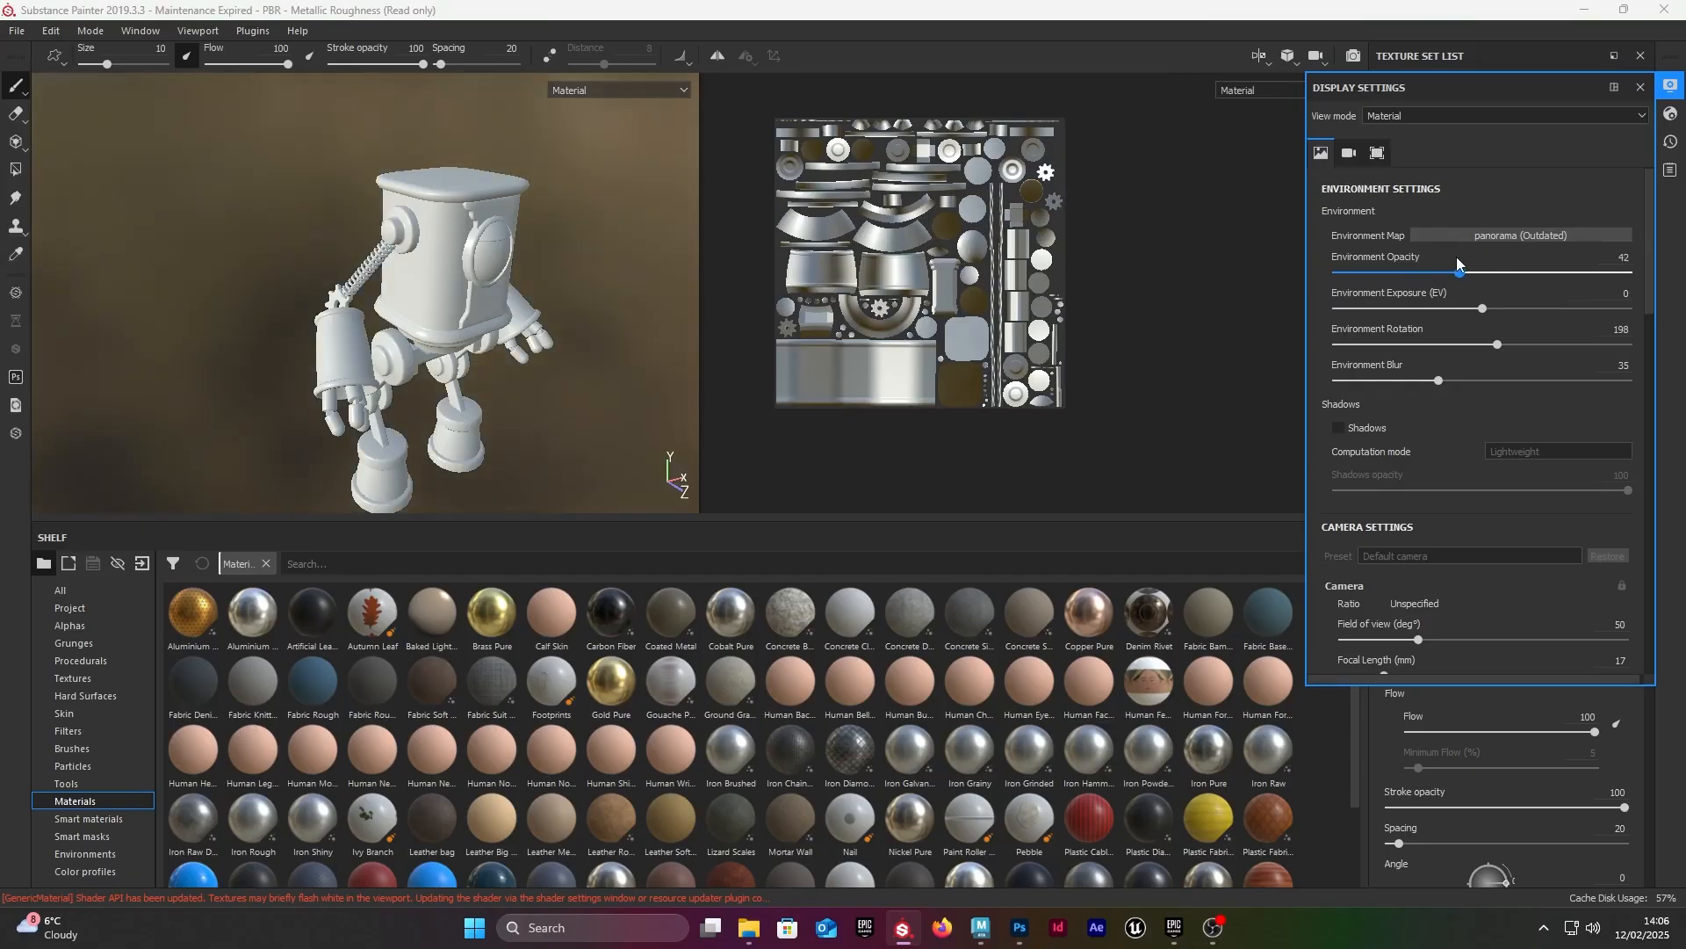
pyautogui.keyDown('alt'); pyautogui.moveTo(654, 334); pyautogui.dragTo(579, 181); pyautogui.keyUp('alt')
pyautogui.keyDown('alt'); pyautogui.moveTo(579, 181); pyautogui.dragTo(165, 221, button='right'); pyautogui.keyUp('alt')
pyautogui.keyDown('alt'); pyautogui.moveTo(282, 219); pyautogui.dragTo(189, 263); pyautogui.keyUp('alt')
pyautogui.keyDown('shift'); pyautogui.moveTo(188, 263); pyautogui.dragTo(325, 293, button='right'); pyautogui.keyUp('shift')
pyautogui.keyDown('alt'); pyautogui.moveTo(325, 293); pyautogui.dragTo(788, 323, button='right'); pyautogui.keyUp('alt')
pyautogui.keyDown('alt'); pyautogui.moveTo(483, 274); pyautogui.dragTo(492, 316); pyautogui.keyUp('alt')
pyautogui.click(1641, 88)
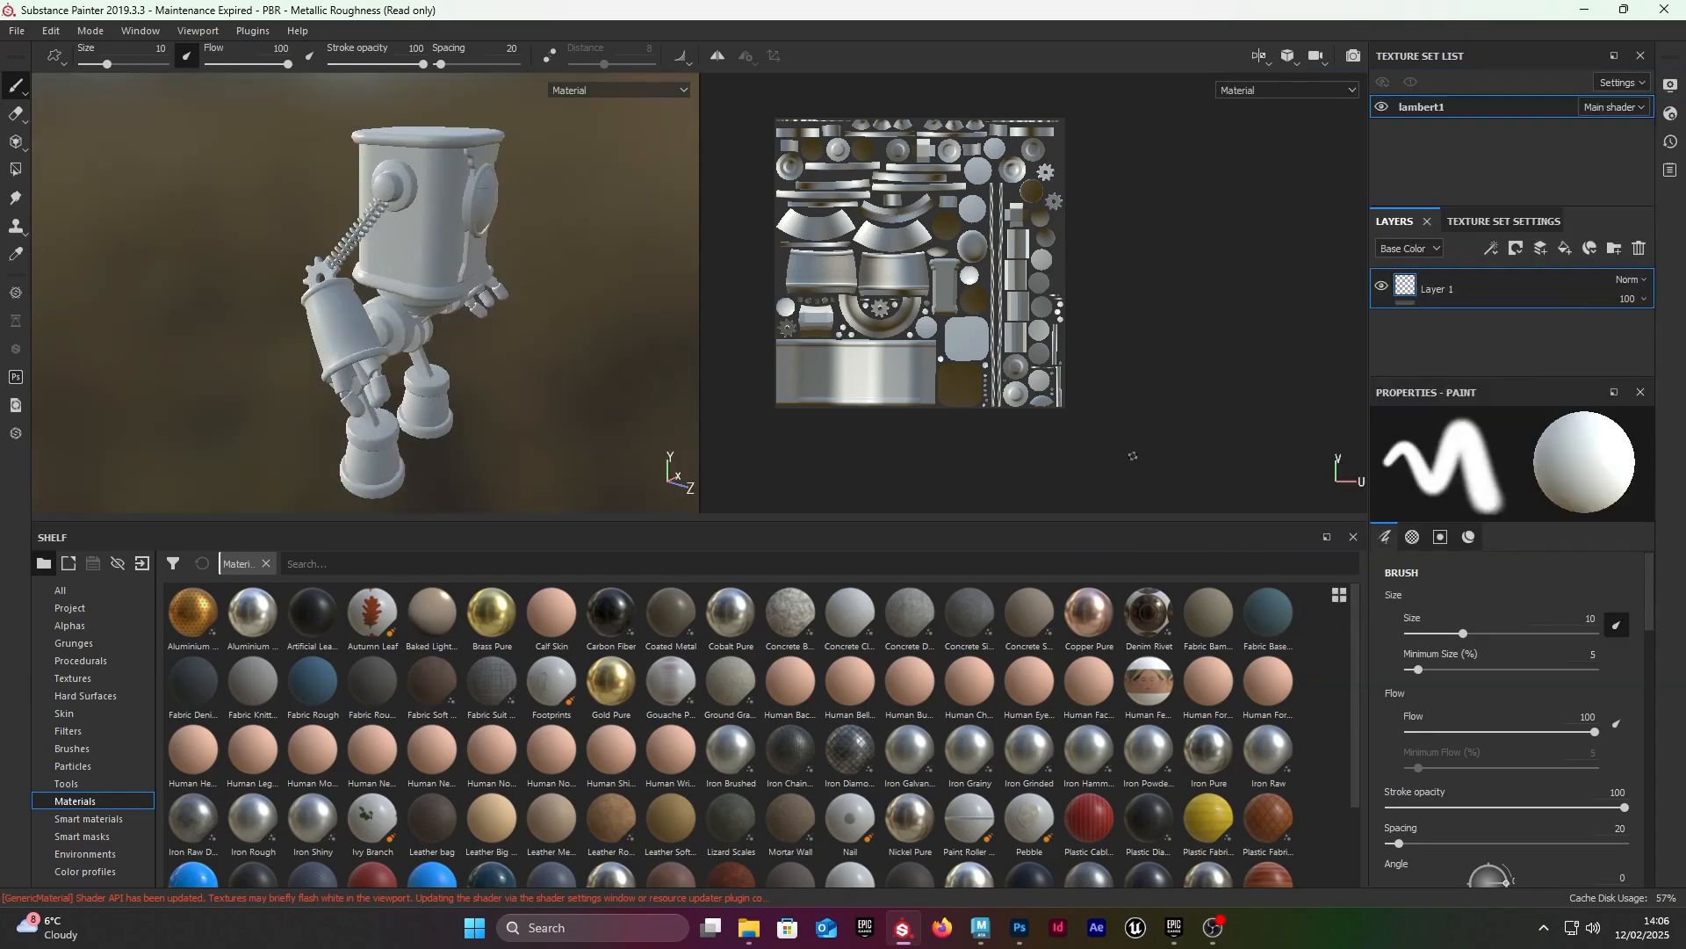
# Step: Inspect the robot's body up close and display the smart materials in the shelf
pyautogui.keyDown('alt'); pyautogui.moveTo(557, 292); pyautogui.dragTo(459, 293); pyautogui.keyUp('alt')
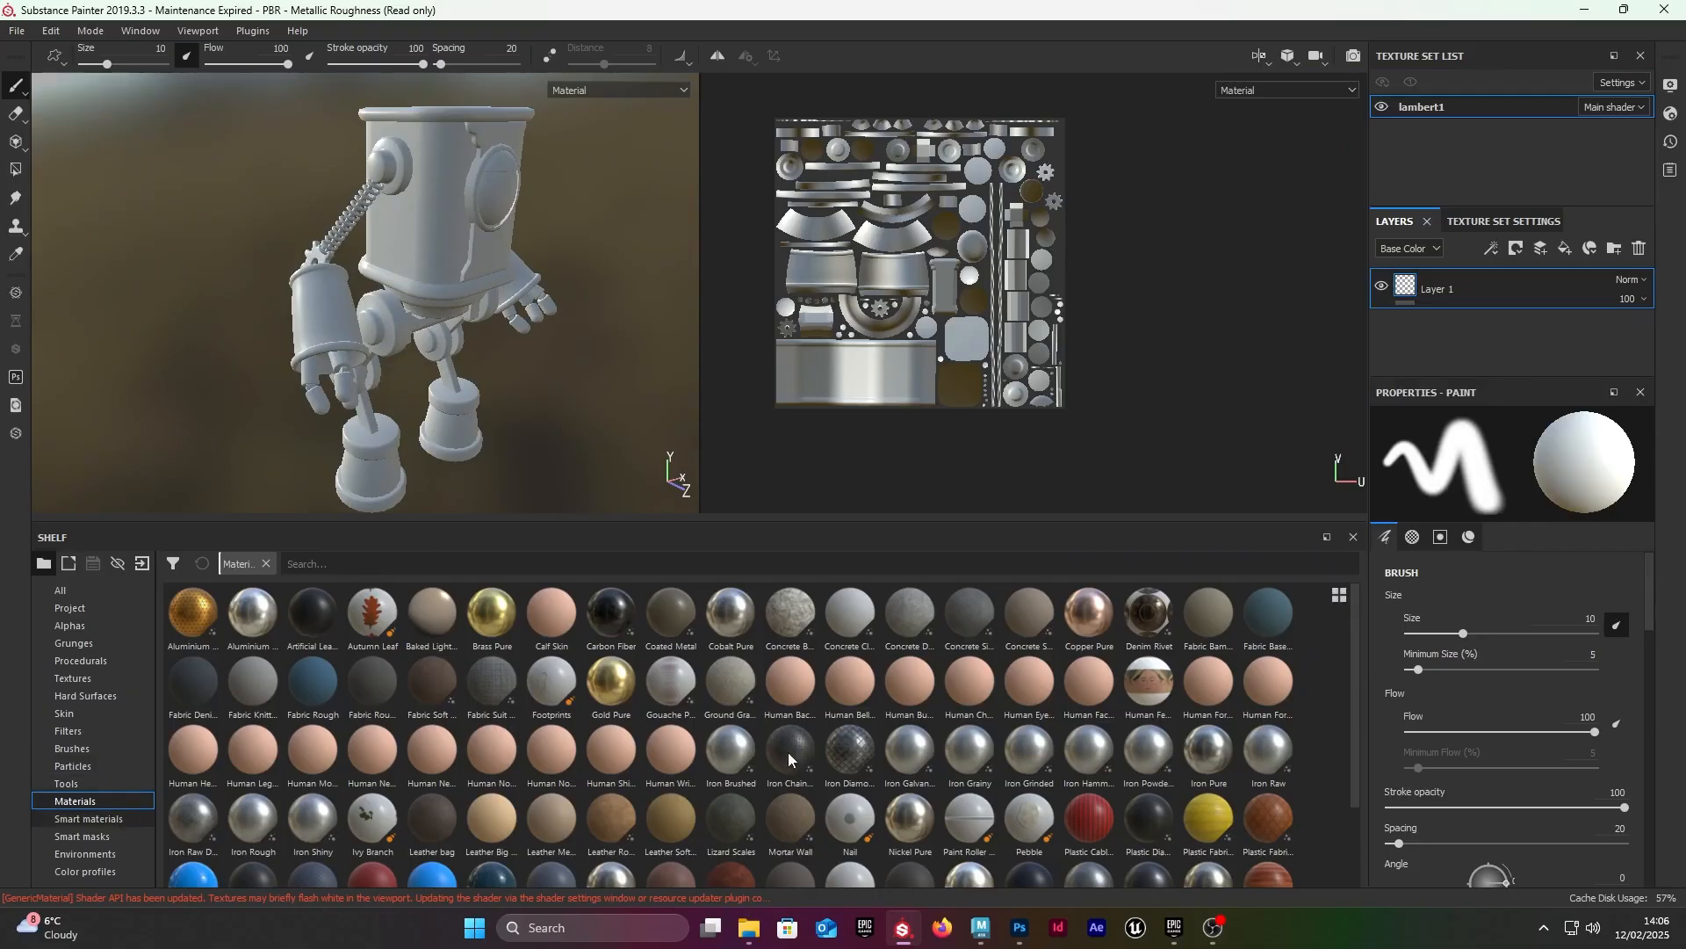
pyautogui.keyDown('alt'); pyautogui.moveTo(545, 273); pyautogui.dragTo(492, 268); pyautogui.keyUp('alt')
pyautogui.moveTo(492, 268)
pyautogui.keyDown('alt'); pyautogui.mouseDown(button='right')
pyautogui.moveTo(545, 263)
pyautogui.moveTo(492, 263)
pyautogui.mouseUp(button='right'); pyautogui.keyUp('alt')
pyautogui.keyDown('alt'); pyautogui.moveTo(492, 263); pyautogui.dragTo(422, 255); pyautogui.keyUp('alt')
pyautogui.keyDown('alt'); pyautogui.moveTo(422, 255); pyautogui.dragTo(462, 253, button='right'); pyautogui.keyUp('alt')
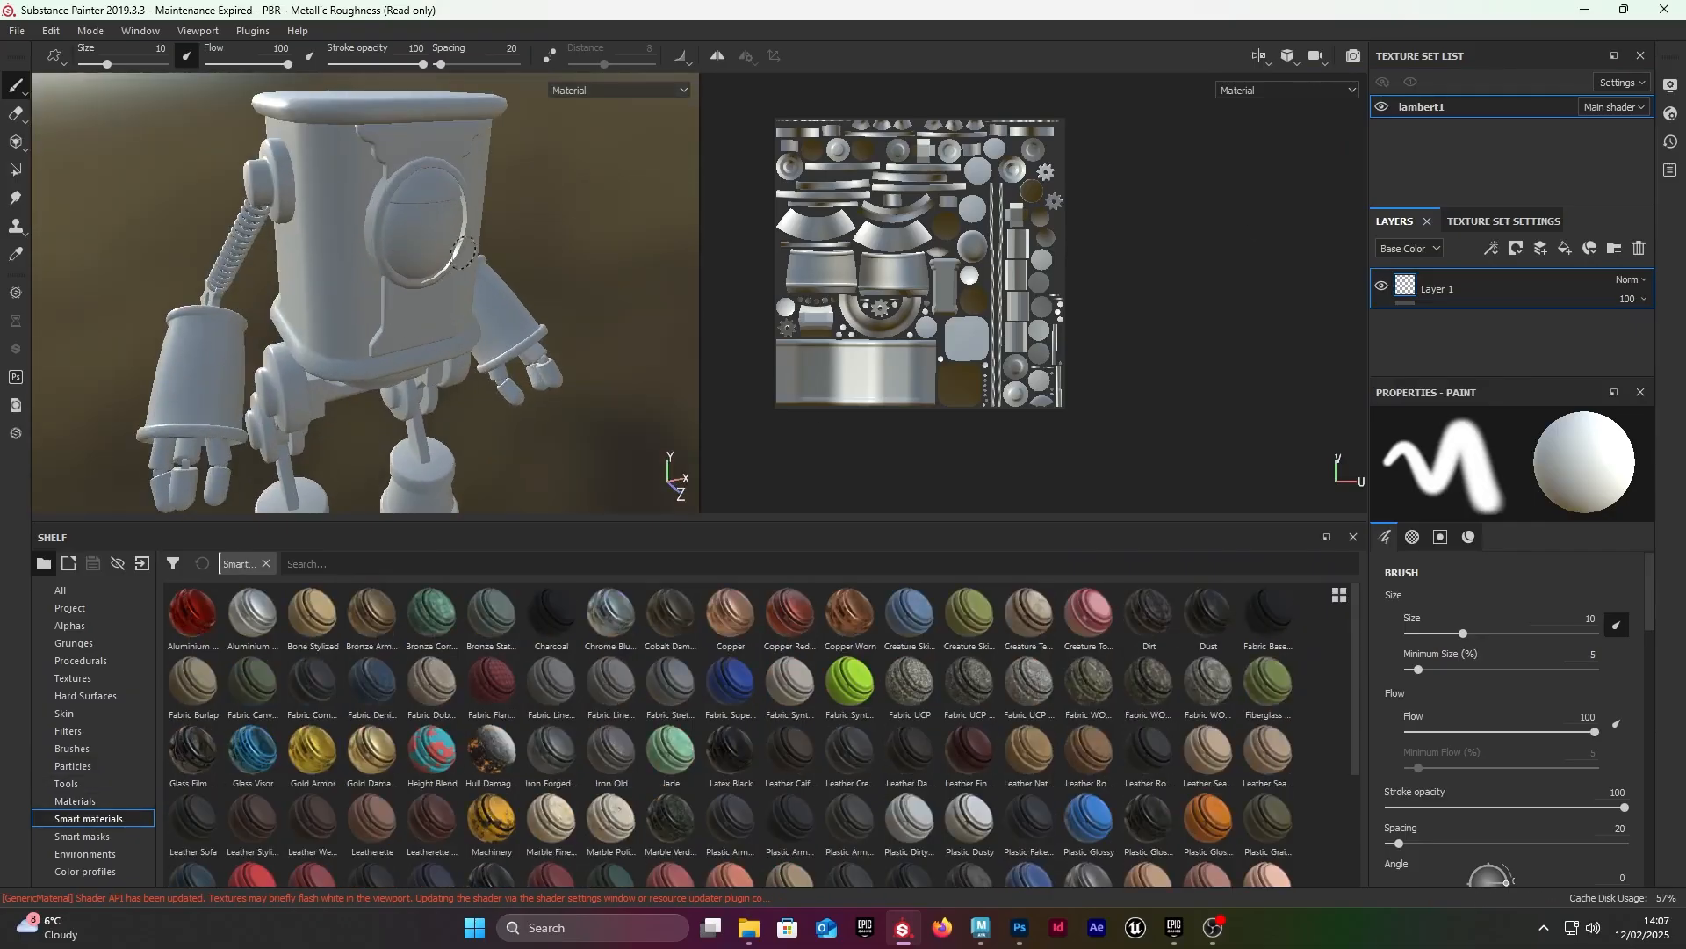
# Step: Review the texture set settings, including the size, channels, UV padding and mesh map slots
pyautogui.click(1554, 214)
pyautogui.scroll(-5, 1515, 294)
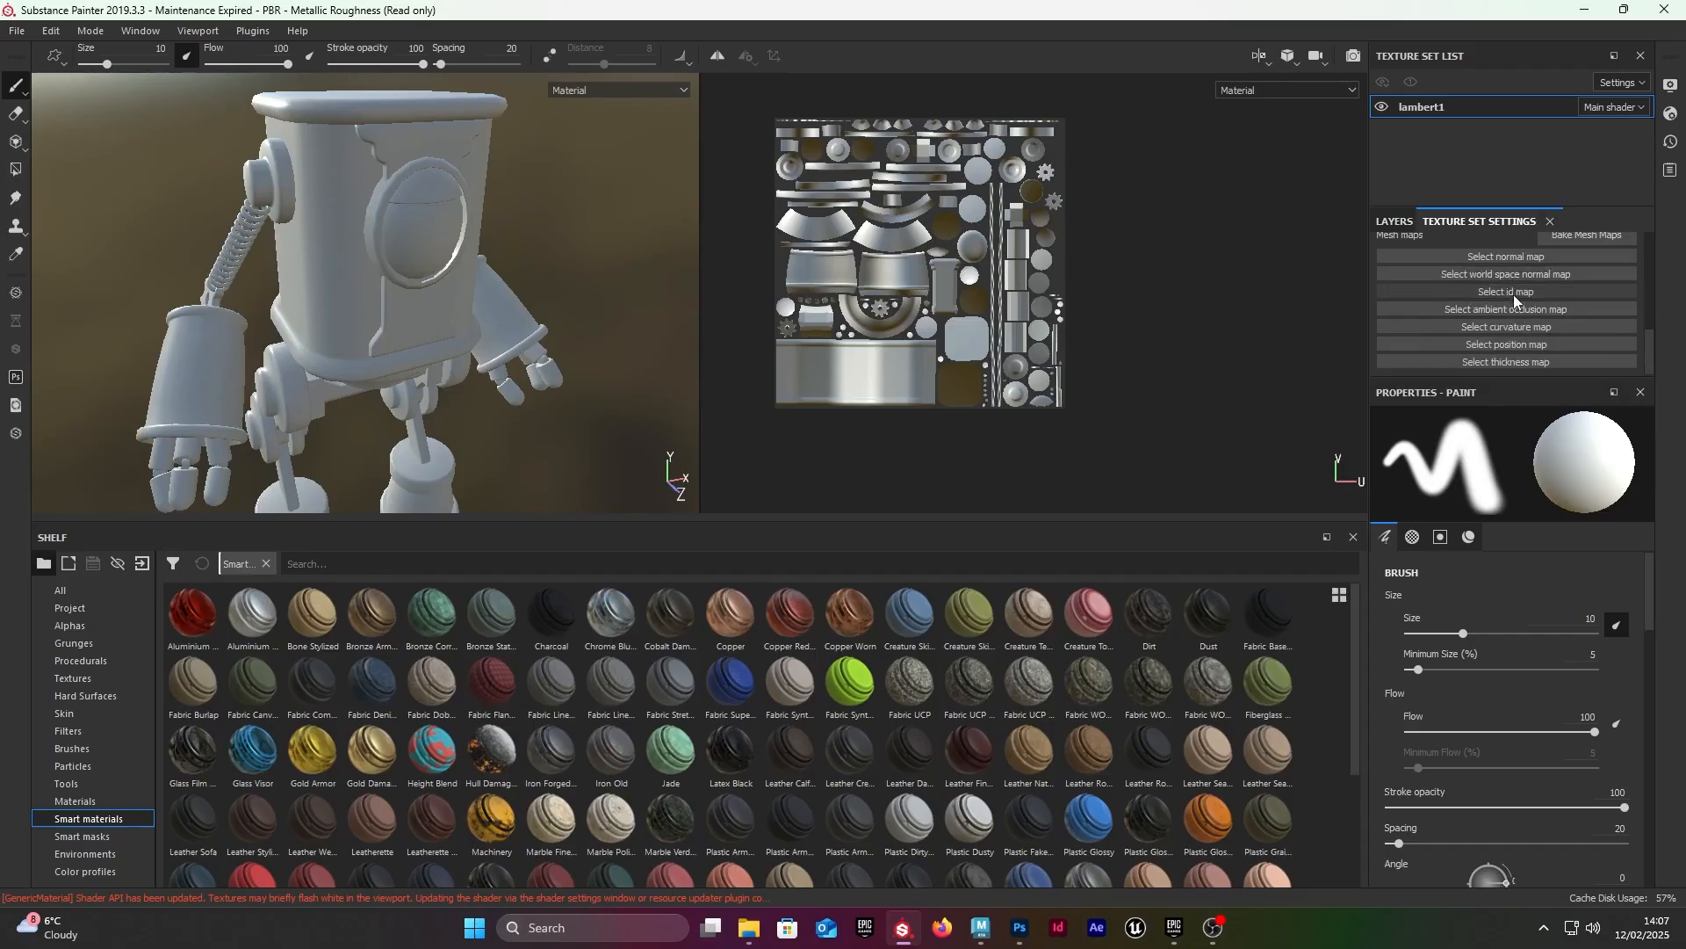
pyautogui.scroll(2, 1511, 308)
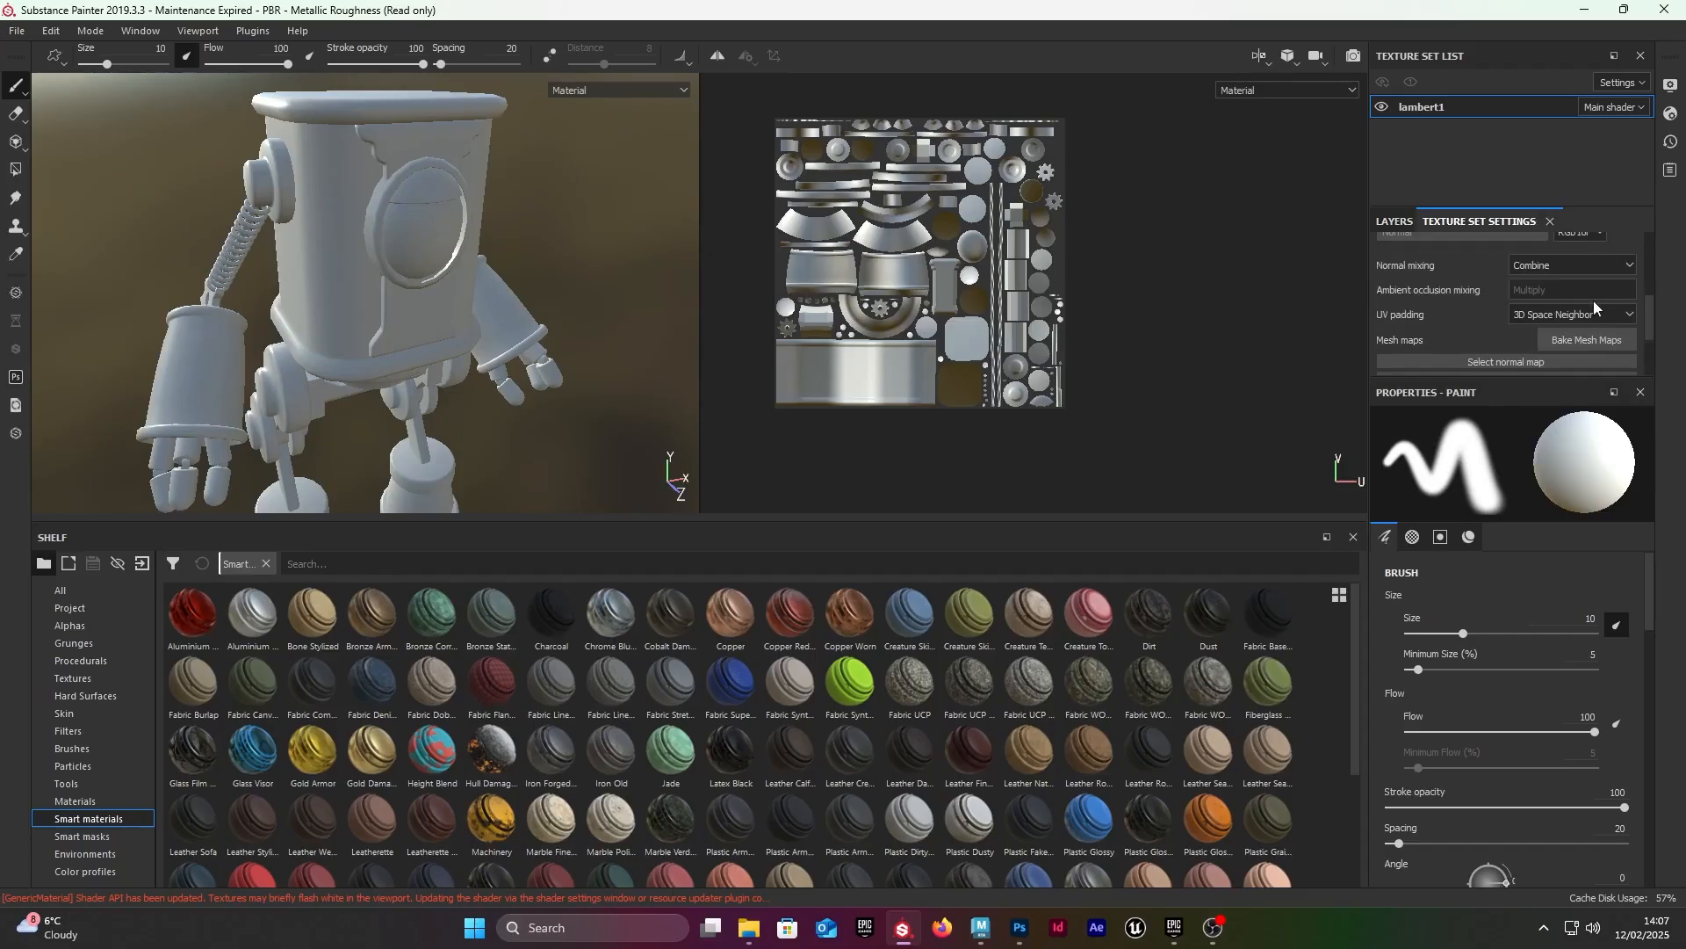
pyautogui.scroll(-2, 1594, 300)
pyautogui.scroll(2, 1572, 301)
pyautogui.scroll(5, 1451, 308)
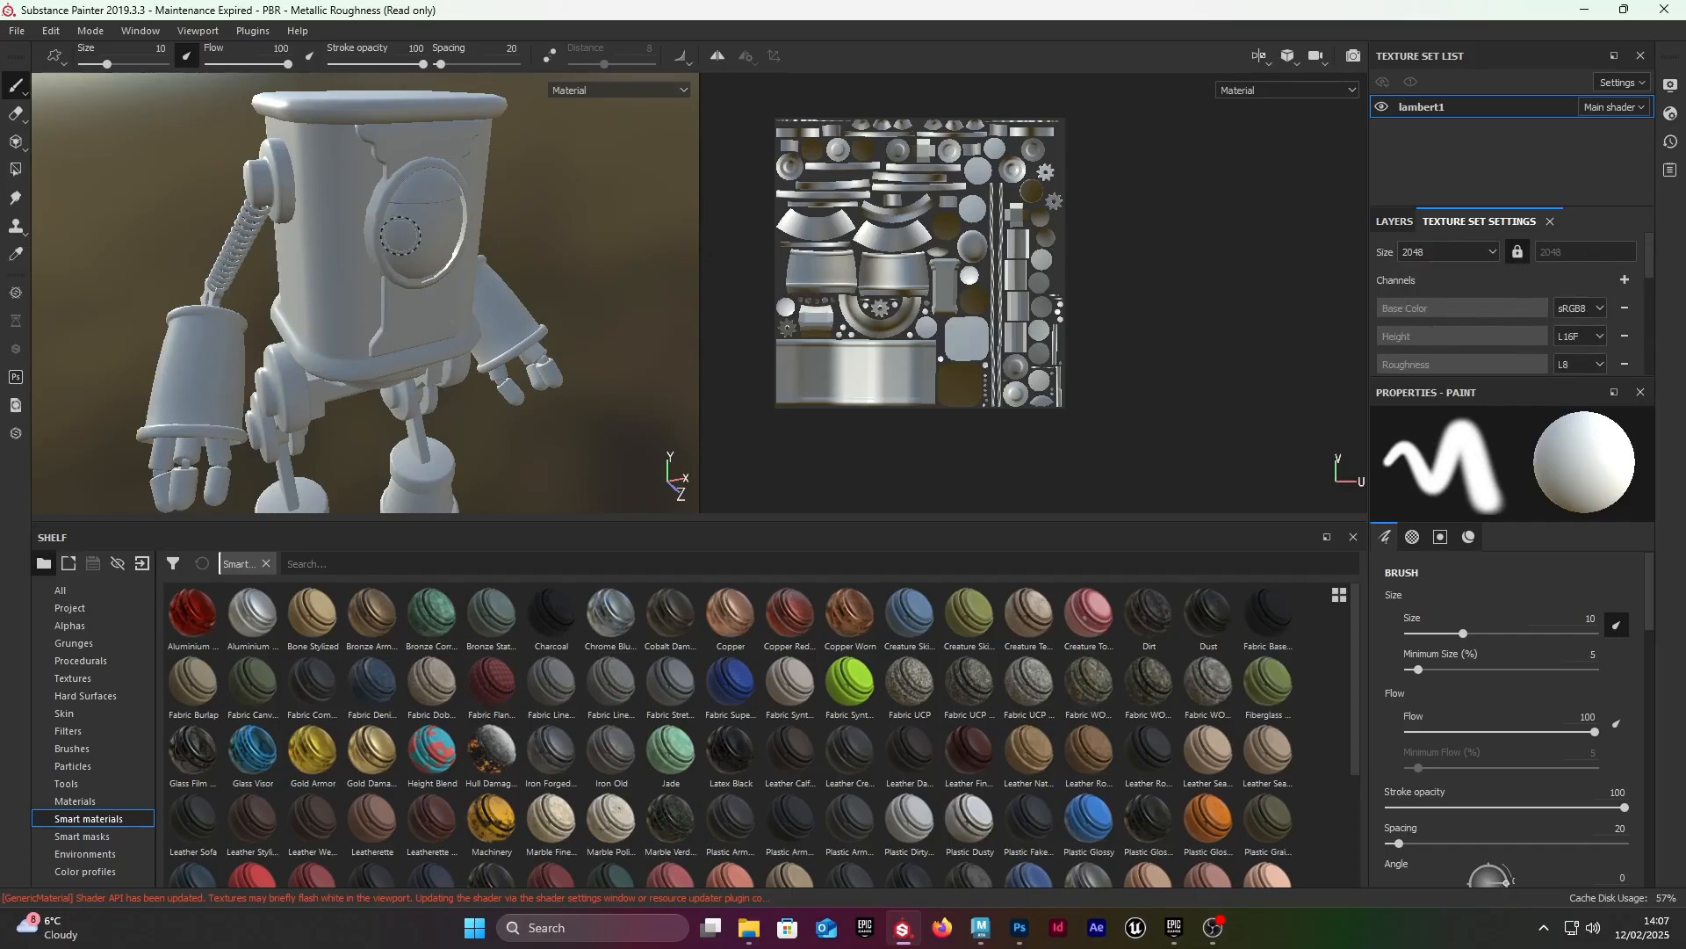
# Step: Examine the untextured robot's body, arms and legs from several angles and distances
pyautogui.keyDown('alt'); pyautogui.moveTo(607, 268); pyautogui.dragTo(524, 208, button='right'); pyautogui.keyUp('alt')
pyautogui.keyDown('alt'); pyautogui.moveTo(525, 209); pyautogui.dragTo(562, 96); pyautogui.keyUp('alt')
pyautogui.keyDown('alt'); pyautogui.moveTo(646, 316); pyautogui.dragTo(584, 279); pyautogui.keyUp('alt')
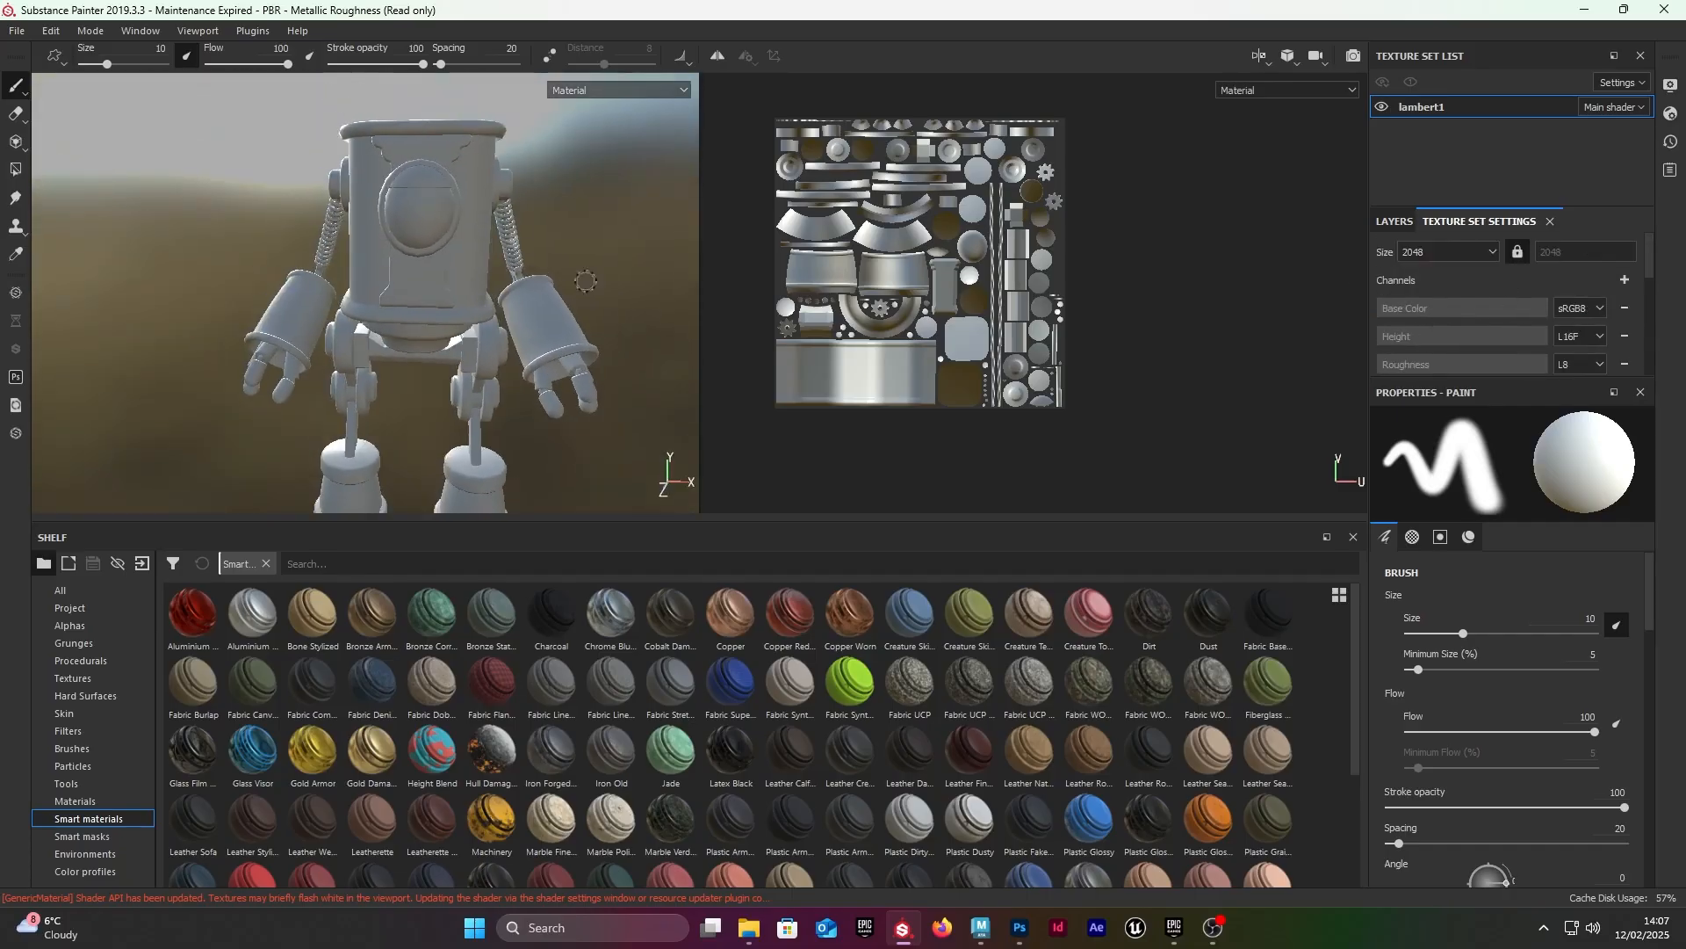
pyautogui.keyDown('alt'); pyautogui.moveTo(583, 279); pyautogui.dragTo(676, 101, button='right'); pyautogui.keyUp('alt')
pyautogui.keyDown('alt'); pyautogui.moveTo(677, 101); pyautogui.dragTo(694, 35, button='middle'); pyautogui.keyUp('alt')
pyautogui.keyDown('alt'); pyautogui.moveTo(617, 354); pyautogui.dragTo(527, 369, button='right'); pyautogui.keyUp('alt')
pyautogui.keyDown('alt'); pyautogui.moveTo(527, 369); pyautogui.dragTo(524, 396, button='middle'); pyautogui.keyUp('alt')
pyautogui.keyDown('alt'); pyautogui.moveTo(465, 307); pyautogui.dragTo(527, 360); pyautogui.keyUp('alt')
pyautogui.moveTo(466, 378)
pyautogui.keyDown('alt'); pyautogui.mouseDown(button='right')
pyautogui.moveTo(477, 357)
pyautogui.moveTo(478, 400)
pyautogui.mouseUp(button='right'); pyautogui.keyUp('alt')
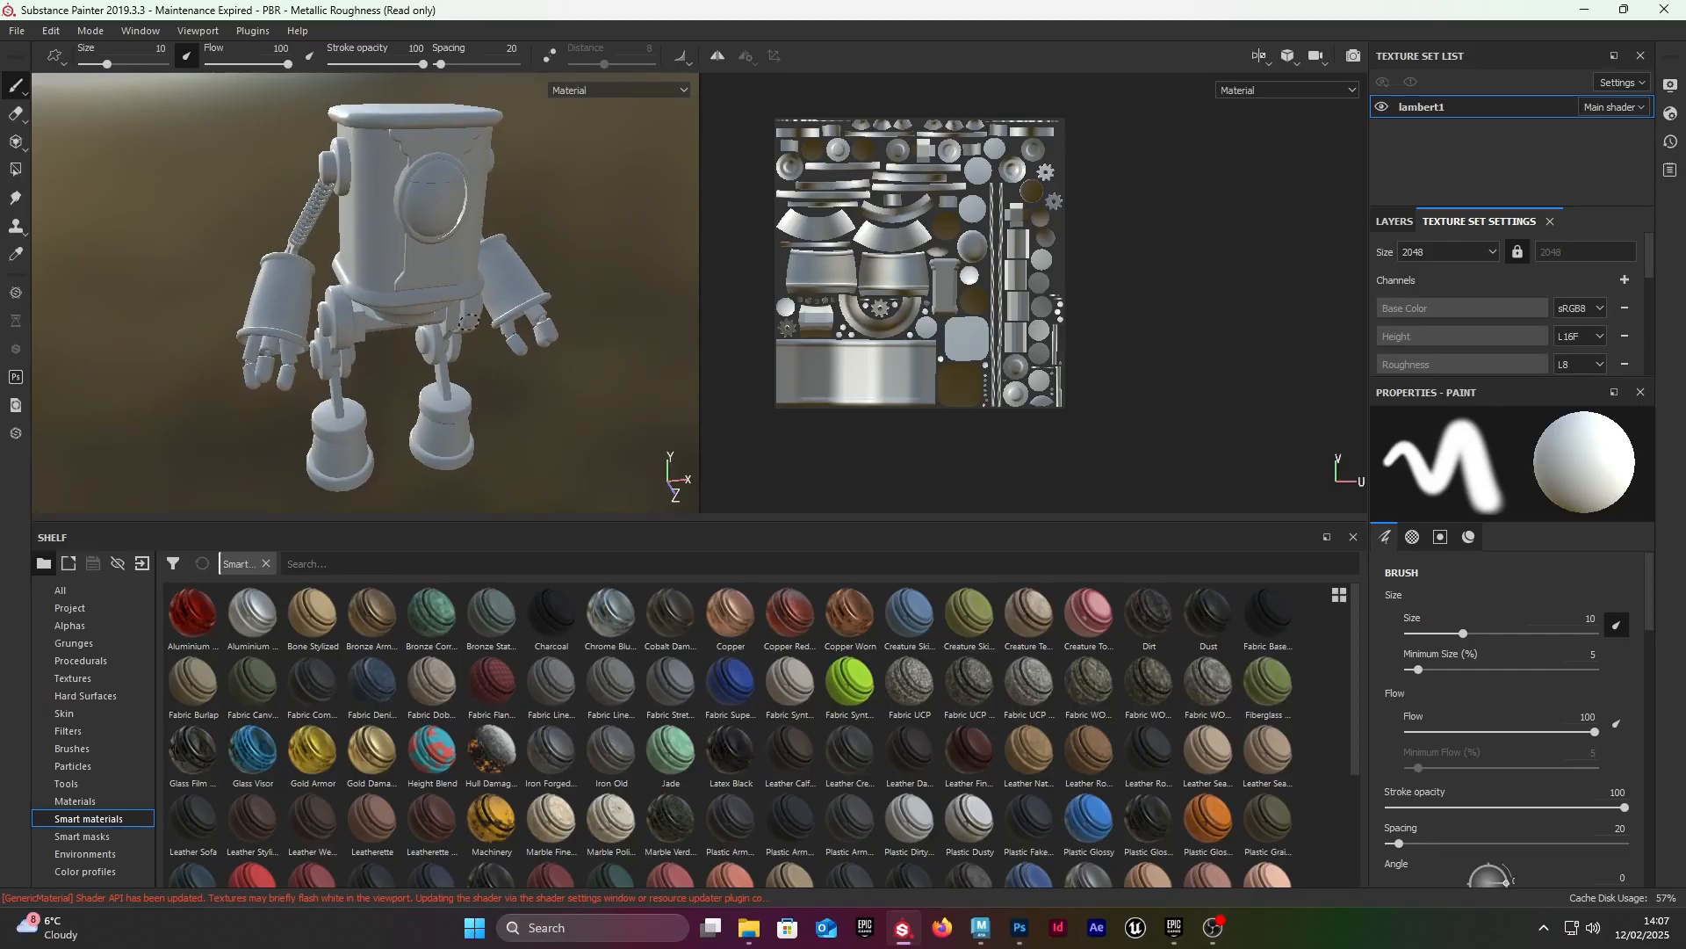
pyautogui.keyDown('alt'); pyautogui.moveTo(469, 322); pyautogui.dragTo(423, 283); pyautogui.keyUp('alt')
pyautogui.keyDown('alt'); pyautogui.moveTo(423, 283); pyautogui.dragTo(479, 294, button='right'); pyautogui.keyUp('alt')
pyautogui.keyDown('alt'); pyautogui.moveTo(387, 290); pyautogui.dragTo(289, 123); pyautogui.keyUp('alt')
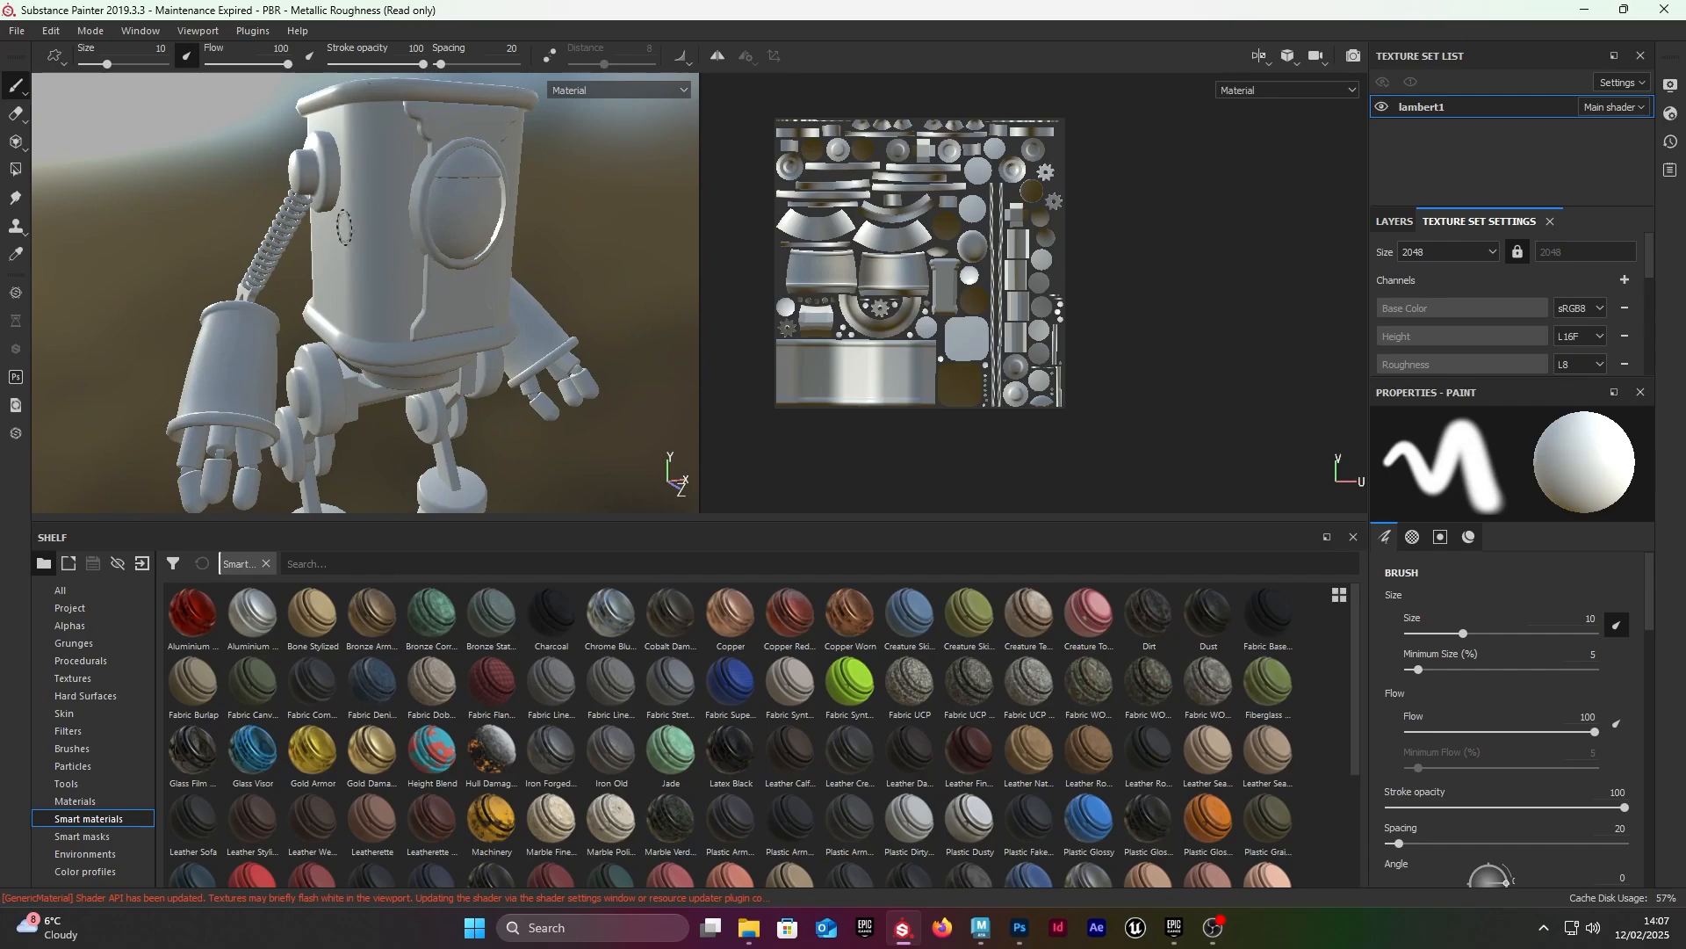
pyautogui.keyDown('alt'); pyautogui.moveTo(558, 342); pyautogui.dragTo(432, 286, button='right'); pyautogui.keyUp('alt')
pyautogui.keyDown('alt'); pyautogui.moveTo(432, 286); pyautogui.dragTo(393, 281); pyautogui.keyUp('alt')
pyautogui.keyDown('alt'); pyautogui.moveTo(394, 281); pyautogui.dragTo(414, 227, button='middle'); pyautogui.keyUp('alt')
pyautogui.keyDown('alt'); pyautogui.moveTo(414, 227); pyautogui.dragTo(510, 226); pyautogui.keyUp('alt')
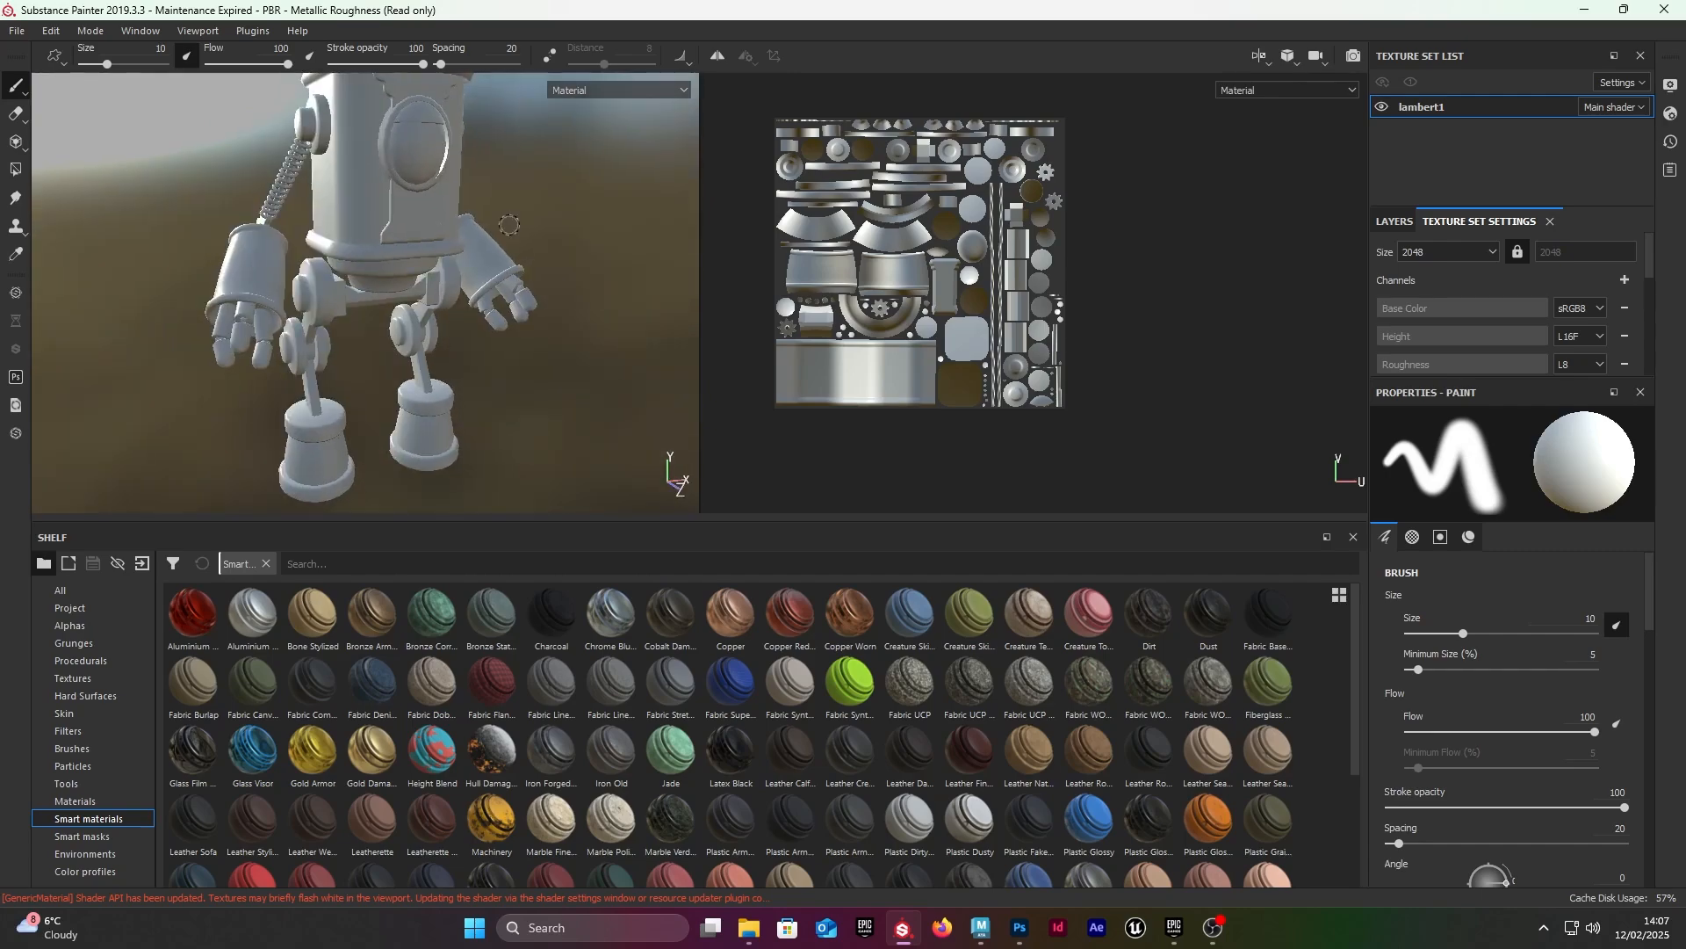
# Step: Review the mesh map baking section of the texture set settings against the robot, and return to the layer stack
pyautogui.moveTo(757, 741)
pyautogui.scroll(-5, 1469, 309)
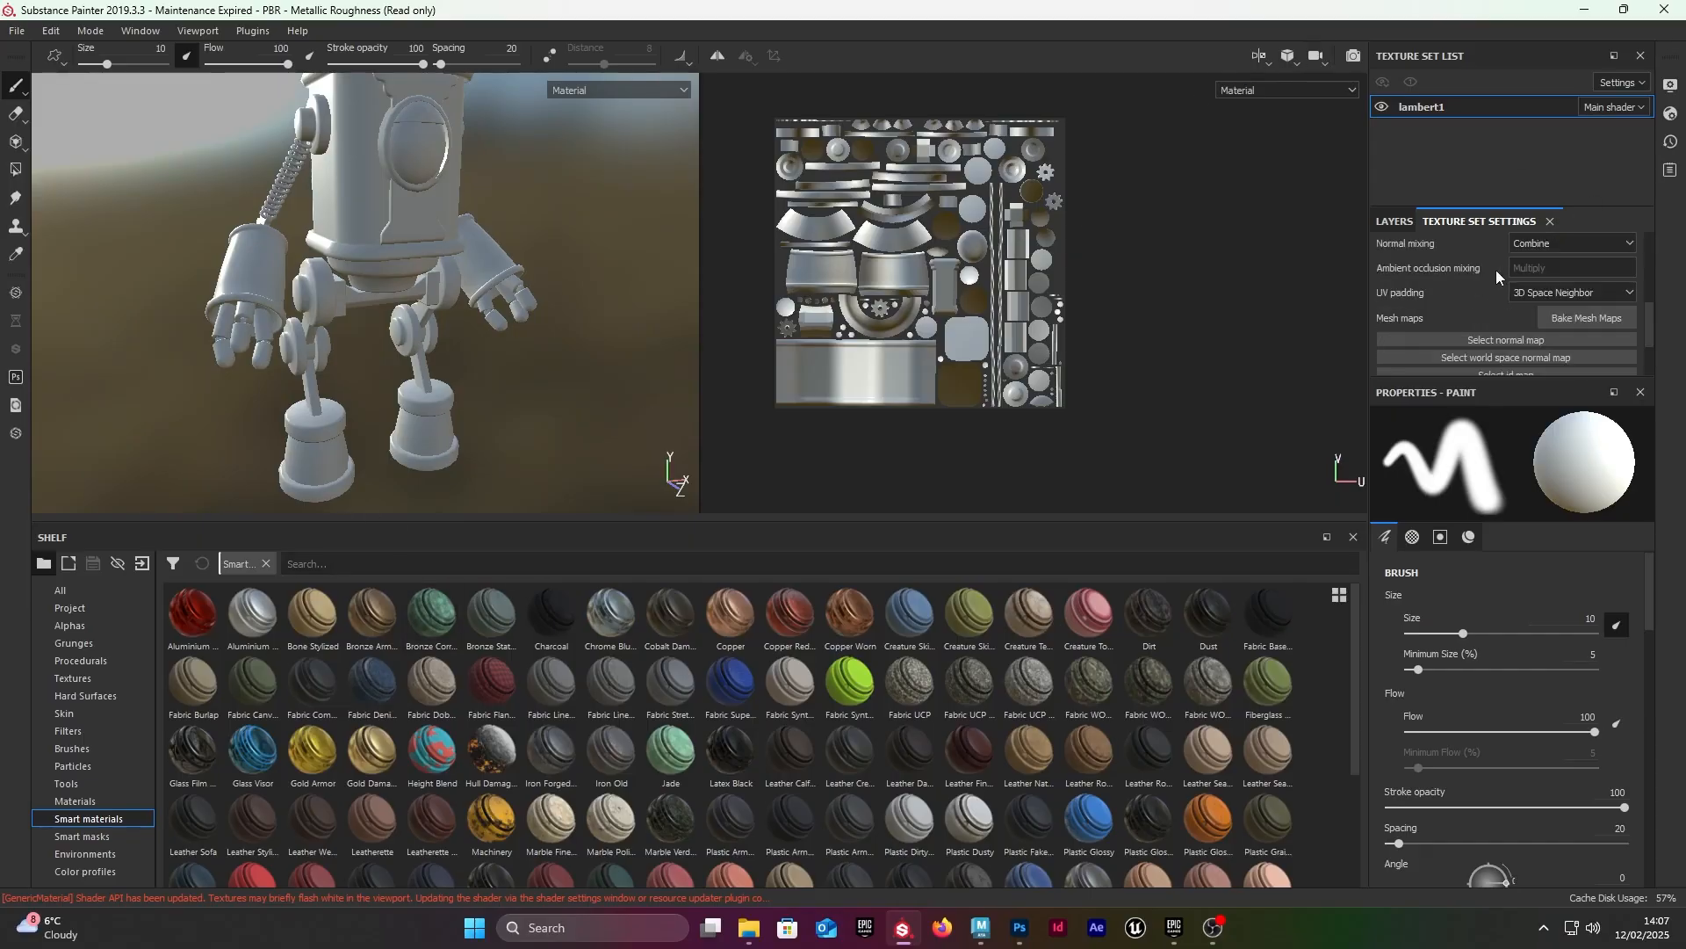
pyautogui.scroll(5, 1484, 281)
pyautogui.scroll(3, 309, 230)
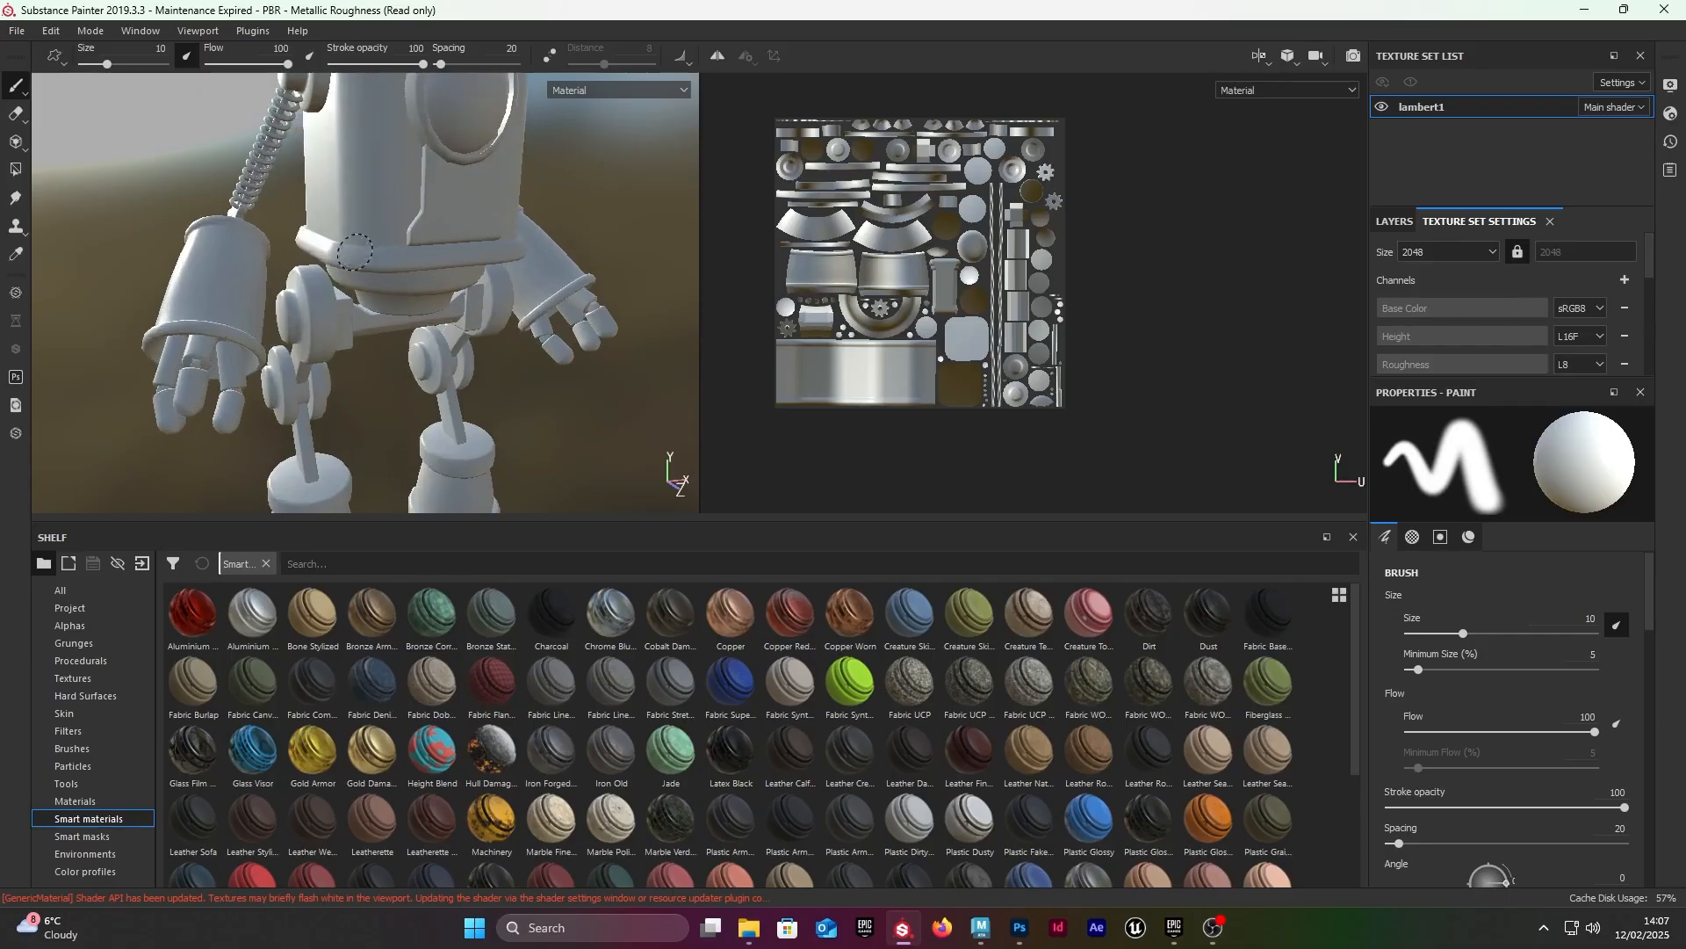
pyautogui.scroll(-5, 329, 210)
pyautogui.keyDown('alt'); pyautogui.moveTo(350, 193); pyautogui.dragTo(363, 216); pyautogui.keyUp('alt')
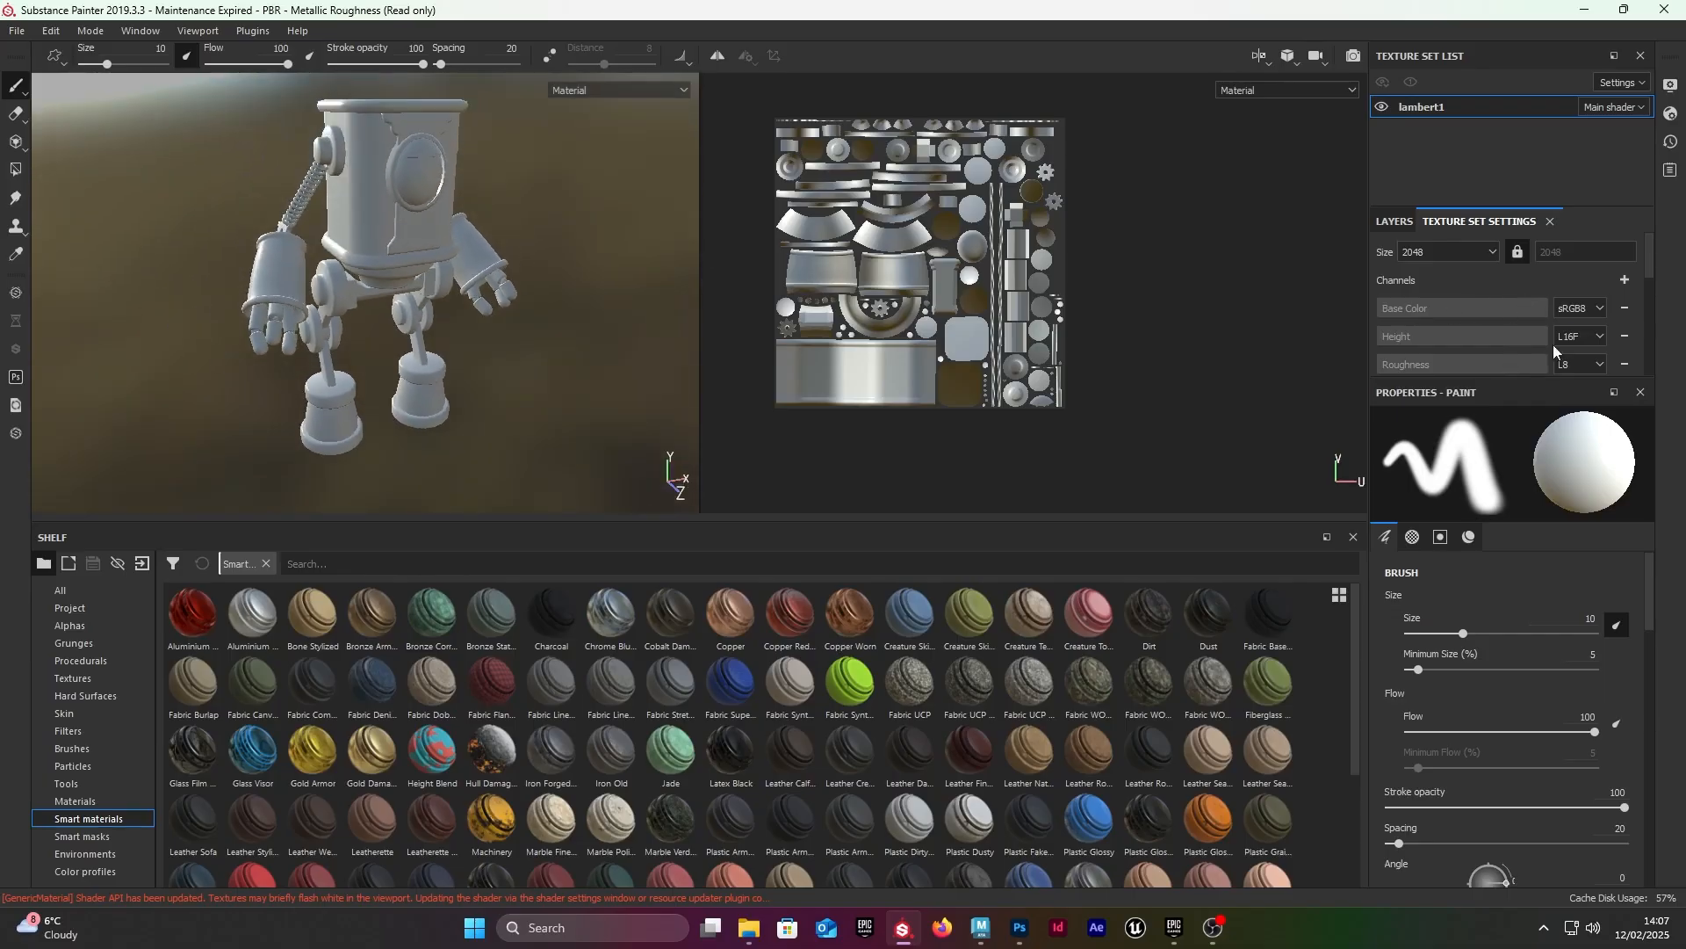
pyautogui.scroll(-7, 1528, 318)
pyautogui.scroll(7, 1564, 306)
pyautogui.click(1405, 225)
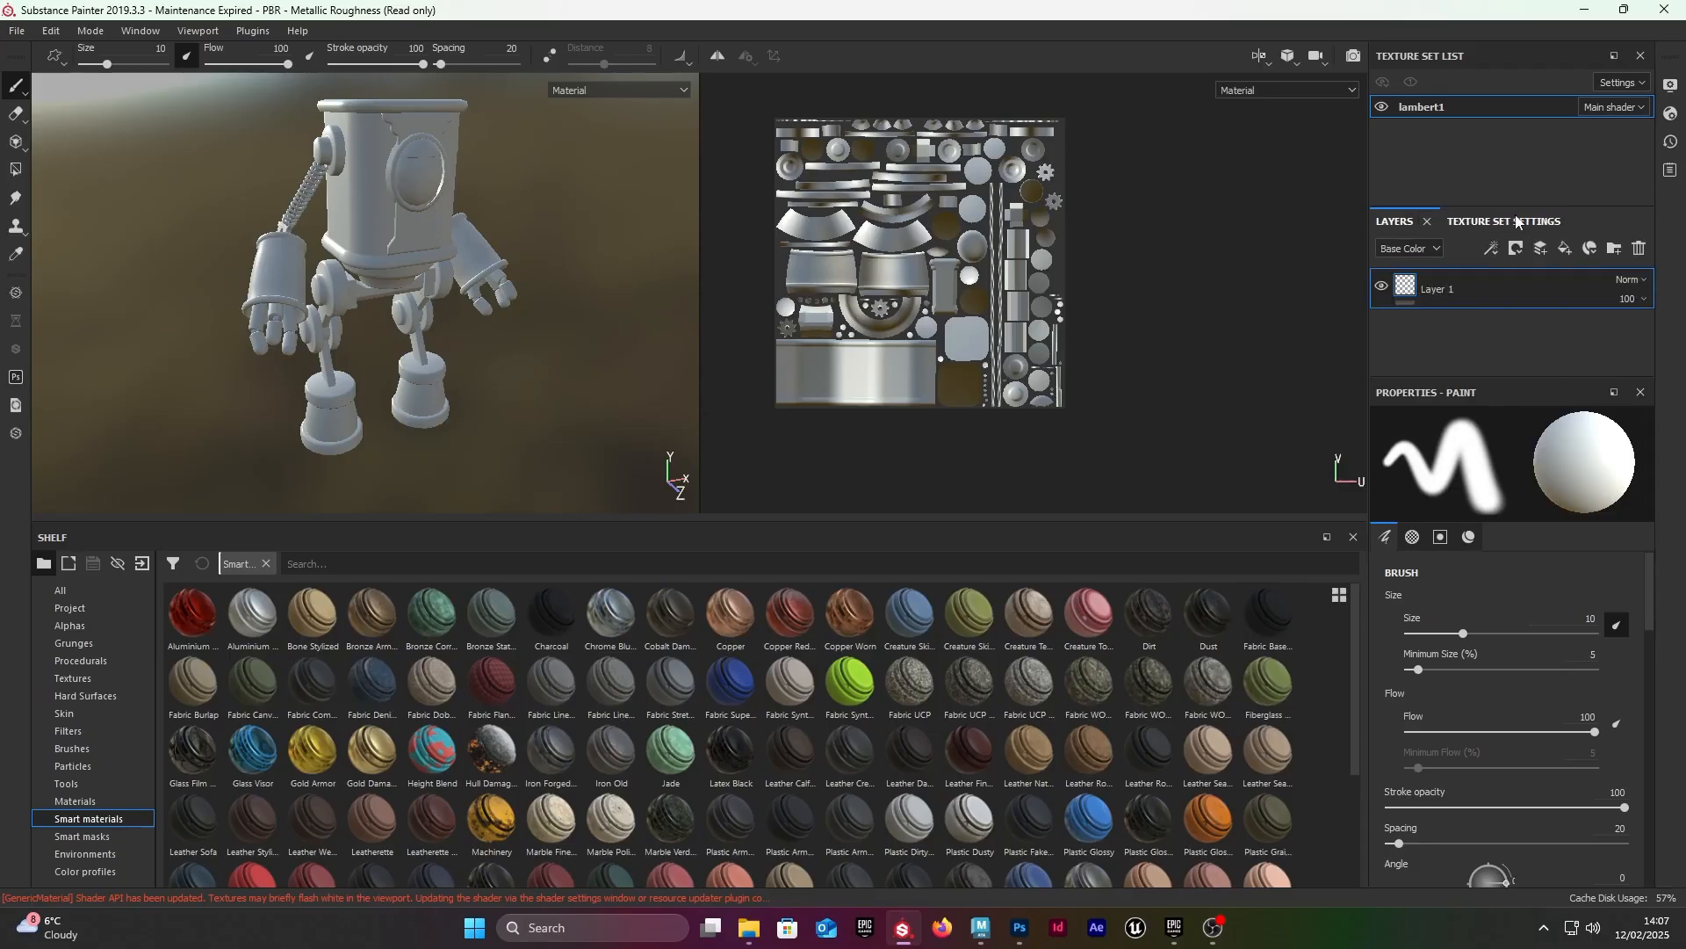
# Step: Open the mesh map baking settings for lambert1 and set the output size to 2048
pyautogui.click(1473, 224)
pyautogui.scroll(-7, 1536, 298)
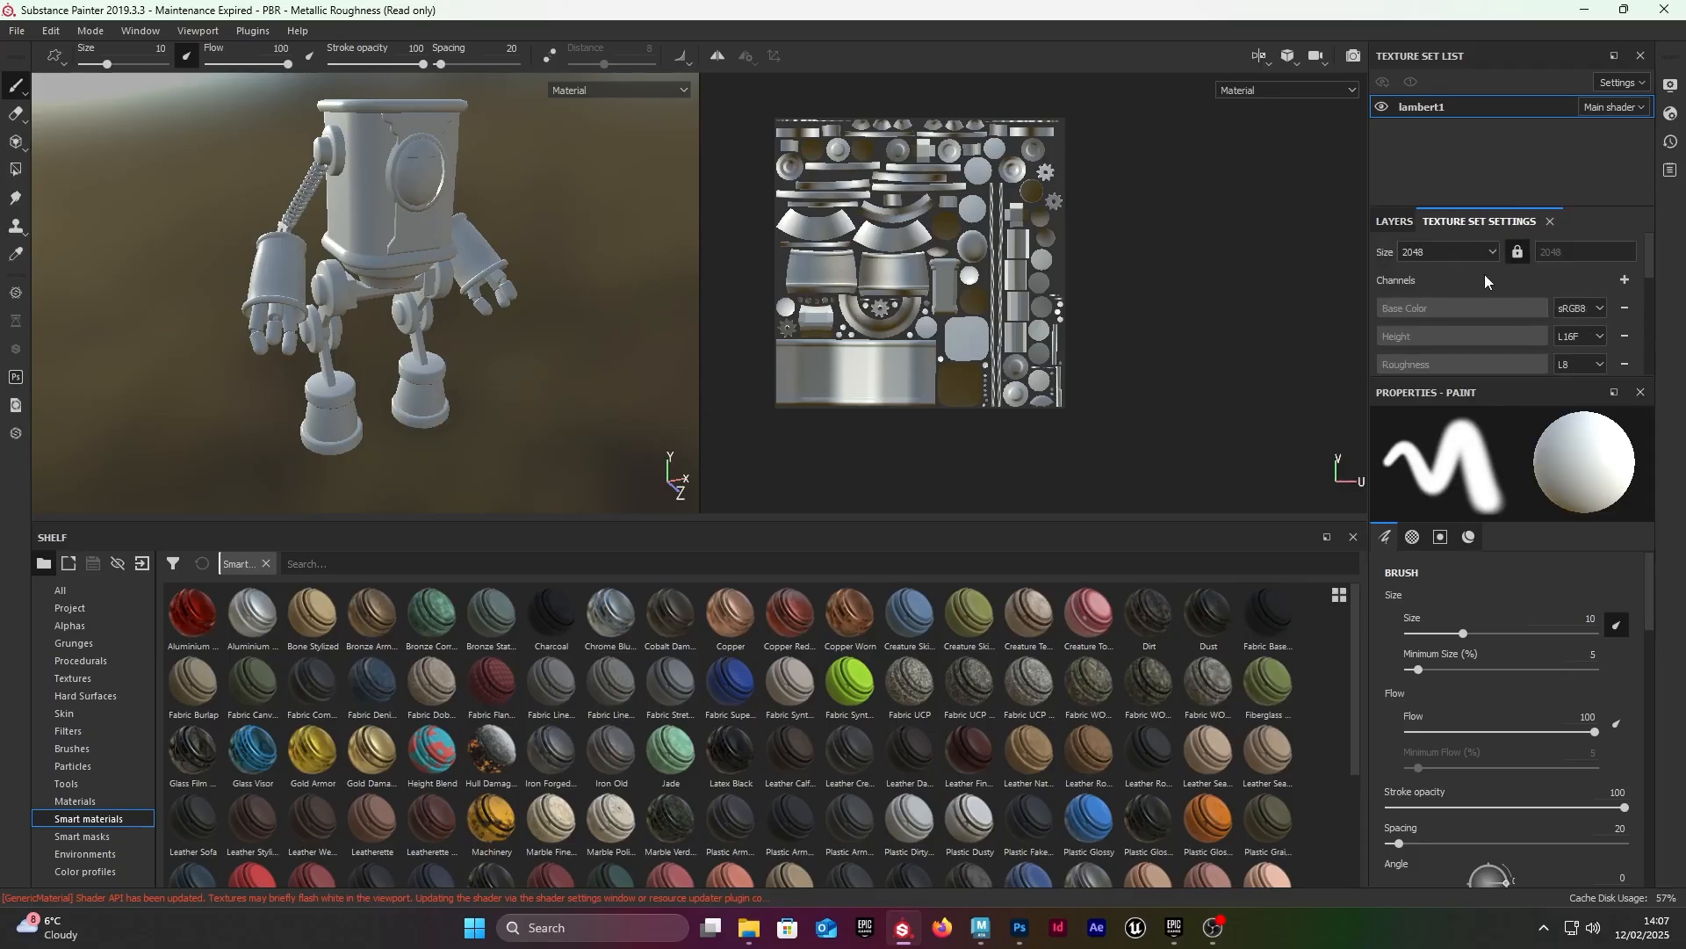
pyautogui.click(1595, 237)
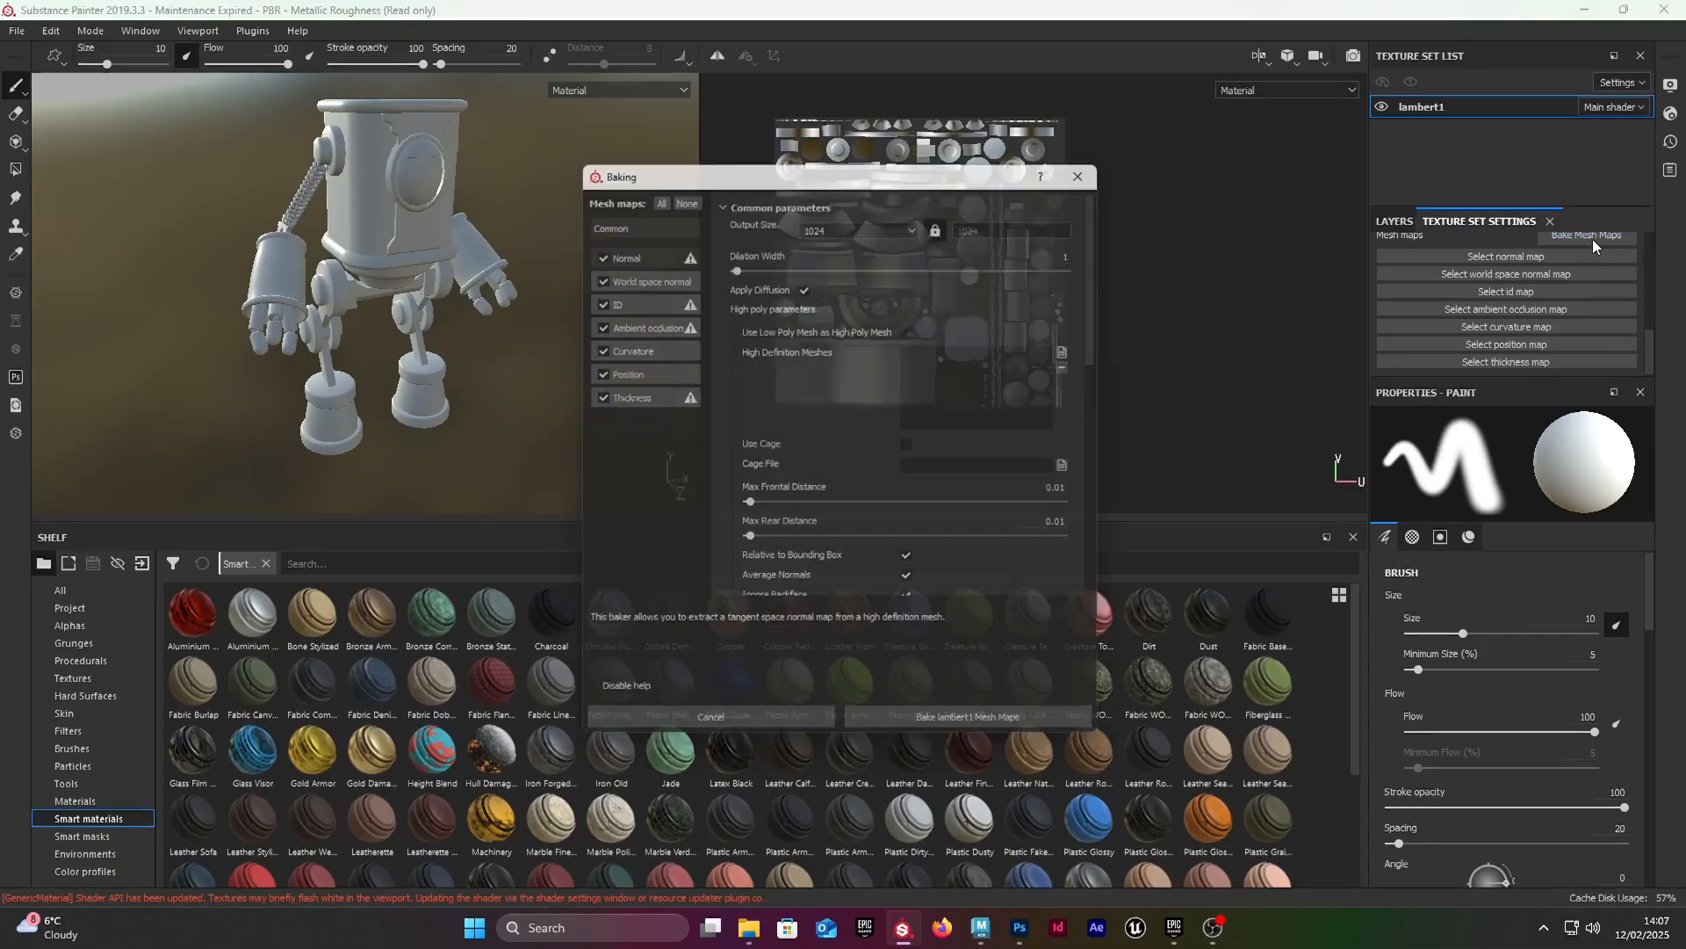
pyautogui.click(867, 223)
pyautogui.click(814, 308)
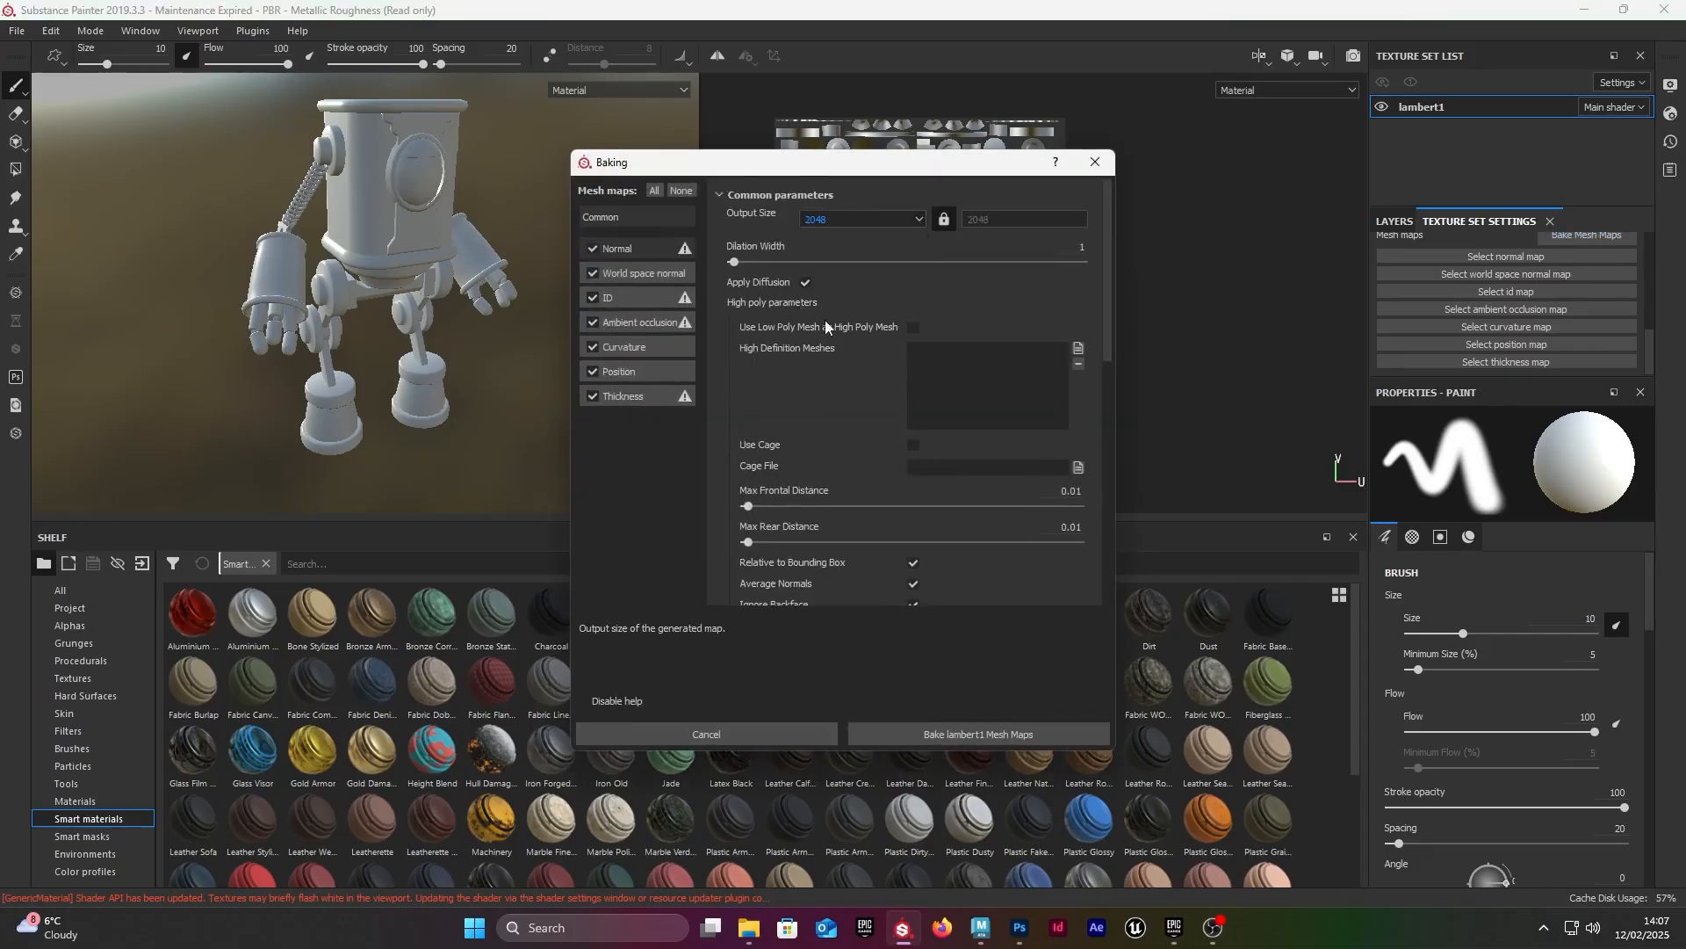
# Step: Set the baking antialiasing to Subsampling 2x2 and leave the match method on Always
pyautogui.scroll(-5, 843, 395)
pyautogui.click(972, 364)
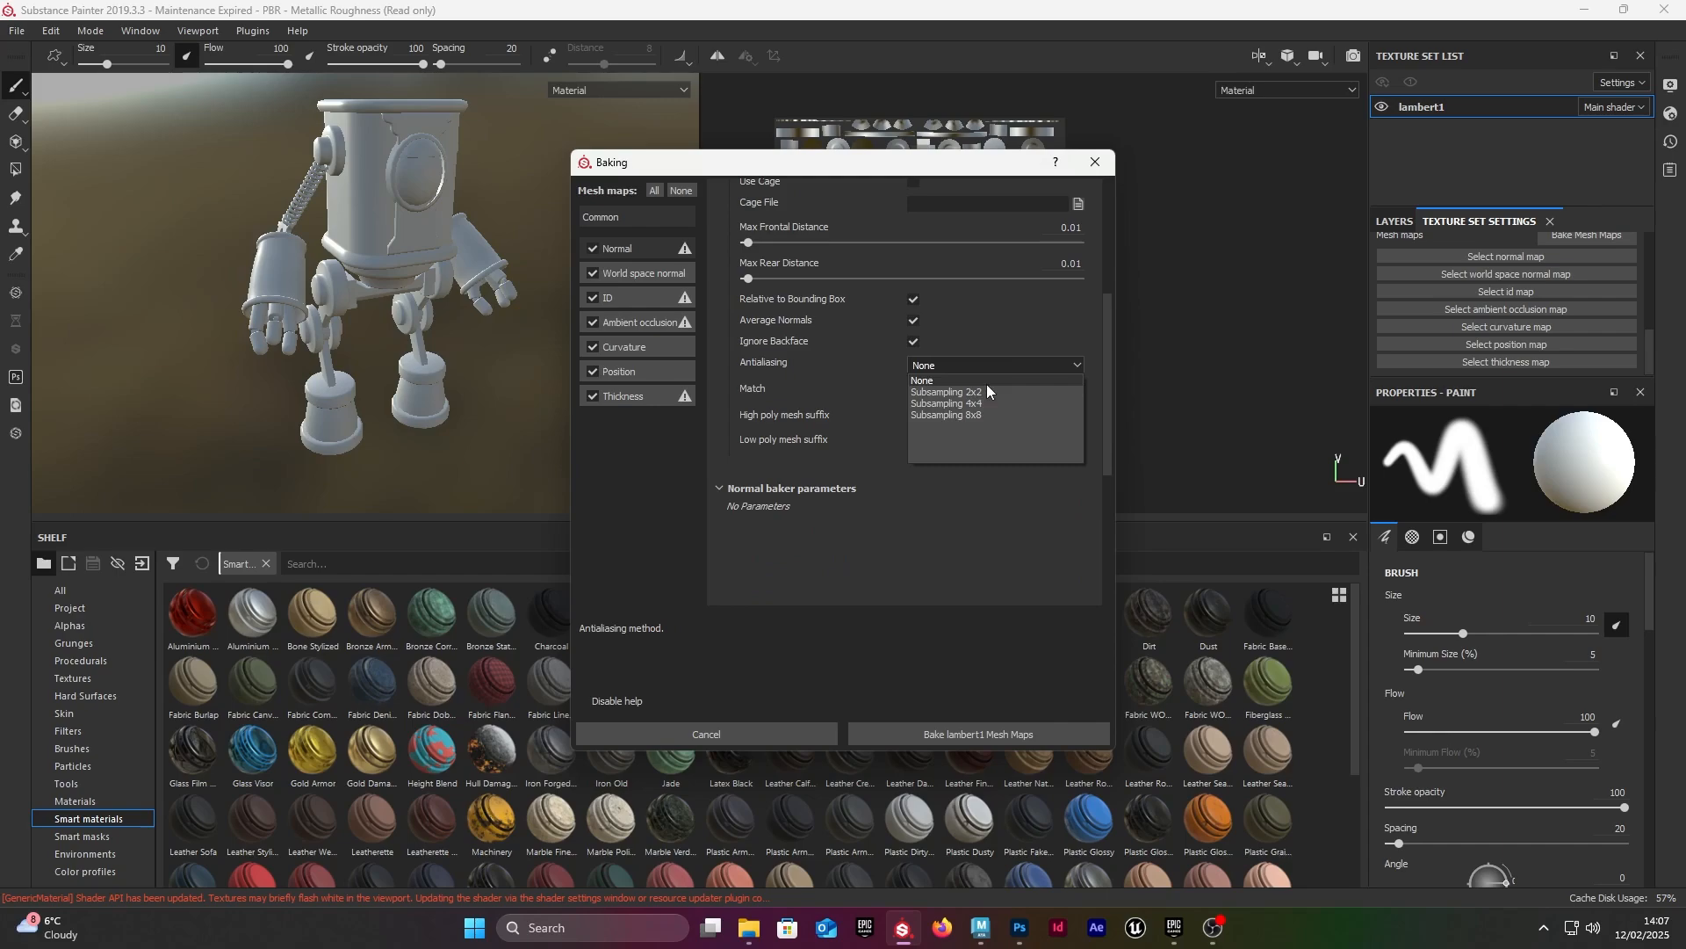
pyautogui.click(987, 391)
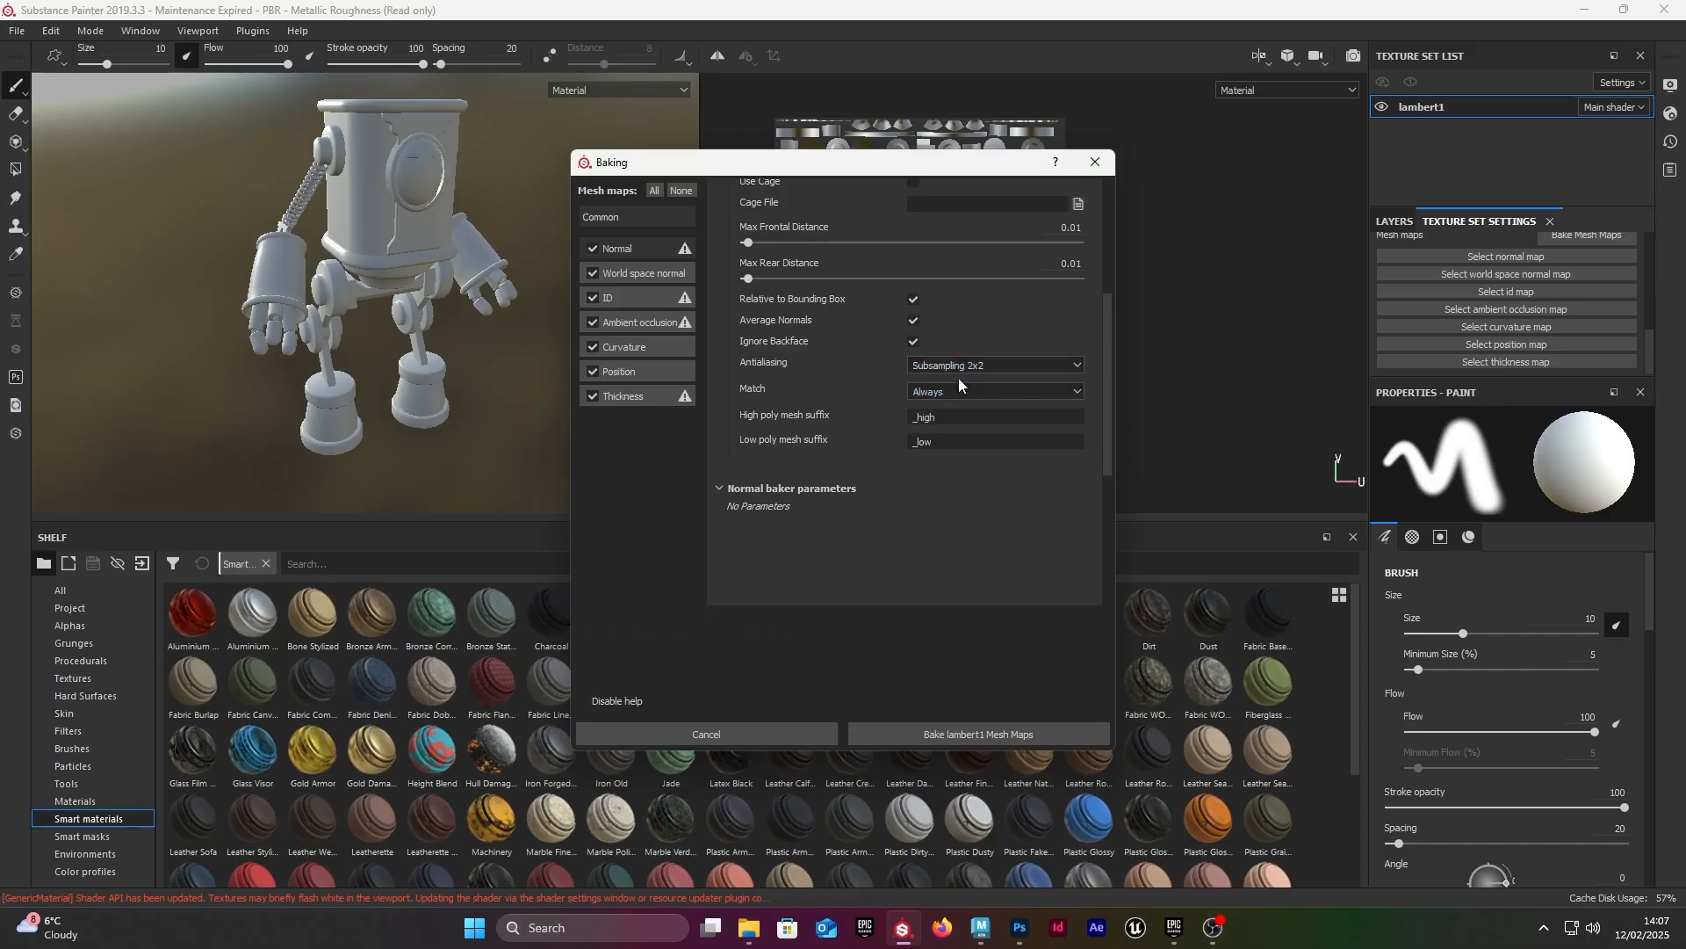
pyautogui.click(1021, 363)
pyautogui.click(986, 363)
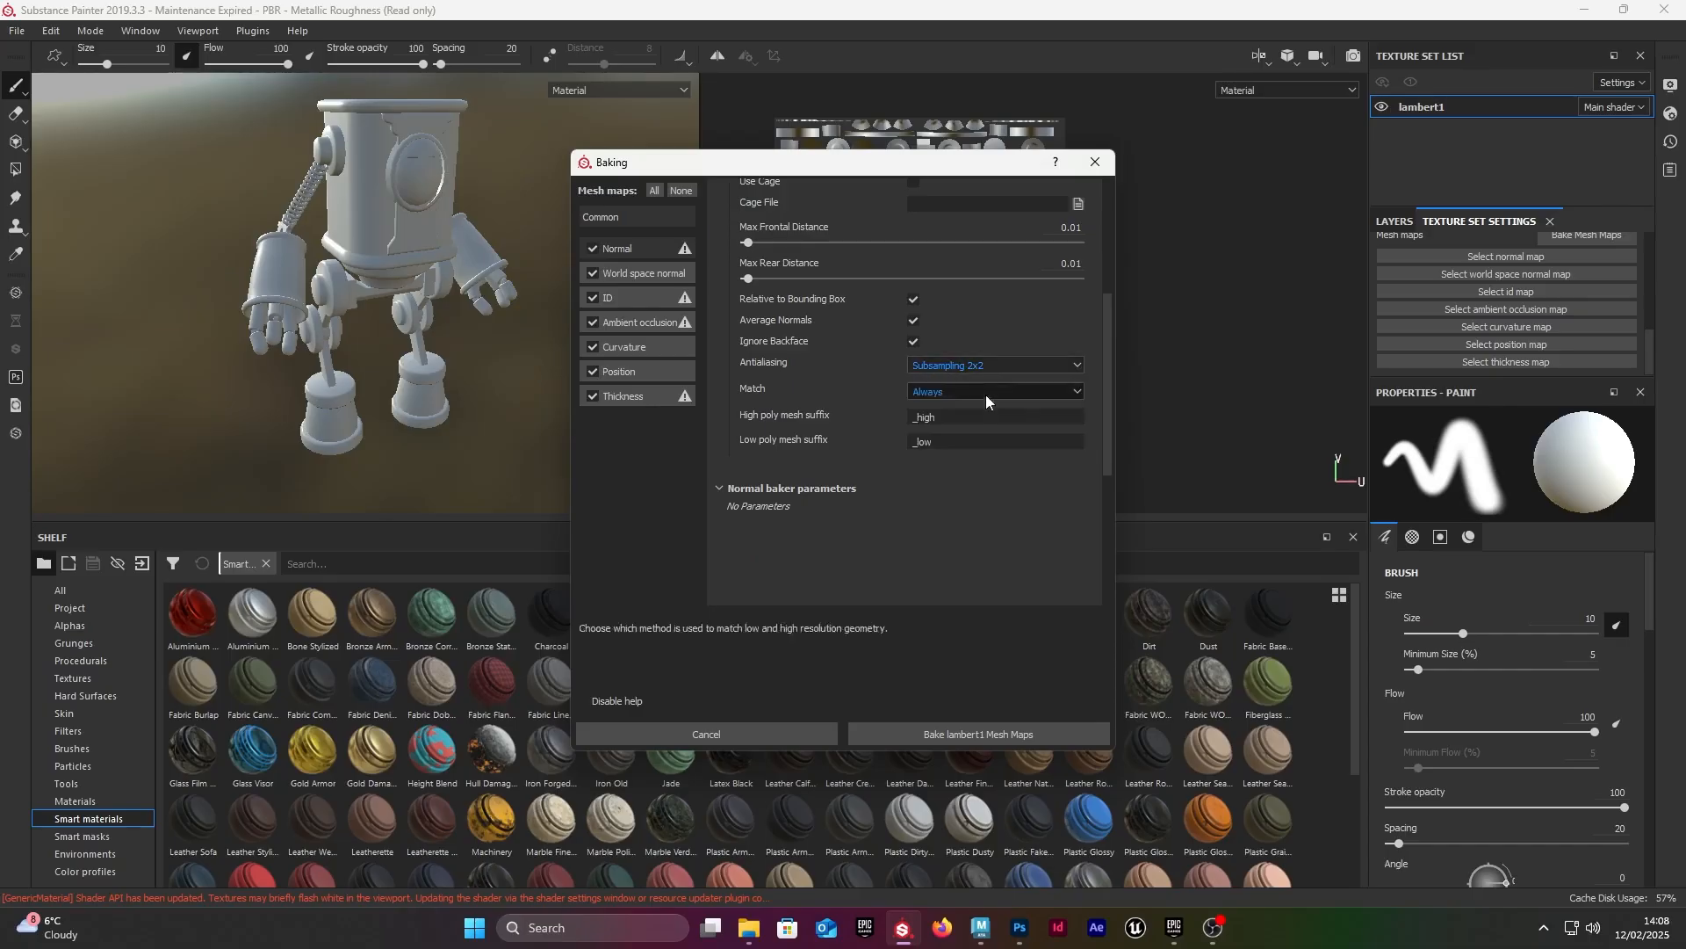
# Step: Review the common and normal baker parameters, bake all lambert1 mesh maps, and dismiss the baking report
pyautogui.scroll(4, 920, 373)
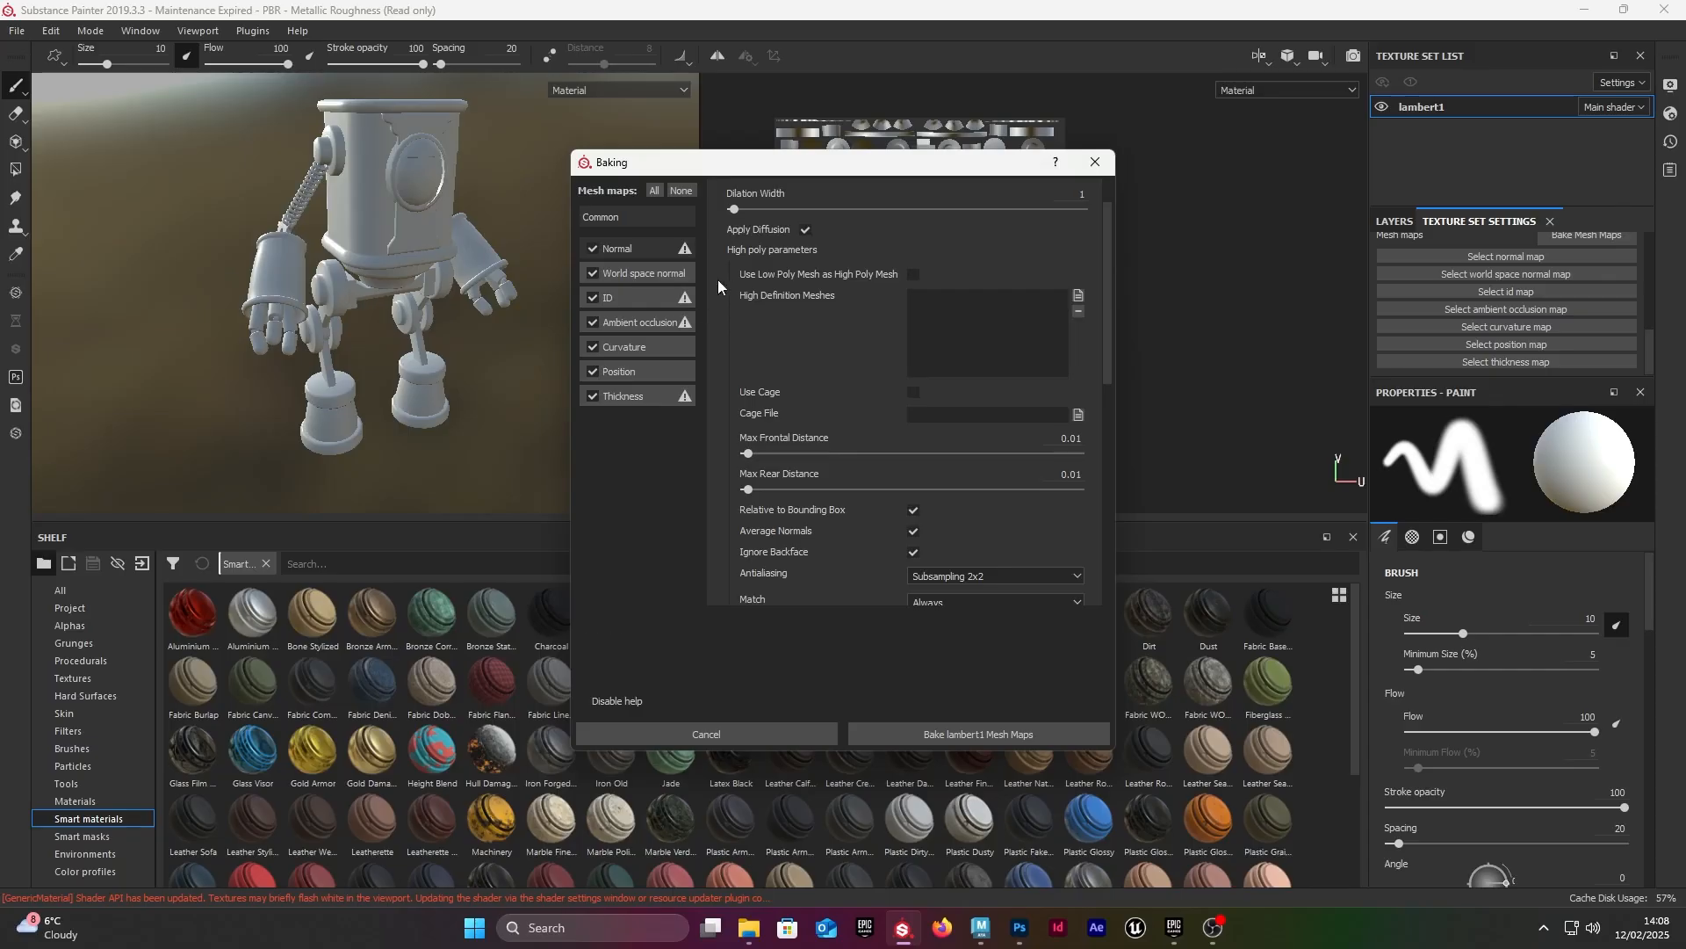
pyautogui.click(652, 302)
pyautogui.click(642, 252)
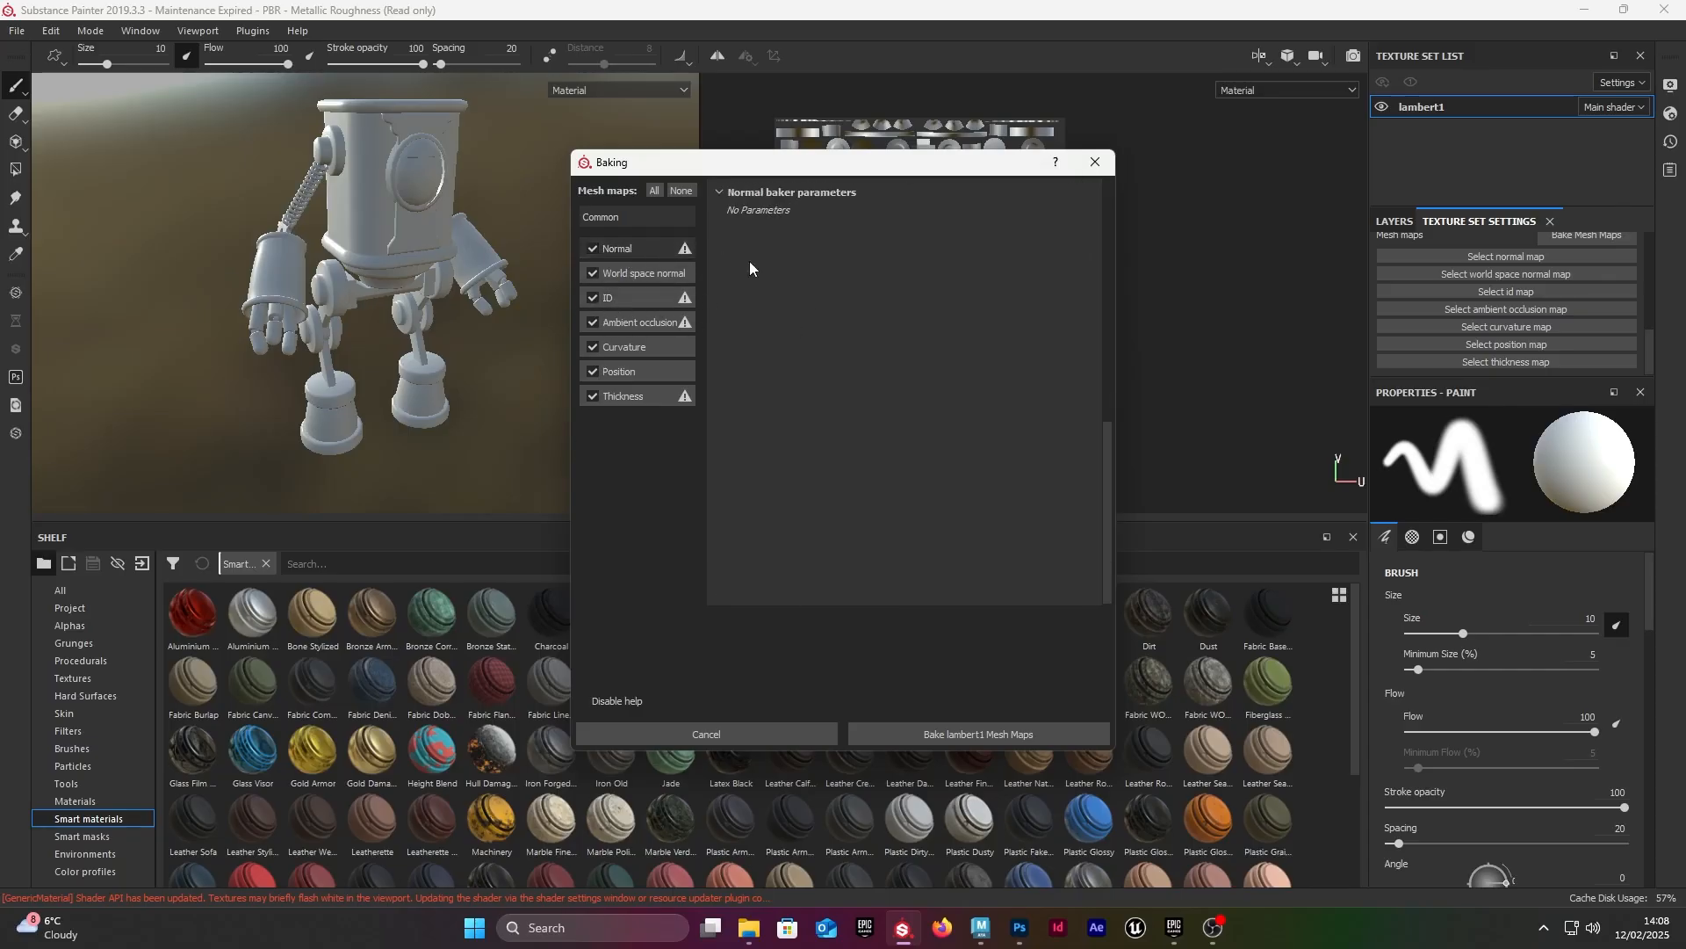
pyautogui.click(640, 216)
pyautogui.click(629, 248)
pyautogui.click(632, 215)
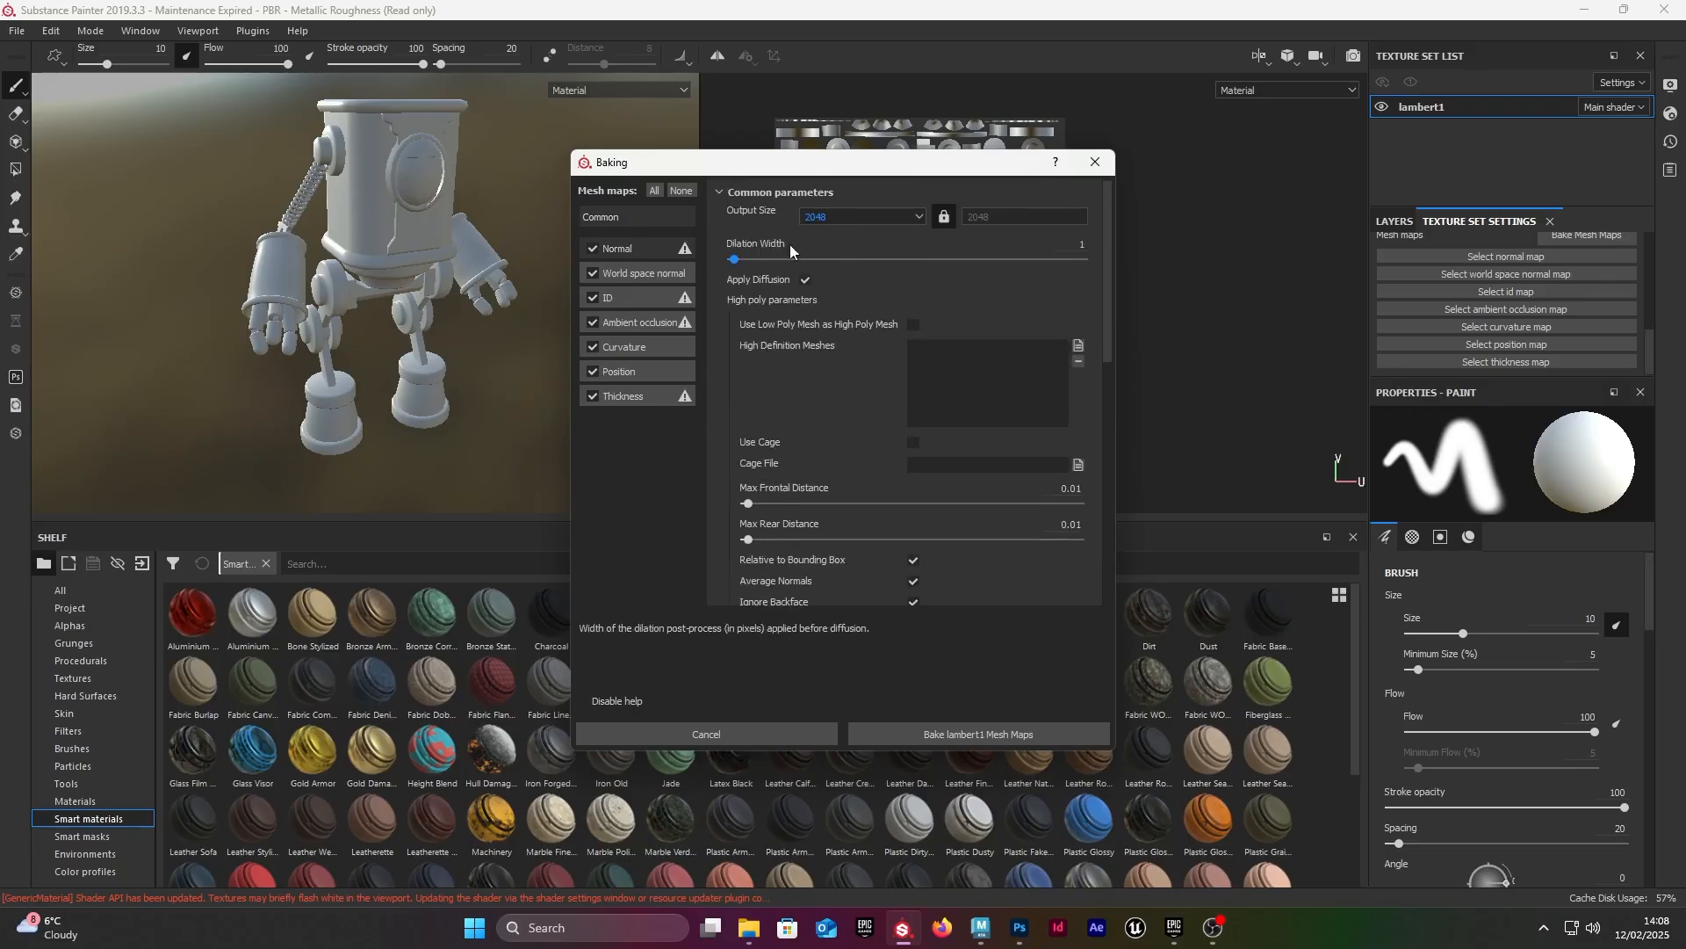
pyautogui.scroll(-5, 887, 295)
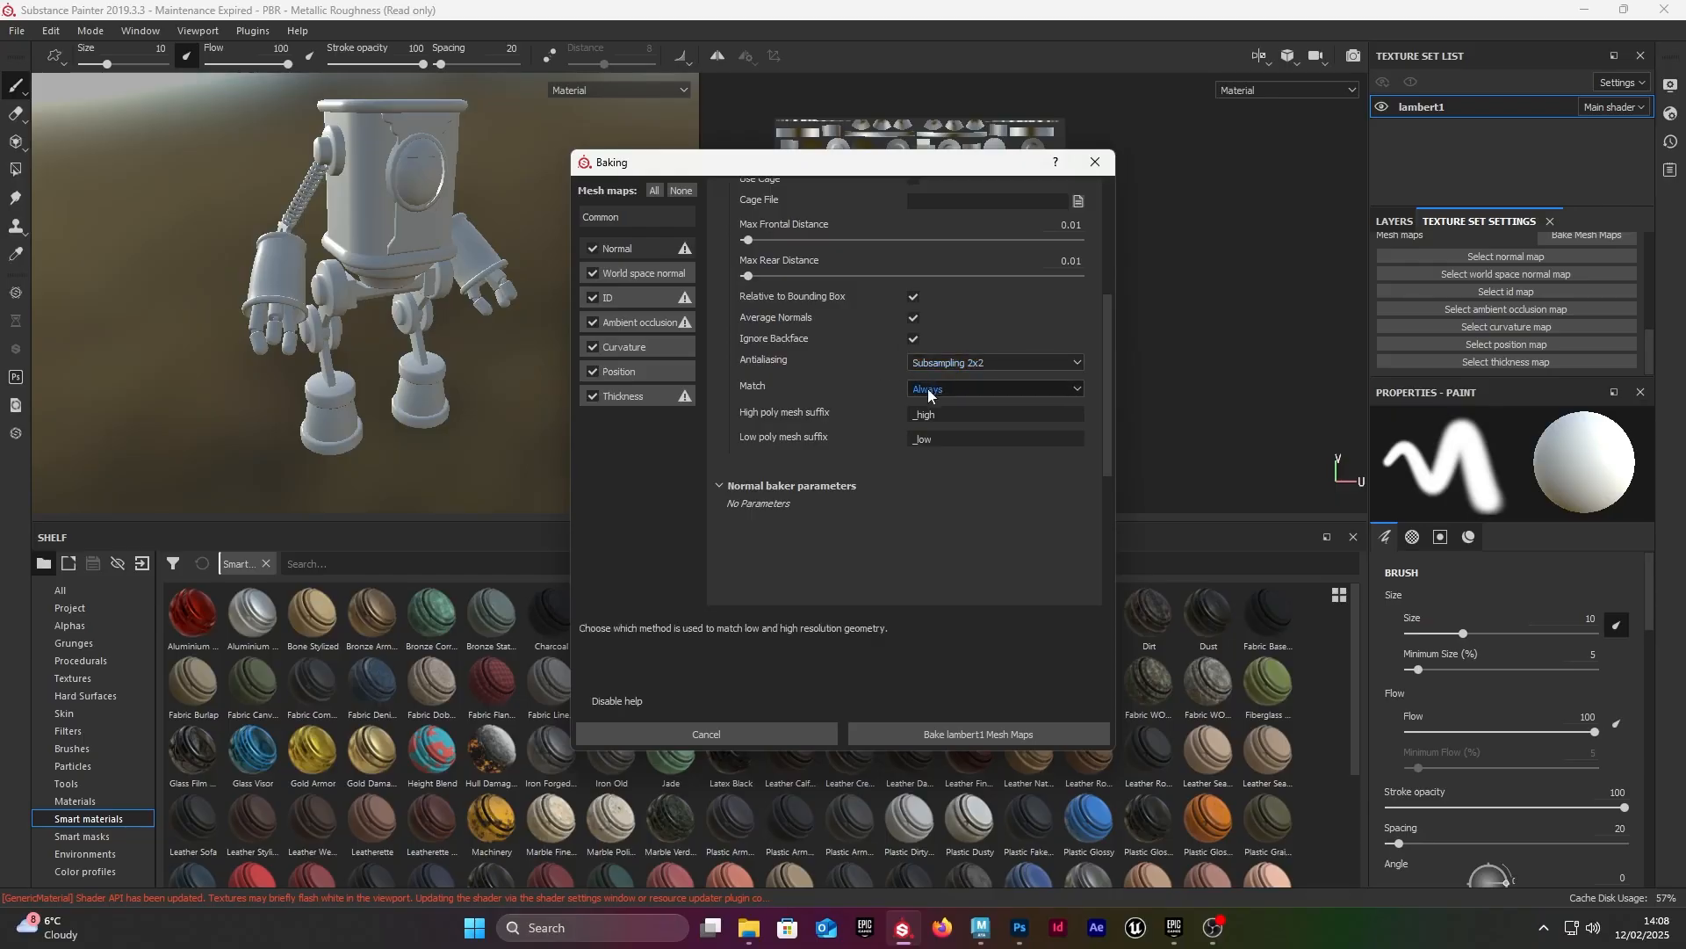
pyautogui.click(1007, 736)
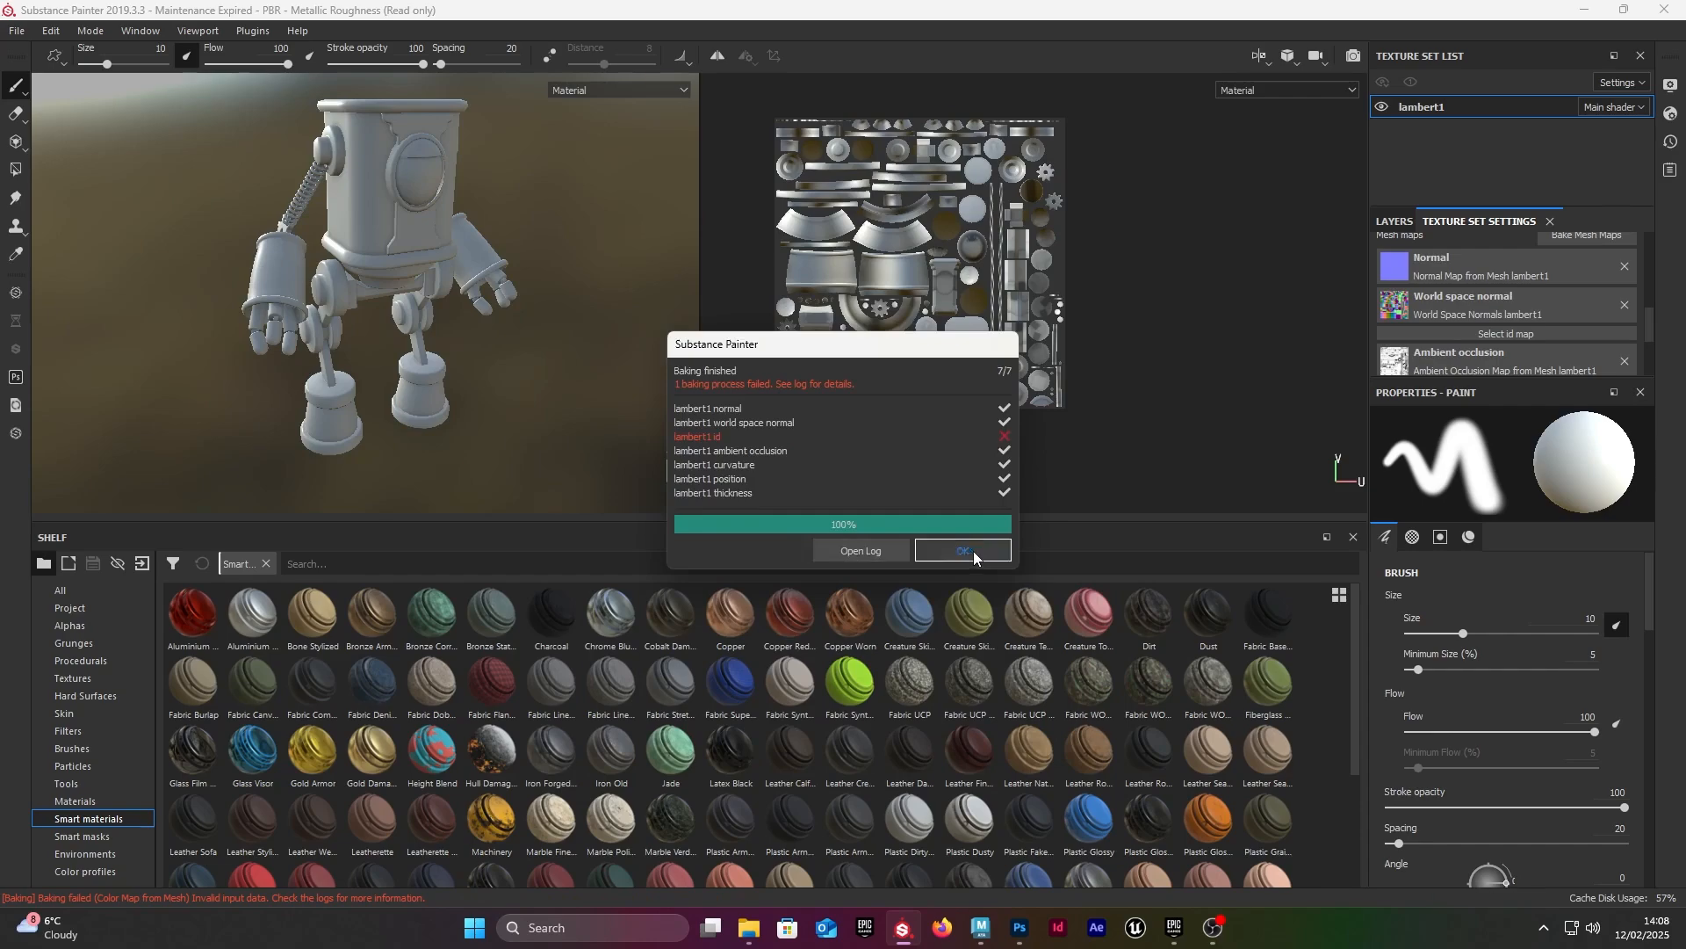
pyautogui.click(967, 552)
# Step: Apply the Plastic Glossy Stained smart material to the whole robot
pyautogui.keyDown('alt'); pyautogui.moveTo(381, 280); pyautogui.dragTo(555, 276, button='right'); pyautogui.keyUp('alt')
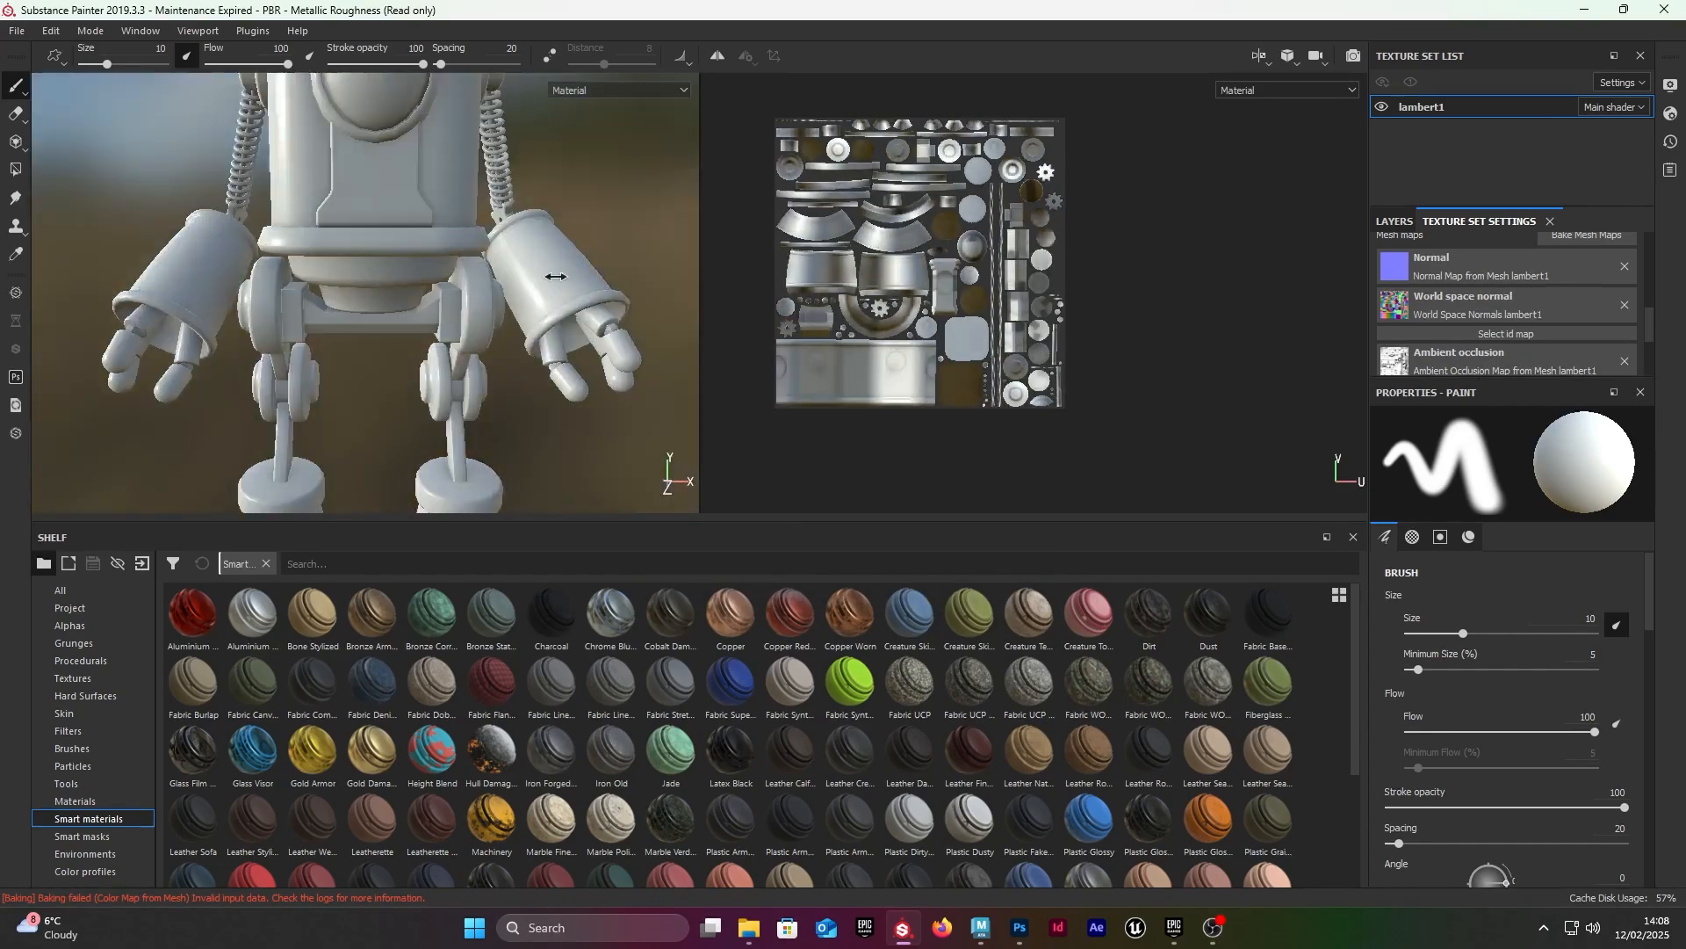
pyautogui.keyDown('alt'); pyautogui.moveTo(555, 276); pyautogui.dragTo(422, 334); pyautogui.keyUp('alt')
pyautogui.scroll(5, 369, 378)
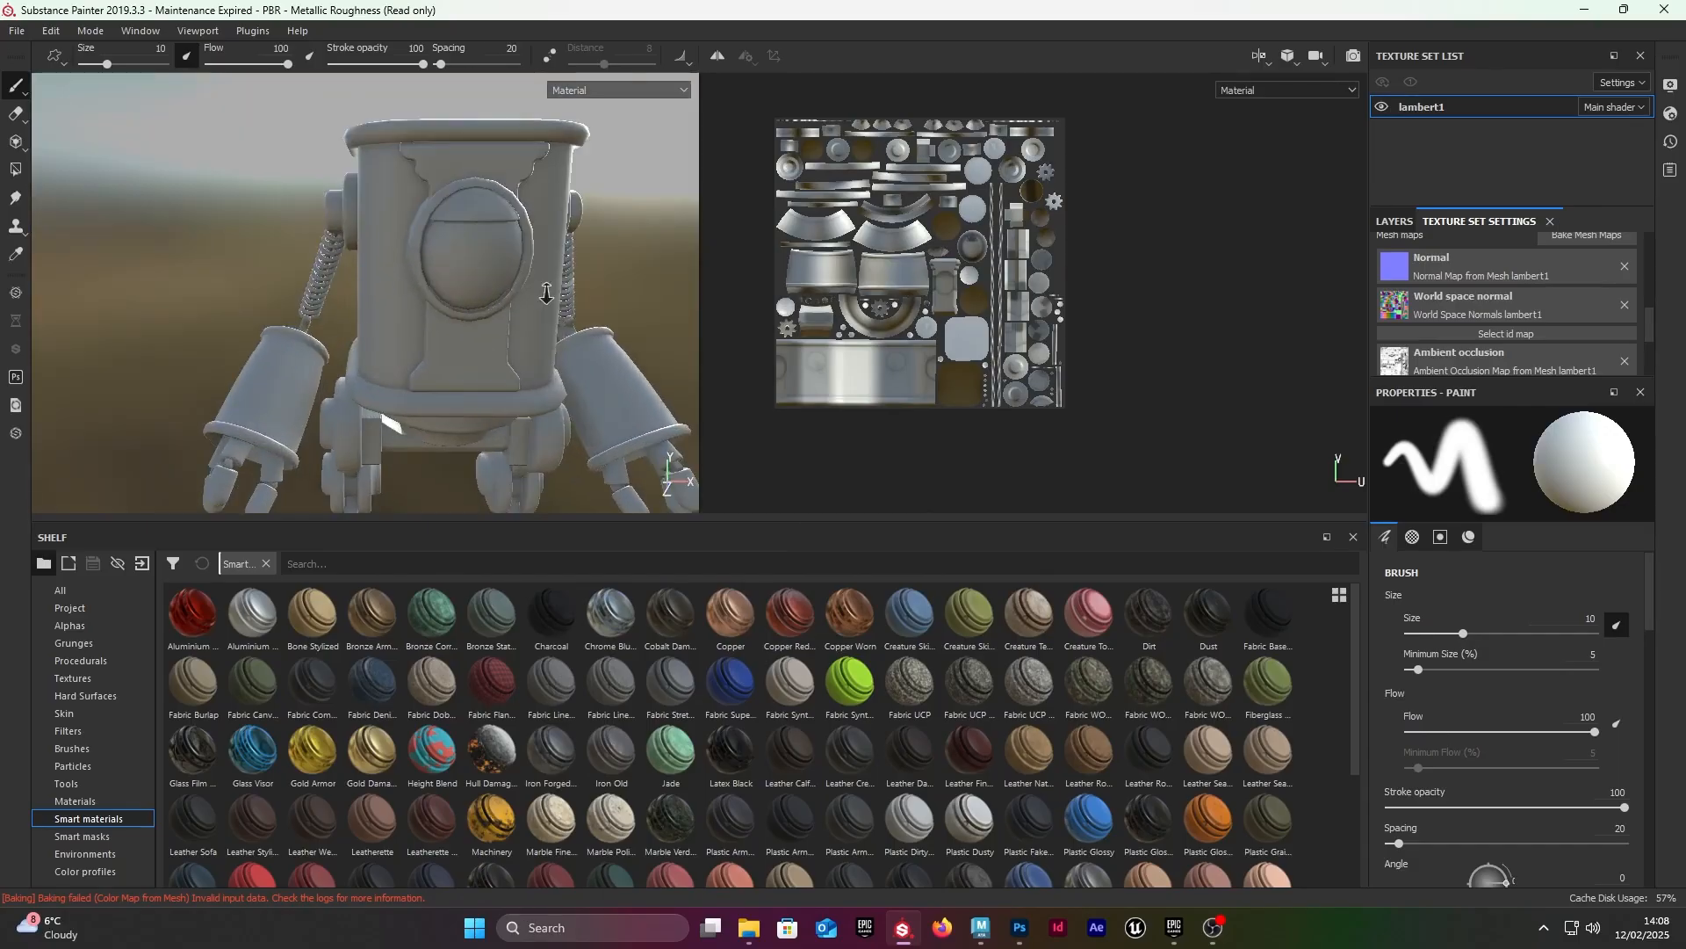
pyautogui.scroll(3, 336, 416)
pyautogui.keyDown('alt'); pyautogui.moveTo(337, 415); pyautogui.dragTo(615, 368); pyautogui.keyUp('alt')
pyautogui.scroll(-3, 1481, 291)
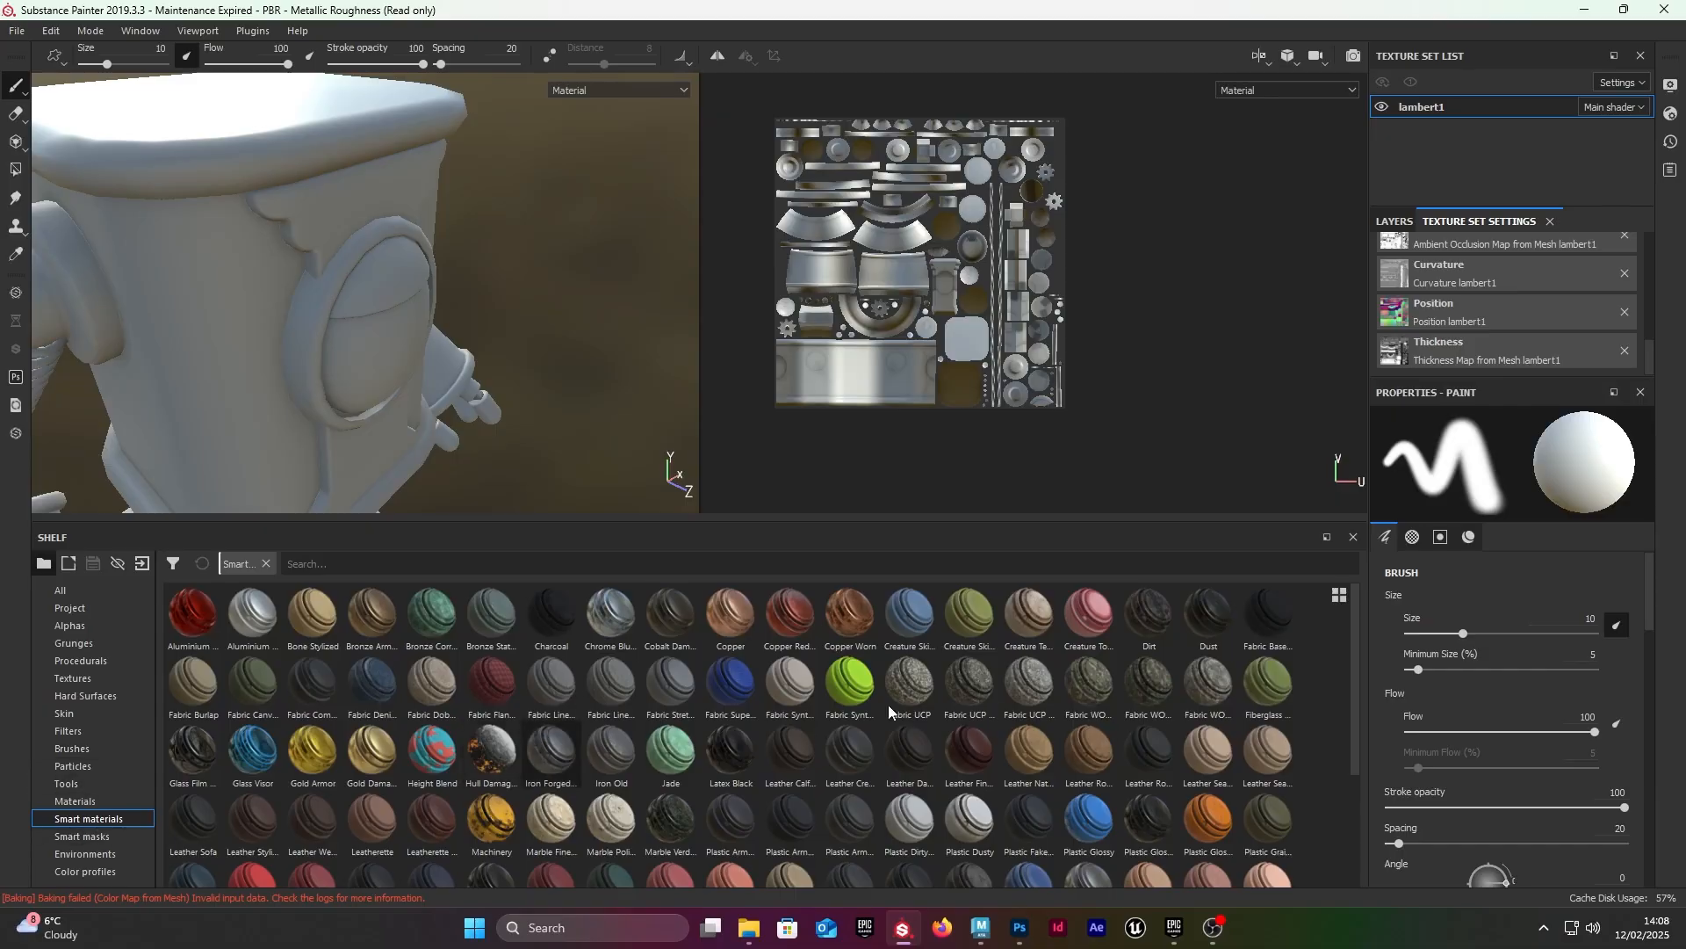
pyautogui.moveTo(1211, 824); pyautogui.dragTo(340, 314)
# Step: Examine the stained orange plastic on the robot's body, arms, legs and feet from several angles
pyautogui.moveTo(299, 304); pyautogui.dragTo(377, 340)
pyautogui.keyDown('alt'); pyautogui.moveTo(377, 341); pyautogui.dragTo(351, 180, button='middle'); pyautogui.keyUp('alt')
pyautogui.keyDown('alt'); pyautogui.moveTo(352, 180); pyautogui.dragTo(391, 186, button='right'); pyautogui.keyUp('alt')
pyautogui.keyDown('shift'); pyautogui.moveTo(391, 187); pyautogui.dragTo(632, 196, button='right'); pyautogui.keyUp('shift')
pyautogui.keyDown('alt'); pyautogui.moveTo(527, 198); pyautogui.dragTo(492, 307, button='middle'); pyautogui.keyUp('alt')
pyautogui.keyDown('alt'); pyautogui.moveTo(491, 307); pyautogui.dragTo(381, 379); pyautogui.keyUp('alt')
pyautogui.keyDown('alt'); pyautogui.moveTo(381, 378); pyautogui.dragTo(290, 334, button='right'); pyautogui.keyUp('alt')
pyautogui.keyDown('alt'); pyautogui.moveTo(290, 334); pyautogui.dragTo(351, 299); pyautogui.keyUp('alt')
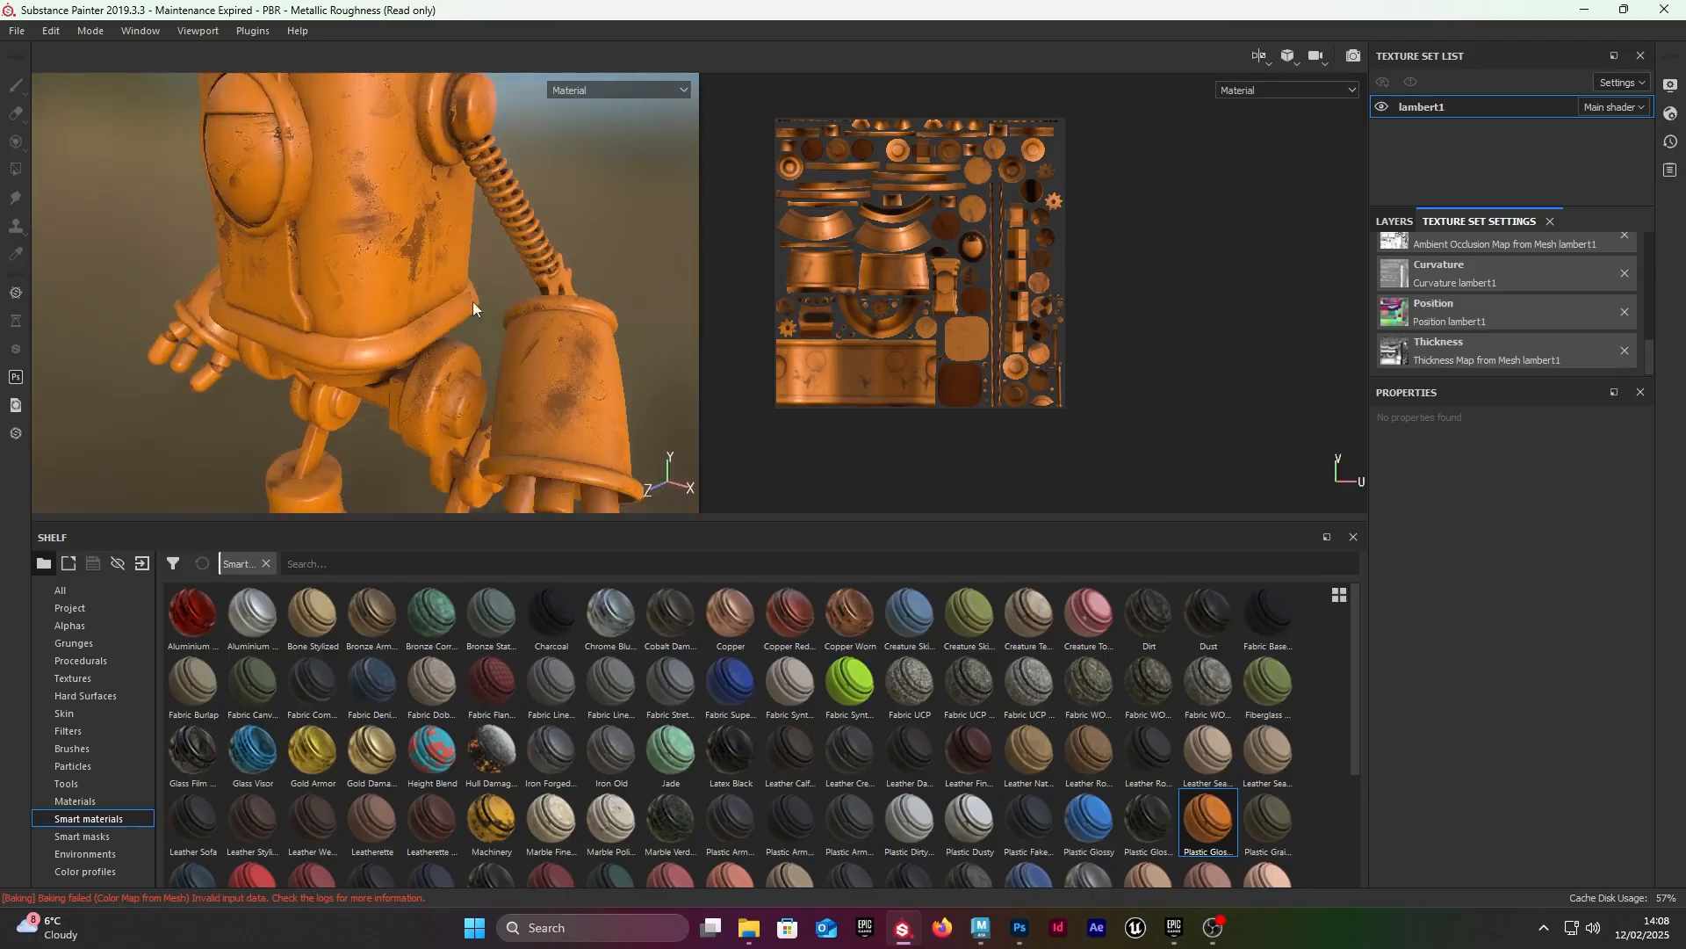
pyautogui.keyDown('alt'); pyautogui.moveTo(351, 299); pyautogui.dragTo(387, 281, button='middle'); pyautogui.keyUp('alt')
pyautogui.keyDown('alt'); pyautogui.moveTo(387, 281); pyautogui.dragTo(422, 254); pyautogui.keyUp('alt')
pyautogui.keyDown('shift'); pyautogui.moveTo(421, 255); pyautogui.dragTo(307, 216, button='right'); pyautogui.keyUp('shift')
pyautogui.keyDown('alt'); pyautogui.moveTo(307, 216); pyautogui.dragTo(320, 255, button='middle'); pyautogui.keyUp('alt')
pyautogui.keyDown('alt'); pyautogui.moveTo(319, 255); pyautogui.dragTo(303, 285); pyautogui.keyUp('alt')
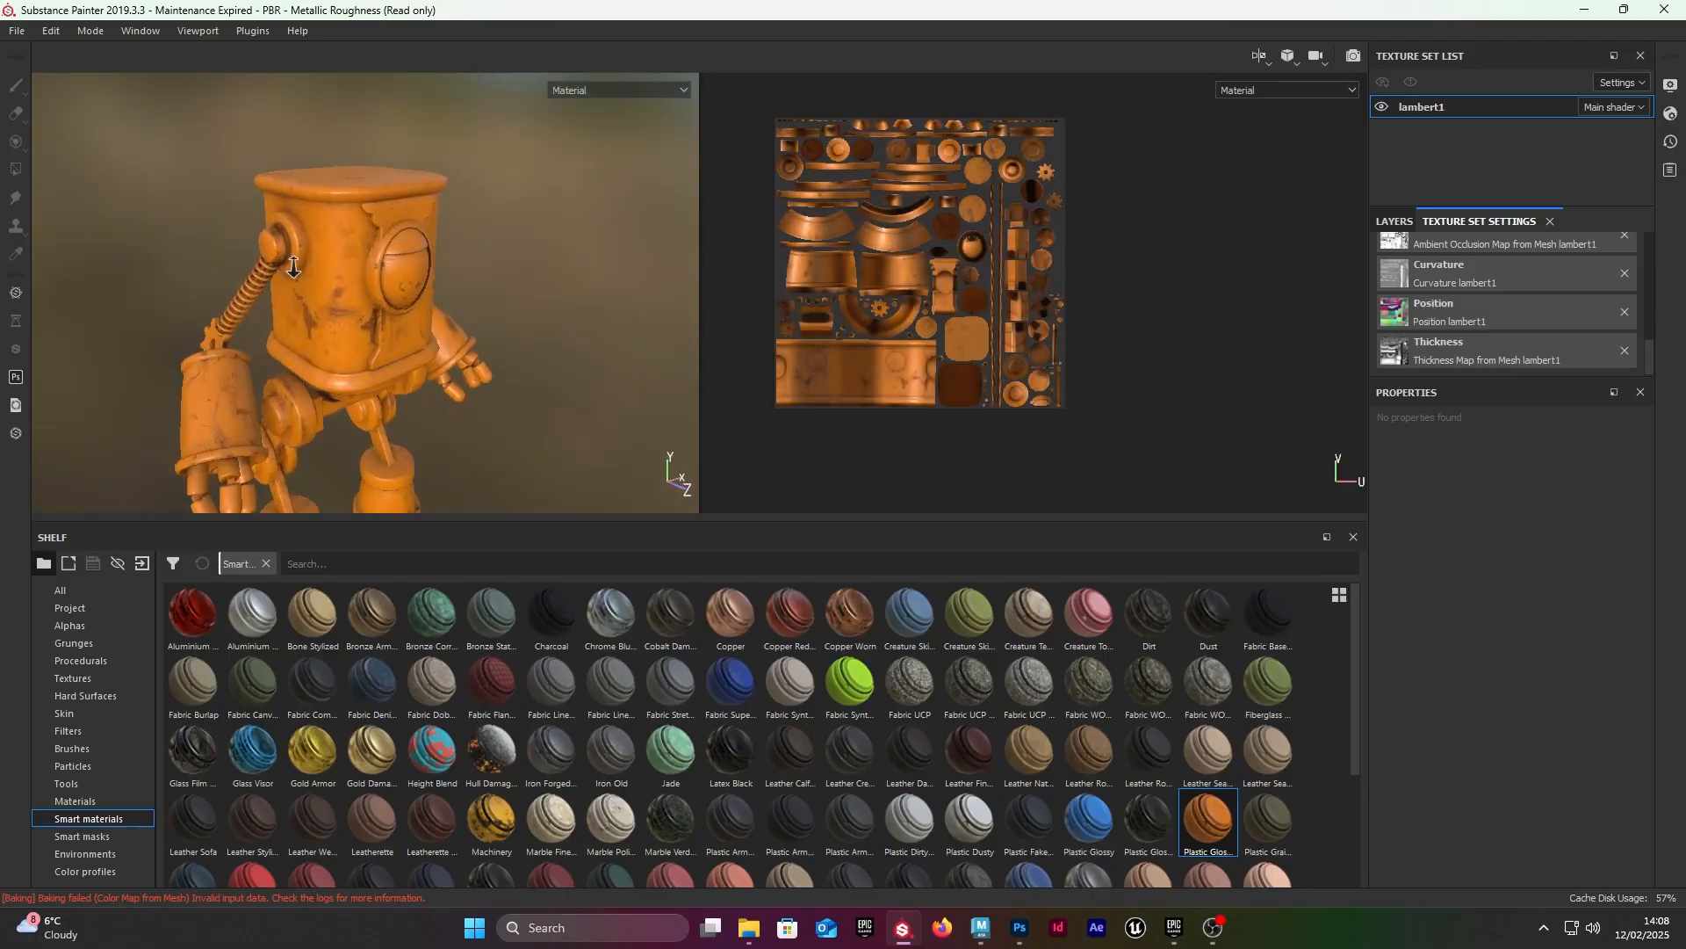
pyautogui.keyDown('alt'); pyautogui.moveTo(303, 285); pyautogui.dragTo(384, 387, button='right'); pyautogui.keyUp('alt')
pyautogui.keyDown('alt'); pyautogui.moveTo(384, 388); pyautogui.dragTo(456, 339); pyautogui.keyUp('alt')
pyautogui.keyDown('alt'); pyautogui.moveTo(457, 338); pyautogui.dragTo(413, 413, button='right'); pyautogui.keyUp('alt')
pyautogui.keyDown('alt'); pyautogui.moveTo(413, 413); pyautogui.dragTo(417, 303, button='middle'); pyautogui.keyUp('alt')
pyautogui.keyDown('alt'); pyautogui.moveTo(417, 303); pyautogui.dragTo(386, 328); pyautogui.keyUp('alt')
pyautogui.keyDown('alt'); pyautogui.moveTo(349, 350); pyautogui.dragTo(422, 136, button='middle'); pyautogui.keyUp('alt')
pyautogui.keyDown('alt'); pyautogui.moveTo(436, 222); pyautogui.dragTo(319, 282); pyautogui.keyUp('alt')
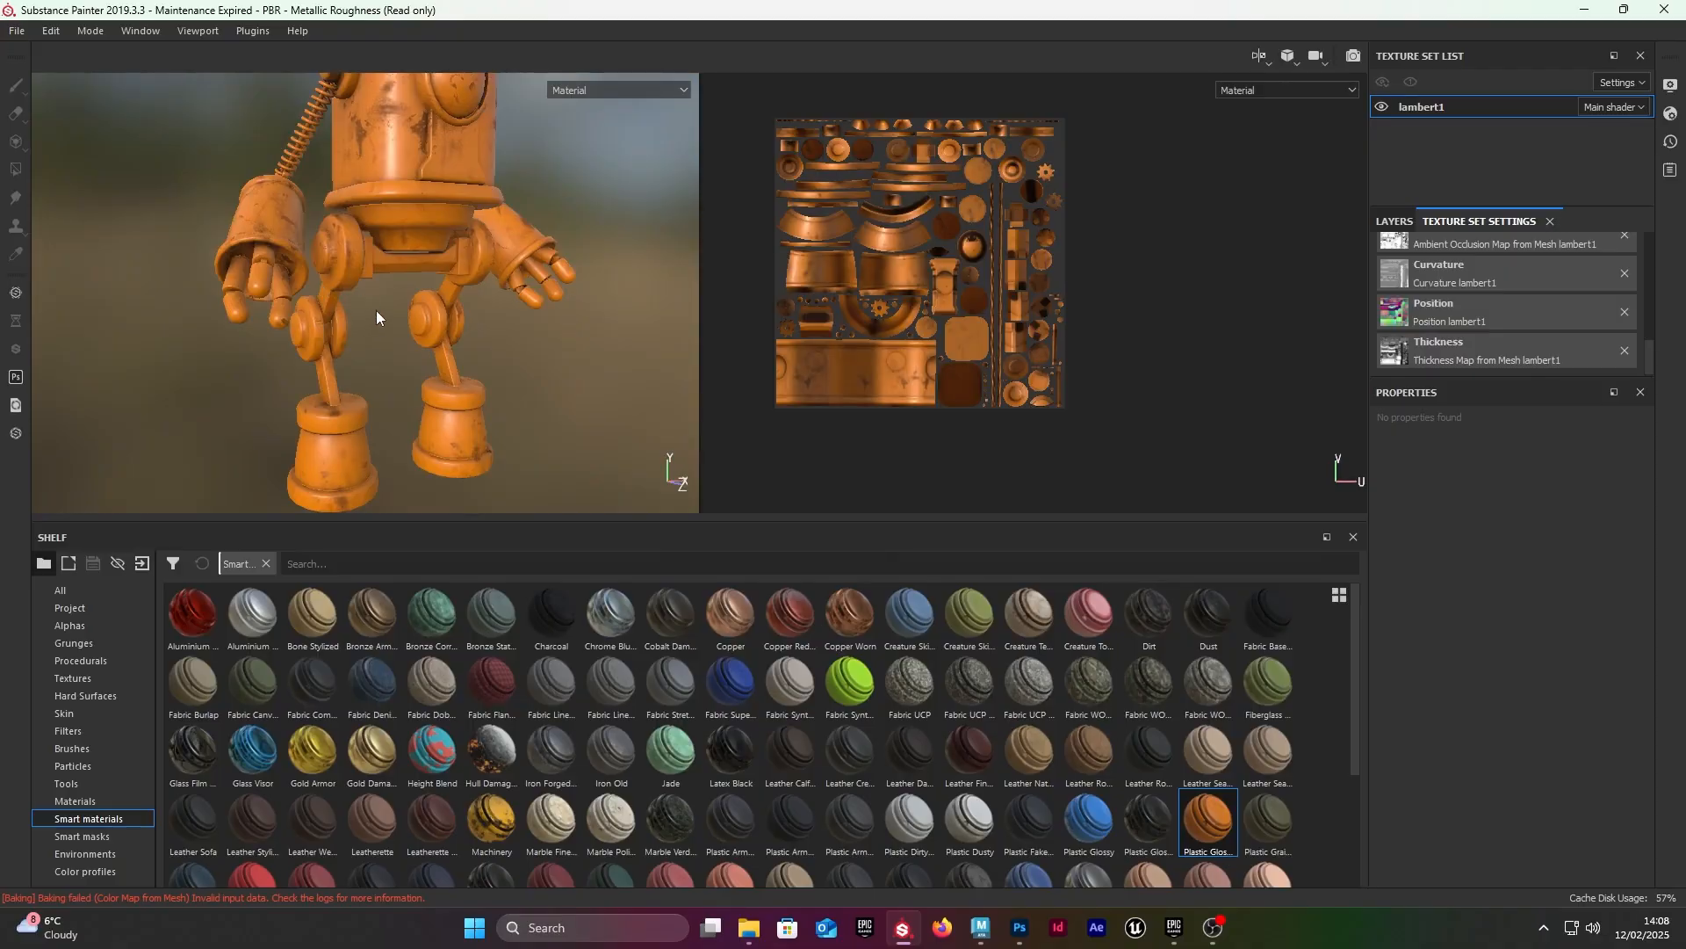
pyautogui.keyDown('alt'); pyautogui.moveTo(376, 310); pyautogui.dragTo(309, 301, button='right'); pyautogui.keyUp('alt')
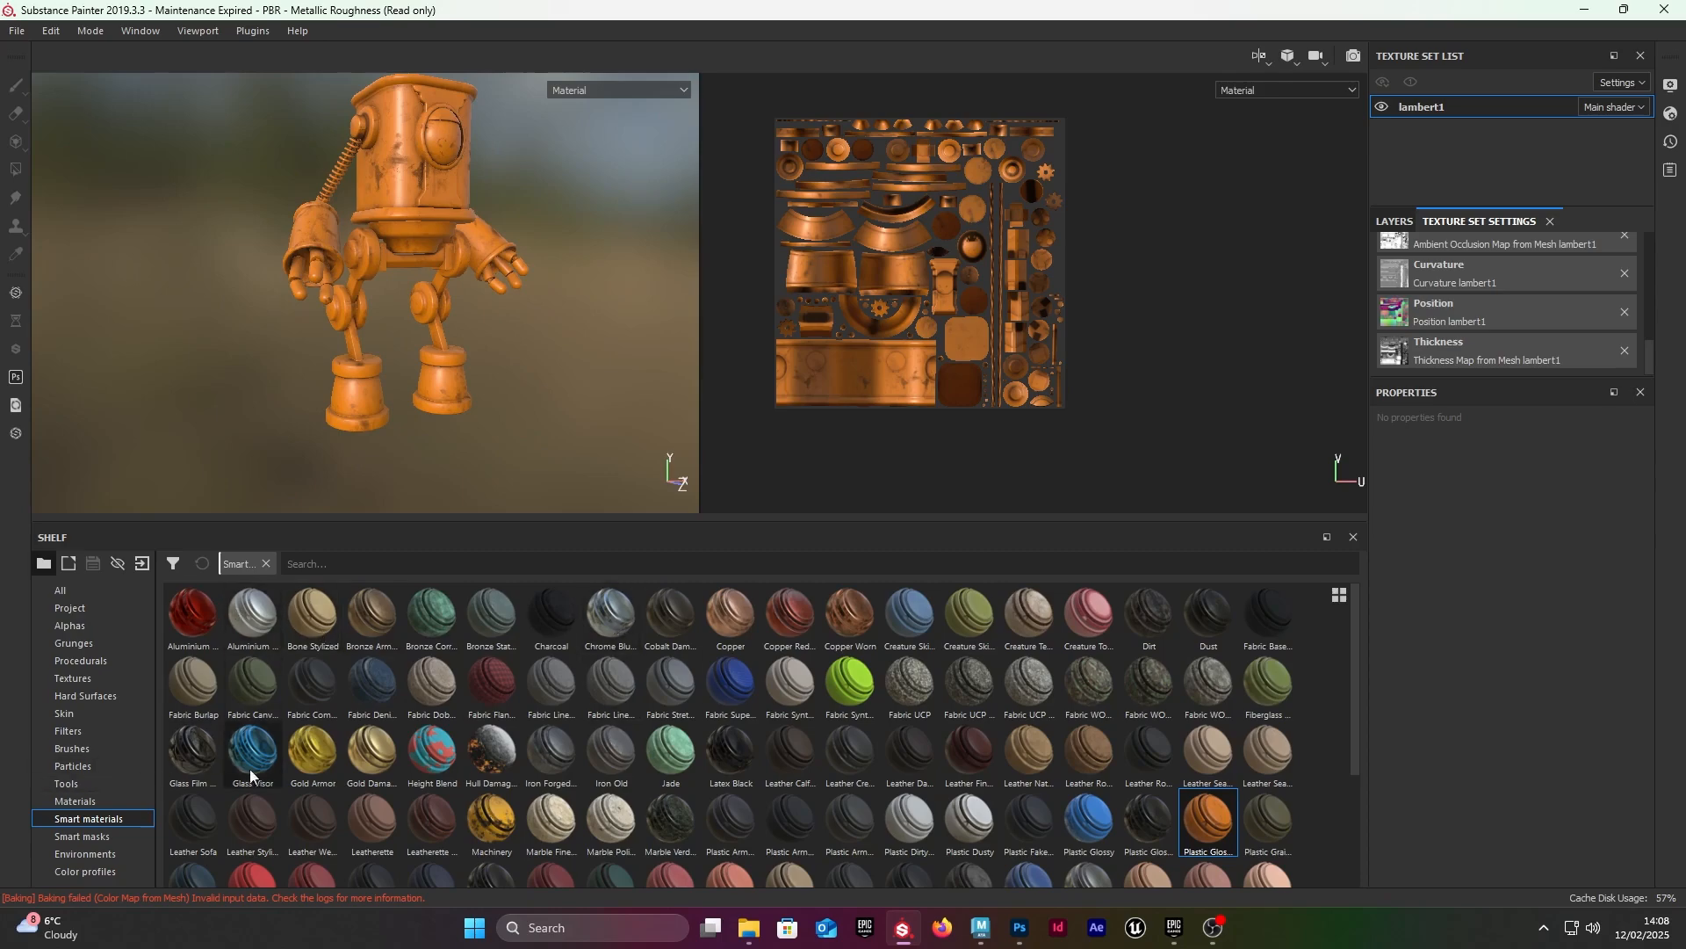
# Step: Add the Steel Rust Surface smart material above the Plastic Glossy Stained layer in the layer stack
pyautogui.scroll(-3, 655, 689)
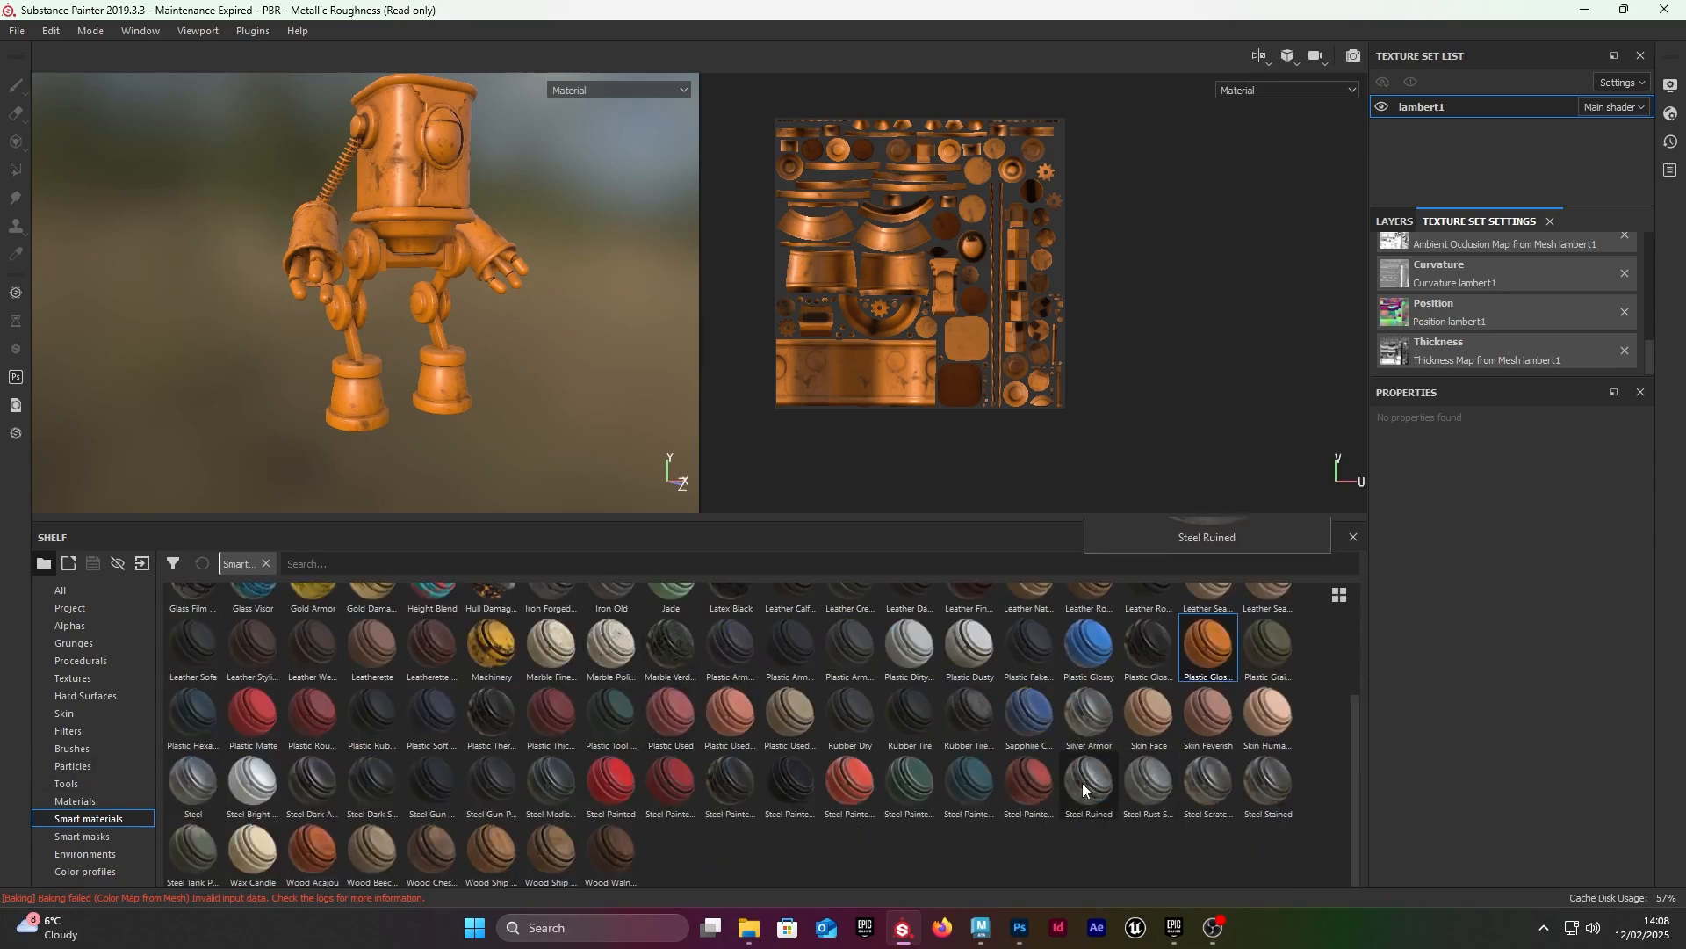
pyautogui.moveTo(1073, 734)
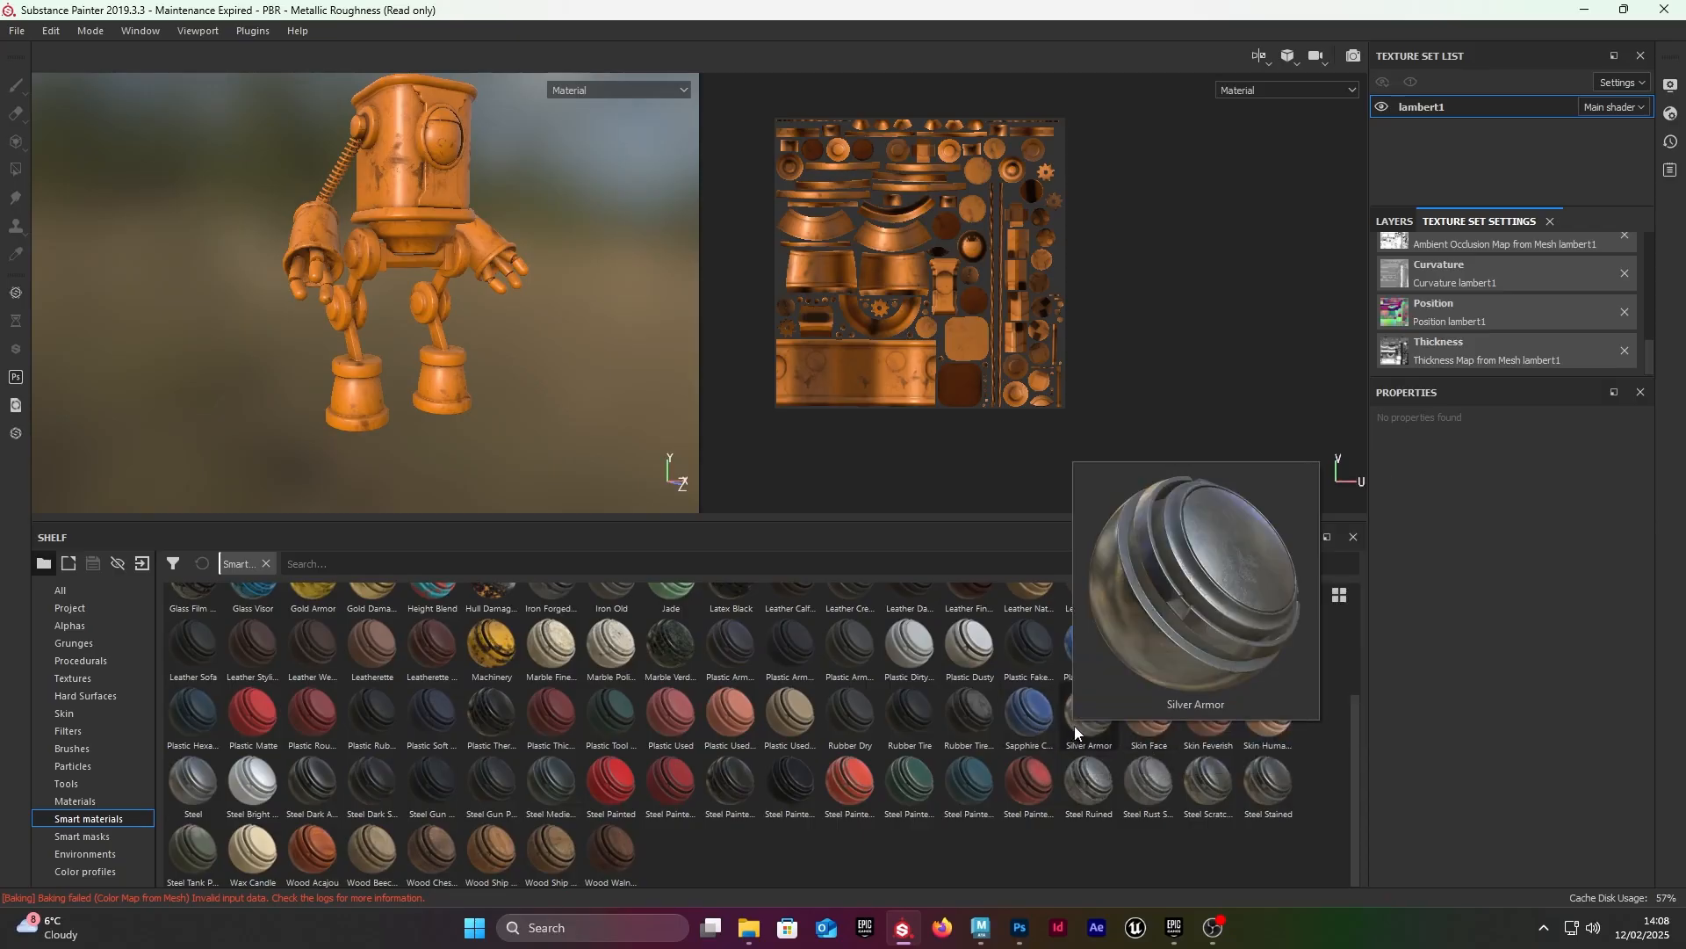
pyautogui.moveTo(1160, 792)
pyautogui.moveTo(1151, 789)
pyautogui.mouseDown()
pyautogui.moveTo(1385, 527)
pyautogui.moveTo(1454, 215)
pyautogui.moveTo(1147, 769)
pyautogui.mouseUp()
pyautogui.click(1395, 221)
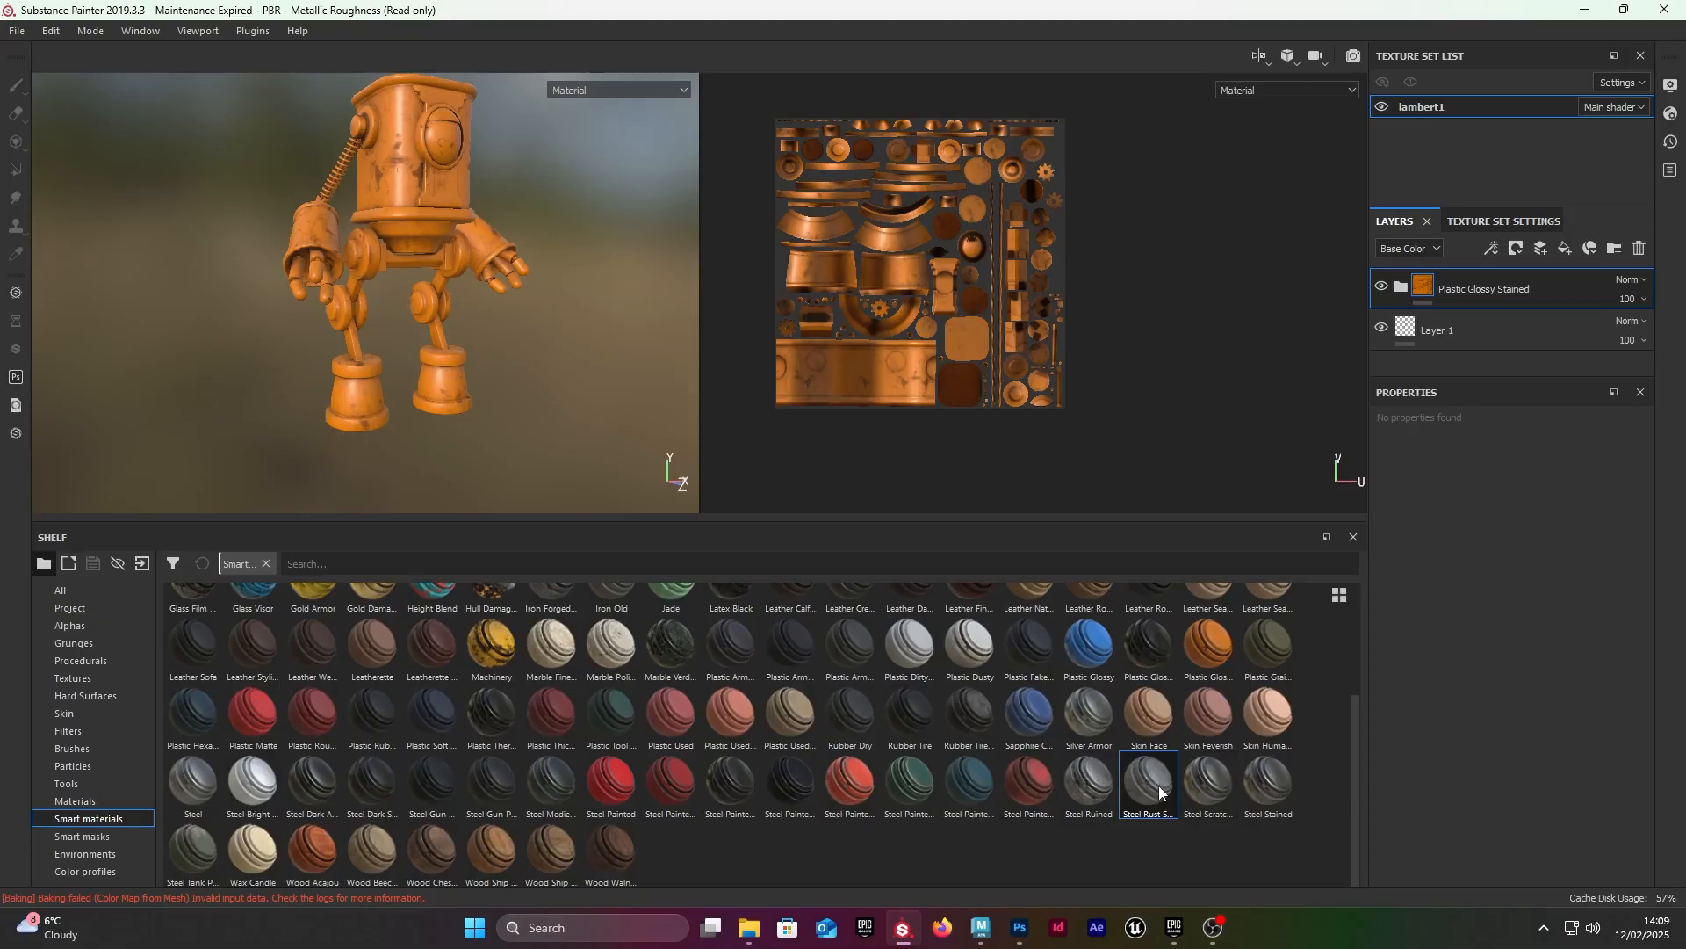
pyautogui.moveTo(1160, 792); pyautogui.dragTo(1499, 279)
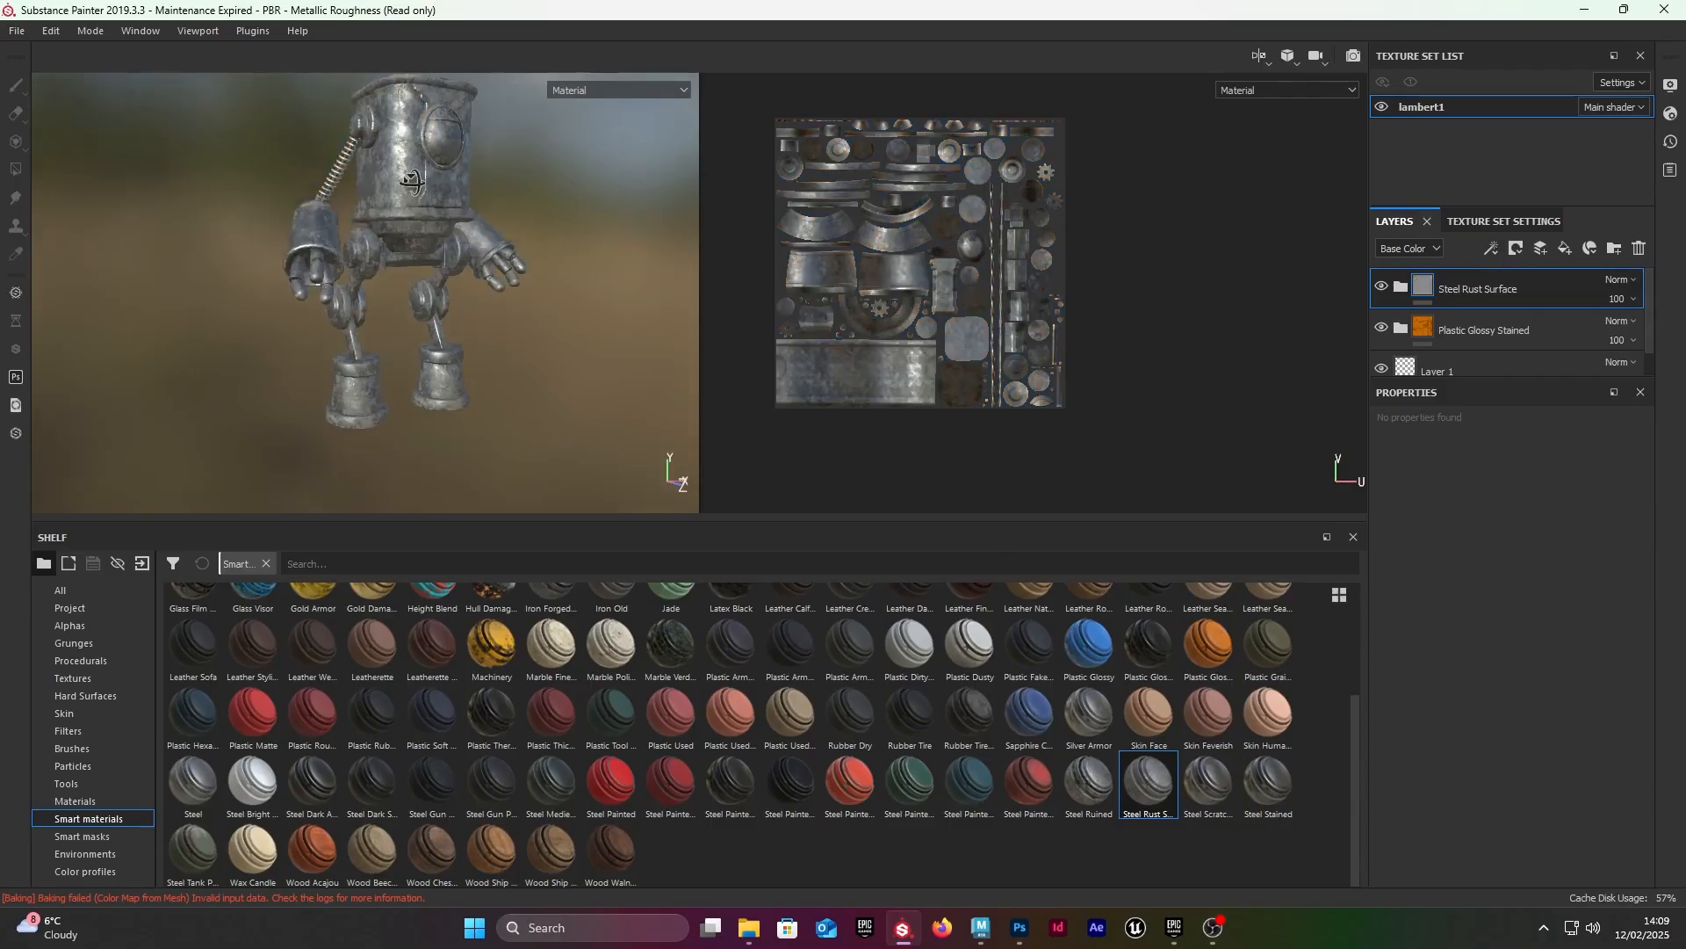
# Step: Examine the rusted steel surface on the robot's body, arms and joints from several angles
pyautogui.keyDown('alt'); pyautogui.moveTo(499, 195); pyautogui.dragTo(373, 167); pyautogui.keyUp('alt')
pyautogui.keyDown('alt'); pyautogui.moveTo(373, 167); pyautogui.dragTo(431, 209, button='right'); pyautogui.keyUp('alt')
pyautogui.keyDown('alt'); pyautogui.moveTo(466, 377); pyautogui.dragTo(494, 273, button='middle'); pyautogui.keyUp('alt')
pyautogui.keyDown('alt'); pyautogui.moveTo(493, 272); pyautogui.dragTo(458, 188, button='right'); pyautogui.keyUp('alt')
pyautogui.keyDown('alt'); pyautogui.moveTo(458, 188); pyautogui.dragTo(404, 211); pyautogui.keyUp('alt')
pyautogui.keyDown('alt'); pyautogui.moveTo(404, 211); pyautogui.dragTo(399, 216, button='right'); pyautogui.keyUp('alt')
pyautogui.keyDown('alt'); pyautogui.moveTo(399, 216); pyautogui.dragTo(443, 346, button='middle'); pyautogui.keyUp('alt')
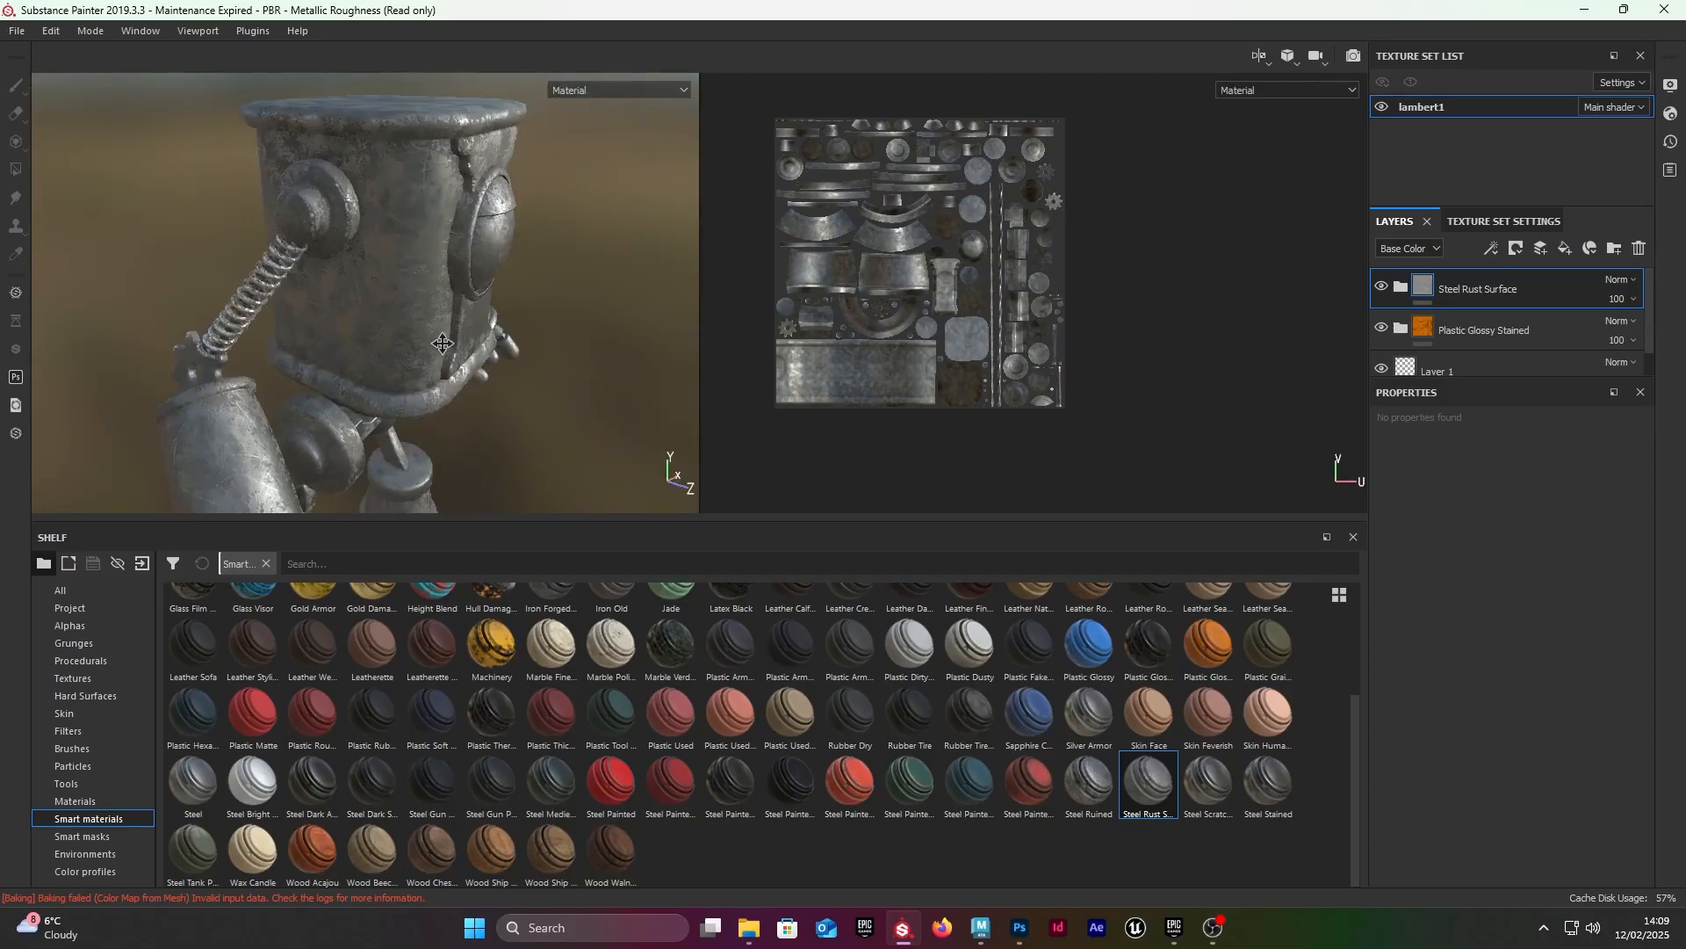
pyautogui.keyDown('alt'); pyautogui.moveTo(442, 346); pyautogui.dragTo(286, 314); pyautogui.keyUp('alt')
pyautogui.keyDown('alt'); pyautogui.moveTo(287, 315); pyautogui.dragTo(264, 195, button='middle'); pyautogui.keyUp('alt')
pyautogui.keyDown('alt'); pyautogui.moveTo(263, 195); pyautogui.dragTo(506, 311); pyautogui.keyUp('alt')
pyautogui.keyDown('alt'); pyautogui.moveTo(506, 311); pyautogui.dragTo(408, 263, button='right'); pyautogui.keyUp('alt')
pyautogui.keyDown('alt'); pyautogui.moveTo(409, 264); pyautogui.dragTo(483, 355, button='middle'); pyautogui.keyUp('alt')
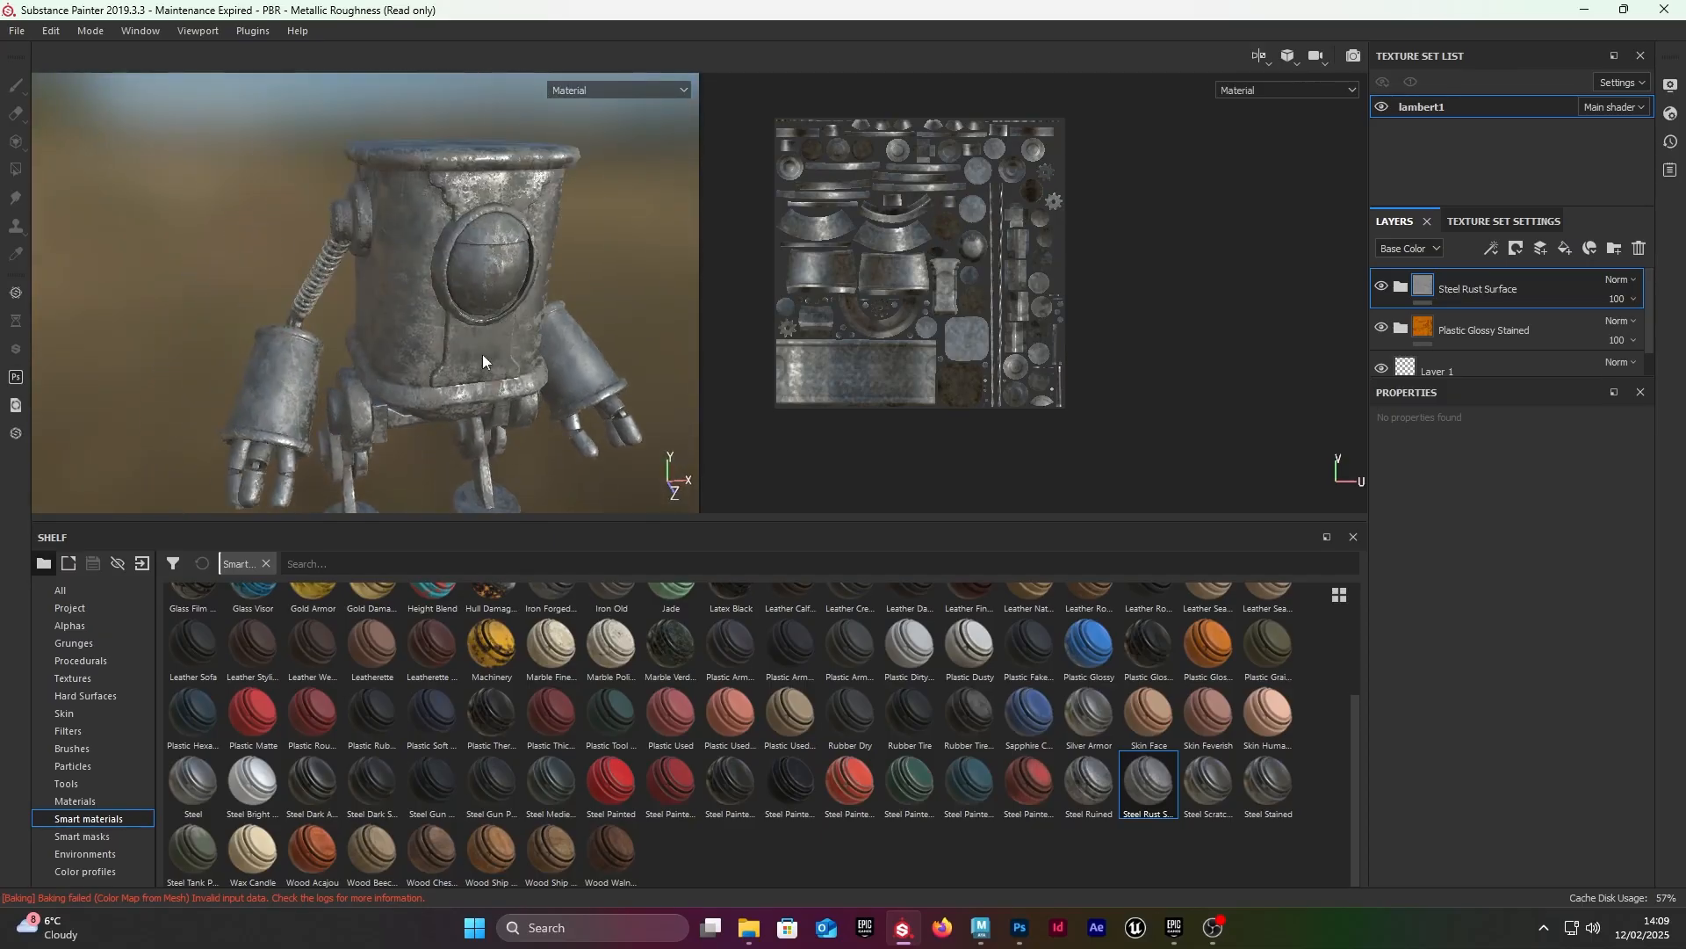
pyautogui.keyDown('alt'); pyautogui.moveTo(482, 355); pyautogui.dragTo(550, 230); pyautogui.keyUp('alt')
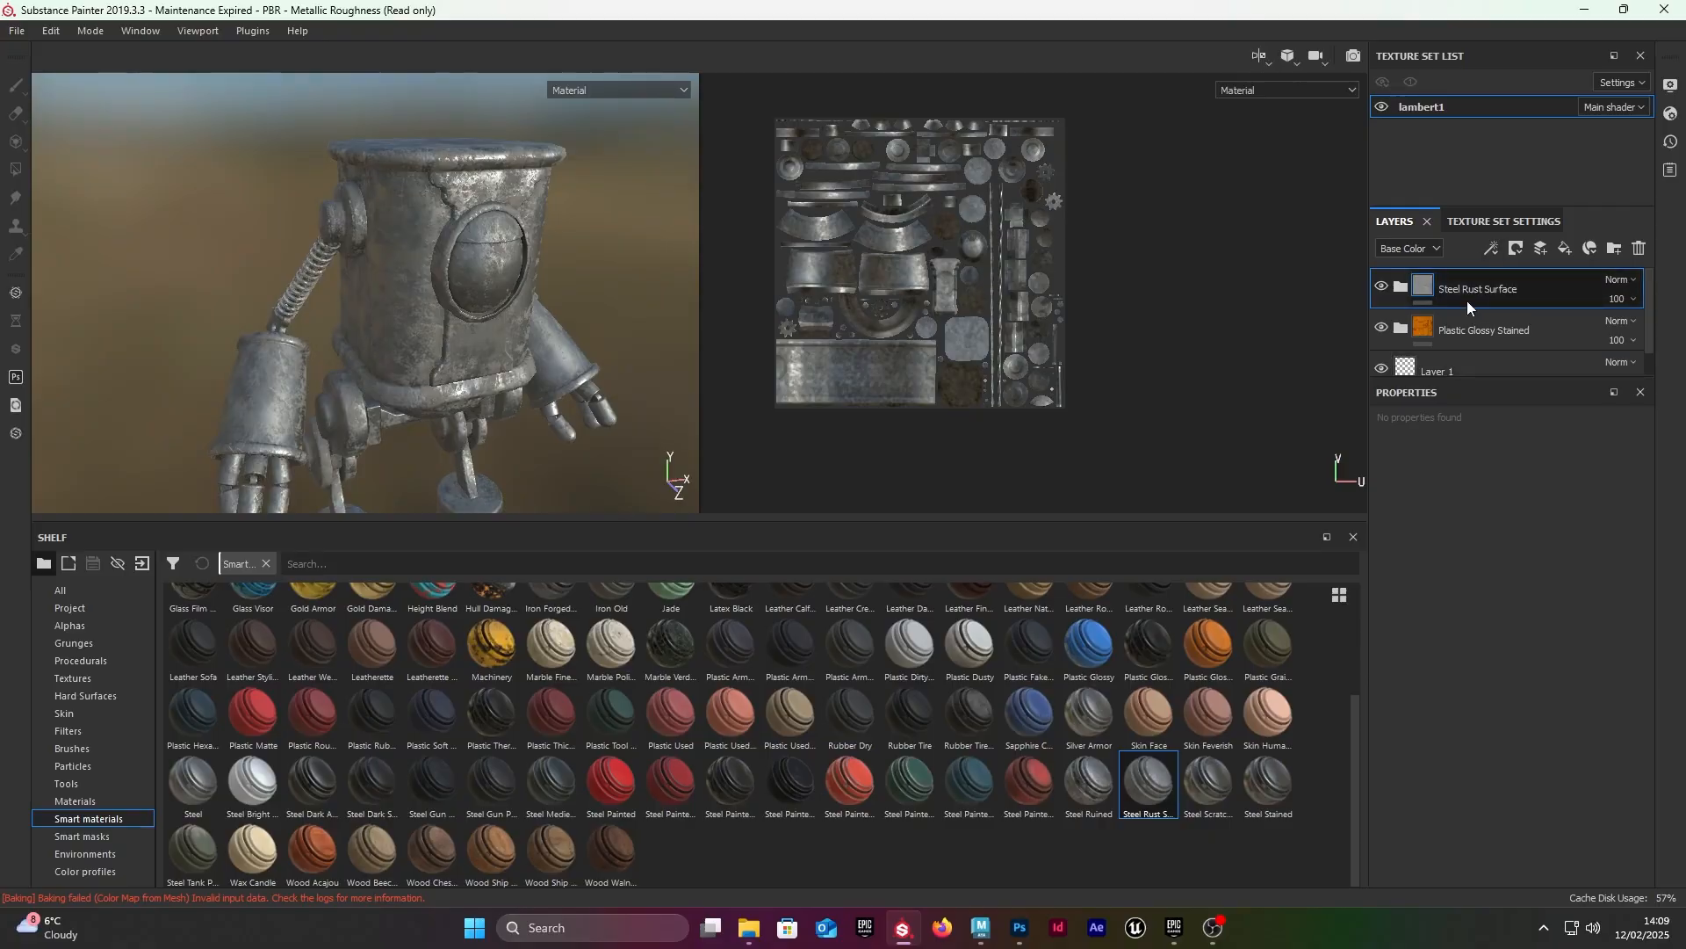
# Step: Add a black mask to the Steel Rust Surface layer and choose Polygon Fill in mesh fill mode
pyautogui.click(1378, 288)
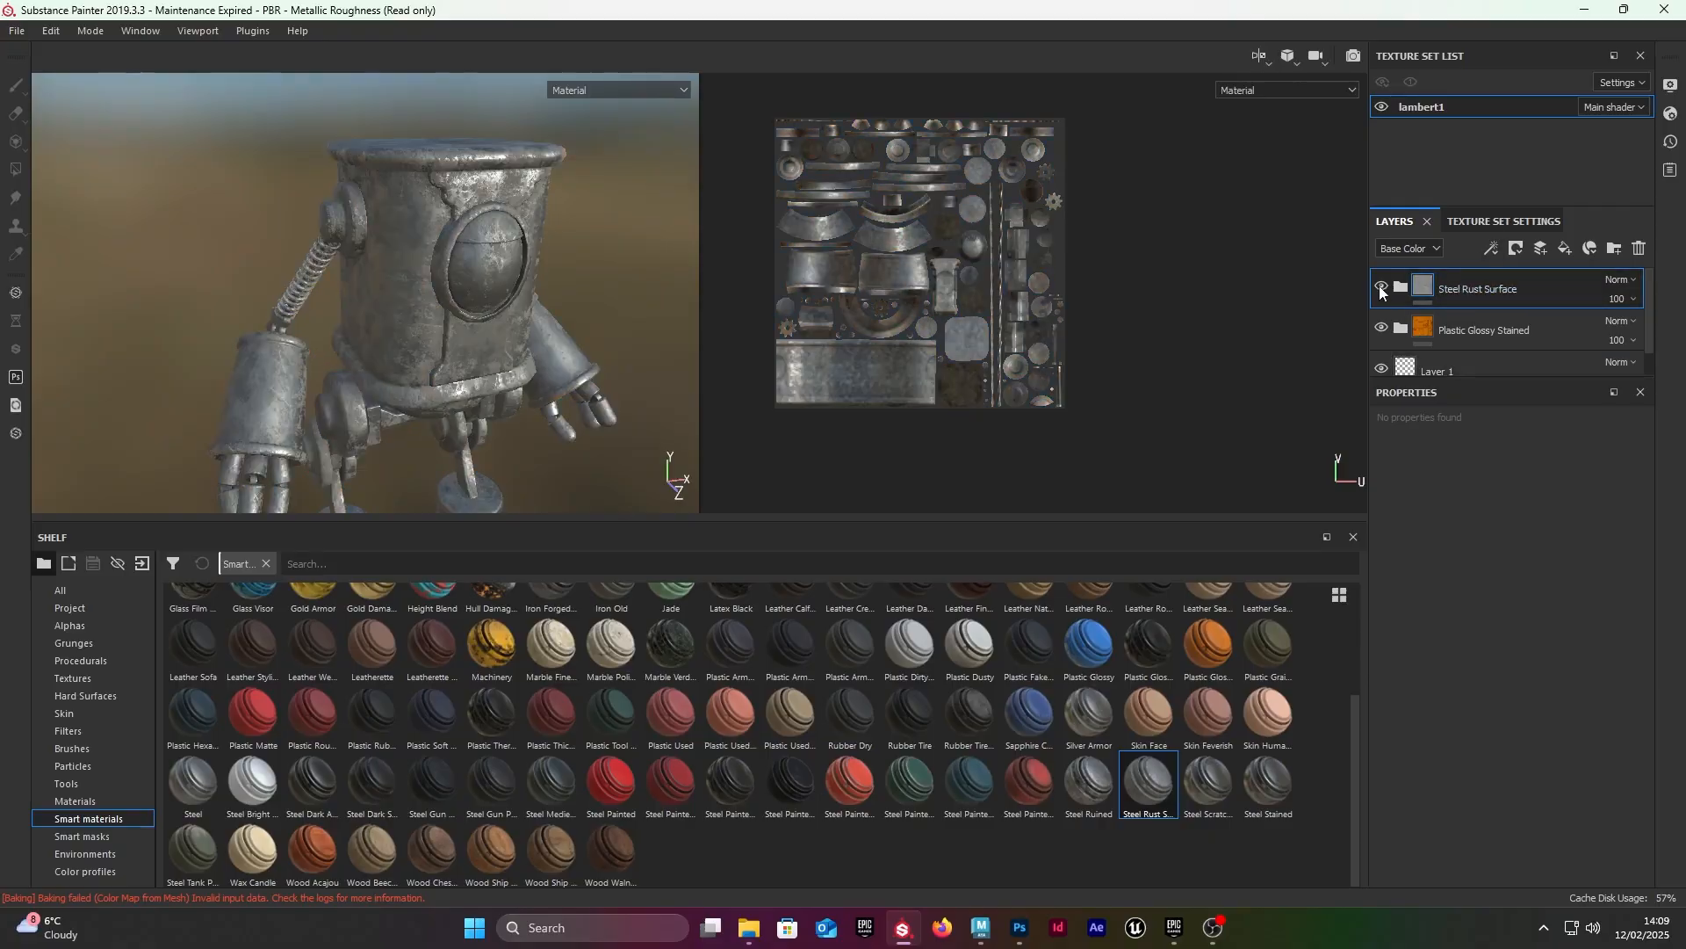
pyautogui.rightClick(1536, 285)
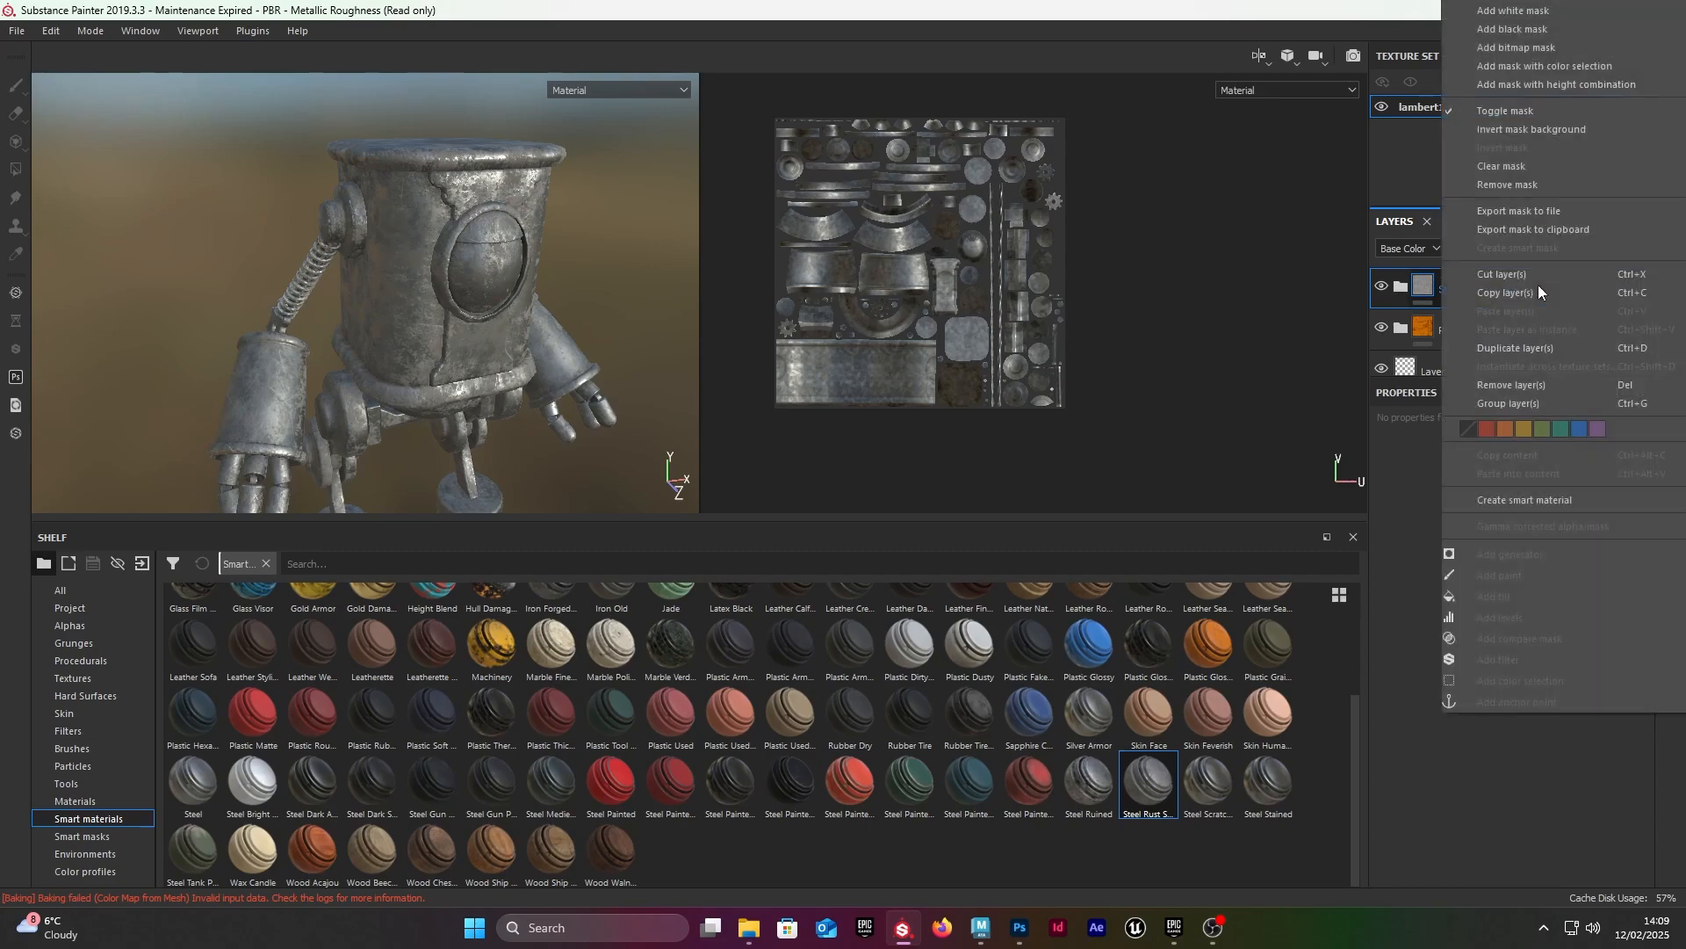
pyautogui.click(1521, 30)
pyautogui.keyDown('alt'); pyautogui.moveTo(348, 312); pyautogui.dragTo(373, 211, button='middle'); pyautogui.keyUp('alt')
pyautogui.scroll(2, 373, 211)
pyautogui.keyDown('alt'); pyautogui.moveTo(374, 210); pyautogui.dragTo(357, 227); pyautogui.keyUp('alt')
pyautogui.click(16, 170)
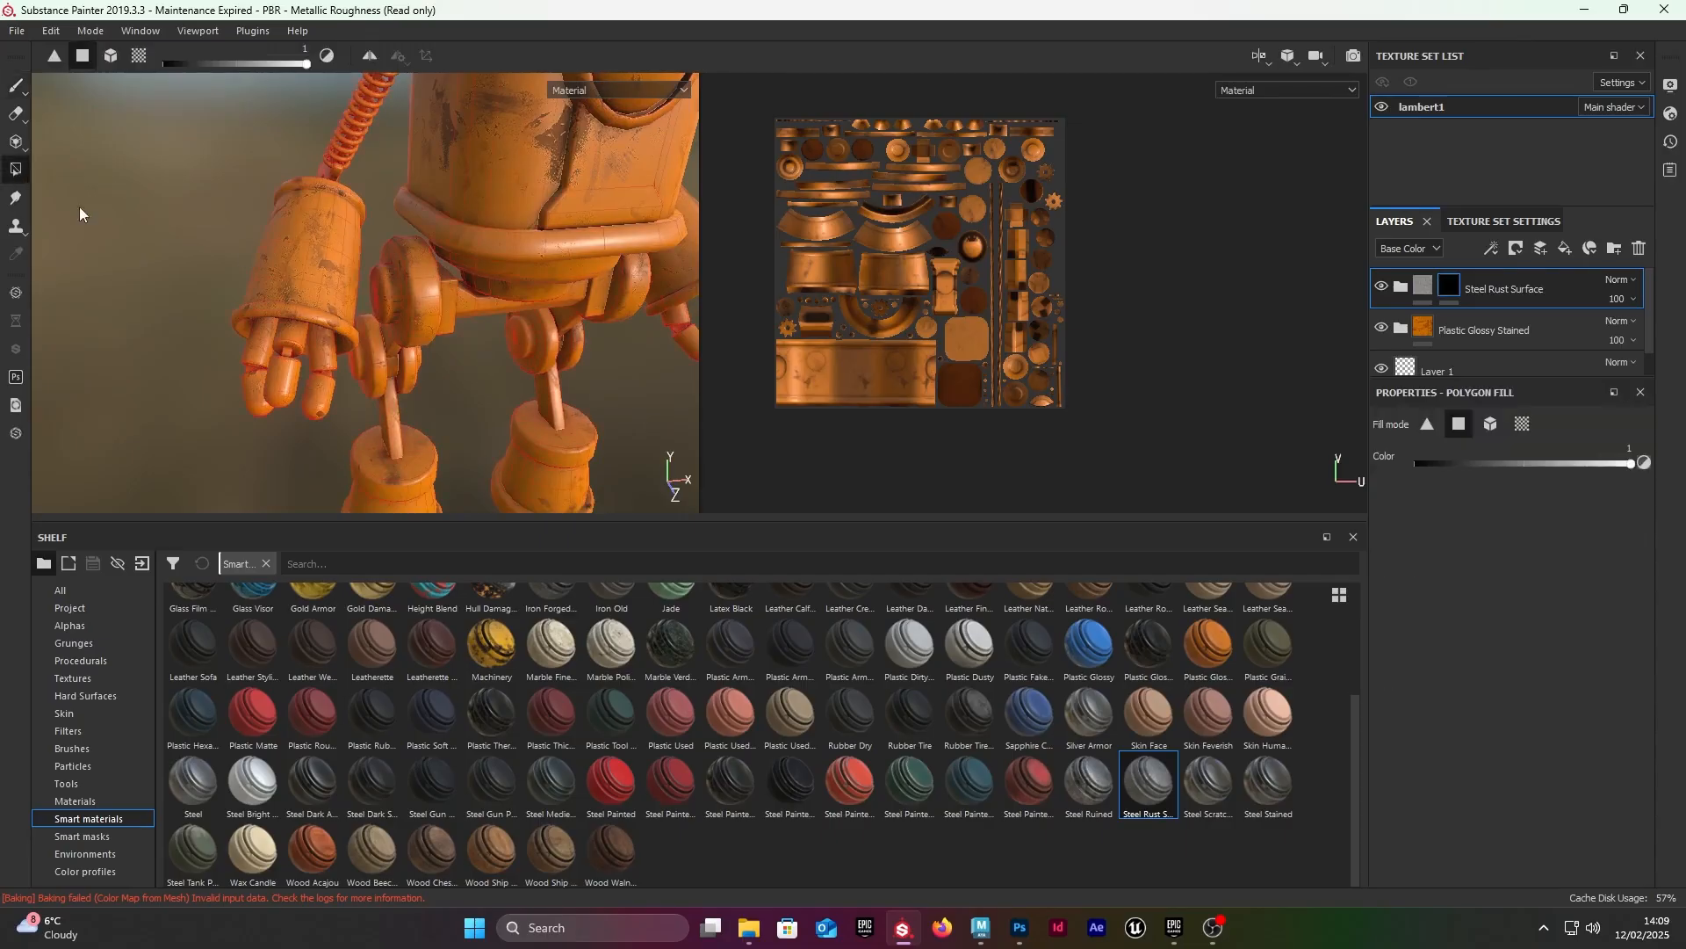
pyautogui.moveTo(373, 290)
pyautogui.keyDown('alt'); pyautogui.mouseDown()
pyautogui.moveTo(387, 281)
pyautogui.moveTo(365, 271)
pyautogui.mouseUp(); pyautogui.keyUp('alt')
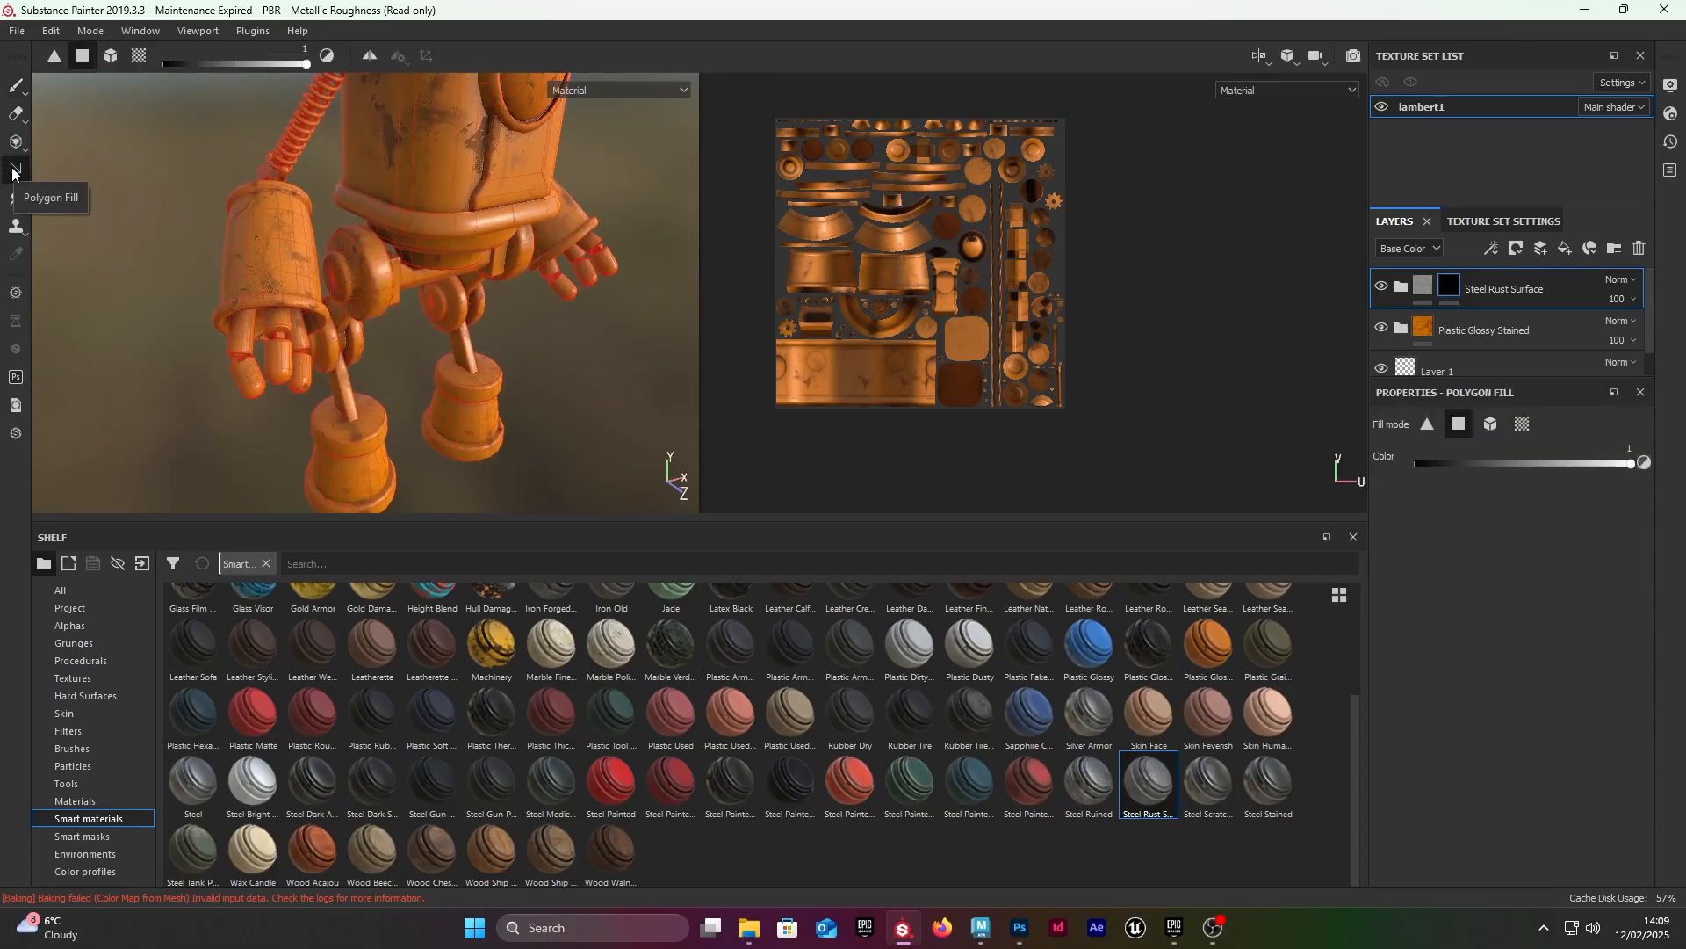
pyautogui.click(110, 56)
# Step: Fill one lower leg strut between knee and foot in the mask to reveal the Steel Rust Surface material
pyautogui.keyDown('alt'); pyautogui.moveTo(202, 158); pyautogui.dragTo(327, 232); pyautogui.keyUp('alt')
pyautogui.keyDown('alt'); pyautogui.moveTo(328, 233); pyautogui.dragTo(449, 373, button='right'); pyautogui.keyUp('alt')
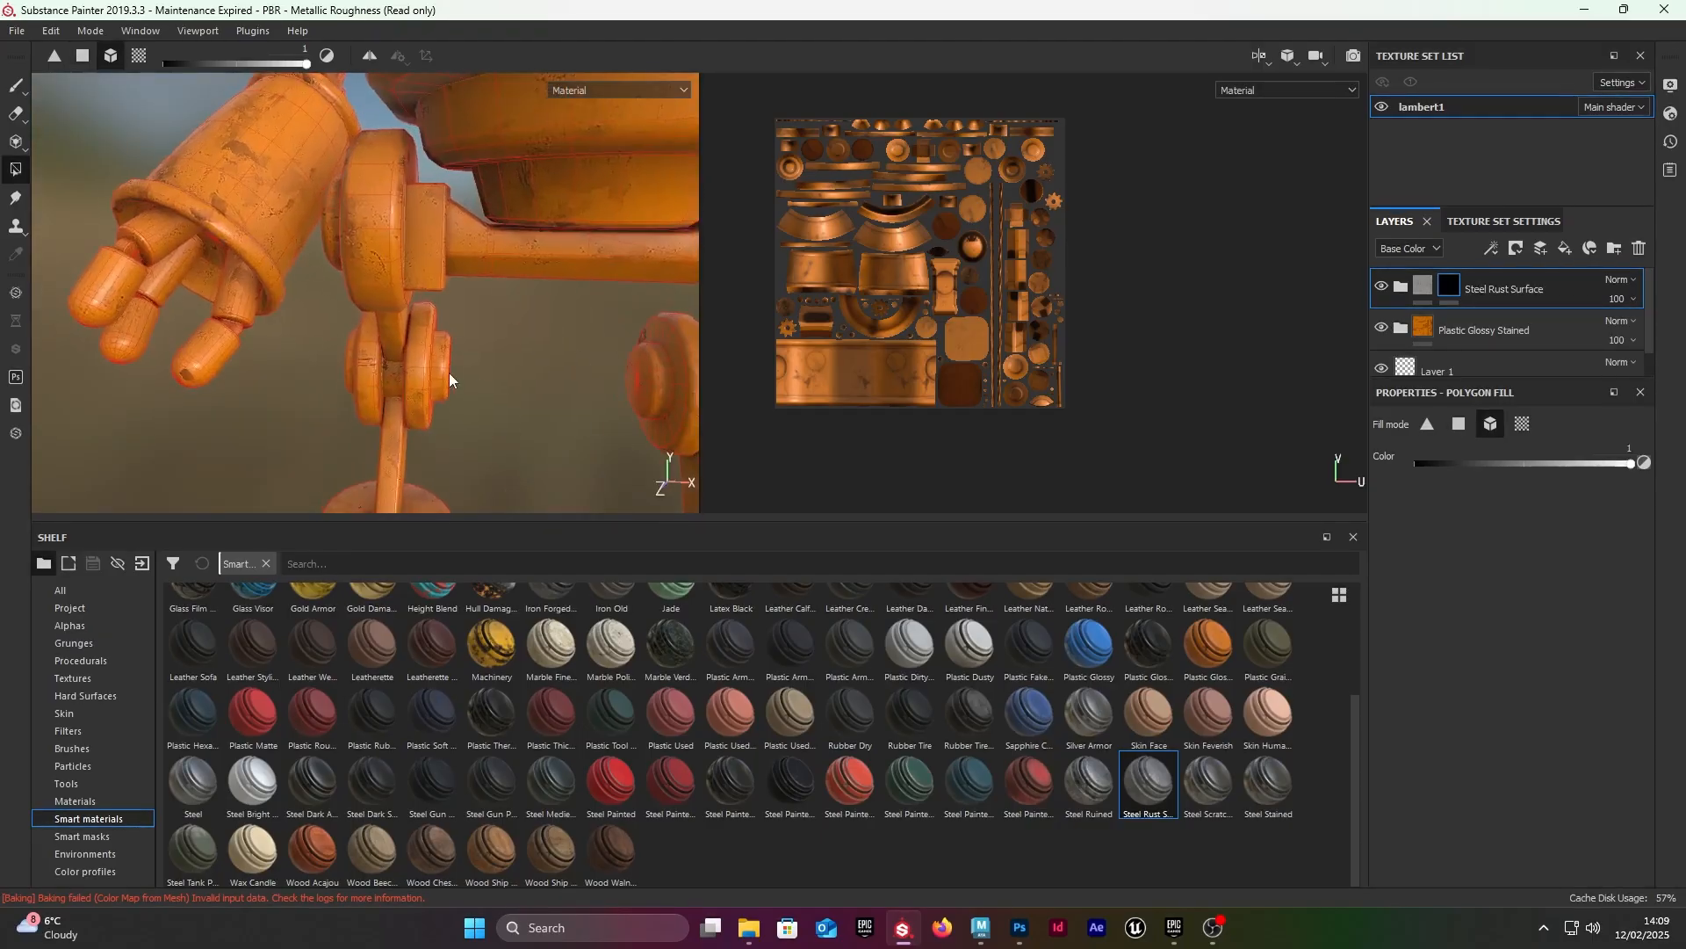
pyautogui.keyDown('alt'); pyautogui.moveTo(450, 372); pyautogui.dragTo(467, 181, button='middle'); pyautogui.keyUp('alt')
pyautogui.keyDown('alt'); pyautogui.moveTo(467, 181); pyautogui.dragTo(414, 174); pyautogui.keyUp('alt')
pyautogui.keyDown('alt'); pyautogui.moveTo(414, 174); pyautogui.dragTo(411, 261, button='middle'); pyautogui.keyUp('alt')
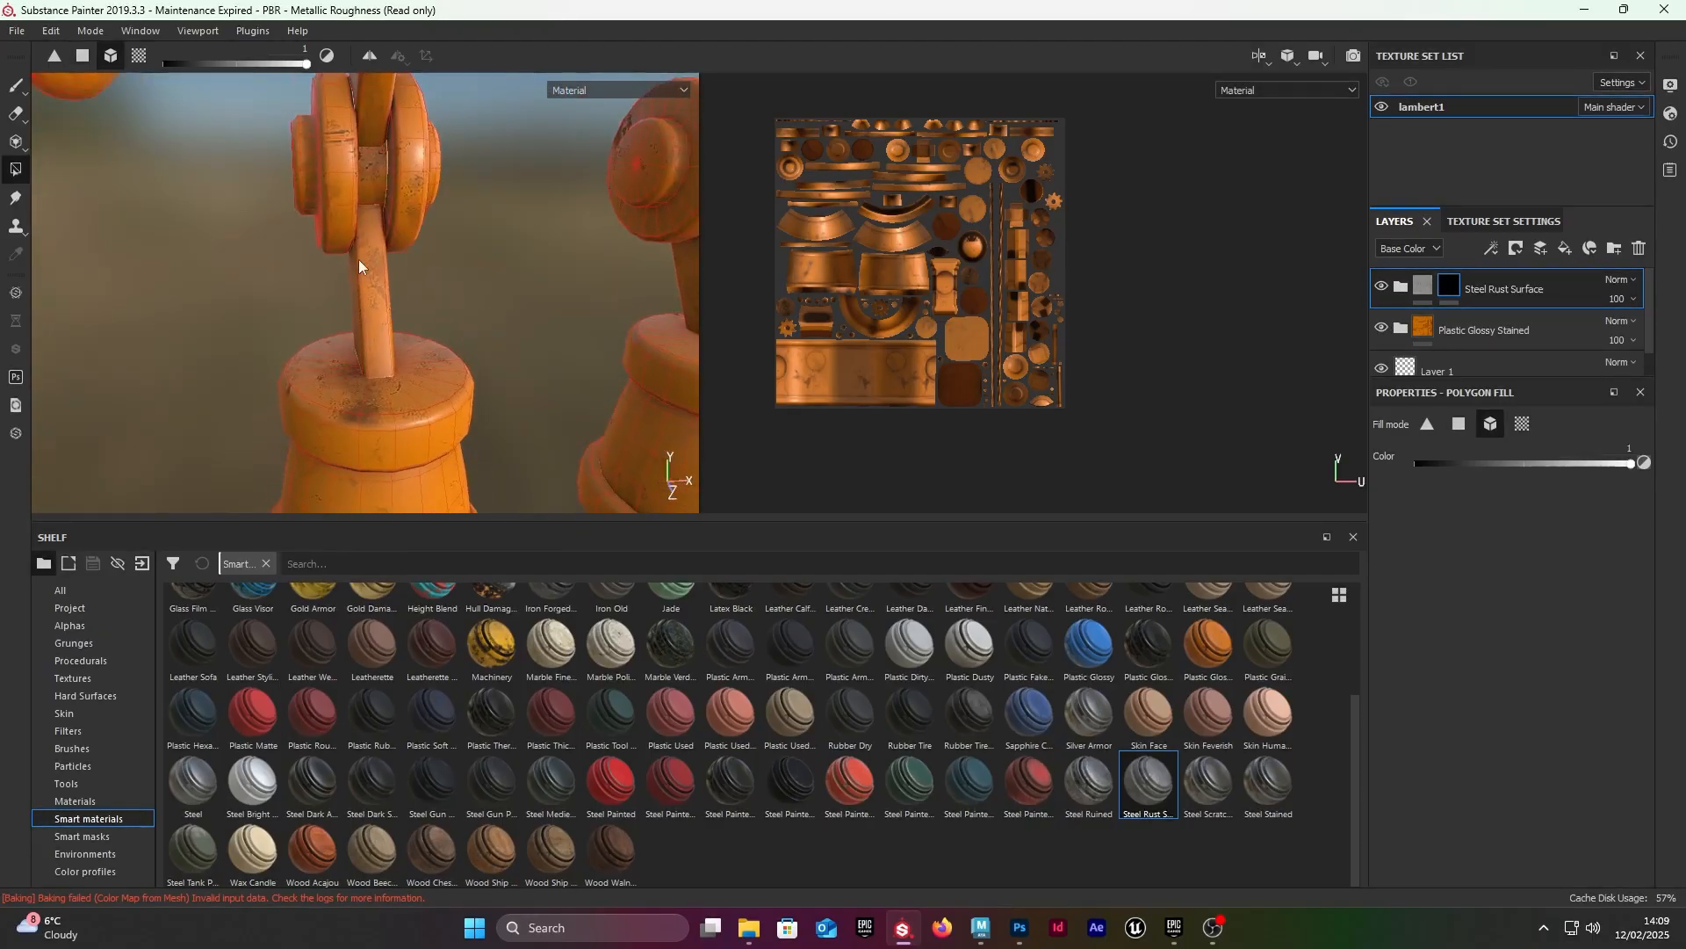
pyautogui.scroll(8, 954, 247)
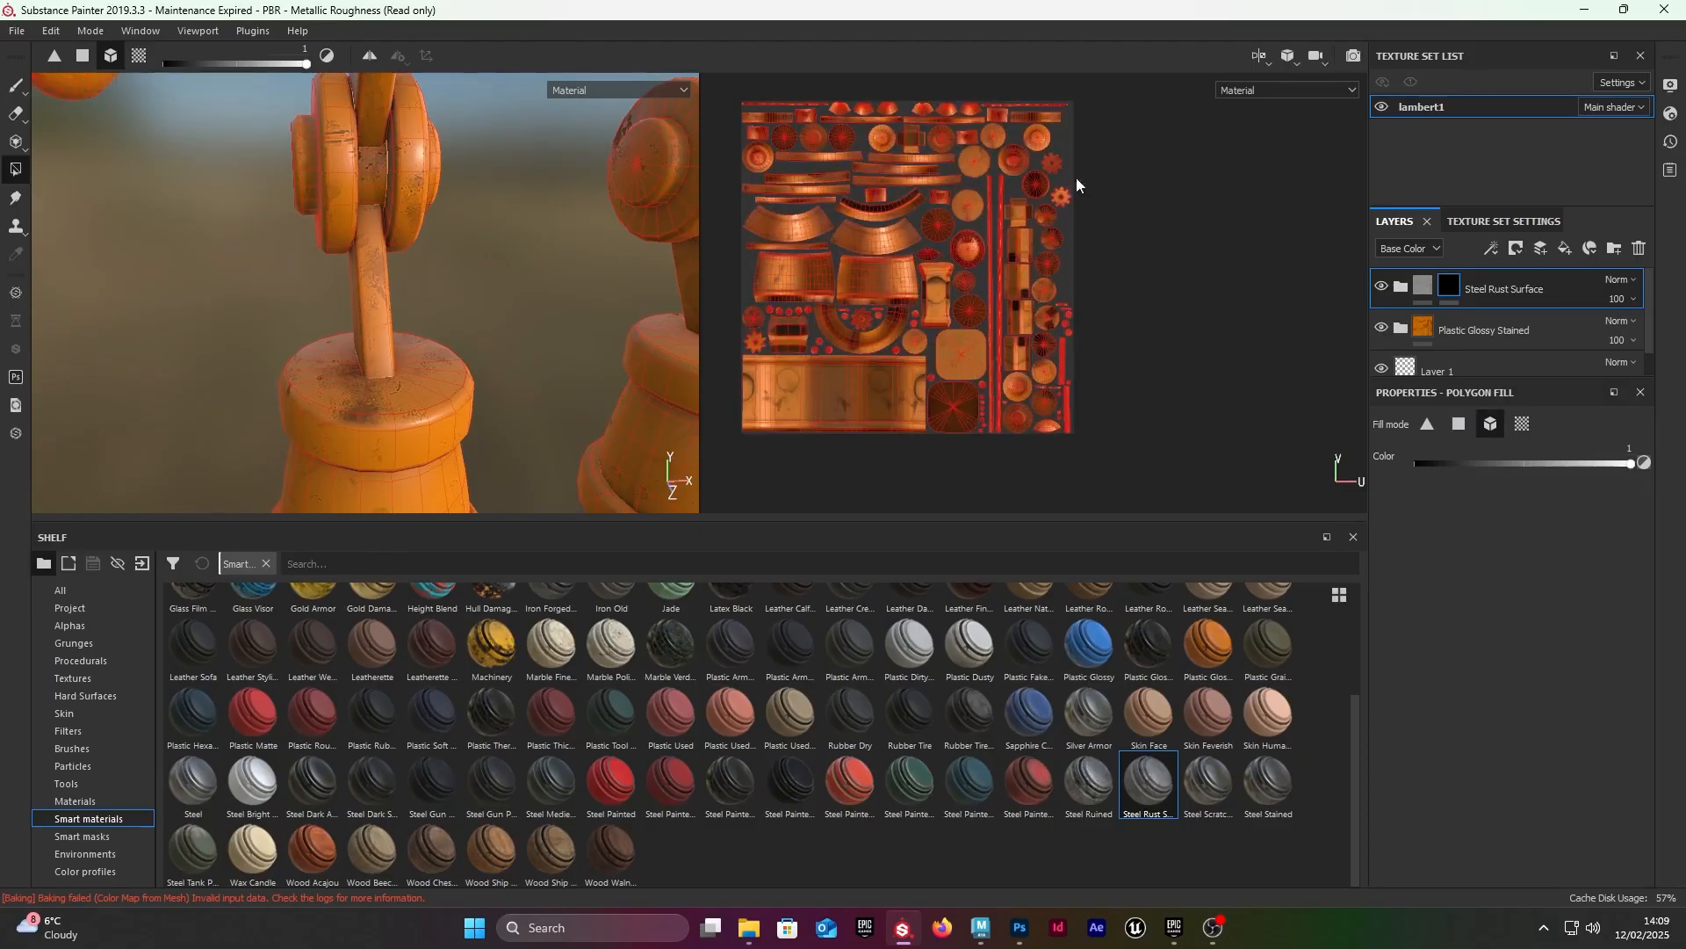
pyautogui.scroll(-2, 973, 181)
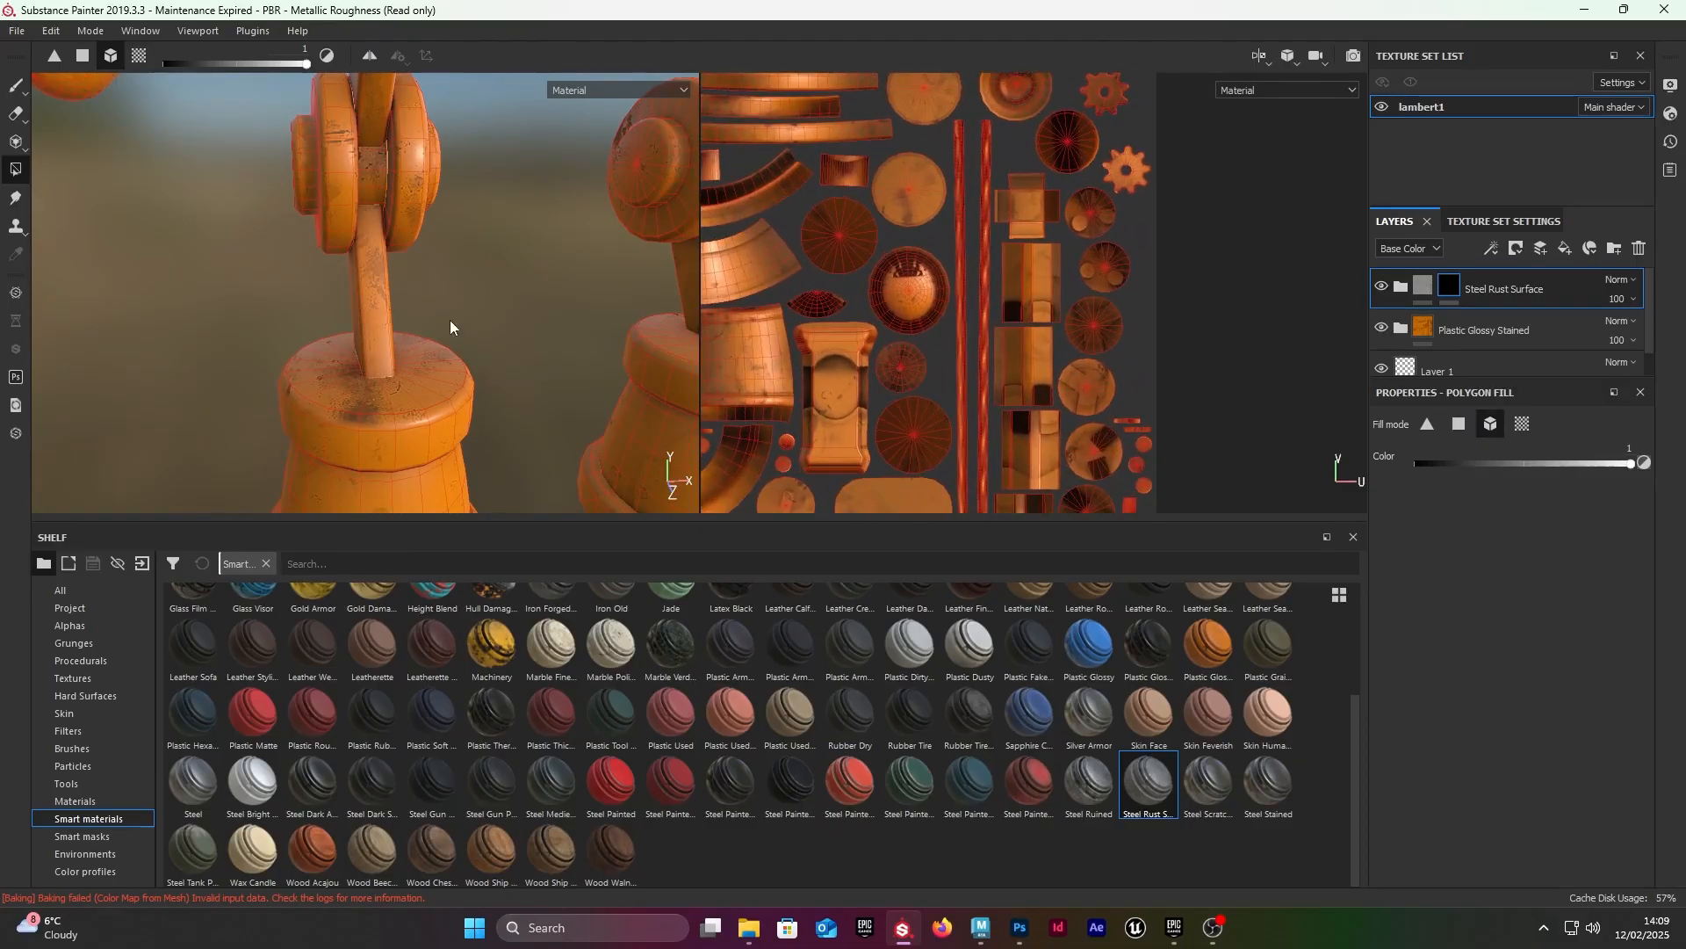
pyautogui.scroll(-3, 1024, 278)
pyautogui.click(362, 304)
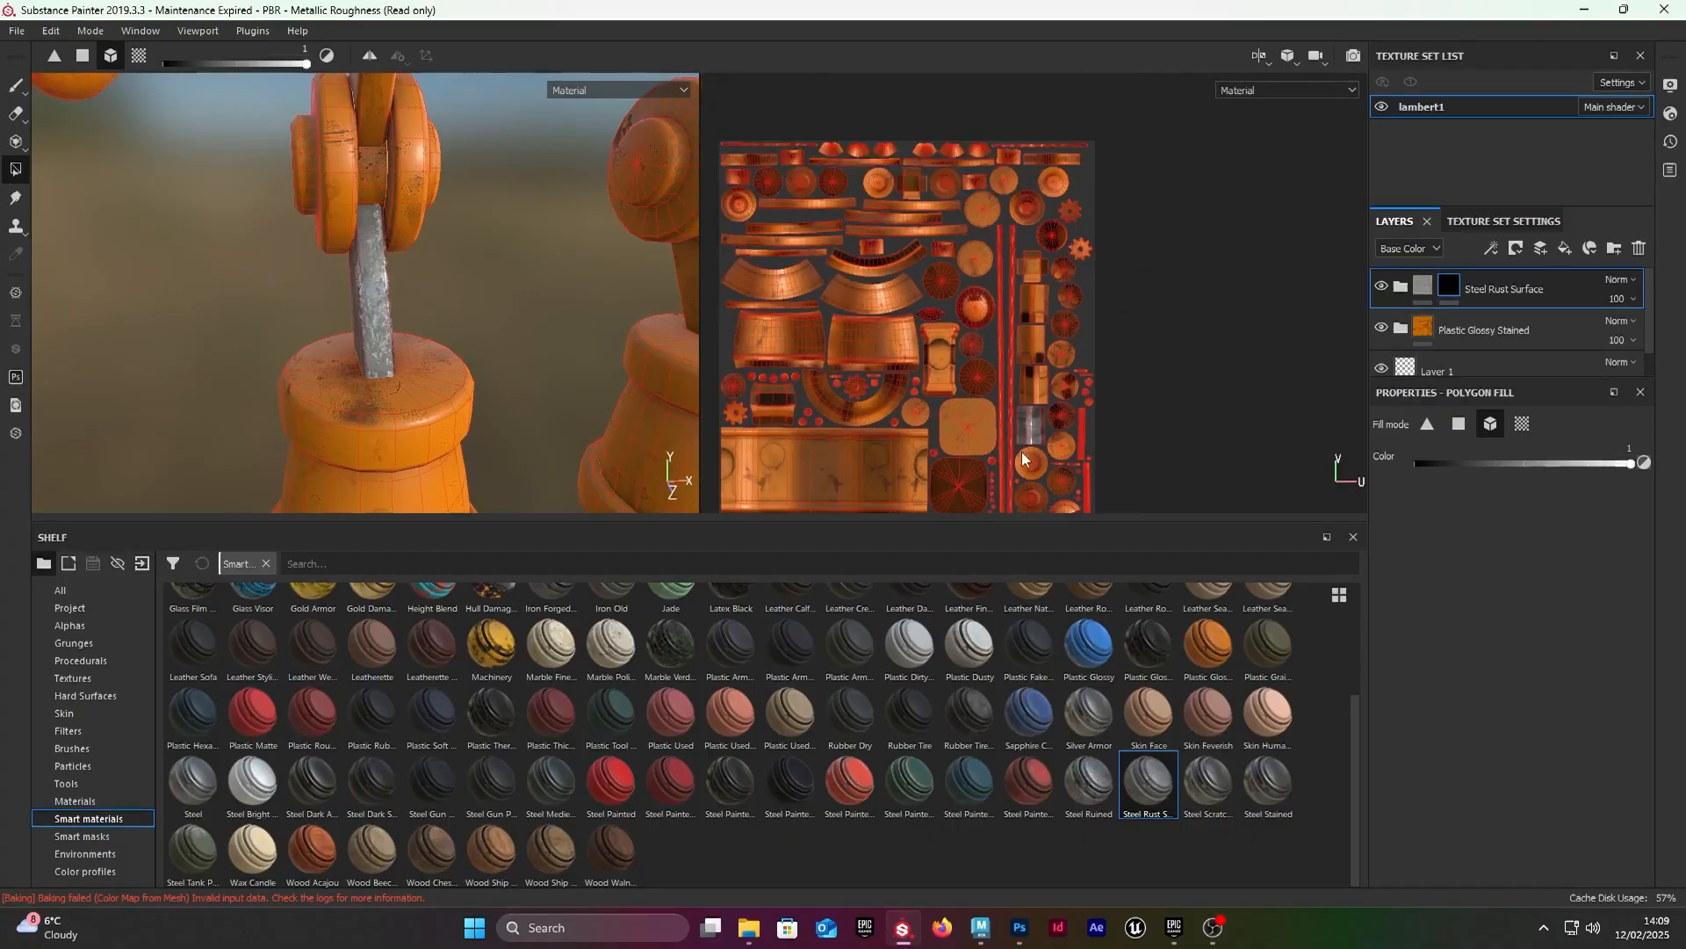
# Step: Reveal the Steel Rust Surface material on the other leg's lower strut by filling it in the mask
pyautogui.scroll(-3, 1055, 448)
pyautogui.scroll(5, 1014, 427)
pyautogui.scroll(5, 1019, 413)
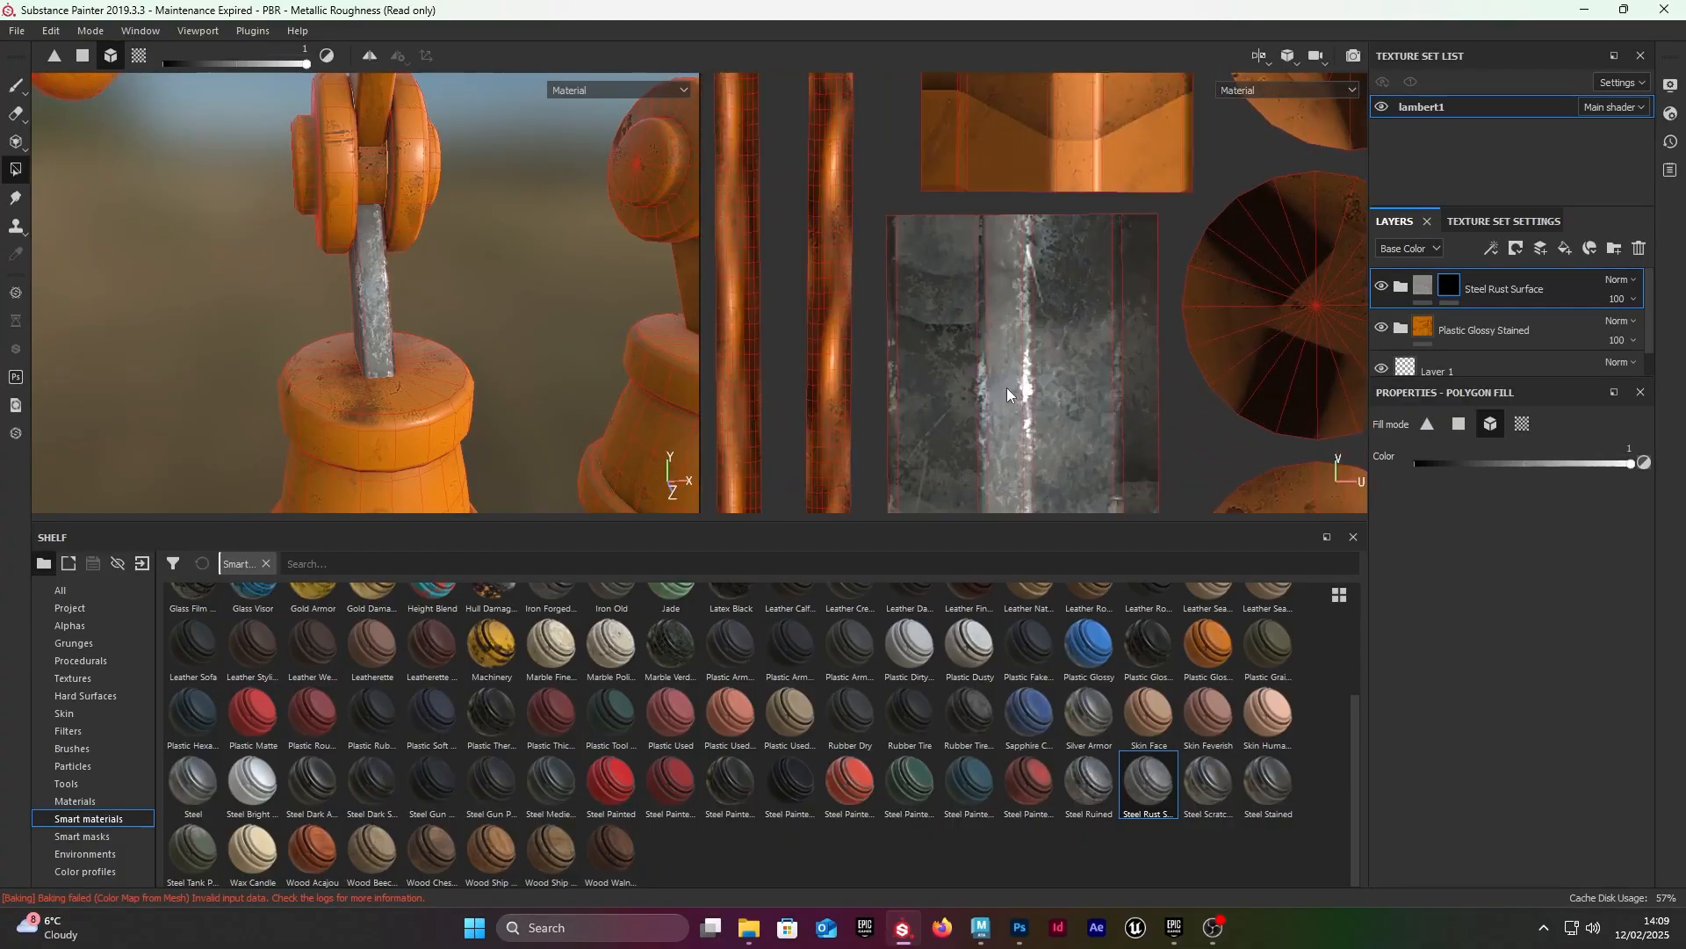
pyautogui.keyDown('alt'); pyautogui.moveTo(507, 303); pyautogui.dragTo(497, 240); pyautogui.keyUp('alt')
pyautogui.click(466, 304)
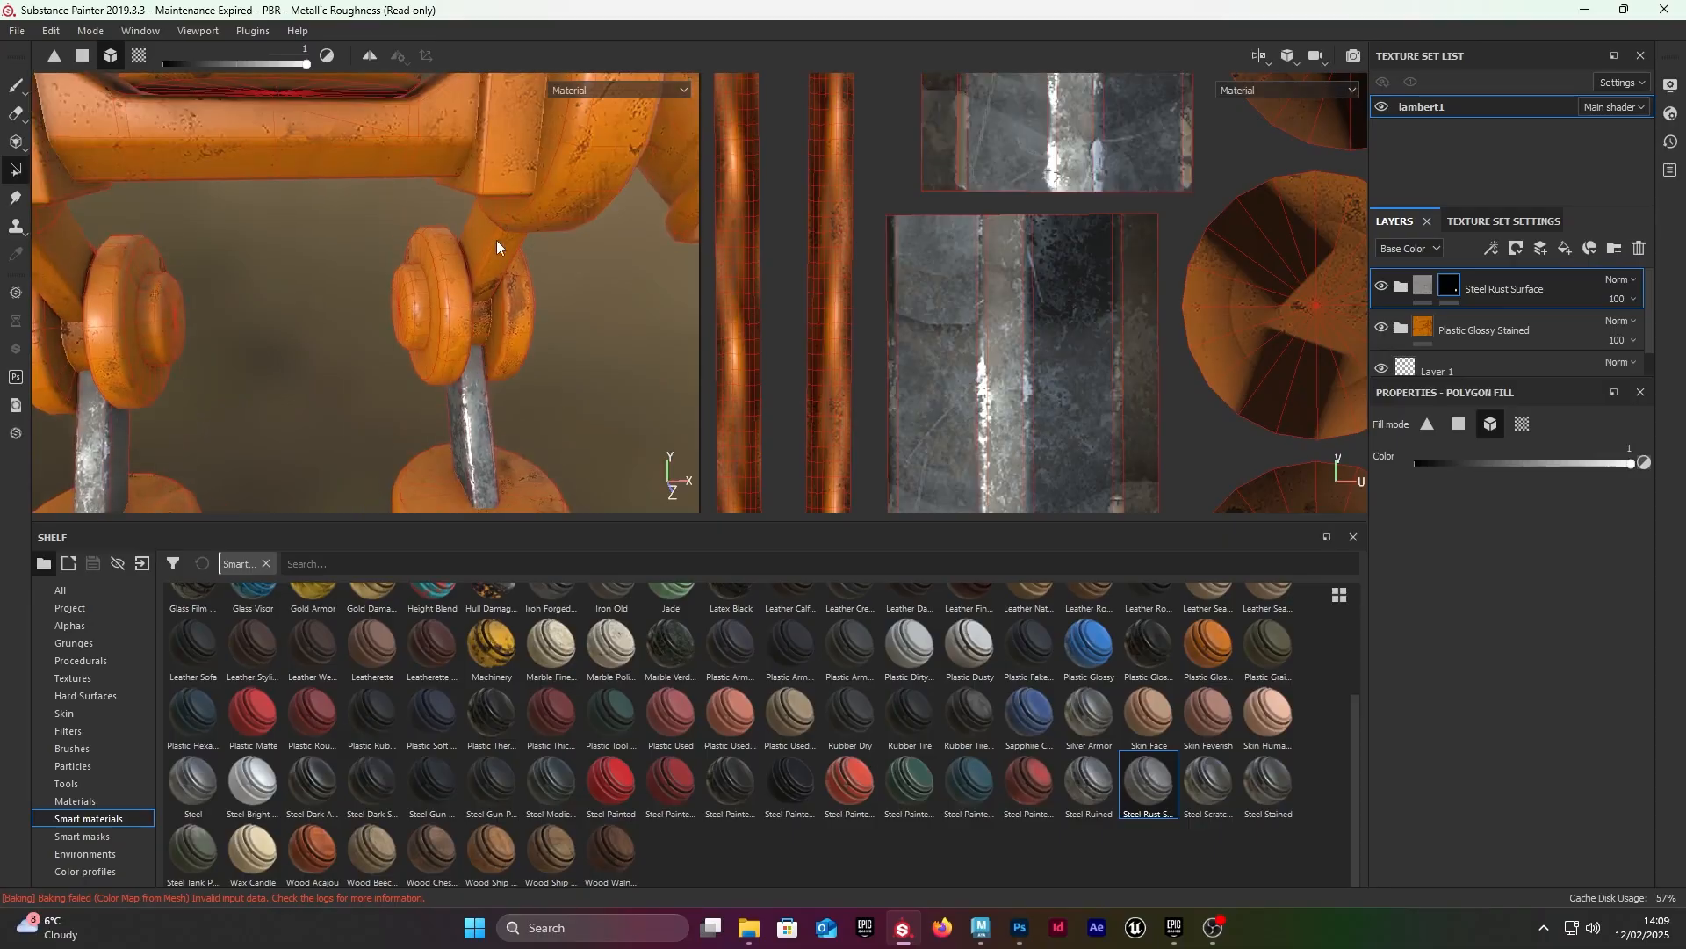
pyautogui.keyDown('alt'); pyautogui.moveTo(377, 265); pyautogui.dragTo(568, 154); pyautogui.keyUp('alt')
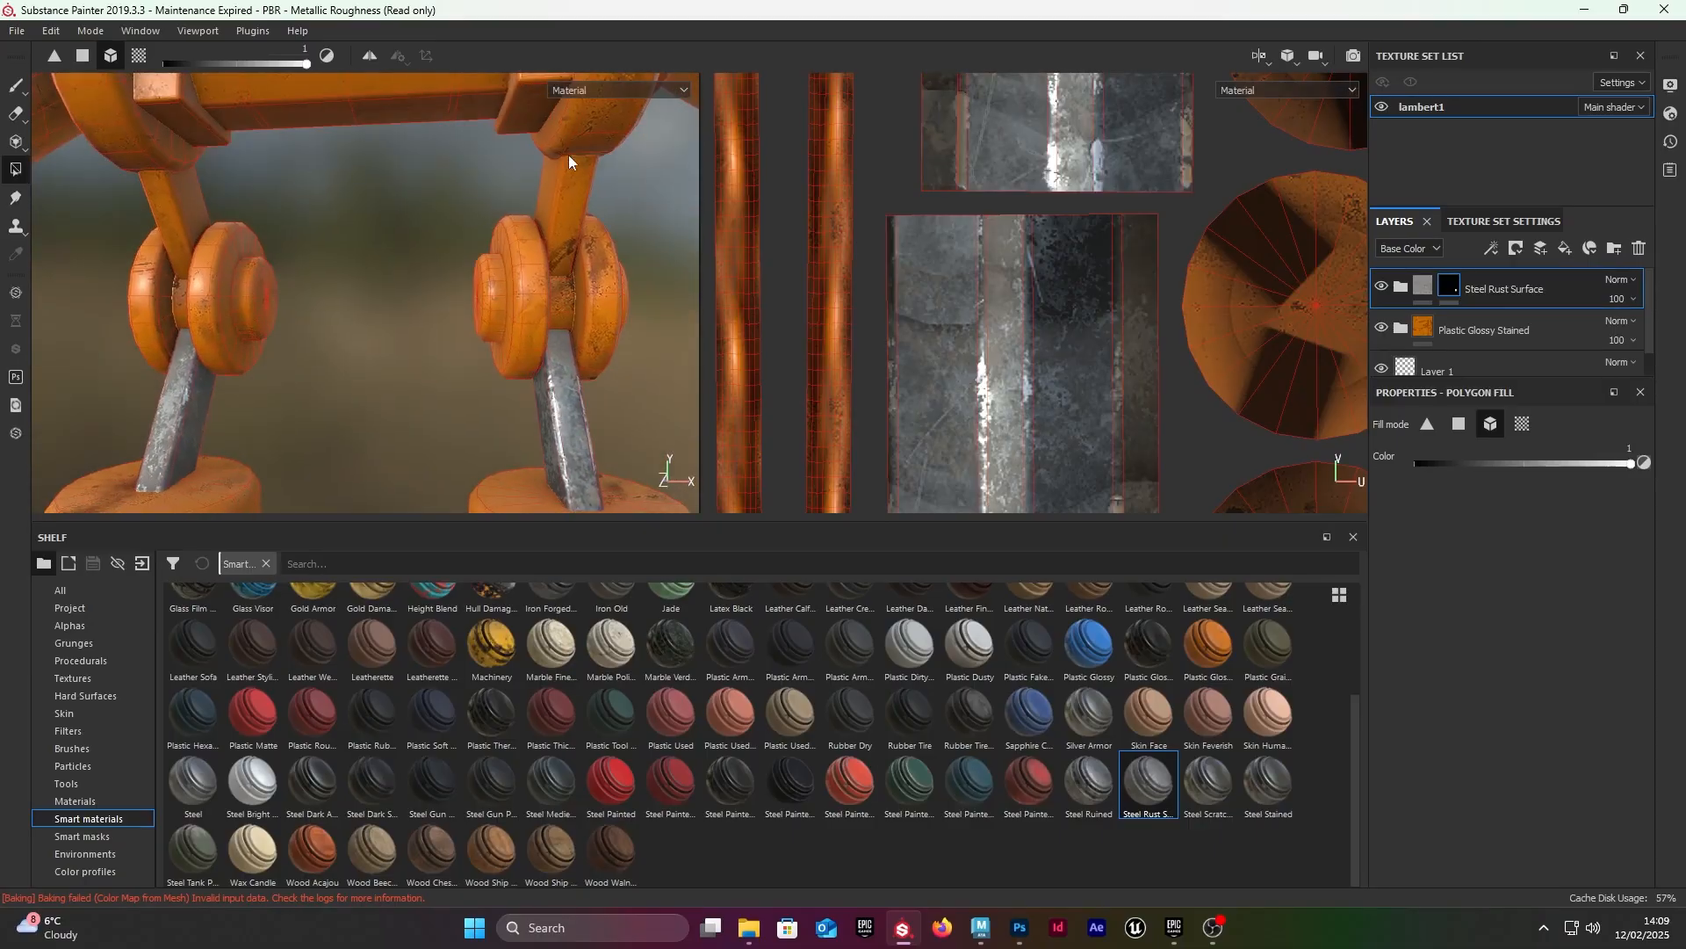
# Step: Fill the upper leg struts above both knees in the mask to reveal the Steel Rust Surface material
pyautogui.keyDown('alt'); pyautogui.moveTo(292, 196); pyautogui.dragTo(367, 217); pyautogui.keyUp('alt')
pyautogui.keyDown('alt'); pyautogui.moveTo(471, 239); pyautogui.dragTo(418, 287); pyautogui.keyUp('alt')
pyautogui.keyDown('alt'); pyautogui.moveTo(536, 265); pyautogui.dragTo(356, 238); pyautogui.keyUp('alt')
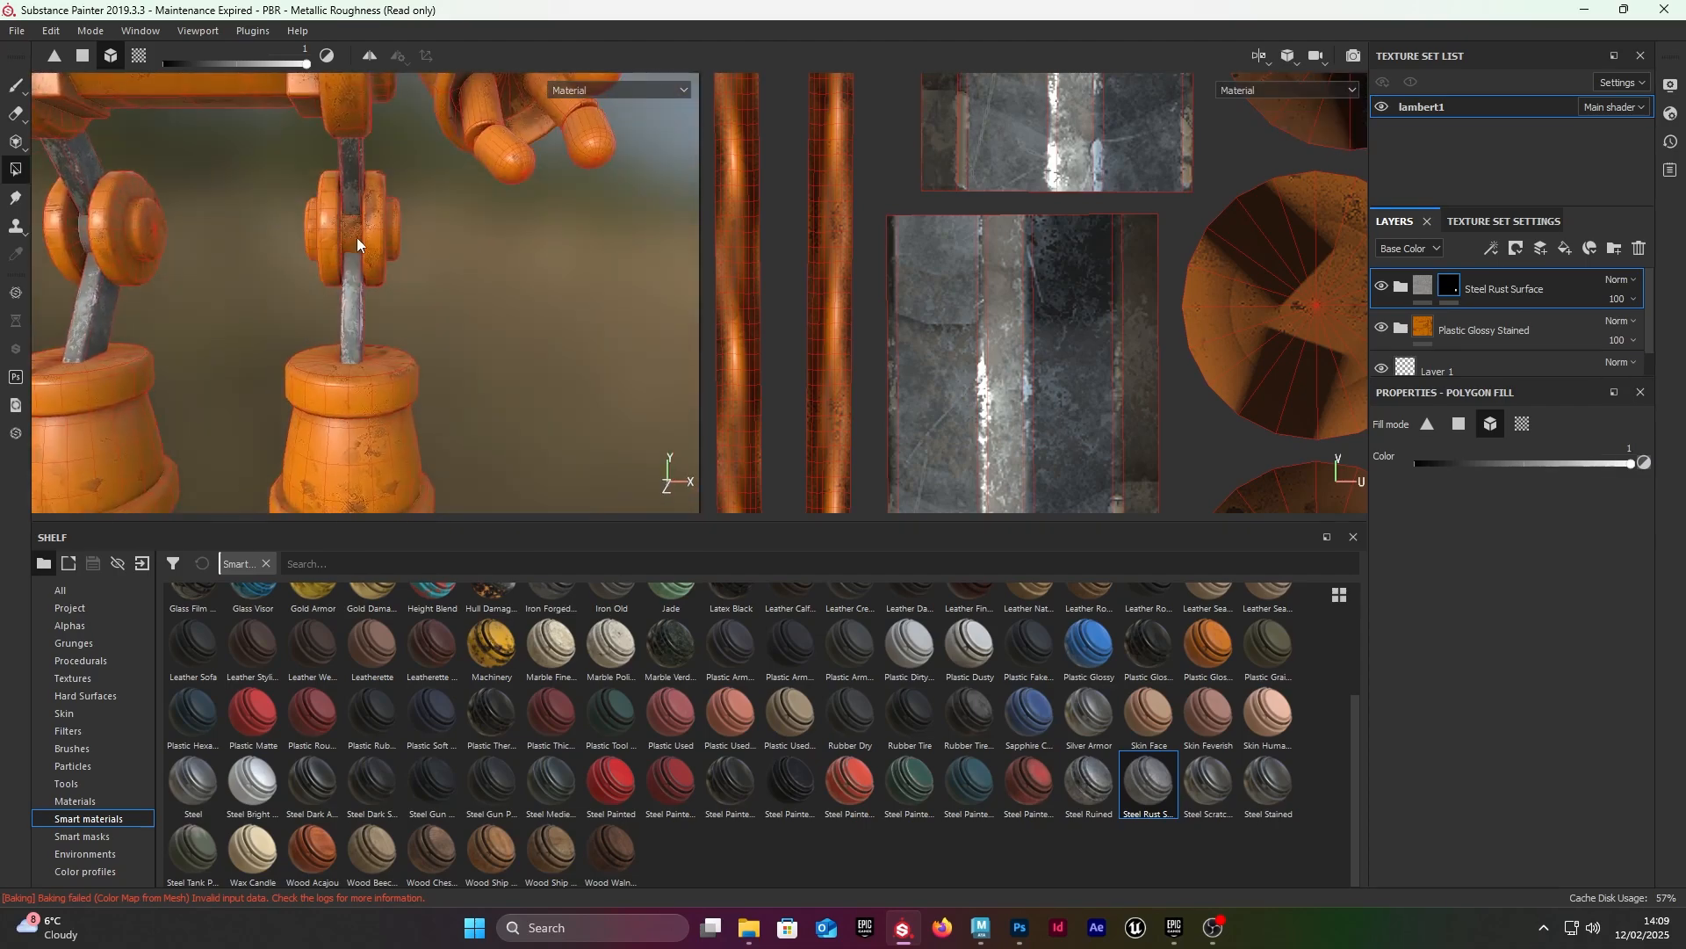
# Step: Fill the gear at the lower end of one arm's spring in the mask so it takes the Steel Rust Surface material
pyautogui.keyDown('alt'); pyautogui.moveTo(471, 241); pyautogui.dragTo(363, 232, button='right'); pyautogui.keyUp('alt')
pyautogui.keyDown('alt'); pyautogui.moveTo(364, 232); pyautogui.dragTo(341, 356, button='middle'); pyautogui.keyUp('alt')
pyautogui.keyDown('alt'); pyautogui.moveTo(316, 272); pyautogui.dragTo(275, 365, button='middle'); pyautogui.keyUp('alt')
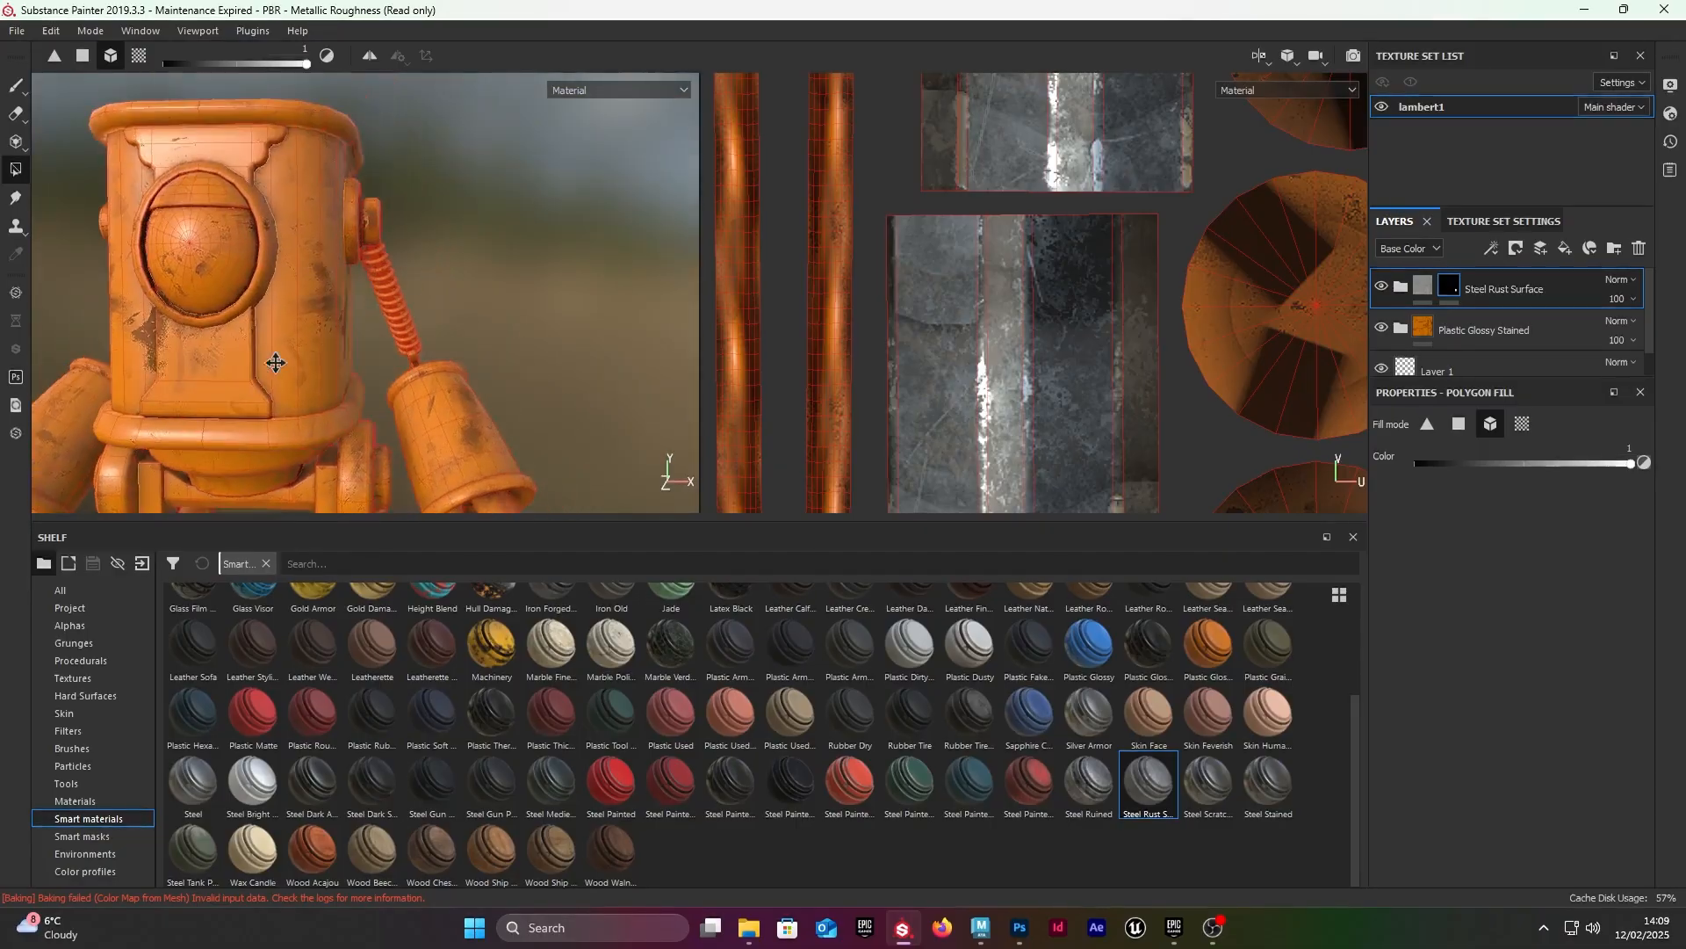
pyautogui.keyDown('alt'); pyautogui.moveTo(275, 365); pyautogui.dragTo(176, 303); pyautogui.keyUp('alt')
pyautogui.keyDown('alt'); pyautogui.moveTo(176, 303); pyautogui.dragTo(286, 279, button='right'); pyautogui.keyUp('alt')
pyautogui.keyDown('alt'); pyautogui.moveTo(327, 282); pyautogui.dragTo(282, 267, button='middle'); pyautogui.keyUp('alt')
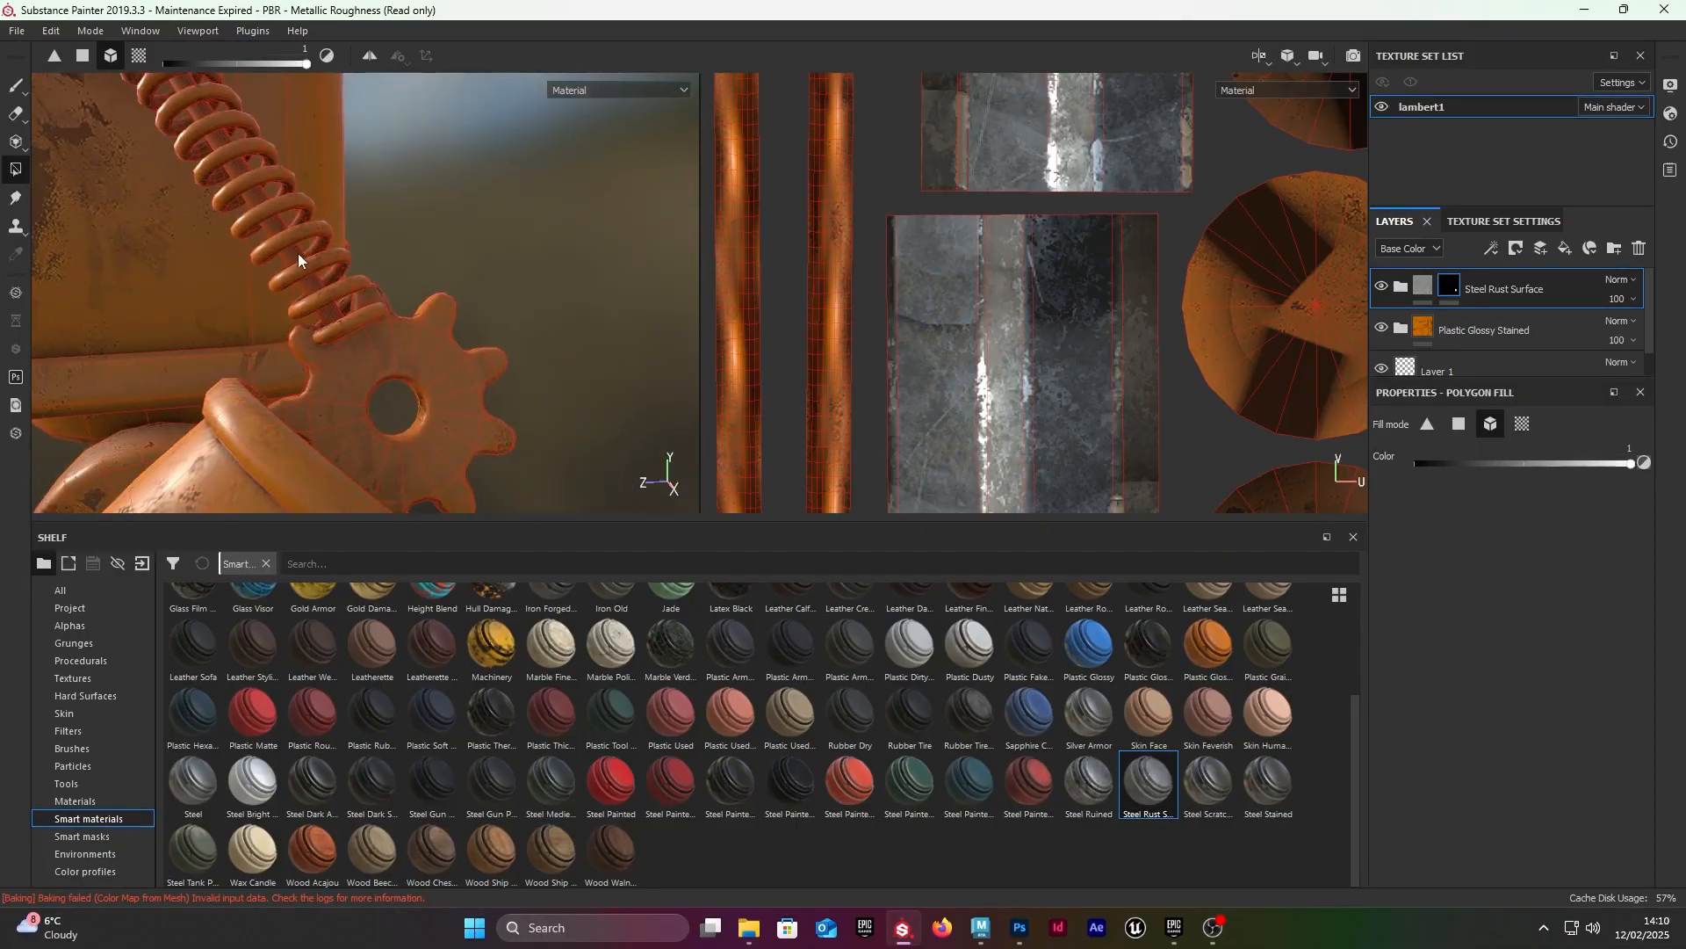
pyautogui.keyDown('alt'); pyautogui.moveTo(340, 309); pyautogui.dragTo(349, 328); pyautogui.keyUp('alt')
pyautogui.keyDown('alt'); pyautogui.moveTo(349, 328); pyautogui.dragTo(377, 303, button='right'); pyautogui.keyUp('alt')
pyautogui.click(360, 225)
# Step: Reveal the Steel Rust Surface material on the other arm's gear by filling it in the mask
pyautogui.keyDown('alt'); pyautogui.moveTo(468, 318); pyautogui.dragTo(90, 240); pyautogui.keyUp('alt')
pyautogui.keyDown('alt'); pyautogui.moveTo(90, 240); pyautogui.dragTo(272, 223, button='right'); pyautogui.keyUp('alt')
pyautogui.keyDown('alt'); pyautogui.moveTo(266, 219); pyautogui.dragTo(282, 382); pyautogui.keyUp('alt')
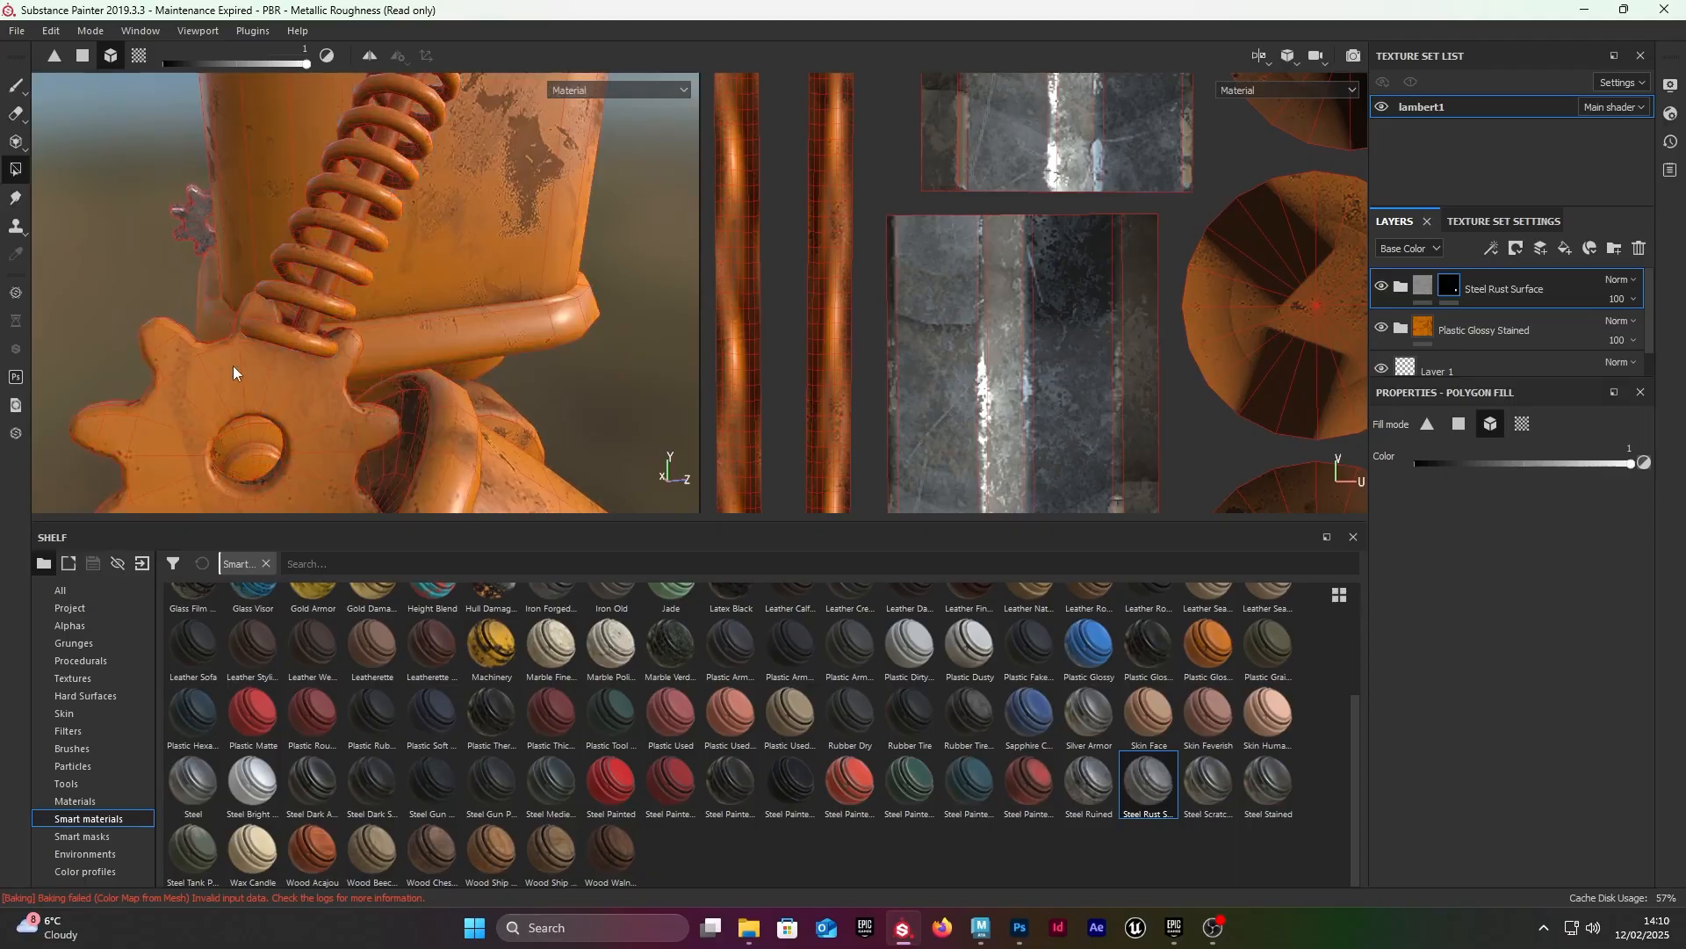
pyautogui.click(167, 357)
pyautogui.keyDown('alt'); pyautogui.moveTo(167, 357); pyautogui.dragTo(316, 262); pyautogui.keyUp('alt')
# Step: Inspect the UV layout and the robot's body, springs and hips for further parts to fill with steel
pyautogui.keyDown('alt'); pyautogui.moveTo(938, 297); pyautogui.dragTo(964, 314); pyautogui.keyUp('alt')
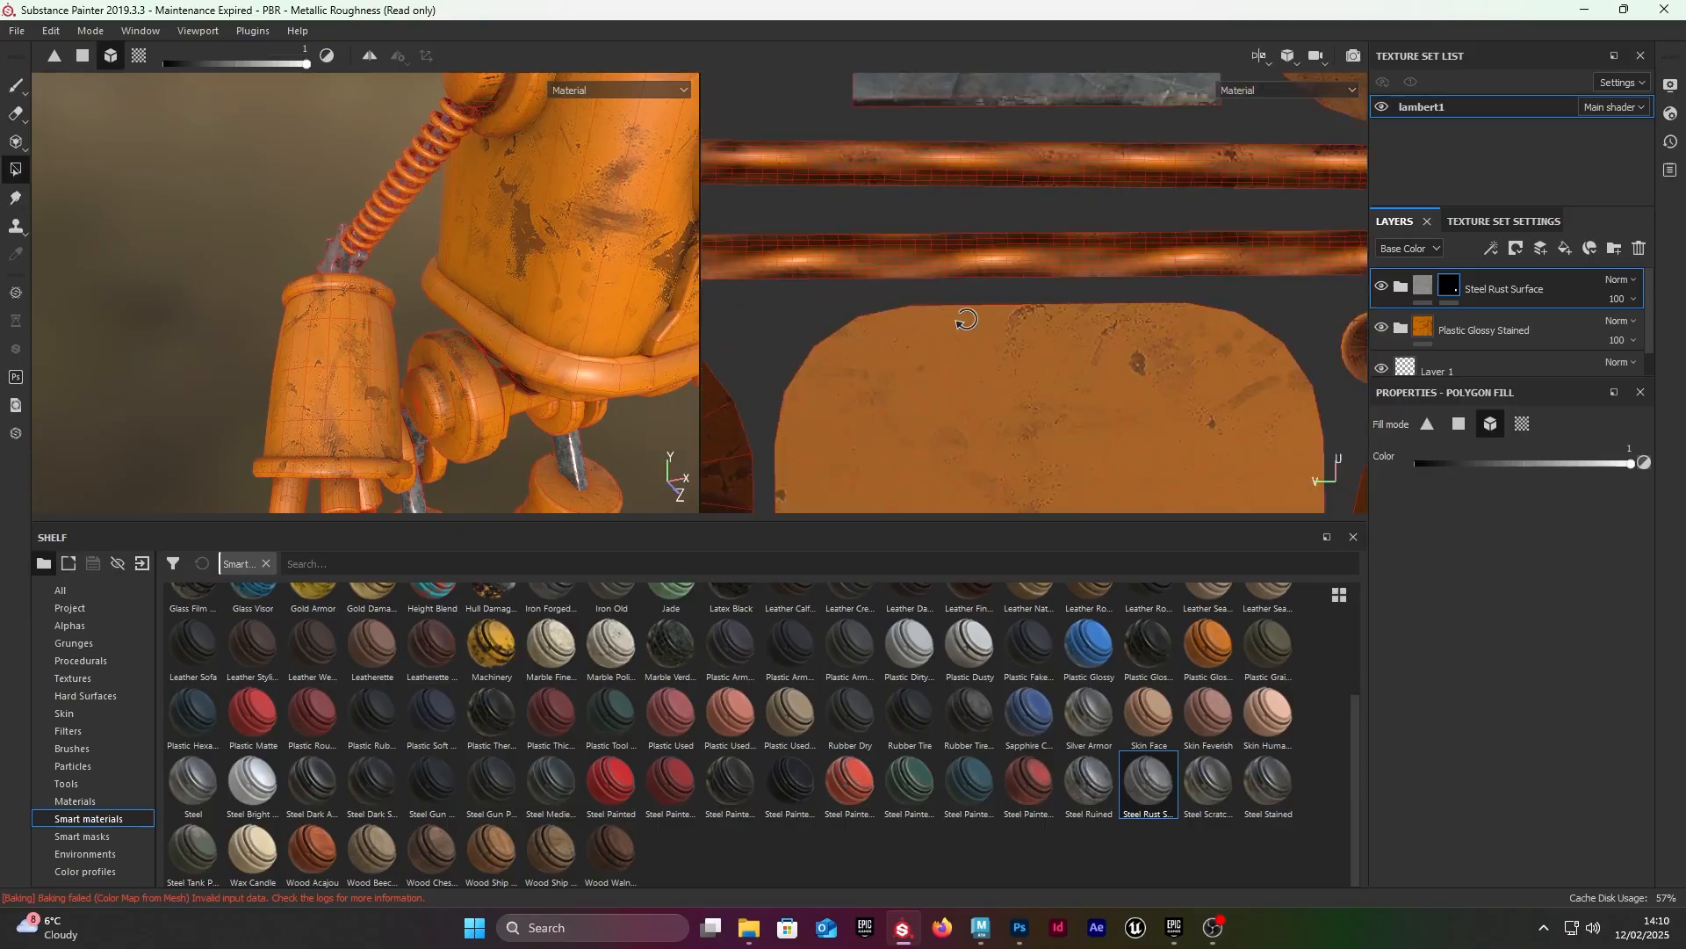
pyautogui.keyDown('alt'); pyautogui.moveTo(964, 314); pyautogui.dragTo(1030, 286, button='right'); pyautogui.keyUp('alt')
pyautogui.scroll(-10, 1094, 281)
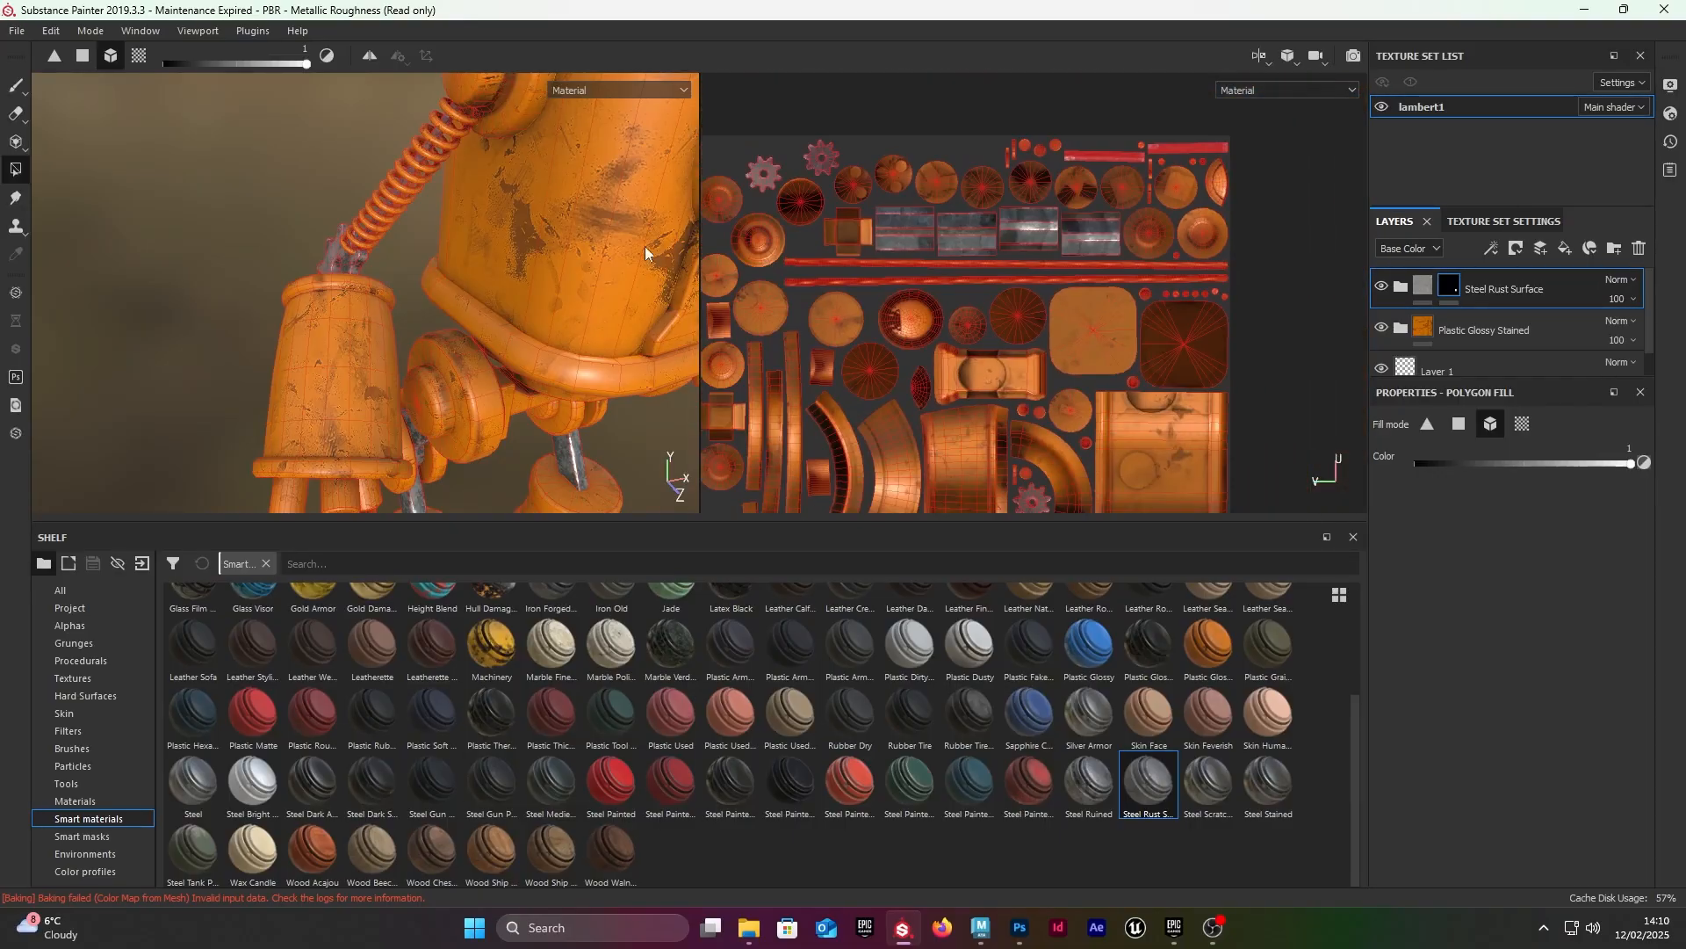
pyautogui.keyDown('alt'); pyautogui.moveTo(589, 266); pyautogui.dragTo(558, 234, button='middle'); pyautogui.keyUp('alt')
pyautogui.keyDown('alt'); pyautogui.moveTo(558, 234); pyautogui.dragTo(518, 211, button='right'); pyautogui.keyUp('alt')
pyautogui.keyDown('alt'); pyautogui.moveTo(518, 211); pyautogui.dragTo(422, 224); pyautogui.keyUp('alt')
pyautogui.keyDown('alt'); pyautogui.moveTo(510, 228); pyautogui.dragTo(666, 241, button='right'); pyautogui.keyUp('alt')
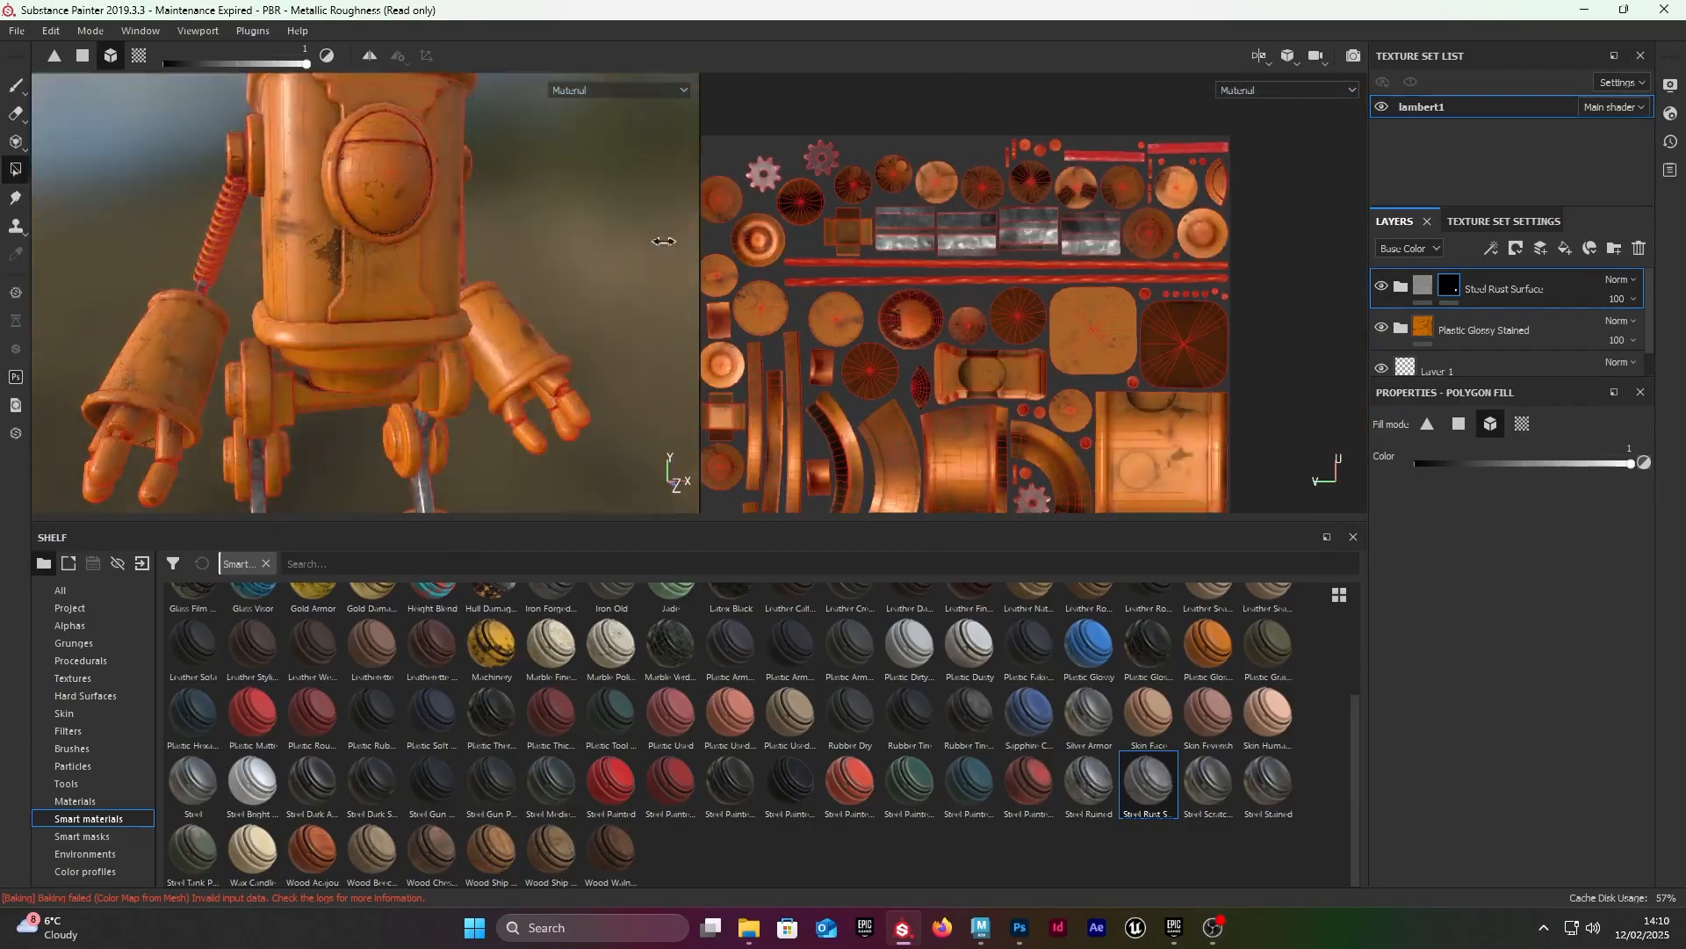
pyautogui.keyDown('alt'); pyautogui.moveTo(396, 237); pyautogui.dragTo(465, 229); pyautogui.keyUp('alt')
pyautogui.keyDown('alt'); pyautogui.moveTo(466, 228); pyautogui.dragTo(477, 308, button='middle'); pyautogui.keyUp('alt')
pyautogui.keyDown('alt'); pyautogui.moveTo(477, 309); pyautogui.dragTo(549, 294); pyautogui.keyUp('alt')
pyautogui.keyDown('alt'); pyautogui.moveTo(303, 286); pyautogui.dragTo(366, 299); pyautogui.keyUp('alt')
pyautogui.keyDown('alt'); pyautogui.moveTo(366, 298); pyautogui.dragTo(510, 303, button='right'); pyautogui.keyUp('alt')
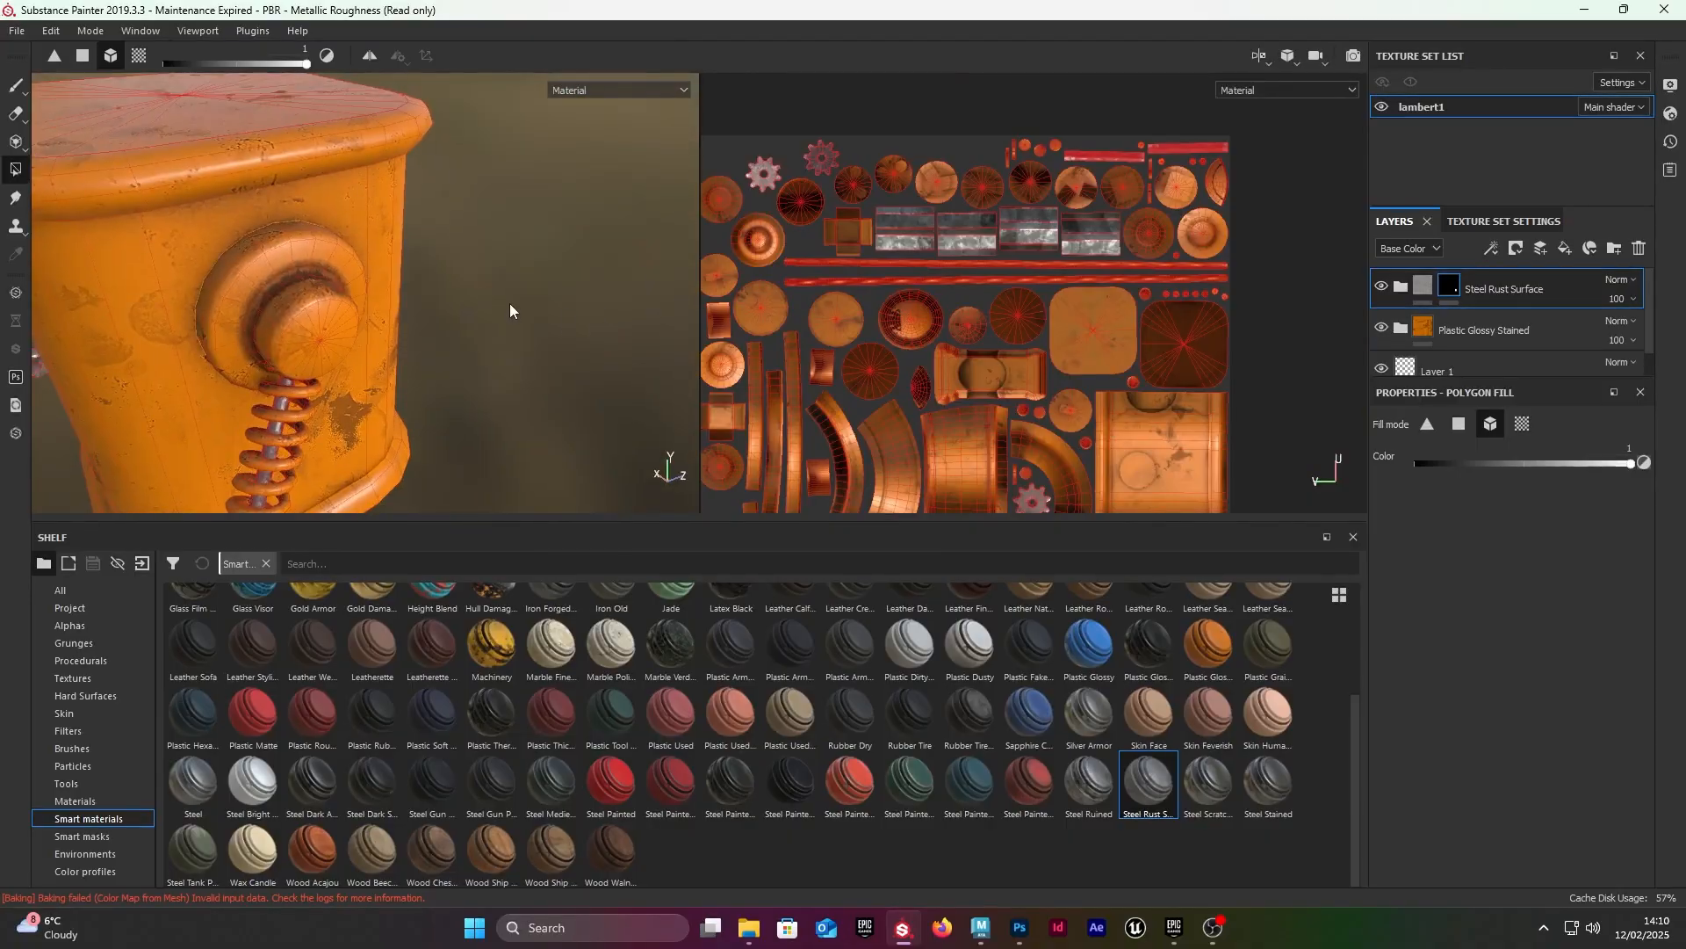
pyautogui.keyDown('alt'); pyautogui.moveTo(431, 224); pyautogui.dragTo(530, 200); pyautogui.keyUp('alt')
pyautogui.keyDown('alt'); pyautogui.moveTo(529, 199); pyautogui.dragTo(369, 215, button='right'); pyautogui.keyUp('alt')
pyautogui.keyDown('alt'); pyautogui.moveTo(474, 211); pyautogui.dragTo(252, 298); pyautogui.keyUp('alt')
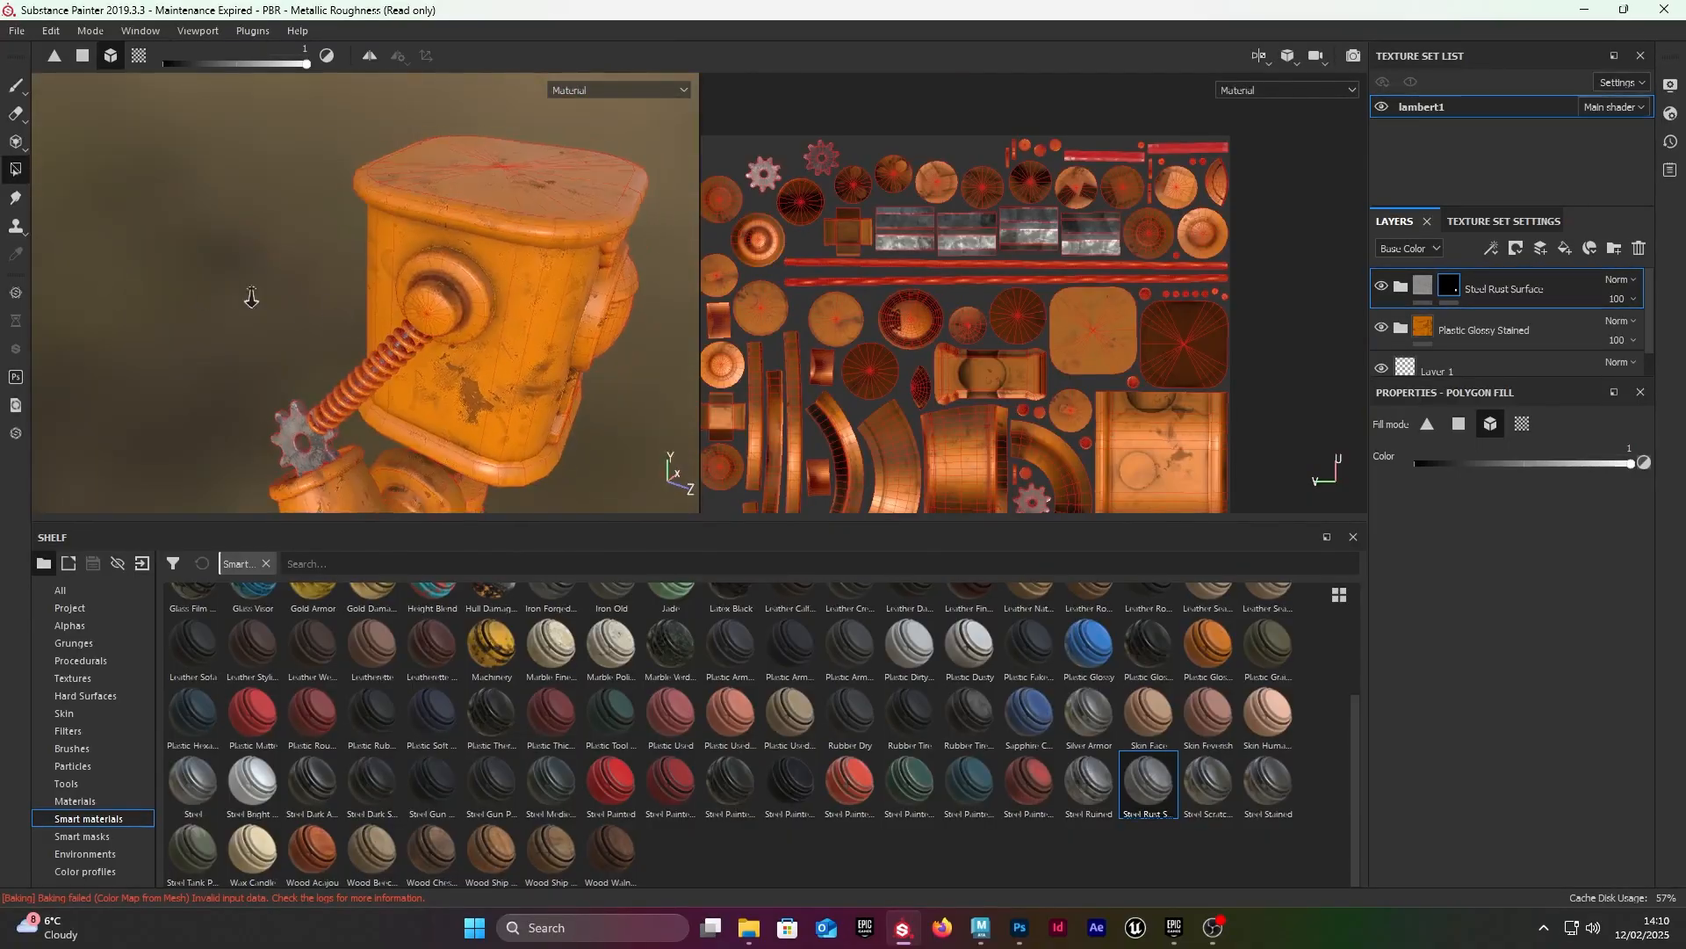
pyautogui.keyDown('alt'); pyautogui.moveTo(252, 298); pyautogui.dragTo(189, 303, button='right'); pyautogui.keyUp('alt')
pyautogui.keyDown('alt'); pyautogui.moveTo(378, 360); pyautogui.dragTo(315, 211, button='middle'); pyautogui.keyUp('alt')
pyautogui.keyDown('alt'); pyautogui.moveTo(314, 205); pyautogui.dragTo(181, 200); pyautogui.keyUp('alt')
pyautogui.keyDown('alt'); pyautogui.moveTo(181, 200); pyautogui.dragTo(313, 233, button='right'); pyautogui.keyUp('alt')
pyautogui.keyDown('alt'); pyautogui.moveTo(313, 233); pyautogui.dragTo(297, 237); pyautogui.keyUp('alt')
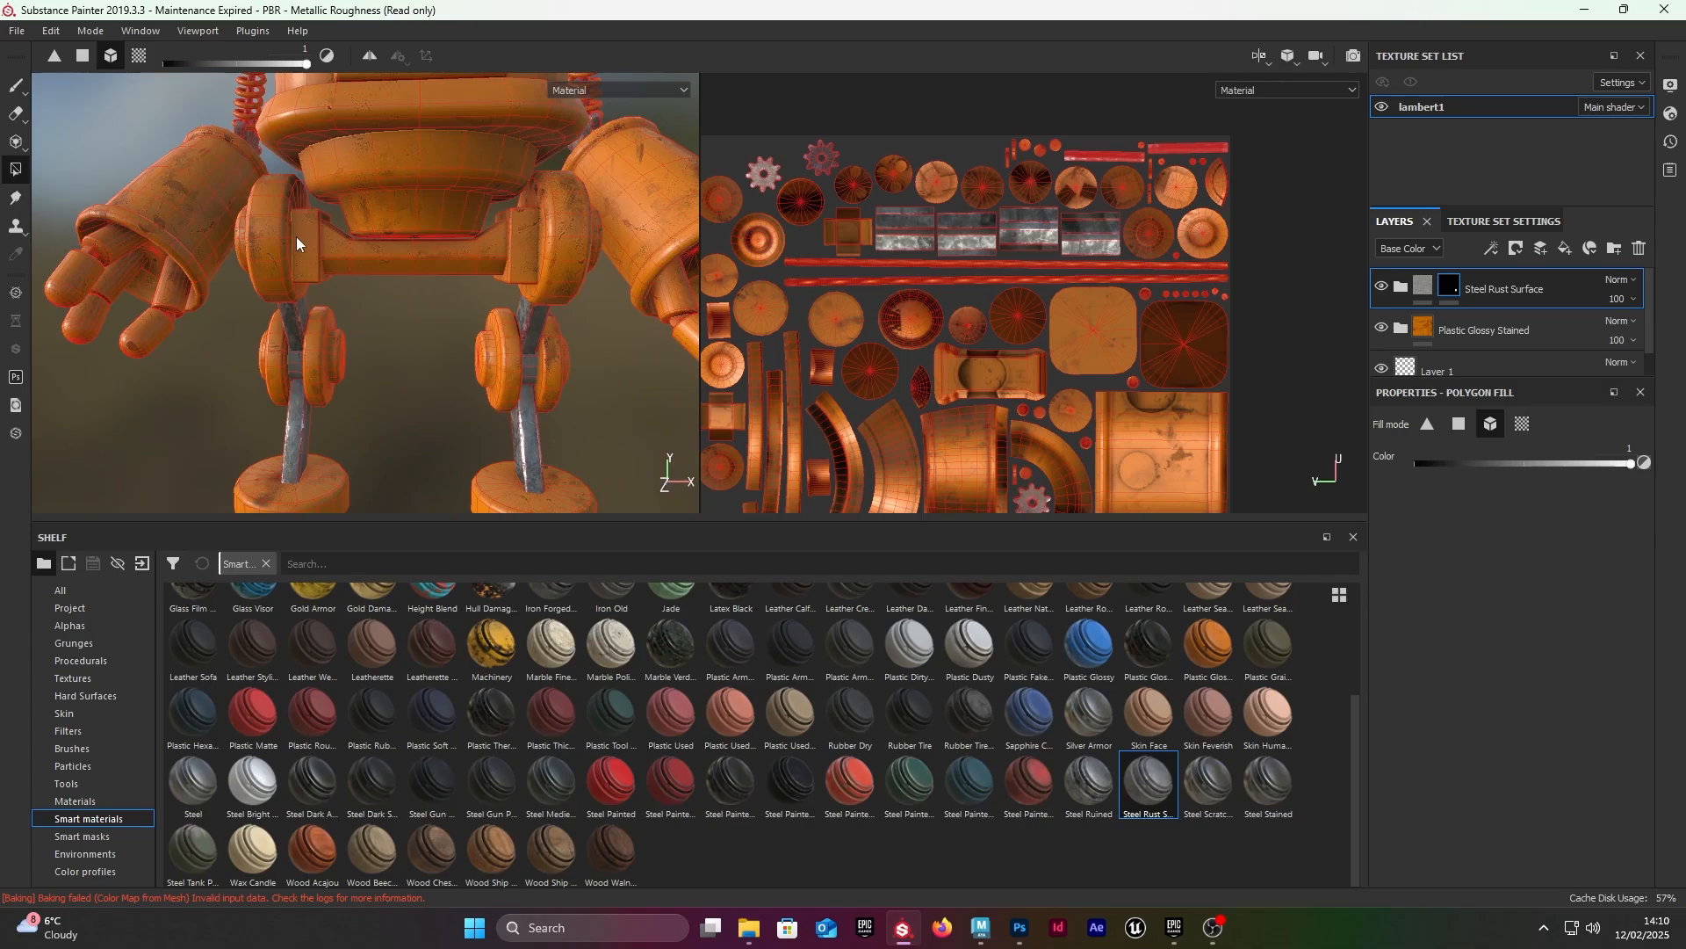
# Step: Fill the two rectangular blocks beside the hip discs in the mask to reveal the Steel Rust Surface material
pyautogui.keyDown('alt'); pyautogui.moveTo(315, 226); pyautogui.dragTo(396, 232, button='right'); pyautogui.keyUp('alt')
pyautogui.keyDown('alt'); pyautogui.moveTo(272, 172); pyautogui.dragTo(313, 249, button='middle'); pyautogui.keyUp('alt')
pyautogui.click(314, 249)
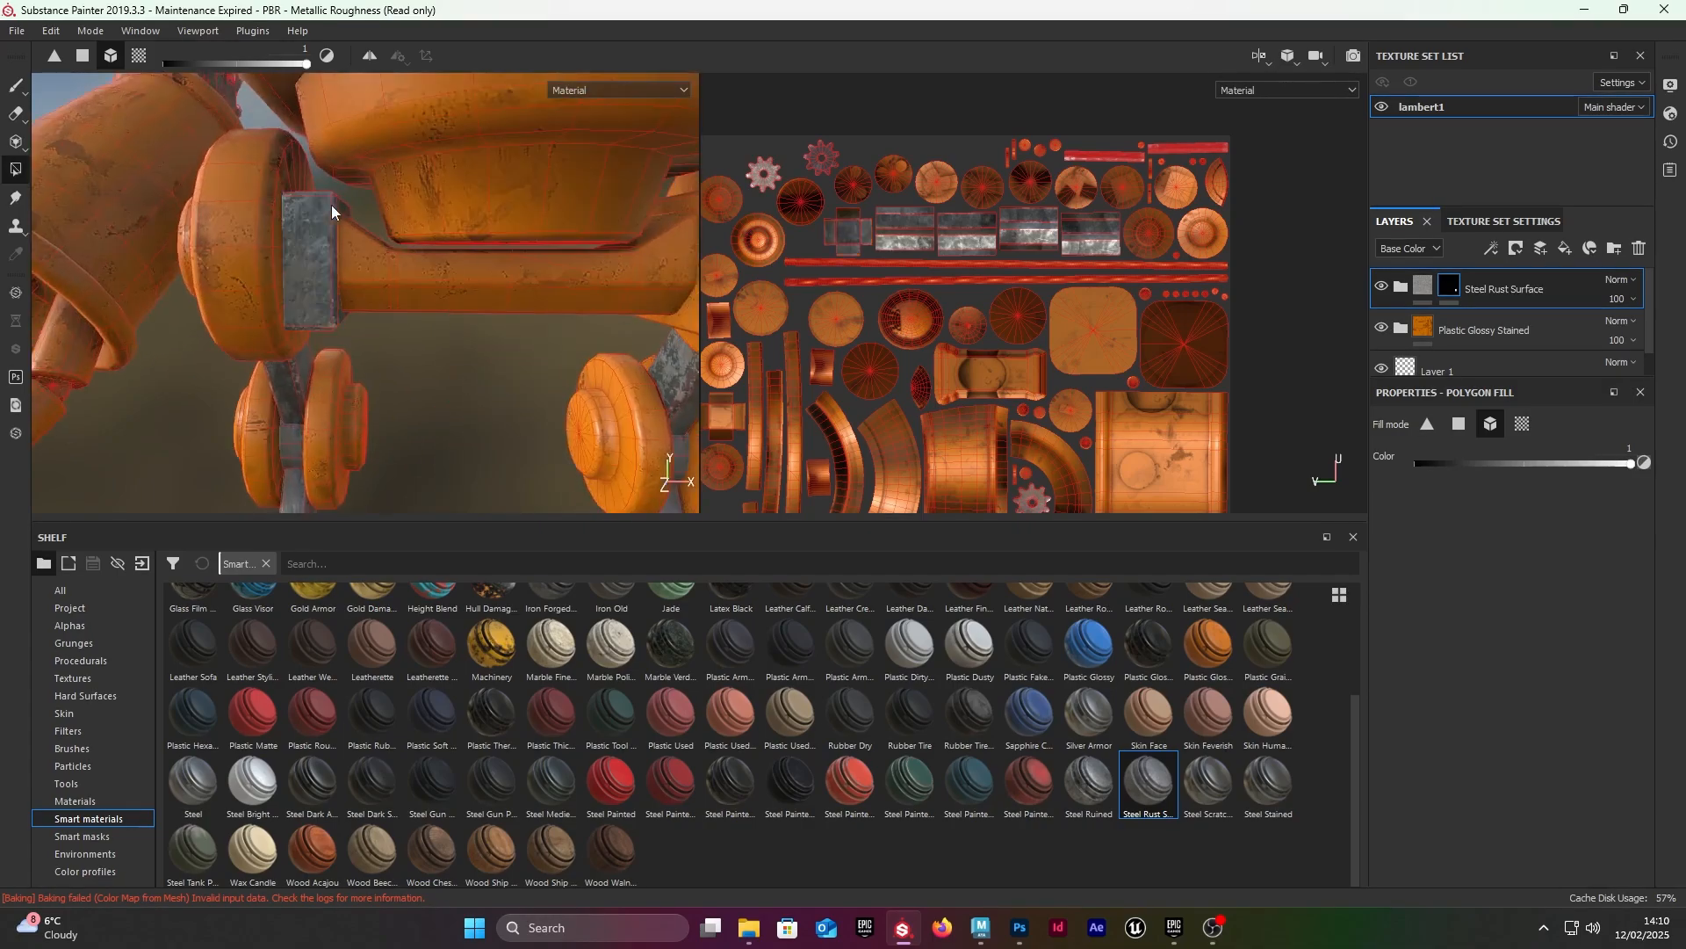
pyautogui.keyDown('alt'); pyautogui.moveTo(606, 239); pyautogui.dragTo(323, 213, button='middle'); pyautogui.keyUp('alt')
pyautogui.click(350, 150)
pyautogui.keyDown('alt'); pyautogui.moveTo(350, 150); pyautogui.dragTo(228, 170, button='right'); pyautogui.keyUp('alt')
# Step: Examine the masked steel parts on the legs and the plastic surface and upper rim of the robot's body
pyautogui.keyDown('alt'); pyautogui.moveTo(355, 286); pyautogui.dragTo(366, 234, button='middle'); pyautogui.keyUp('alt')
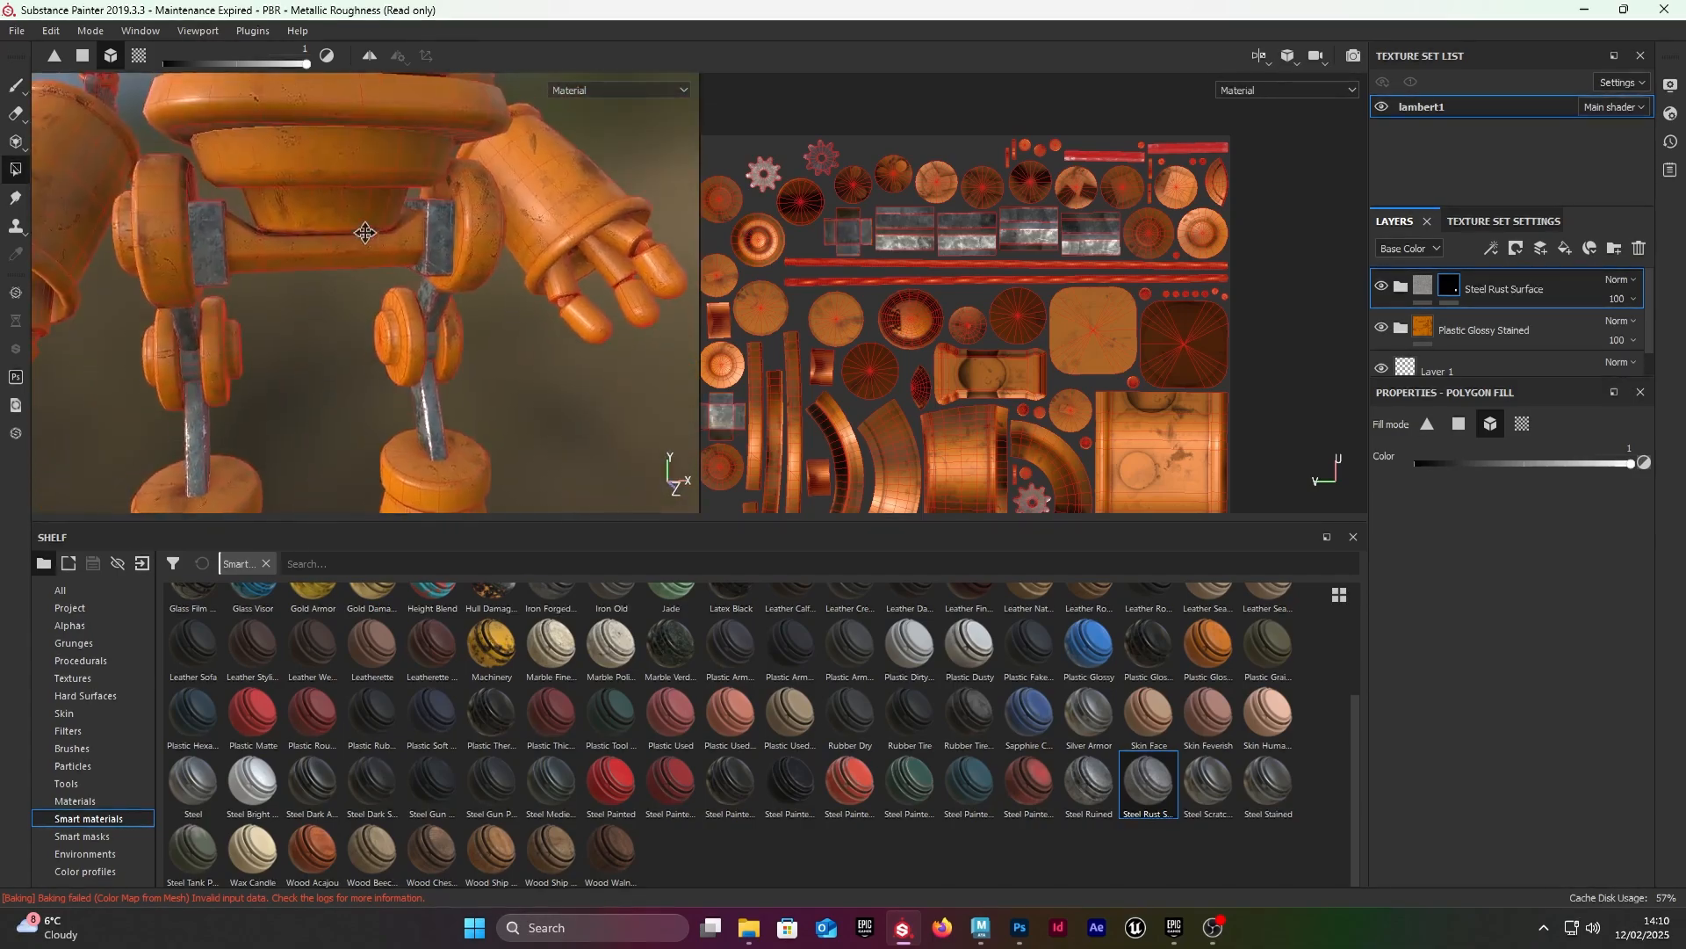
pyautogui.keyDown('alt'); pyautogui.moveTo(365, 234); pyautogui.dragTo(342, 278); pyautogui.keyUp('alt')
pyautogui.keyDown('alt'); pyautogui.moveTo(342, 278); pyautogui.dragTo(205, 286, button='right'); pyautogui.keyUp('alt')
pyautogui.keyDown('alt'); pyautogui.moveTo(334, 277); pyautogui.dragTo(328, 376, button='middle'); pyautogui.keyUp('alt')
pyautogui.moveTo(329, 376)
pyautogui.keyDown('alt'); pyautogui.mouseDown()
pyautogui.moveTo(403, 351)
pyautogui.moveTo(334, 356)
pyautogui.mouseUp(); pyautogui.keyUp('alt')
pyautogui.keyDown('alt'); pyautogui.moveTo(448, 363); pyautogui.dragTo(274, 321, button='right'); pyautogui.keyUp('alt')
pyautogui.keyDown('alt'); pyautogui.moveTo(274, 321); pyautogui.dragTo(286, 334, button='middle'); pyautogui.keyUp('alt')
pyautogui.keyDown('alt'); pyautogui.moveTo(286, 334); pyautogui.dragTo(327, 338); pyautogui.keyUp('alt')
pyautogui.keyDown('alt'); pyautogui.moveTo(242, 325); pyautogui.dragTo(335, 313, button='right'); pyautogui.keyUp('alt')
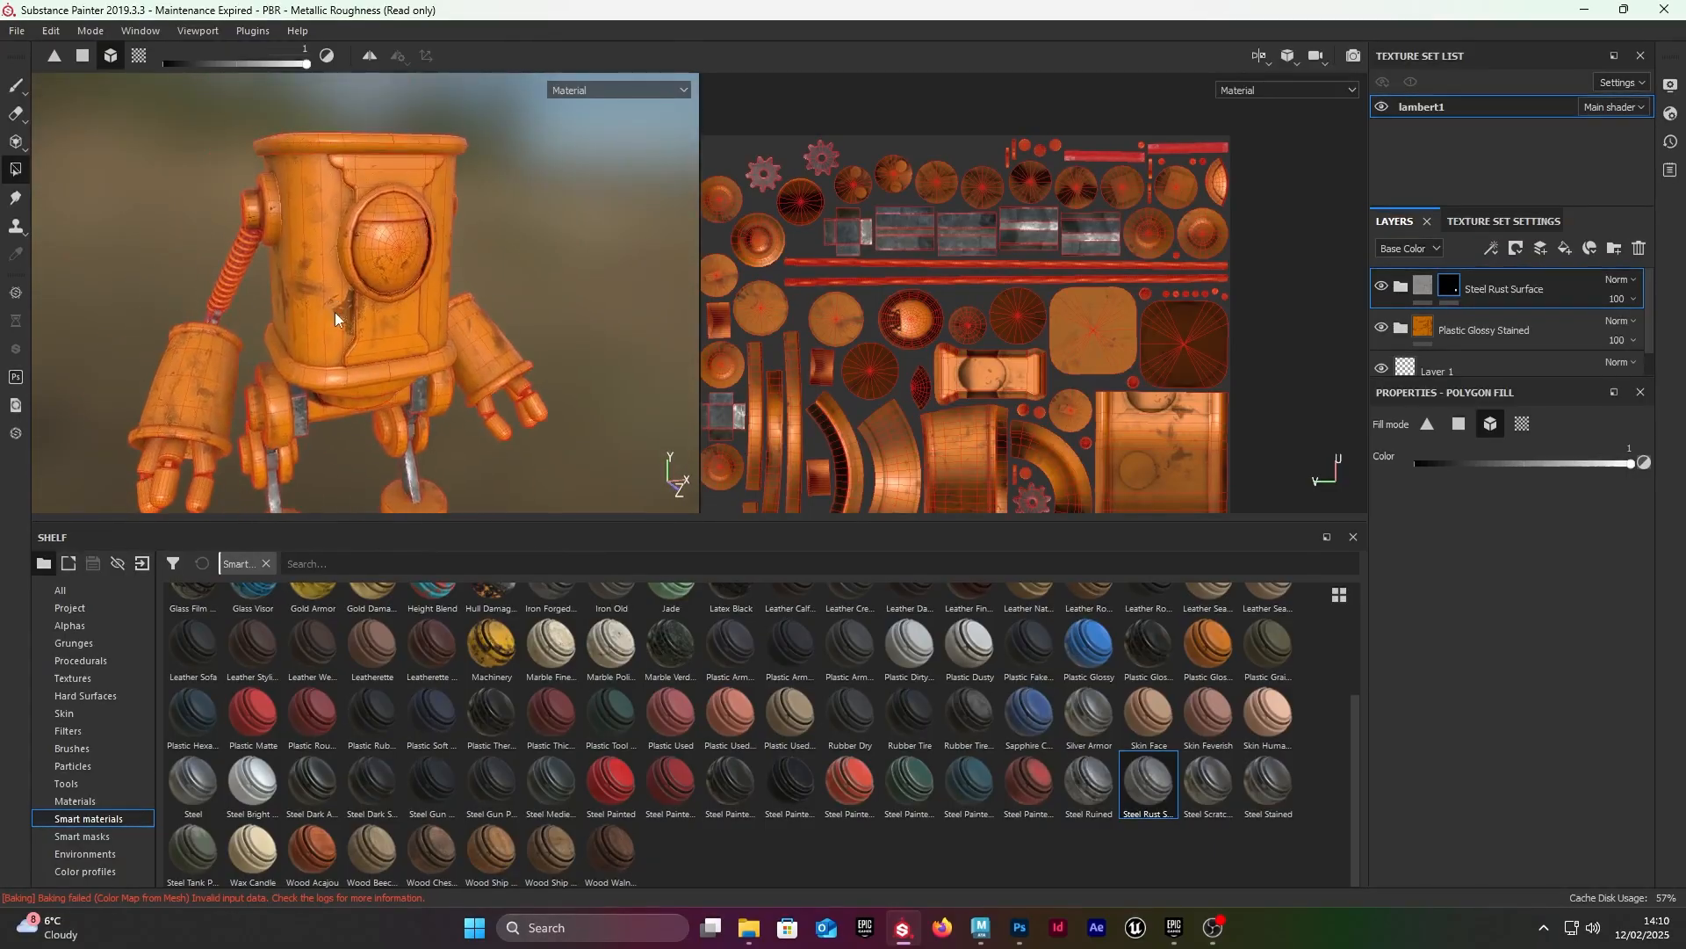
pyautogui.keyDown('alt'); pyautogui.moveTo(334, 312); pyautogui.dragTo(367, 335); pyautogui.keyUp('alt')
pyautogui.keyDown('alt'); pyautogui.moveTo(368, 335); pyautogui.dragTo(331, 357, button='middle'); pyautogui.keyUp('alt')
pyautogui.keyDown('alt'); pyautogui.moveTo(332, 358); pyautogui.dragTo(439, 290); pyautogui.keyUp('alt')
pyautogui.keyDown('alt'); pyautogui.moveTo(492, 277); pyautogui.dragTo(641, 269, button='right'); pyautogui.keyUp('alt')
pyautogui.keyDown('alt'); pyautogui.moveTo(457, 263); pyautogui.dragTo(307, 206); pyautogui.keyUp('alt')
pyautogui.moveTo(308, 281)
pyautogui.keyDown('shift'); pyautogui.mouseDown(button='right')
pyautogui.moveTo(351, 294)
pyautogui.moveTo(260, 297)
pyautogui.moveTo(334, 293)
pyautogui.mouseUp(button='right'); pyautogui.keyUp('shift')
pyautogui.keyDown('alt'); pyautogui.moveTo(335, 293); pyautogui.dragTo(513, 262); pyautogui.keyUp('alt')
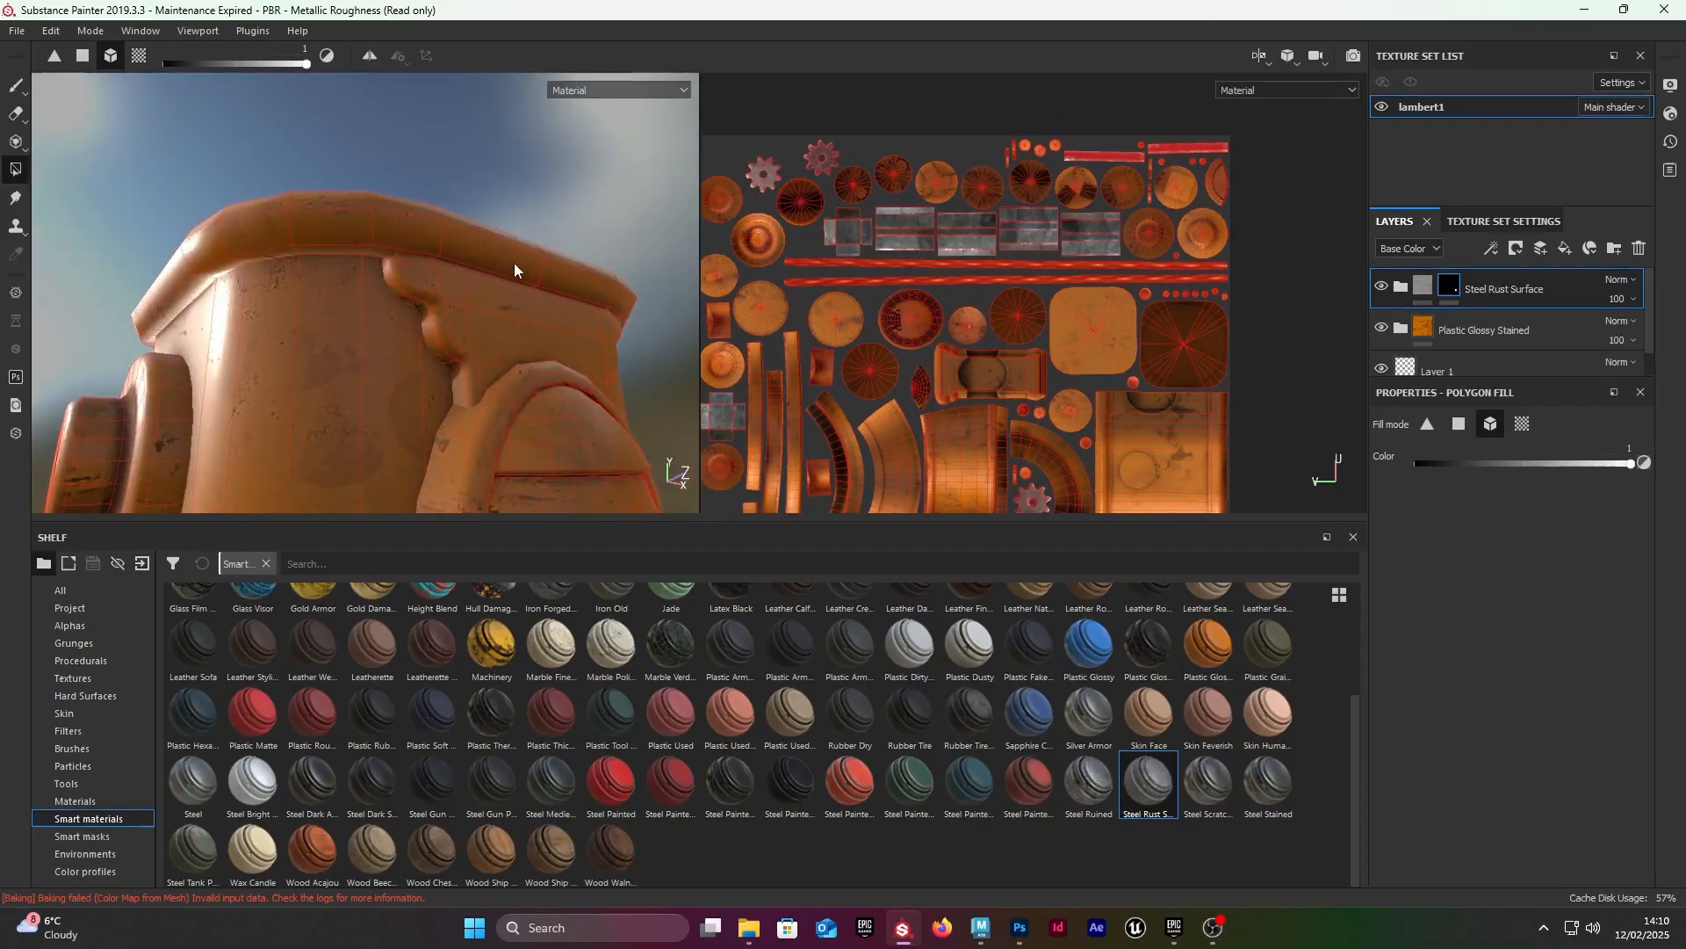
pyautogui.moveTo(362, 277)
pyautogui.keyDown('alt'); pyautogui.mouseDown()
pyautogui.moveTo(403, 305)
pyautogui.moveTo(400, 368)
pyautogui.moveTo(431, 307)
pyautogui.moveTo(423, 236)
pyautogui.mouseUp(); pyautogui.keyUp('alt')
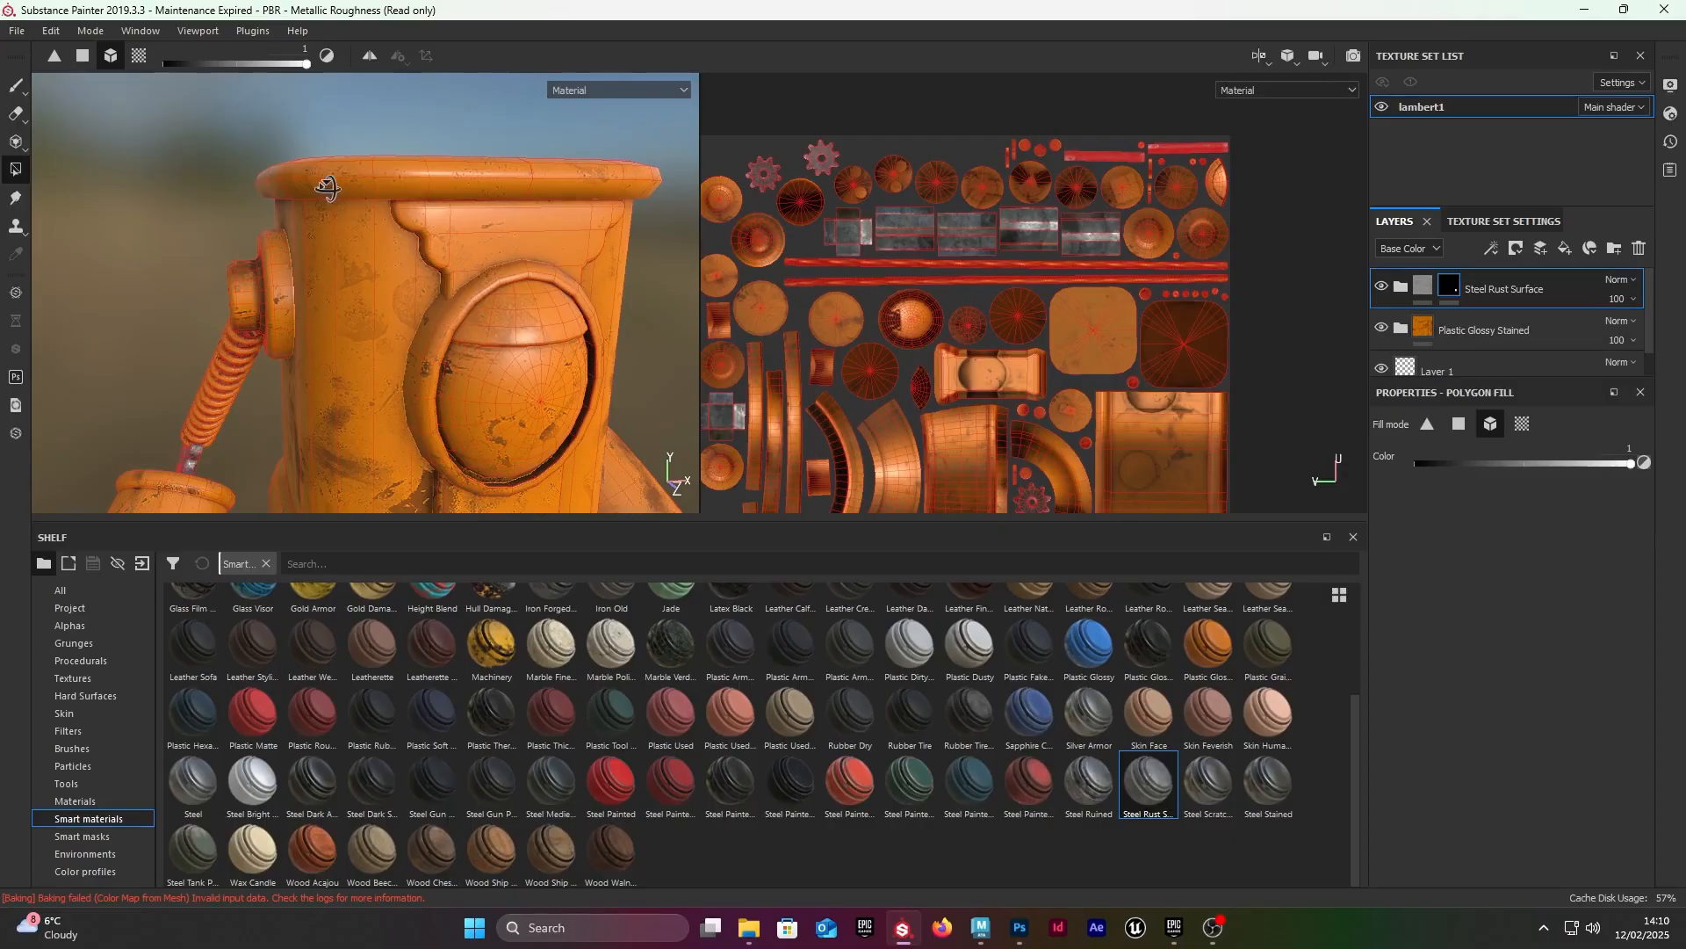
pyautogui.keyDown('alt'); pyautogui.moveTo(327, 188); pyautogui.dragTo(293, 272); pyautogui.keyUp('alt')
pyautogui.keyDown('alt'); pyautogui.moveTo(398, 287); pyautogui.dragTo(369, 236); pyautogui.keyUp('alt')
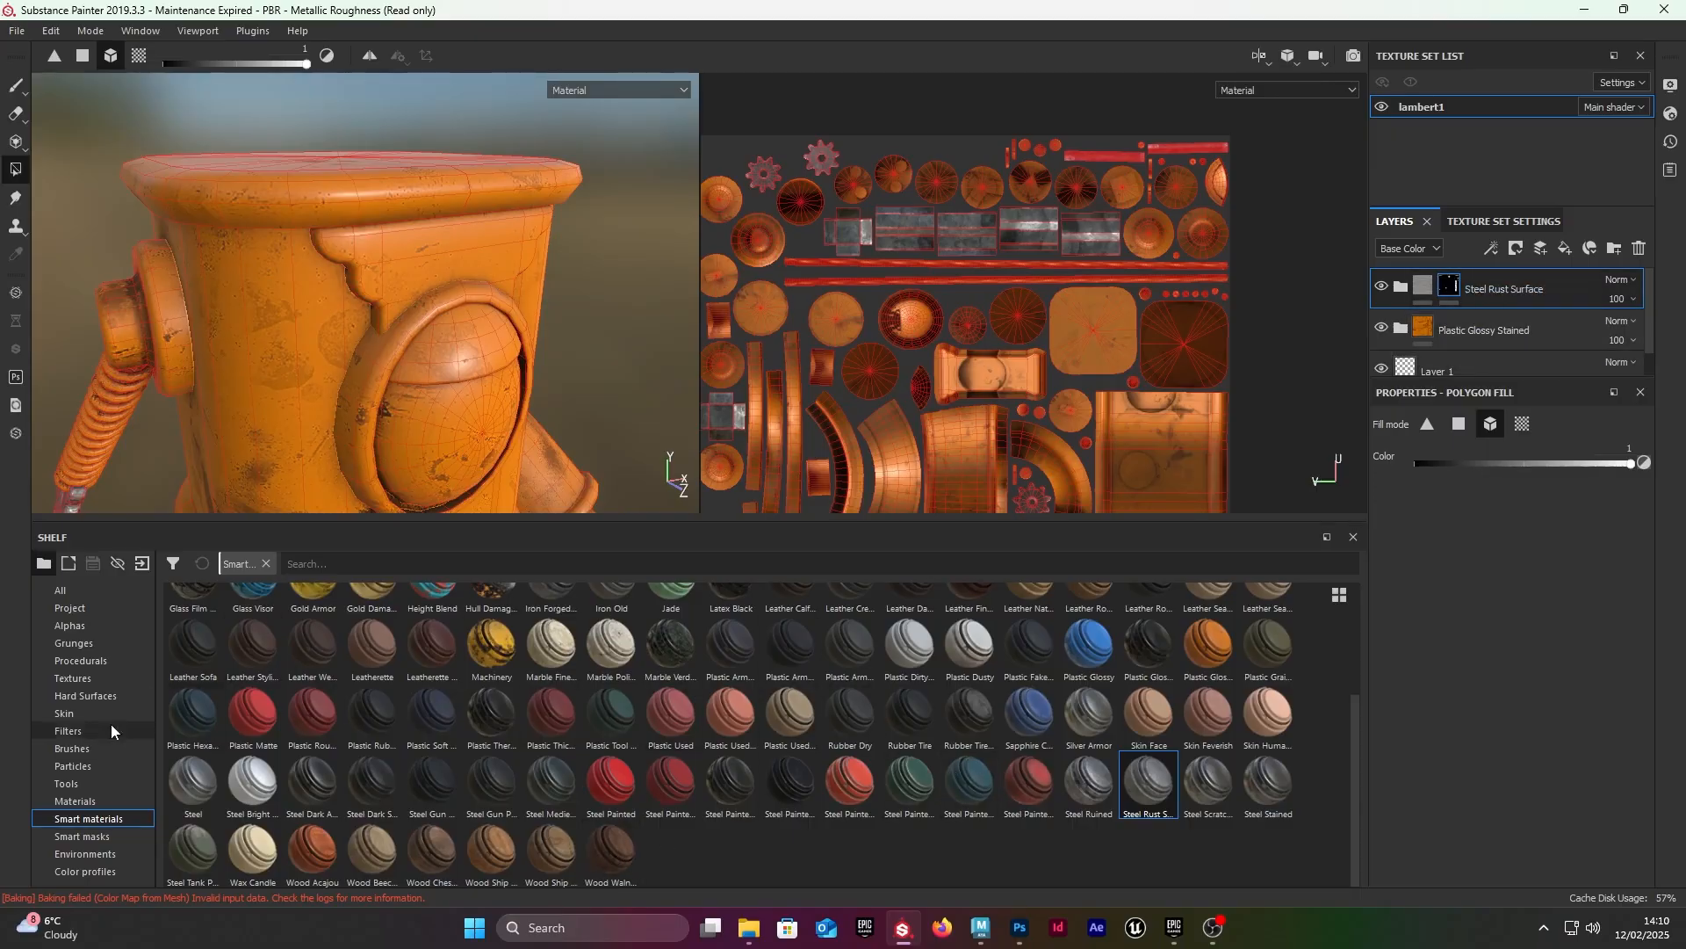
# Step: Add the Rust Fine material as a new layer directly beneath the Plastic Glossy Stained layer
pyautogui.click(76, 802)
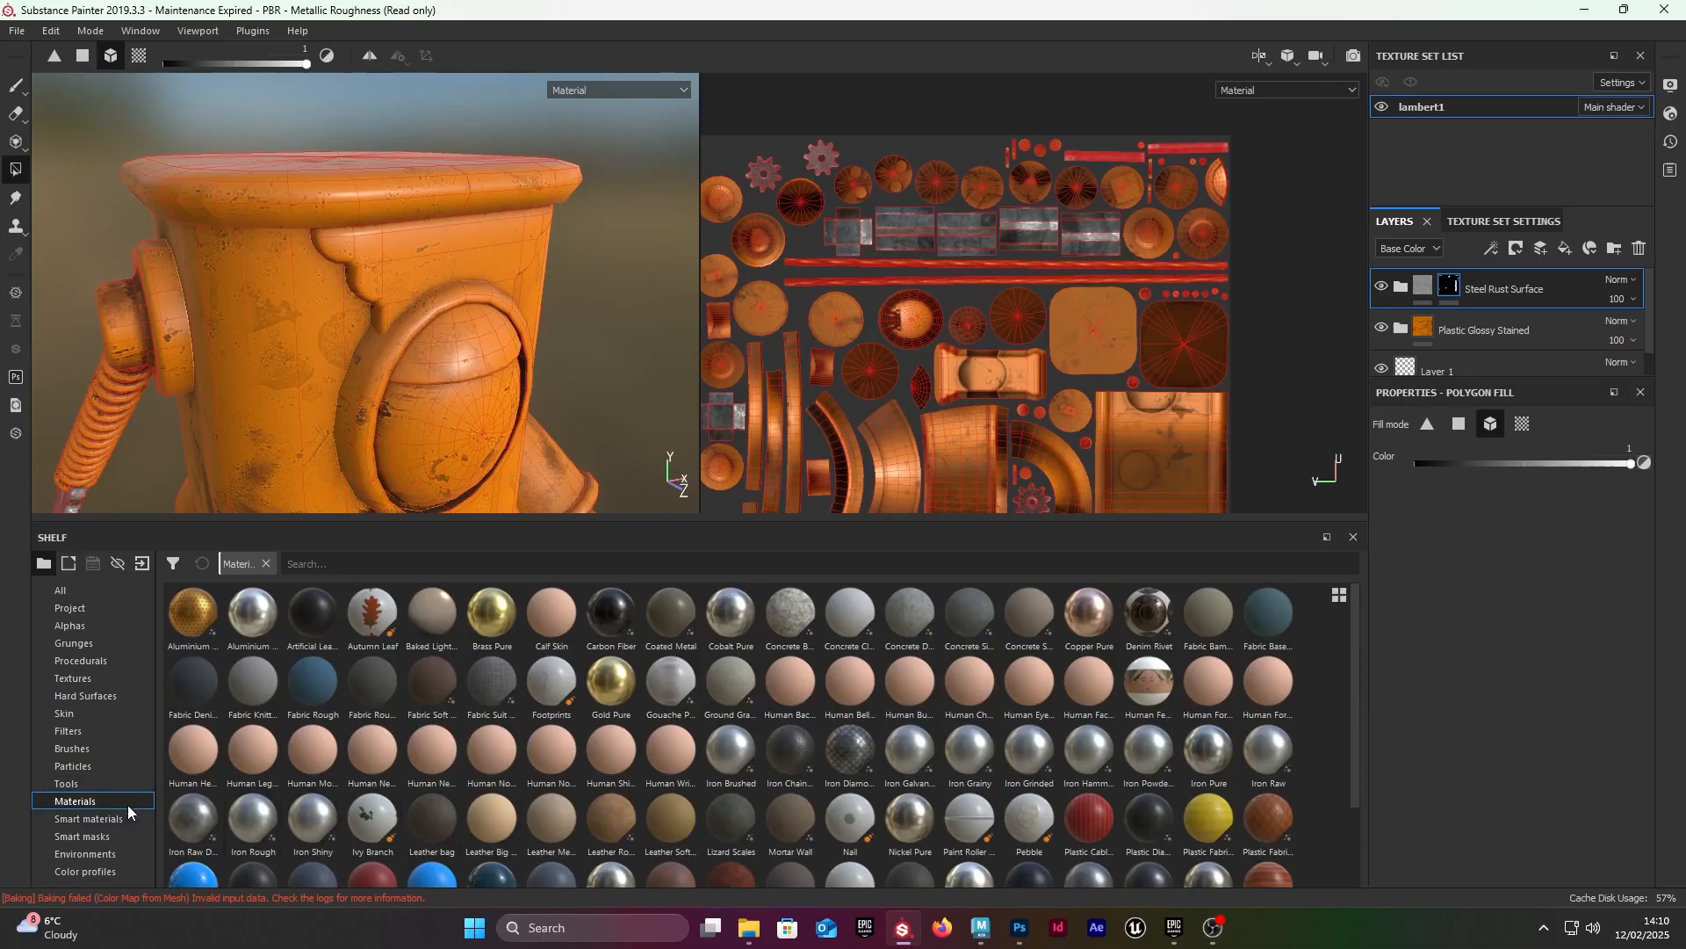
pyautogui.scroll(-3, 1073, 714)
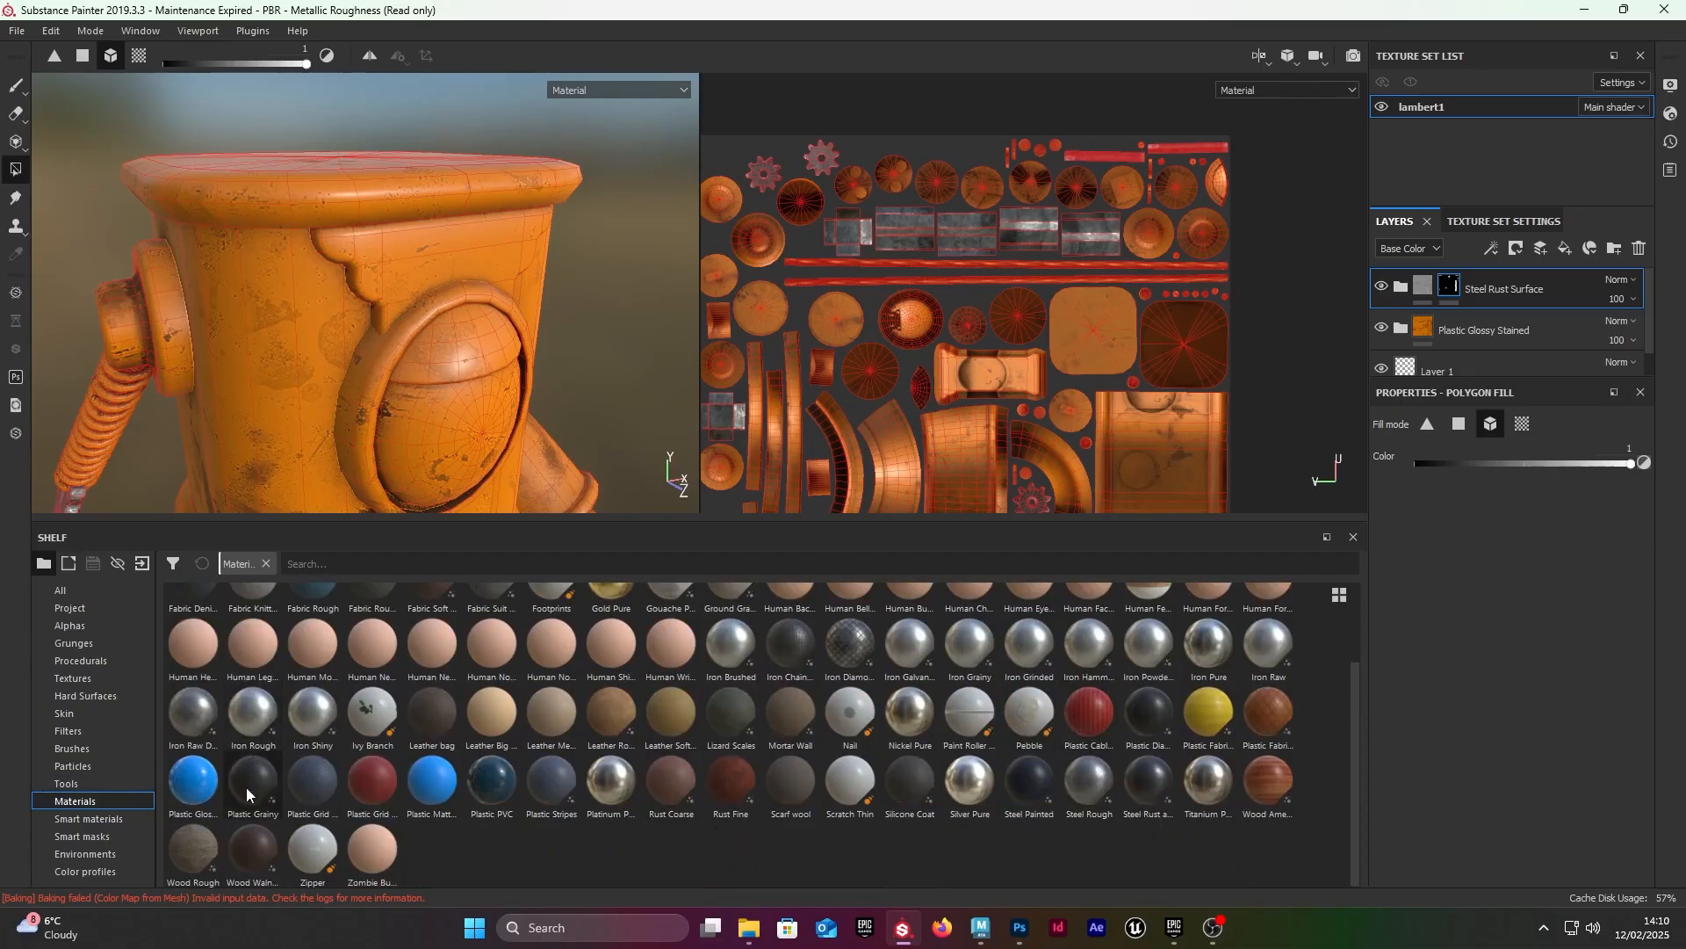
pyautogui.scroll(3, 1182, 777)
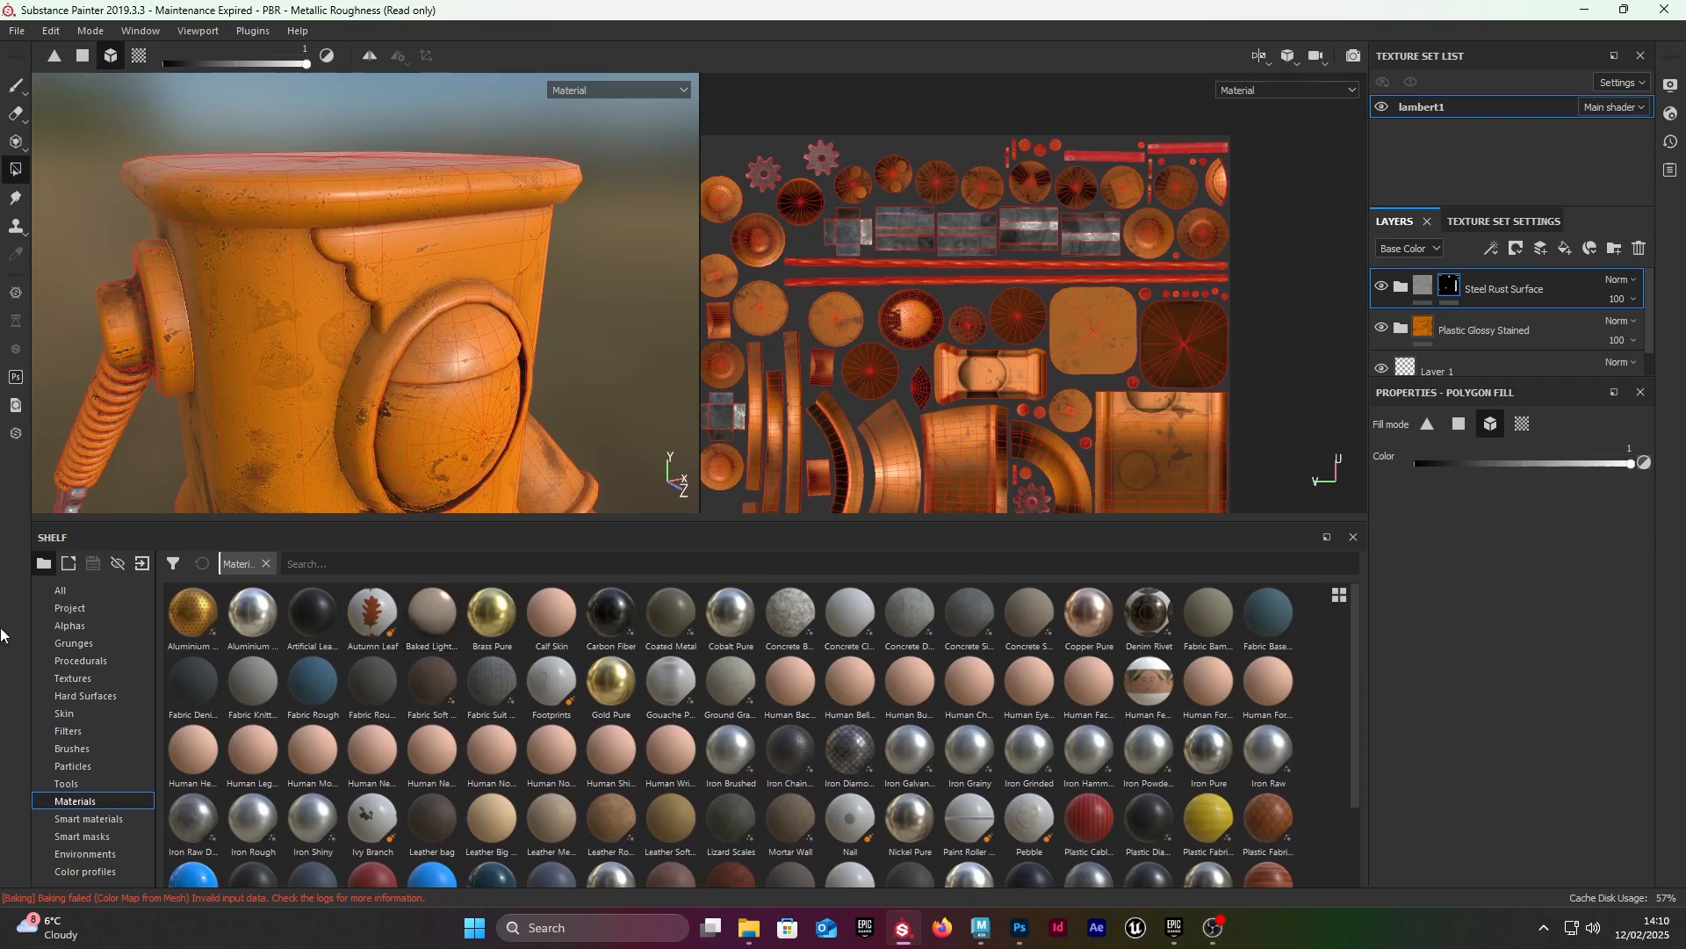
pyautogui.scroll(-3, 728, 764)
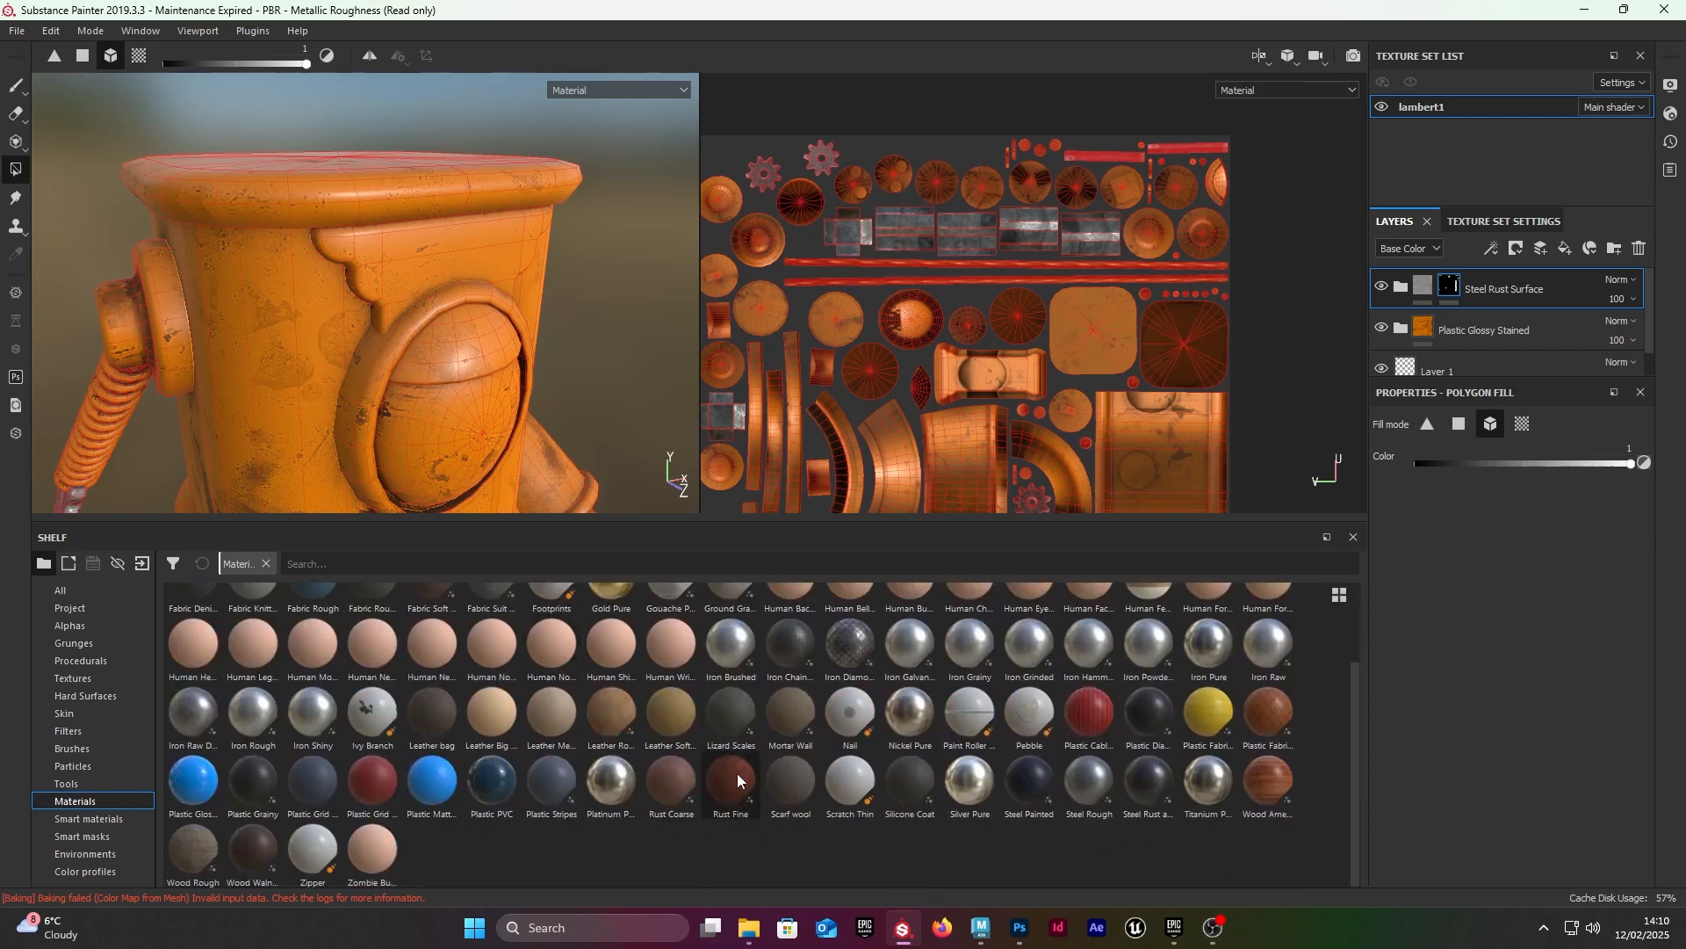
pyautogui.moveTo(738, 774); pyautogui.dragTo(1480, 346)
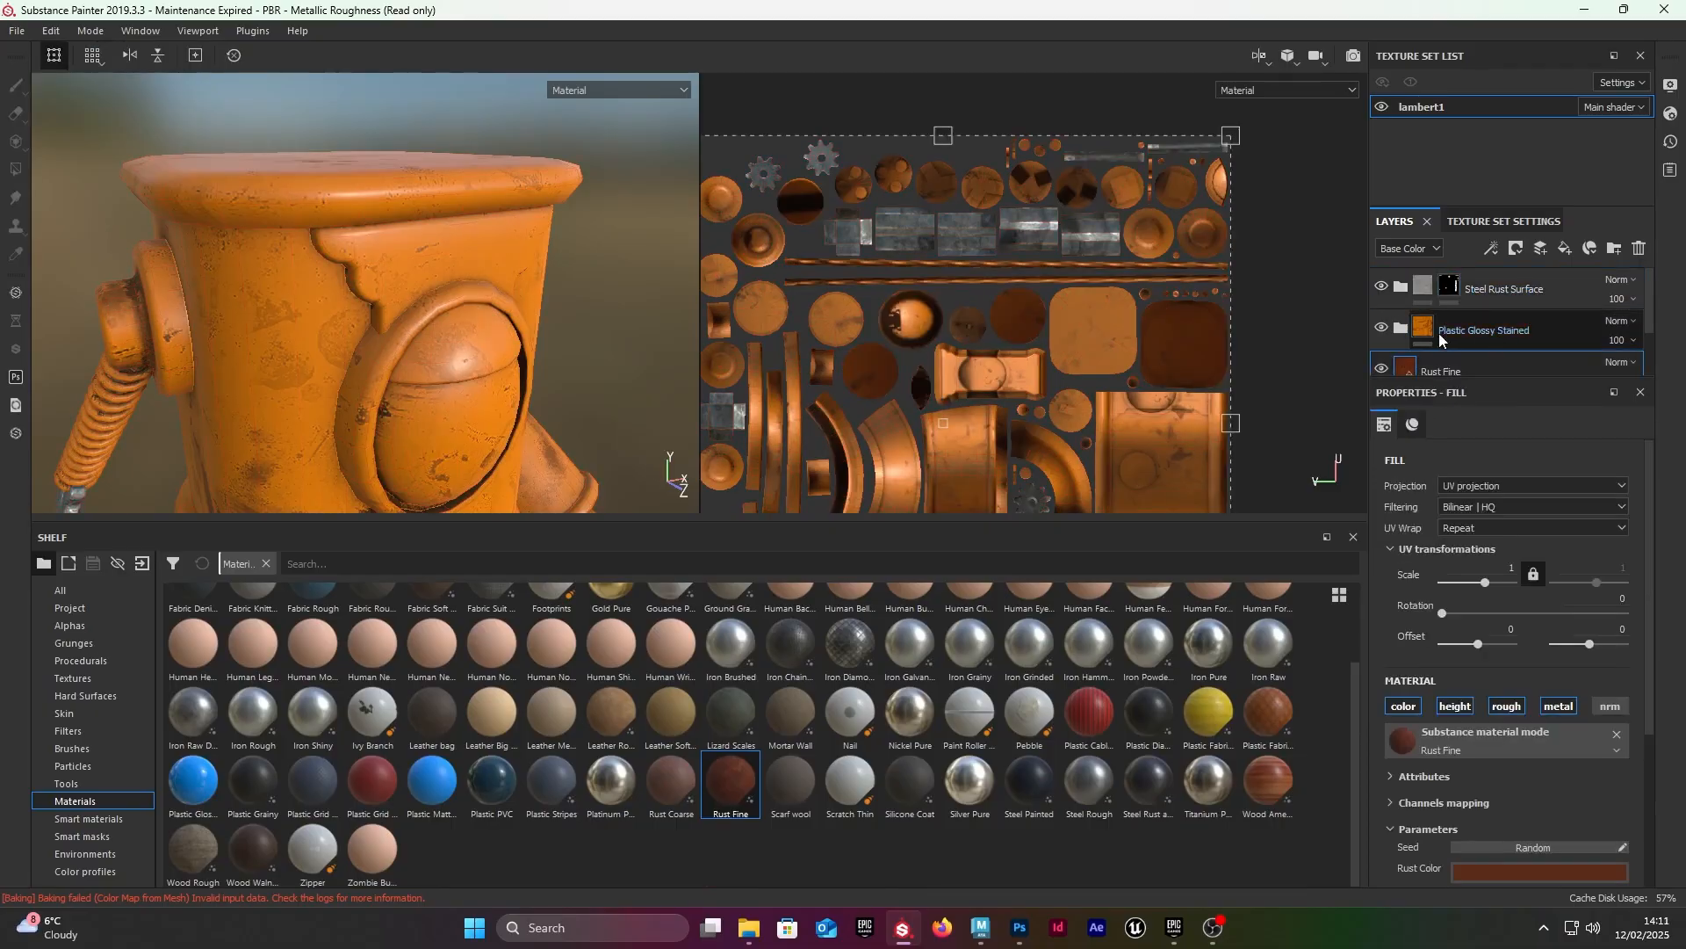
# Step: Rename the Plastic Glossy Stained layer to painted_metal
pyautogui.scroll(-2, 1526, 309)
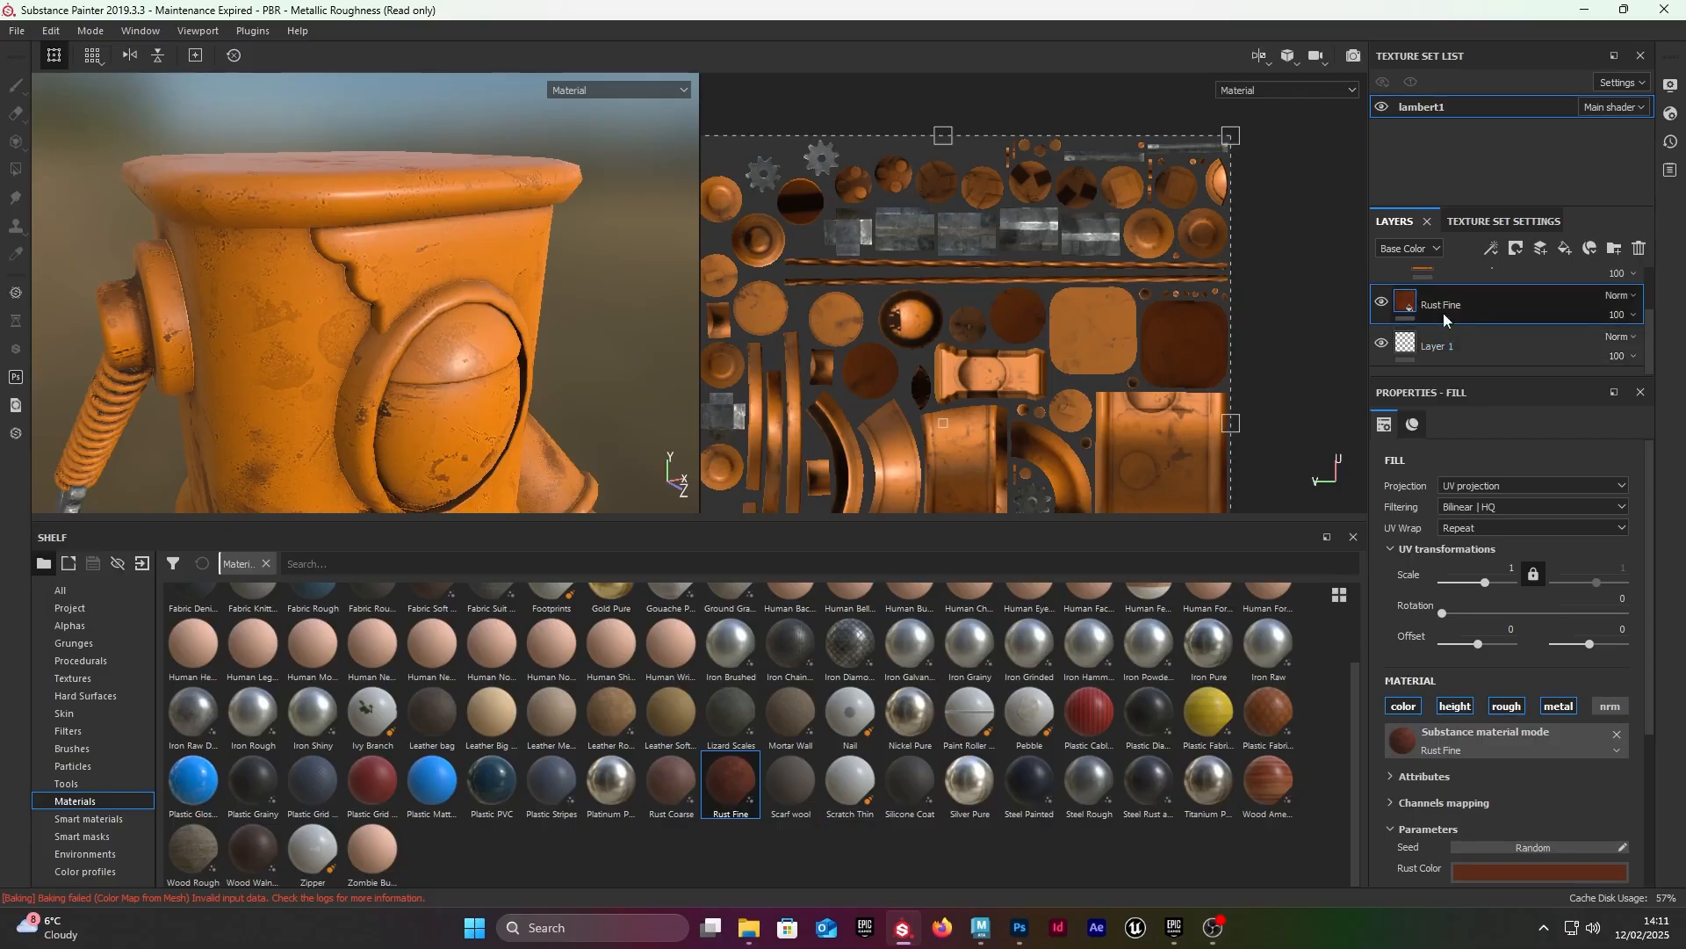
pyautogui.scroll(2, 1444, 316)
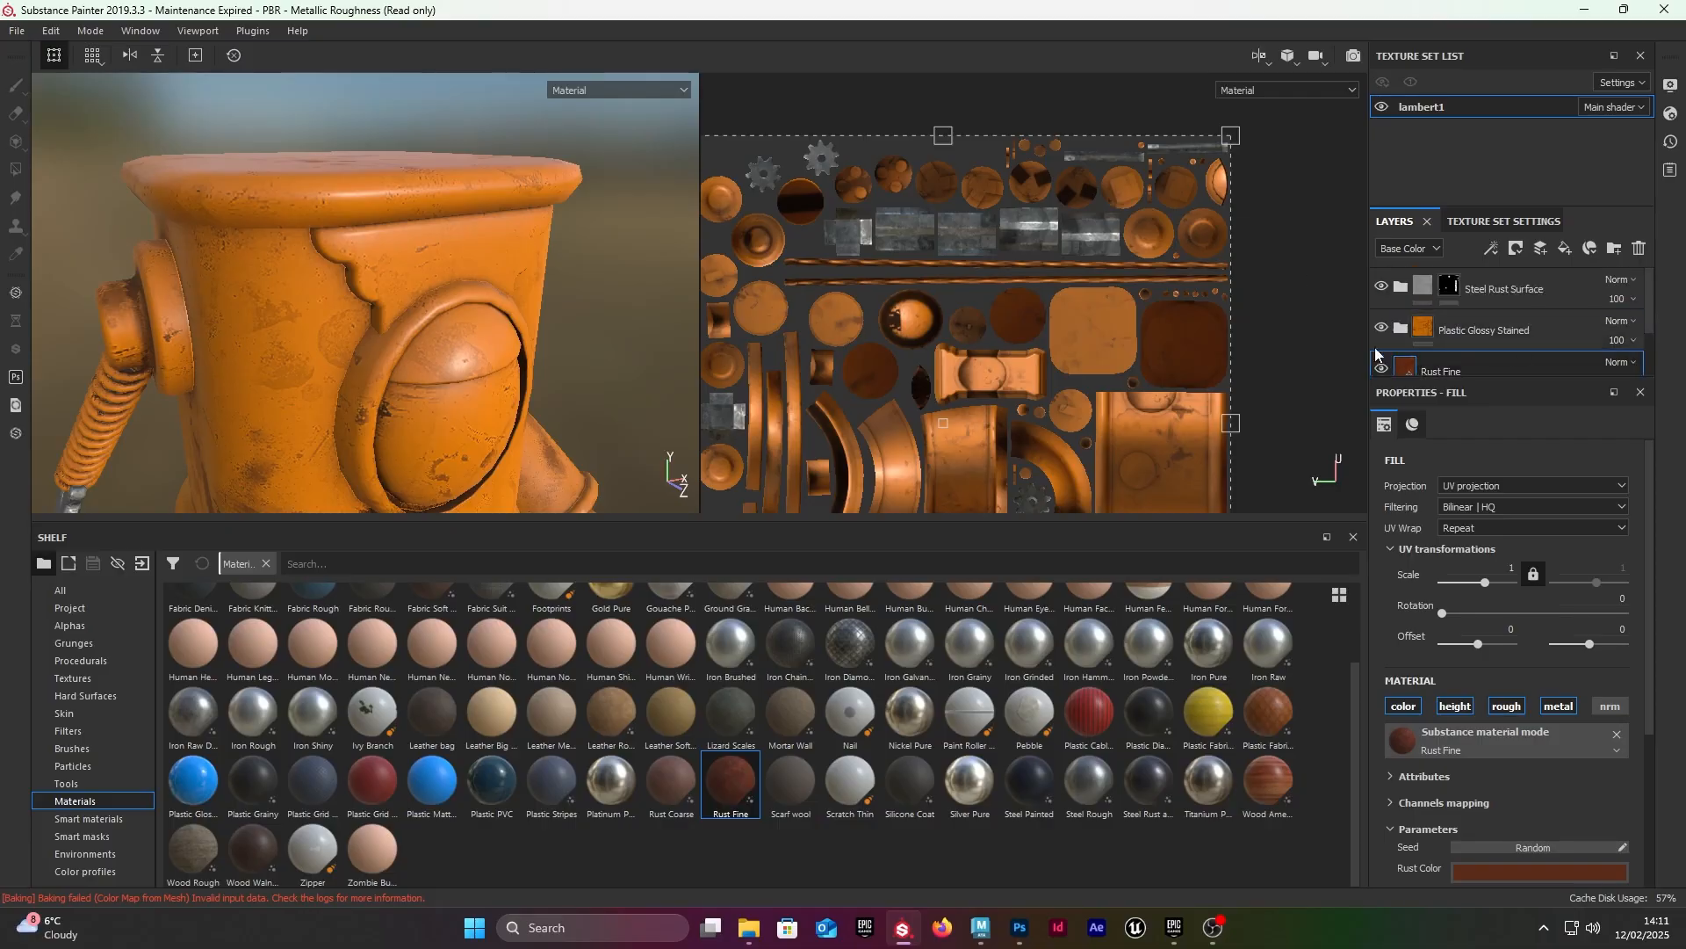
pyautogui.doubleClick(1447, 328)
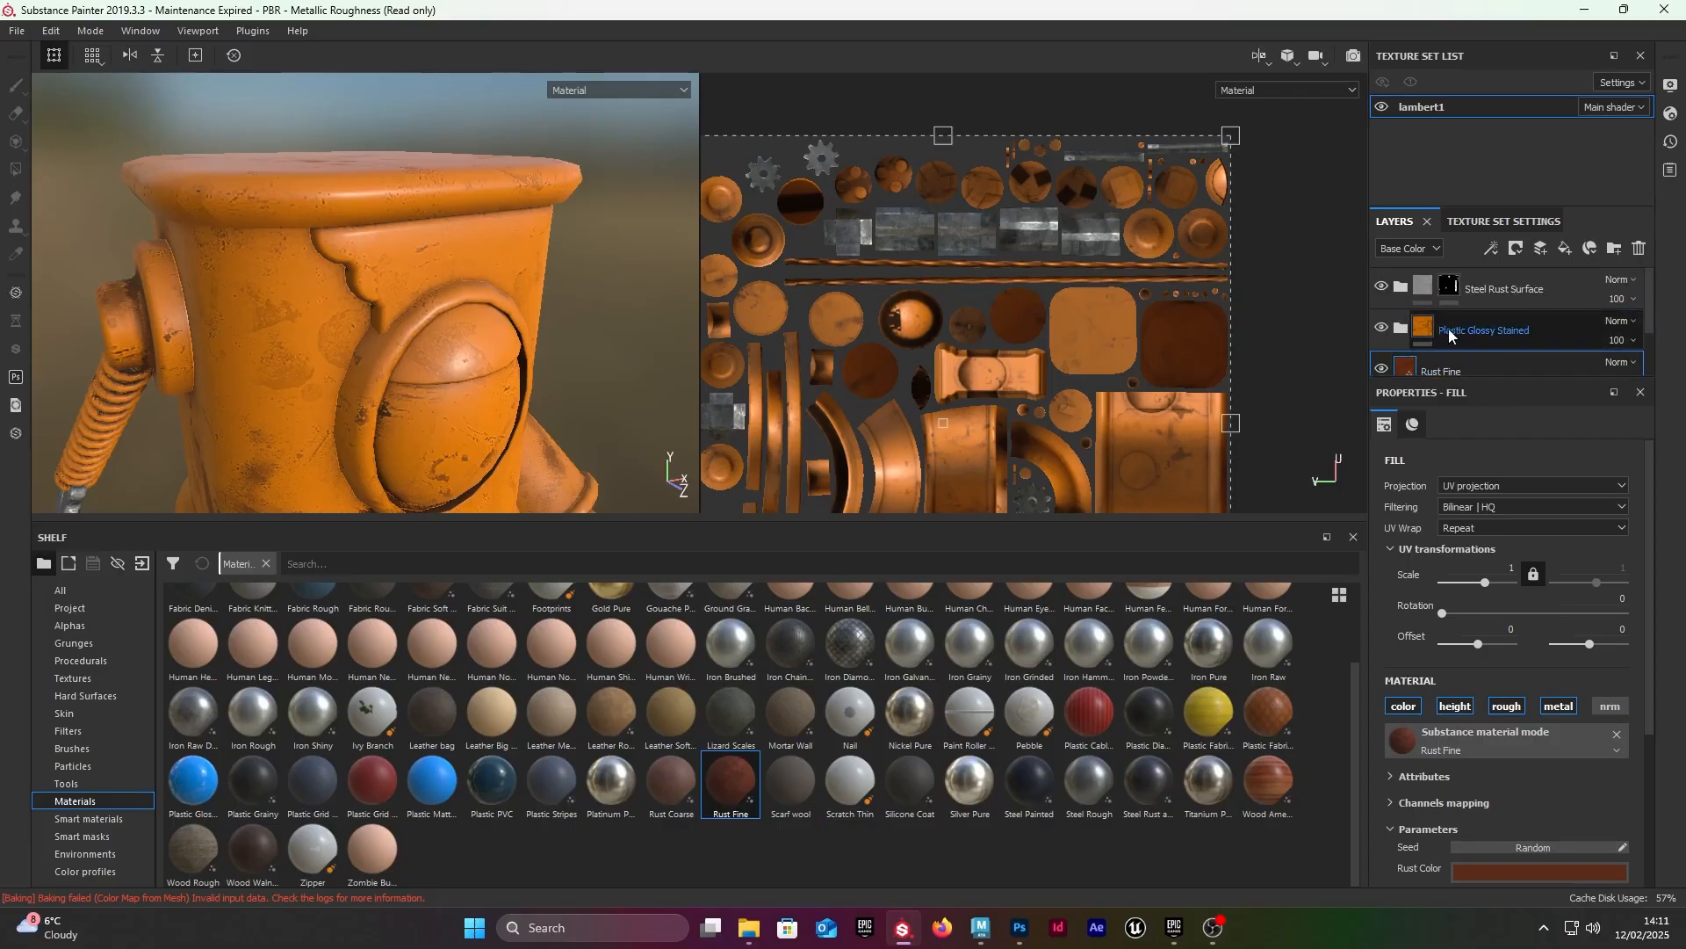
pyautogui.doubleClick(1526, 330)
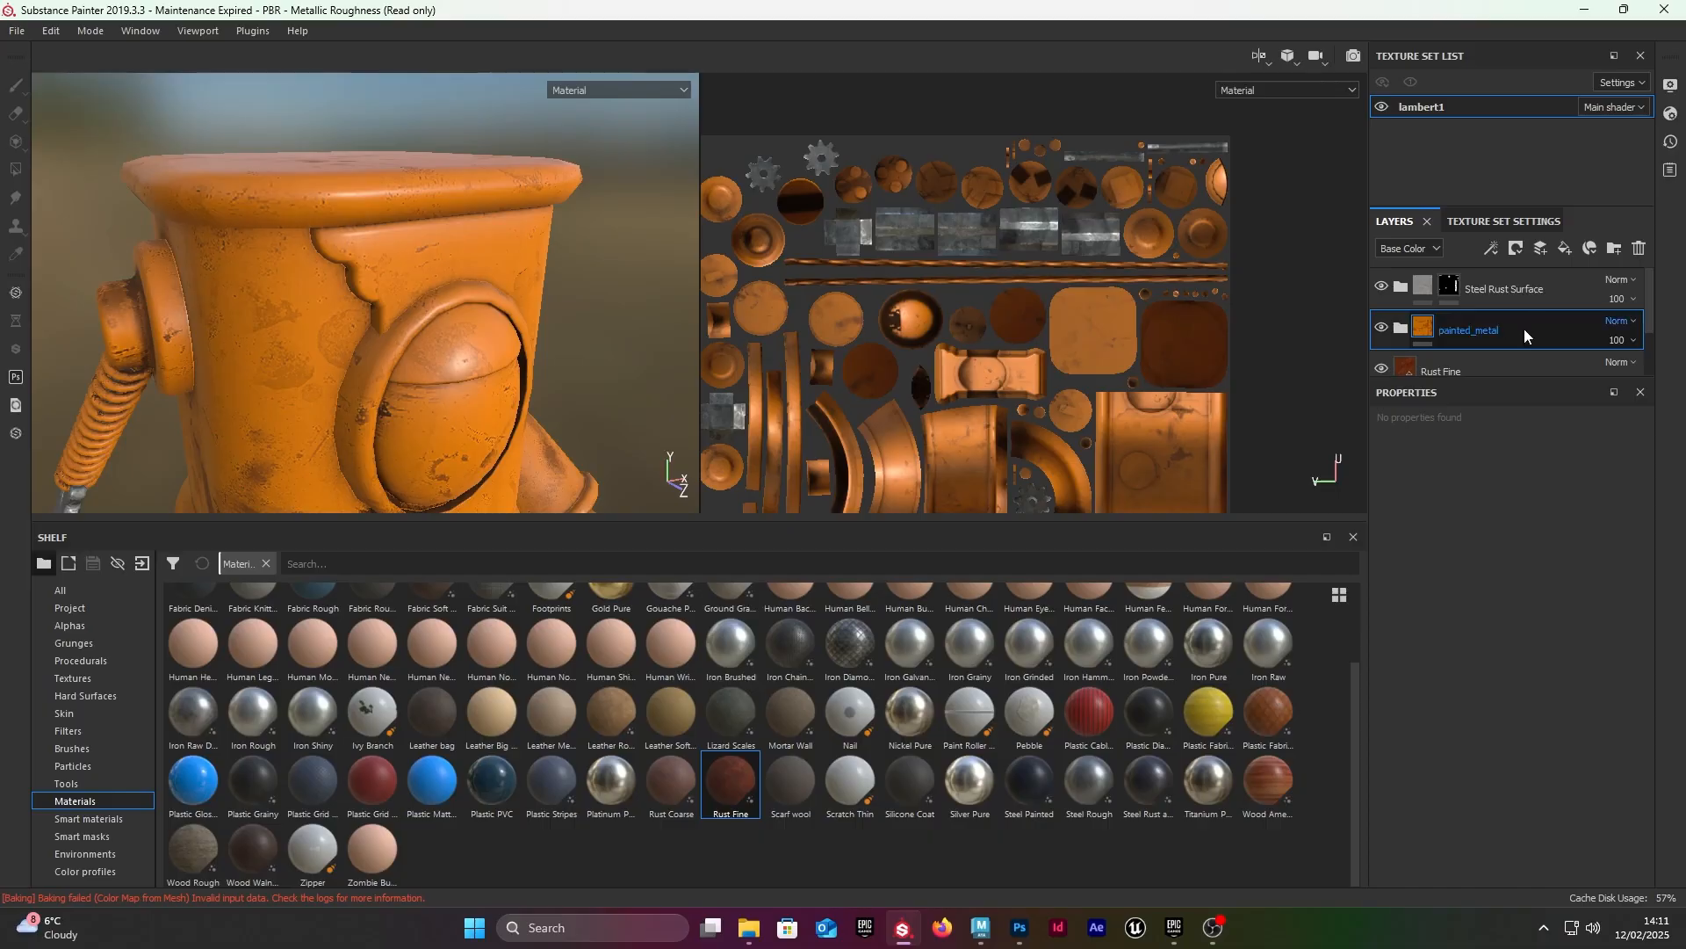
pyautogui.write('painted_metal')
pyautogui.press('Return')
# Step: Browse the available smart materials and examine the painted surface and edges of the robot's body from several angles
pyautogui.click(89, 818)
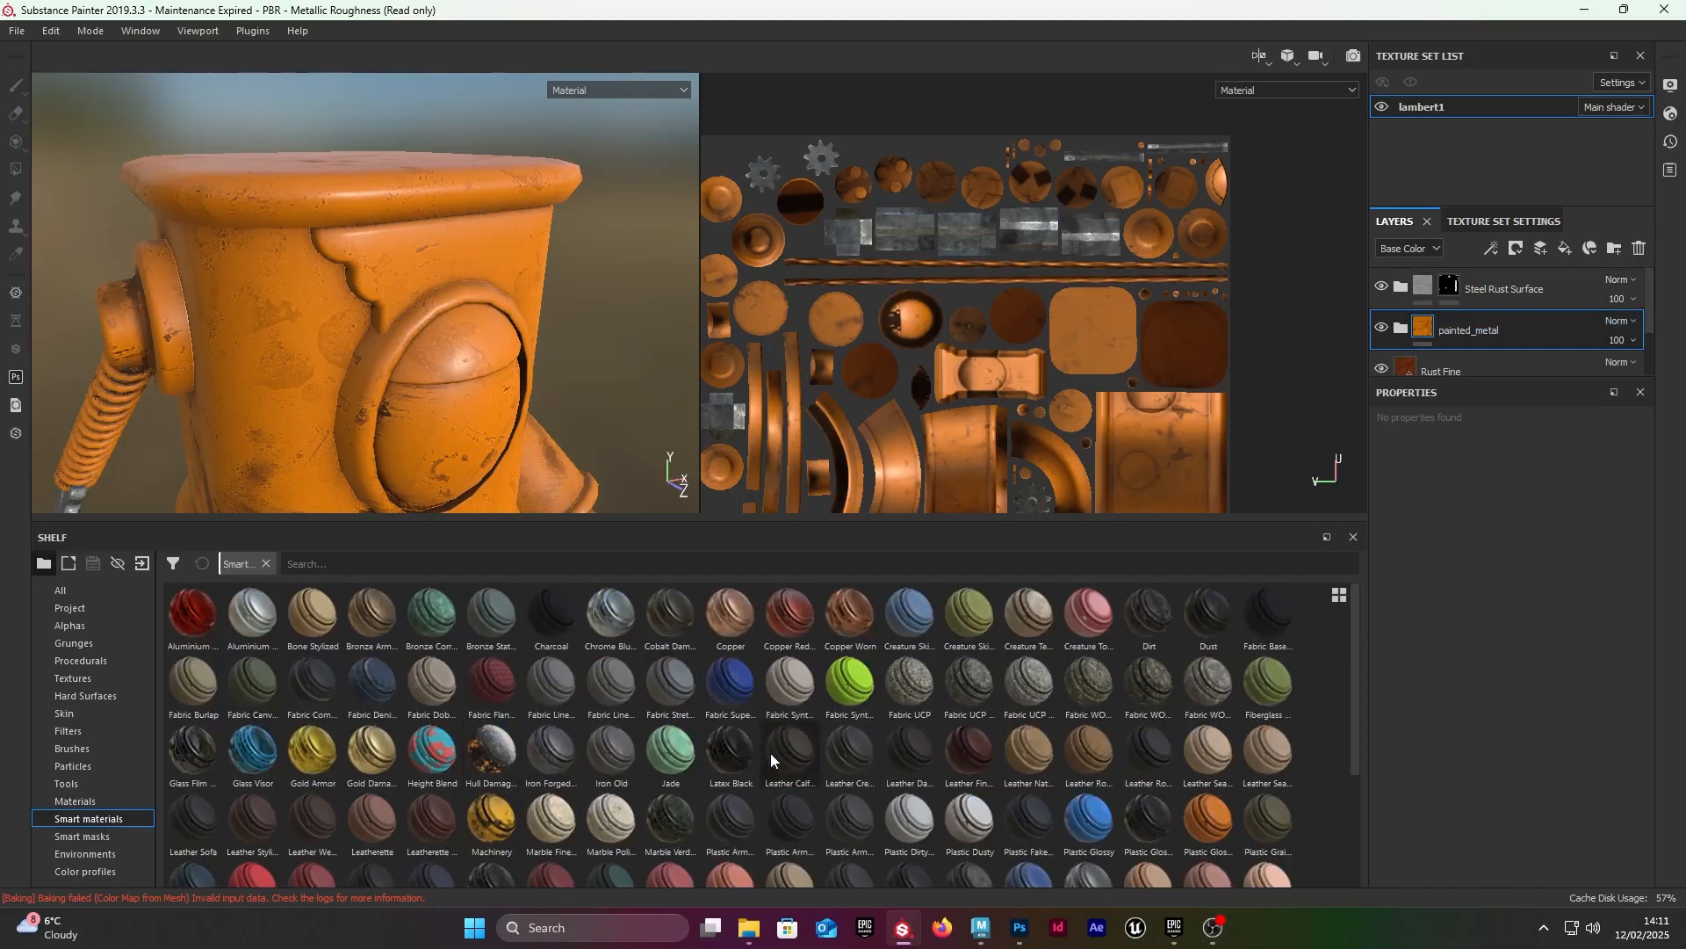
pyautogui.scroll(-3, 425, 693)
pyautogui.scroll(3, 988, 702)
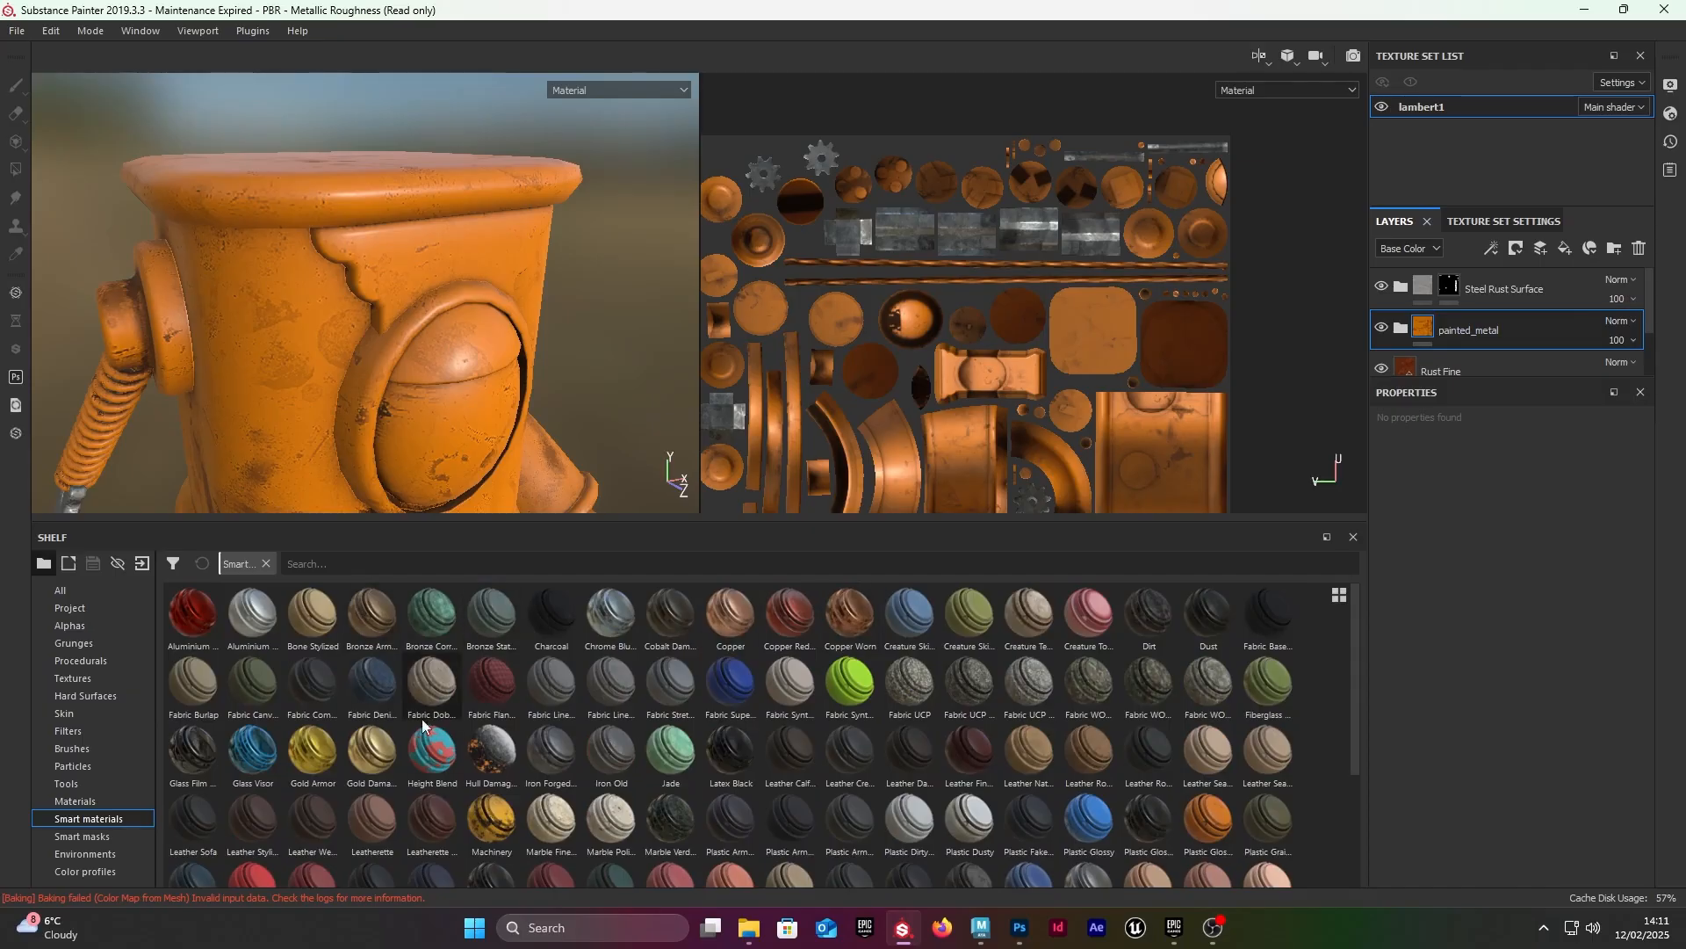
pyautogui.scroll(-3, 422, 718)
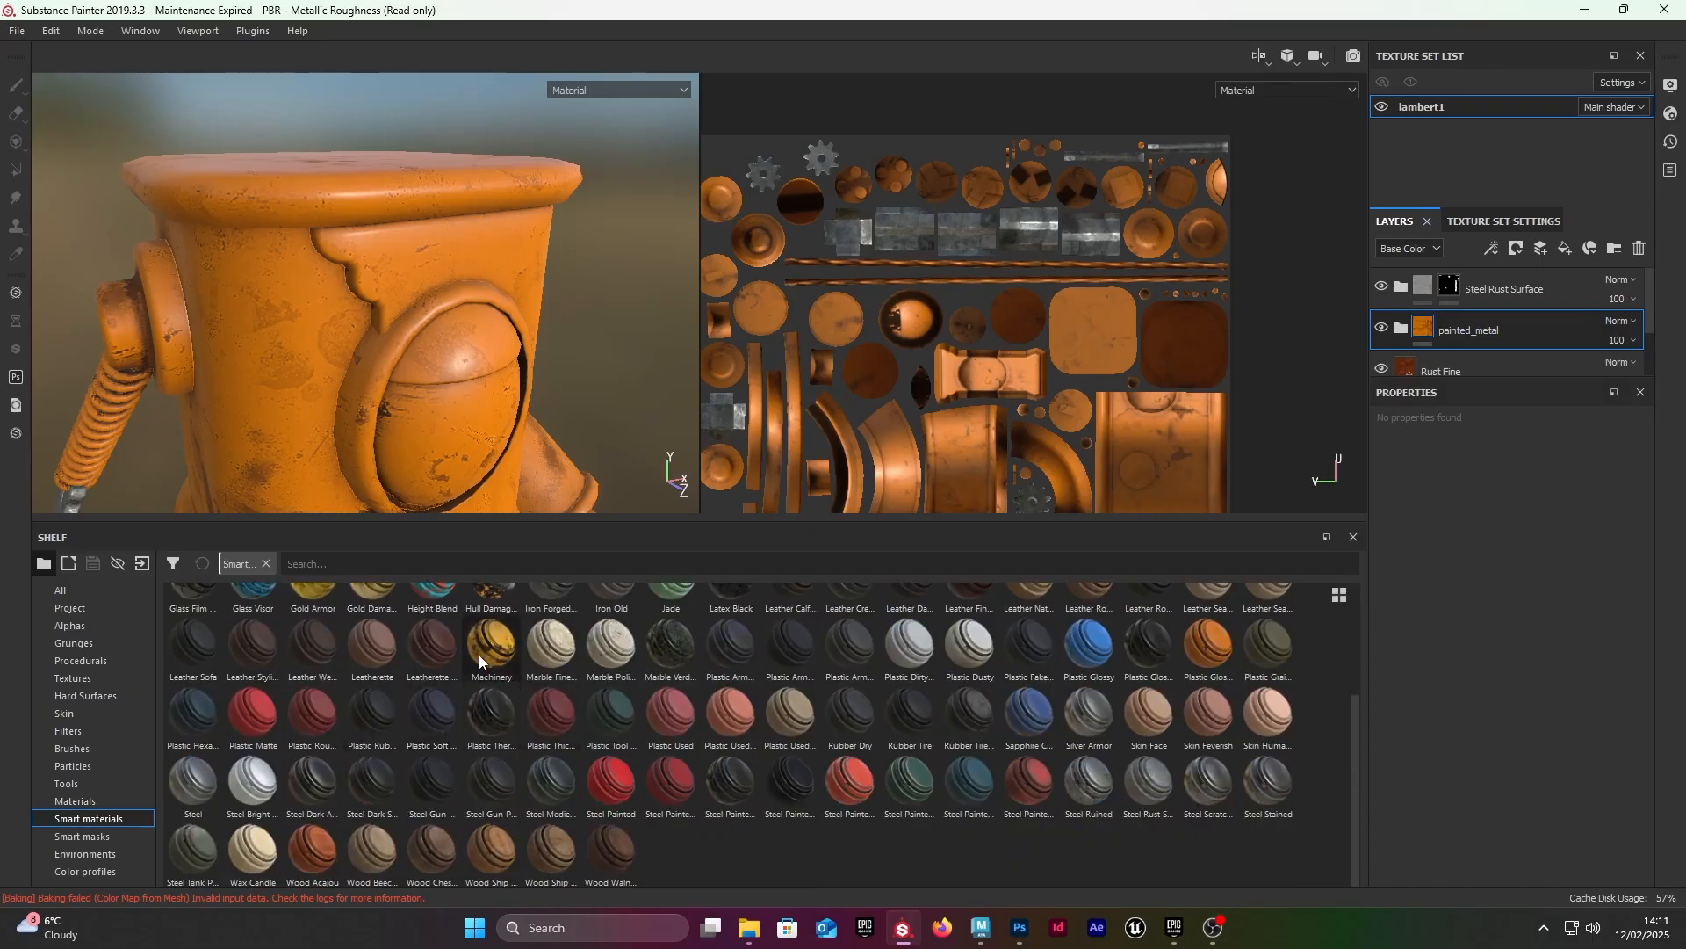
pyautogui.moveTo(478, 658)
pyautogui.scroll(-4, 465, 330)
pyautogui.keyDown('alt'); pyautogui.moveTo(492, 421); pyautogui.dragTo(571, 254, button='middle'); pyautogui.keyUp('alt')
pyautogui.keyDown('alt'); pyautogui.moveTo(571, 254); pyautogui.dragTo(584, 285); pyautogui.keyUp('alt')
pyautogui.keyDown('alt'); pyautogui.moveTo(597, 308); pyautogui.dragTo(733, 377, button='right'); pyautogui.keyUp('alt')
pyautogui.keyDown('alt'); pyautogui.moveTo(527, 303); pyautogui.dragTo(284, 310); pyautogui.keyUp('alt')
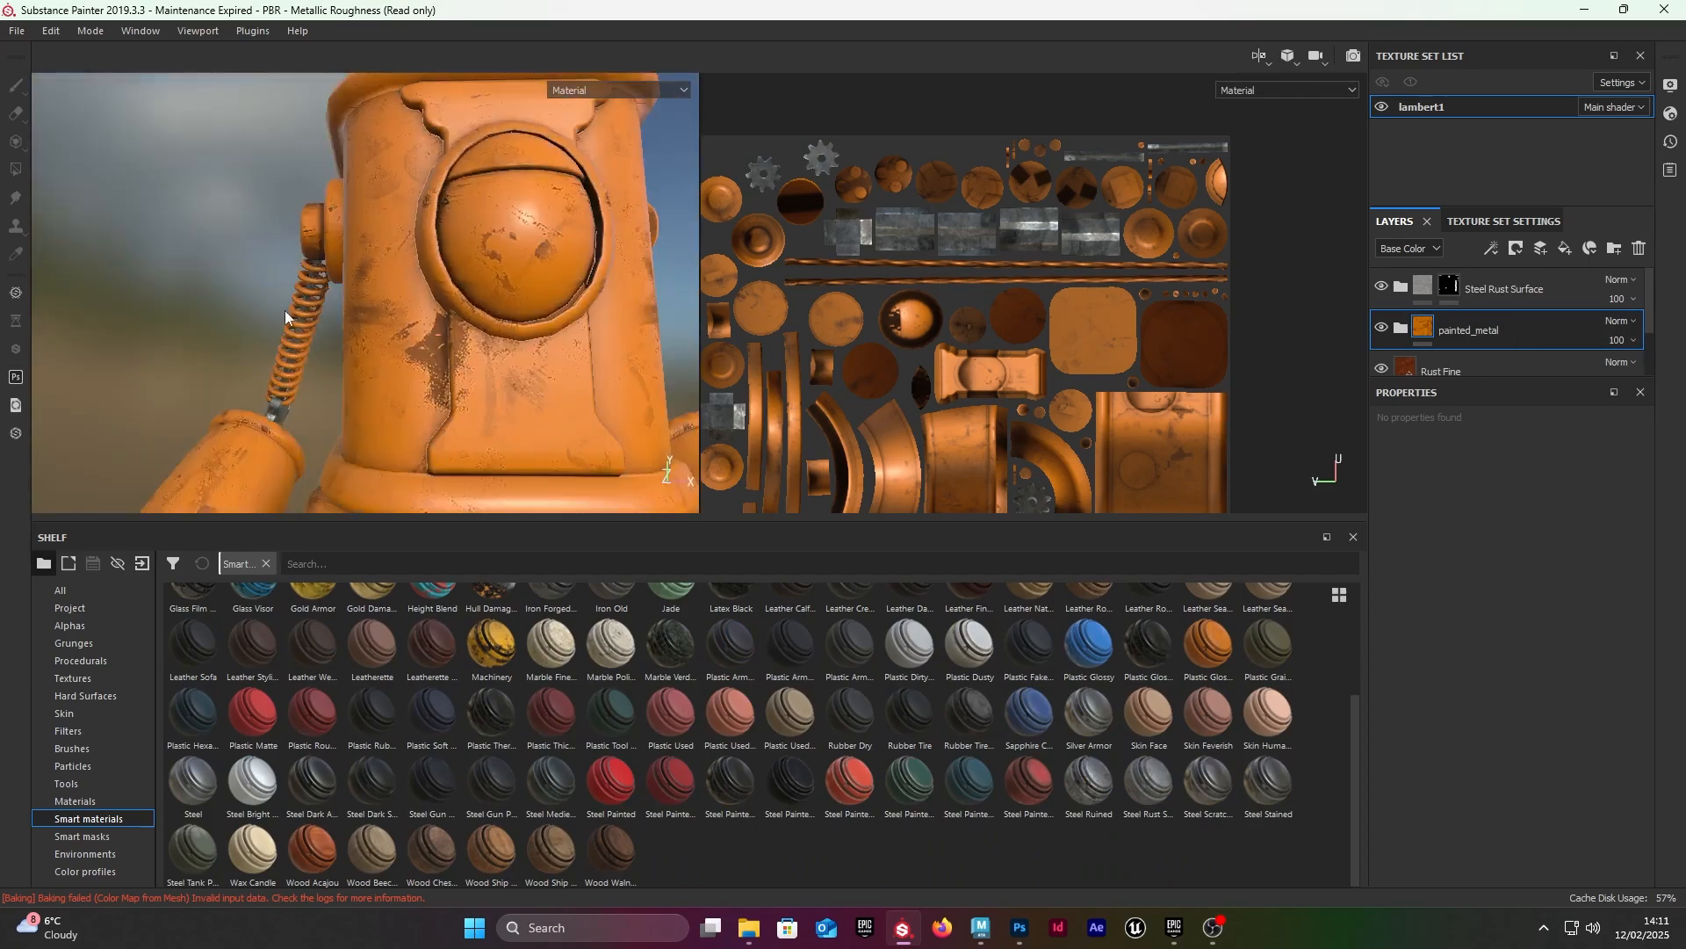
pyautogui.keyDown('alt'); pyautogui.moveTo(474, 228); pyautogui.dragTo(430, 380, button='middle'); pyautogui.keyUp('alt')
pyautogui.keyDown('alt'); pyautogui.moveTo(429, 380); pyautogui.dragTo(383, 282); pyautogui.keyUp('alt')
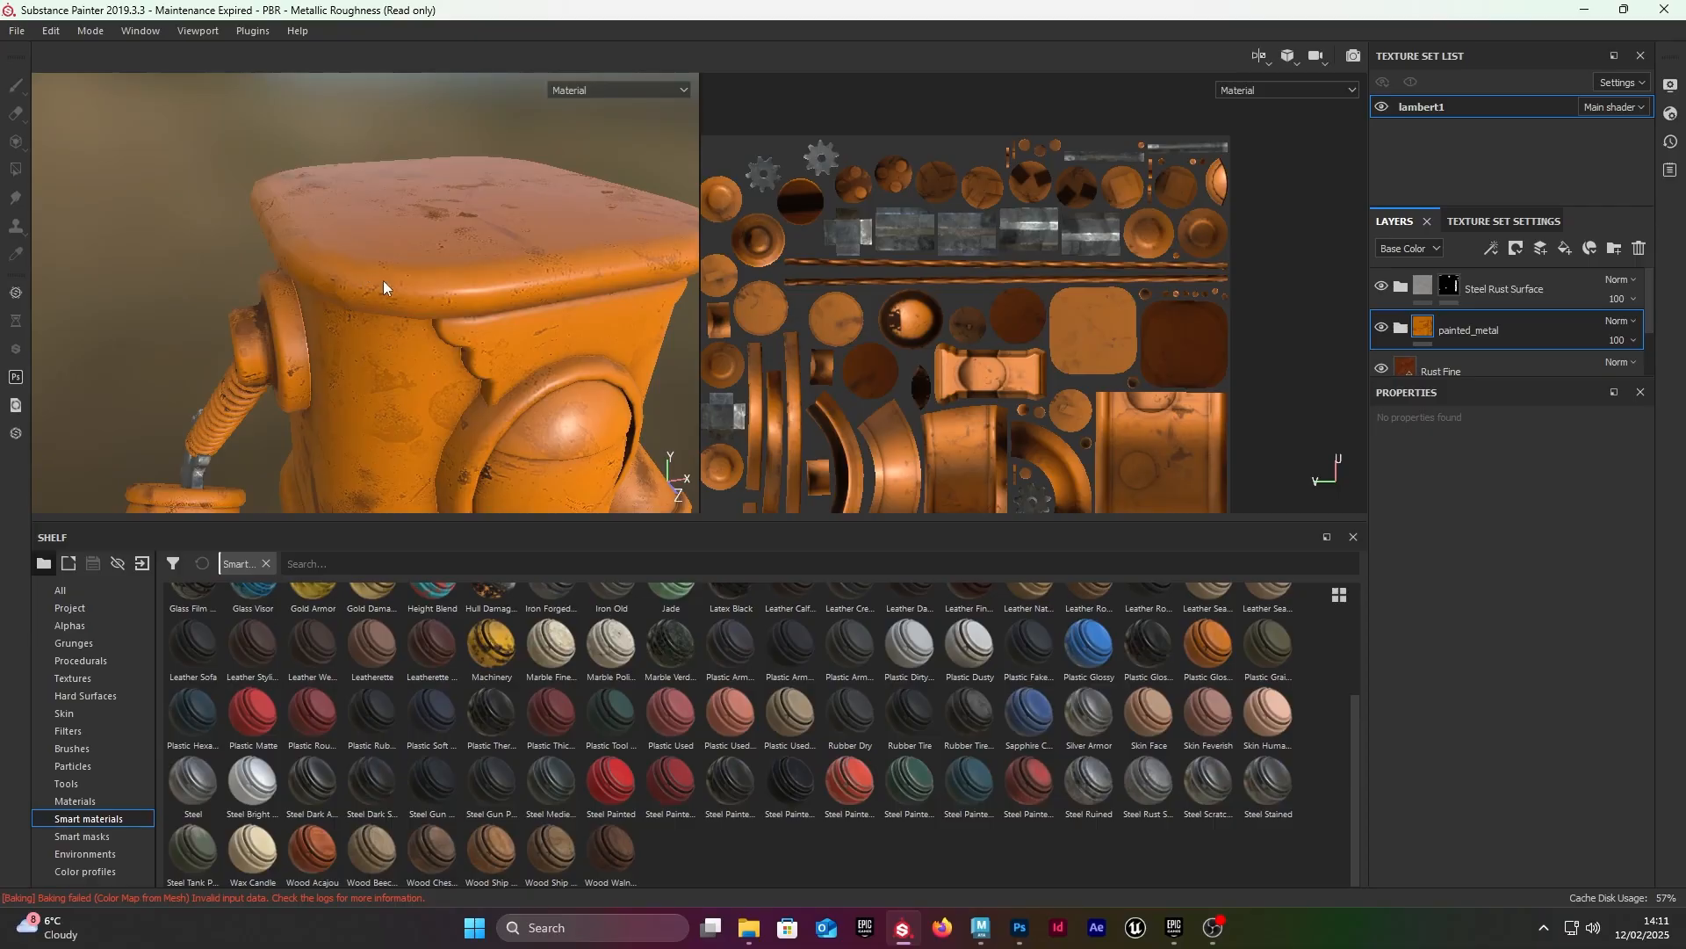
pyautogui.keyDown('alt'); pyautogui.moveTo(269, 303); pyautogui.dragTo(391, 409); pyautogui.keyUp('alt')
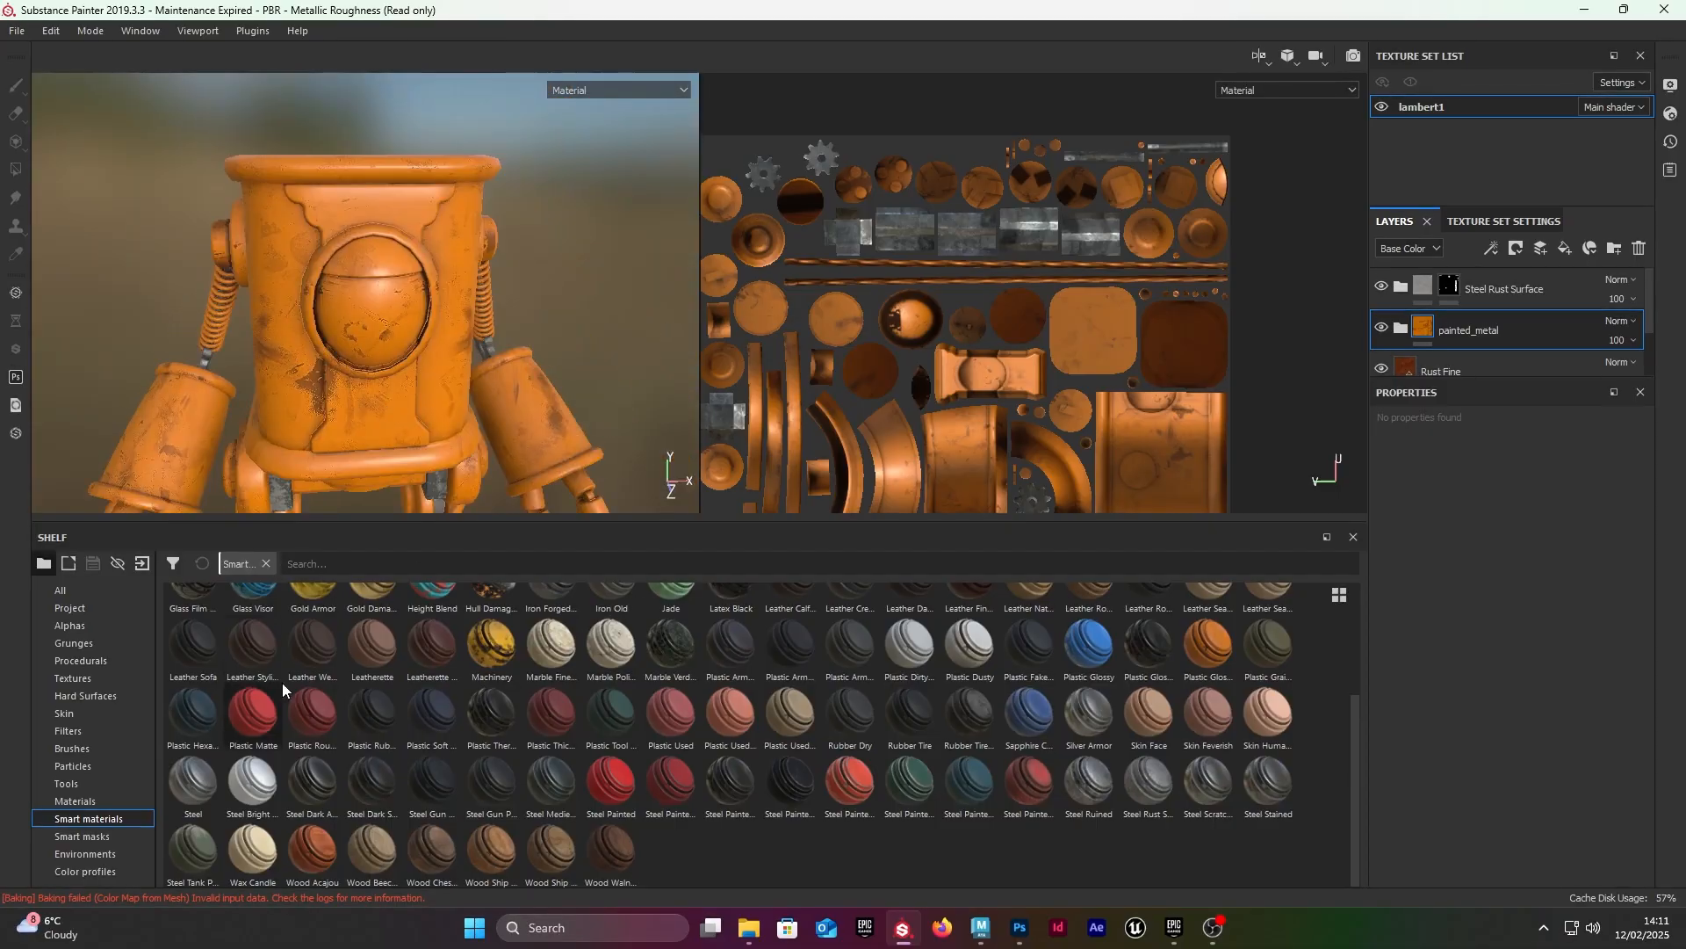
# Step: Add a white mask to the painted_metal layer and apply the Gun Edges smart mask to it
pyautogui.rightClick(1475, 328)
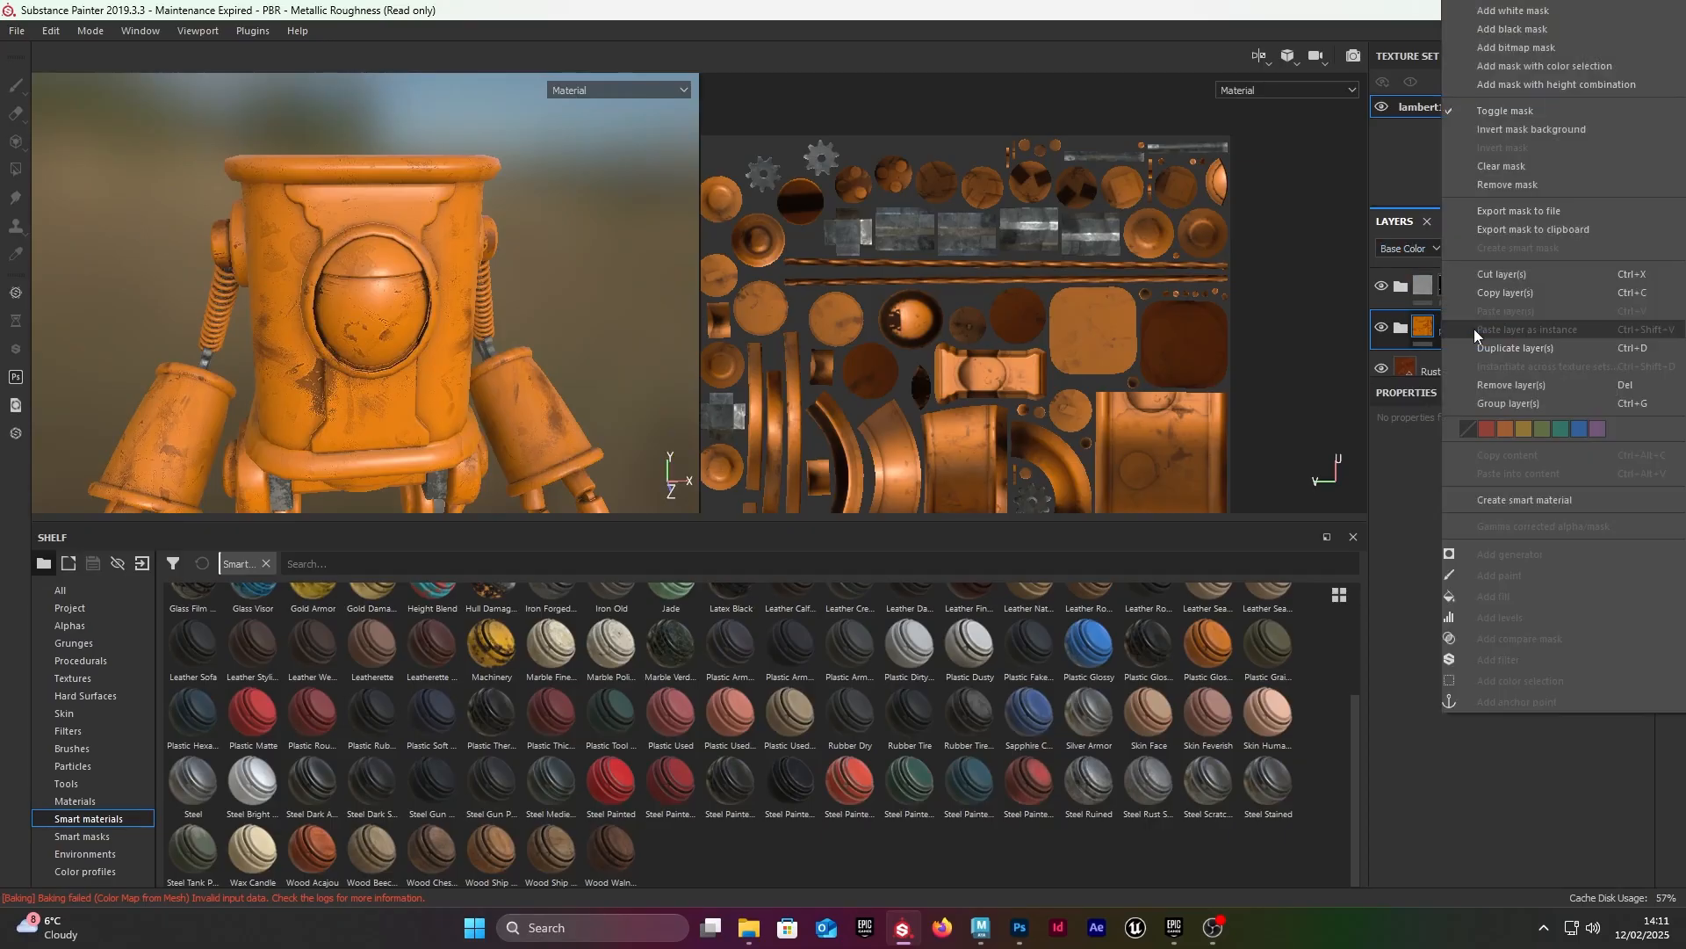
pyautogui.click(1512, 29)
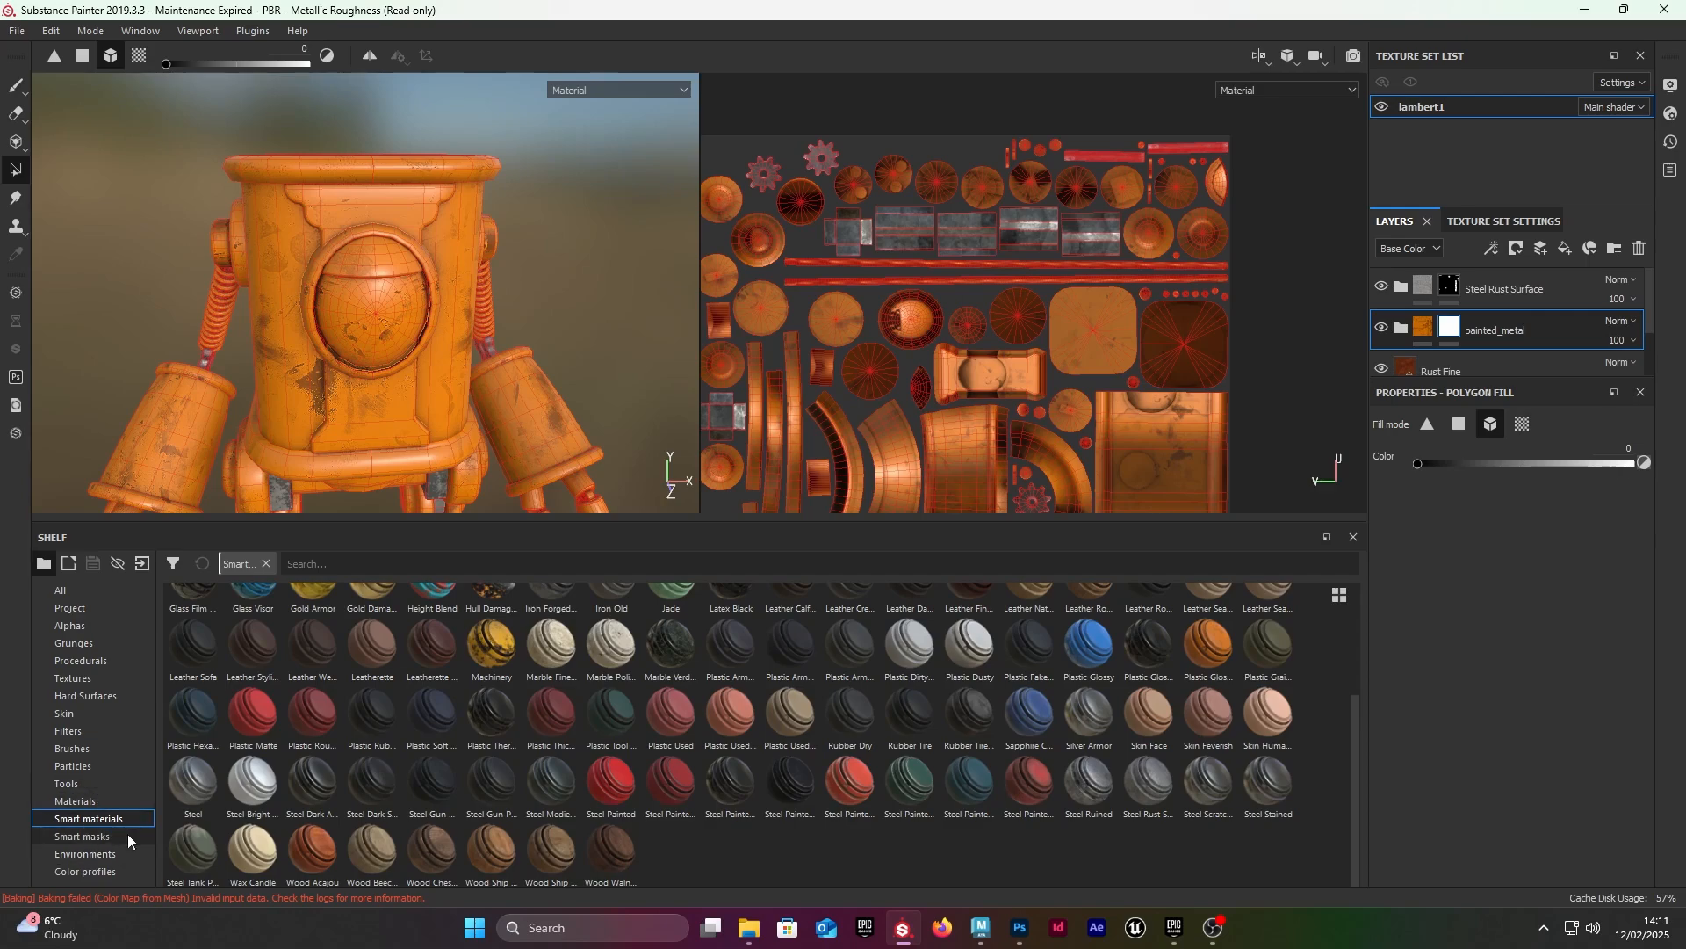
pyautogui.click(95, 836)
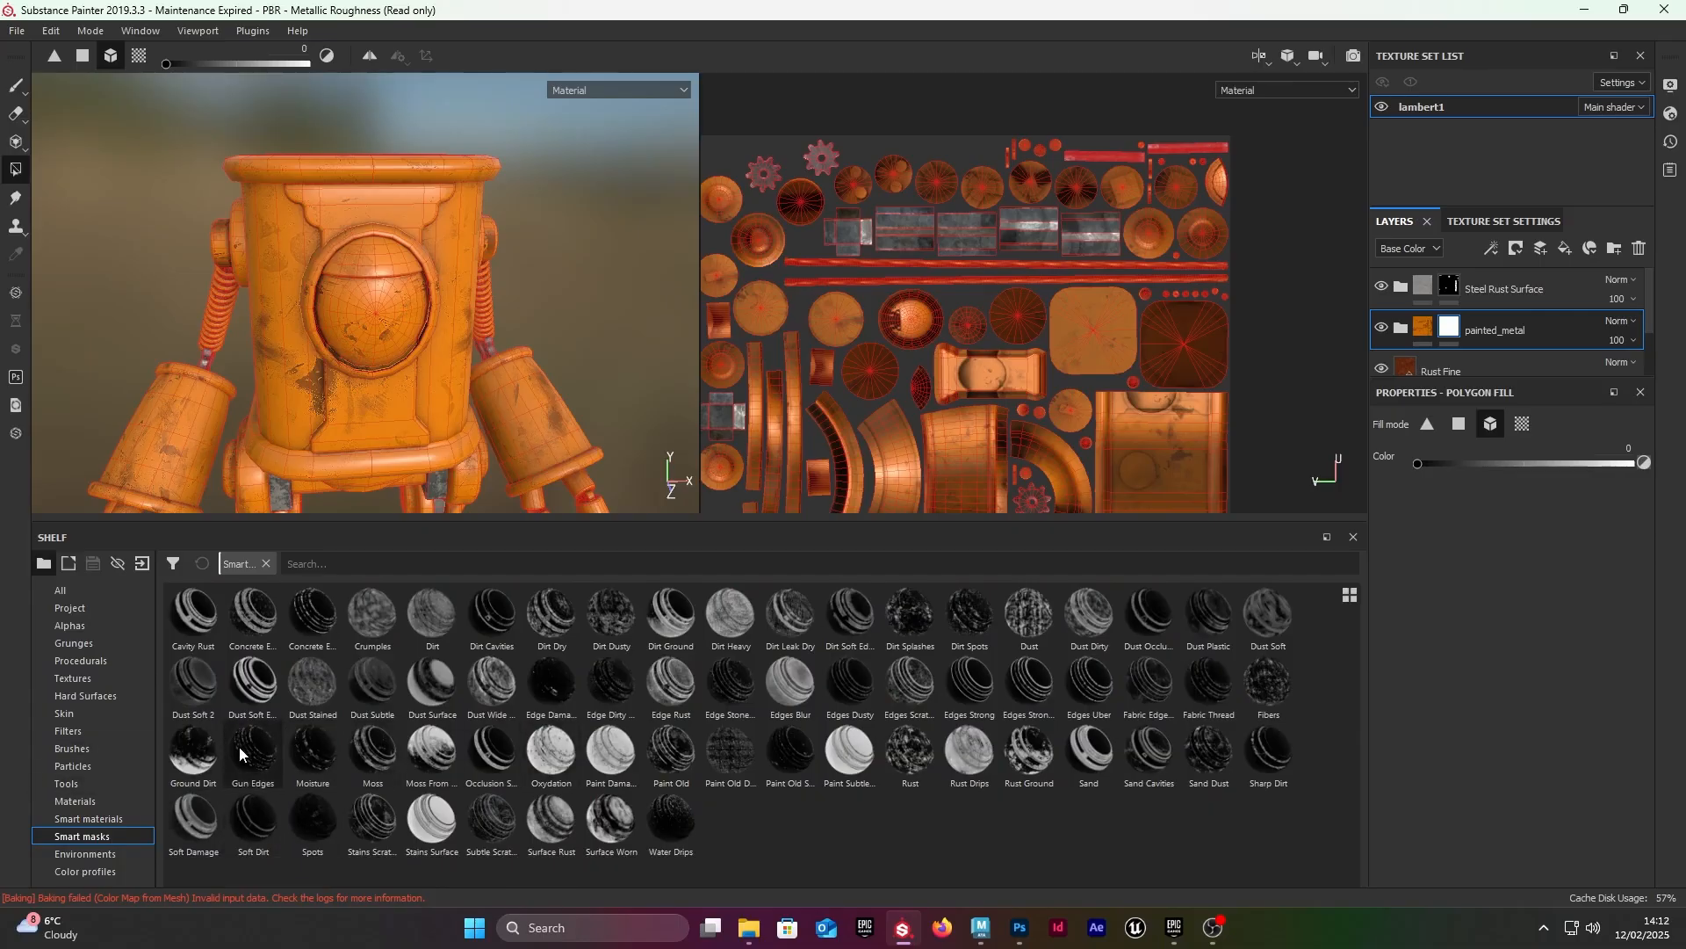
pyautogui.moveTo(239, 746)
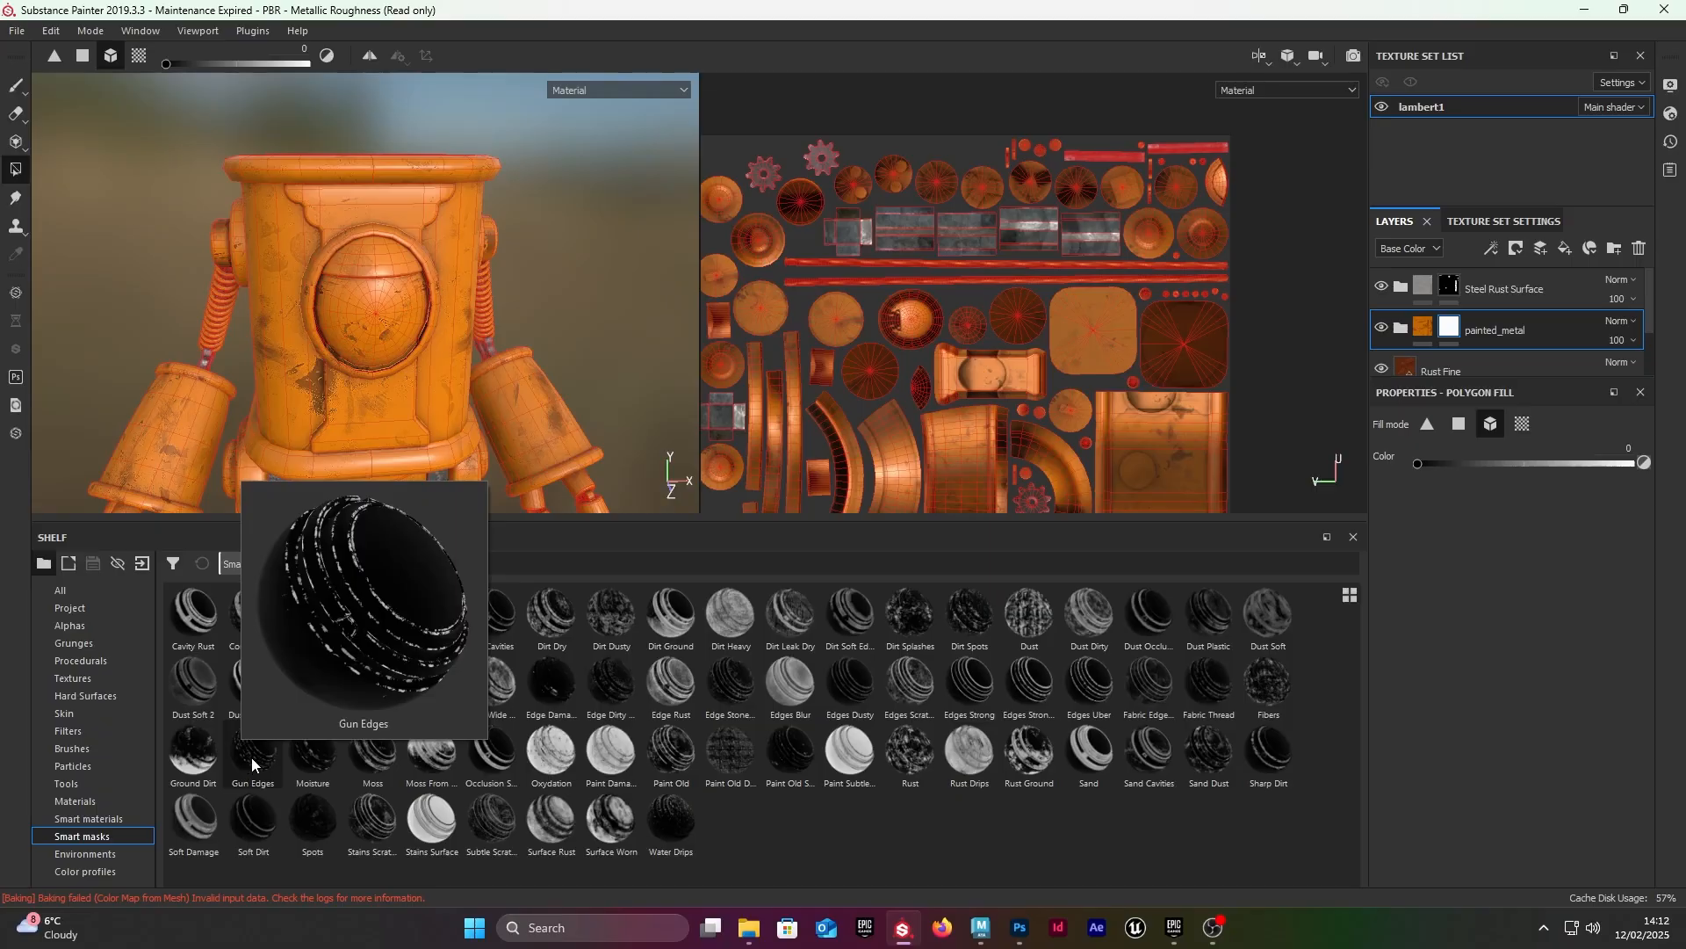
pyautogui.moveTo(251, 757)
pyautogui.mouseDown()
pyautogui.moveTo(458, 736)
pyautogui.moveTo(1418, 472)
pyautogui.moveTo(1489, 370)
pyautogui.moveTo(1446, 338)
pyautogui.moveTo(1449, 459)
pyautogui.moveTo(1384, 334)
pyautogui.moveTo(1448, 337)
pyautogui.mouseUp()
pyautogui.moveTo(252, 754)
pyautogui.mouseDown()
pyautogui.moveTo(1335, 419)
pyautogui.moveTo(1453, 323)
pyautogui.mouseUp()
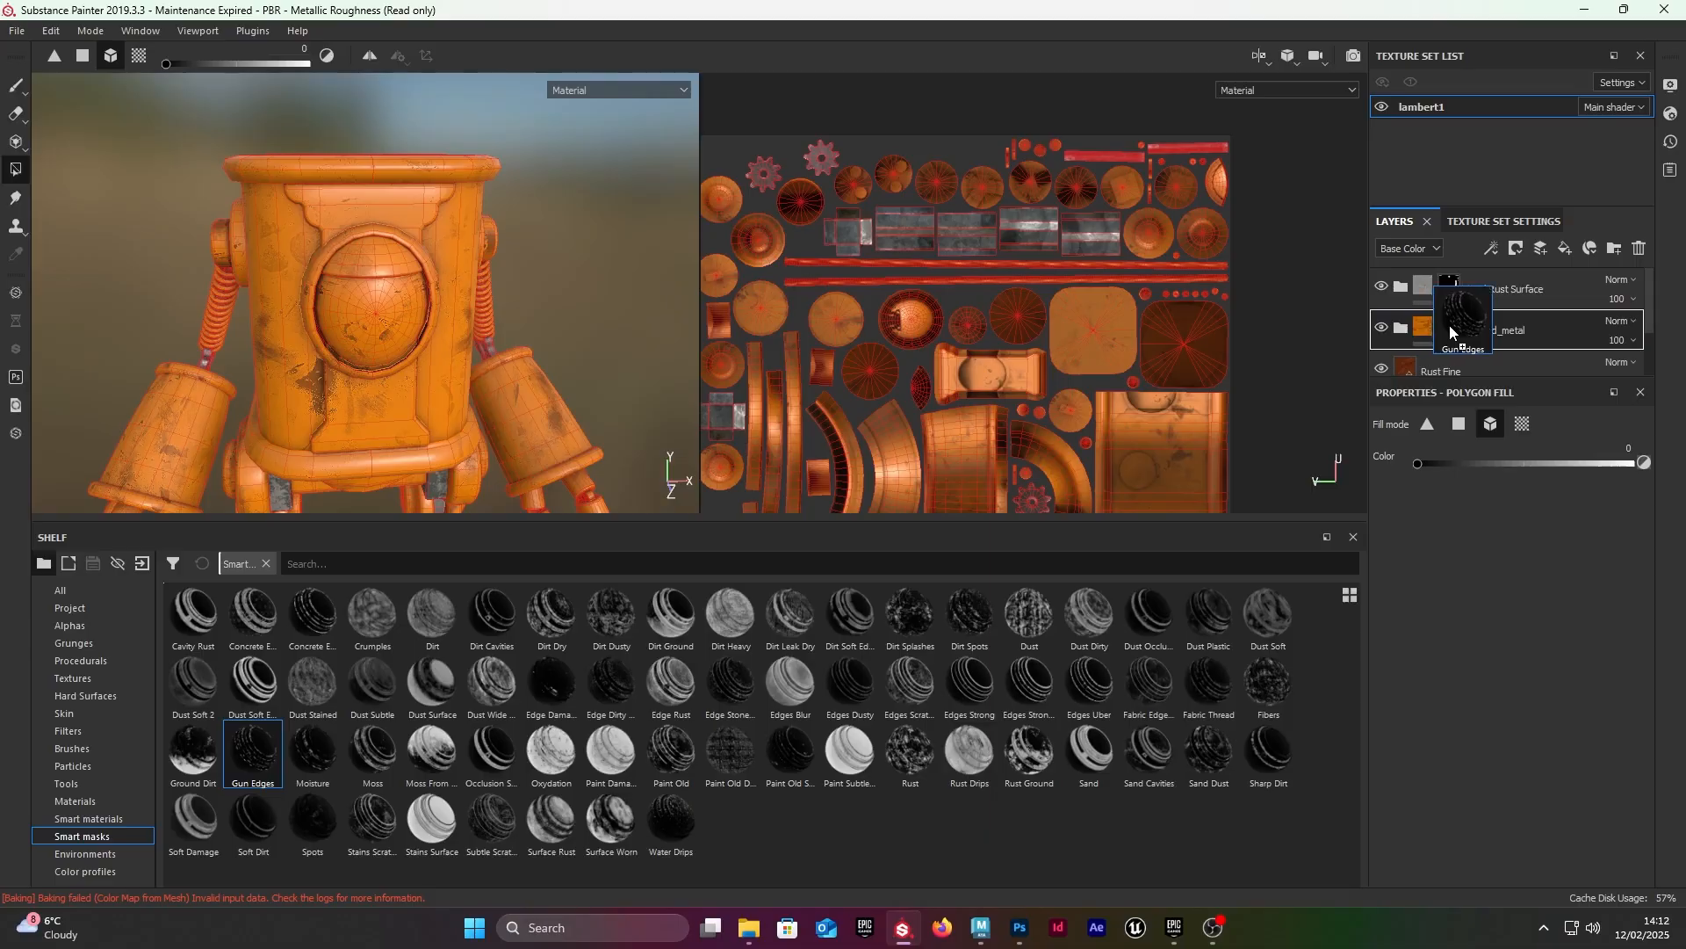
pyautogui.moveTo(1454, 332); pyautogui.dragTo(1453, 332)
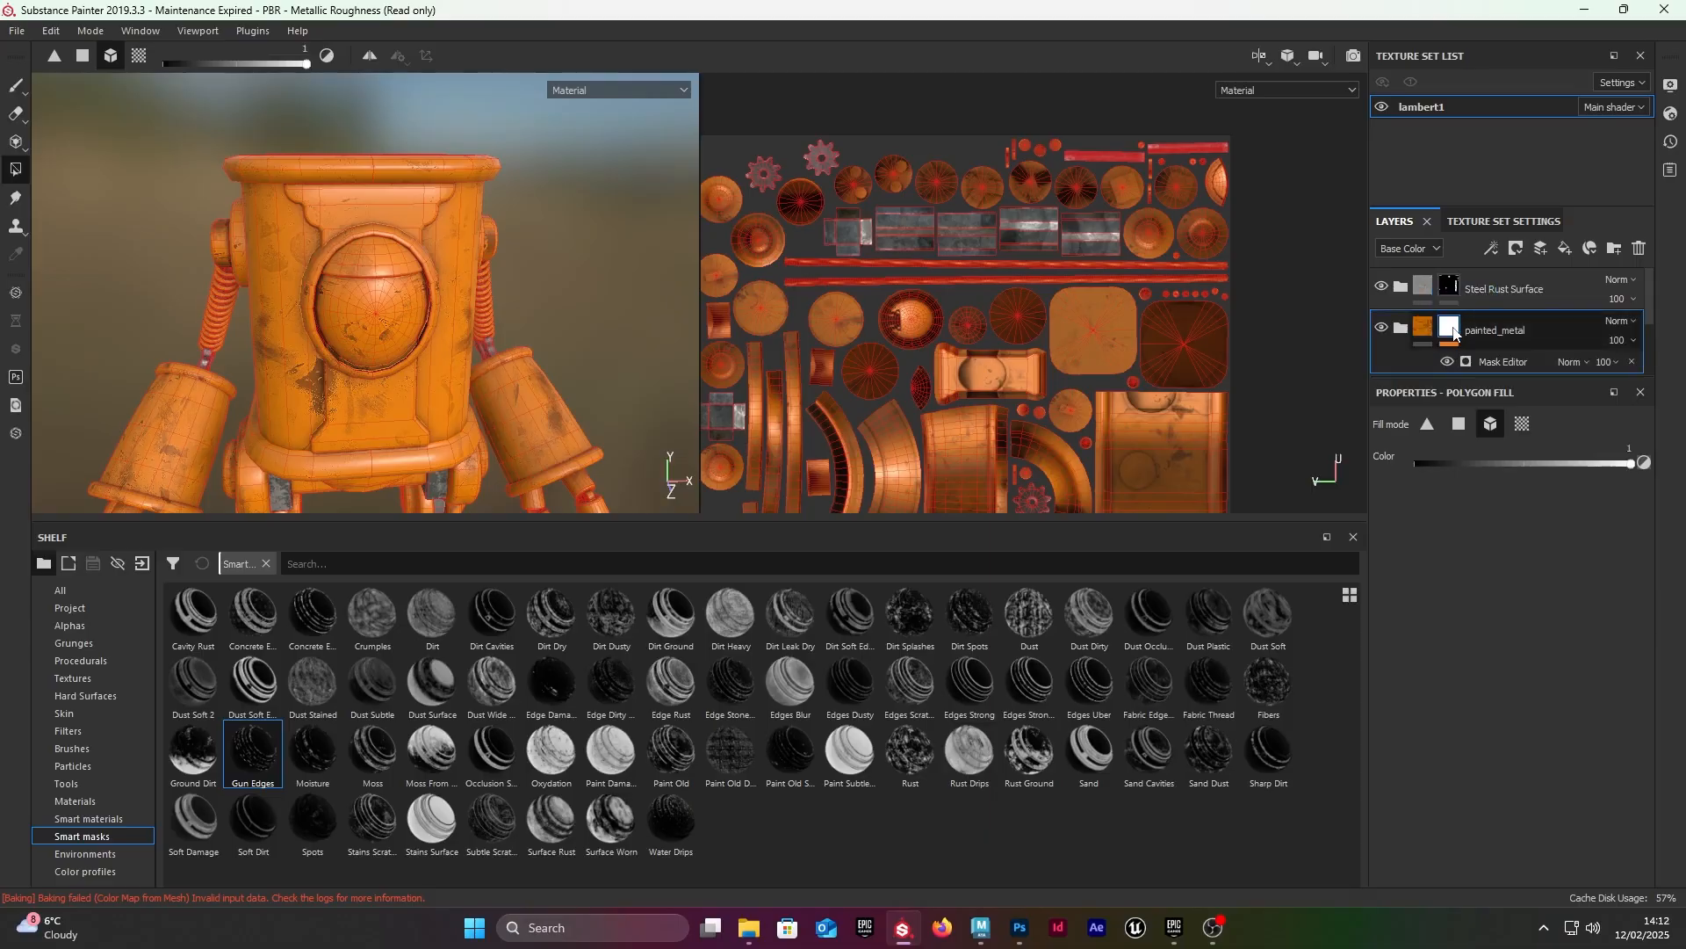
# Step: Turn on Global Invert in the Mask Editor of the painted_metal mask
pyautogui.scroll(-3, 462, 239)
pyautogui.scroll(4, 425, 256)
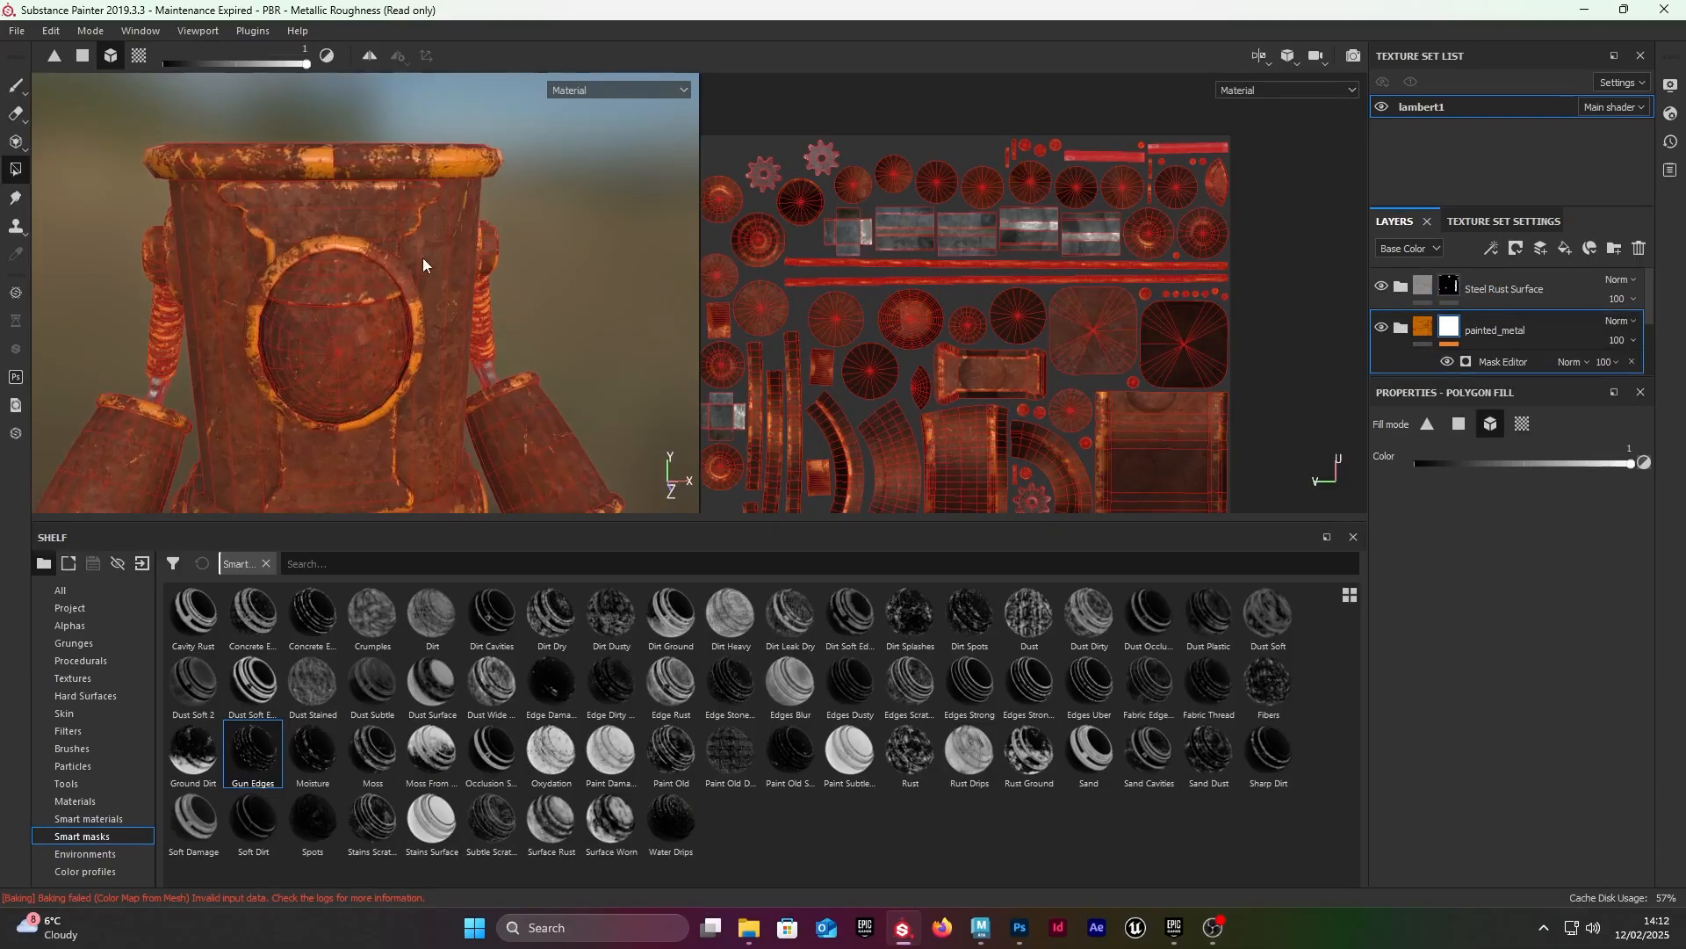
pyautogui.moveTo(423, 256)
pyautogui.keyDown('alt'); pyautogui.mouseDown()
pyautogui.moveTo(376, 246)
pyautogui.moveTo(369, 223)
pyautogui.moveTo(270, 233)
pyautogui.moveTo(234, 260)
pyautogui.moveTo(347, 228)
pyautogui.mouseUp(); pyautogui.keyUp('alt')
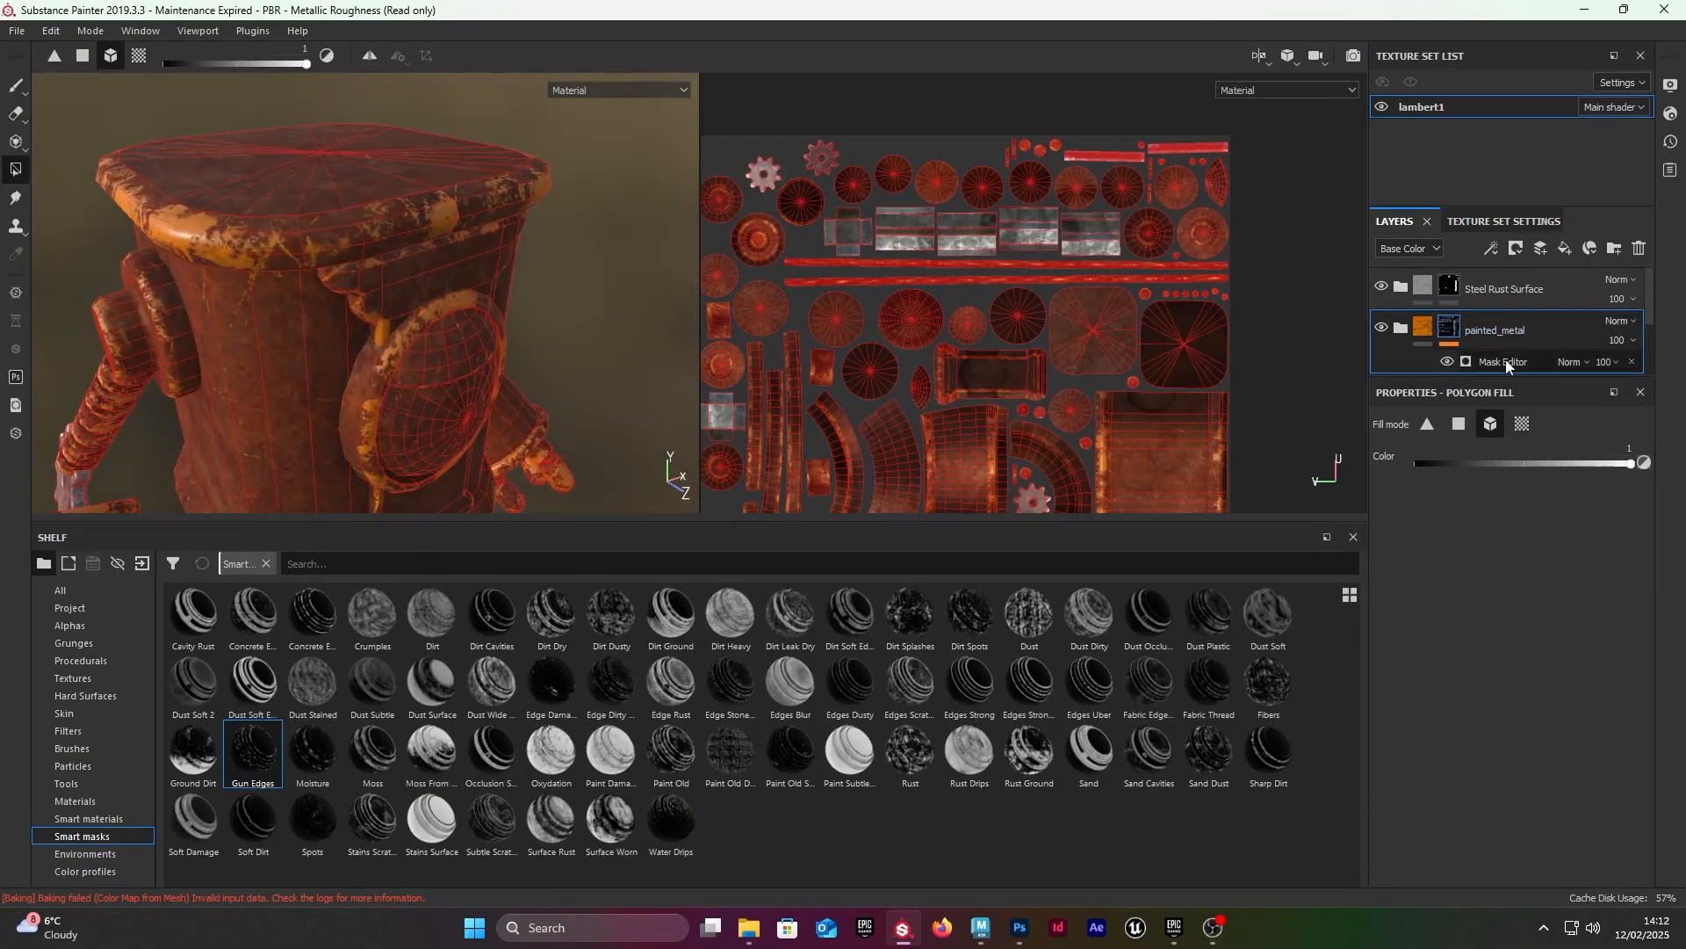
pyautogui.click(1483, 359)
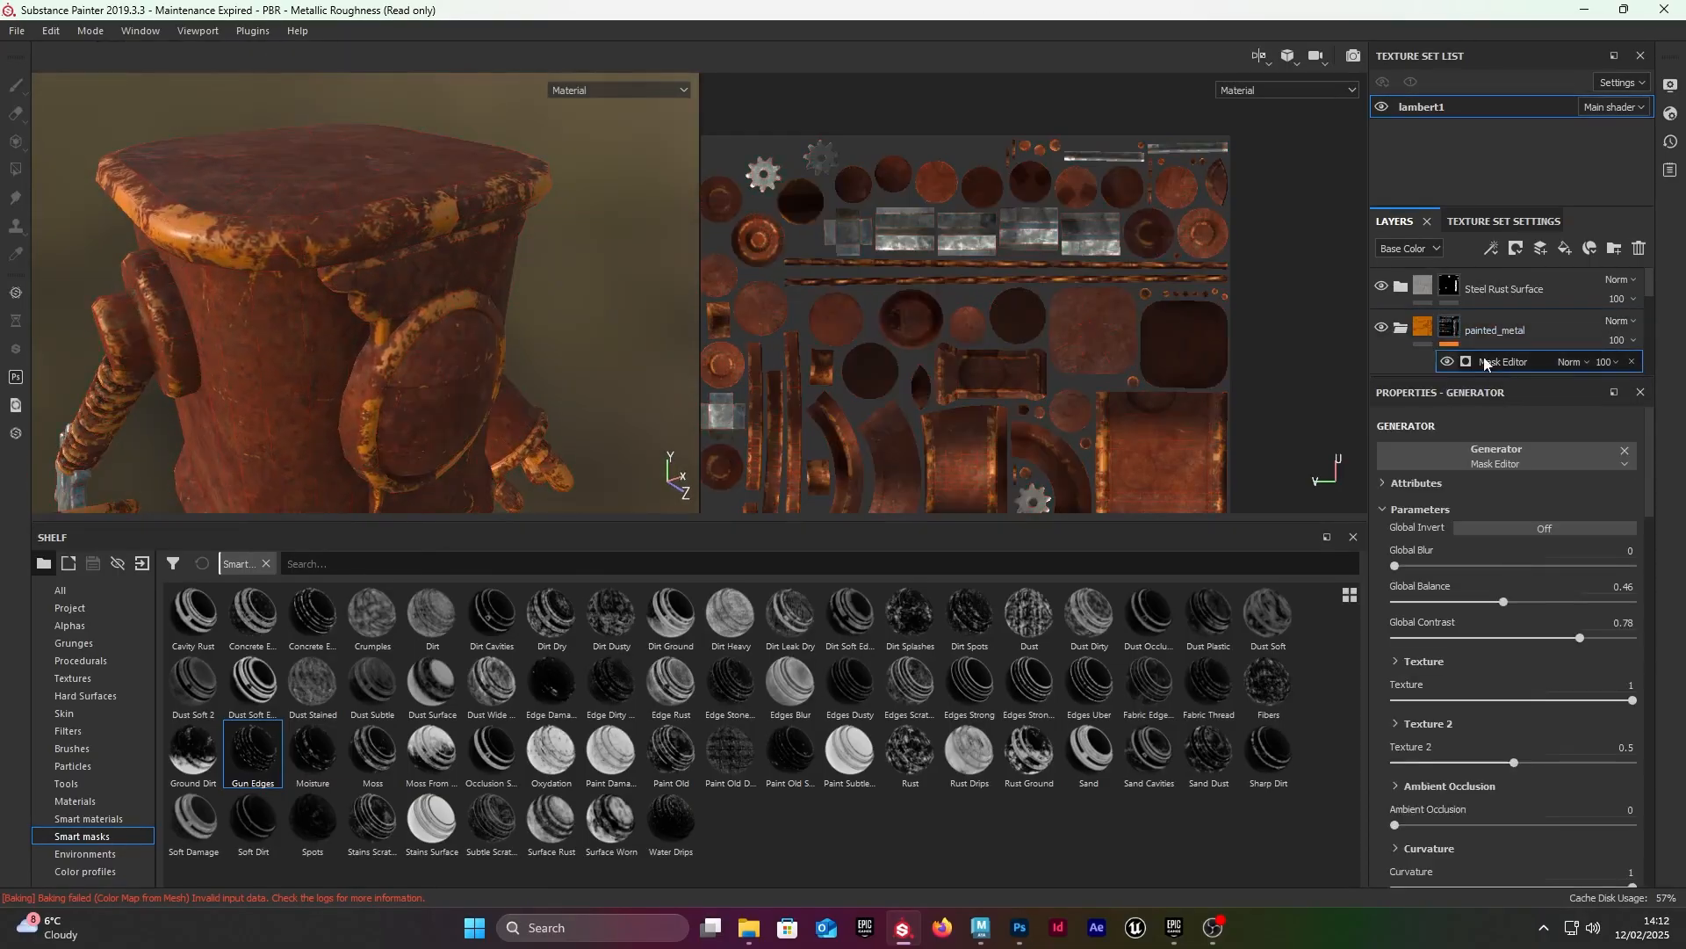
pyautogui.click(1525, 530)
# Step: Examine the rust wear along the edges of the robot's arms, feet, body rim and front circle
pyautogui.keyDown('alt'); pyautogui.moveTo(500, 318); pyautogui.dragTo(475, 356); pyautogui.keyUp('alt')
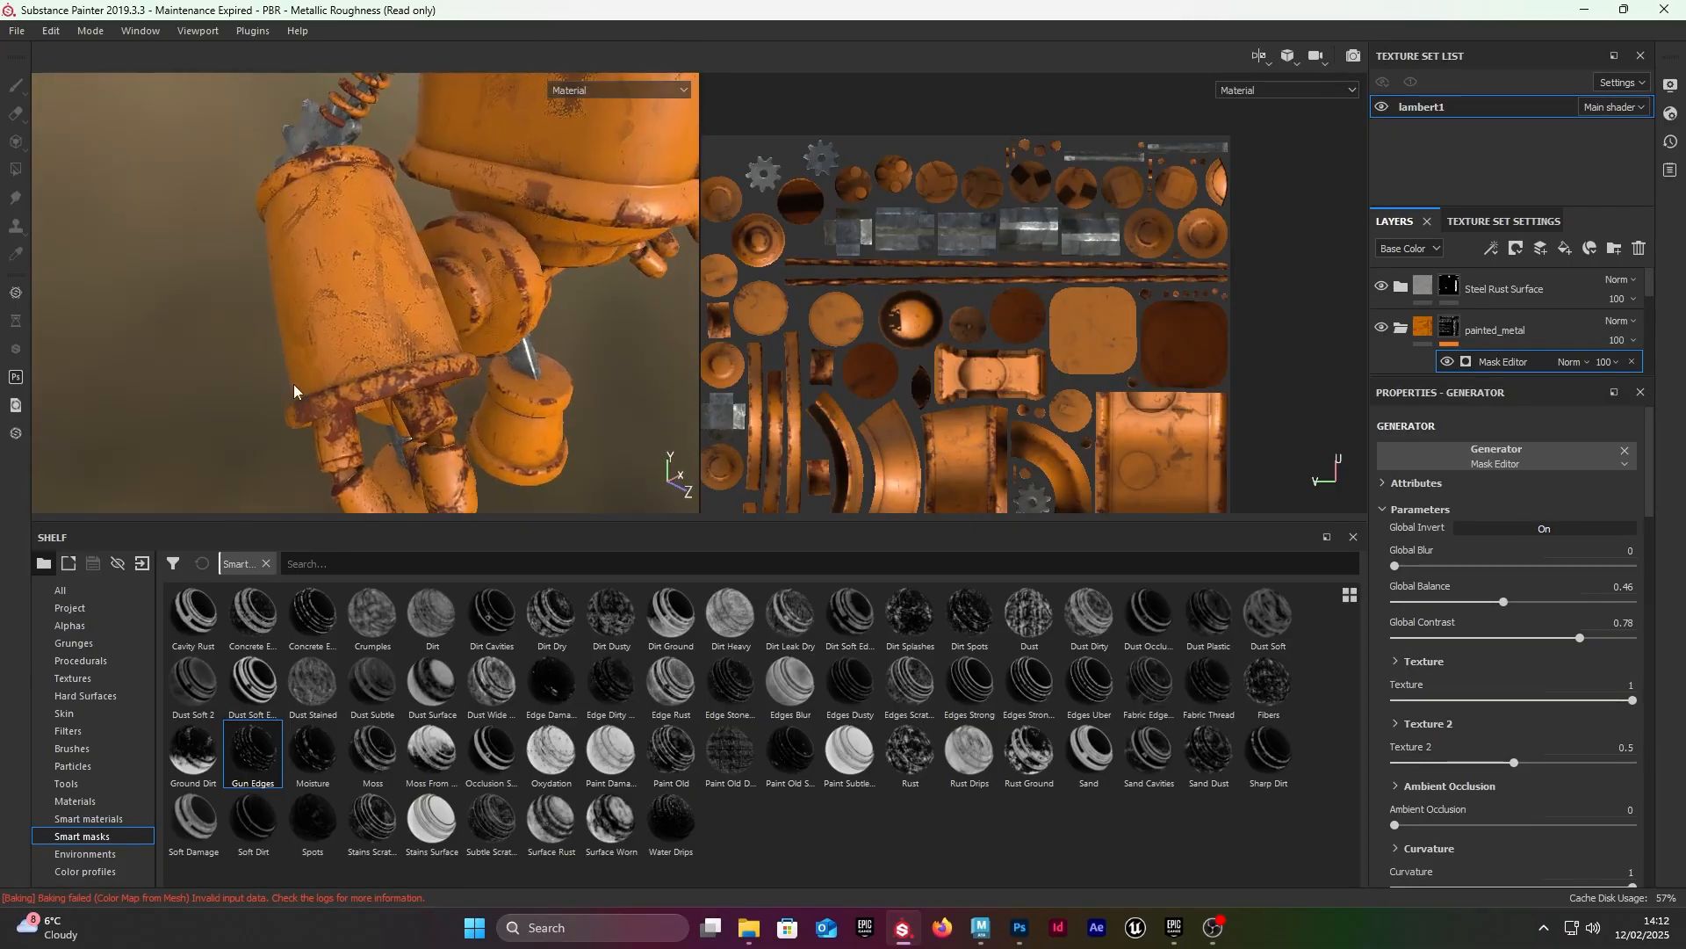
pyautogui.moveTo(294, 391)
pyautogui.keyDown('alt'); pyautogui.mouseDown()
pyautogui.moveTo(255, 226)
pyautogui.moveTo(255, 272)
pyautogui.moveTo(403, 222)
pyautogui.moveTo(123, 188)
pyautogui.moveTo(186, 327)
pyautogui.moveTo(160, 310)
pyautogui.mouseUp(); pyautogui.keyUp('alt')
pyautogui.keyDown('alt'); pyautogui.moveTo(121, 311); pyautogui.dragTo(269, 327, button='right'); pyautogui.keyUp('alt')
pyautogui.keyDown('alt'); pyautogui.moveTo(269, 328); pyautogui.dragTo(335, 314); pyautogui.keyUp('alt')
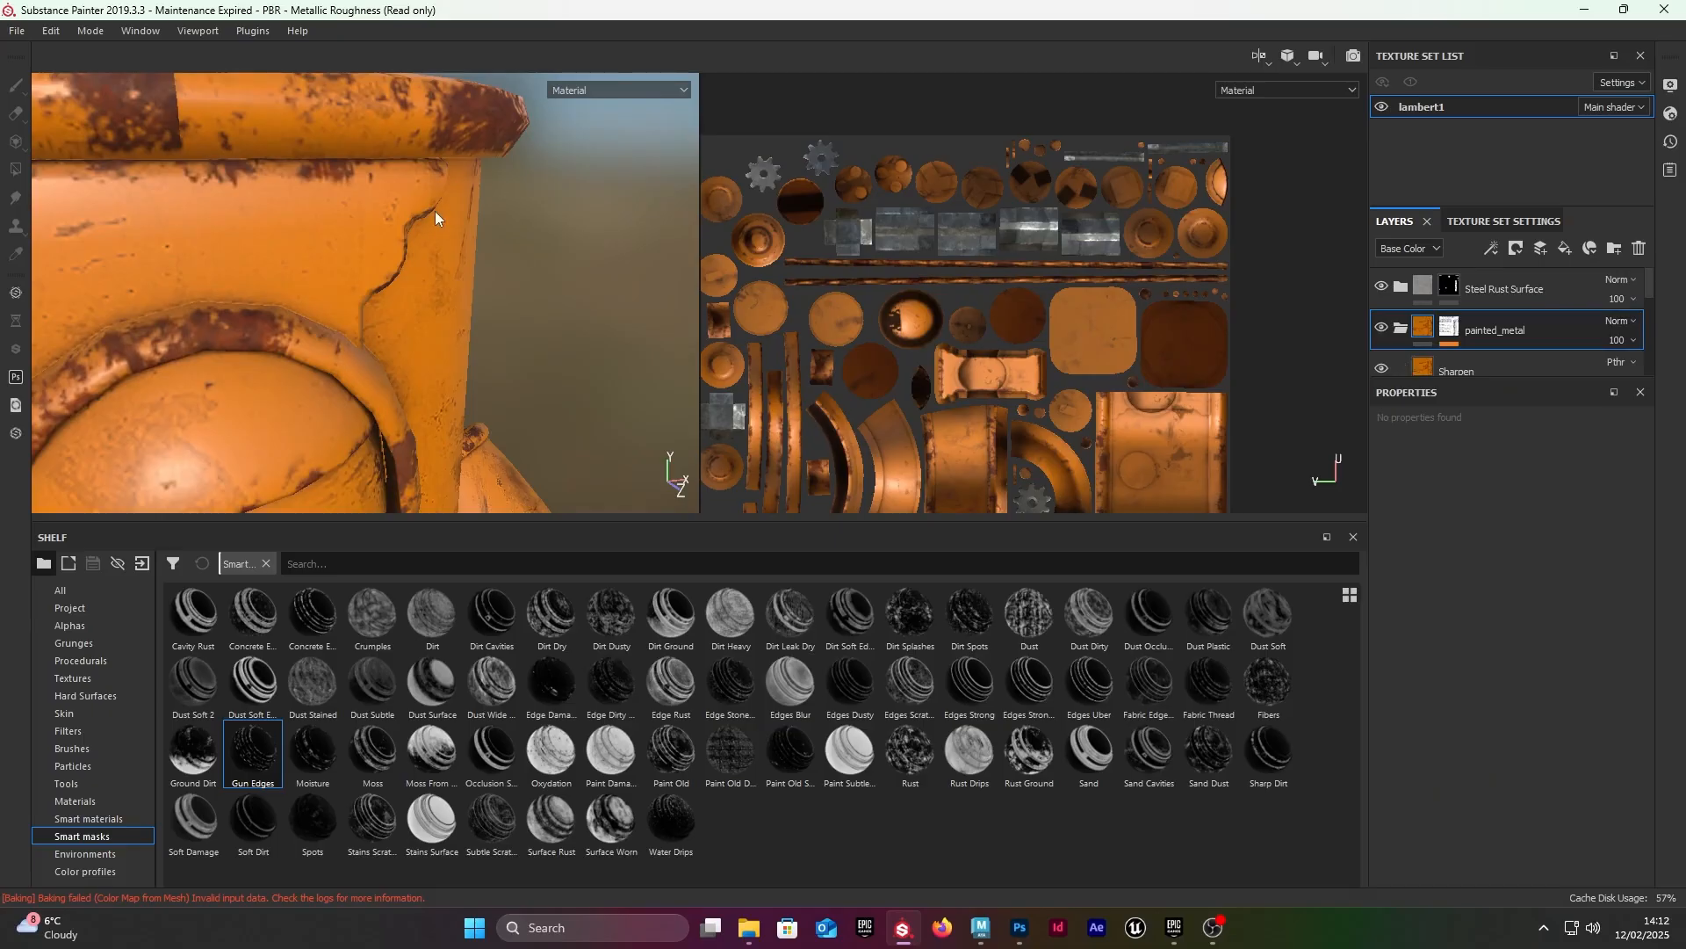
pyautogui.keyDown('alt'); pyautogui.moveTo(435, 210); pyautogui.dragTo(529, 199); pyautogui.keyUp('alt')
pyautogui.keyDown('alt'); pyautogui.moveTo(530, 198); pyautogui.dragTo(496, 271, button='right'); pyautogui.keyUp('alt')
pyautogui.keyDown('alt'); pyautogui.moveTo(496, 271); pyautogui.dragTo(366, 245); pyautogui.keyUp('alt')
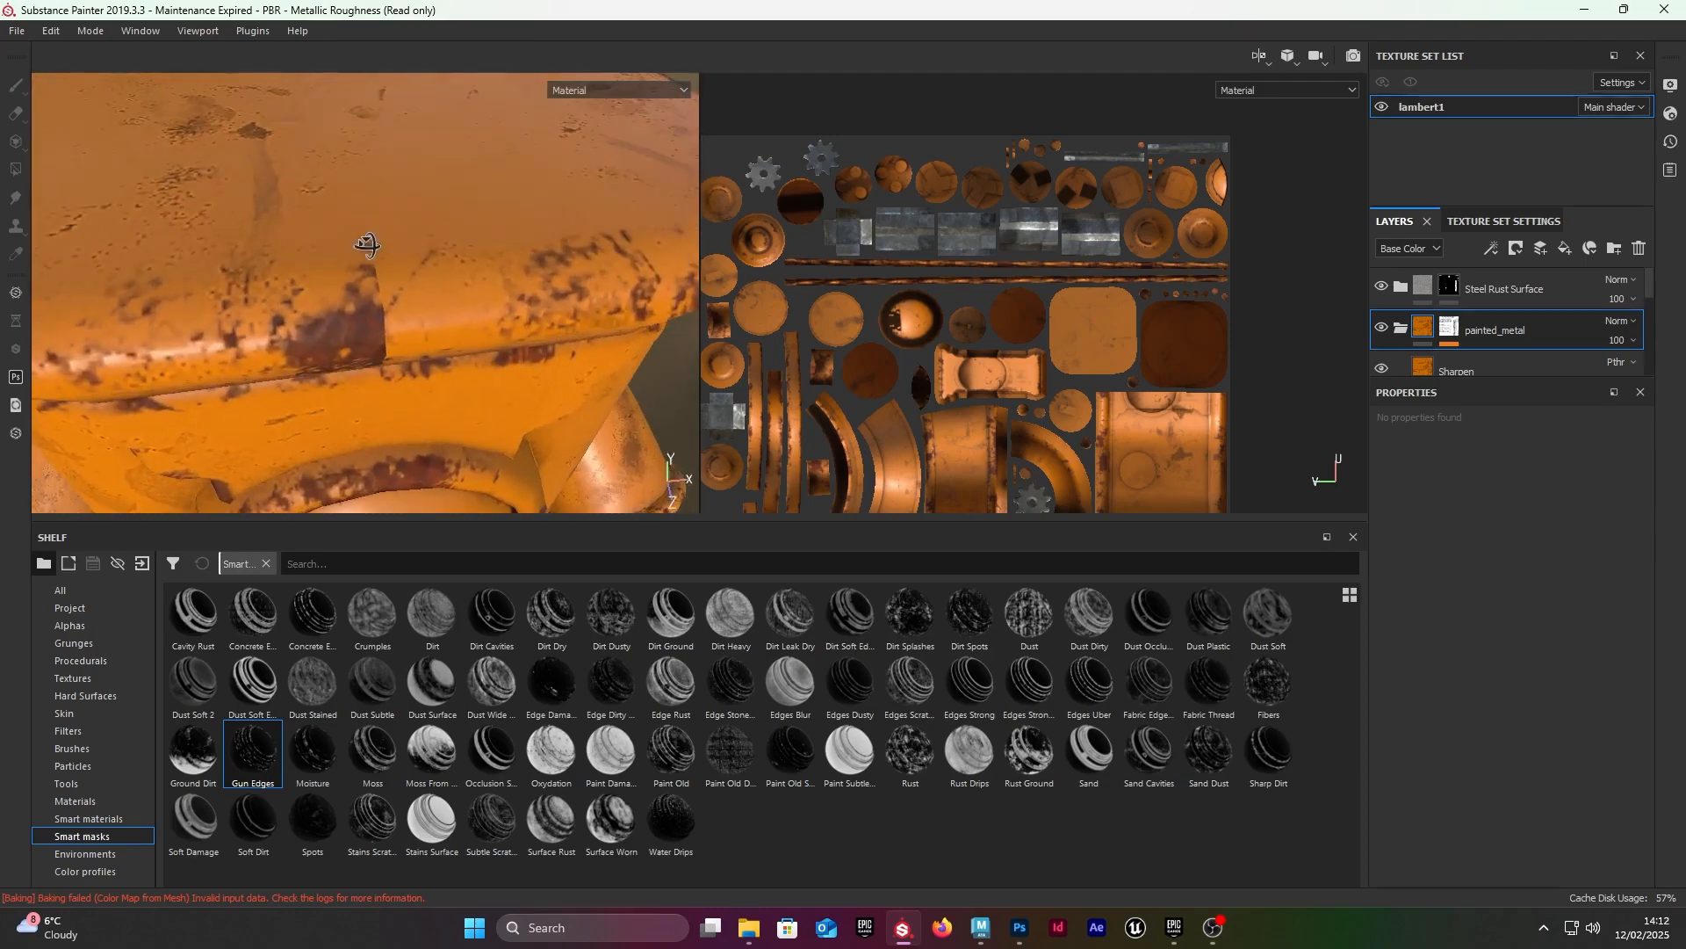
# Step: Add a paint effect to the painted_metal layer's mask
pyautogui.rightClick(1451, 332)
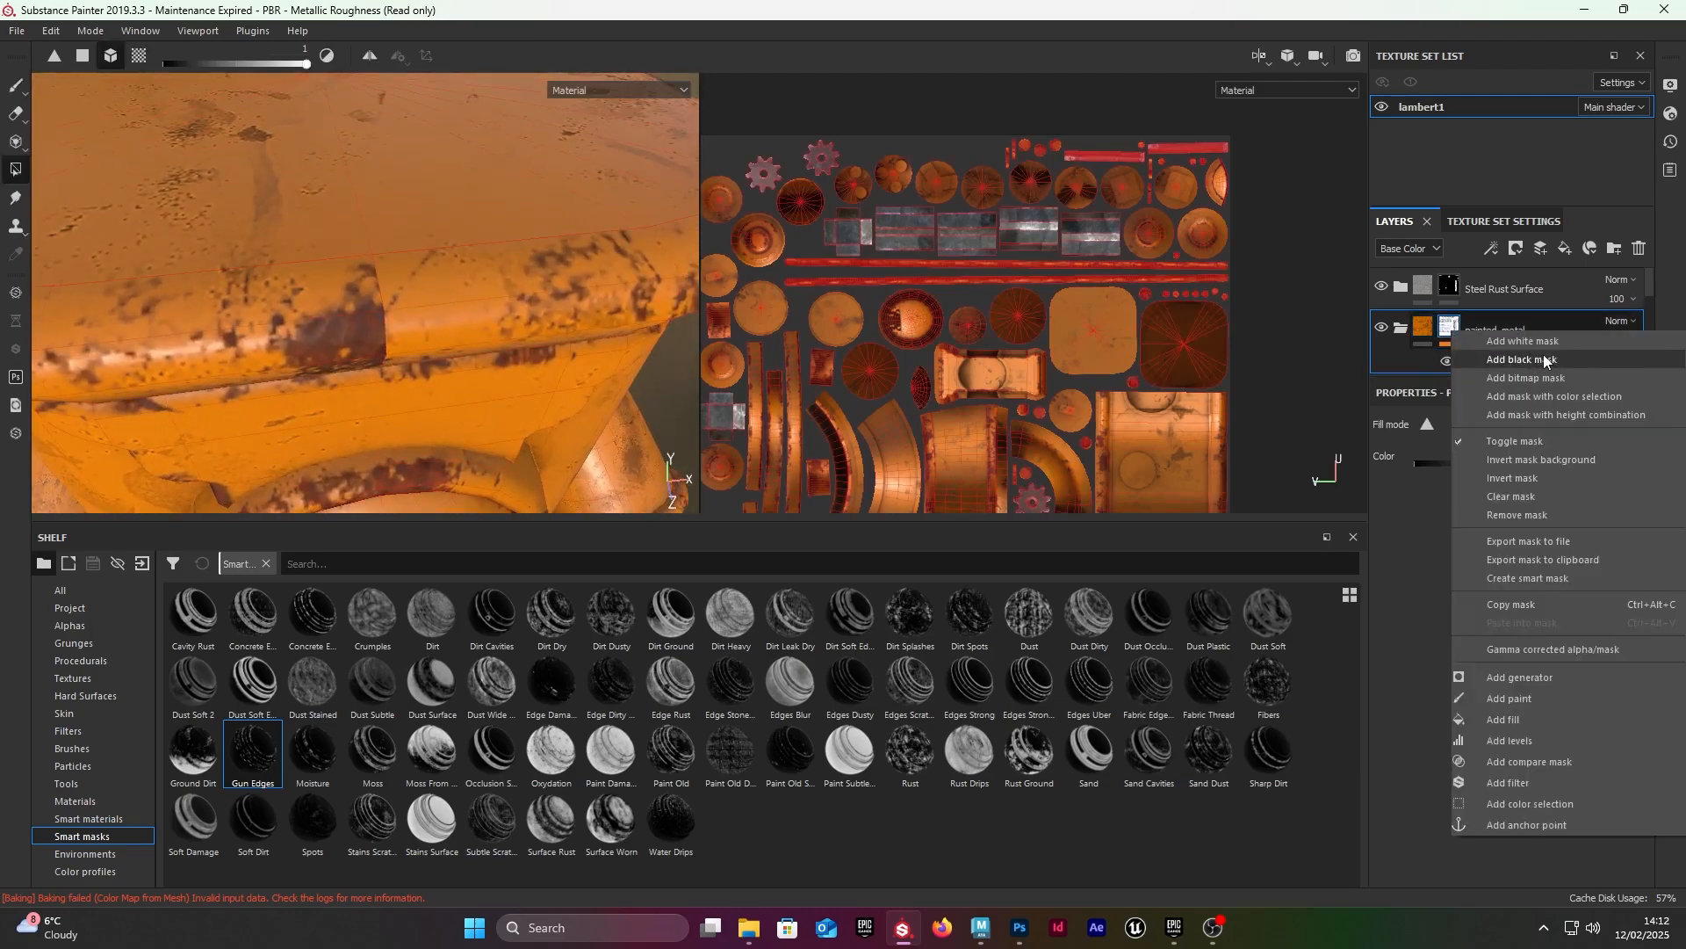
pyautogui.click(1519, 698)
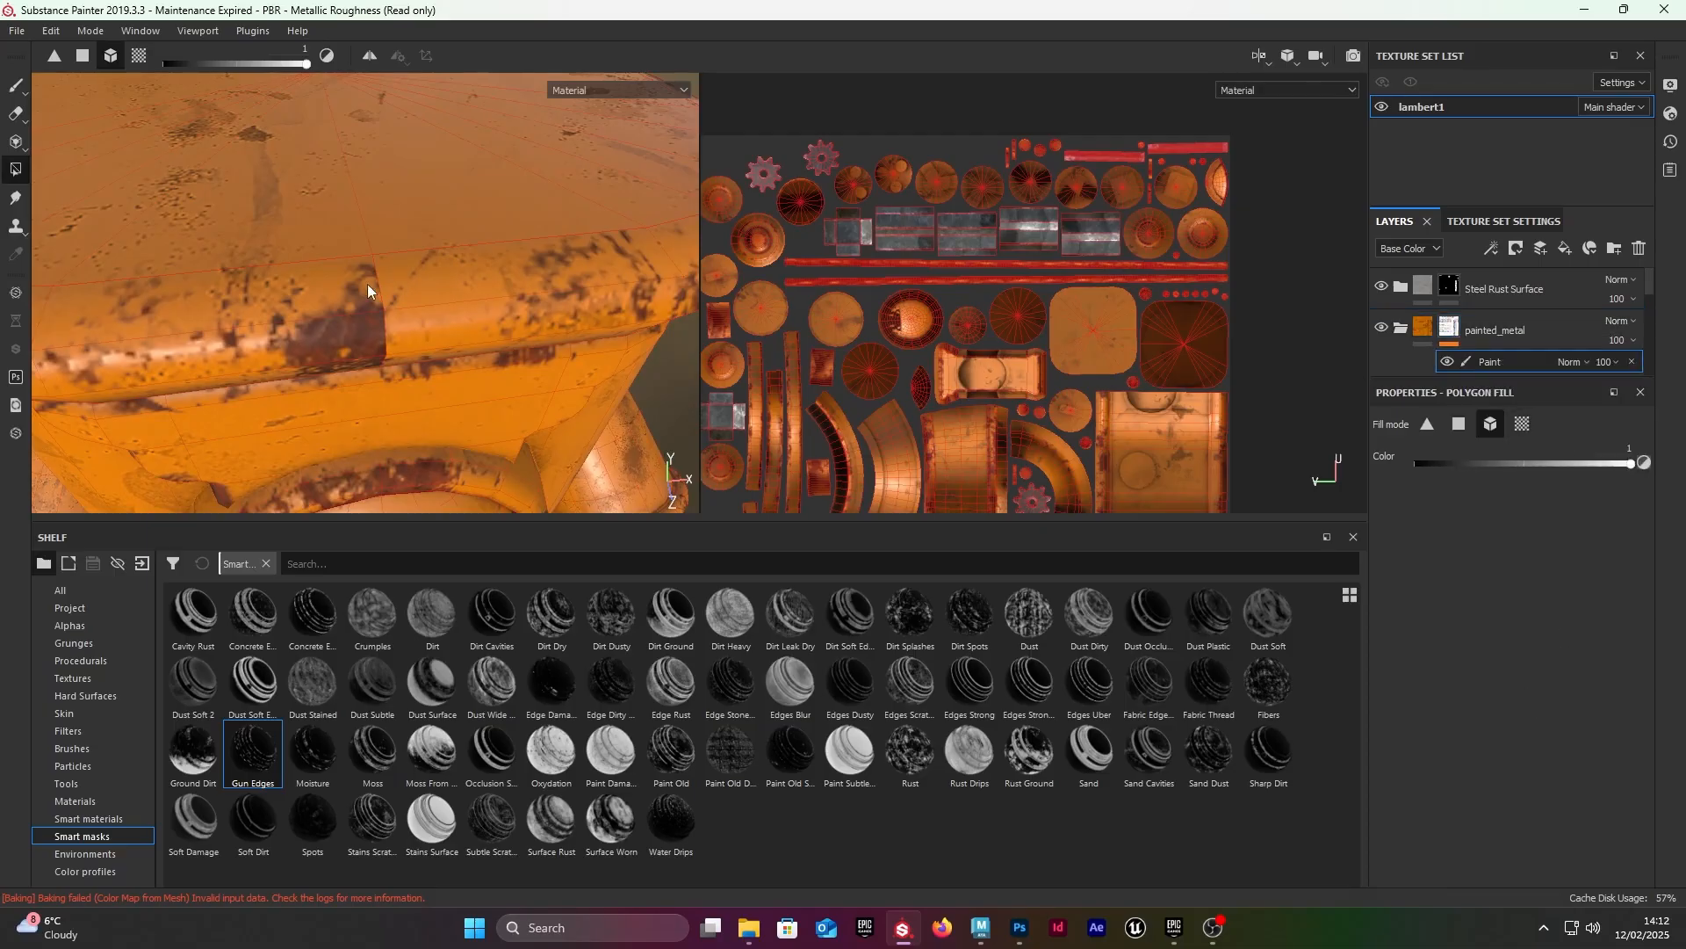
pyautogui.keyDown('alt'); pyautogui.moveTo(368, 290); pyautogui.dragTo(49, 540); pyautogui.keyUp('alt')
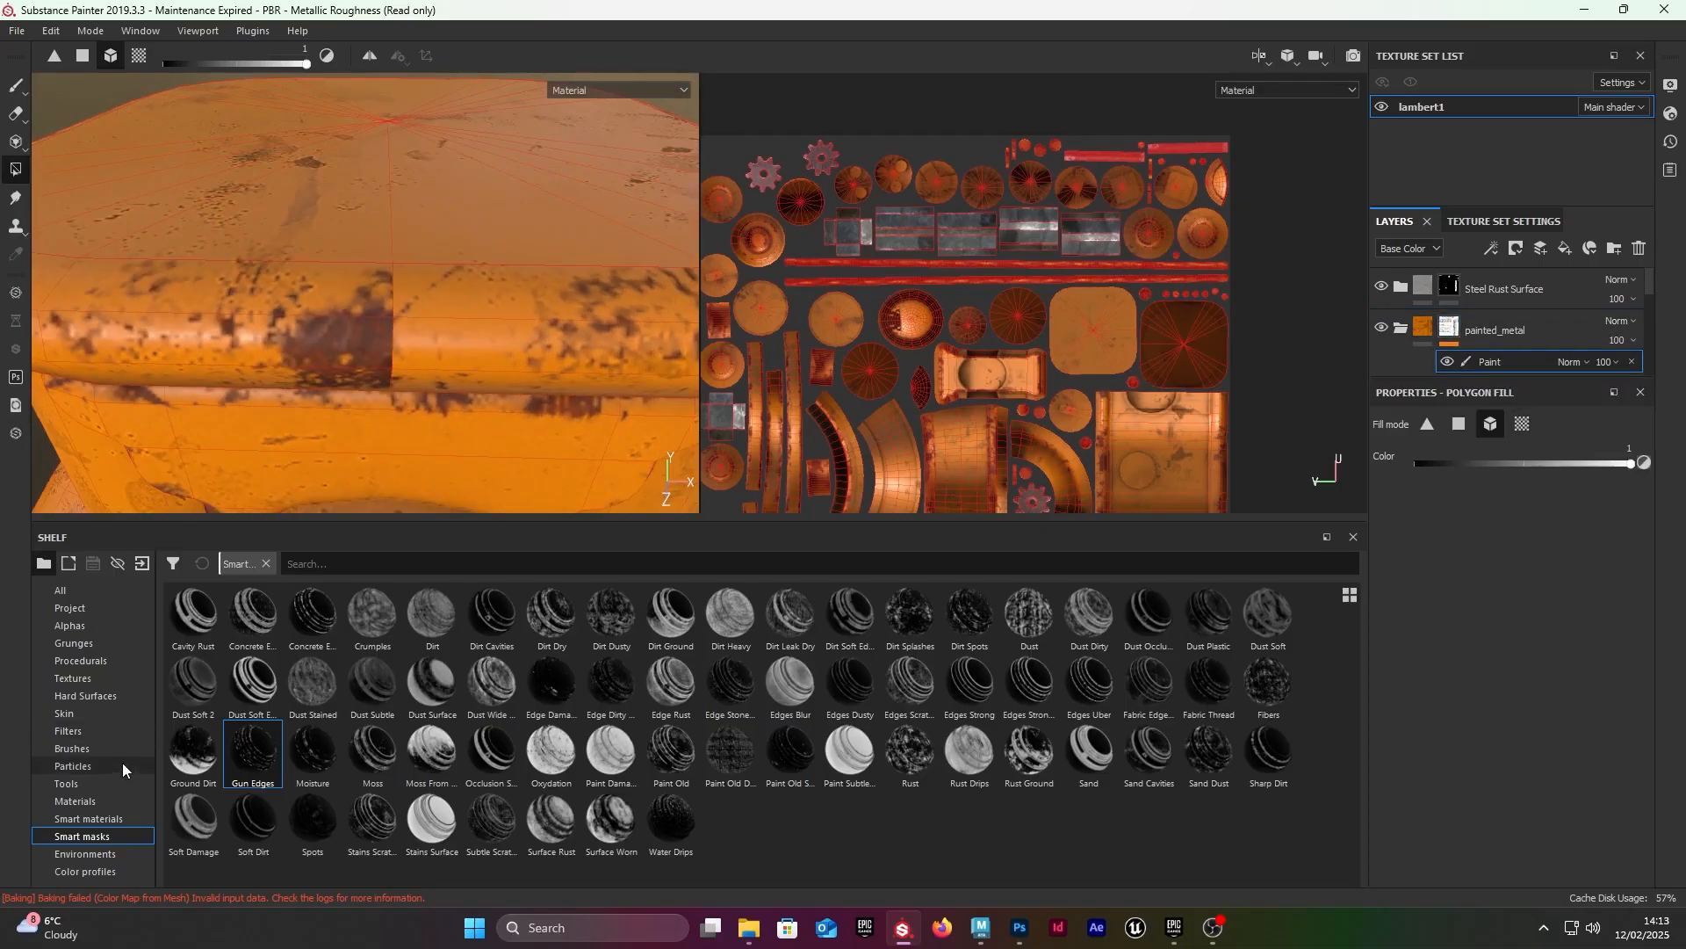
# Step: Activate the Paint tool with the Dirt 2 brush for the mask's paint effect
pyautogui.click(102, 749)
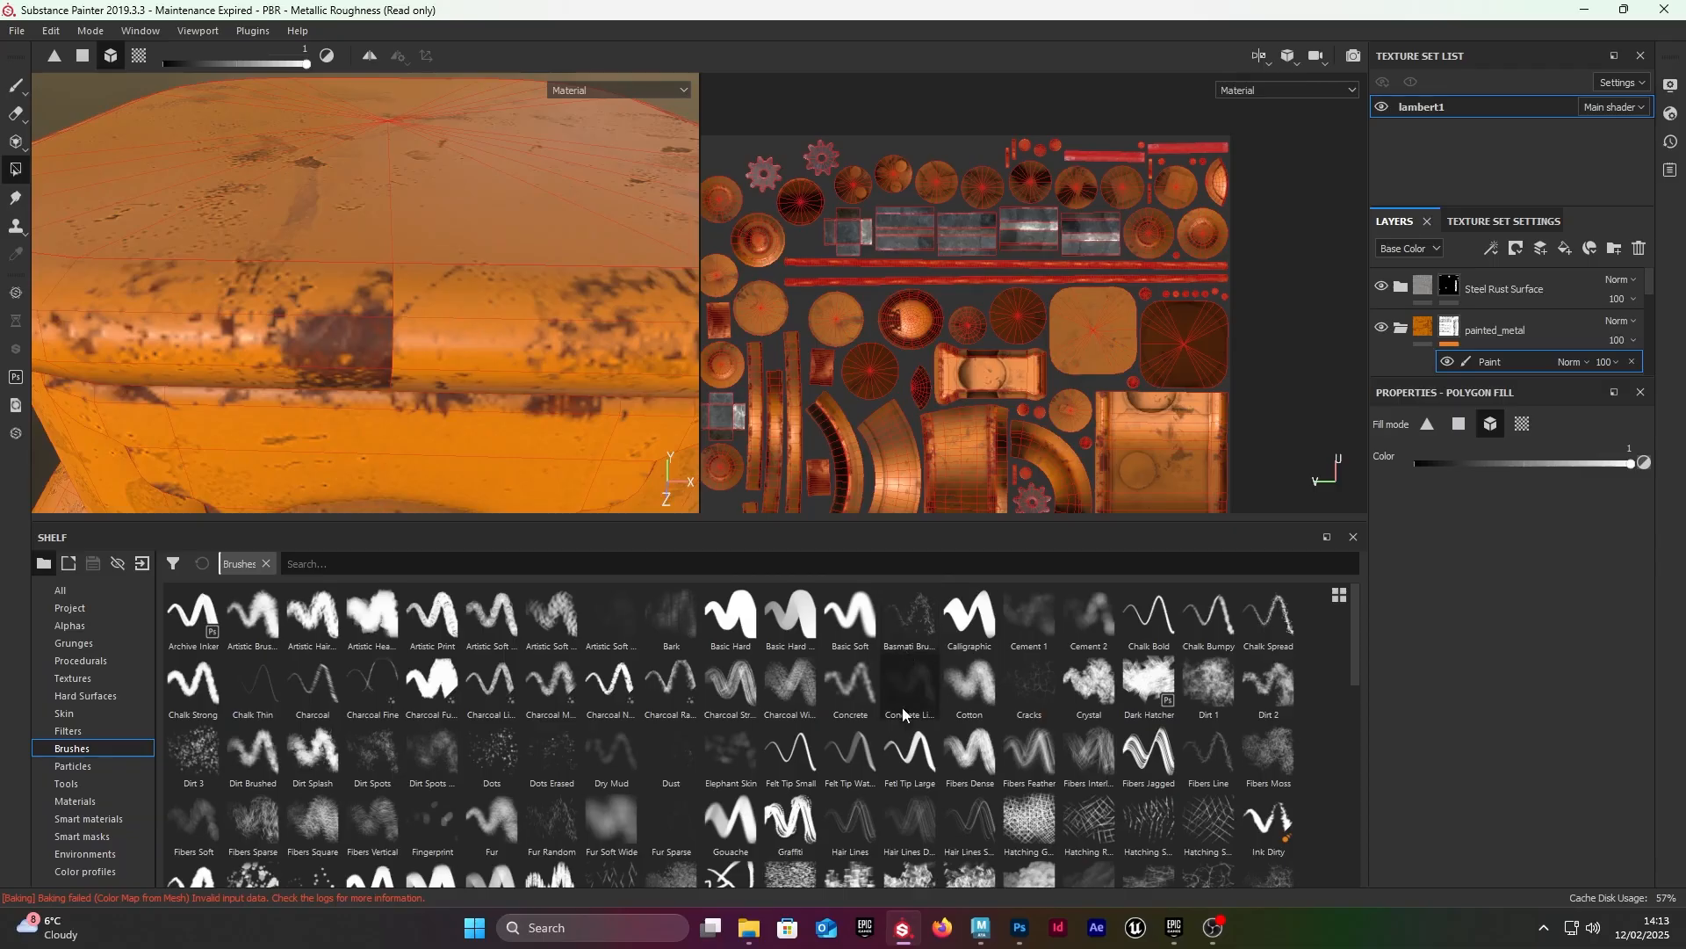
pyautogui.click(1268, 685)
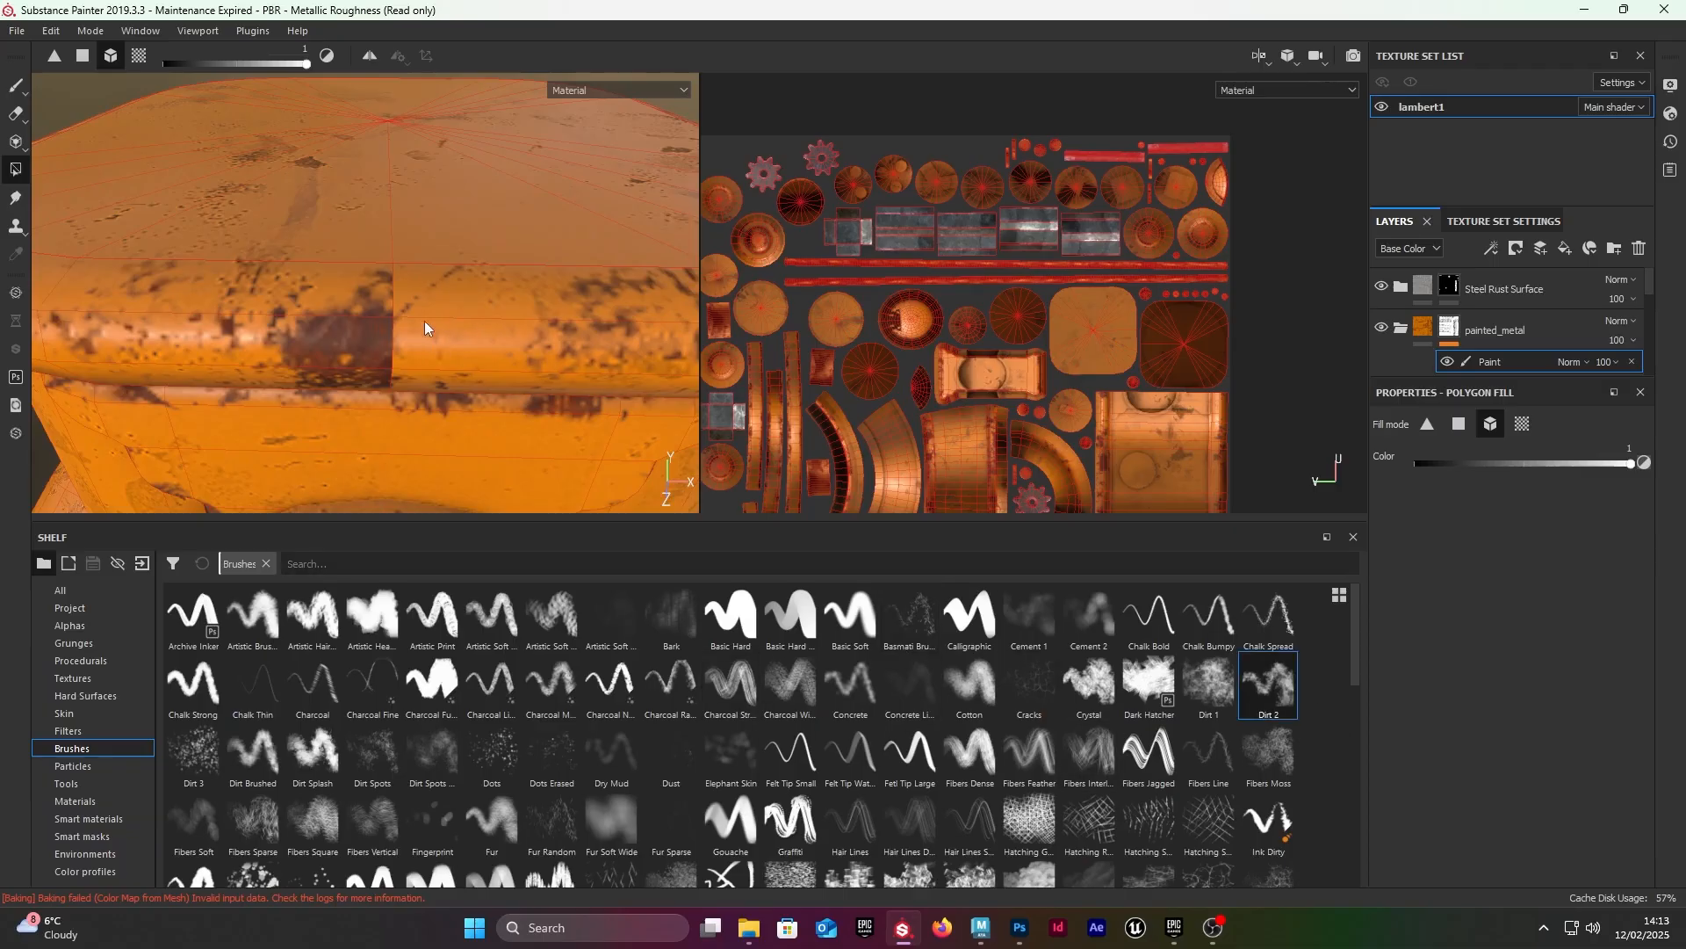
pyautogui.scroll(2, 424, 319)
pyautogui.scroll(-2, 464, 334)
pyautogui.scroll(2, 463, 334)
pyautogui.scroll(3, 413, 306)
pyautogui.scroll(-5, 415, 316)
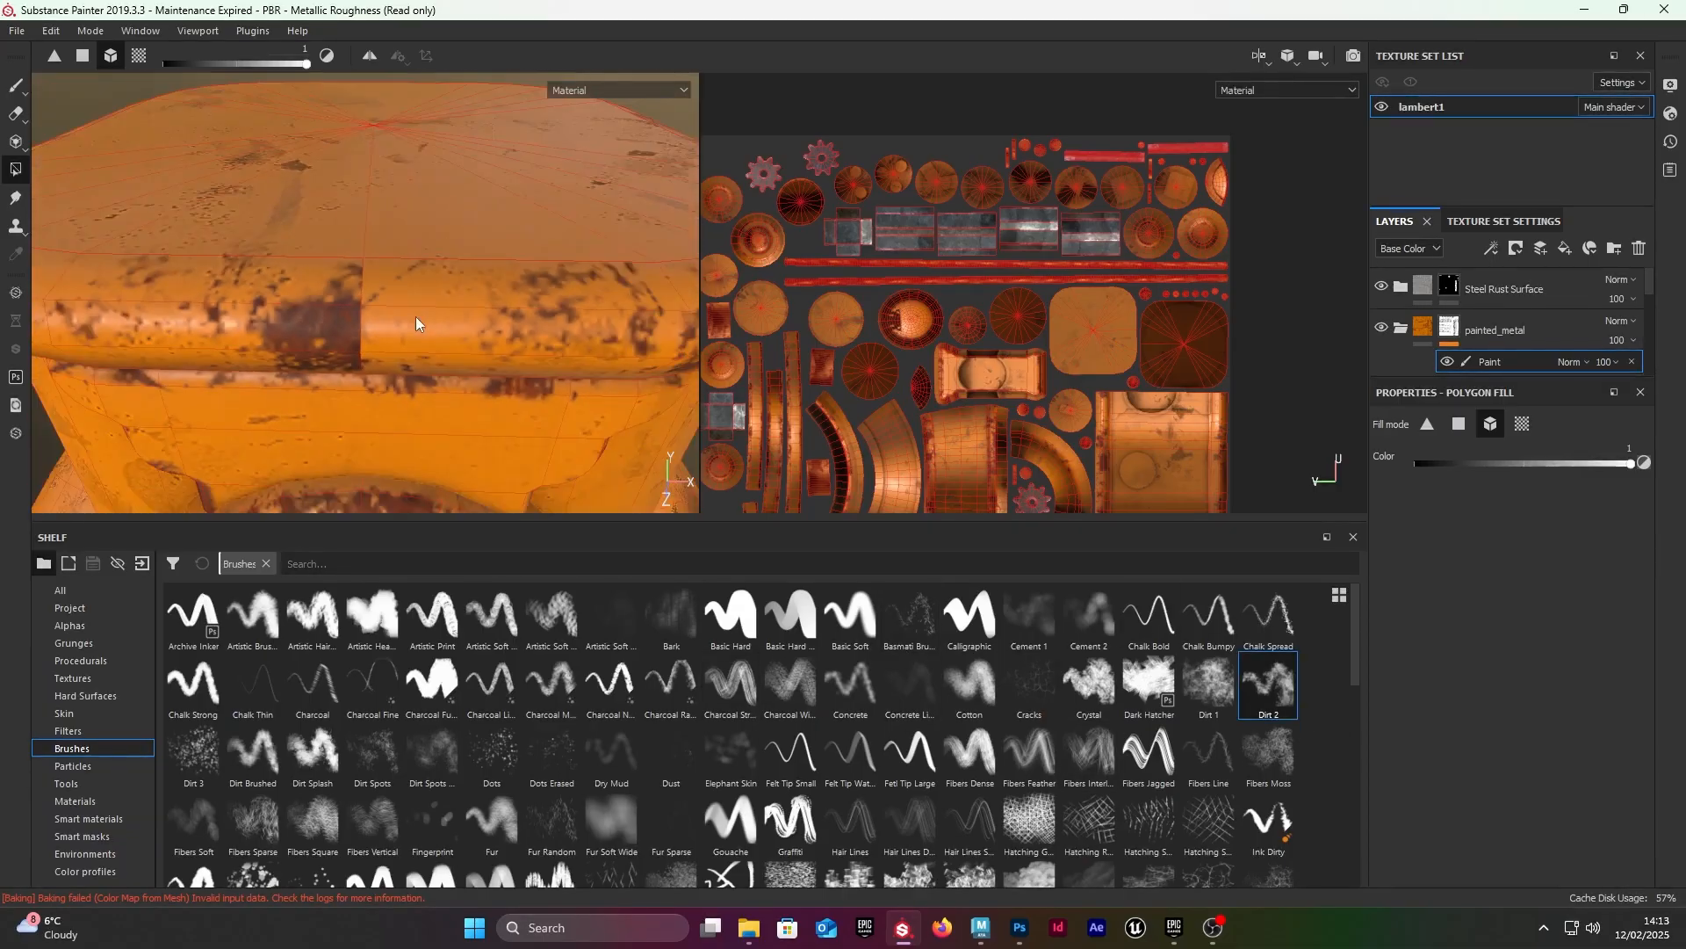
pyautogui.scroll(-5, 417, 323)
pyautogui.click(14, 87)
pyautogui.scroll(5, 369, 299)
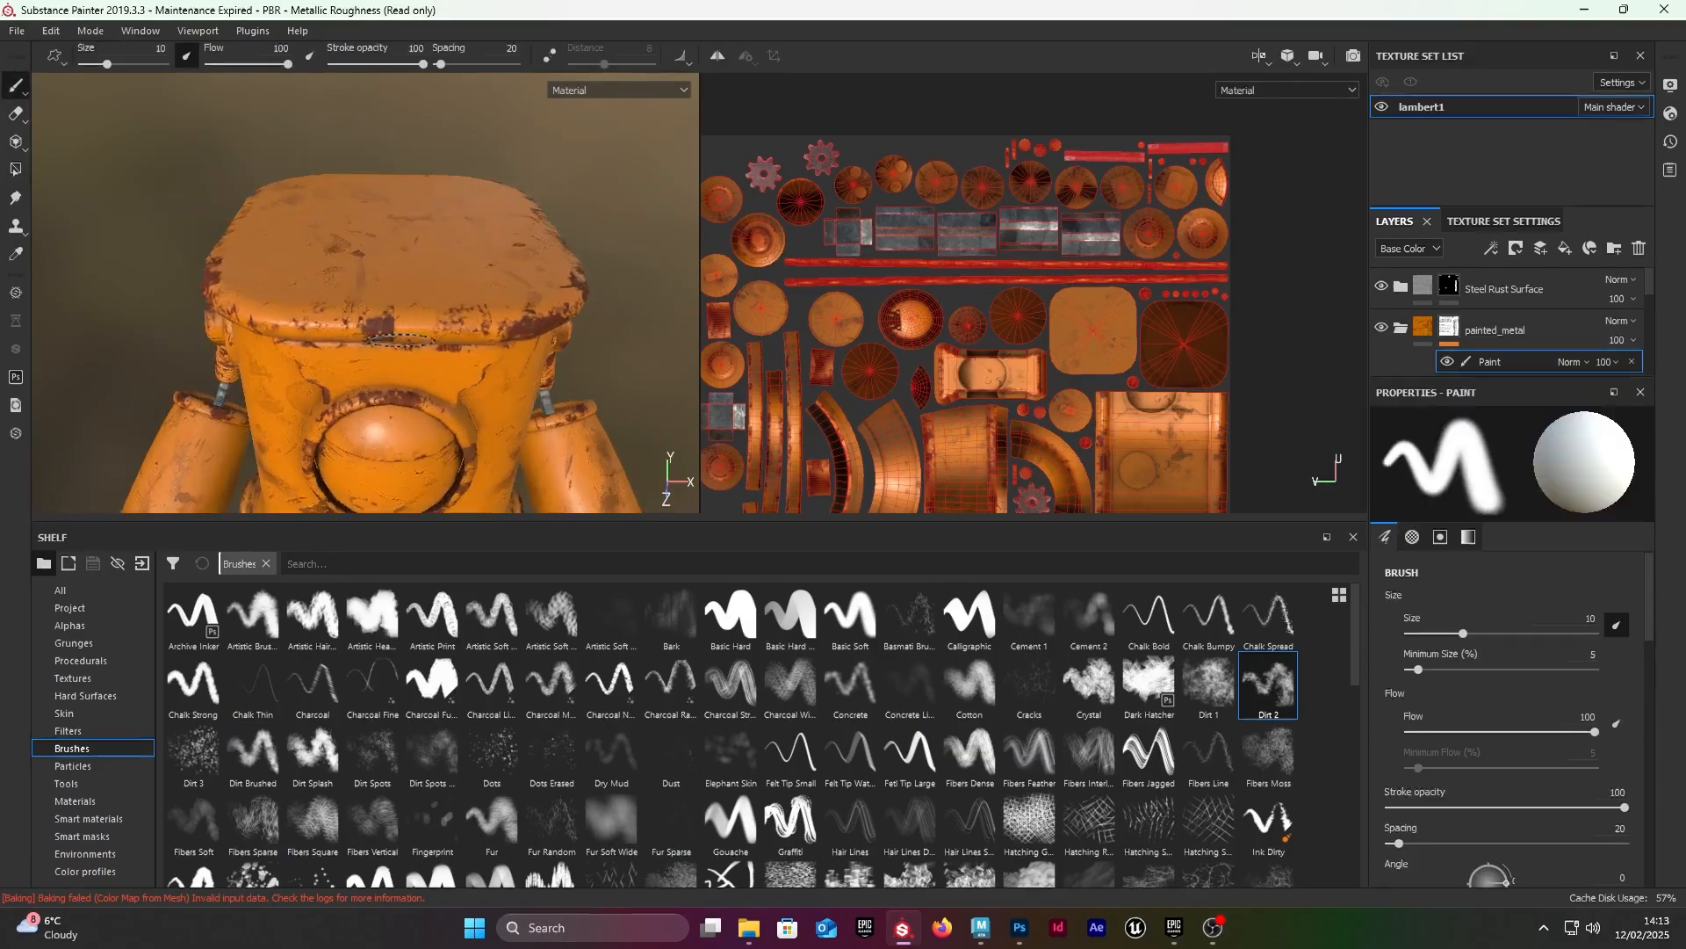
pyautogui.click(1265, 700)
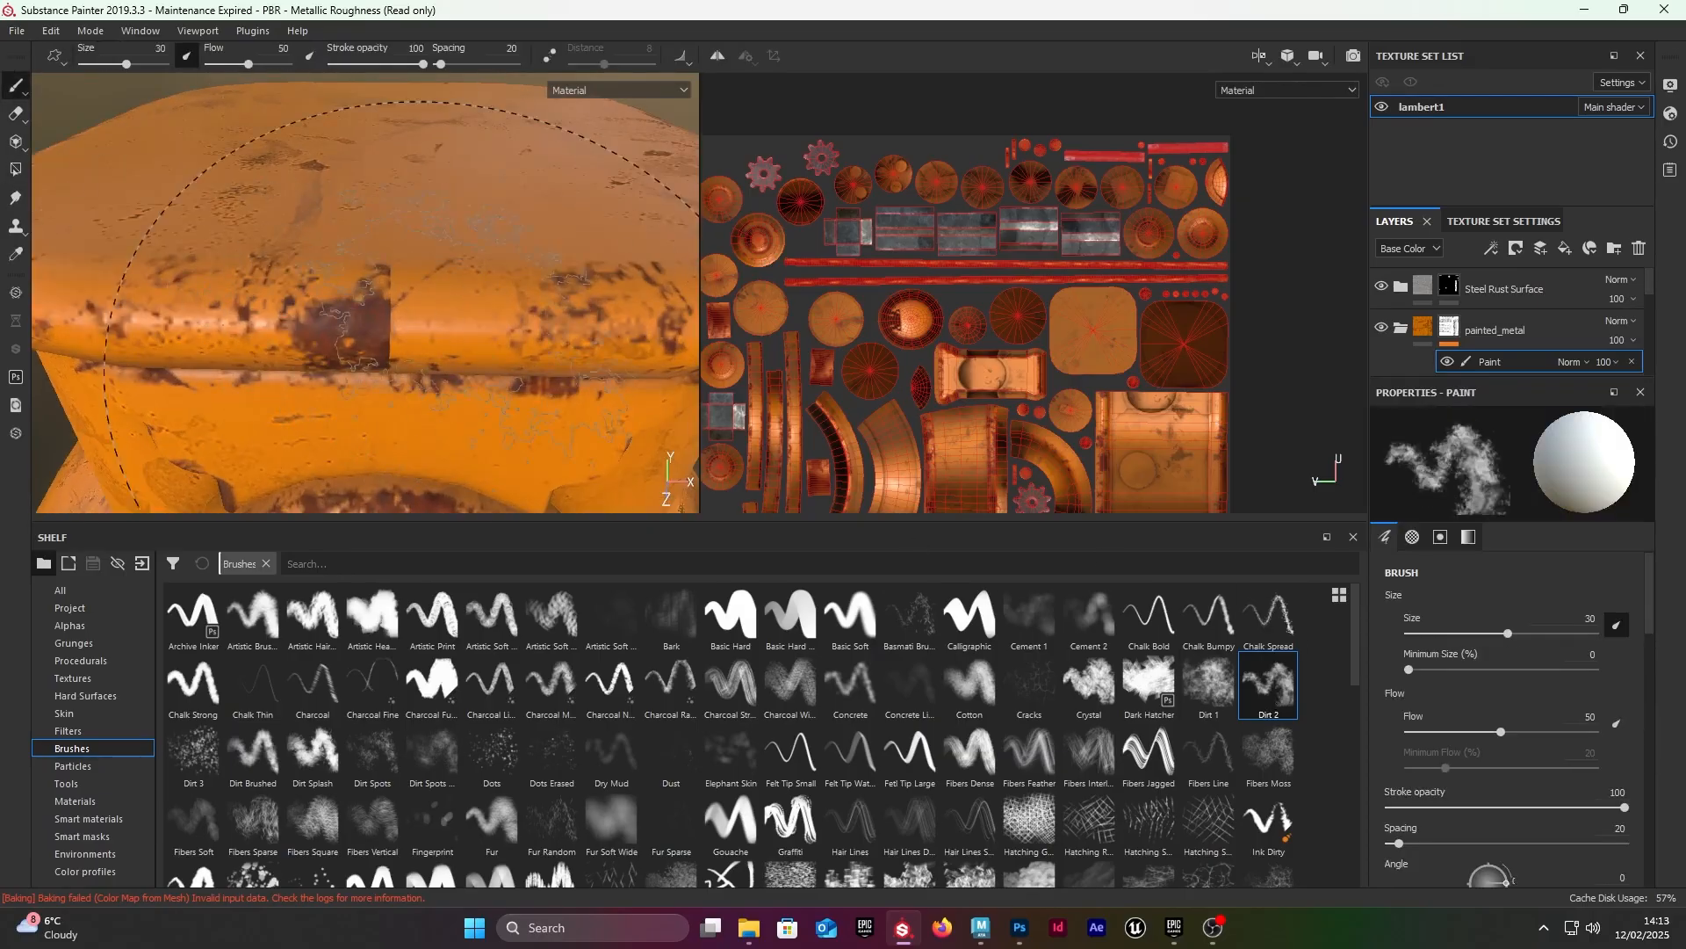
# Step: Paint rust over the hard texture seam on the front upper rim in black, with brush size 9.83
pyautogui.moveTo(466, 323)
pyautogui.keyDown('shift'); pyautogui.mouseDown(button='right')
pyautogui.moveTo(518, 303)
pyautogui.moveTo(412, 296)
pyautogui.mouseUp(button='right'); pyautogui.keyUp('shift')
pyautogui.click(389, 323)
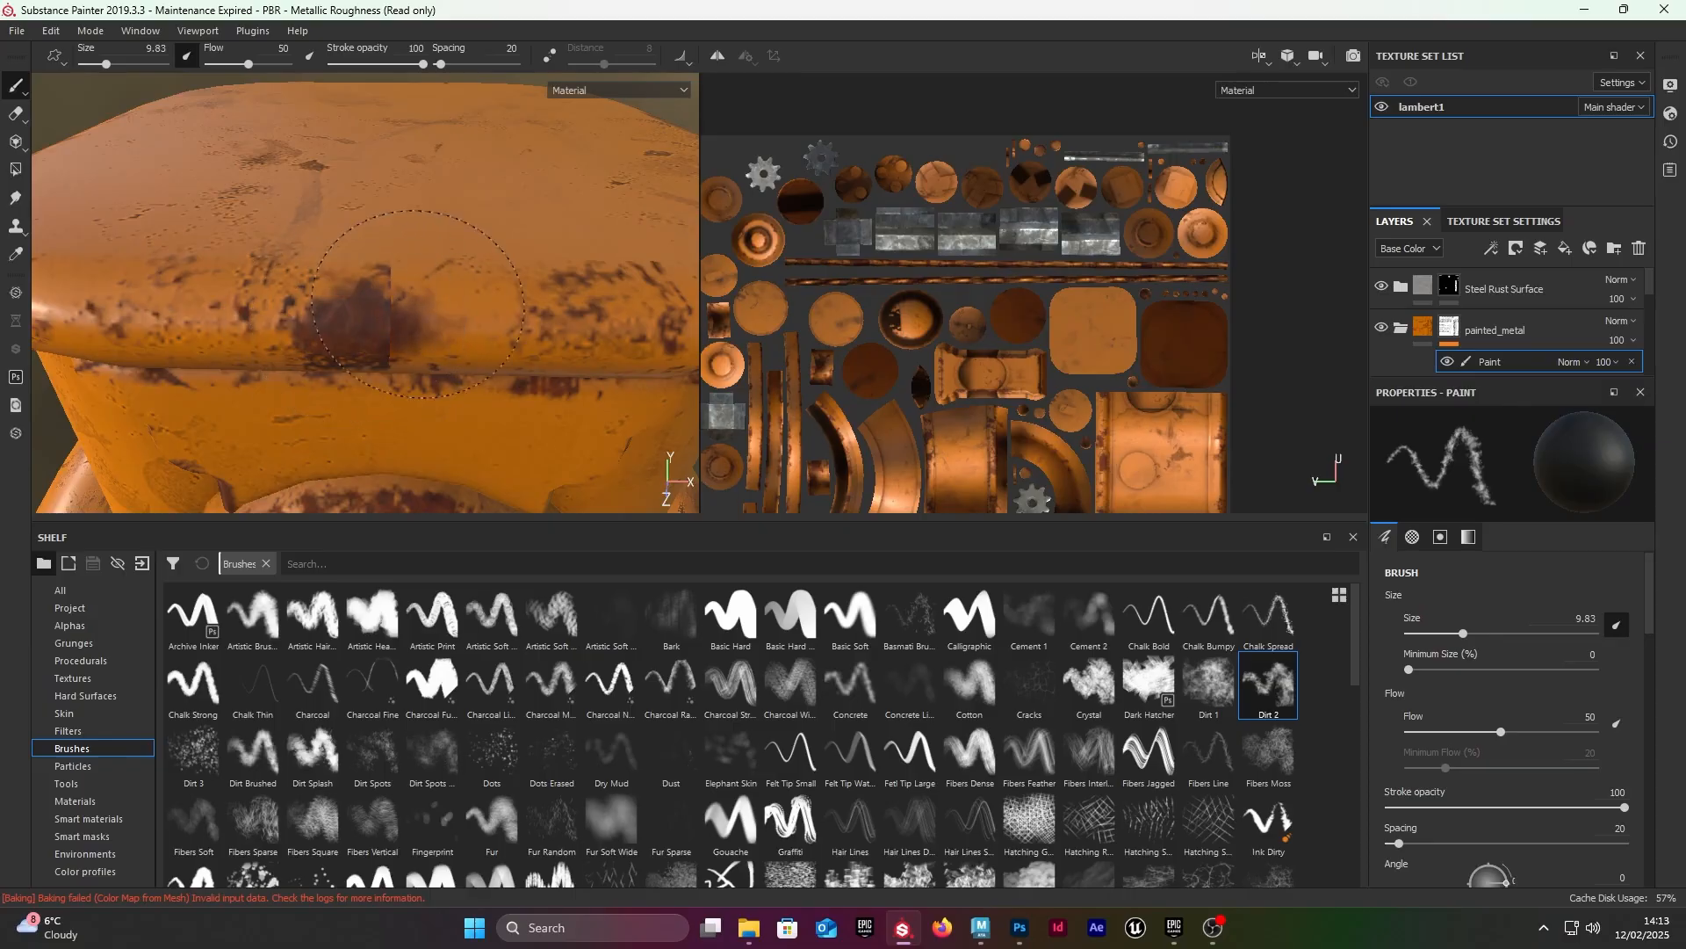
pyautogui.moveTo(426, 320)
pyautogui.keyDown('alt'); pyautogui.mouseDown()
pyautogui.moveTo(404, 356)
pyautogui.moveTo(411, 322)
pyautogui.moveTo(369, 268)
pyautogui.moveTo(285, 249)
pyautogui.moveTo(395, 264)
pyautogui.mouseUp(); pyautogui.keyUp('alt')
# Step: Examine the painted-over seam on the rim and the edge wear across the robot's body
pyautogui.scroll(-5, 309, 250)
pyautogui.scroll(-3, 396, 264)
pyautogui.keyDown('alt'); pyautogui.moveTo(395, 263); pyautogui.dragTo(349, 325, button='middle'); pyautogui.keyUp('alt')
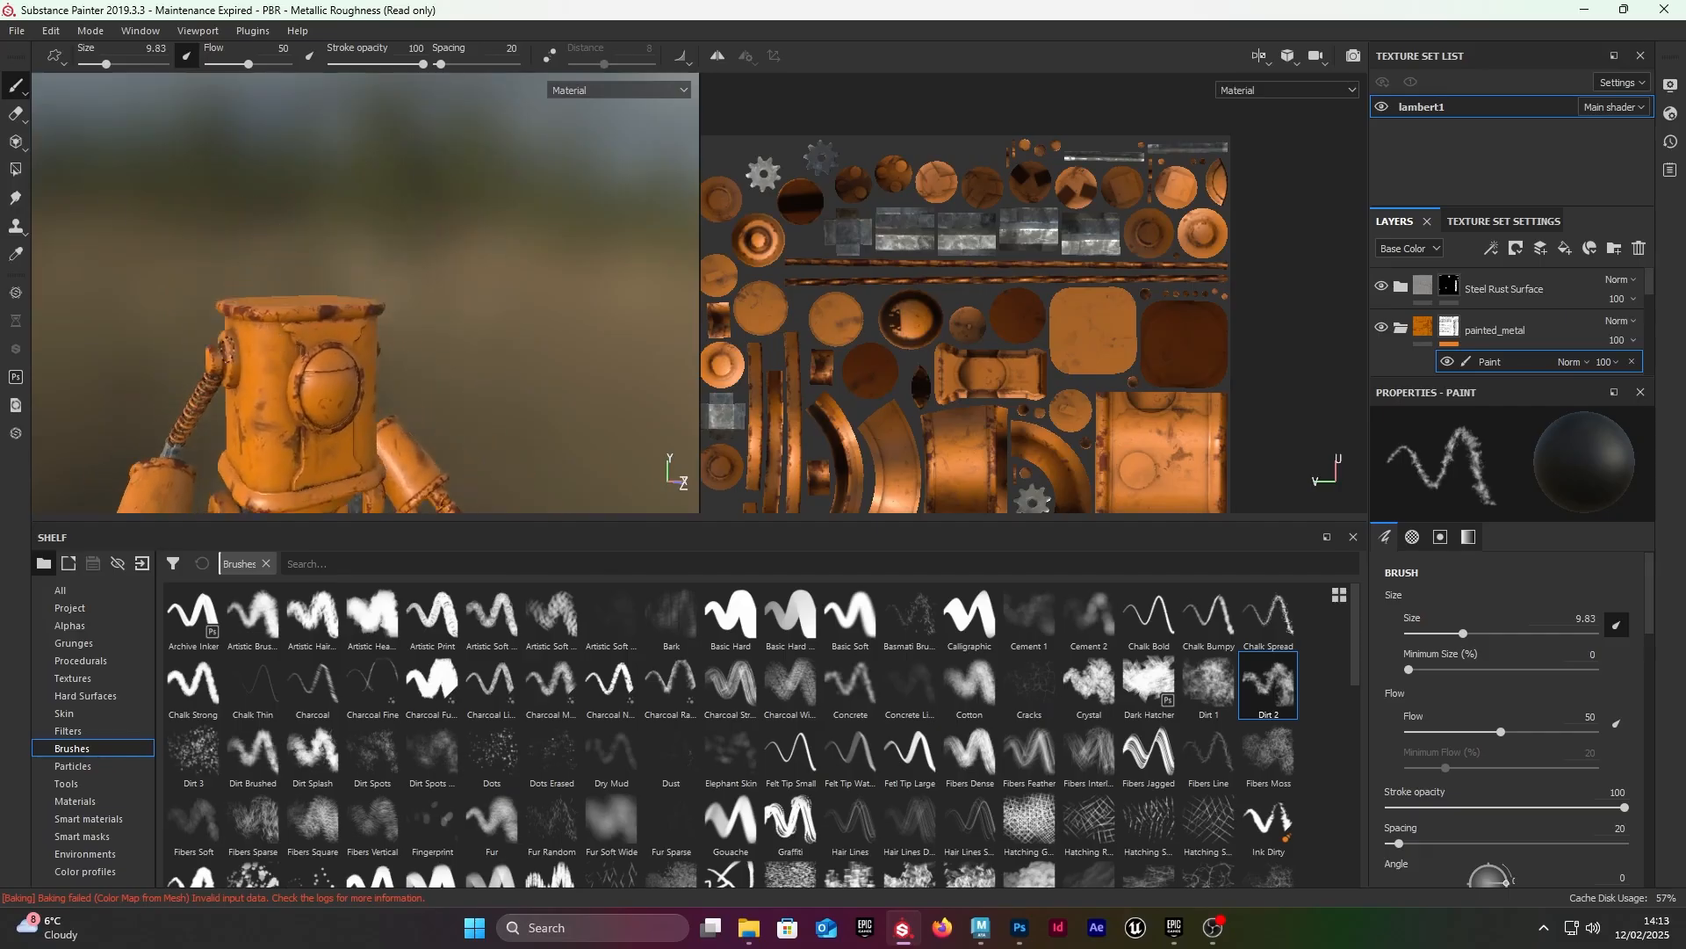
pyautogui.keyDown('alt'); pyautogui.moveTo(348, 324); pyautogui.dragTo(329, 371); pyautogui.keyUp('alt')
pyautogui.scroll(5, 329, 371)
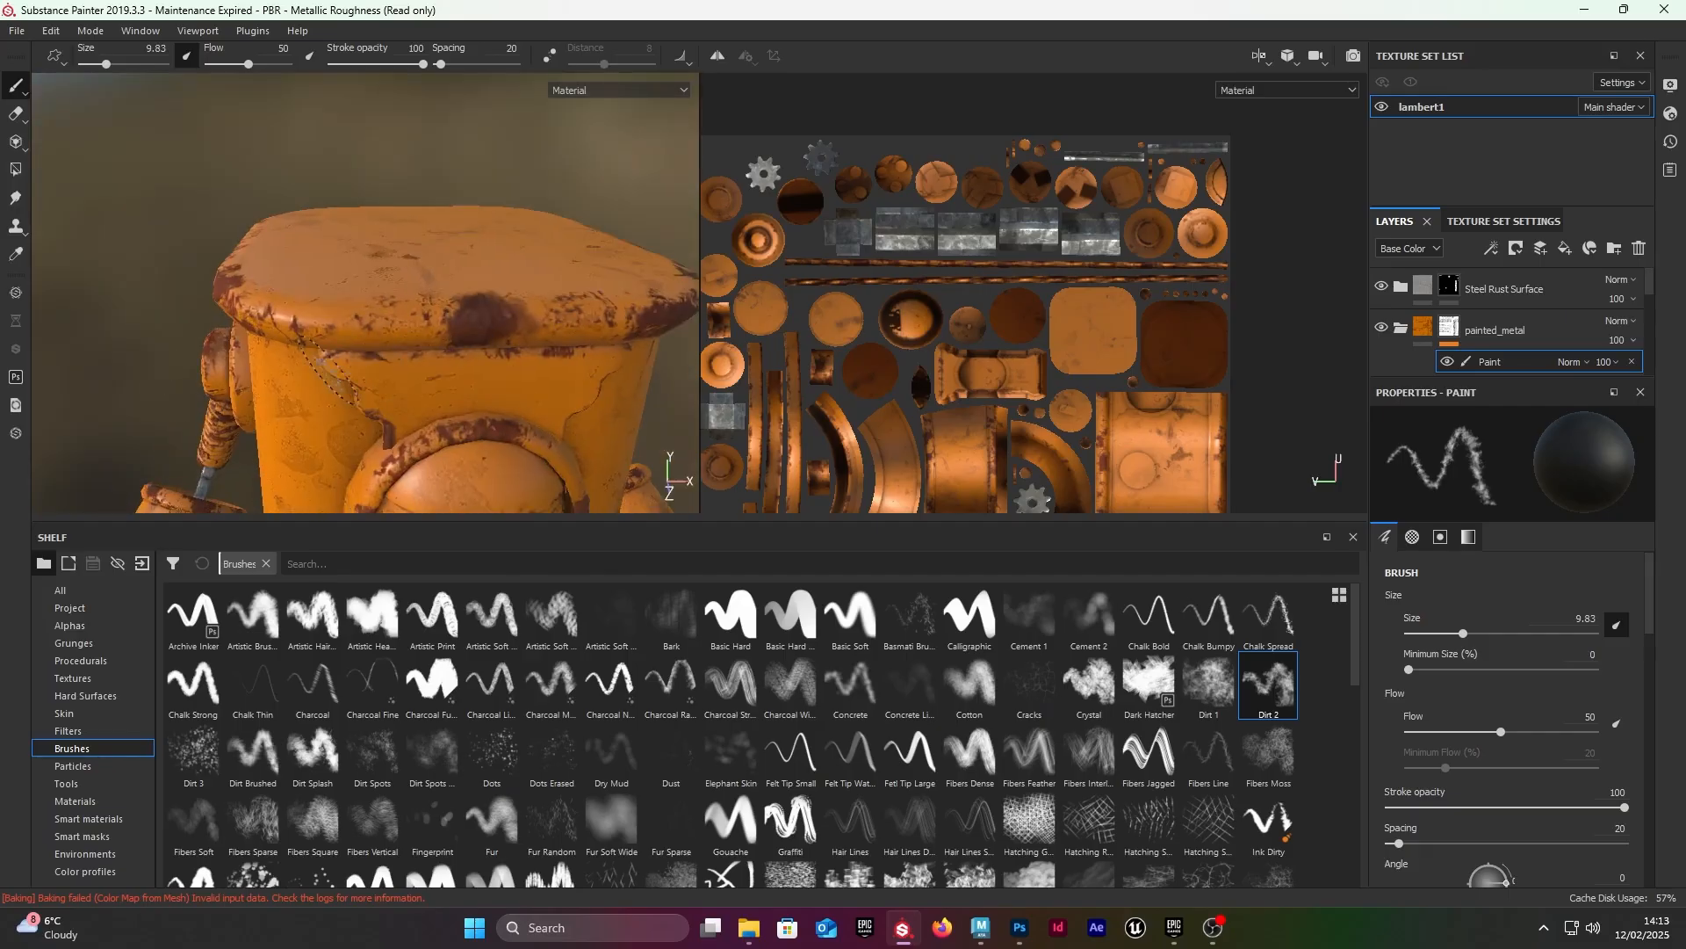
pyautogui.scroll(-4, 455, 387)
pyautogui.keyDown('alt'); pyautogui.moveTo(456, 387); pyautogui.dragTo(344, 280, button='middle'); pyautogui.keyUp('alt')
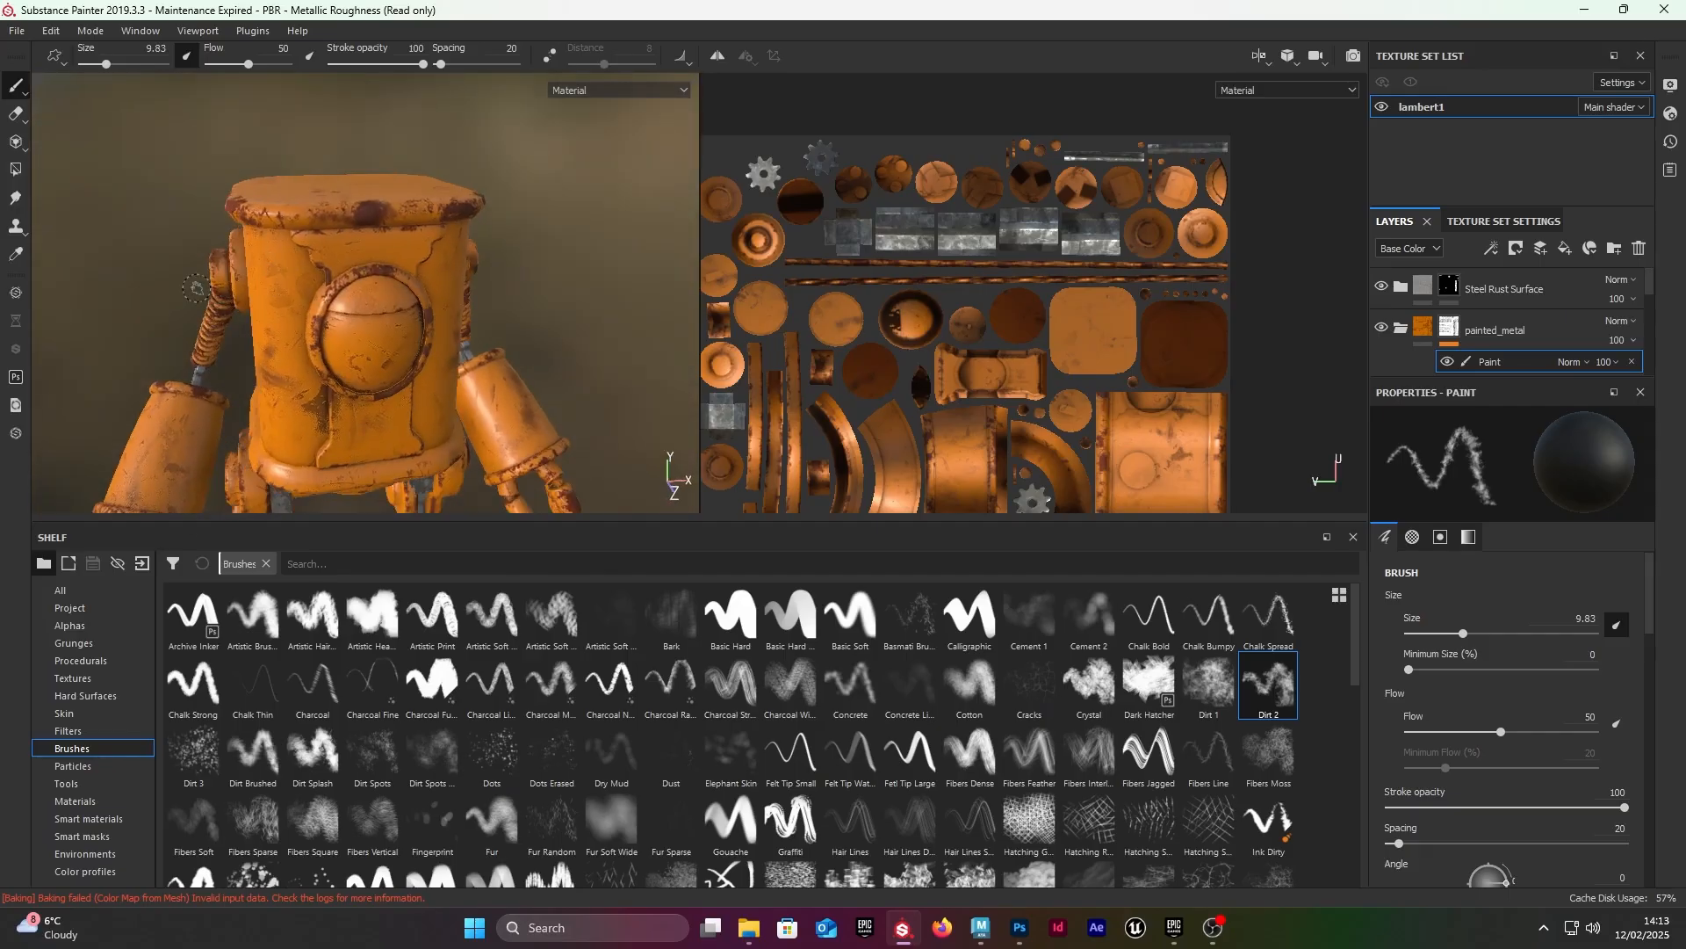
pyautogui.scroll(4, 344, 278)
pyautogui.keyDown('alt'); pyautogui.moveTo(344, 264); pyautogui.dragTo(281, 257); pyautogui.keyUp('alt')
pyautogui.scroll(-3, 405, 269)
pyautogui.scroll(3, 255, 235)
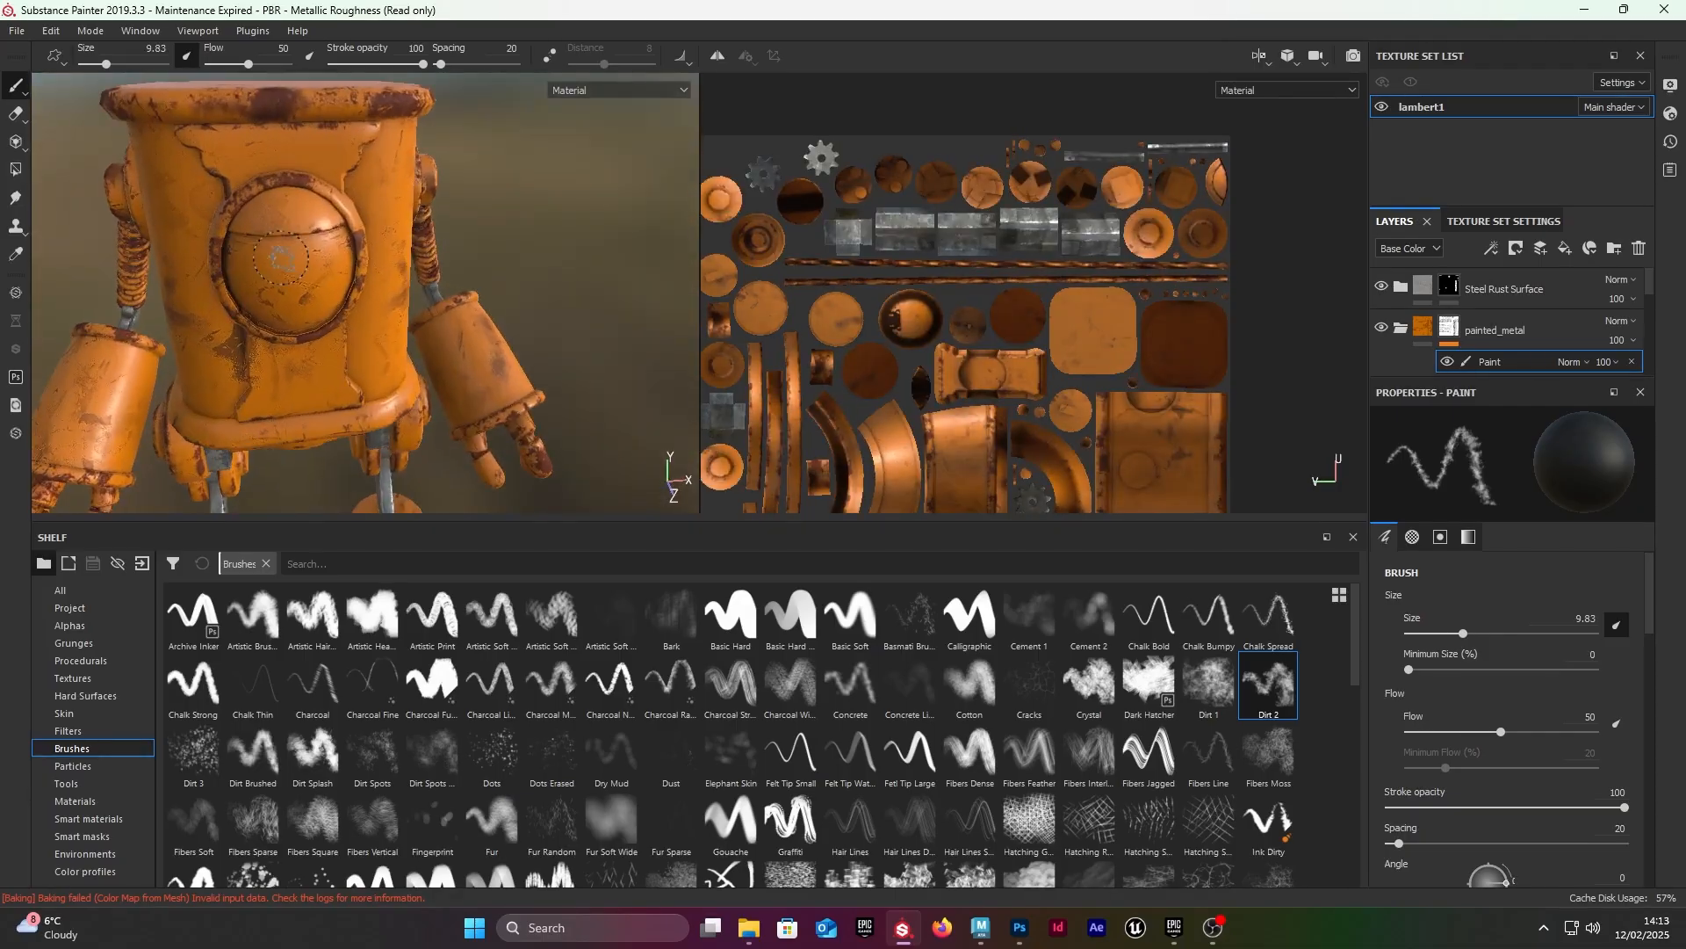
# Step: Raise the Height of the Base fill layer inside the painted_metal folder to 0.0506
pyautogui.click(1426, 333)
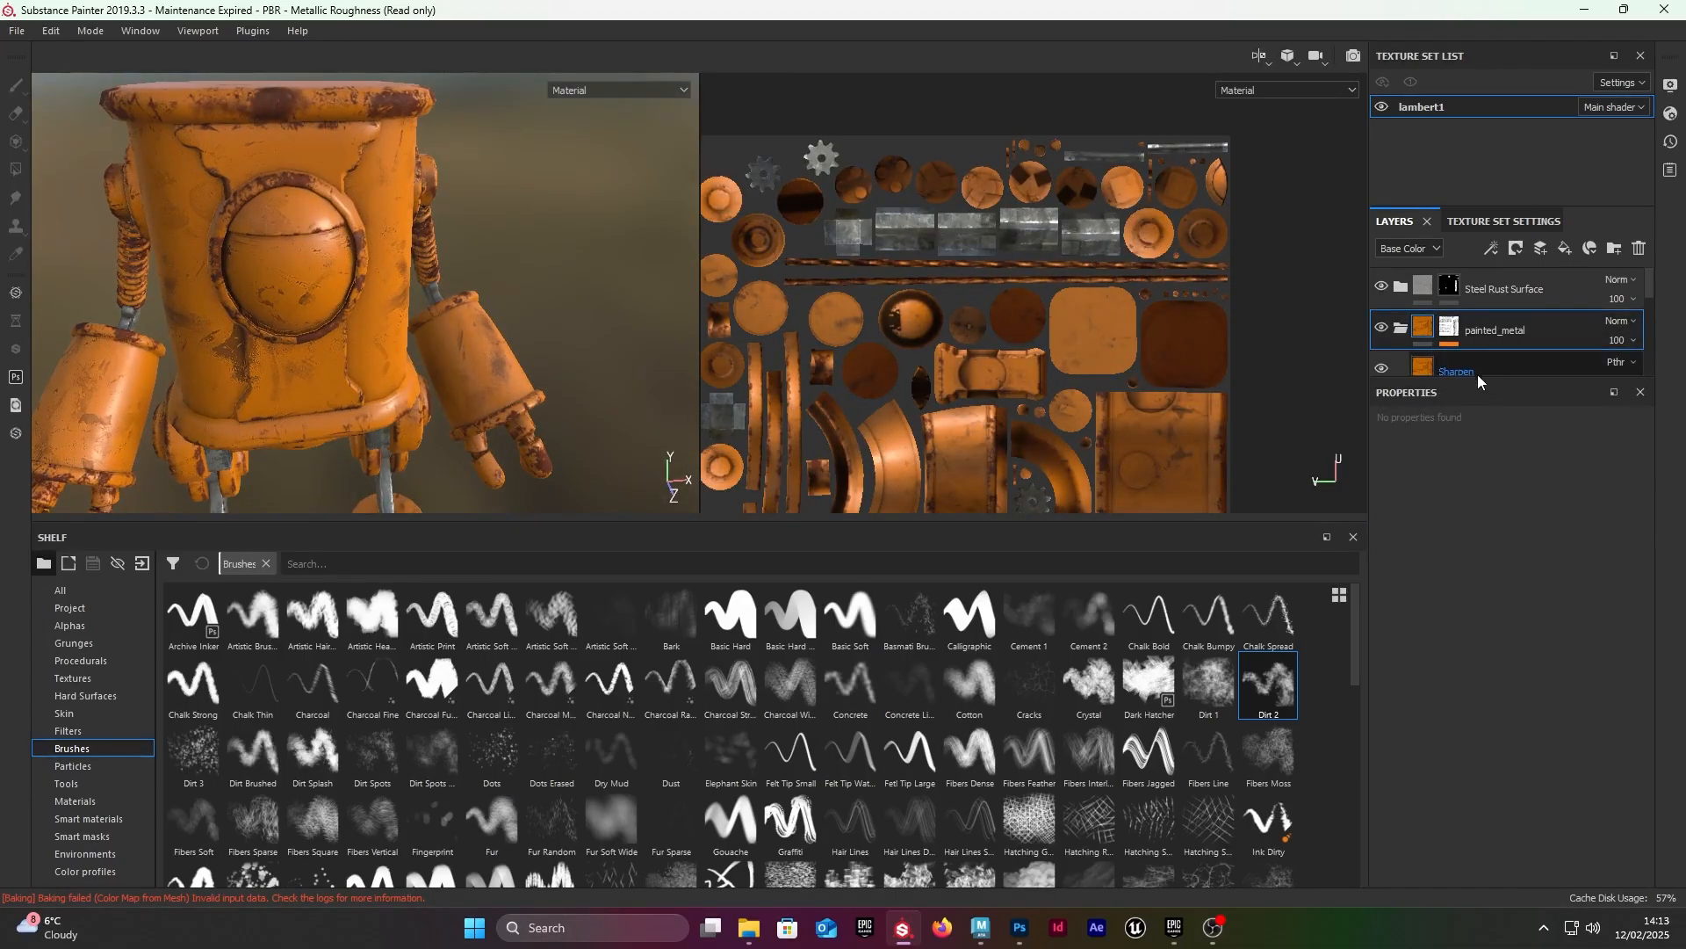
pyautogui.moveTo(1481, 381); pyautogui.dragTo(1504, 567)
pyautogui.scroll(-1, 1433, 488)
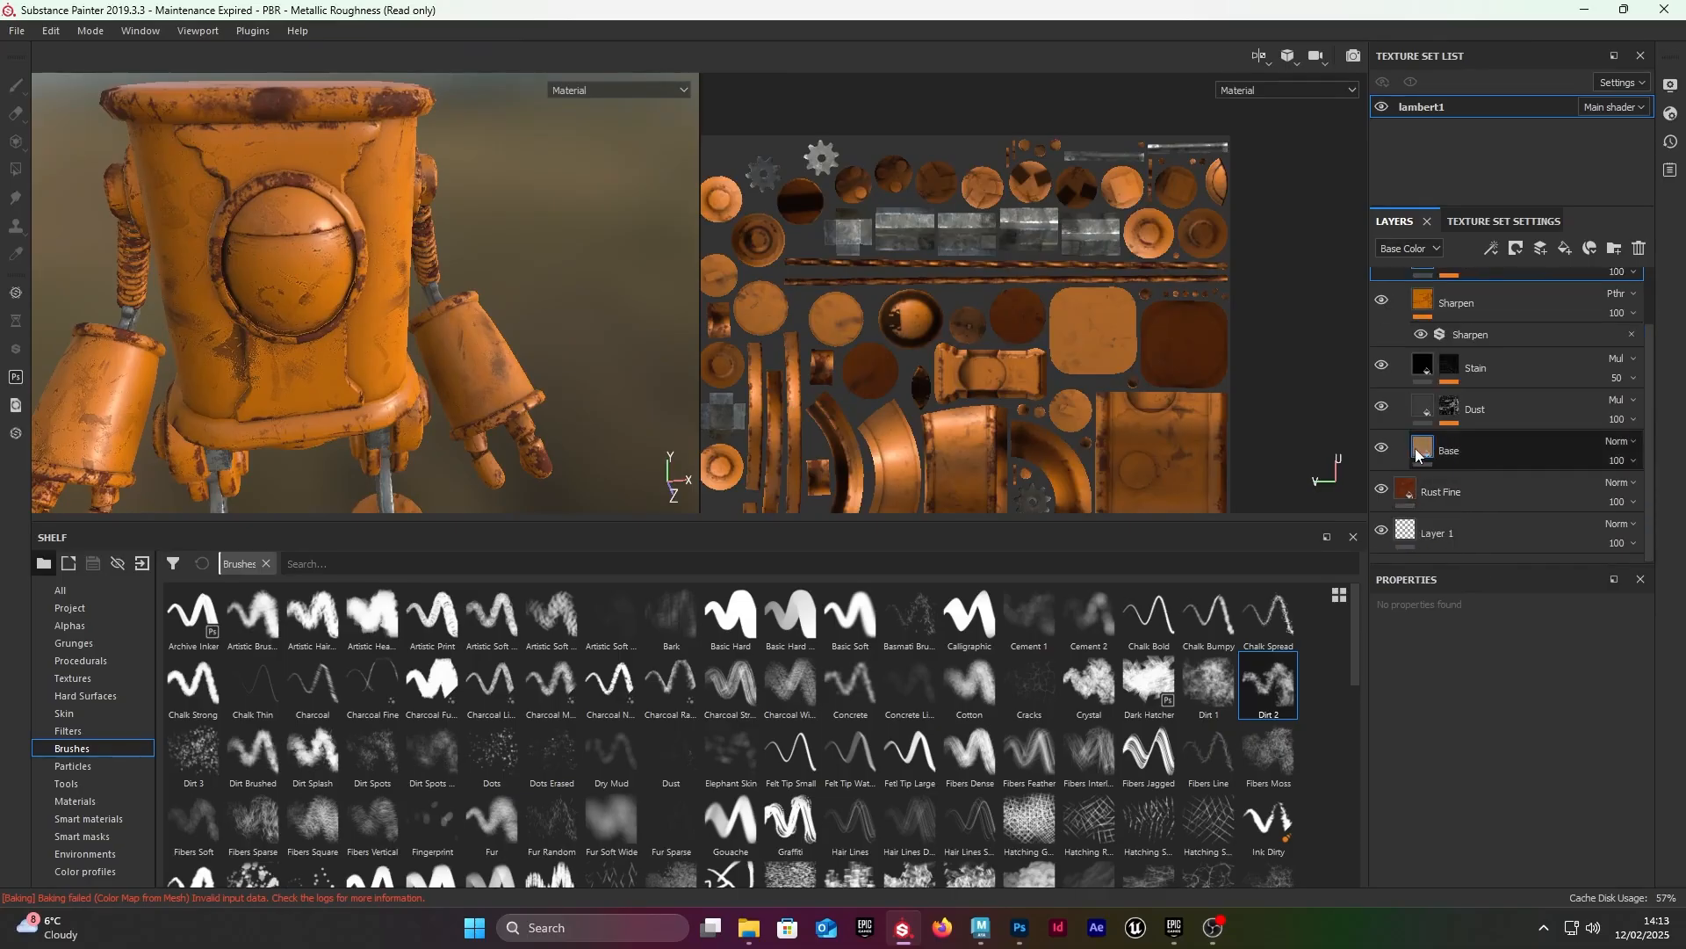
pyautogui.click(1458, 450)
pyautogui.scroll(8, 426, 244)
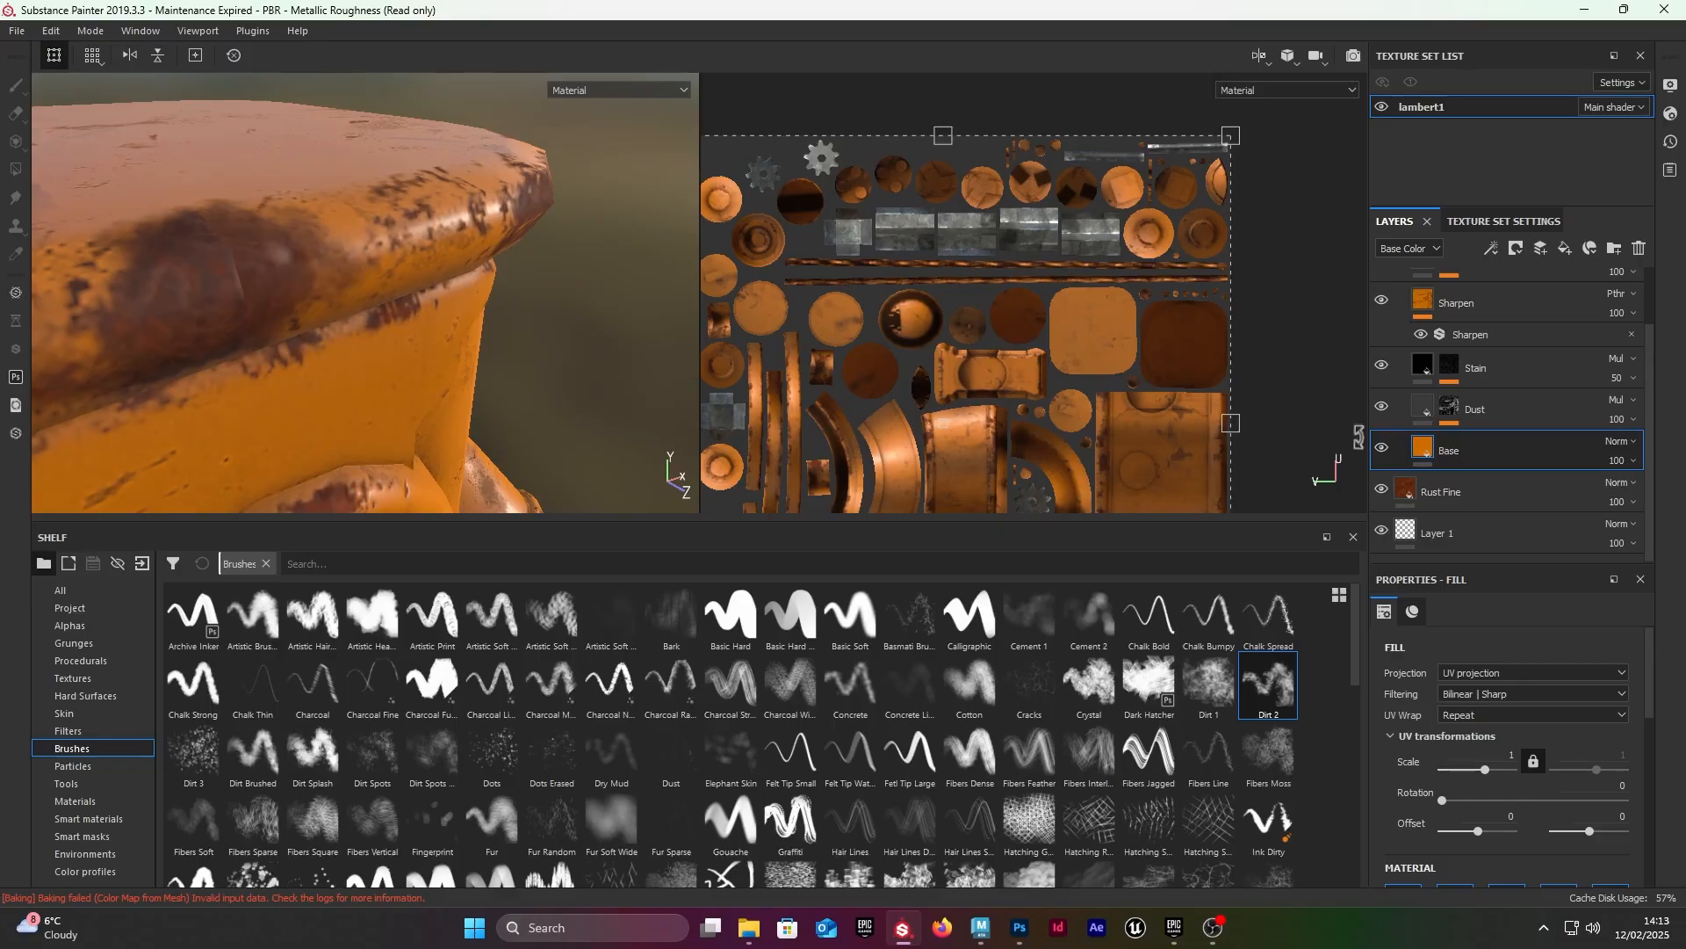
pyautogui.scroll(-3, 1526, 786)
pyautogui.scroll(-1, 1526, 786)
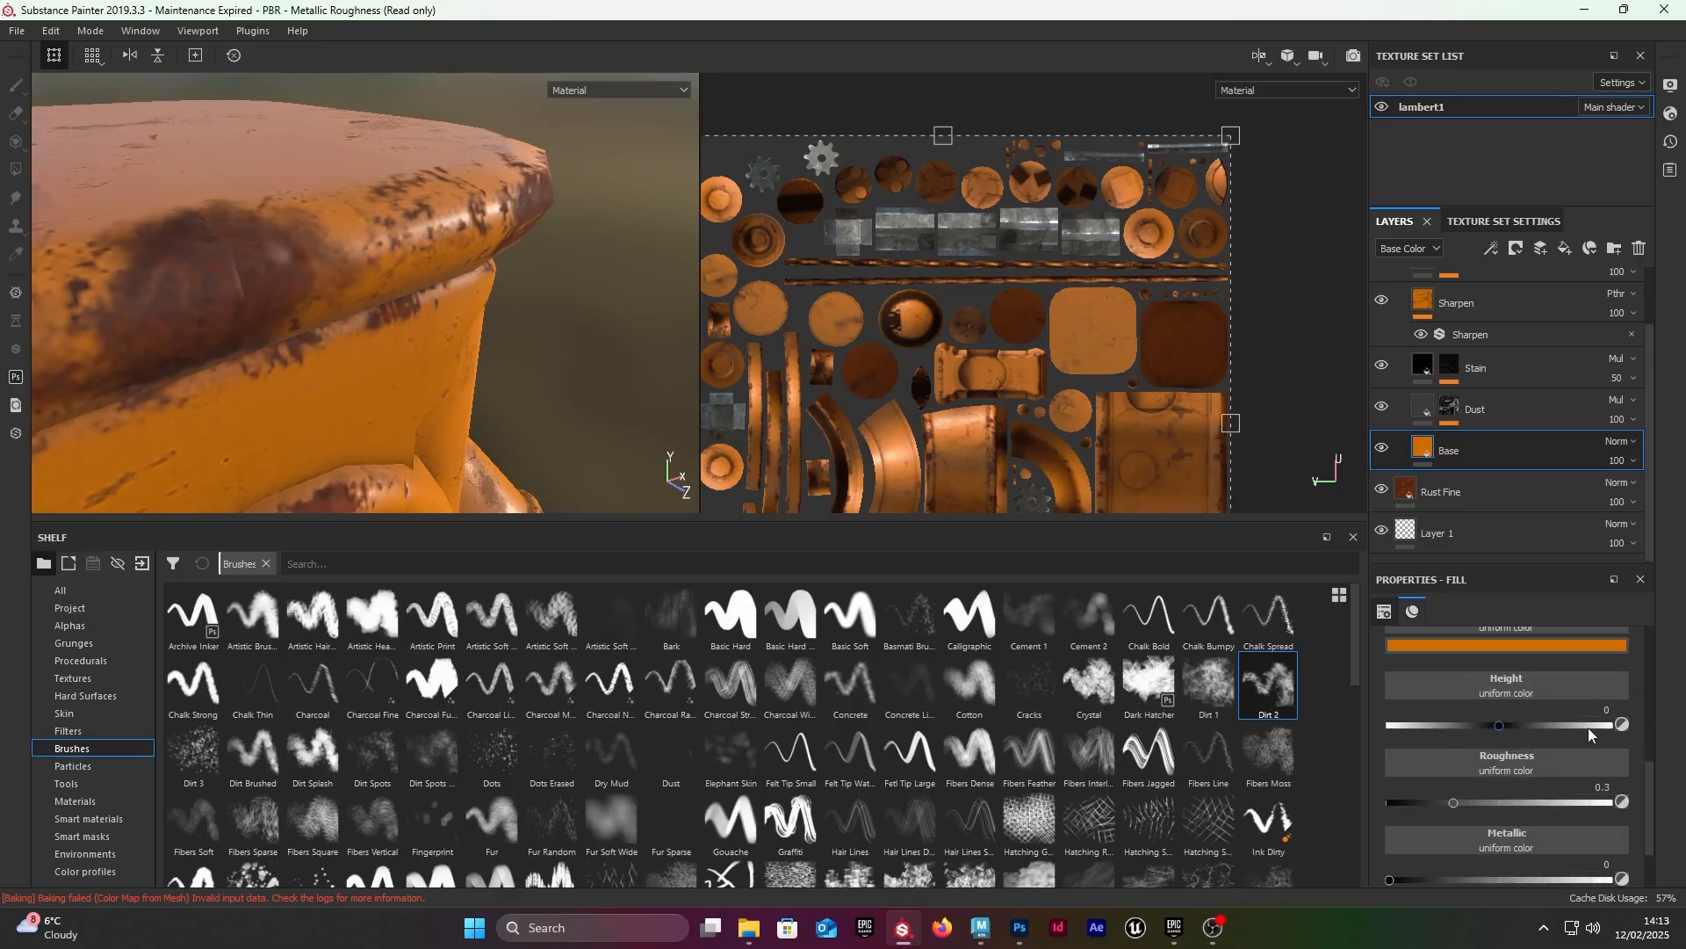
pyautogui.moveTo(1507, 730)
pyautogui.mouseDown()
pyautogui.moveTo(1524, 722)
pyautogui.moveTo(1506, 721)
pyautogui.mouseUp()
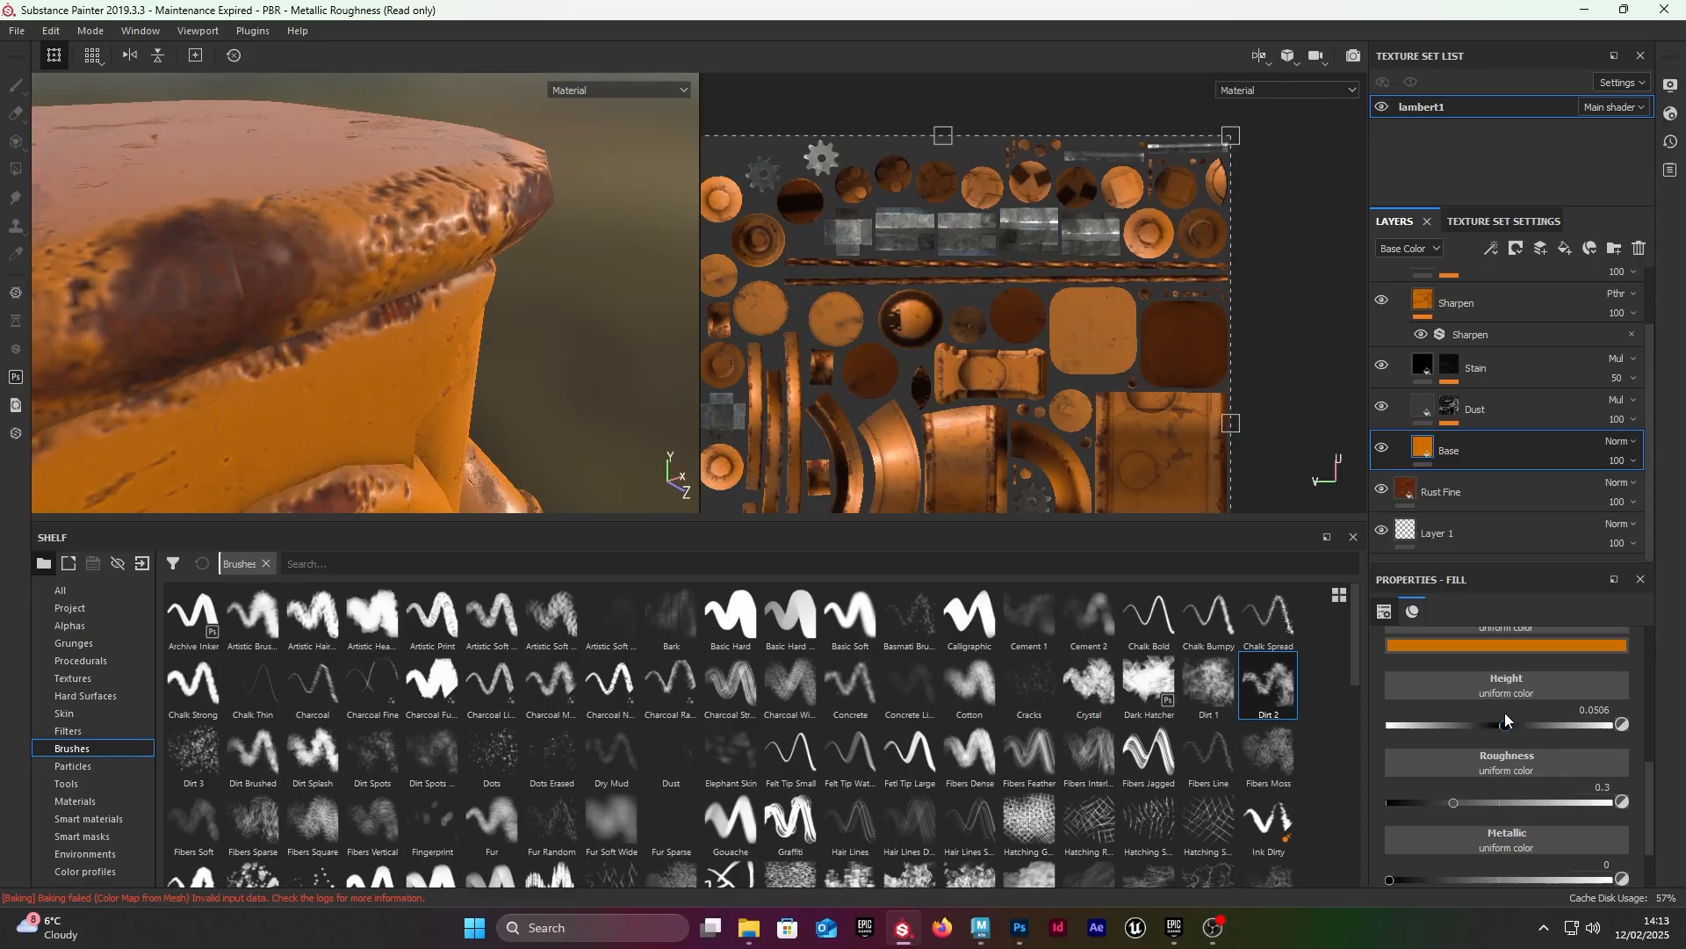
# Step: Set the Base layer's Height to 0.04 and check the paint thickness around the rim and front circle
pyautogui.scroll(-3, 399, 303)
pyautogui.keyDown('alt'); pyautogui.moveTo(400, 303); pyautogui.dragTo(461, 198, button='middle'); pyautogui.keyUp('alt')
pyautogui.keyDown('alt'); pyautogui.moveTo(461, 198); pyautogui.dragTo(518, 206); pyautogui.keyUp('alt')
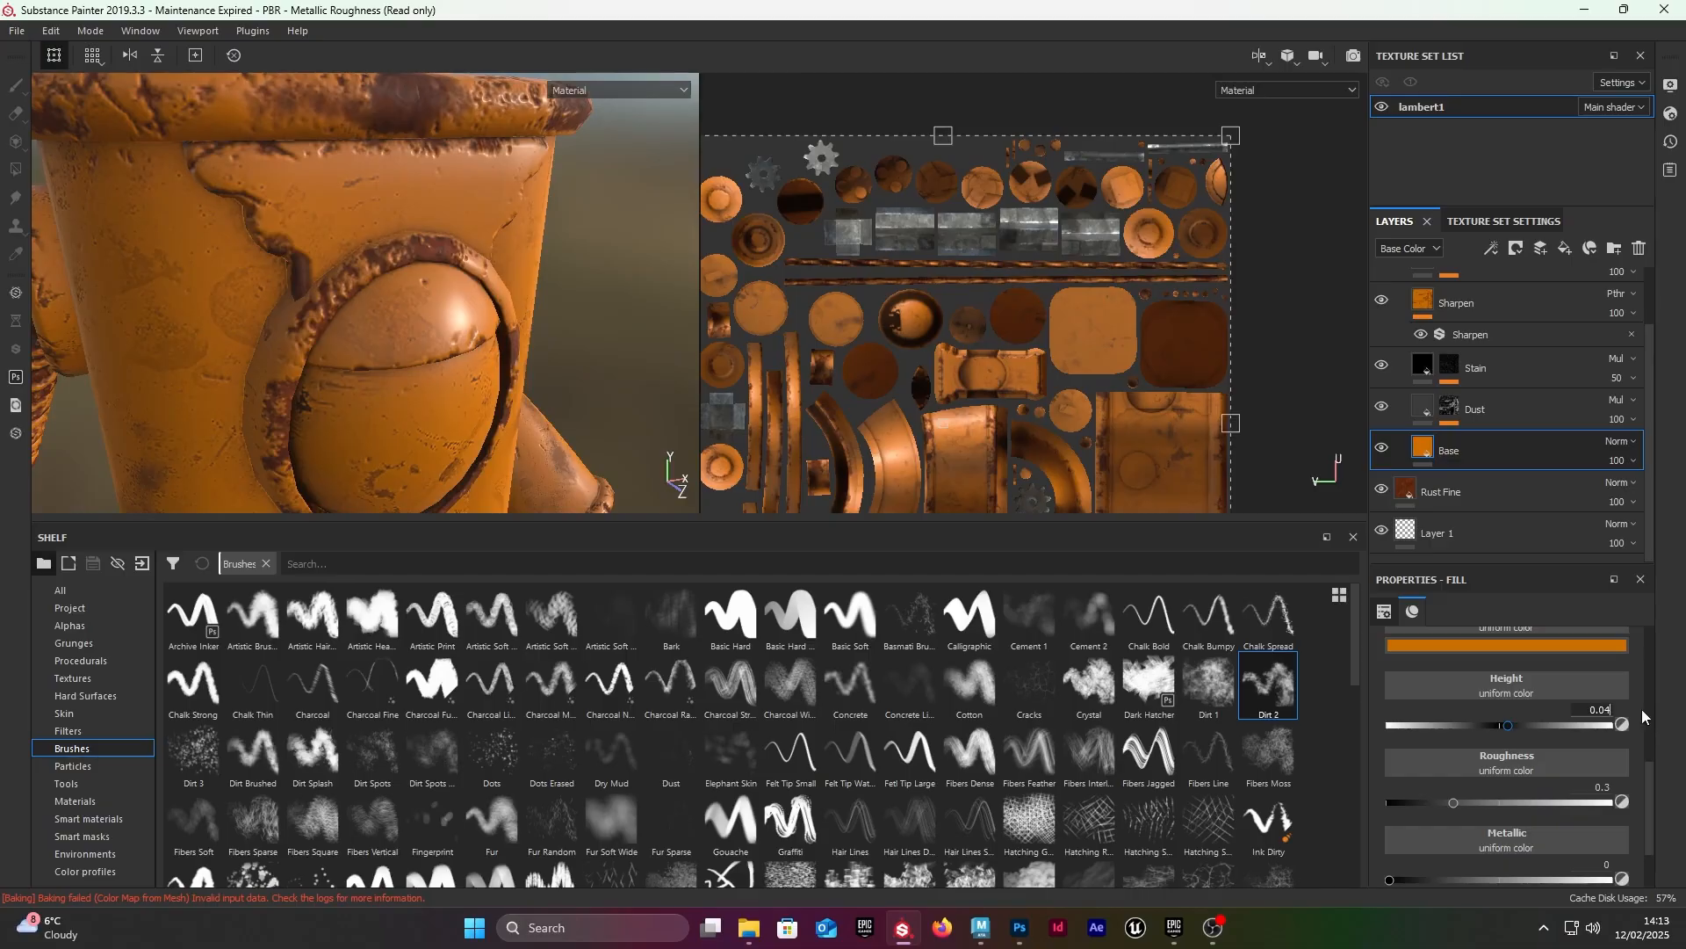
pyautogui.keyDown('alt'); pyautogui.moveTo(431, 309); pyautogui.dragTo(463, 346, button='middle'); pyautogui.keyUp('alt')
pyautogui.keyDown('alt'); pyautogui.moveTo(474, 286); pyautogui.dragTo(373, 304); pyautogui.keyUp('alt')
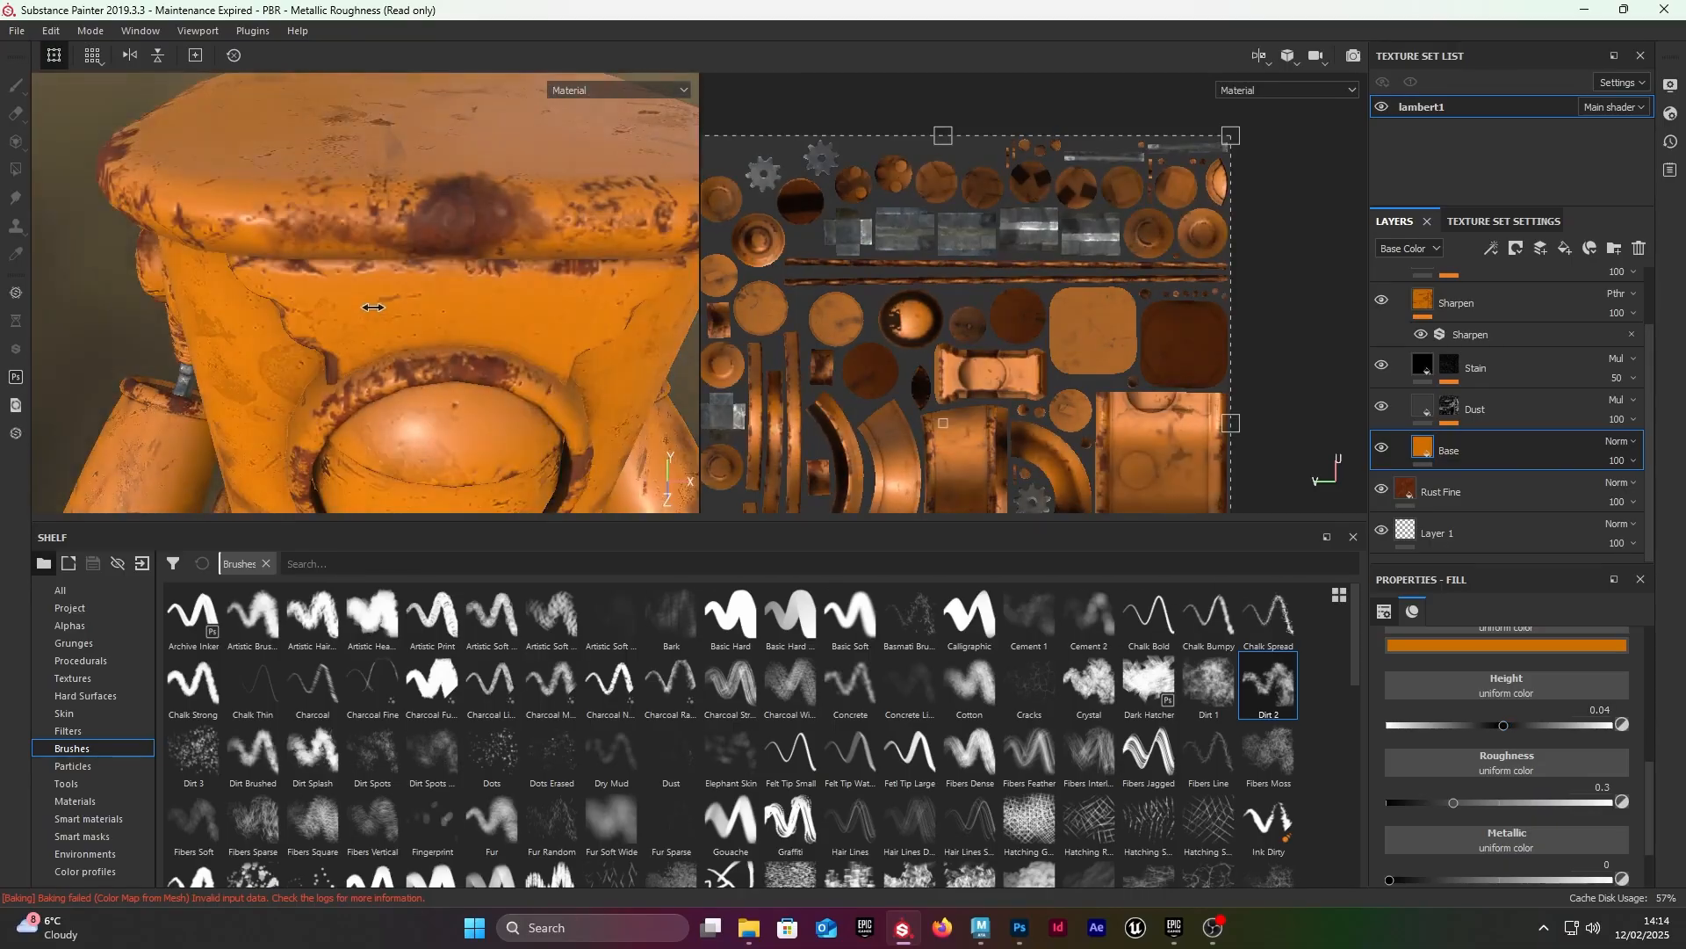
# Step: Examine the whole robot from several angles and the raised paint edges on its body and front circle
pyautogui.scroll(-3, 475, 356)
pyautogui.keyDown('alt'); pyautogui.moveTo(472, 355); pyautogui.dragTo(475, 285); pyautogui.keyUp('alt')
pyautogui.scroll(-3, 478, 290)
pyautogui.keyDown('alt'); pyautogui.moveTo(527, 290); pyautogui.dragTo(413, 316, button='middle'); pyautogui.keyUp('alt')
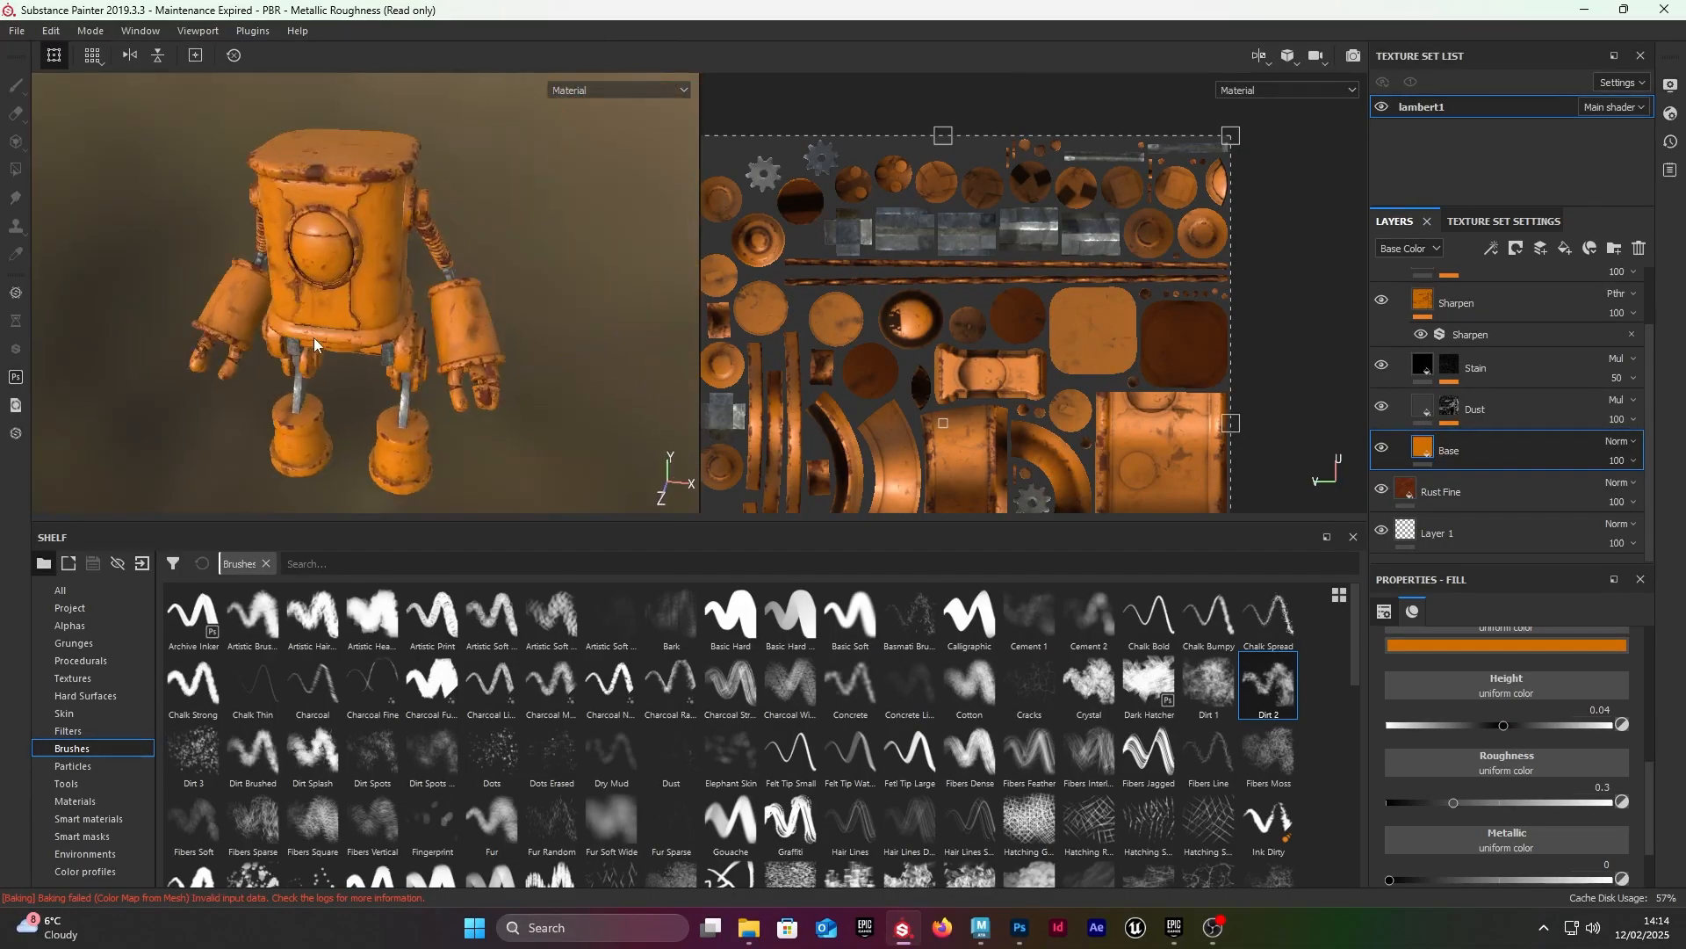
pyautogui.keyDown('alt'); pyautogui.moveTo(413, 316); pyautogui.dragTo(483, 335); pyautogui.keyUp('alt')
pyautogui.scroll(3, 483, 335)
pyautogui.scroll(-3, 483, 335)
pyautogui.keyDown('alt'); pyautogui.moveTo(483, 335); pyautogui.dragTo(505, 220, button='middle'); pyautogui.keyUp('alt')
pyautogui.keyDown('alt'); pyautogui.moveTo(527, 342); pyautogui.dragTo(471, 363); pyautogui.keyUp('alt')
pyautogui.keyDown('alt'); pyautogui.moveTo(471, 263); pyautogui.dragTo(483, 351, button='middle'); pyautogui.keyUp('alt')
pyautogui.keyDown('alt'); pyautogui.moveTo(483, 351); pyautogui.dragTo(500, 338); pyautogui.keyUp('alt')
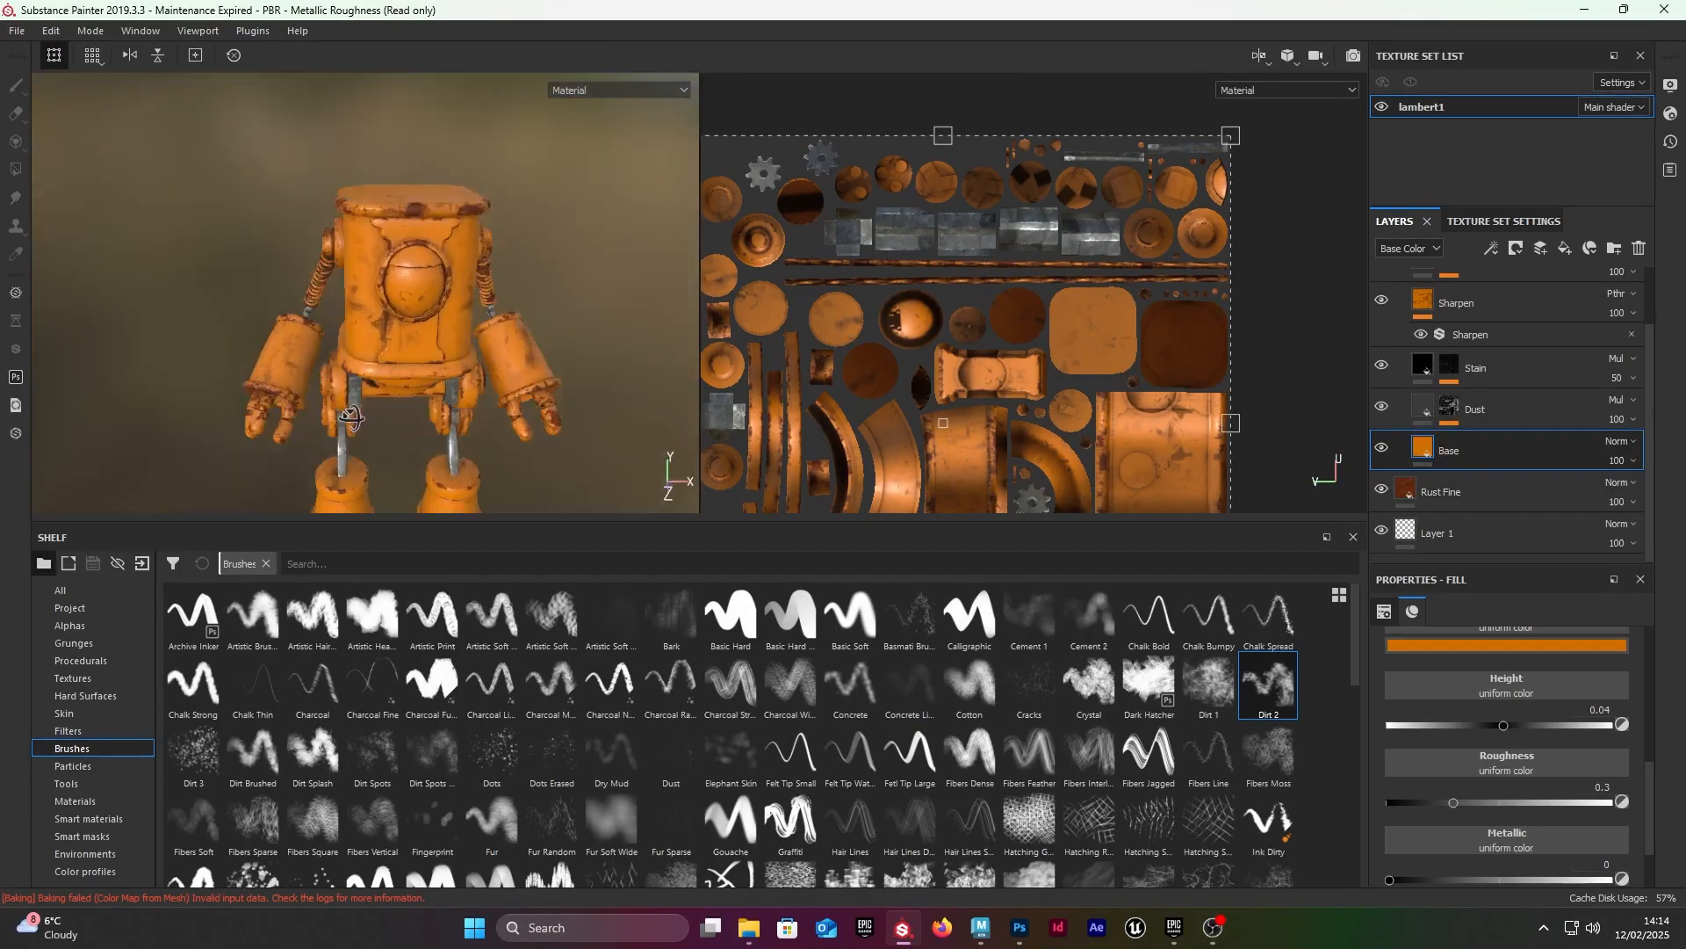
pyautogui.scroll(5, 498, 338)
pyautogui.keyDown('alt'); pyautogui.moveTo(498, 338); pyautogui.dragTo(395, 407, button='middle'); pyautogui.keyUp('alt')
pyautogui.scroll(3, 395, 406)
pyautogui.scroll(-5, 395, 407)
pyautogui.keyDown('alt'); pyautogui.moveTo(256, 249); pyautogui.dragTo(414, 317); pyautogui.keyUp('alt')
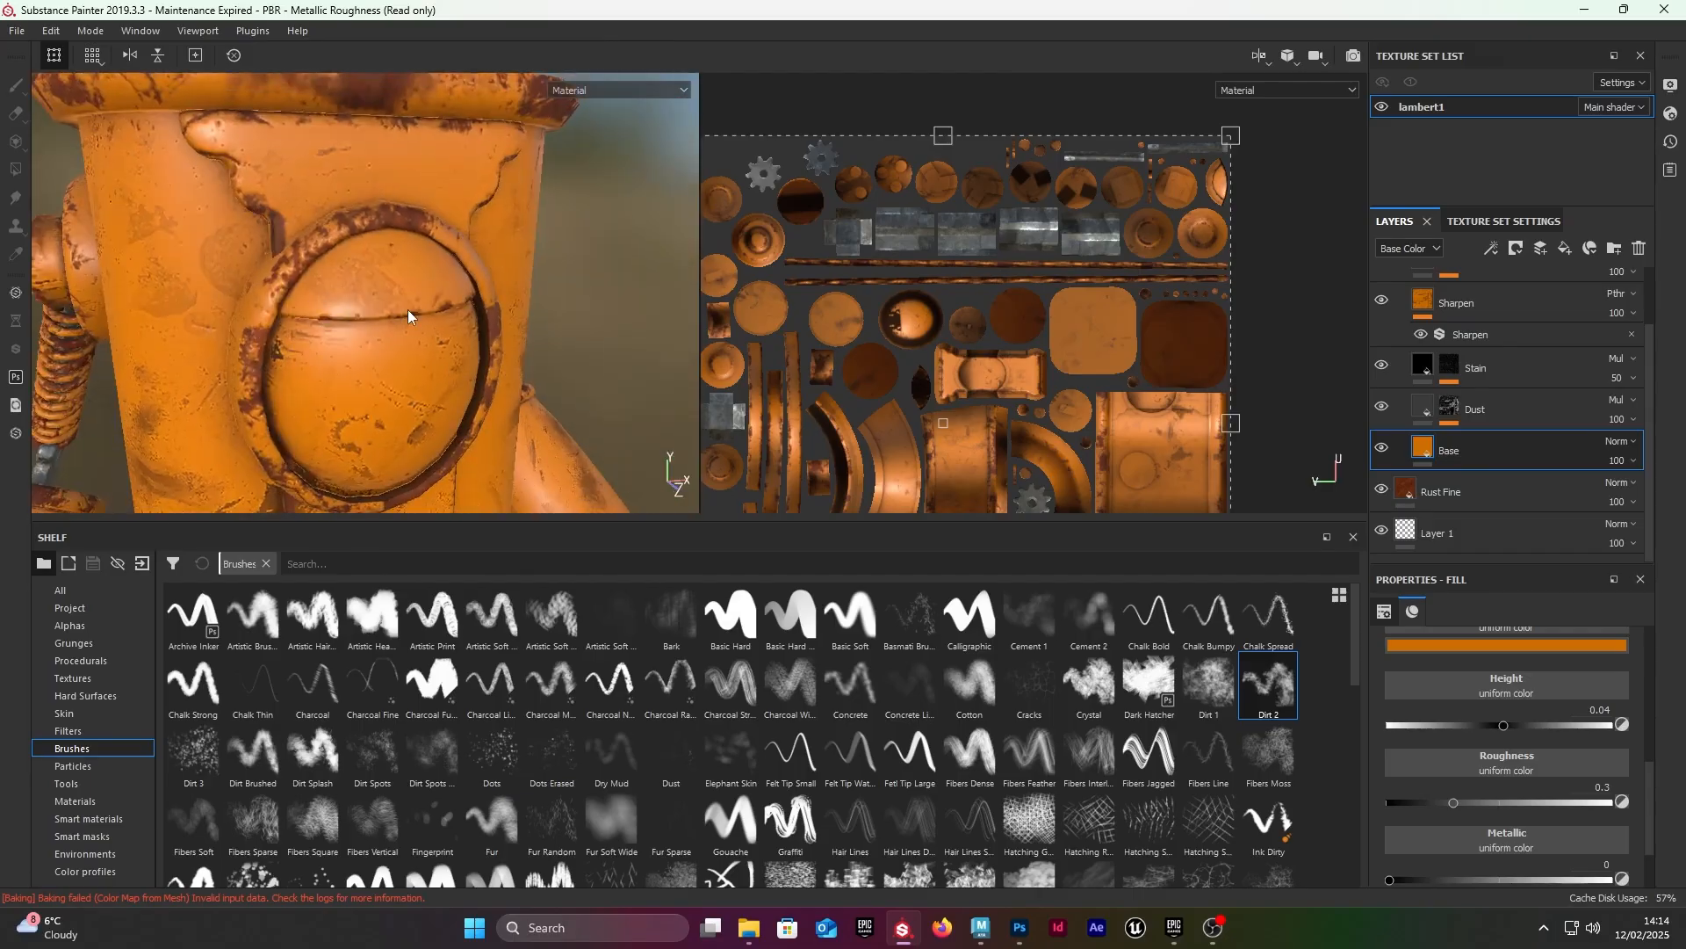
pyautogui.scroll(-2, 414, 316)
pyautogui.scroll(2, 1382, 421)
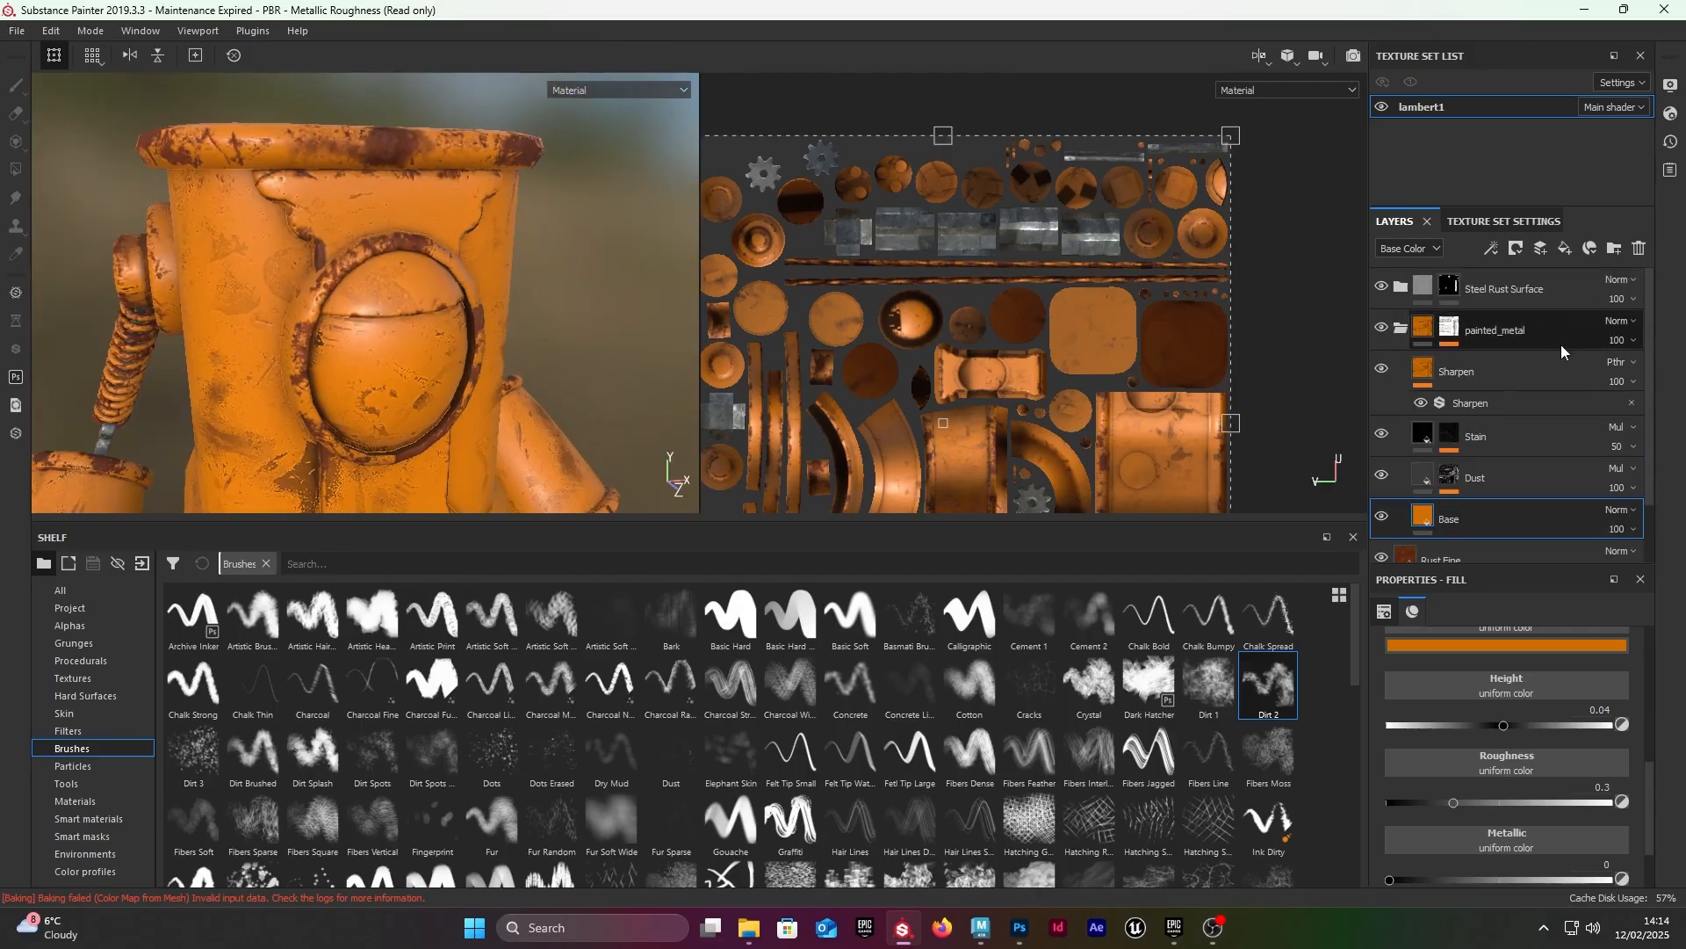
# Step: Collapse the painted_metal folder and hide it briefly to examine the rust layer underneath
pyautogui.click(1400, 329)
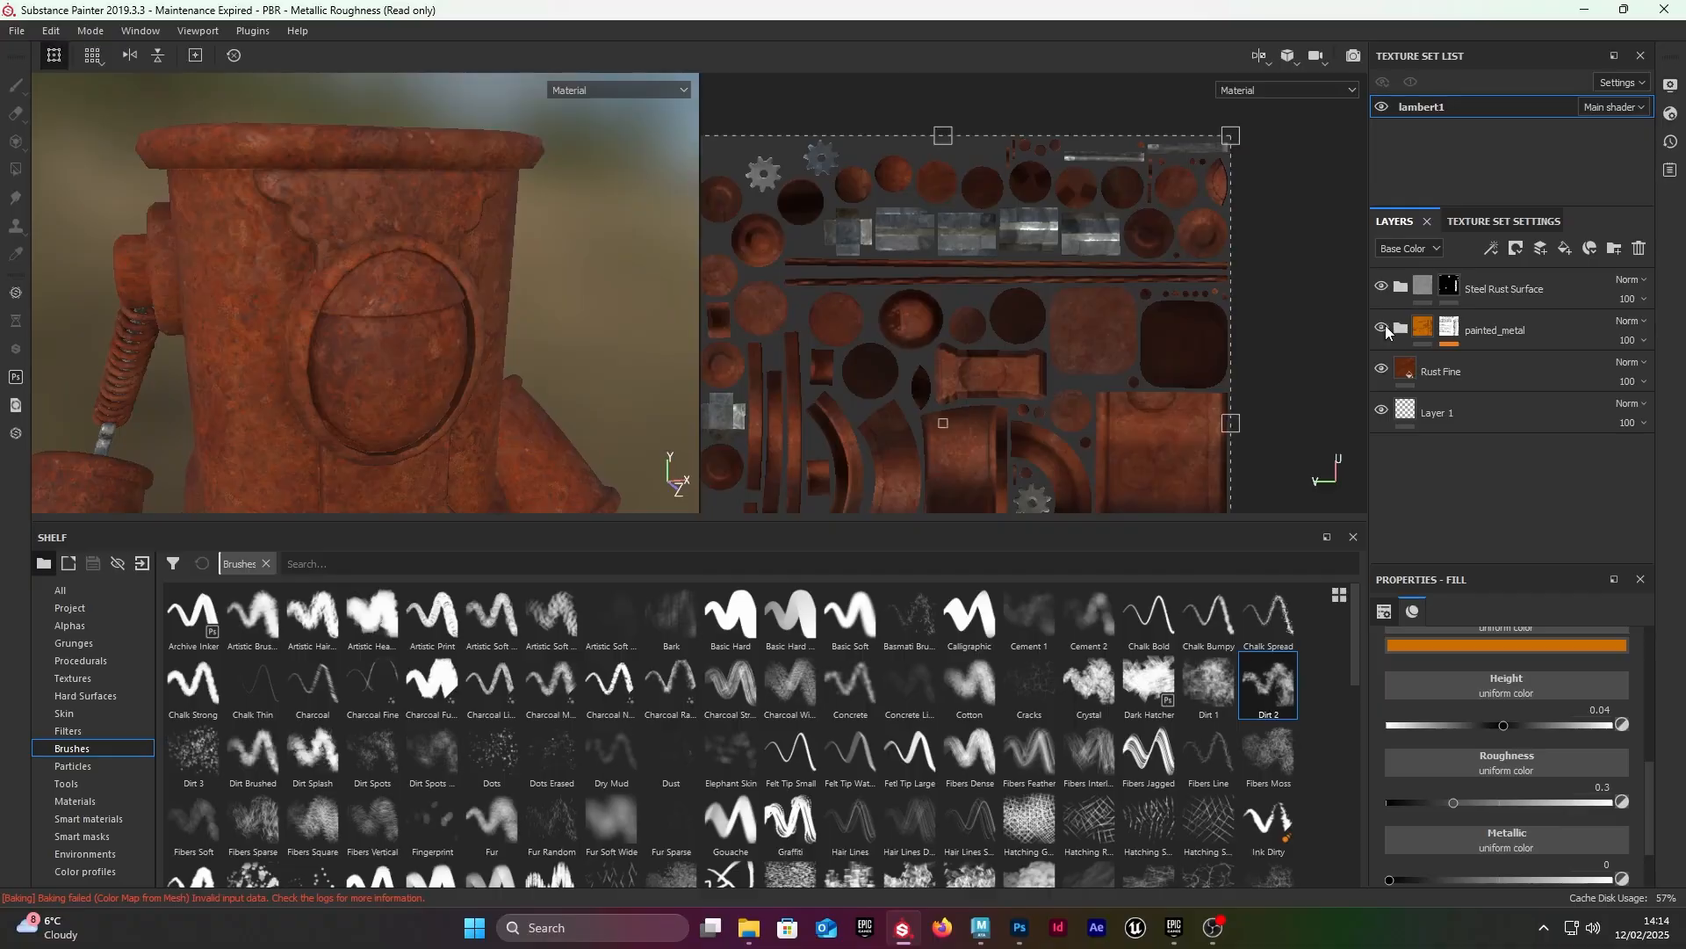
pyautogui.click(1381, 331)
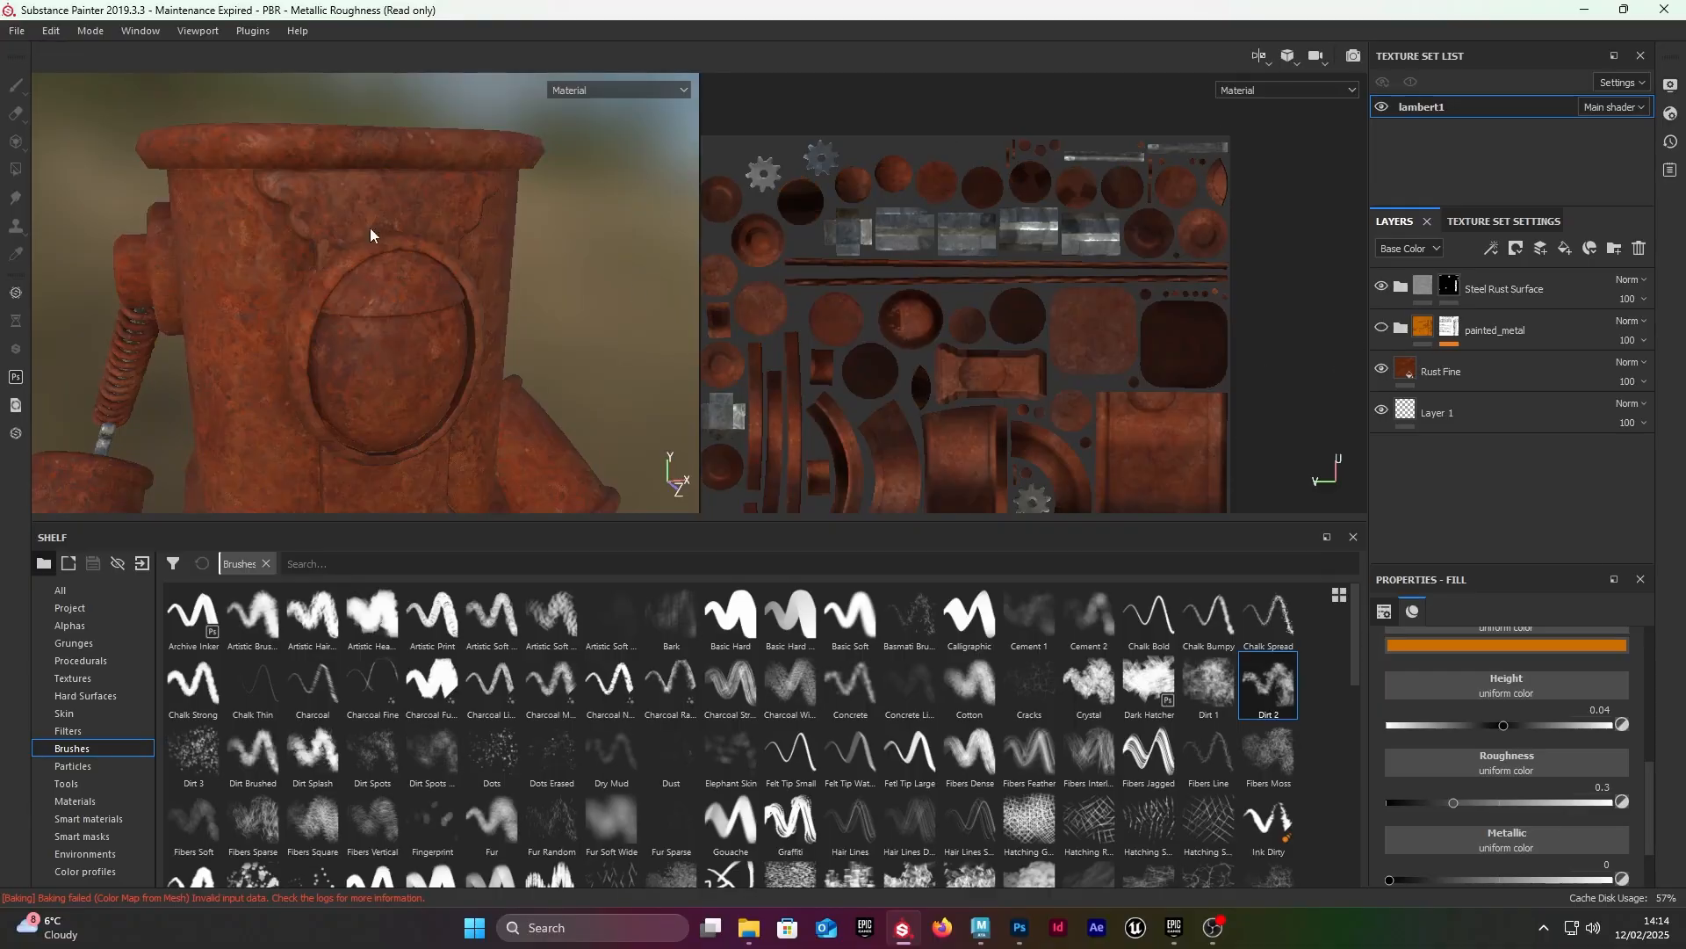
pyautogui.keyDown('alt'); pyautogui.moveTo(369, 230); pyautogui.dragTo(327, 194); pyautogui.keyUp('alt')
pyautogui.moveTo(327, 196)
pyautogui.keyDown('shift'); pyautogui.mouseDown(button='right')
pyautogui.moveTo(423, 237)
pyautogui.moveTo(276, 236)
pyautogui.moveTo(381, 249)
pyautogui.moveTo(344, 245)
pyautogui.mouseUp(button='right'); pyautogui.keyUp('shift')
pyautogui.click(1381, 331)
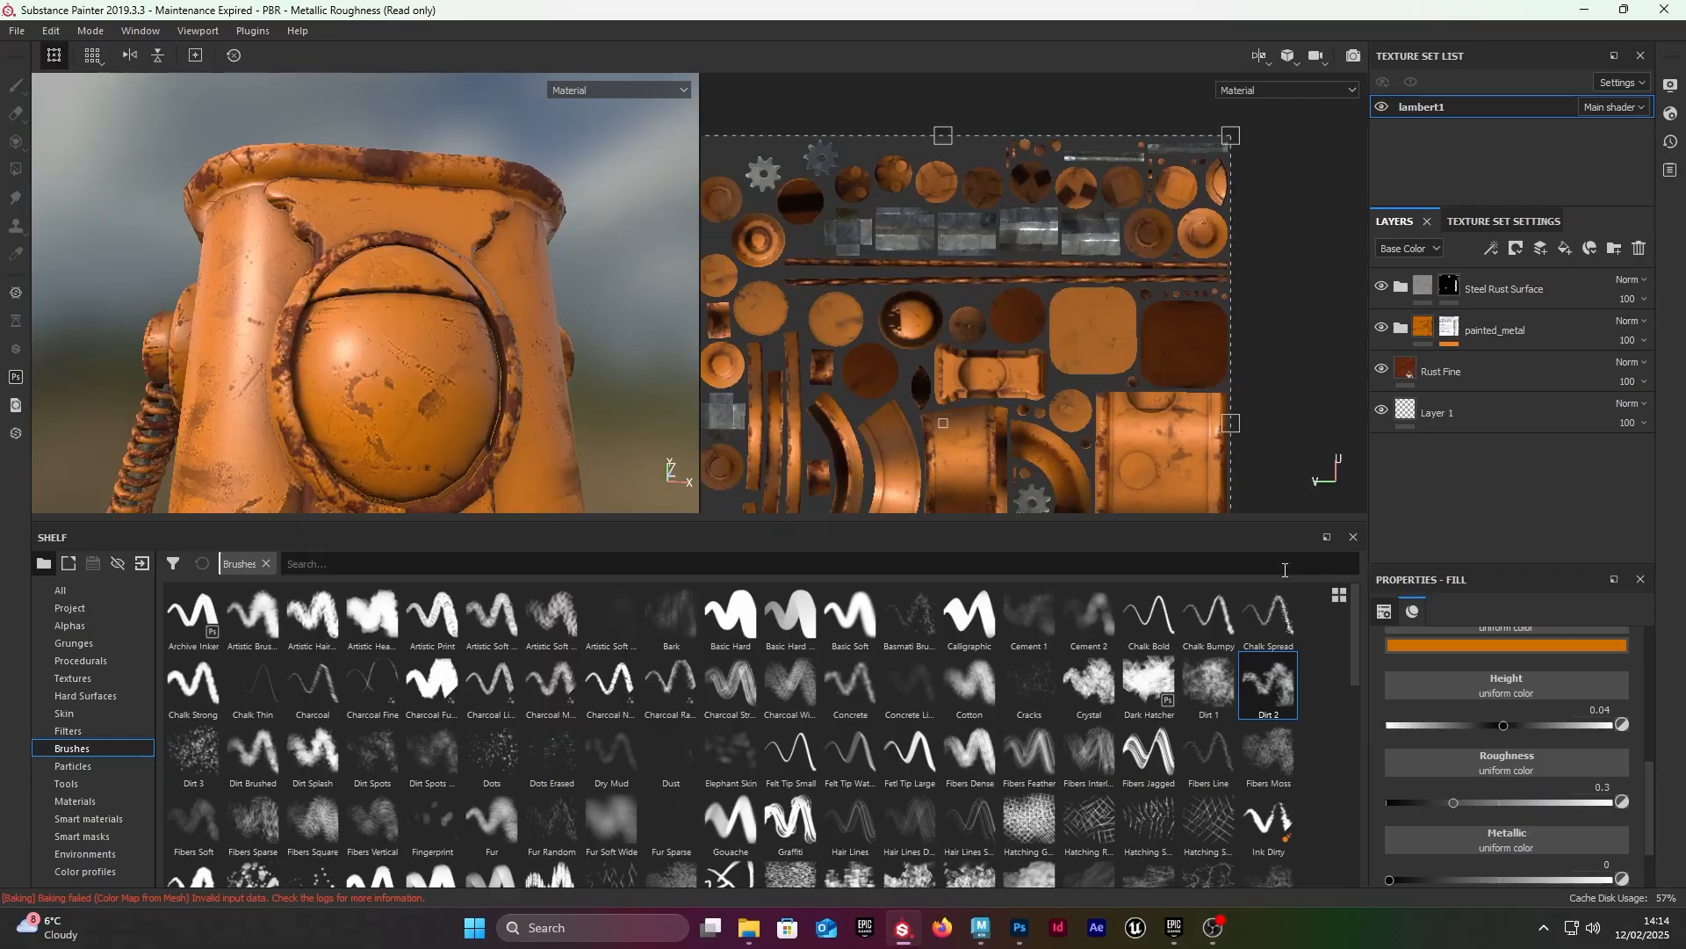
# Step: Add a fill layer above the Steel Rust Surface folder and name it light
pyautogui.click(1591, 287)
pyautogui.click(1594, 287)
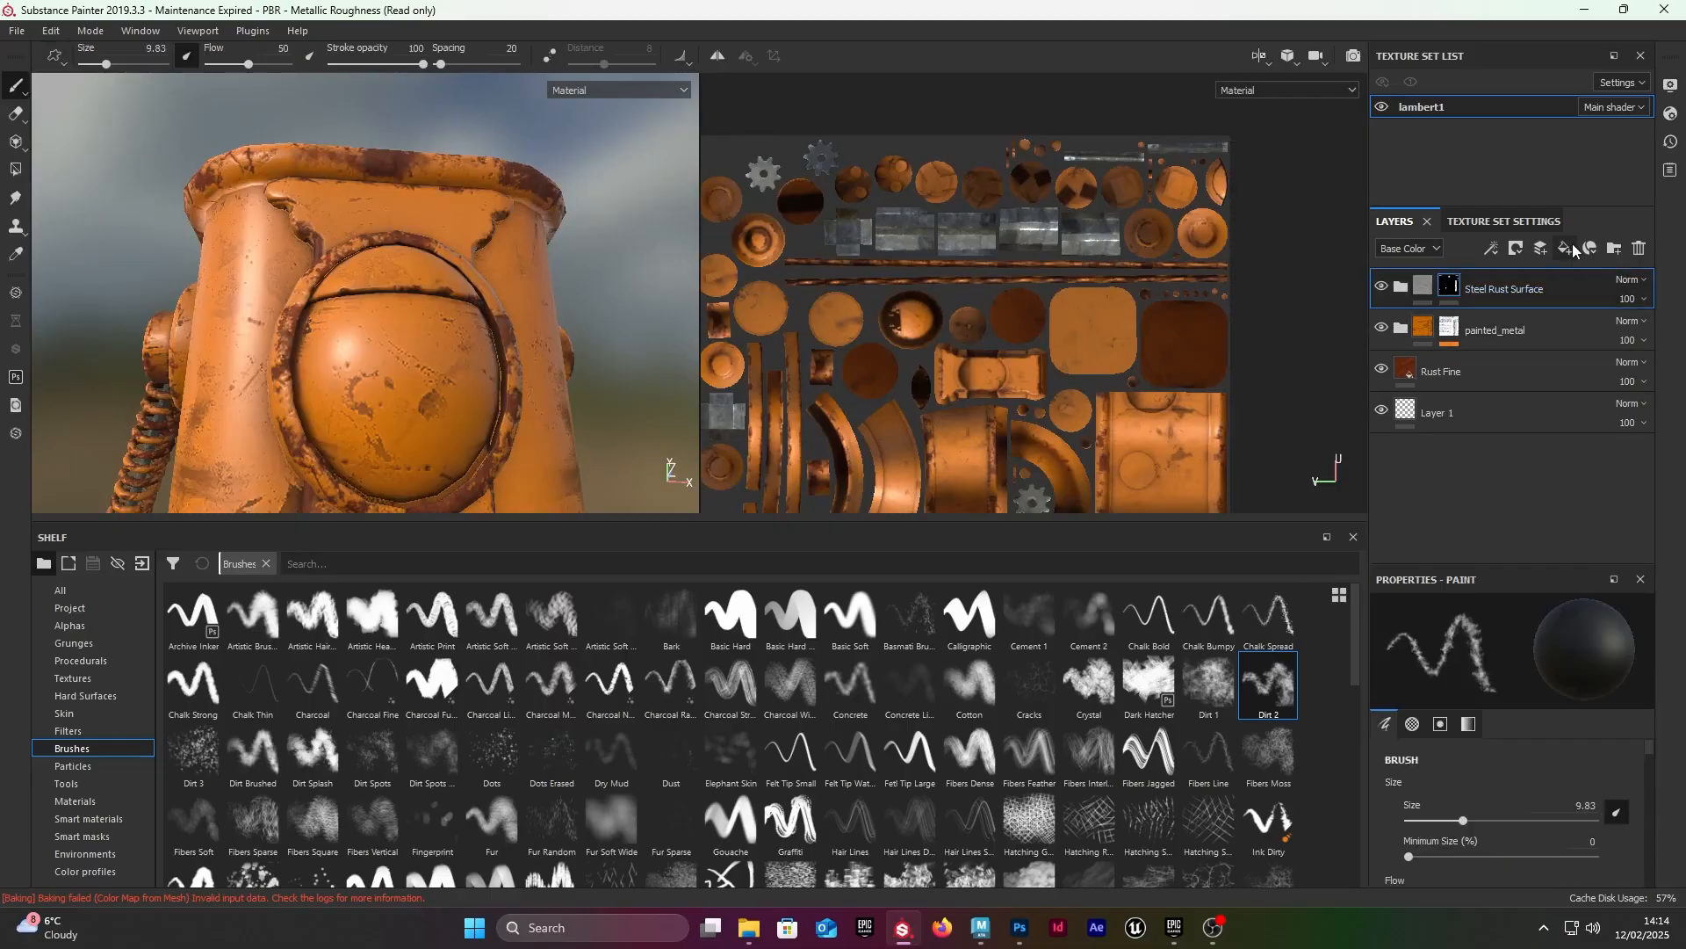
pyautogui.click(1569, 250)
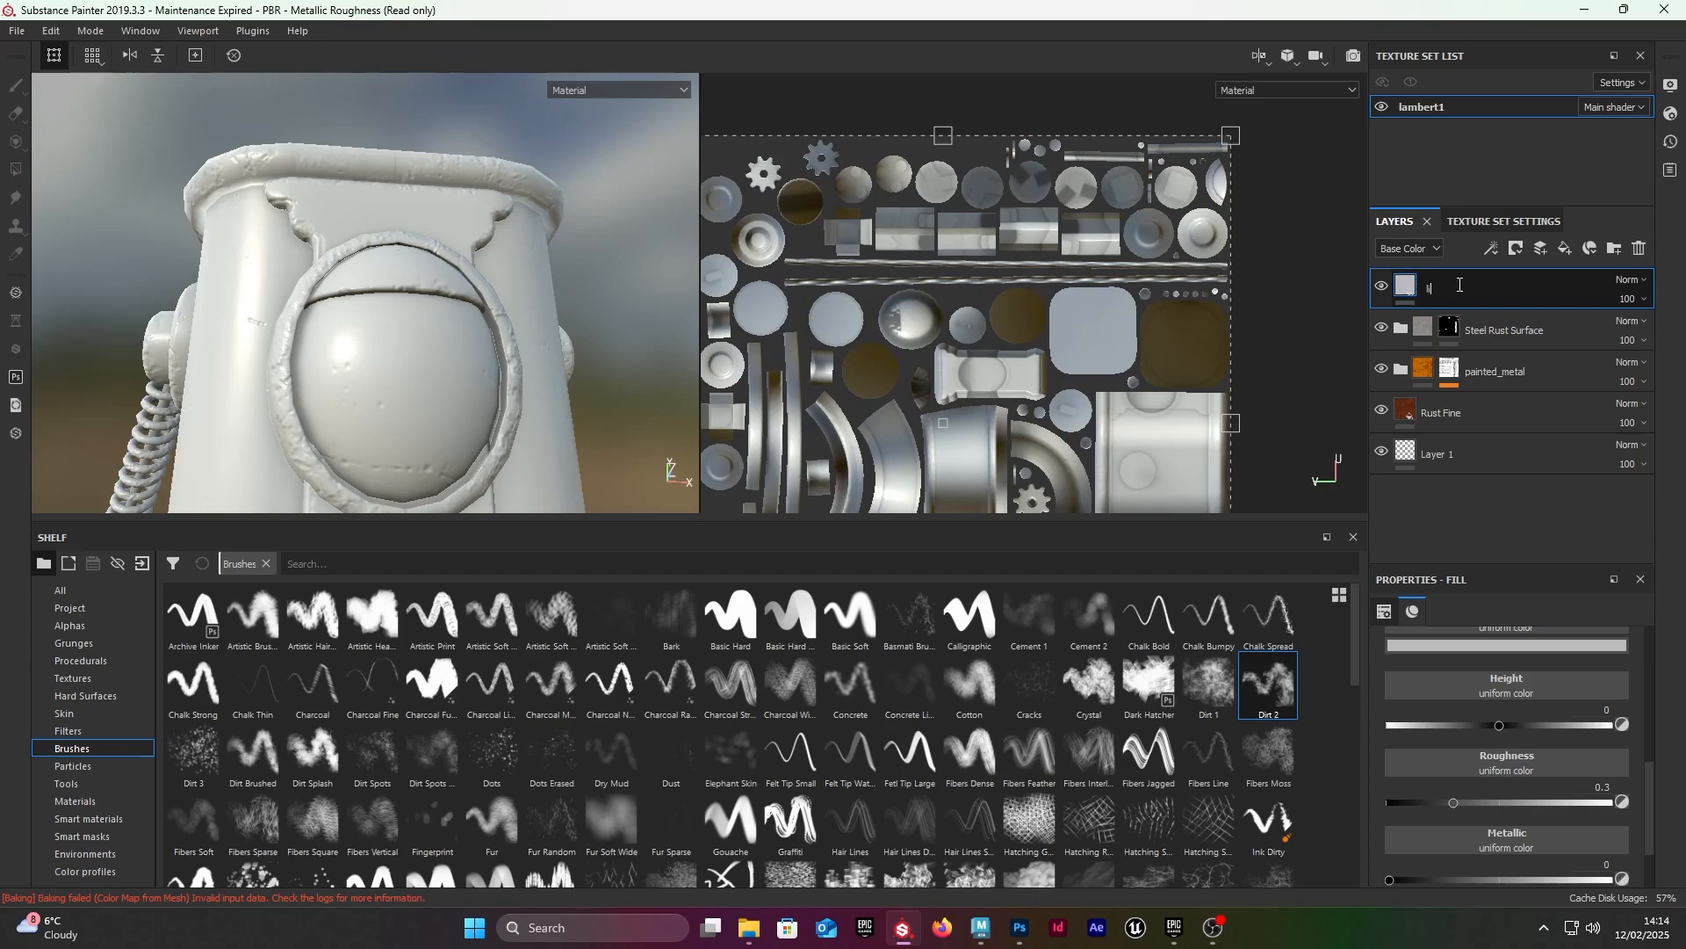
pyautogui.scroll(4, 1458, 720)
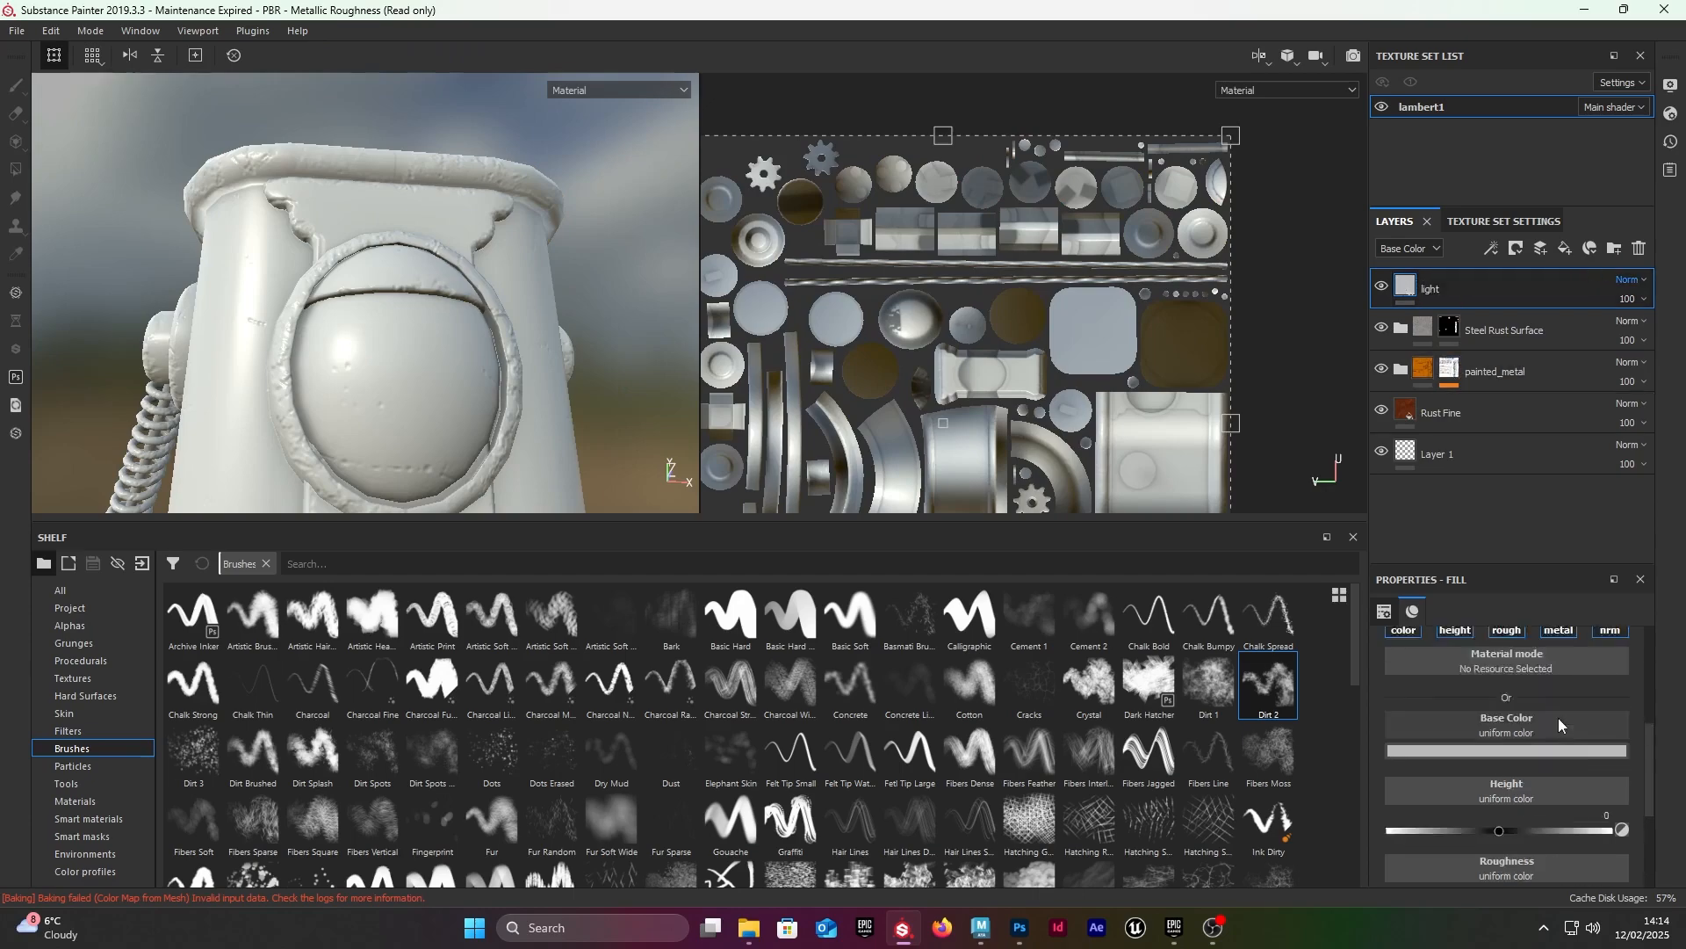
# Step: Add an Emissive channel to the lambert1 texture set and return to its layer stack
pyautogui.click(1504, 221)
pyautogui.scroll(3, 1539, 453)
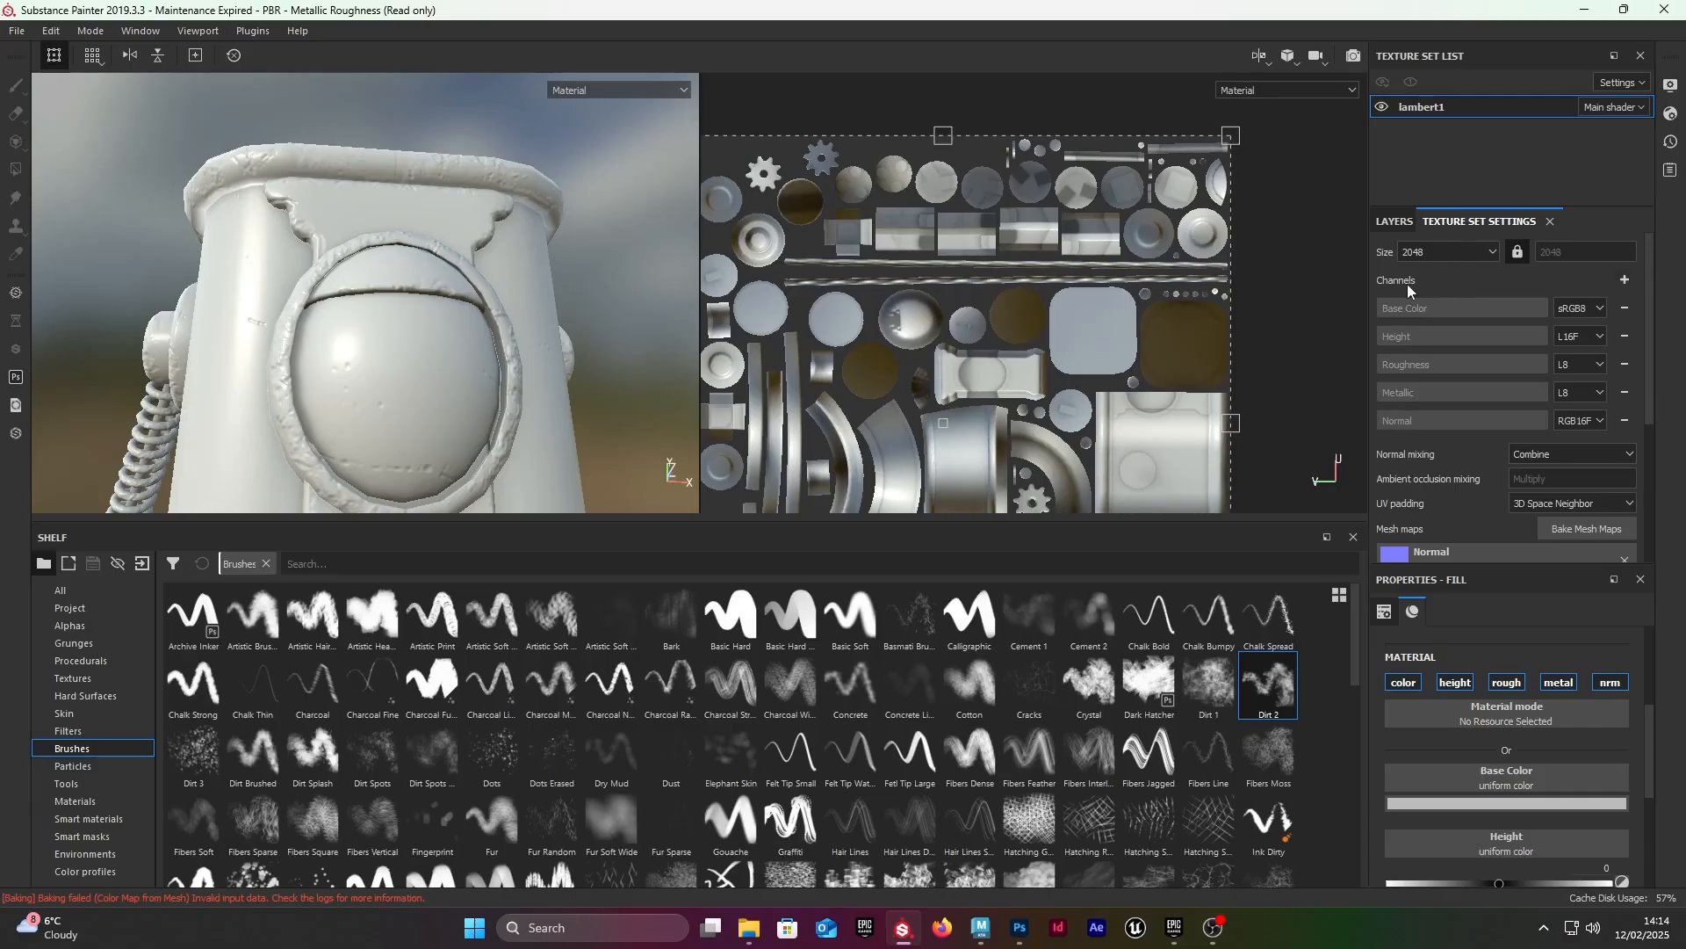
pyautogui.click(1626, 279)
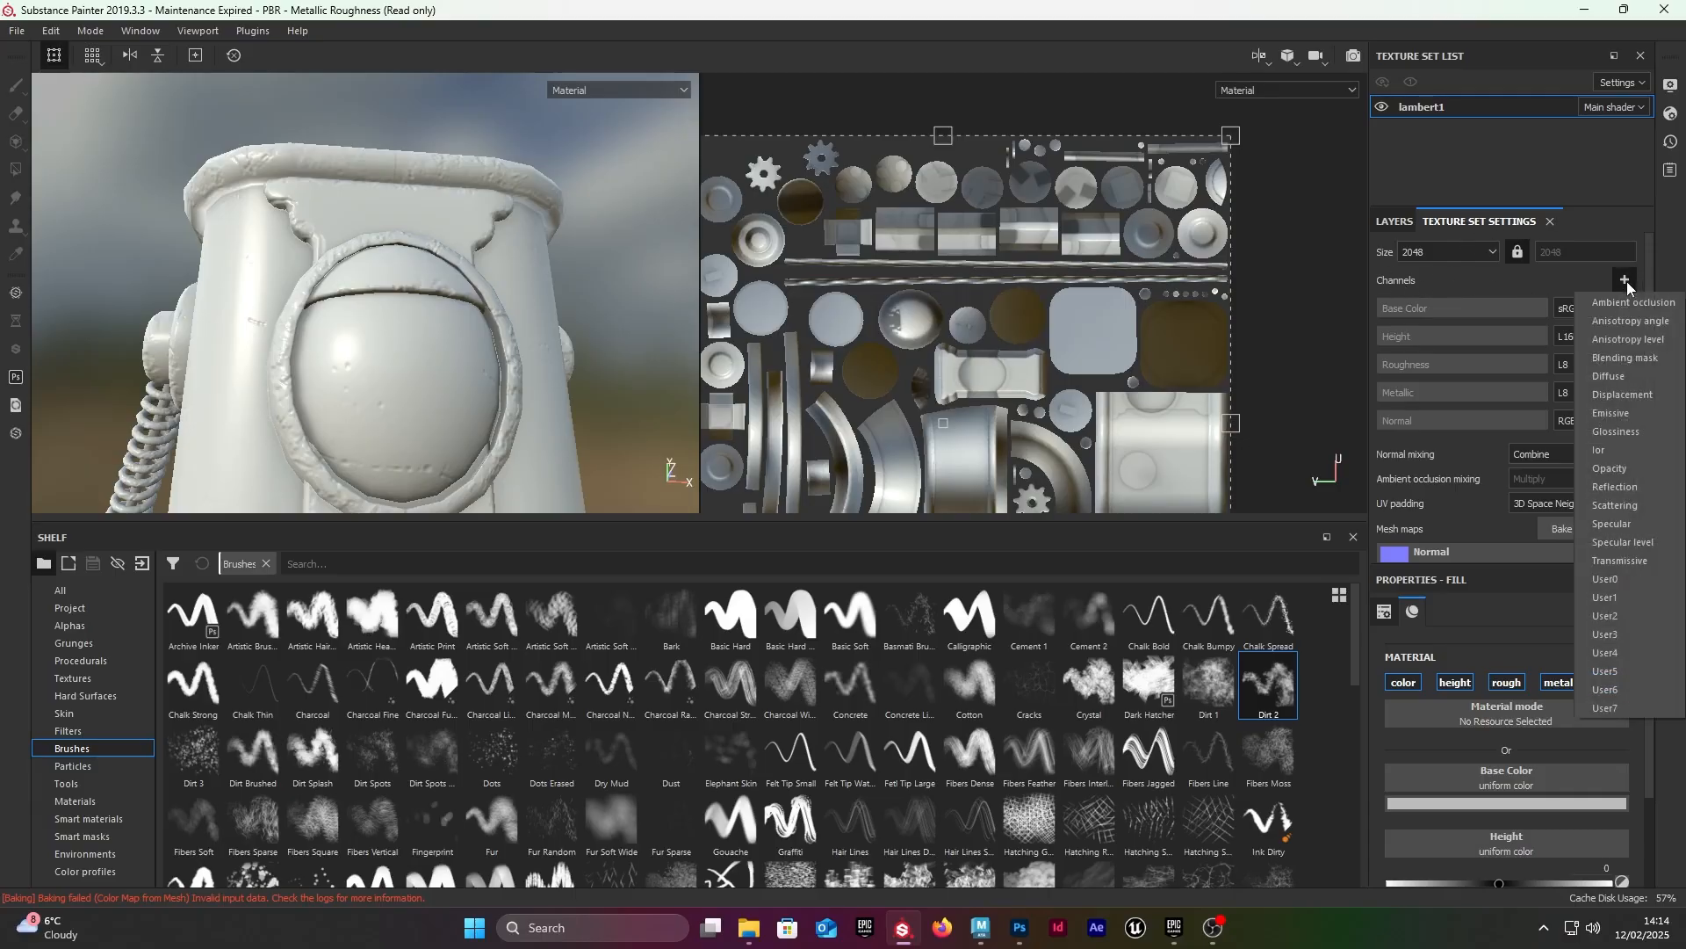
pyautogui.click(1634, 413)
pyautogui.click(1395, 221)
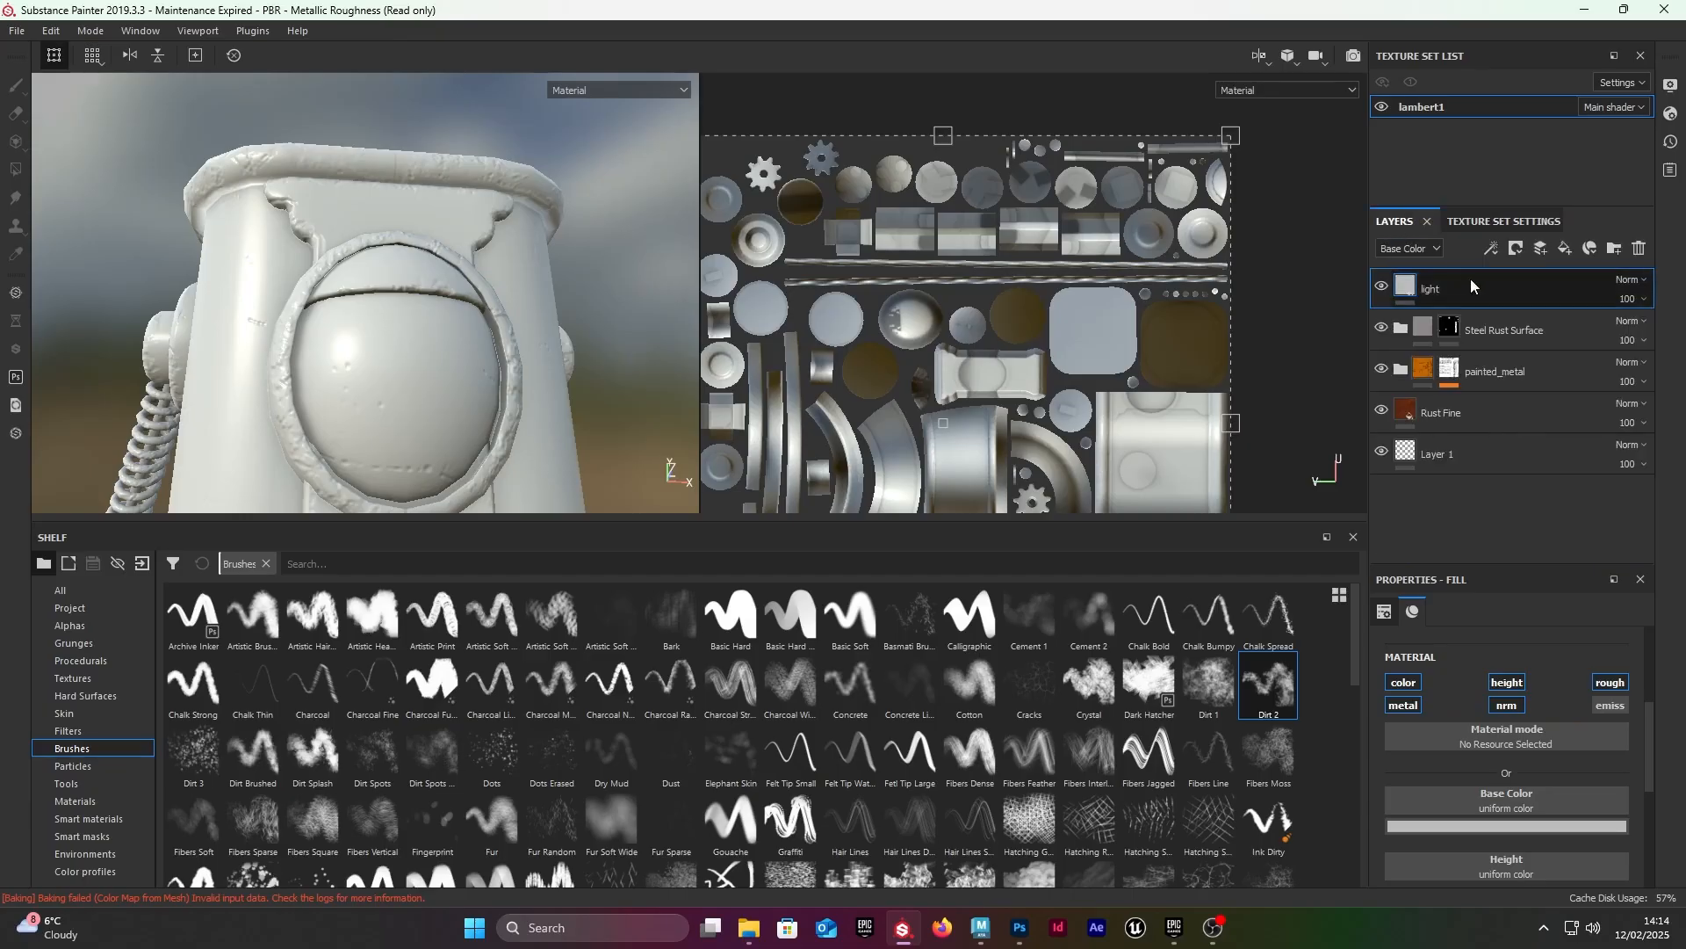
# Step: Enable only the emissive channel on the light layer, disabling color, height, roughness, metallic and normal
pyautogui.click(1615, 709)
pyautogui.click(1612, 685)
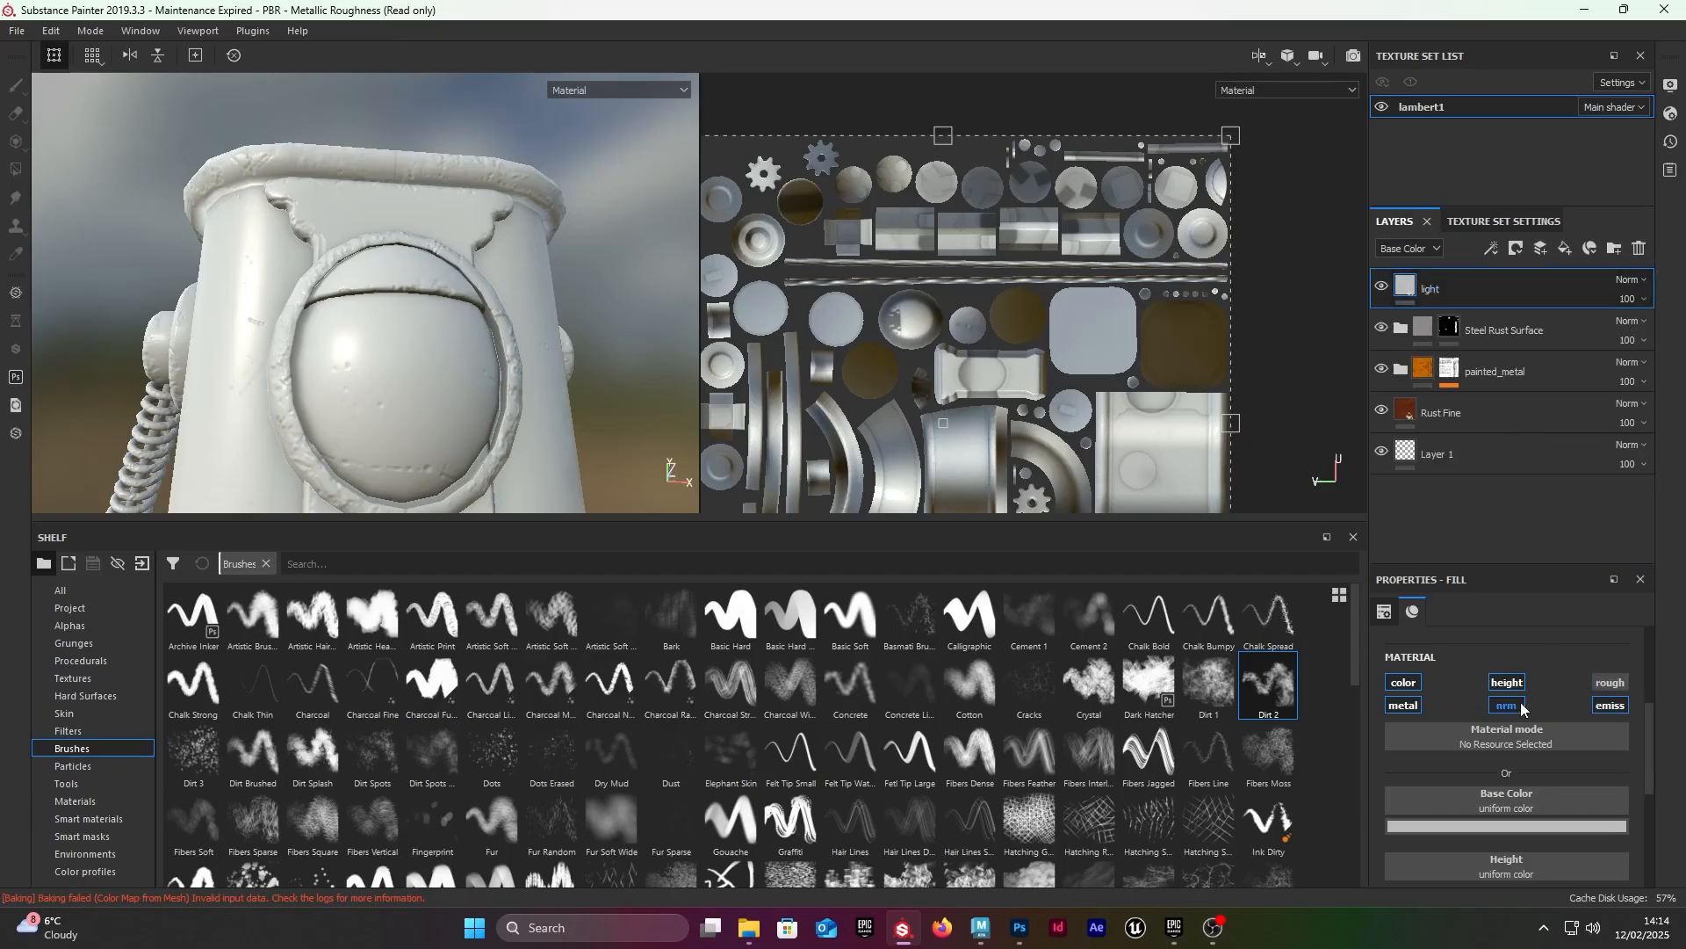
pyautogui.click(1406, 683)
pyautogui.click(1406, 705)
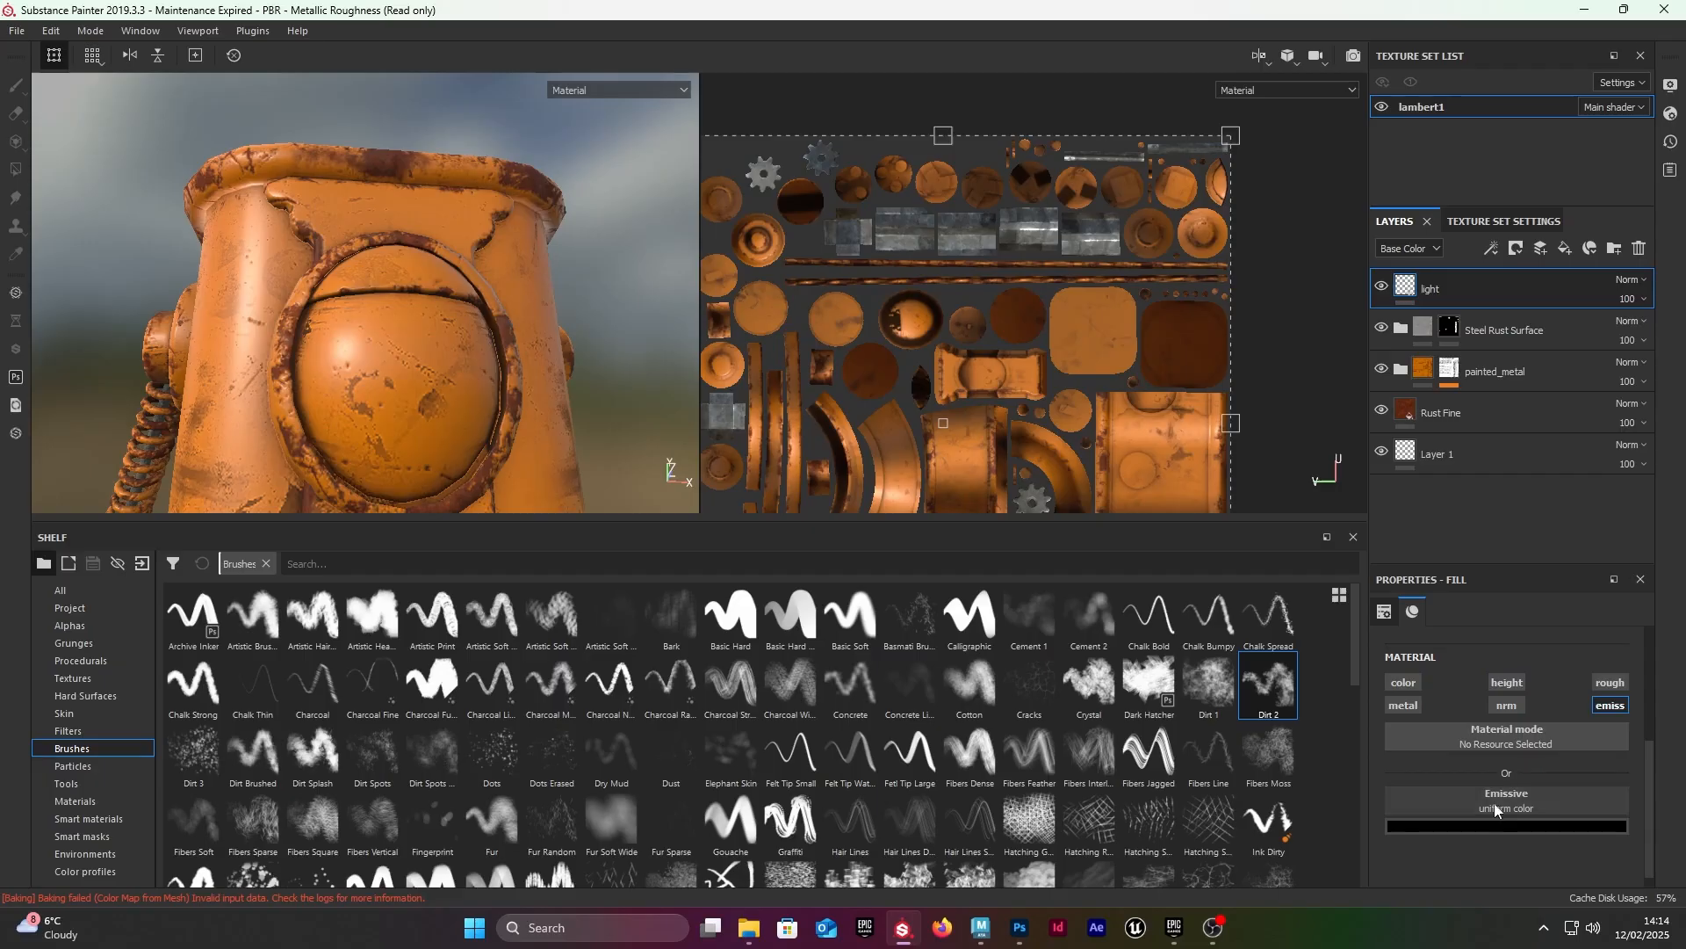
# Step: Set the light layer's Emissive color to a pale lavender white with RGB 0.812, 0.808, 1.000
pyautogui.click(1498, 826)
pyautogui.click(1547, 670)
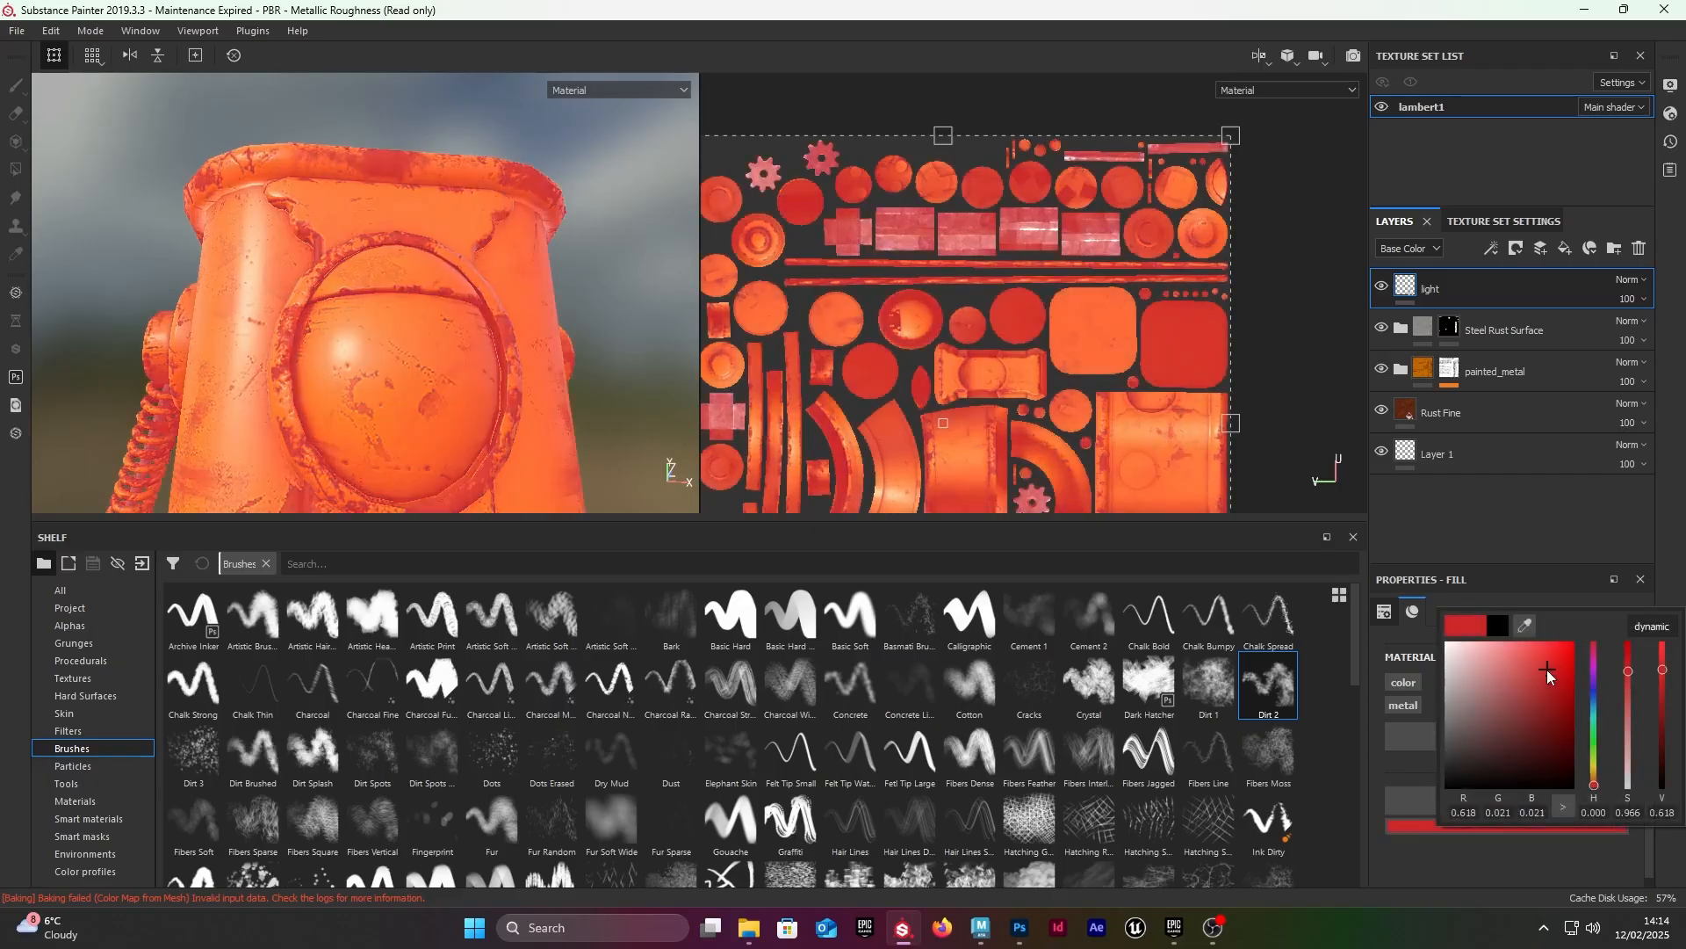
pyautogui.moveTo(1595, 670); pyautogui.dragTo(1471, 644)
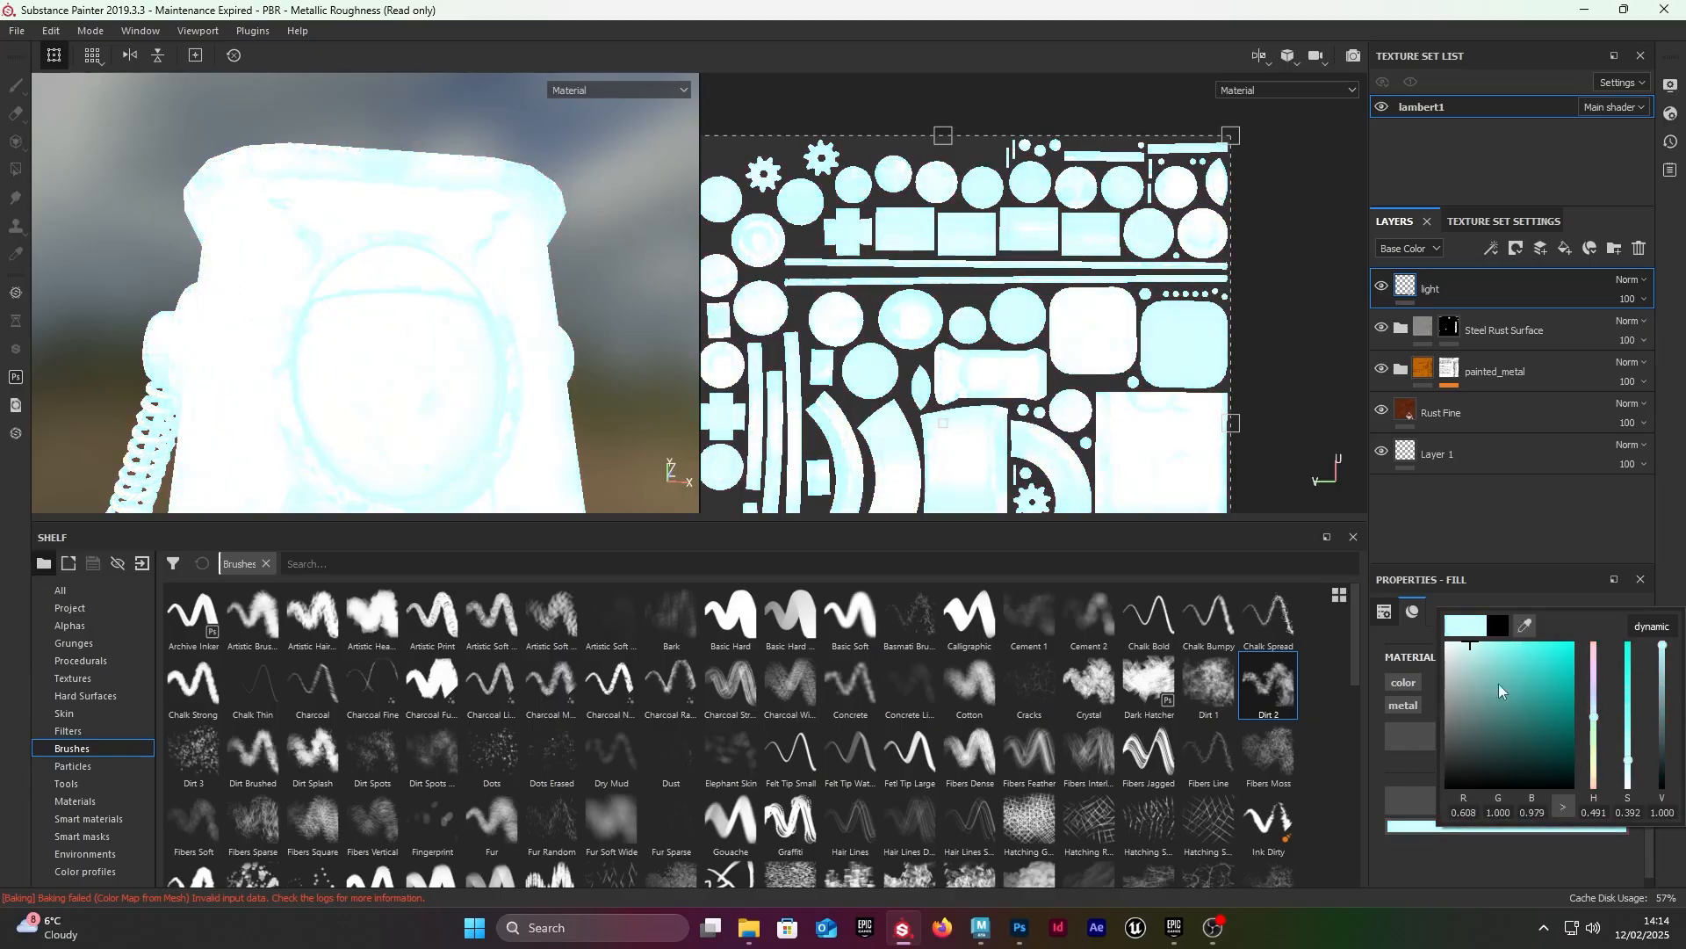
pyautogui.moveTo(1589, 718); pyautogui.dragTo(1449, 636)
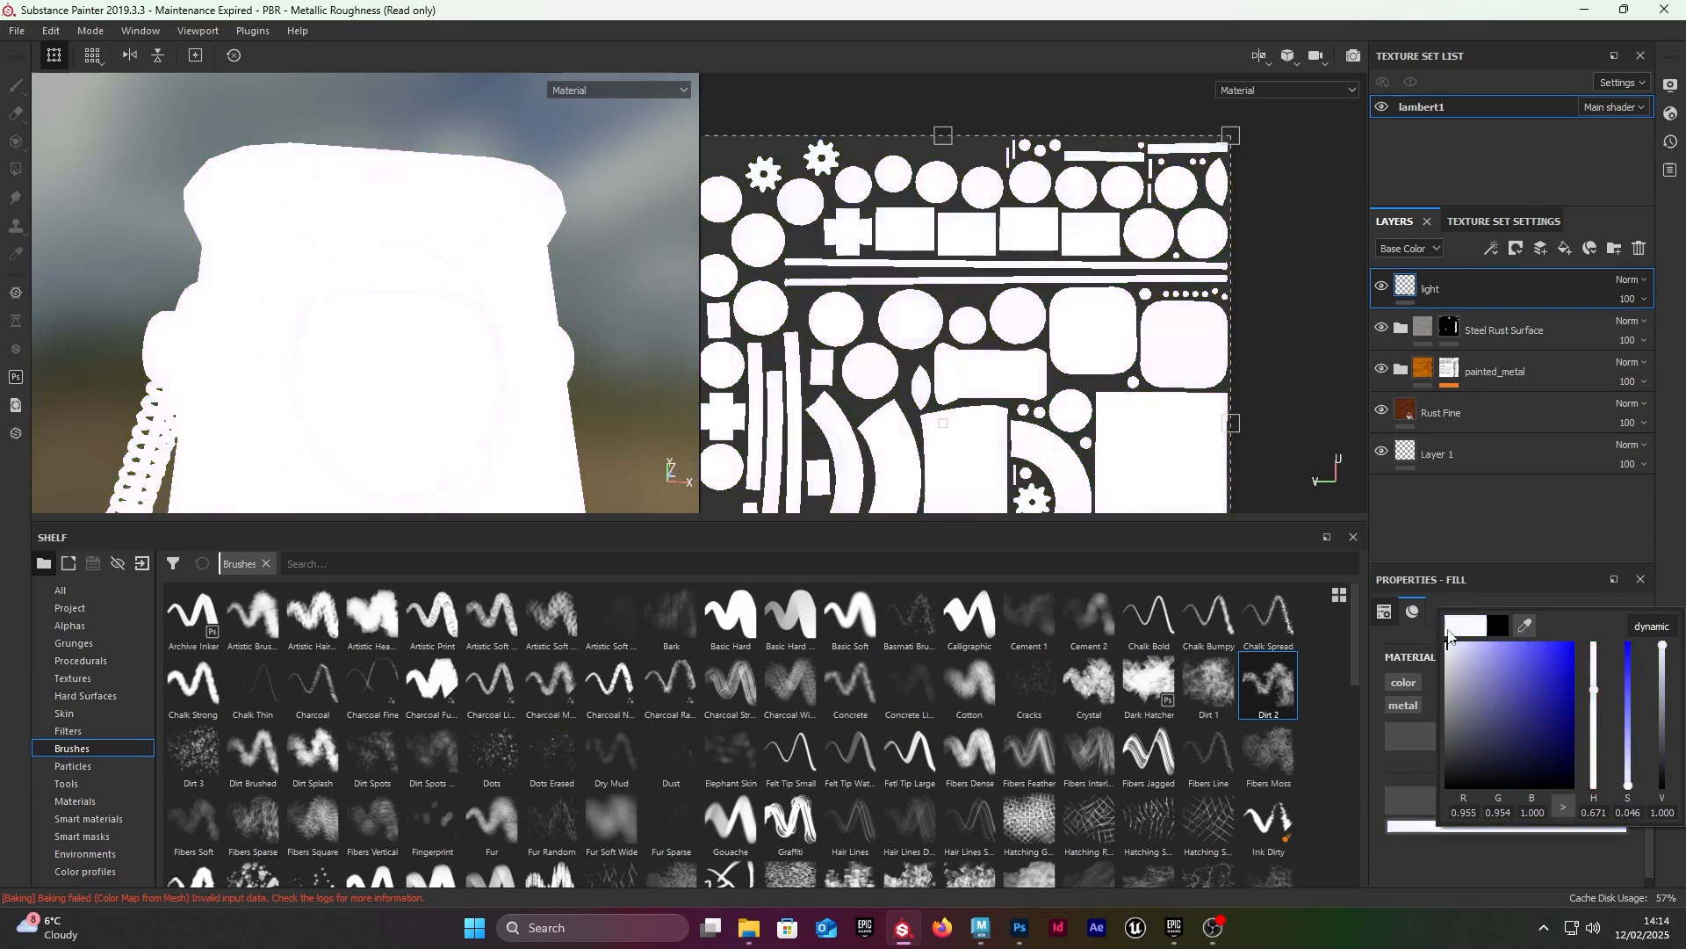
pyautogui.moveTo(1639, 780); pyautogui.dragTo(1624, 781)
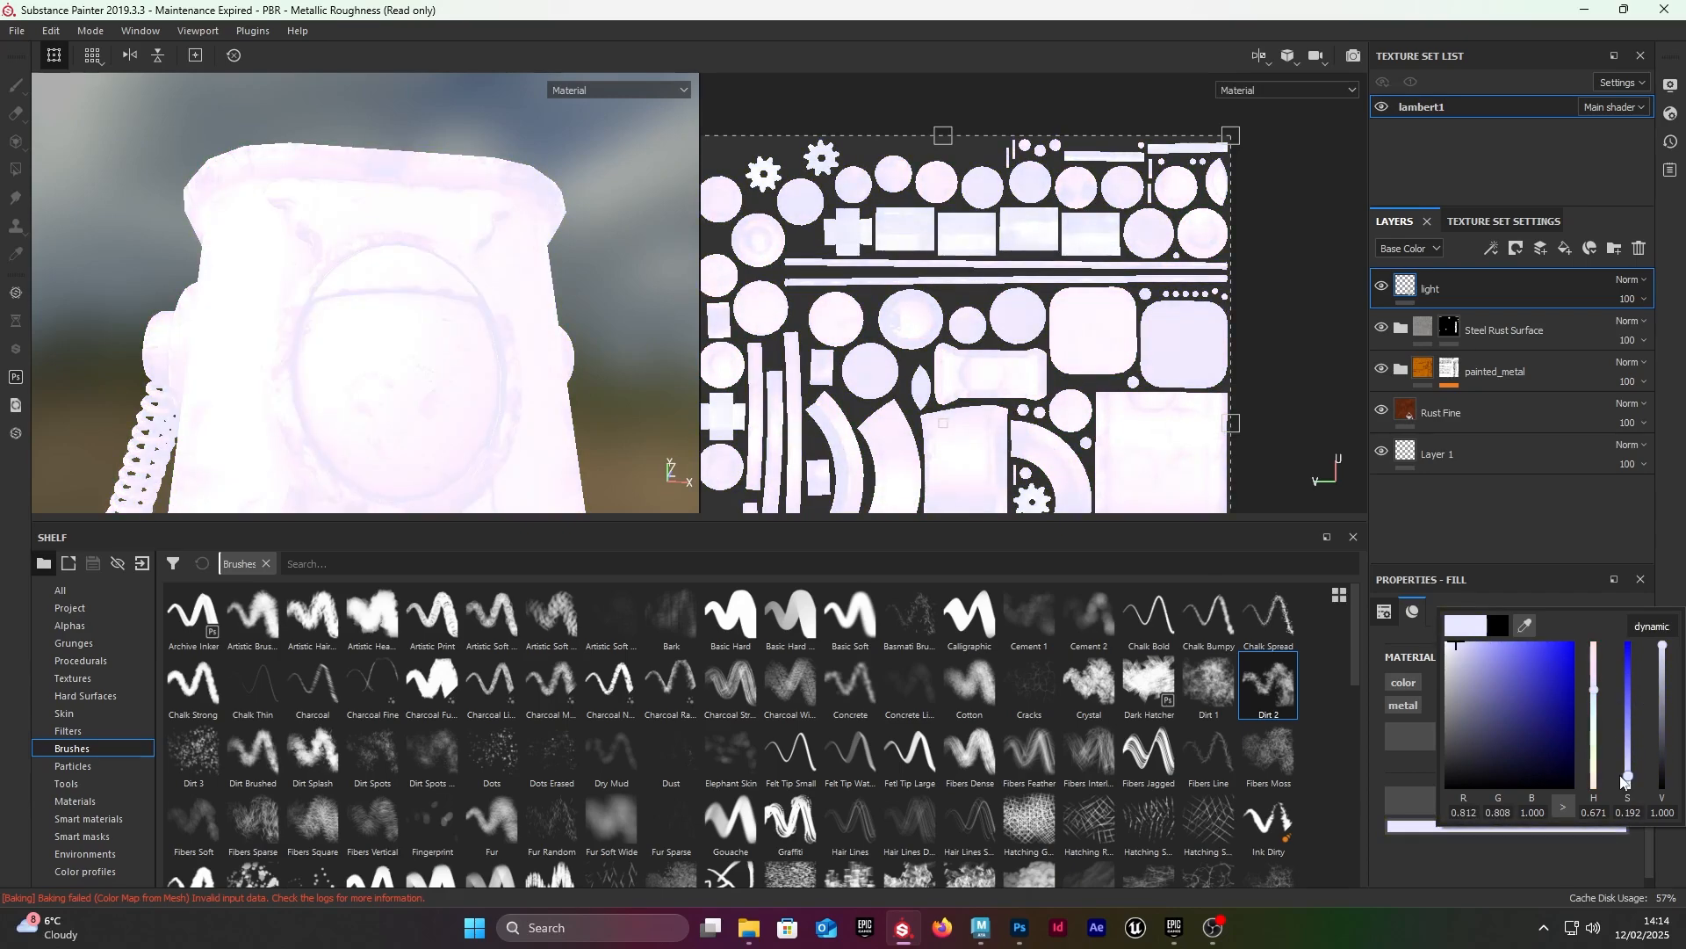
pyautogui.click(1509, 279)
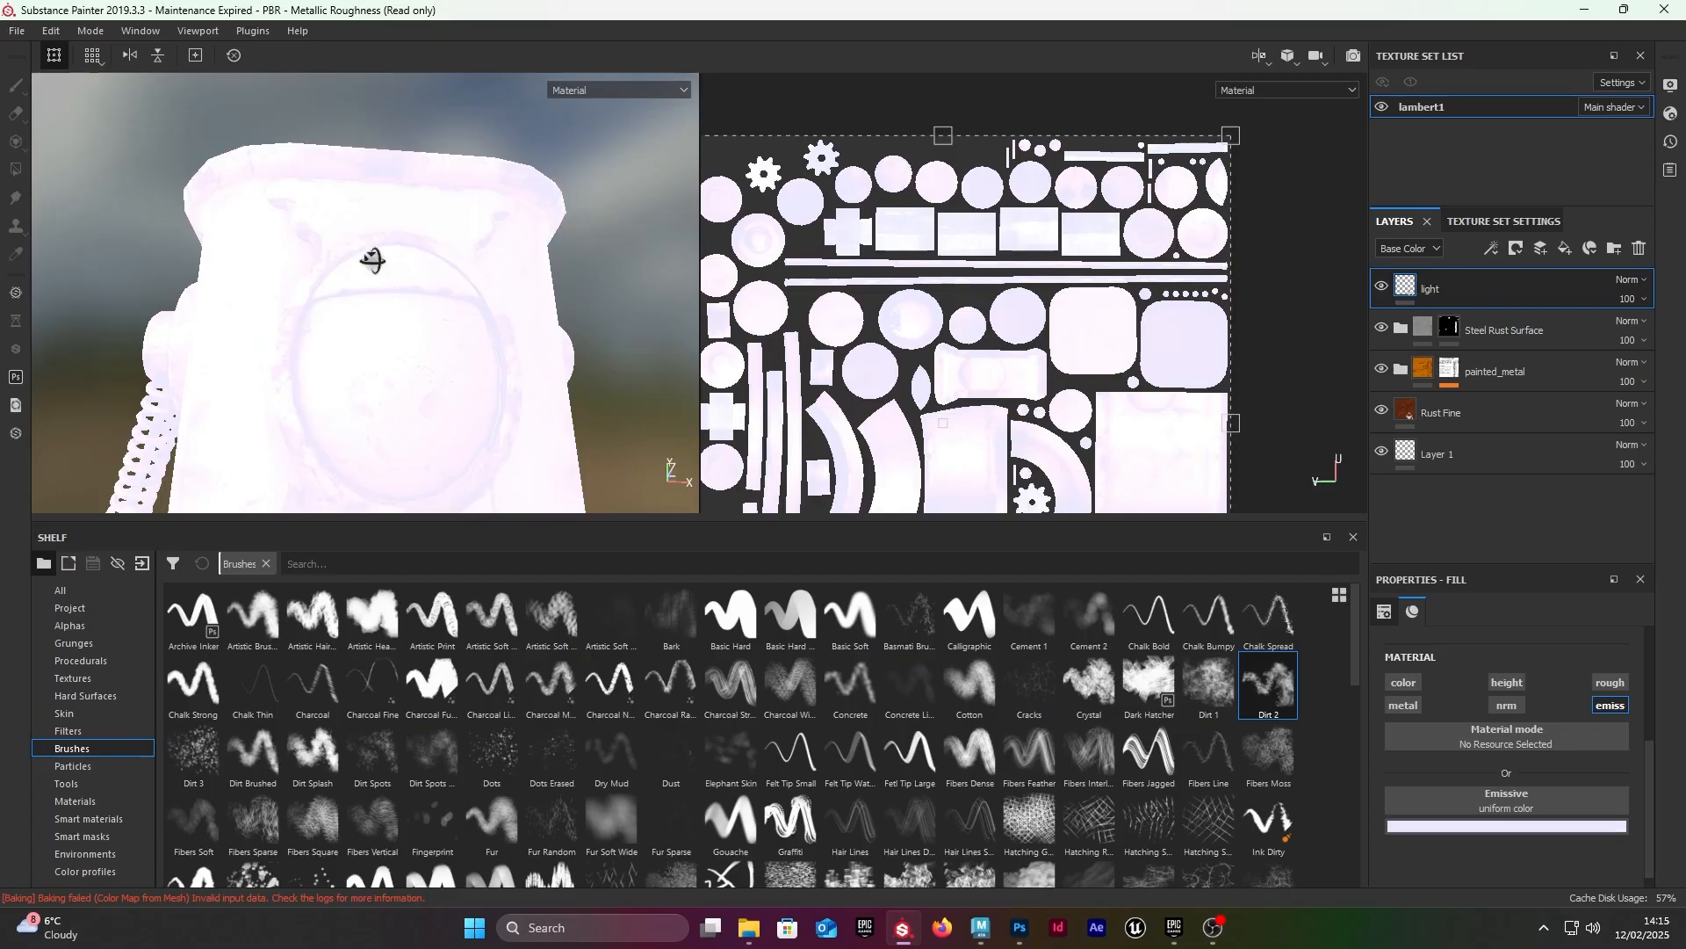
# Step: Add a black mask to the light layer
pyautogui.keyDown('alt'); pyautogui.moveTo(373, 260); pyautogui.dragTo(405, 351); pyautogui.keyUp('alt')
pyautogui.scroll(1, 371, 324)
pyautogui.rightClick(1482, 299)
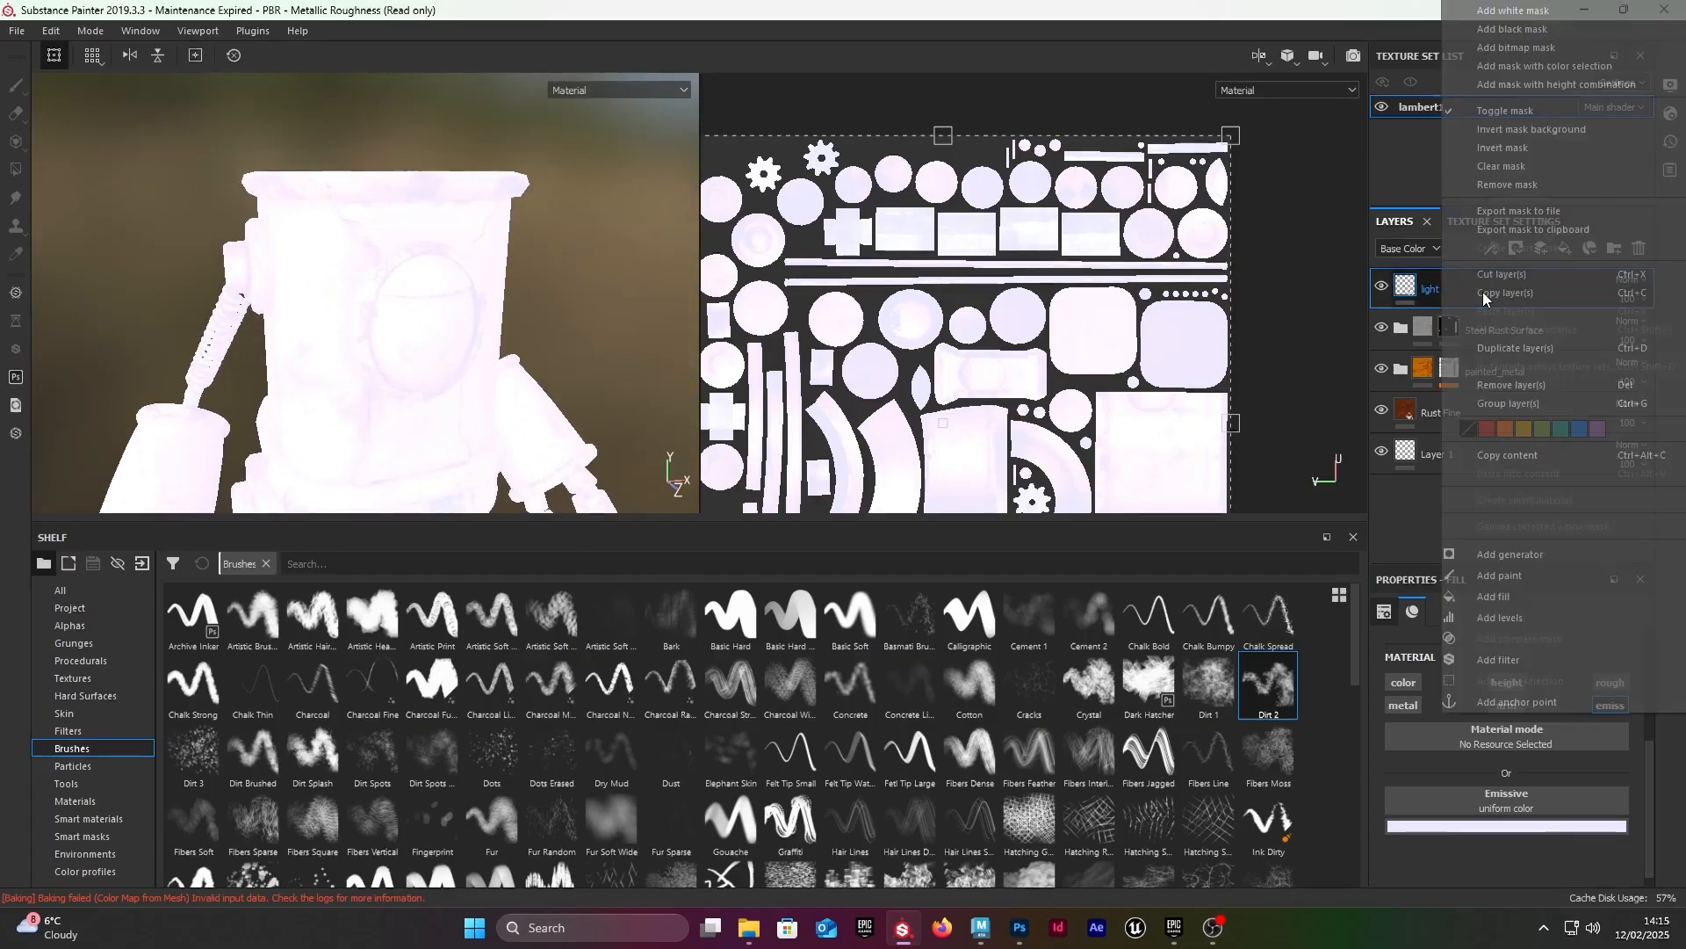
pyautogui.click(1549, 29)
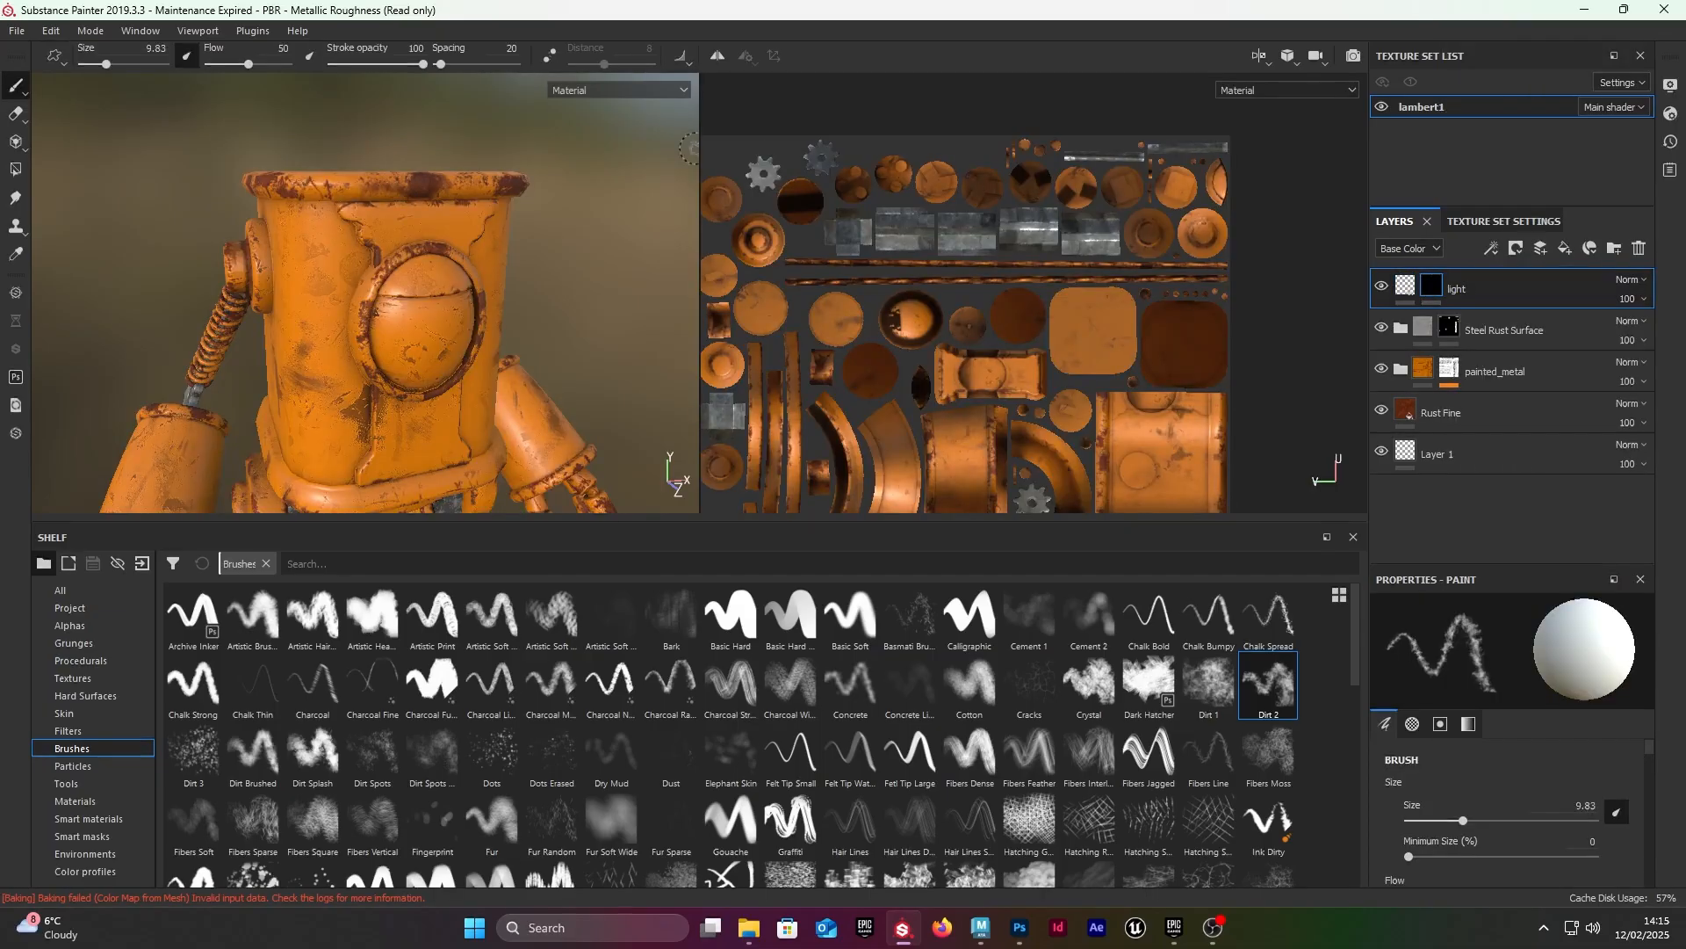
# Step: Reveal the emissive light on the front circle's inner disc by filling its mesh in the mask with Polygon Fill
pyautogui.scroll(-1, 387, 119)
pyautogui.click(14, 170)
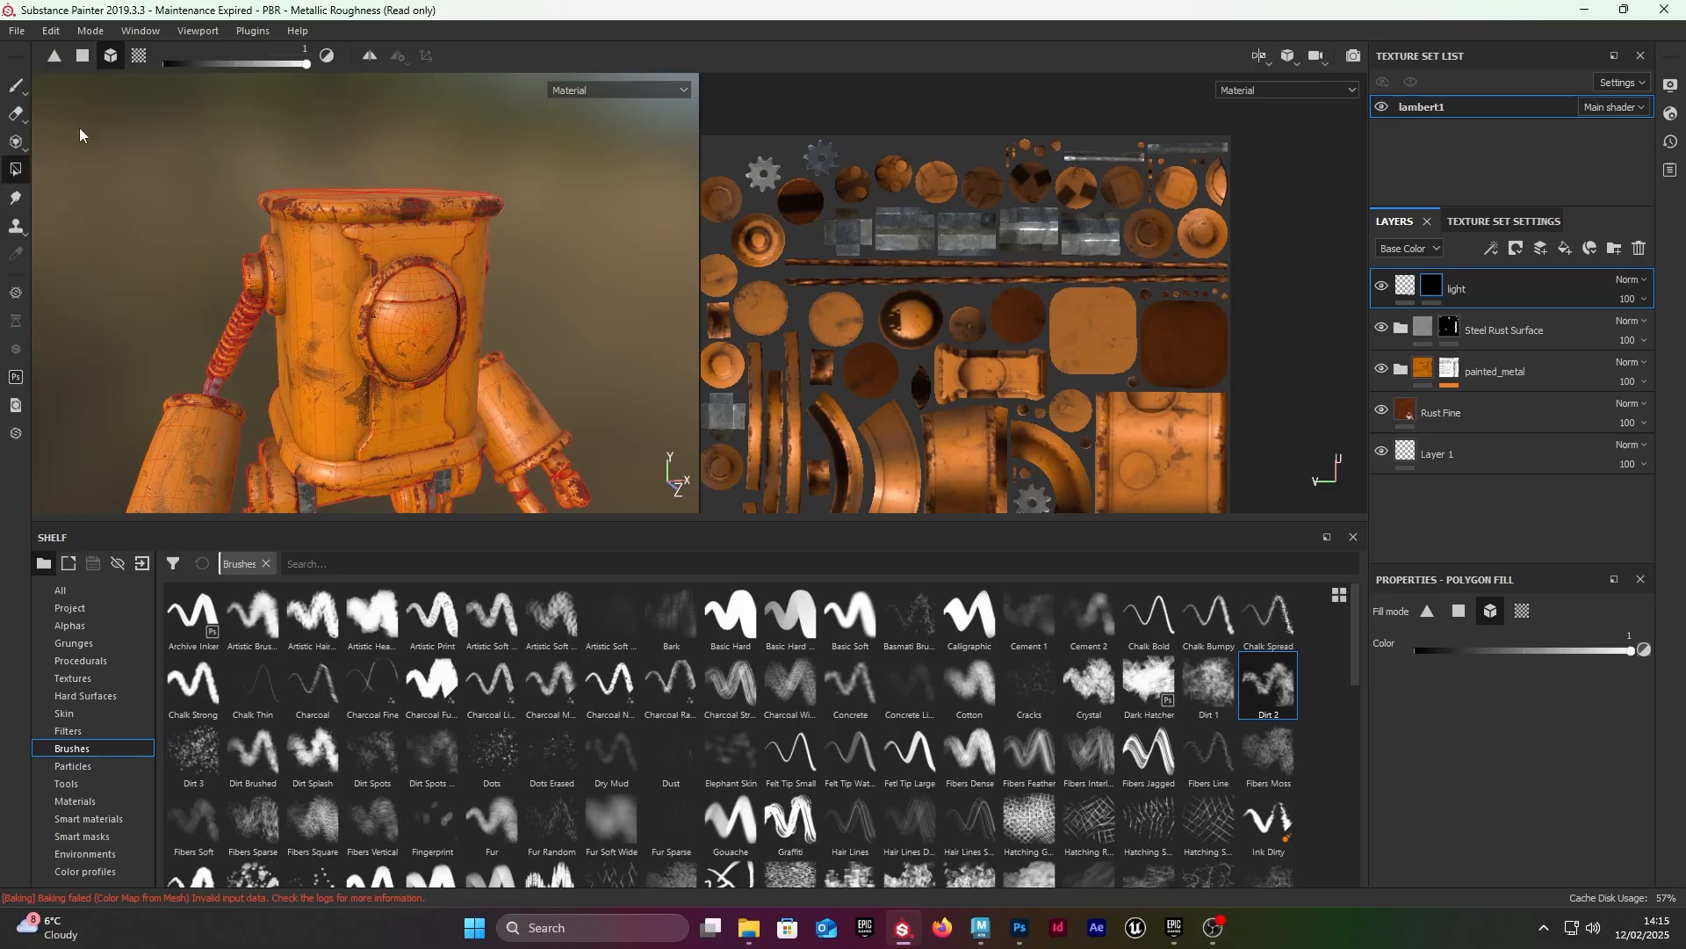
pyautogui.click(428, 319)
pyautogui.scroll(-3, 428, 341)
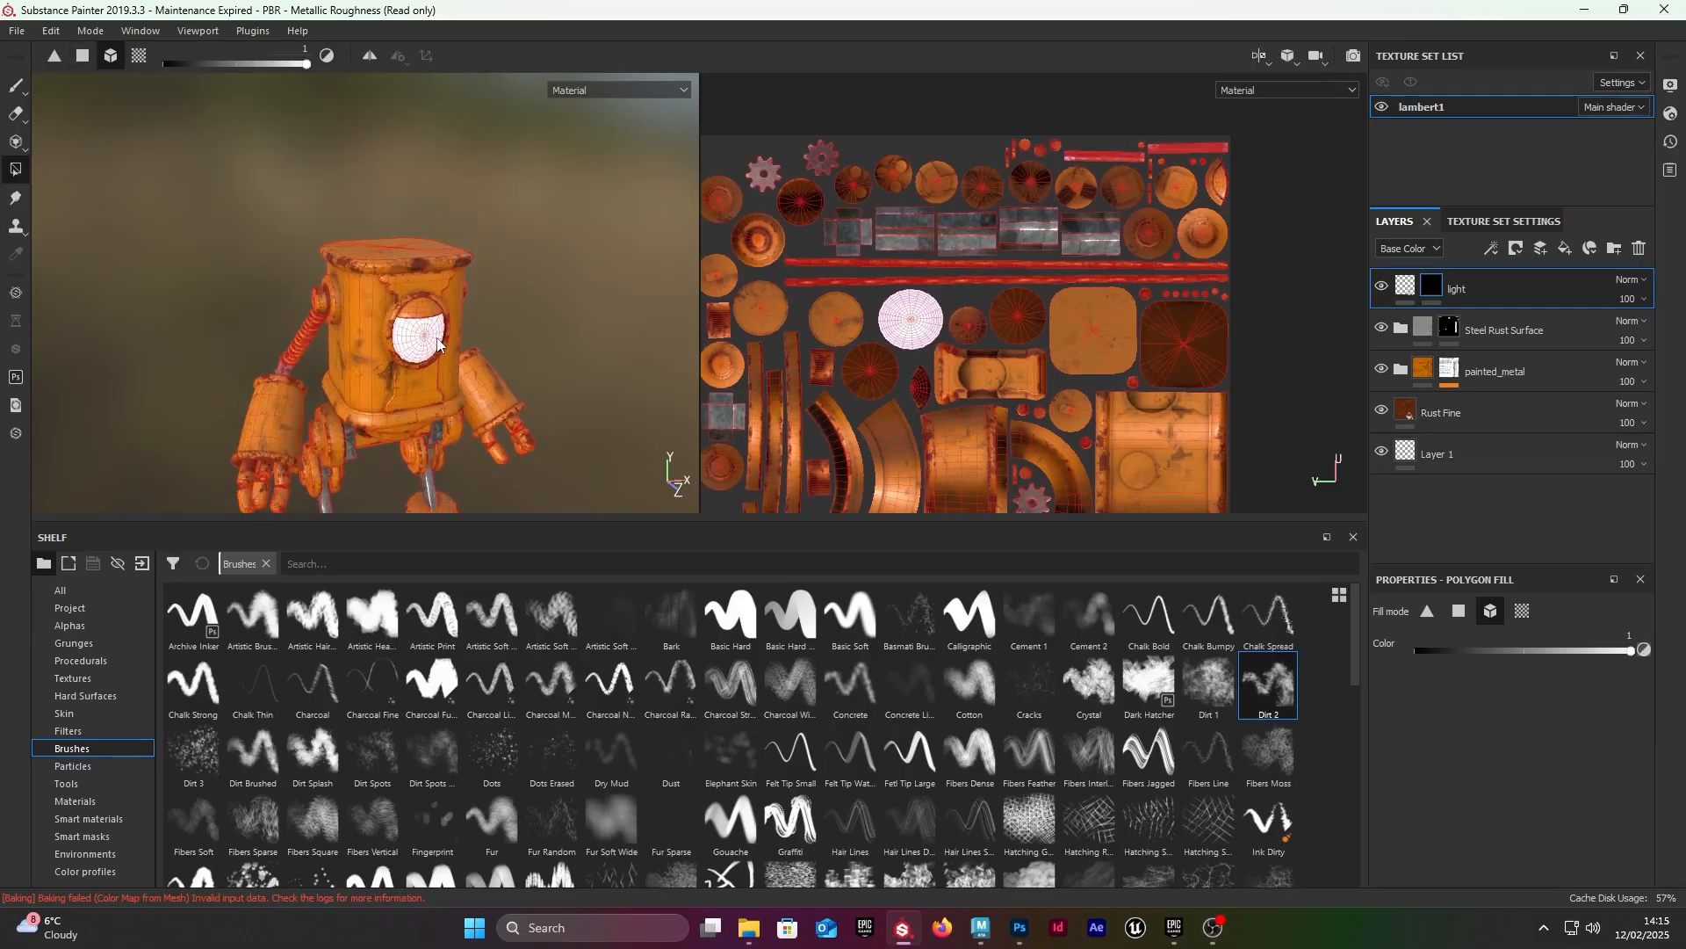
pyautogui.scroll(5, 485, 361)
pyautogui.keyDown('alt'); pyautogui.moveTo(486, 362); pyautogui.dragTo(492, 318); pyautogui.keyUp('alt')
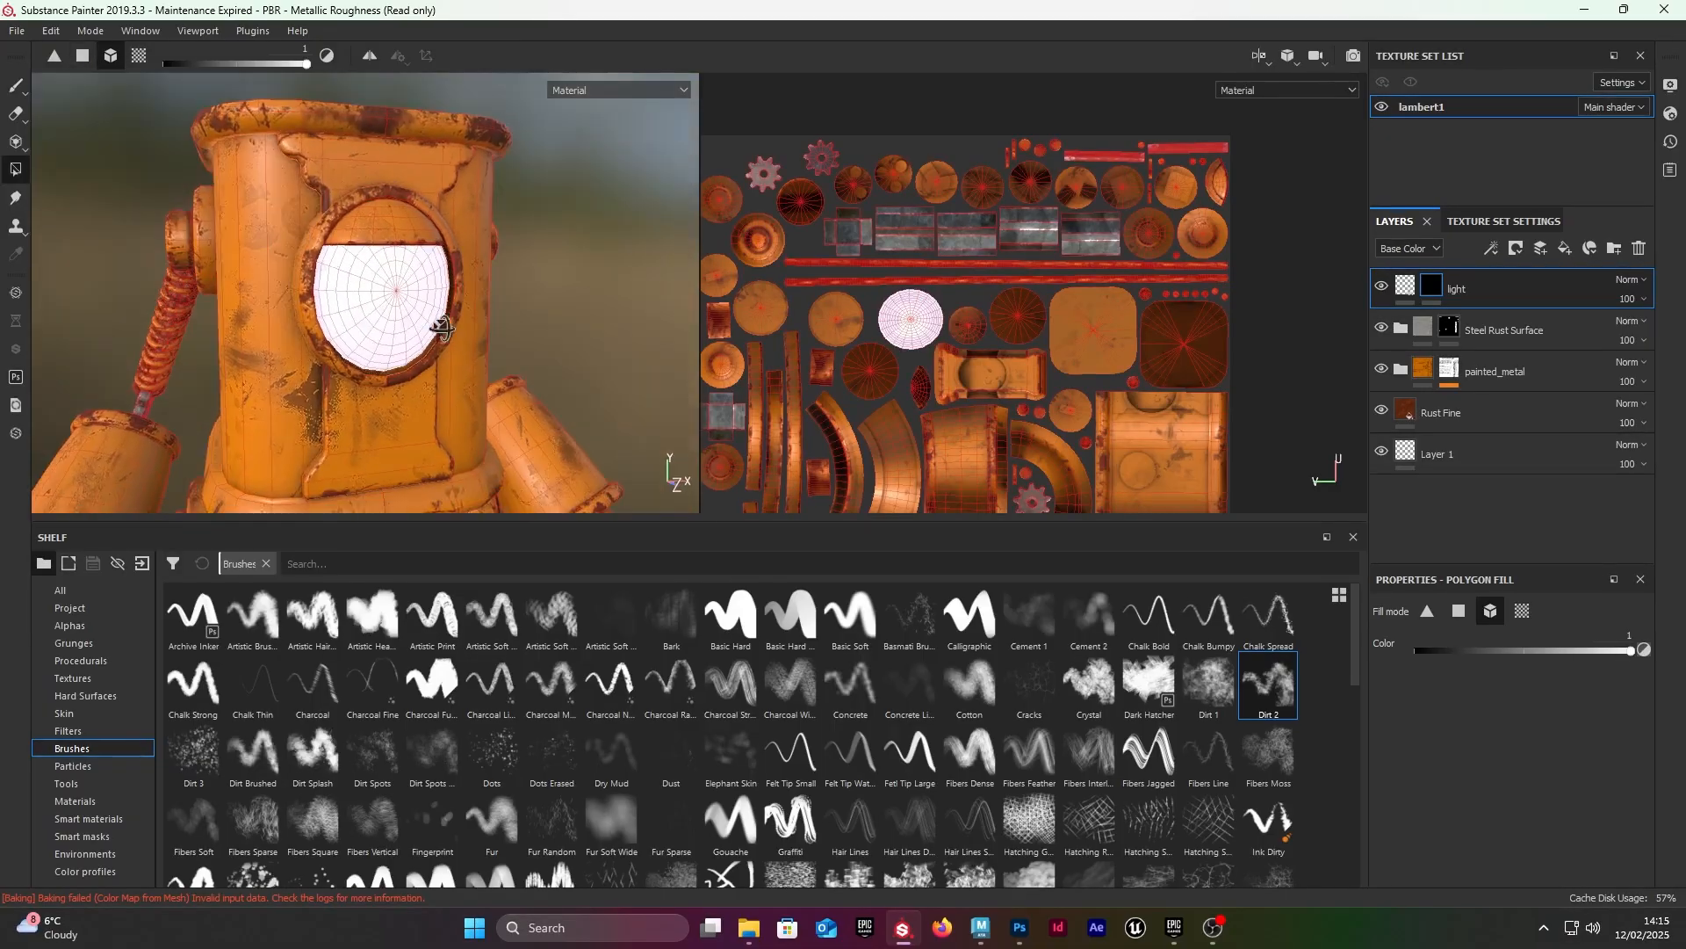
# Step: Switch to the Paint tool and examine the glowing front circle from several angles and distances
pyautogui.click(12, 90)
pyautogui.keyDown('alt'); pyautogui.moveTo(298, 237); pyautogui.dragTo(398, 280, button='right'); pyautogui.keyUp('alt')
pyautogui.keyDown('alt'); pyautogui.moveTo(477, 303); pyautogui.dragTo(378, 277); pyautogui.keyUp('alt')
pyautogui.moveTo(377, 277)
pyautogui.keyDown('alt'); pyautogui.mouseDown(button='right')
pyautogui.moveTo(405, 258)
pyautogui.moveTo(364, 235)
pyautogui.mouseUp(button='right'); pyautogui.keyUp('alt')
pyautogui.keyDown('alt'); pyautogui.moveTo(364, 235); pyautogui.dragTo(430, 264); pyautogui.keyUp('alt')
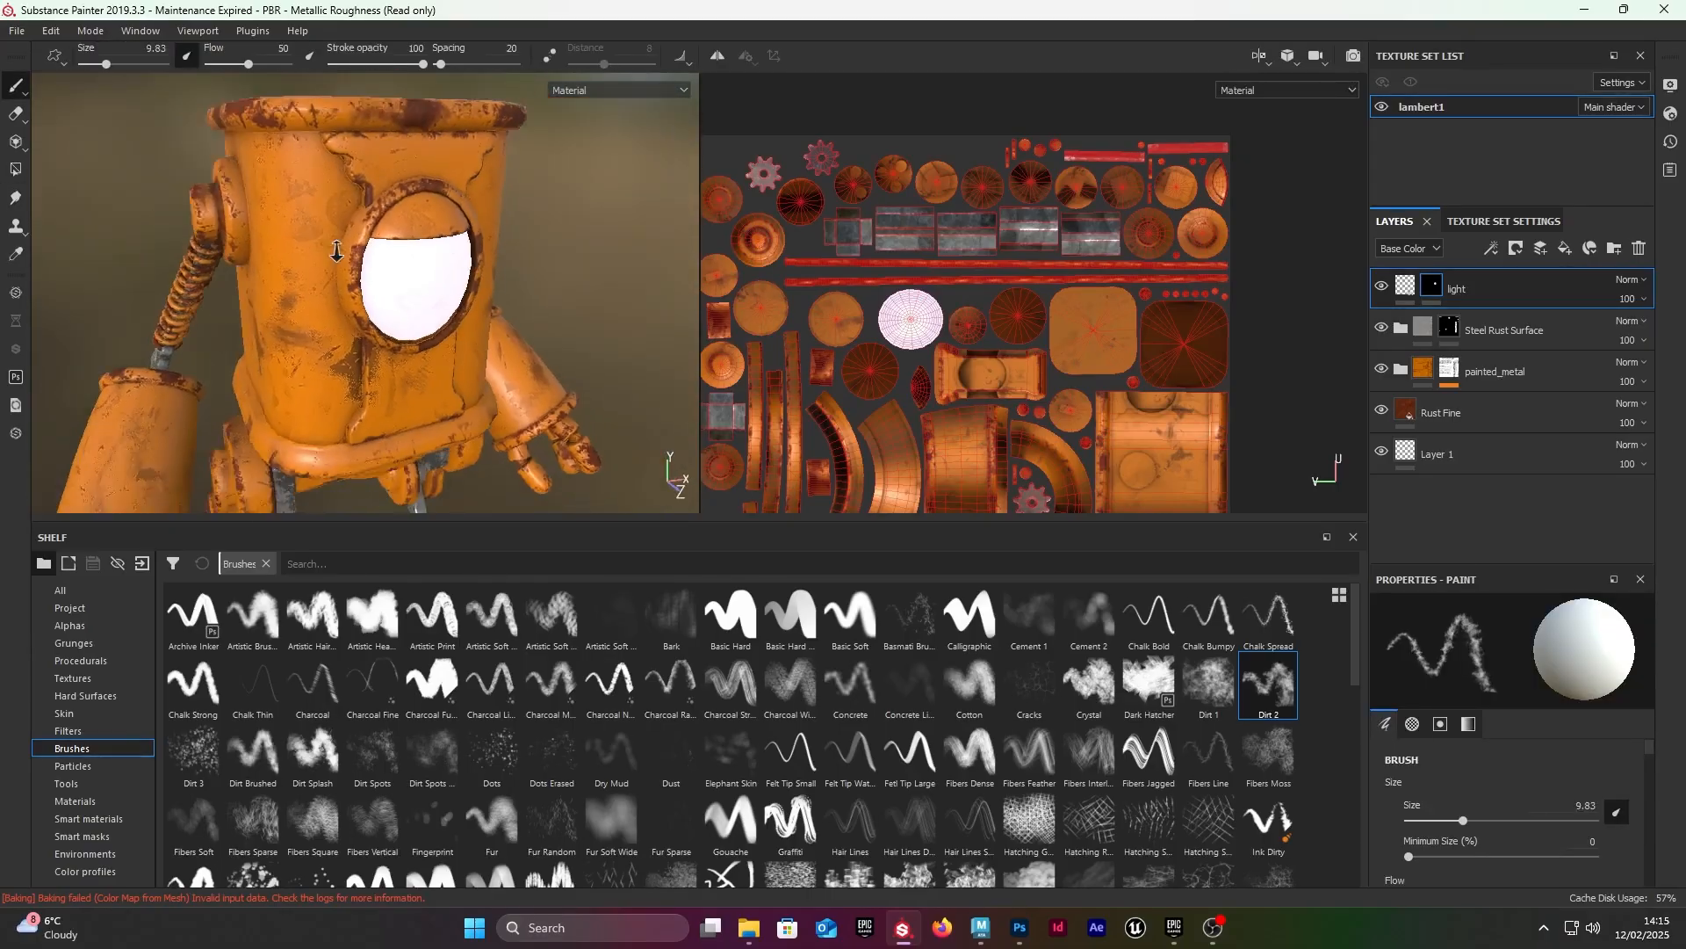
pyautogui.keyDown('alt'); pyautogui.moveTo(430, 263); pyautogui.dragTo(351, 210, button='right'); pyautogui.keyUp('alt')
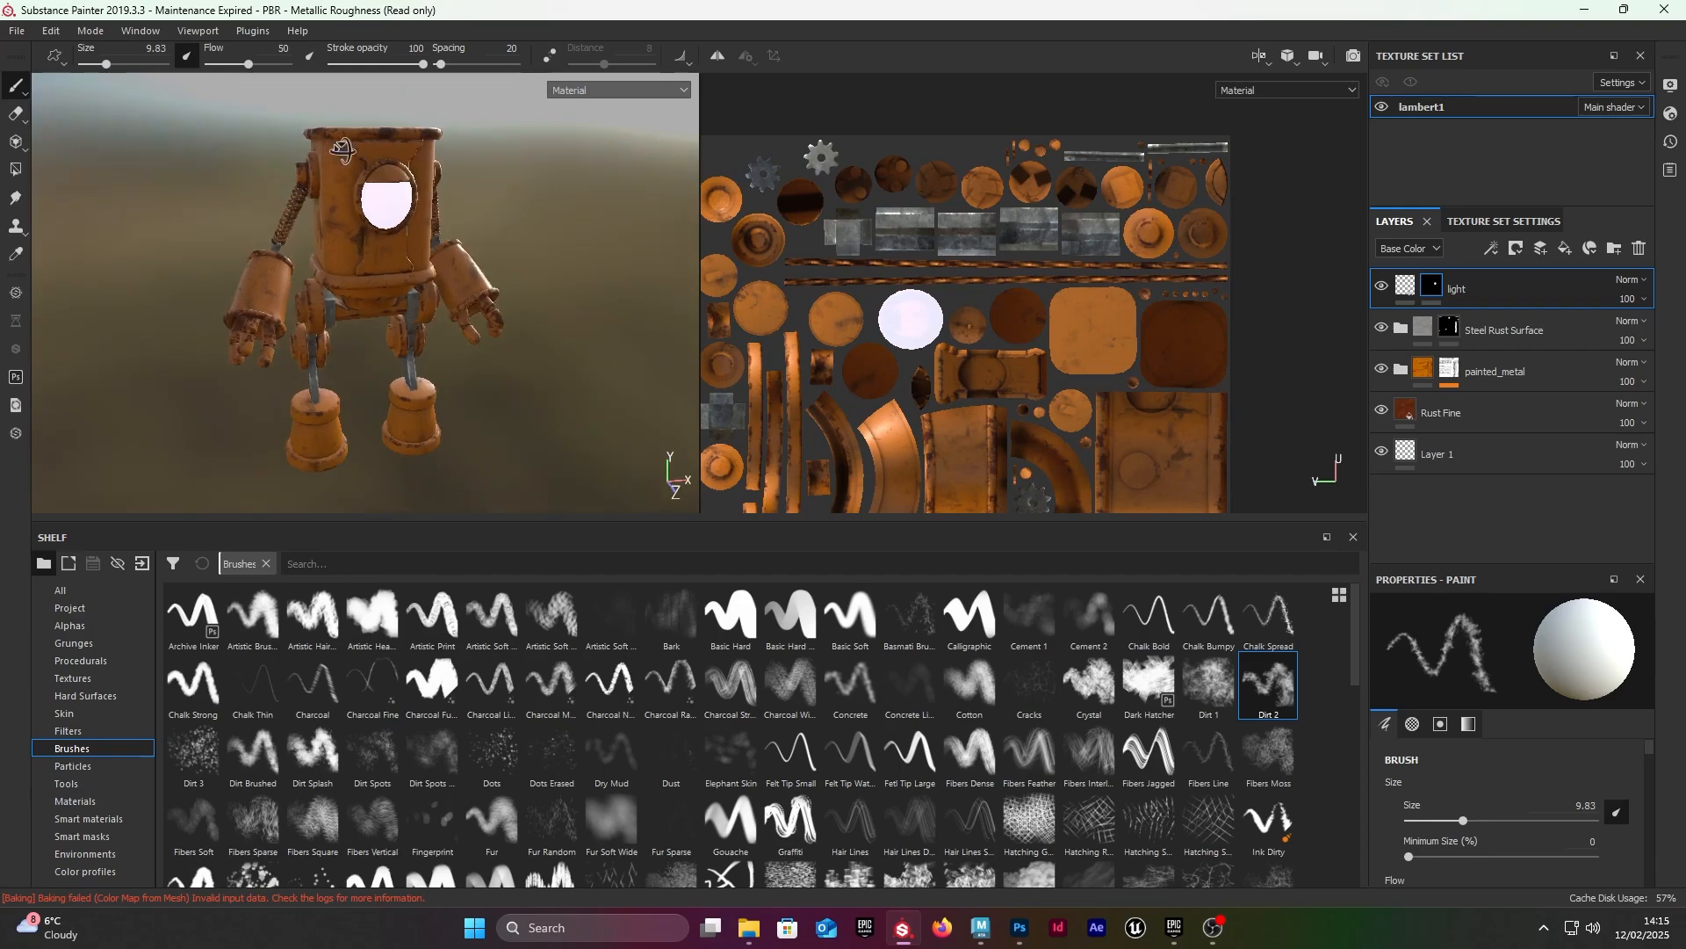
# Step: Set the display's Environment Opacity to 44 and Environment Exposure to -10 to check the emissive disc in darkness
pyautogui.click(1504, 221)
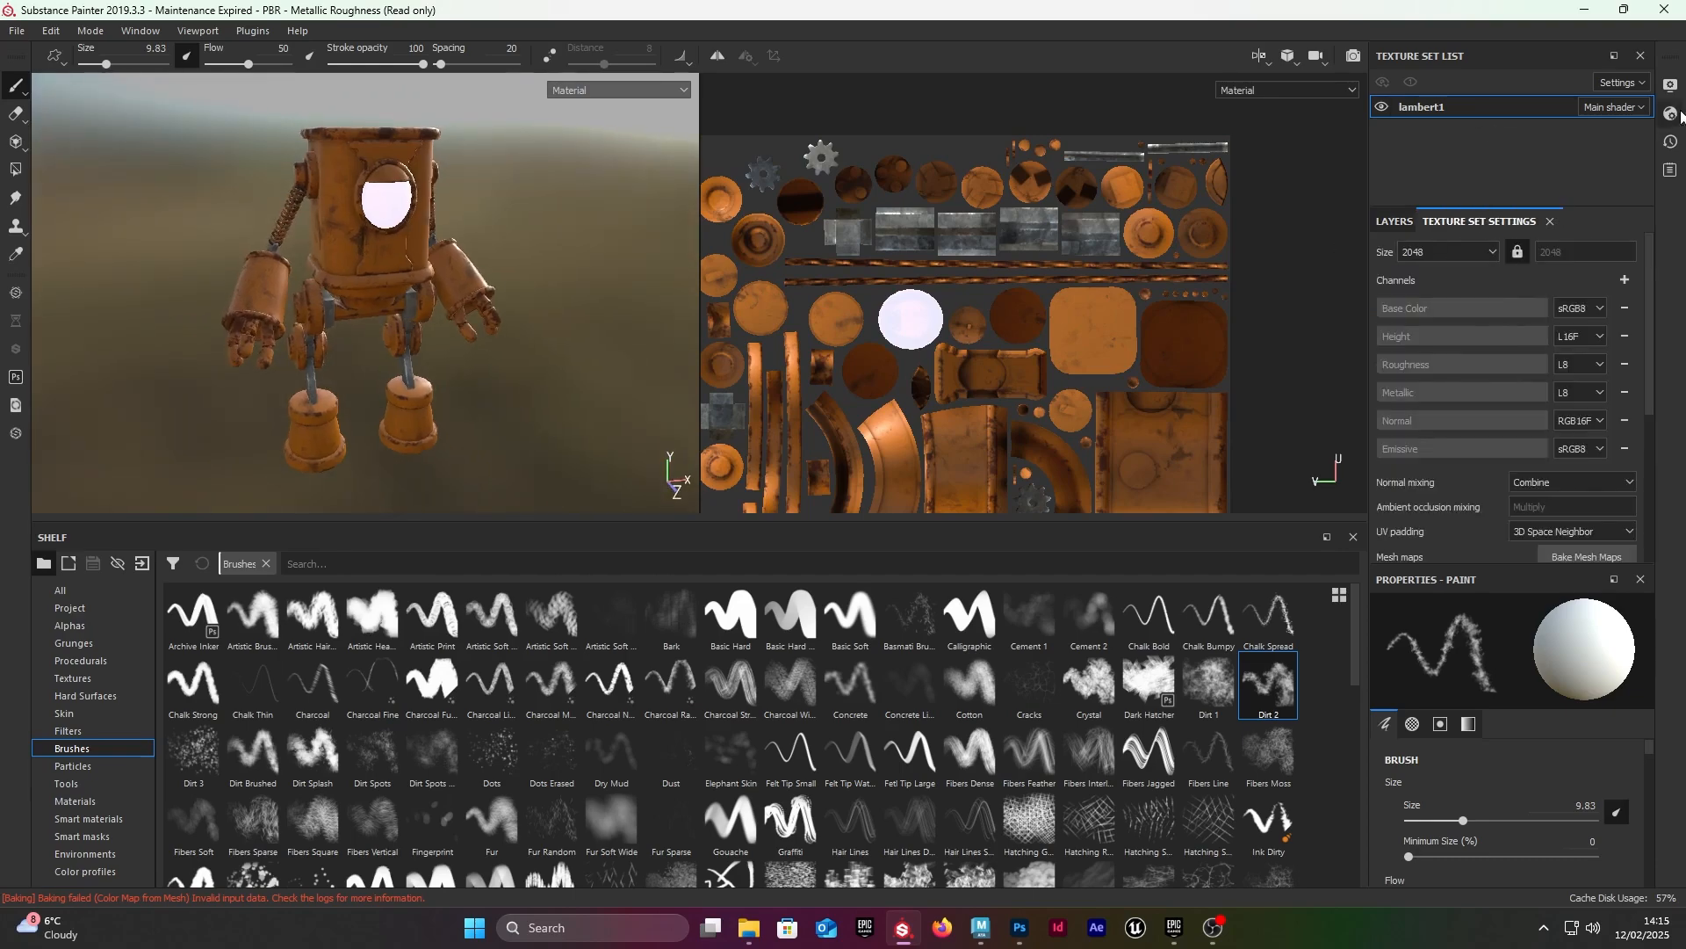
pyautogui.click(1671, 85)
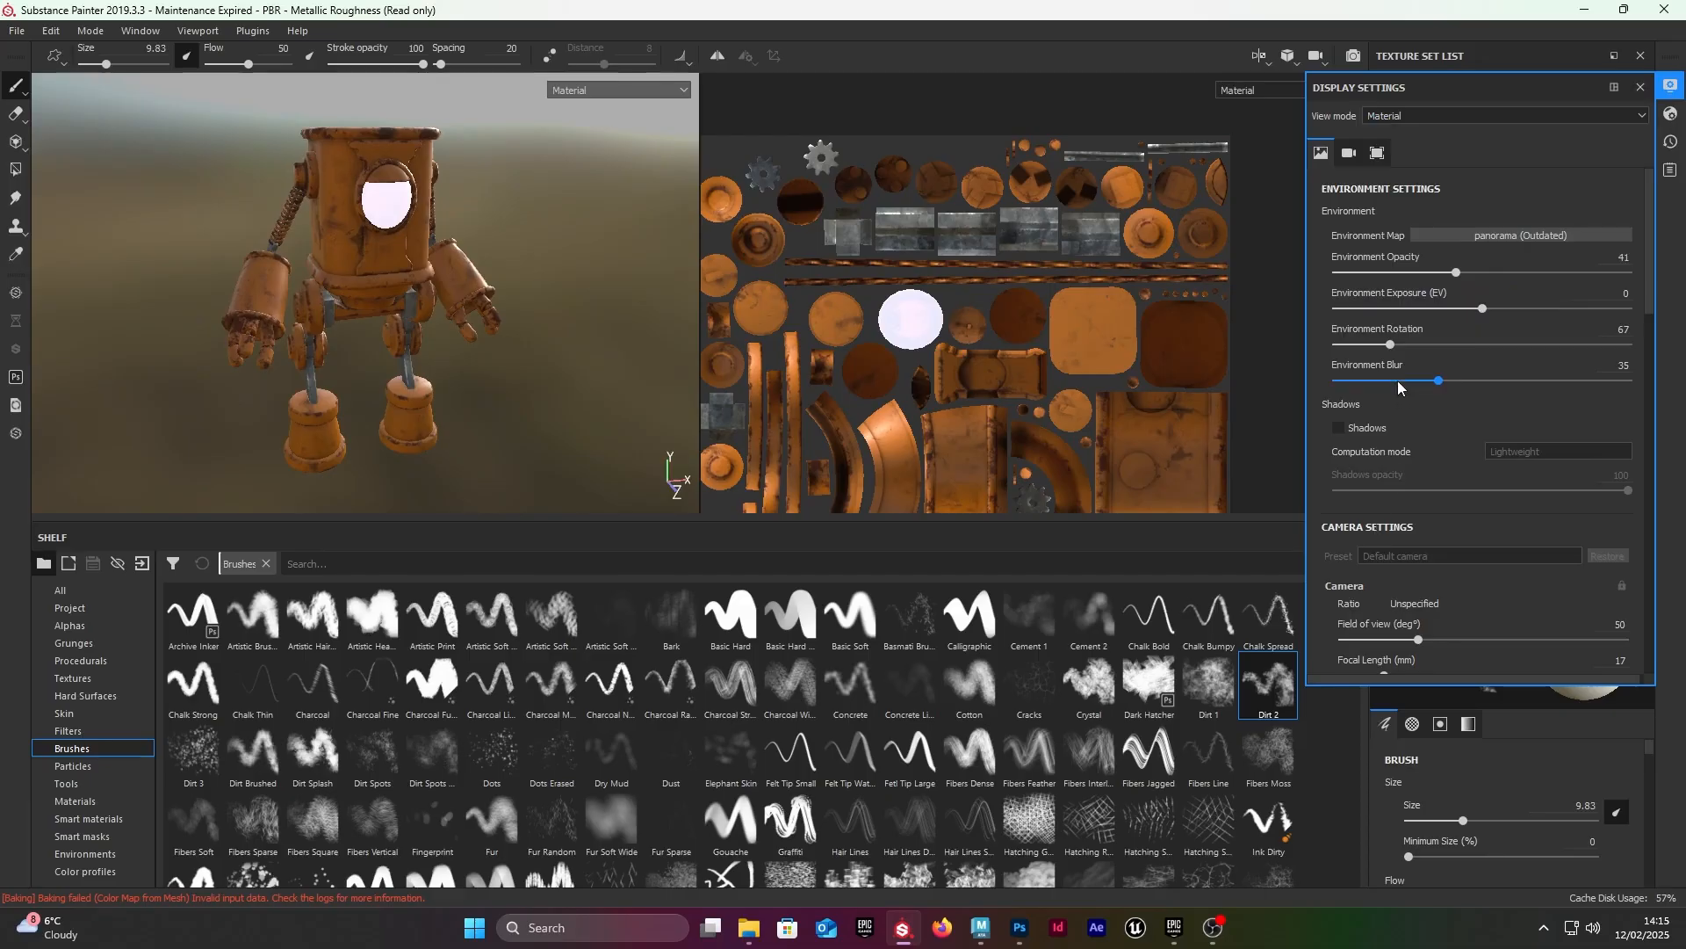
pyautogui.scroll(-1, 1483, 464)
pyautogui.scroll(-4, 1456, 449)
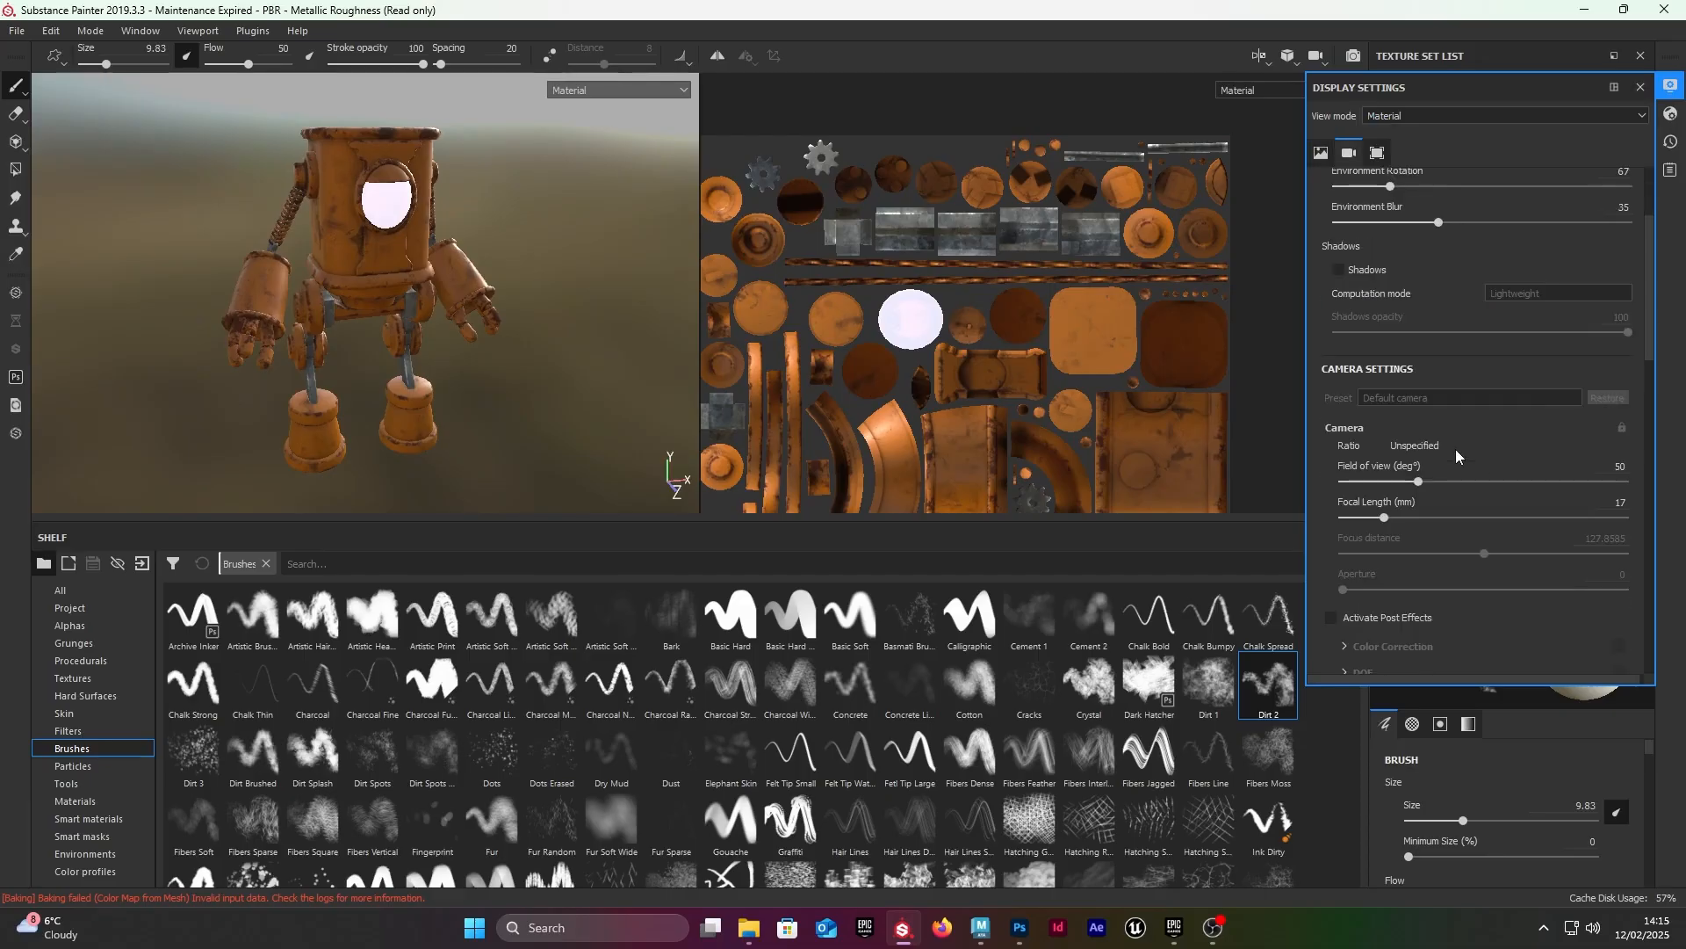
pyautogui.scroll(5, 1456, 457)
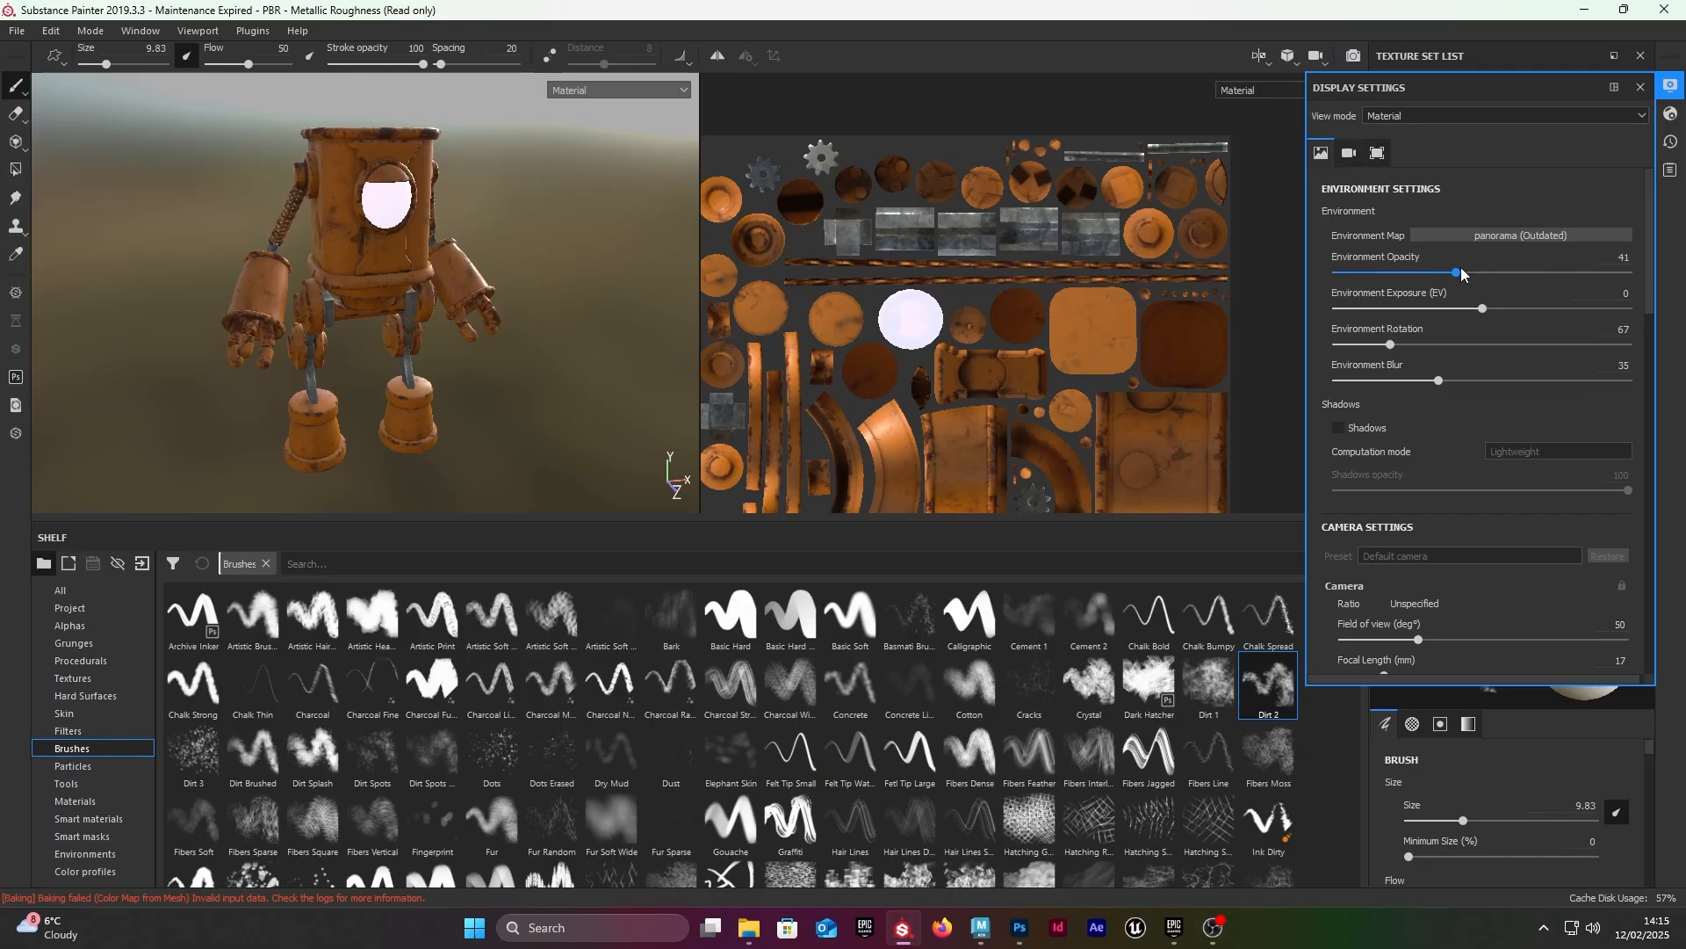
pyautogui.moveTo(1462, 272); pyautogui.dragTo(1333, 300)
pyautogui.keyDown('alt'); pyautogui.moveTo(603, 237); pyautogui.dragTo(676, 373); pyautogui.keyUp('alt')
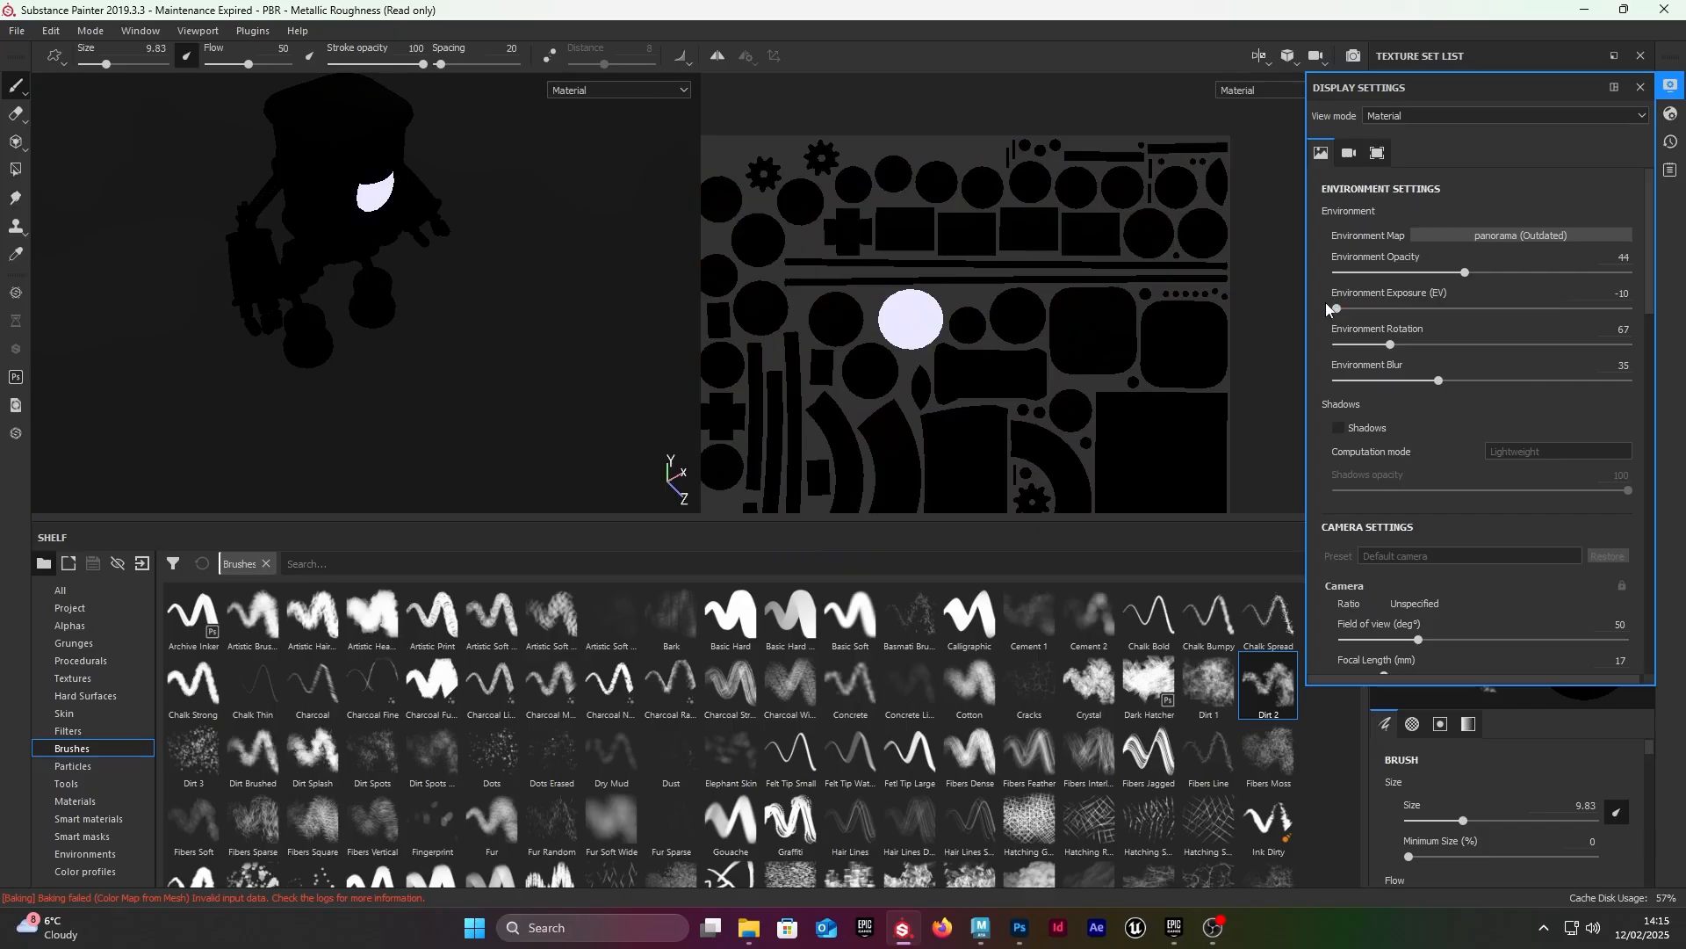
# Step: Brighten the scene by setting the Environment Exposure to 0.42
pyautogui.moveTo(1328, 308)
pyautogui.mouseDown()
pyautogui.moveTo(1458, 299)
pyautogui.moveTo(1360, 316)
pyautogui.mouseUp()
pyautogui.moveTo(1047, 323); pyautogui.dragTo(1039, 322)
pyautogui.keyDown('alt'); pyautogui.moveTo(389, 213); pyautogui.dragTo(391, 215); pyautogui.keyUp('alt')
pyautogui.moveTo(1338, 308); pyautogui.dragTo(1488, 308)
pyautogui.keyDown('alt'); pyautogui.moveTo(570, 223); pyautogui.dragTo(560, 307); pyautogui.keyUp('alt')
pyautogui.scroll(4, 559, 307)
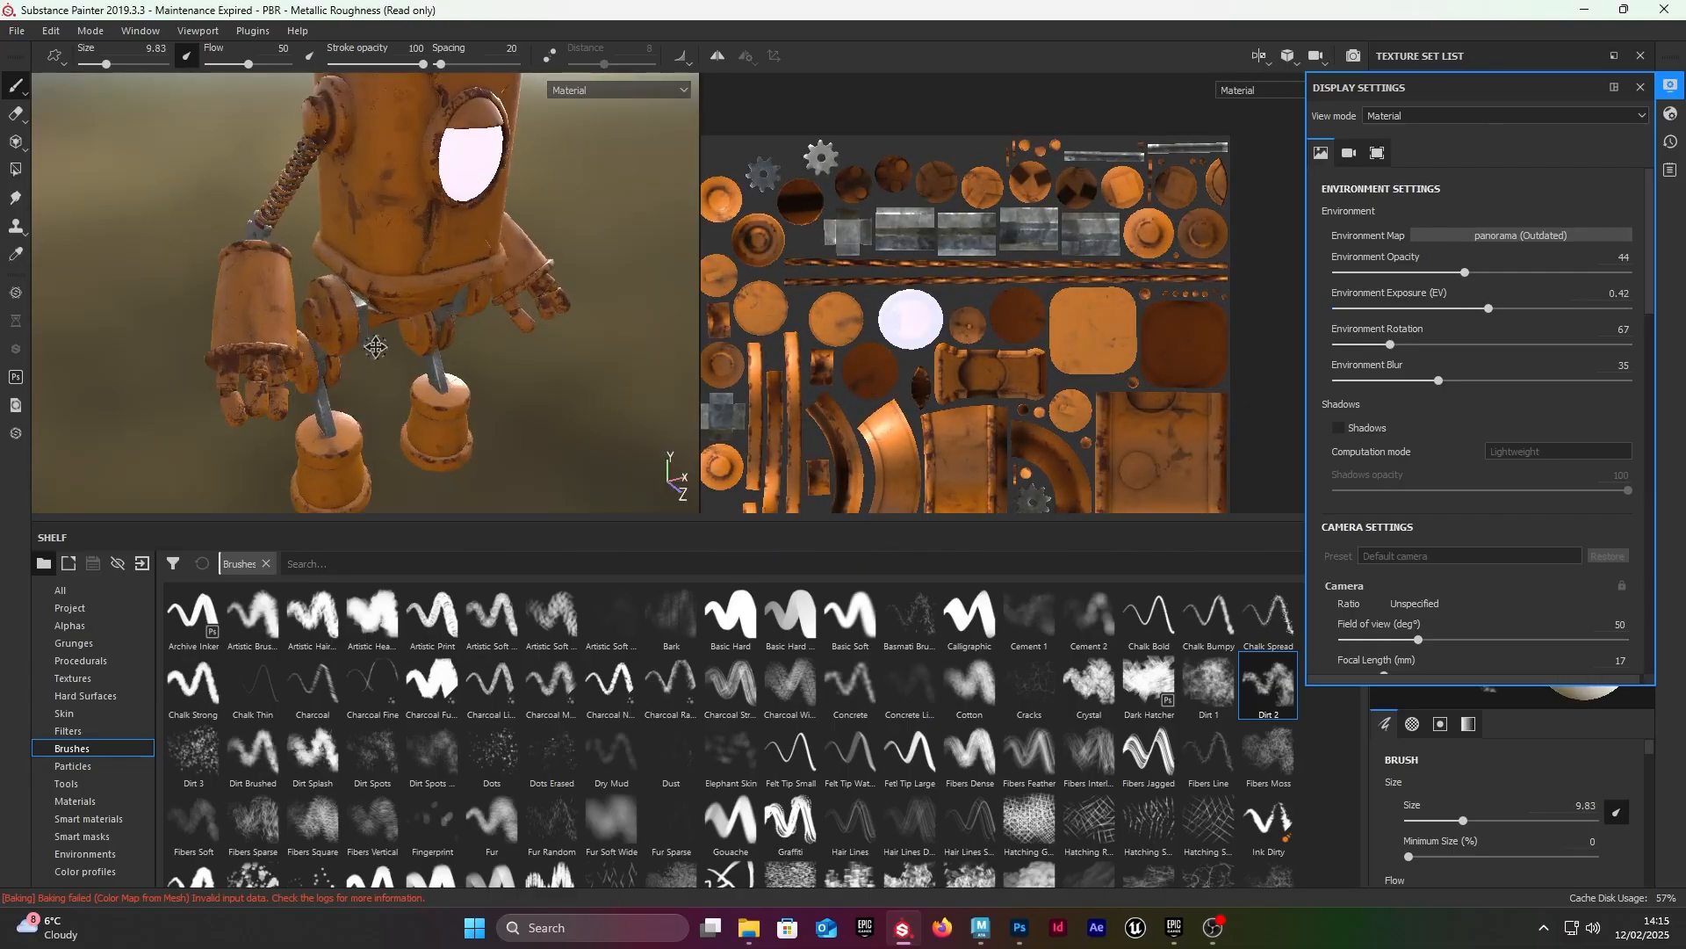
# Step: Rotate the environment lighting to 347 and examine the robot's arms, legs and feet
pyautogui.keyDown('alt'); pyautogui.moveTo(376, 346); pyautogui.dragTo(421, 298); pyautogui.keyUp('alt')
pyautogui.keyDown('shift'); pyautogui.moveTo(309, 256); pyautogui.dragTo(694, 260, button='right'); pyautogui.keyUp('shift')
pyautogui.keyDown('alt'); pyautogui.moveTo(545, 307); pyautogui.dragTo(537, 230); pyautogui.keyUp('alt')
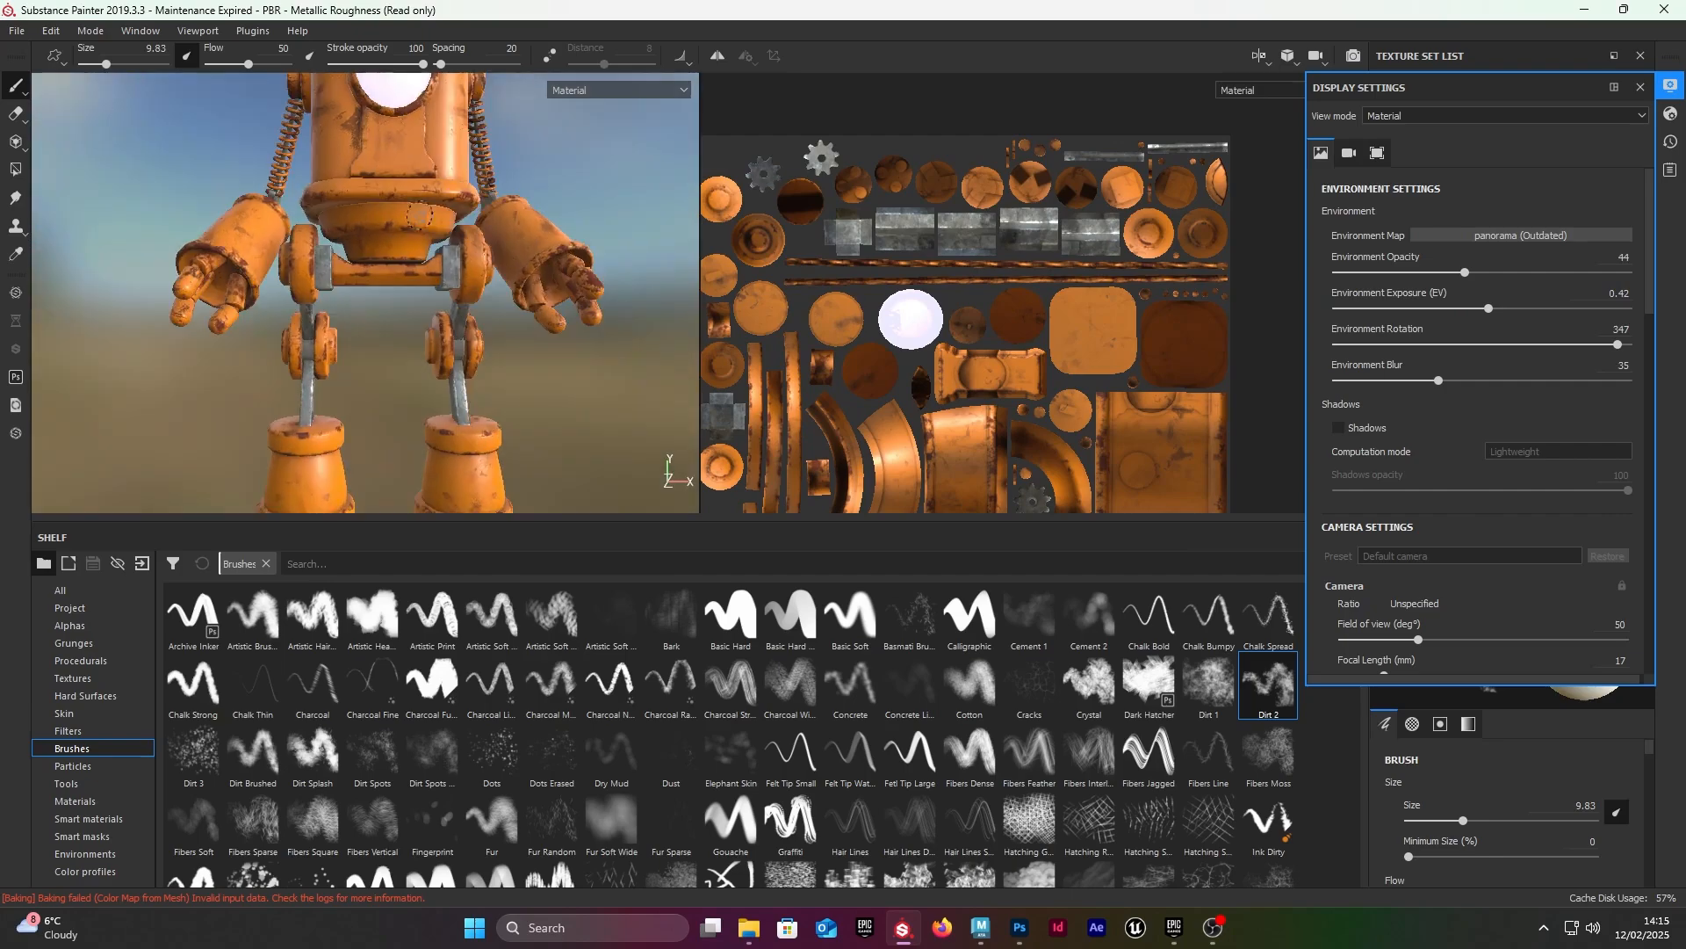
pyautogui.keyDown('alt'); pyautogui.moveTo(527, 342); pyautogui.dragTo(514, 215, button='middle'); pyautogui.keyUp('alt')
pyautogui.keyDown('alt'); pyautogui.moveTo(514, 237); pyautogui.dragTo(537, 299); pyautogui.keyUp('alt')
pyautogui.keyDown('alt'); pyautogui.moveTo(571, 299); pyautogui.dragTo(689, 337, button='right'); pyautogui.keyUp('alt')
pyautogui.keyDown('alt'); pyautogui.moveTo(411, 417); pyautogui.dragTo(369, 333, button='middle'); pyautogui.keyUp('alt')
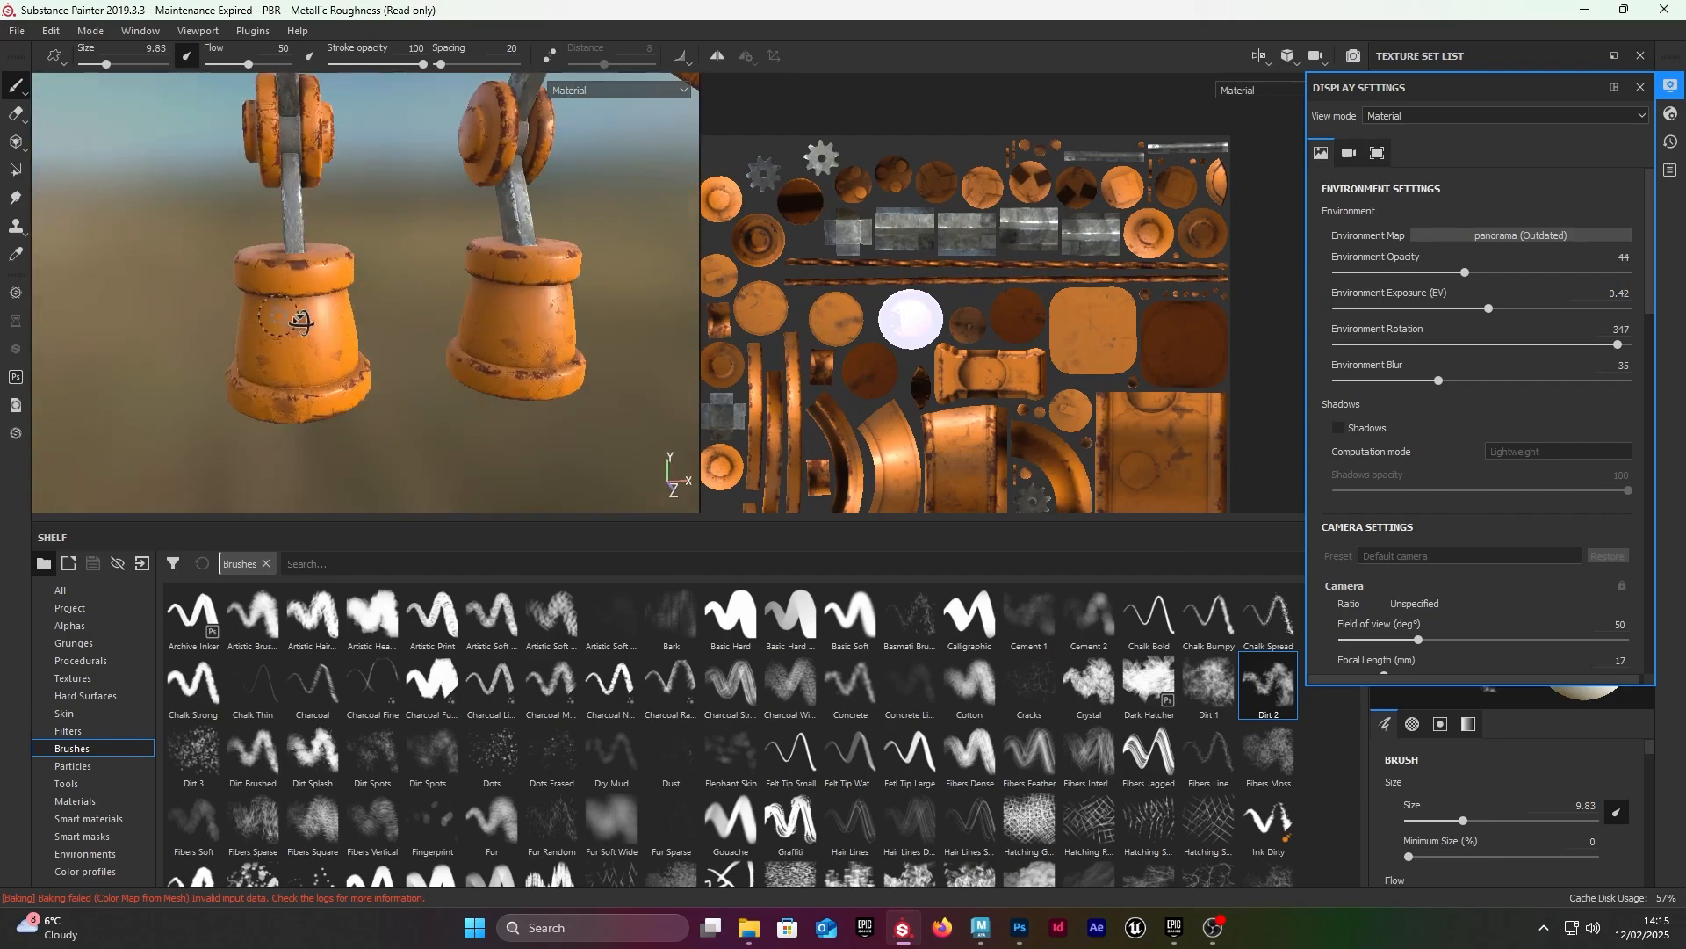
# Step: Rotate the environment lighting to 313 and inspect the feet and hands from the side
pyautogui.keyDown('alt'); pyautogui.moveTo(302, 323); pyautogui.dragTo(399, 346); pyautogui.keyUp('alt')
pyautogui.keyDown('alt'); pyautogui.moveTo(399, 346); pyautogui.dragTo(427, 383, button='middle'); pyautogui.keyUp('alt')
pyautogui.keyDown('alt'); pyautogui.moveTo(396, 351); pyautogui.dragTo(429, 296, button='right'); pyautogui.keyUp('alt')
pyautogui.keyDown('alt'); pyautogui.moveTo(429, 296); pyautogui.dragTo(415, 210, button='middle'); pyautogui.keyUp('alt')
pyautogui.keyDown('alt'); pyautogui.moveTo(527, 233); pyautogui.dragTo(395, 189, button='right'); pyautogui.keyUp('alt')
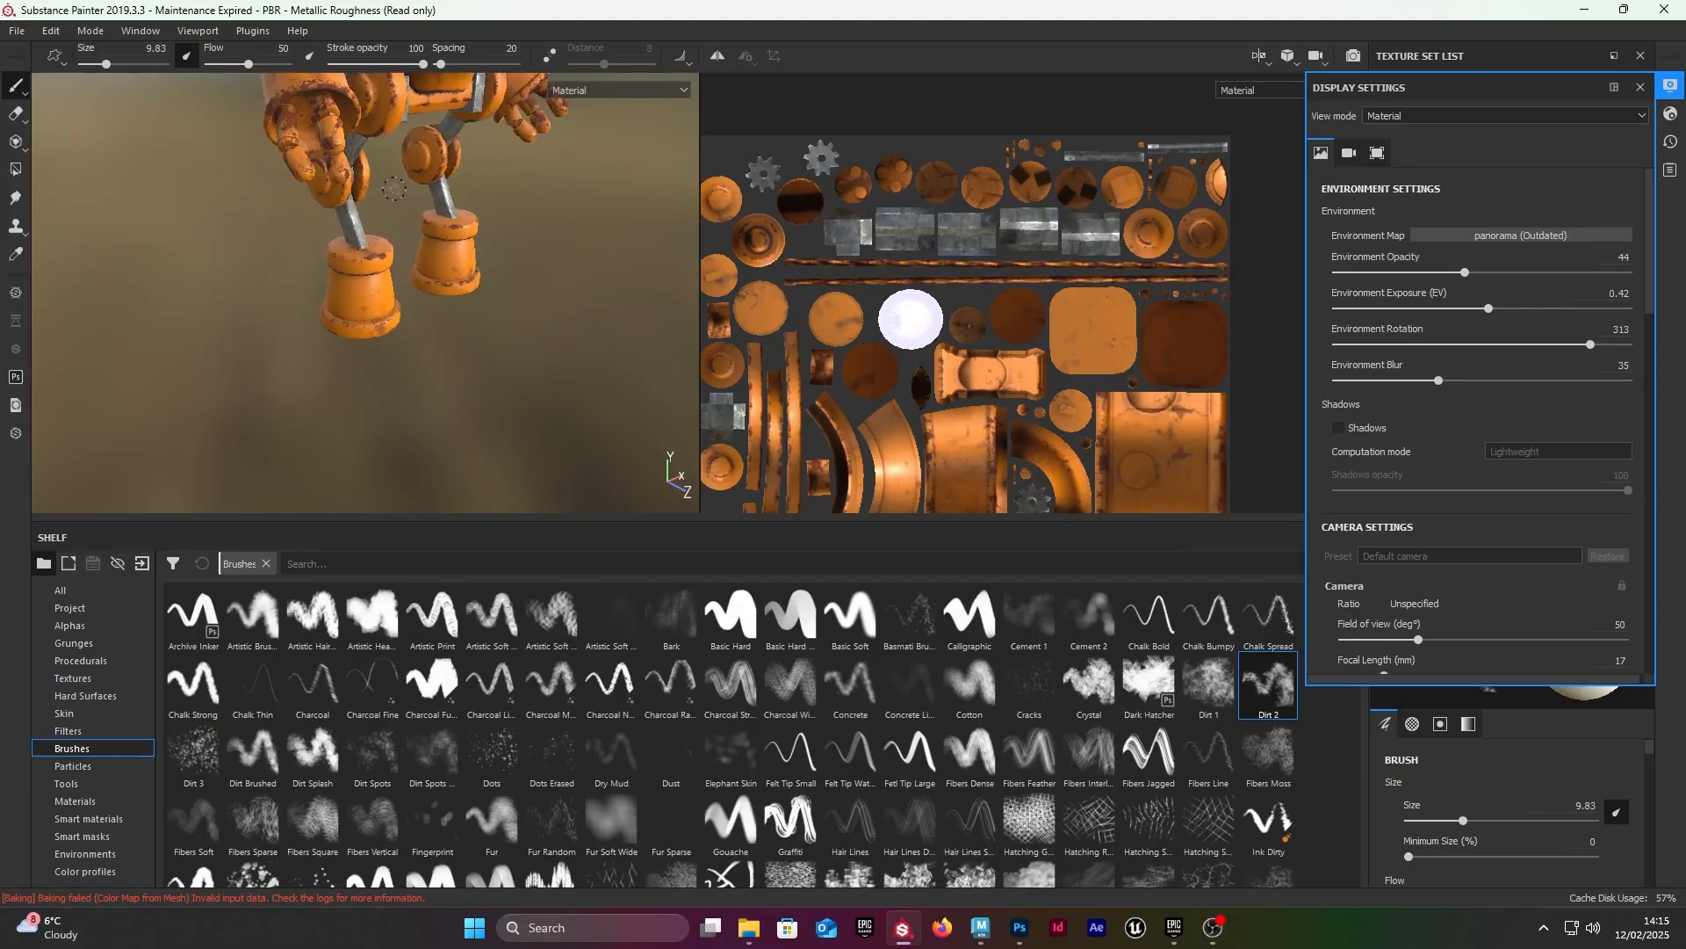
# Step: Rotate the environment lighting to 83 and examine the robot from the front
pyautogui.keyDown('alt'); pyautogui.moveTo(394, 189); pyautogui.dragTo(374, 290, button='middle'); pyautogui.keyUp('alt')
pyautogui.keyDown('alt'); pyautogui.moveTo(373, 290); pyautogui.dragTo(330, 303); pyautogui.keyUp('alt')
pyautogui.keyDown('alt'); pyautogui.moveTo(329, 303); pyautogui.dragTo(334, 457, button='middle'); pyautogui.keyUp('alt')
pyautogui.keyDown('alt'); pyautogui.moveTo(334, 457); pyautogui.dragTo(255, 342); pyautogui.keyUp('alt')
pyautogui.keyDown('shift'); pyautogui.moveTo(242, 339); pyautogui.dragTo(416, 337, button='right'); pyautogui.keyUp('shift')
pyautogui.keyDown('alt'); pyautogui.moveTo(415, 337); pyautogui.dragTo(464, 206, button='middle'); pyautogui.keyUp('alt')
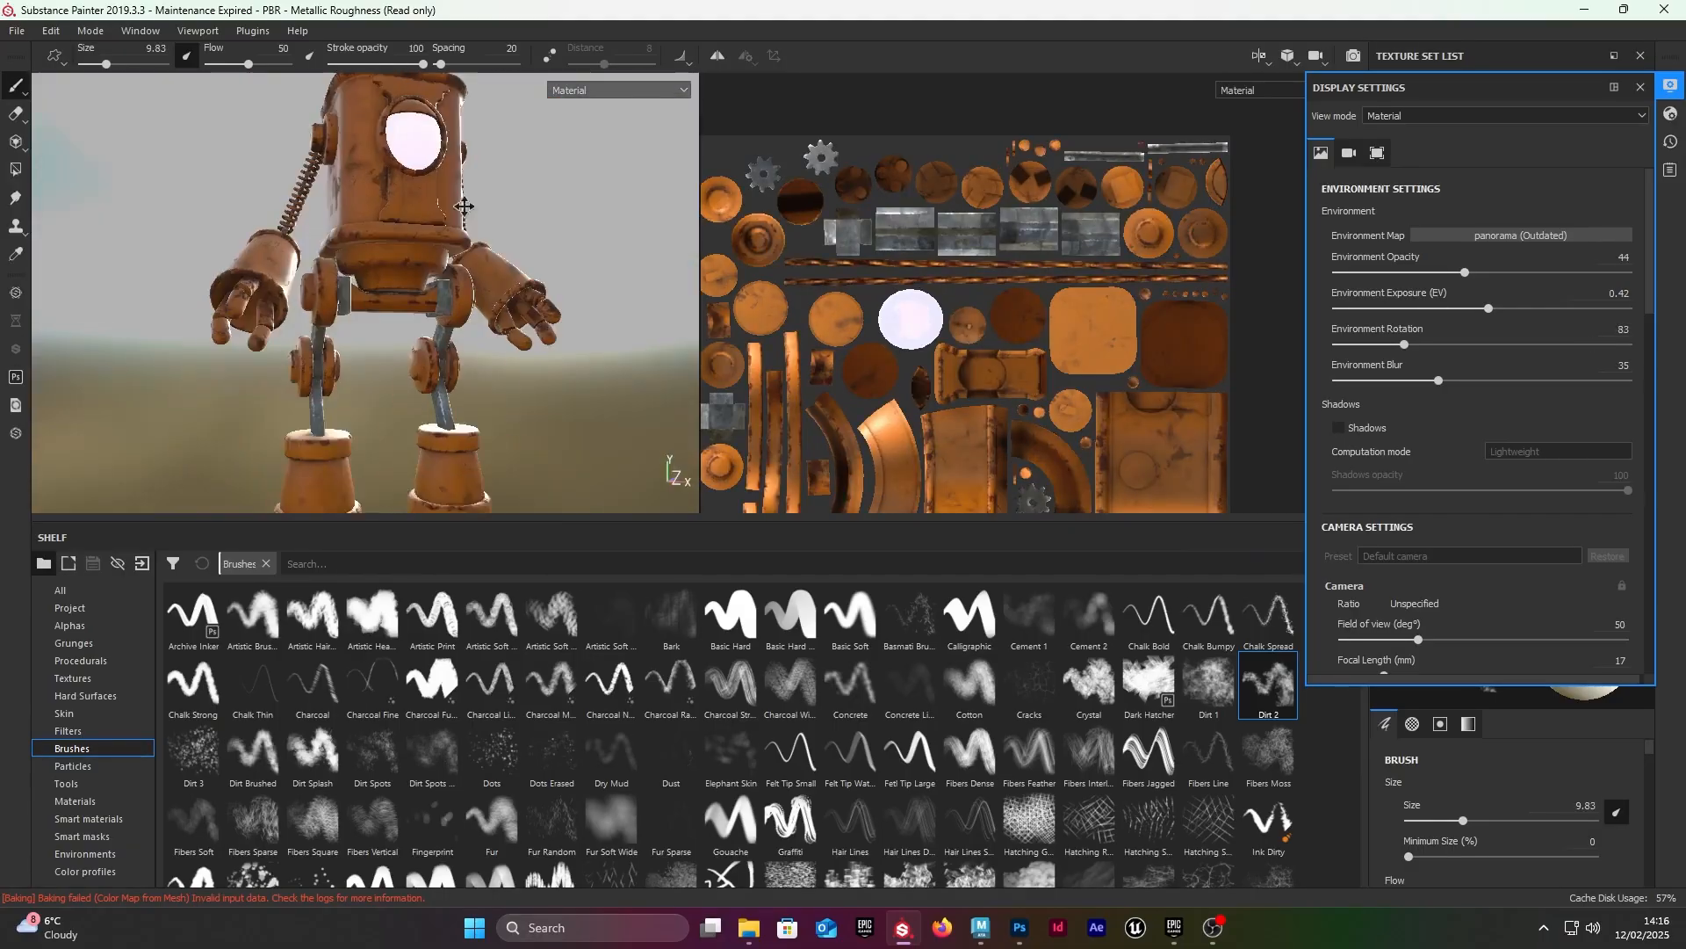
# Step: Set the environment rotation to 266 and check the worn paint on the hands, legs and feet
pyautogui.keyDown('alt'); pyautogui.moveTo(464, 206); pyautogui.dragTo(615, 321); pyautogui.keyUp('alt')
pyautogui.keyDown('shift'); pyautogui.moveTo(615, 321); pyautogui.dragTo(501, 334, button='right'); pyautogui.keyUp('shift')
pyautogui.keyDown('alt'); pyautogui.moveTo(501, 334); pyautogui.dragTo(808, 398, button='right'); pyautogui.keyUp('alt')
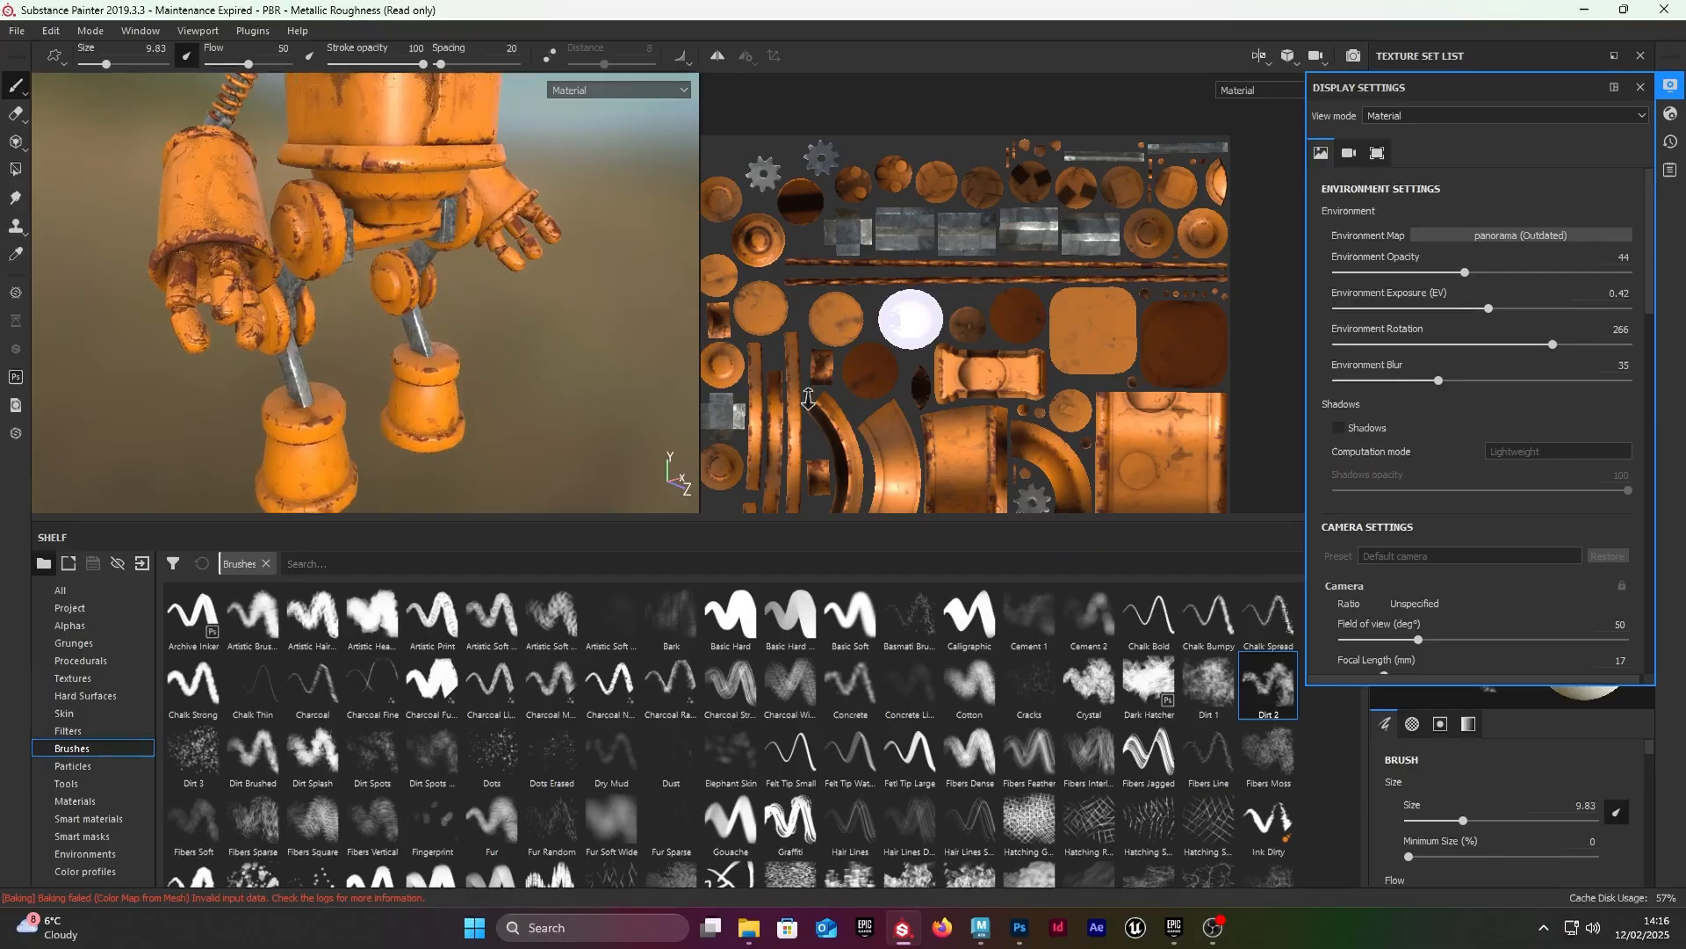
pyautogui.keyDown('alt'); pyautogui.moveTo(808, 398); pyautogui.dragTo(813, 301, button='middle'); pyautogui.keyUp('alt')
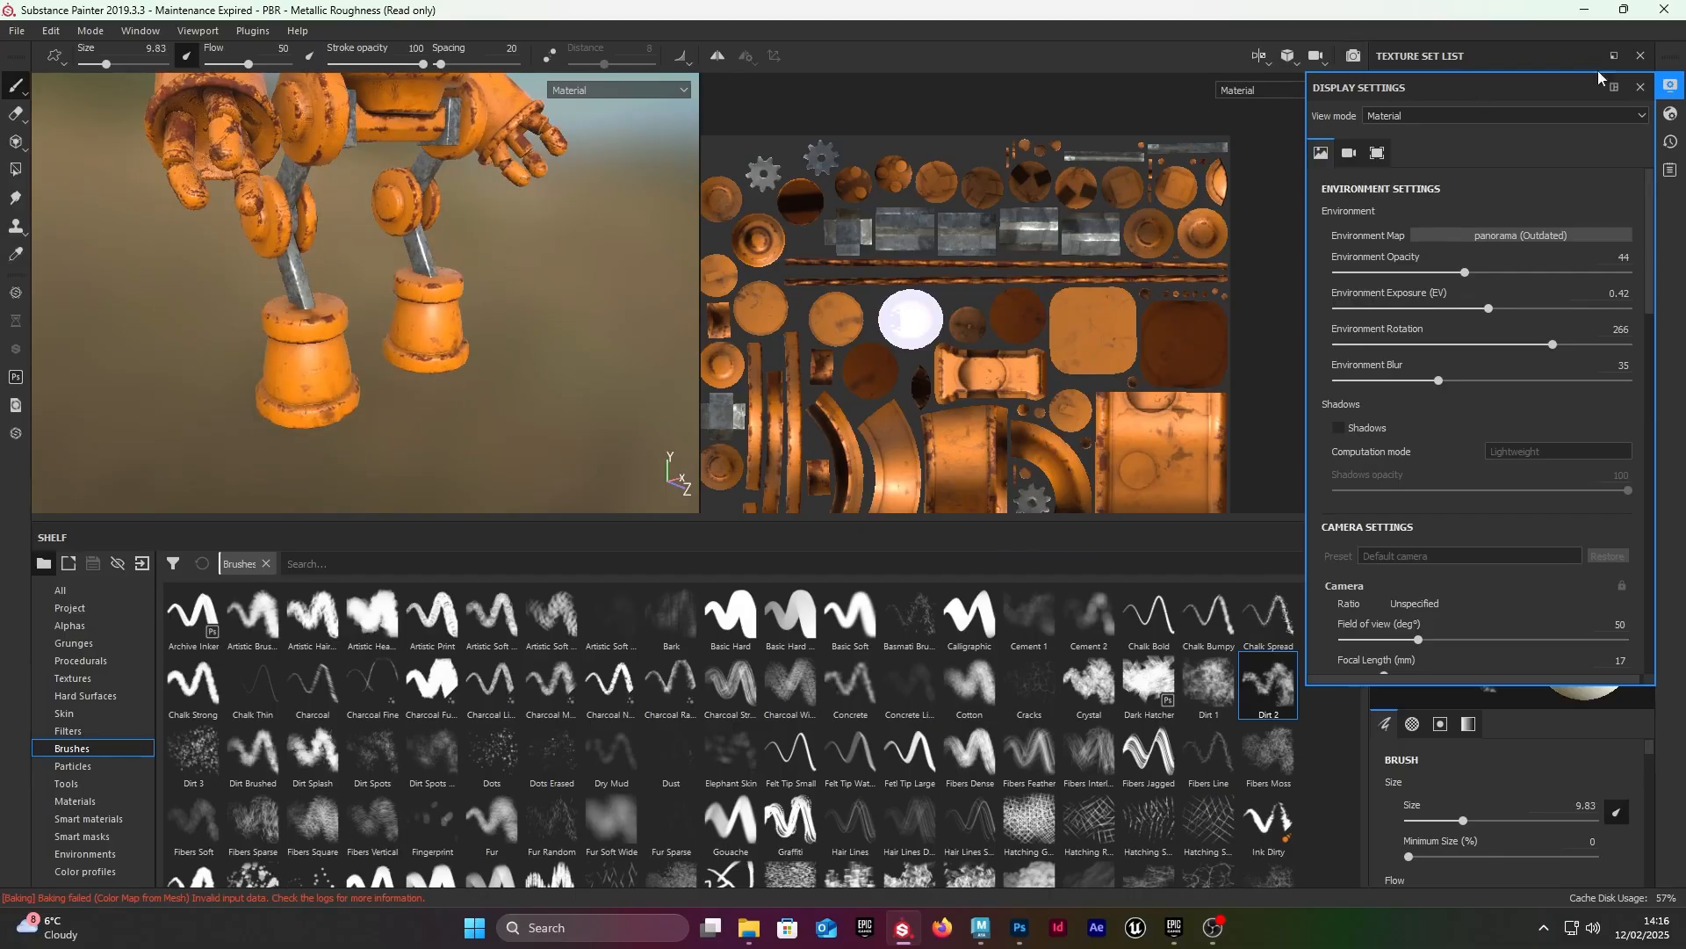
# Step: Browse the smart materials and add Dirt above the light layer in the layer stack
pyautogui.click(1641, 87)
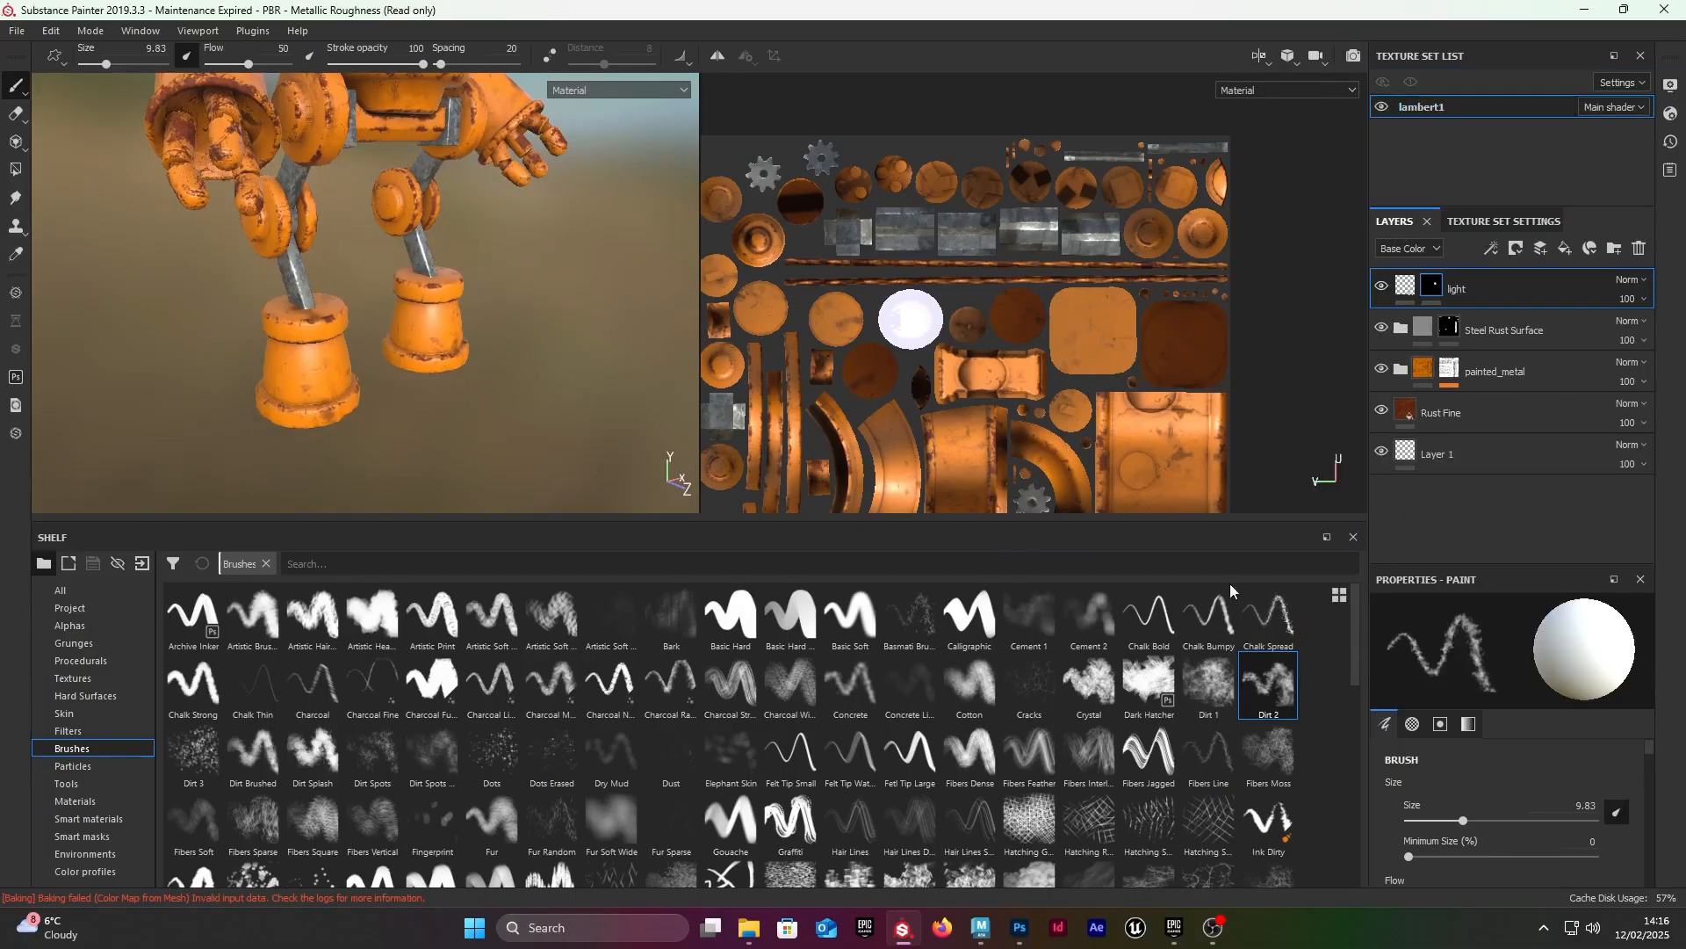
pyautogui.click(110, 818)
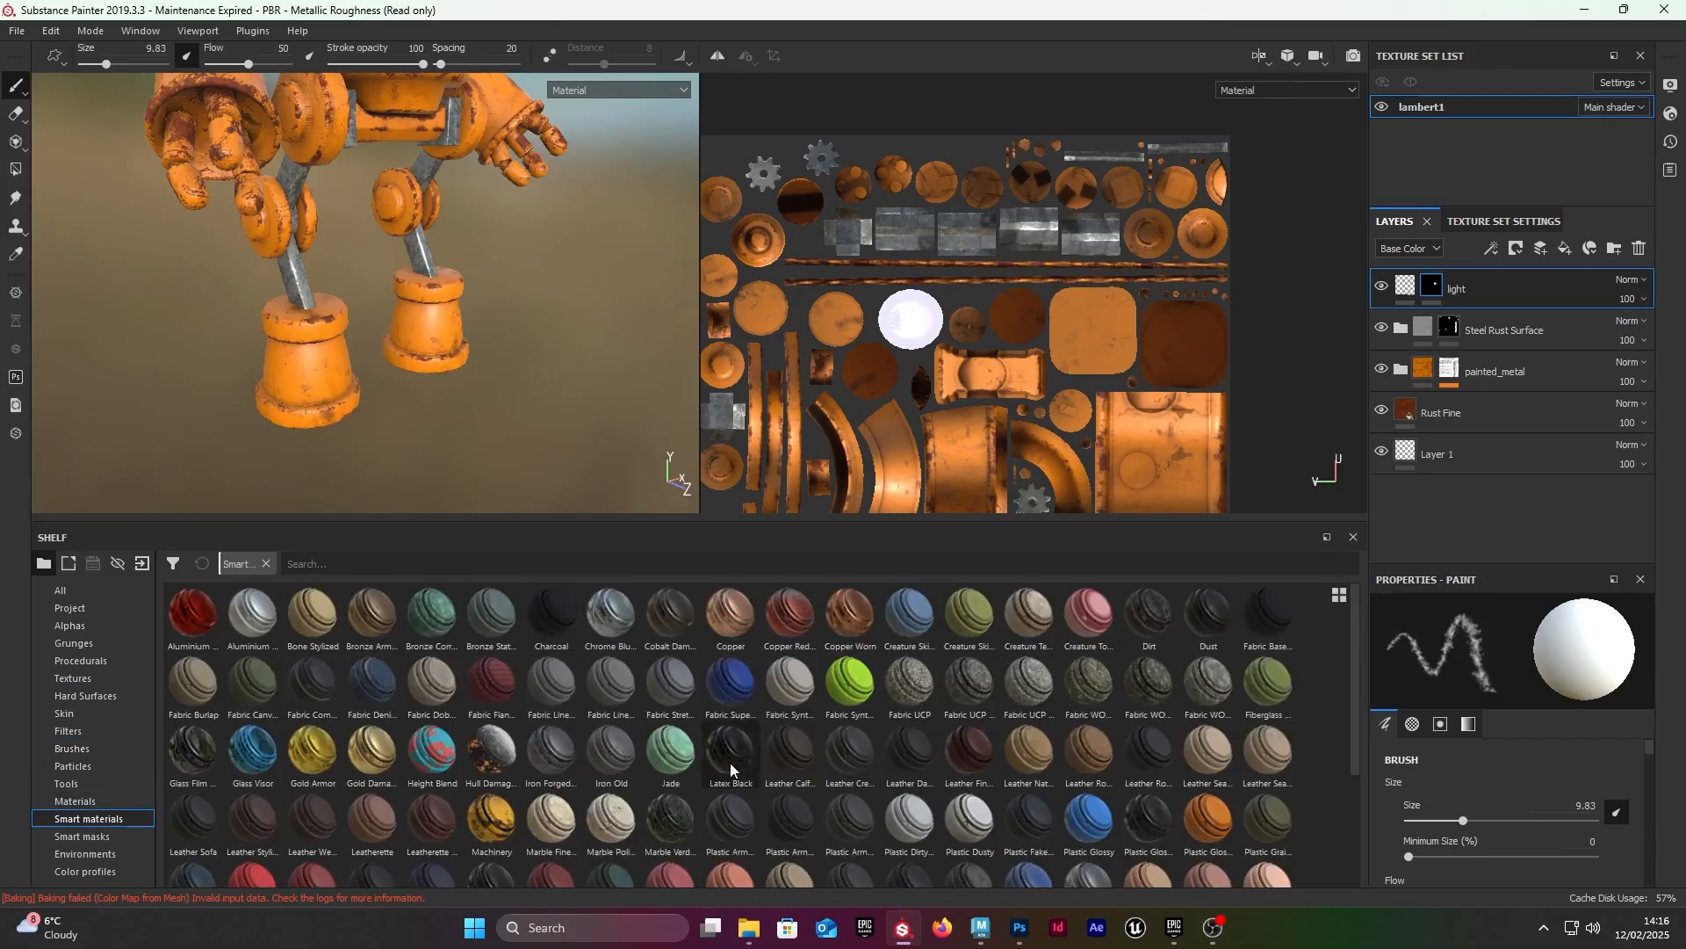
pyautogui.scroll(-3, 730, 762)
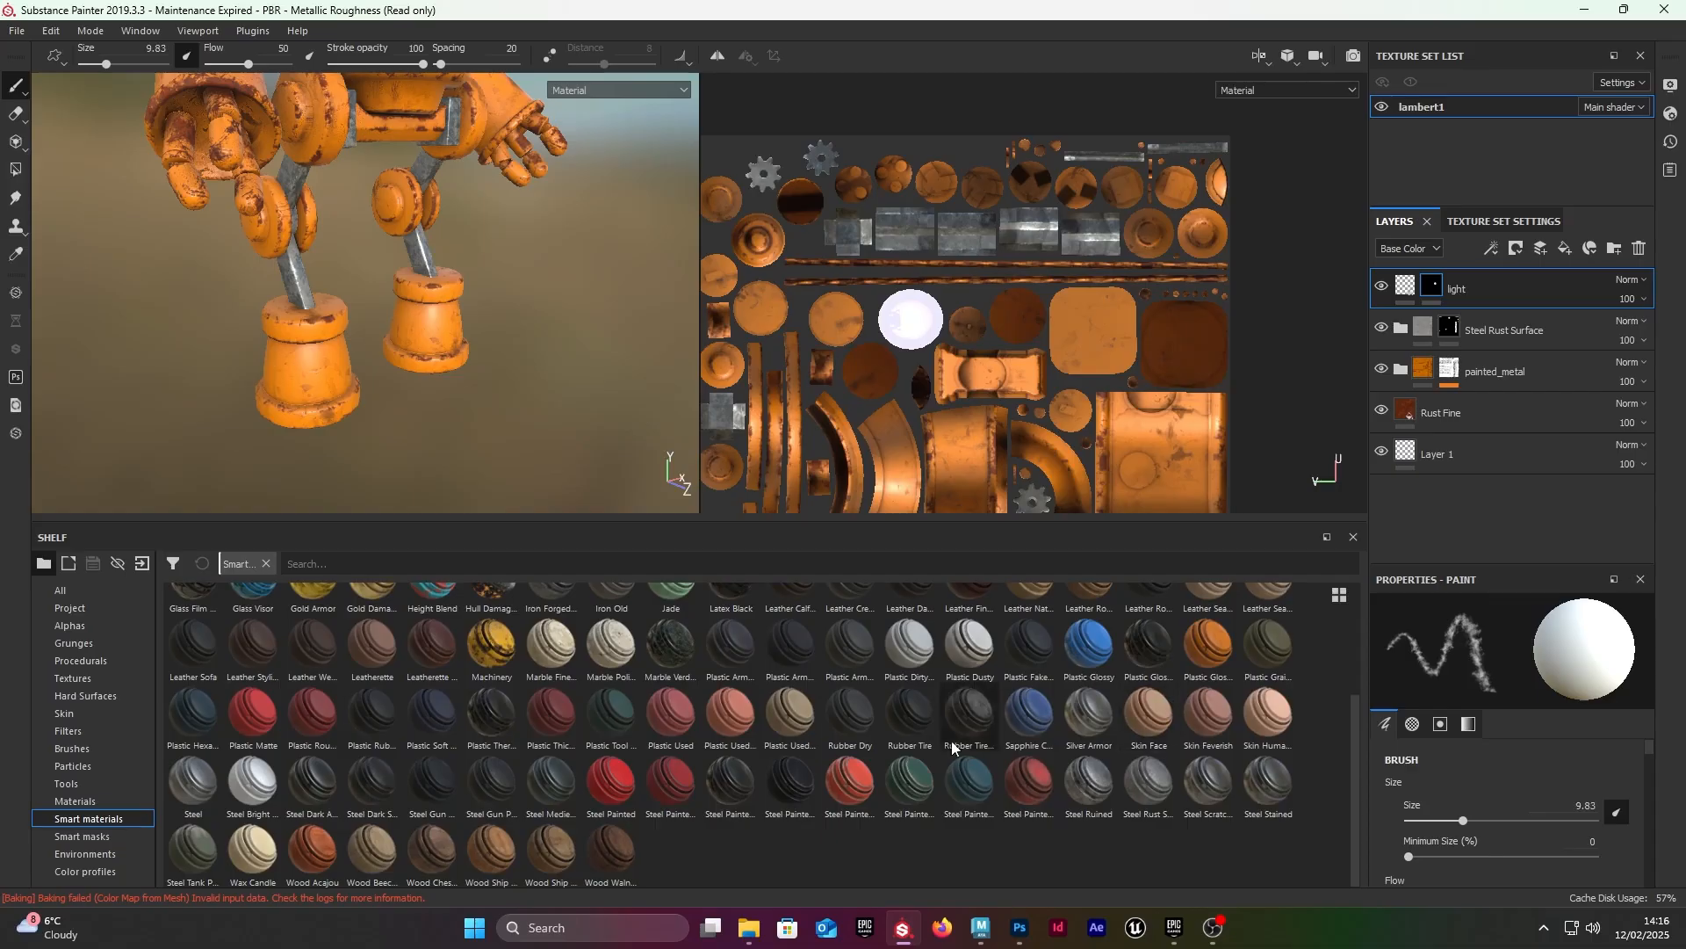
pyautogui.scroll(3, 819, 724)
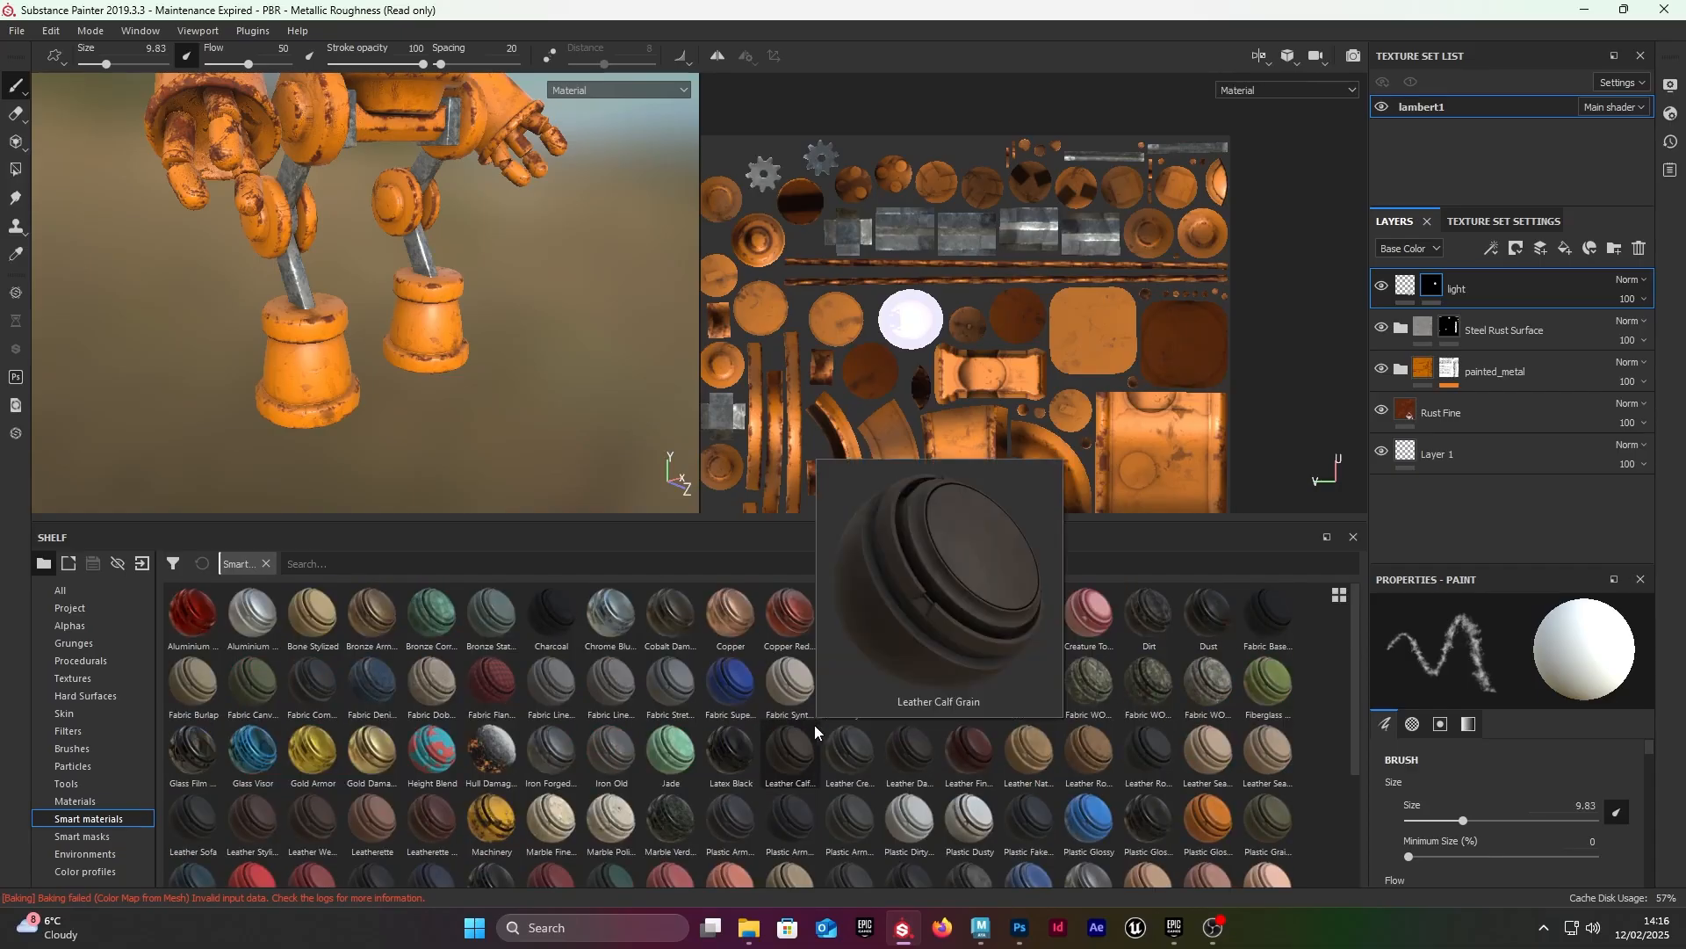
pyautogui.moveTo(233, 755)
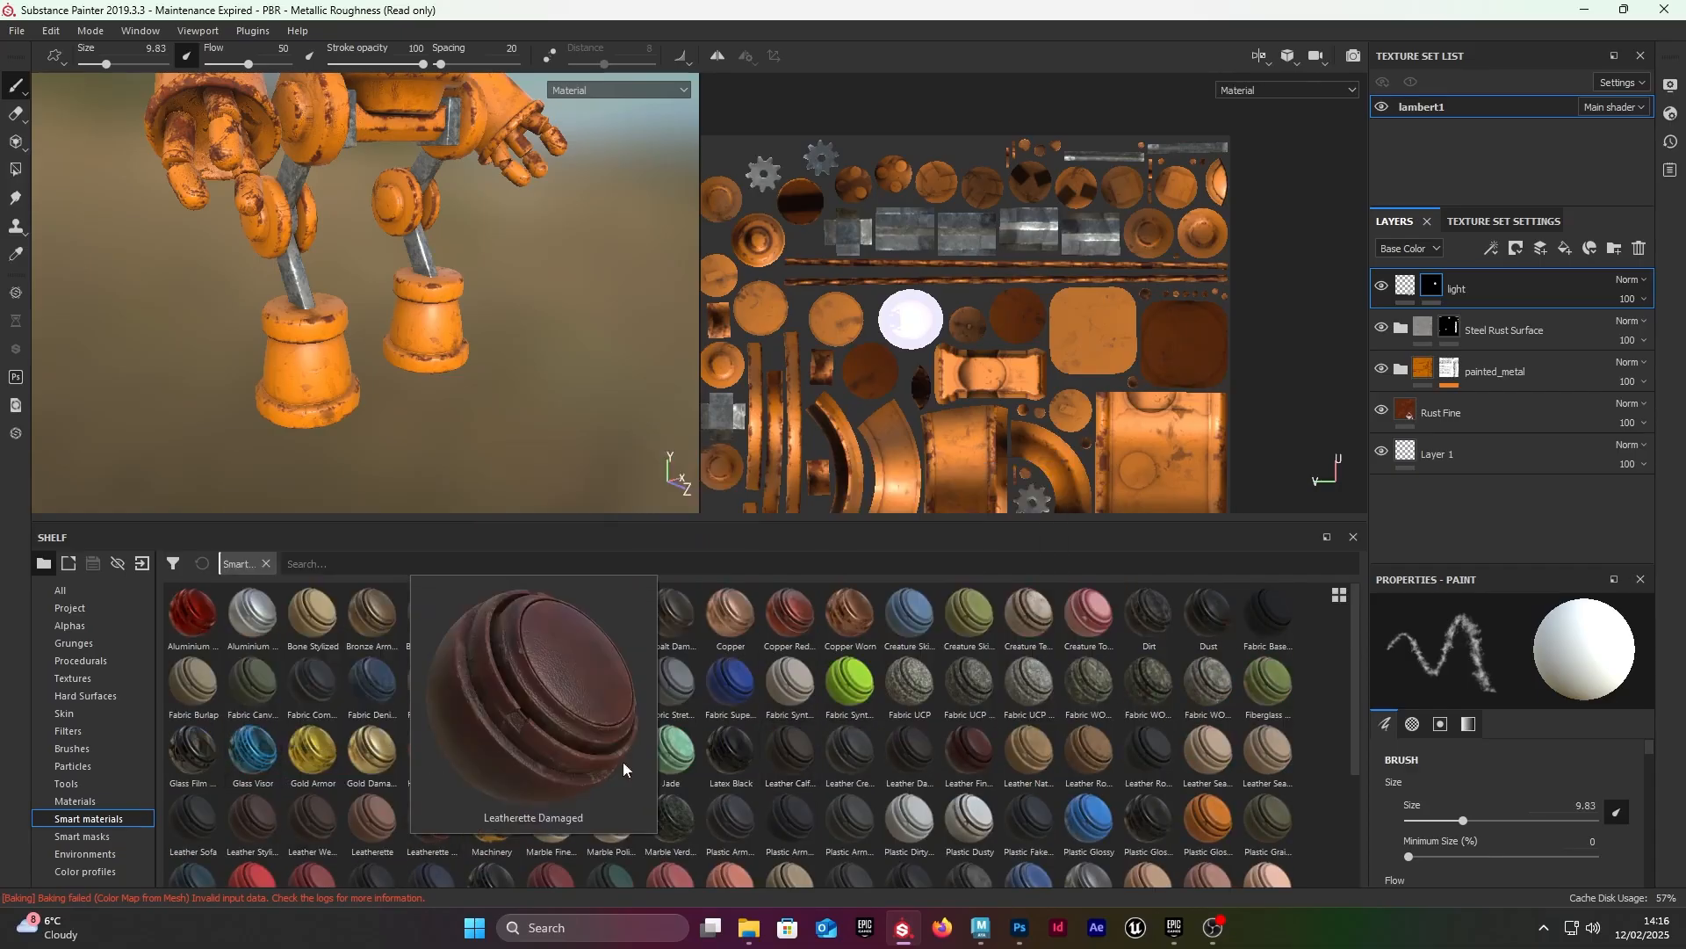
pyautogui.scroll(-3, 668, 703)
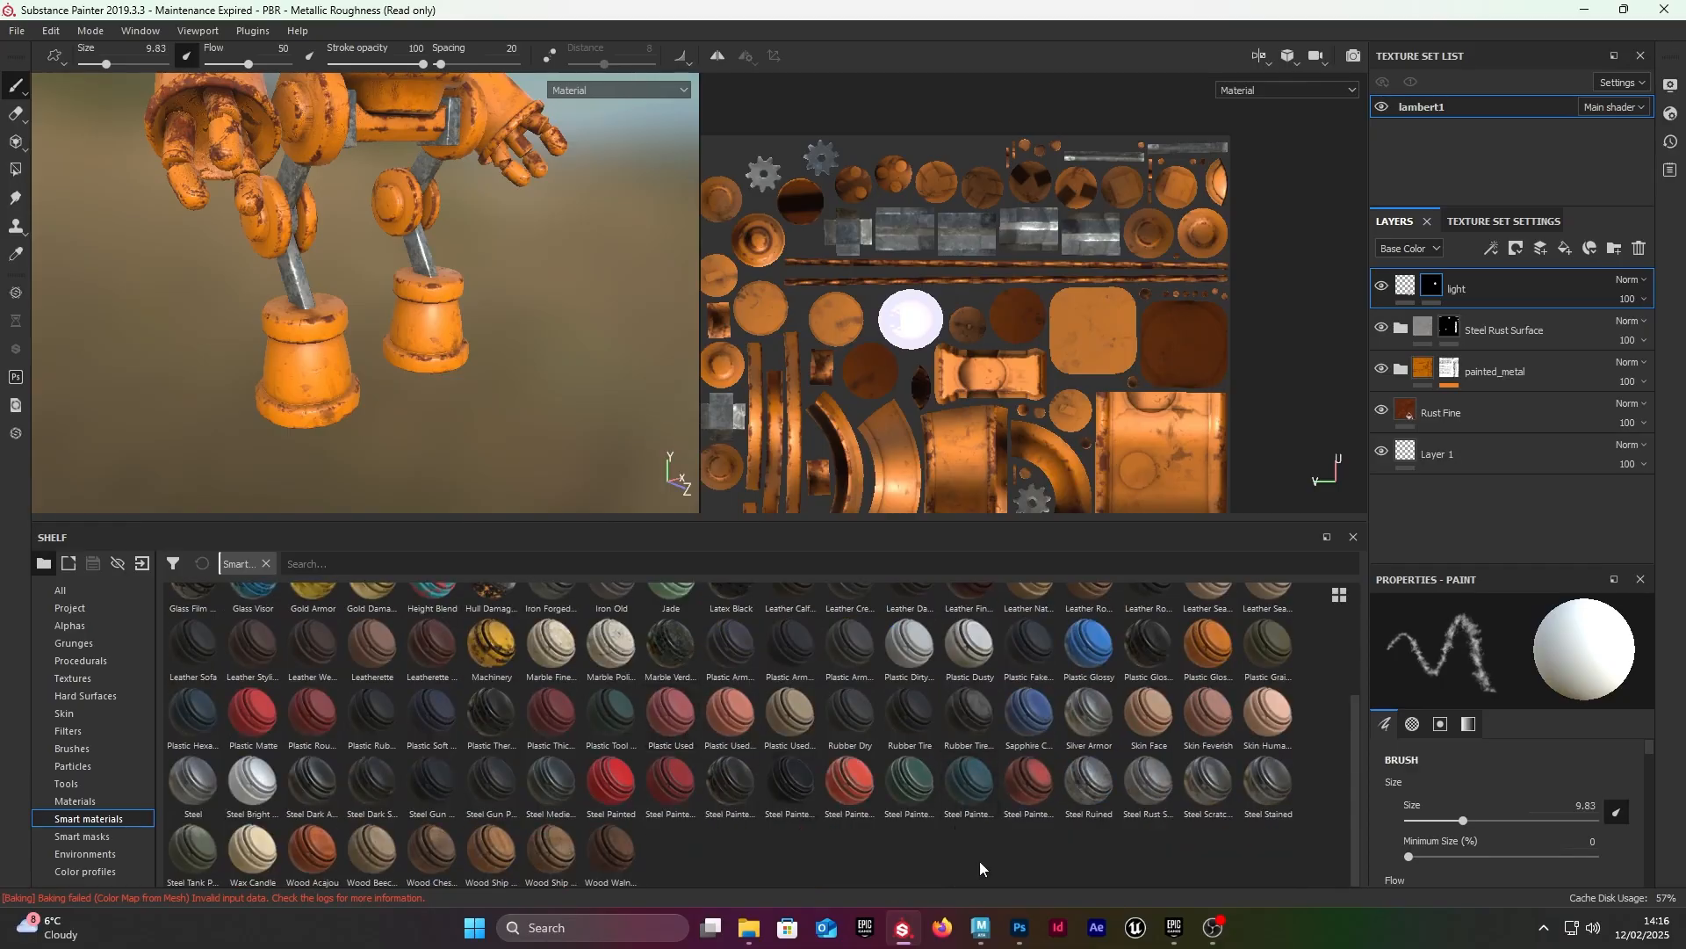
pyautogui.moveTo(813, 799)
pyautogui.moveTo(1352, 705); pyautogui.dragTo(1339, 585)
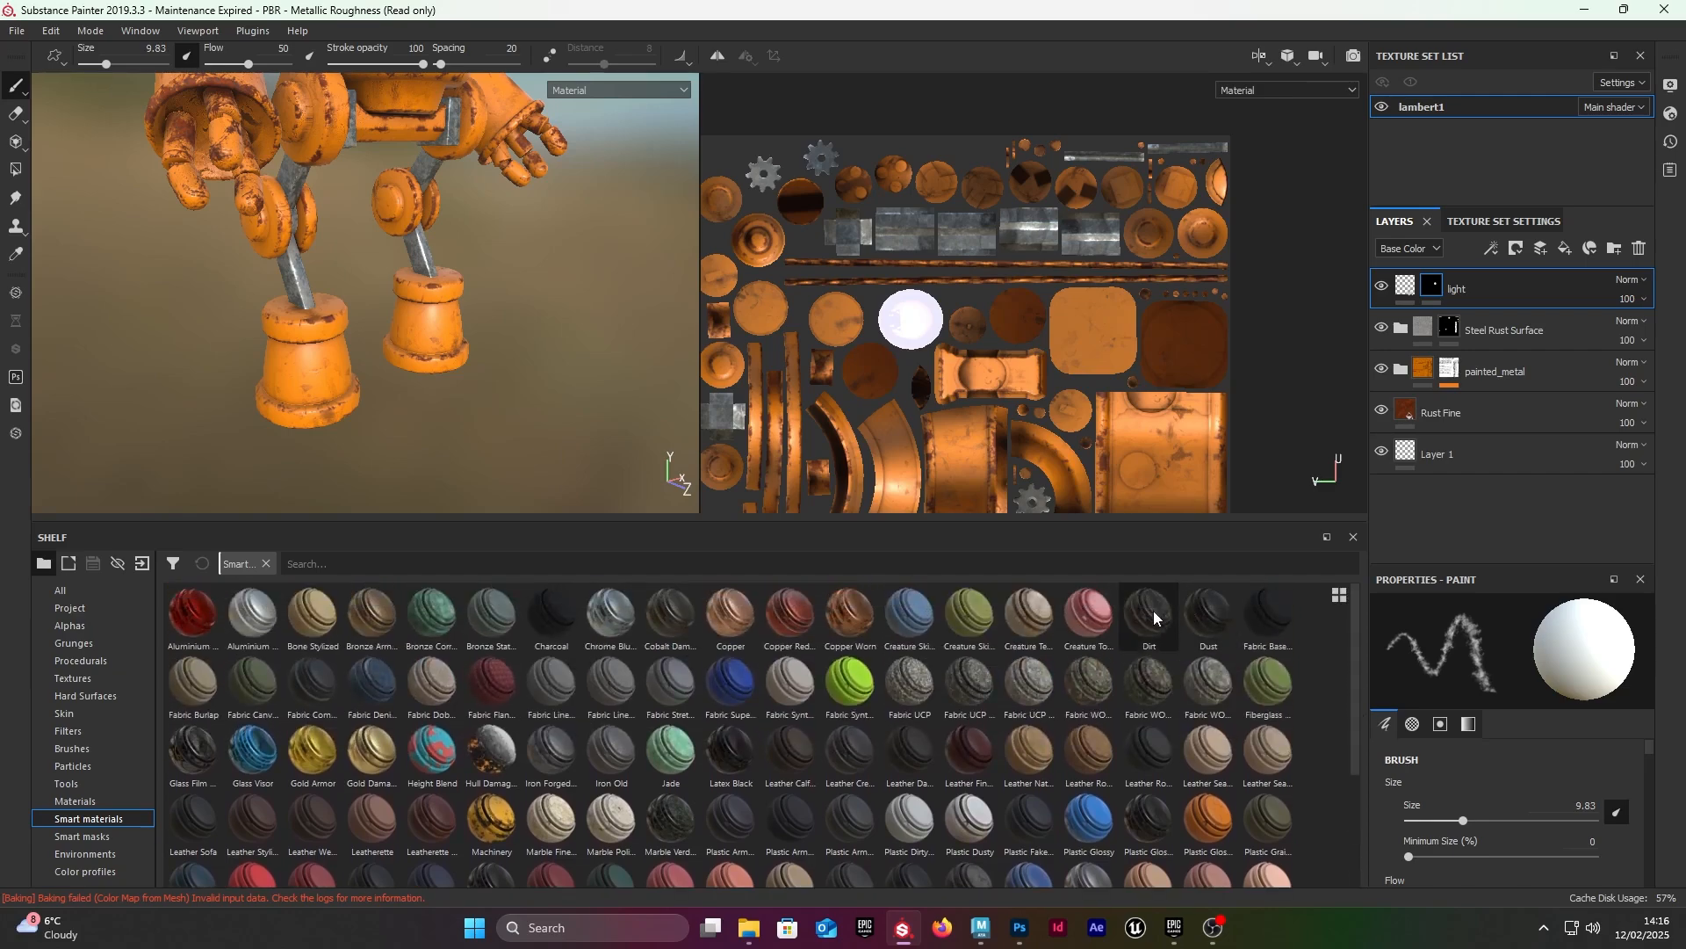
pyautogui.moveTo(1152, 614); pyautogui.dragTo(1505, 273)
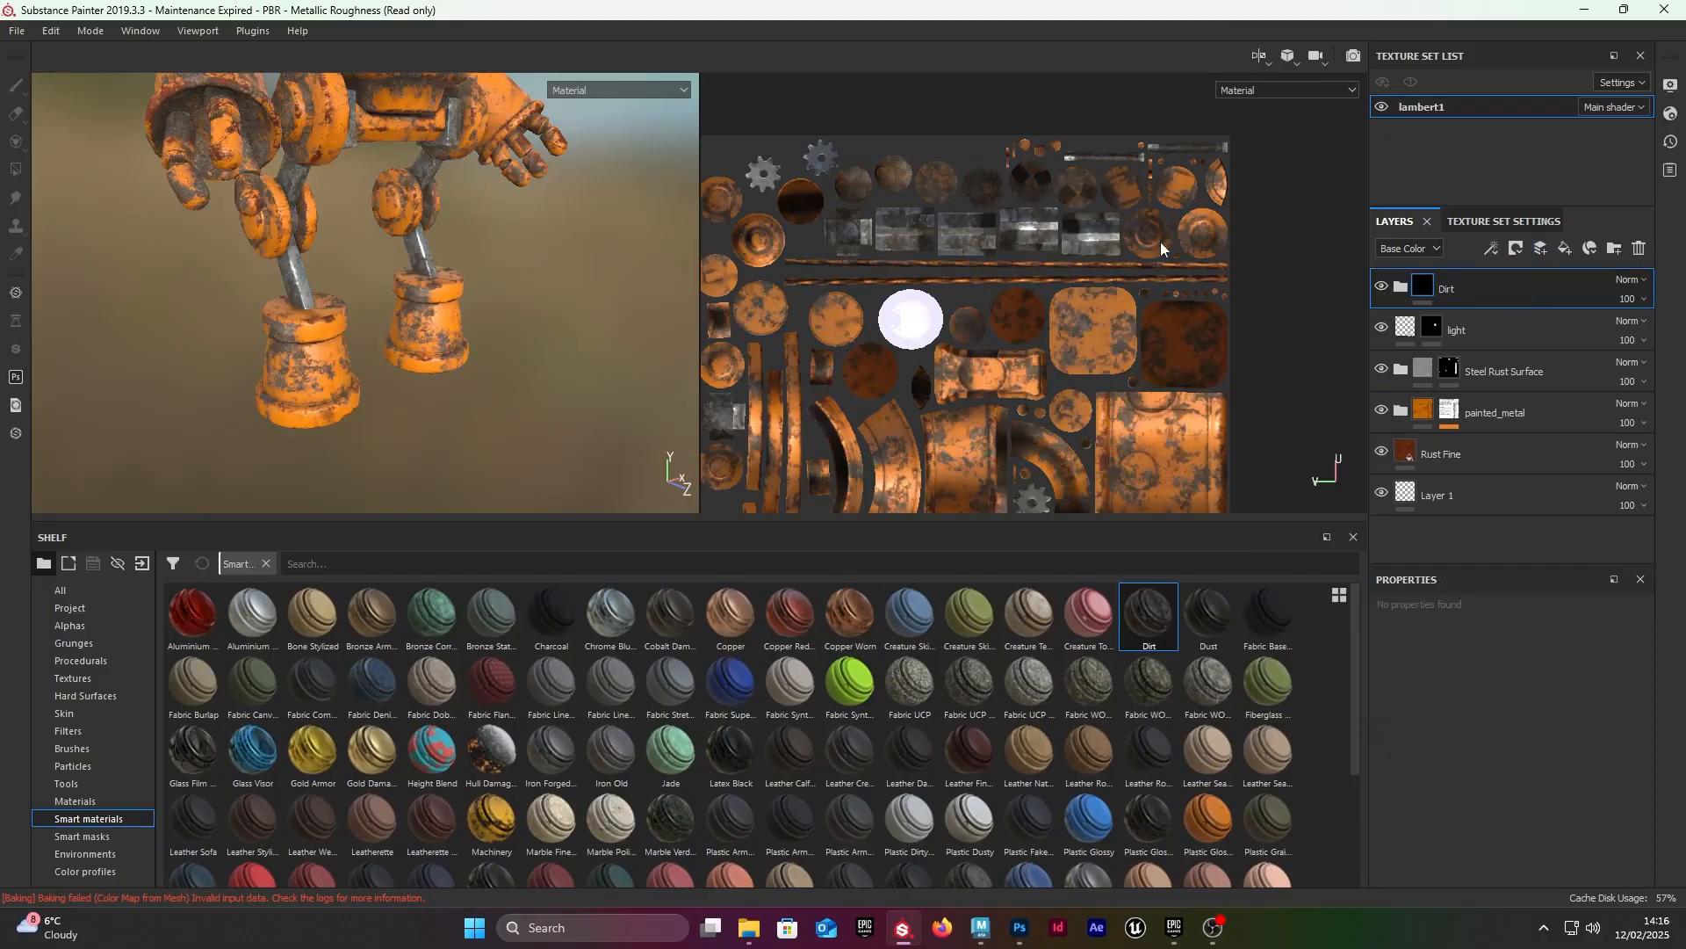
# Step: Check the dirt coverage on the robot's torso and add a black mask to the Dirt folder
pyautogui.keyDown('alt'); pyautogui.moveTo(267, 304); pyautogui.dragTo(328, 272, button='right'); pyautogui.keyUp('alt')
pyautogui.keyDown('alt'); pyautogui.moveTo(328, 272); pyautogui.dragTo(422, 421, button='middle'); pyautogui.keyUp('alt')
pyautogui.keyDown('alt'); pyautogui.moveTo(421, 421); pyautogui.dragTo(288, 280, button='right'); pyautogui.keyUp('alt')
pyautogui.keyDown('alt'); pyautogui.moveTo(288, 280); pyautogui.dragTo(289, 331, button='middle'); pyautogui.keyUp('alt')
pyautogui.keyDown('alt'); pyautogui.moveTo(289, 332); pyautogui.dragTo(224, 325); pyautogui.keyUp('alt')
pyautogui.keyDown('alt'); pyautogui.moveTo(224, 325); pyautogui.dragTo(439, 166, button='right'); pyautogui.keyUp('alt')
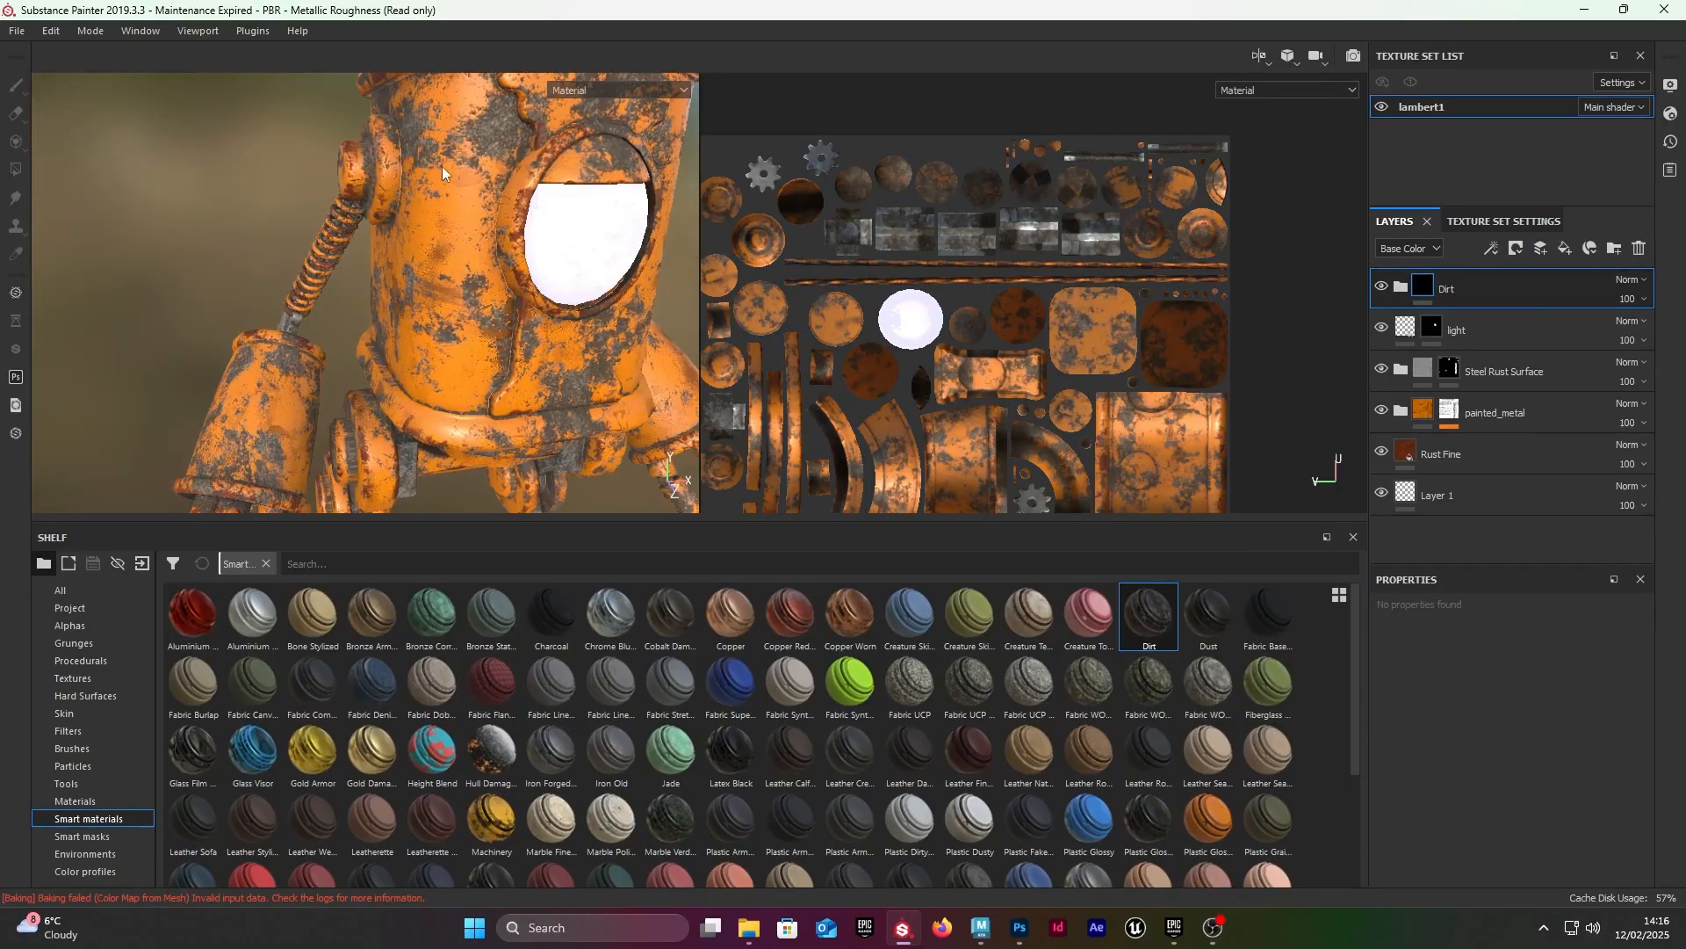
pyautogui.rightClick(1428, 290)
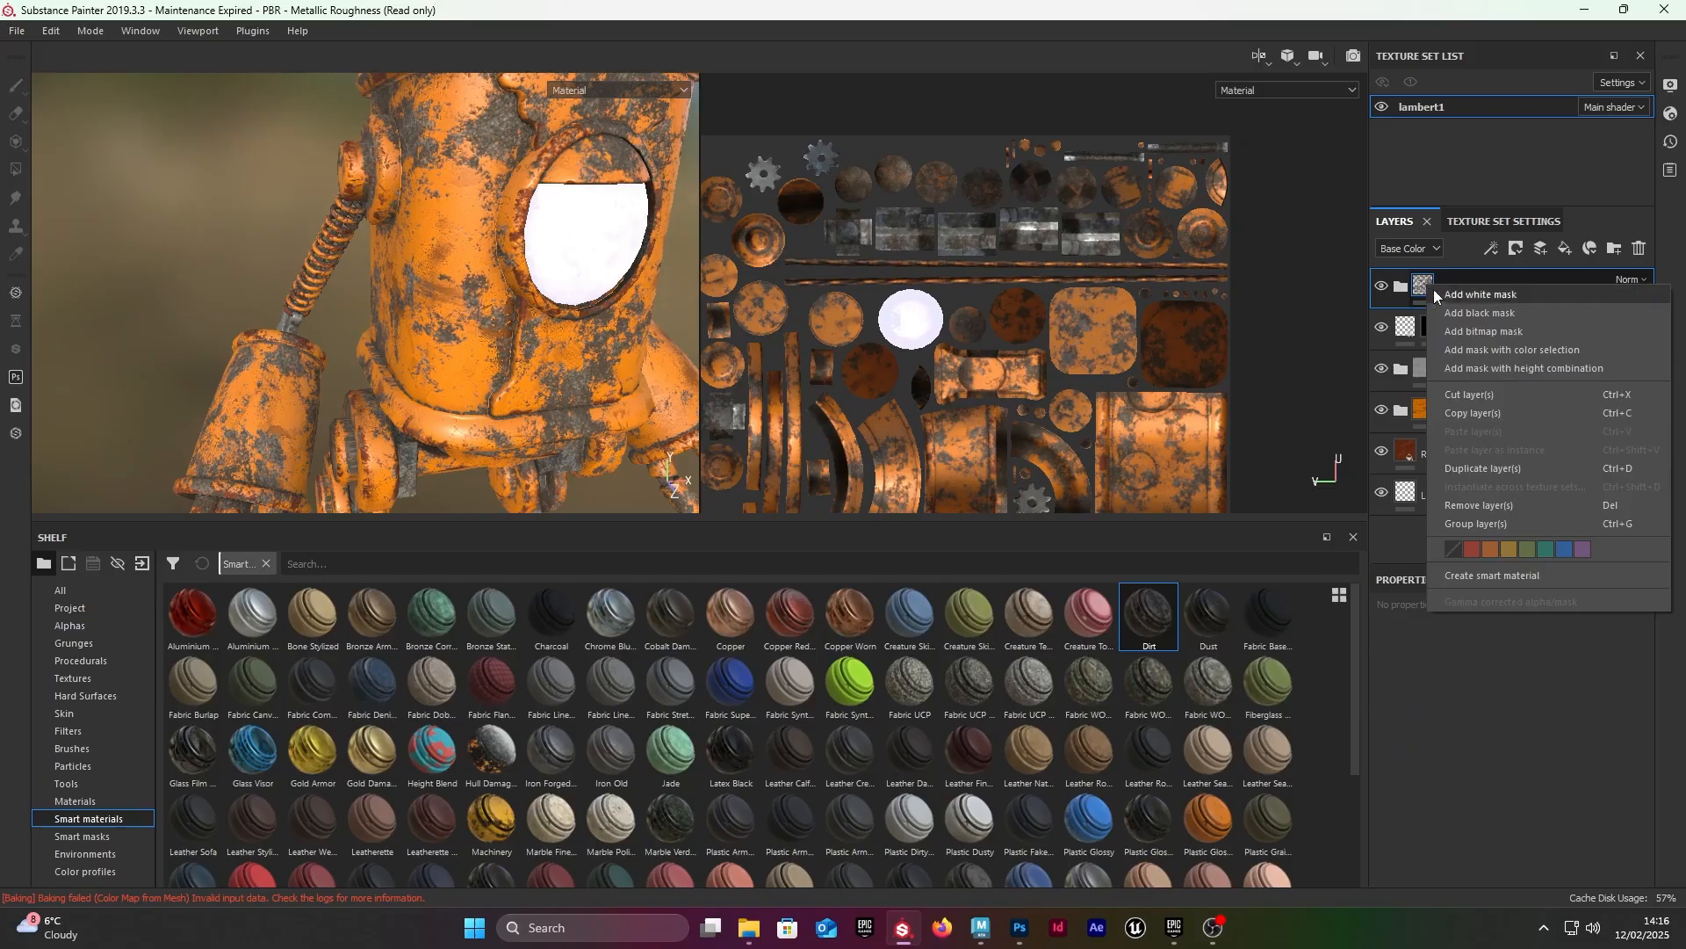
pyautogui.click(1473, 310)
pyautogui.click(1451, 287)
pyautogui.rightClick(1426, 282)
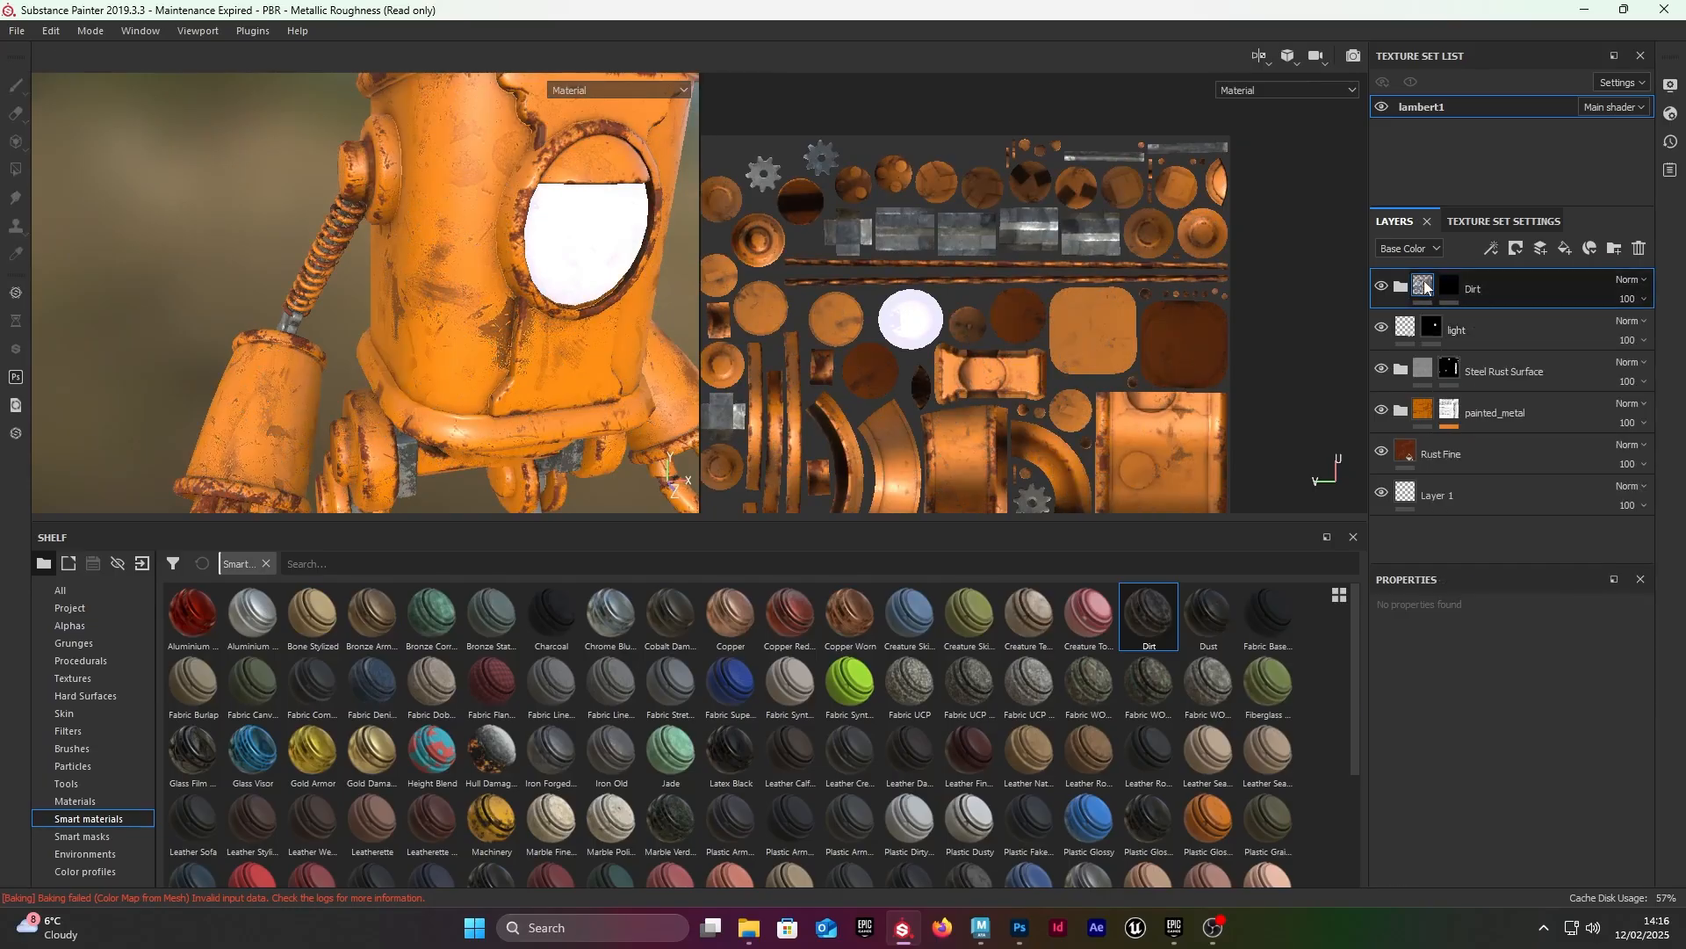
# Step: Expand the Dirt folder, reapply its black mask and hide the Dirt Base layer inside it
pyautogui.click(1385, 284)
pyautogui.click(1384, 287)
pyautogui.click(1401, 287)
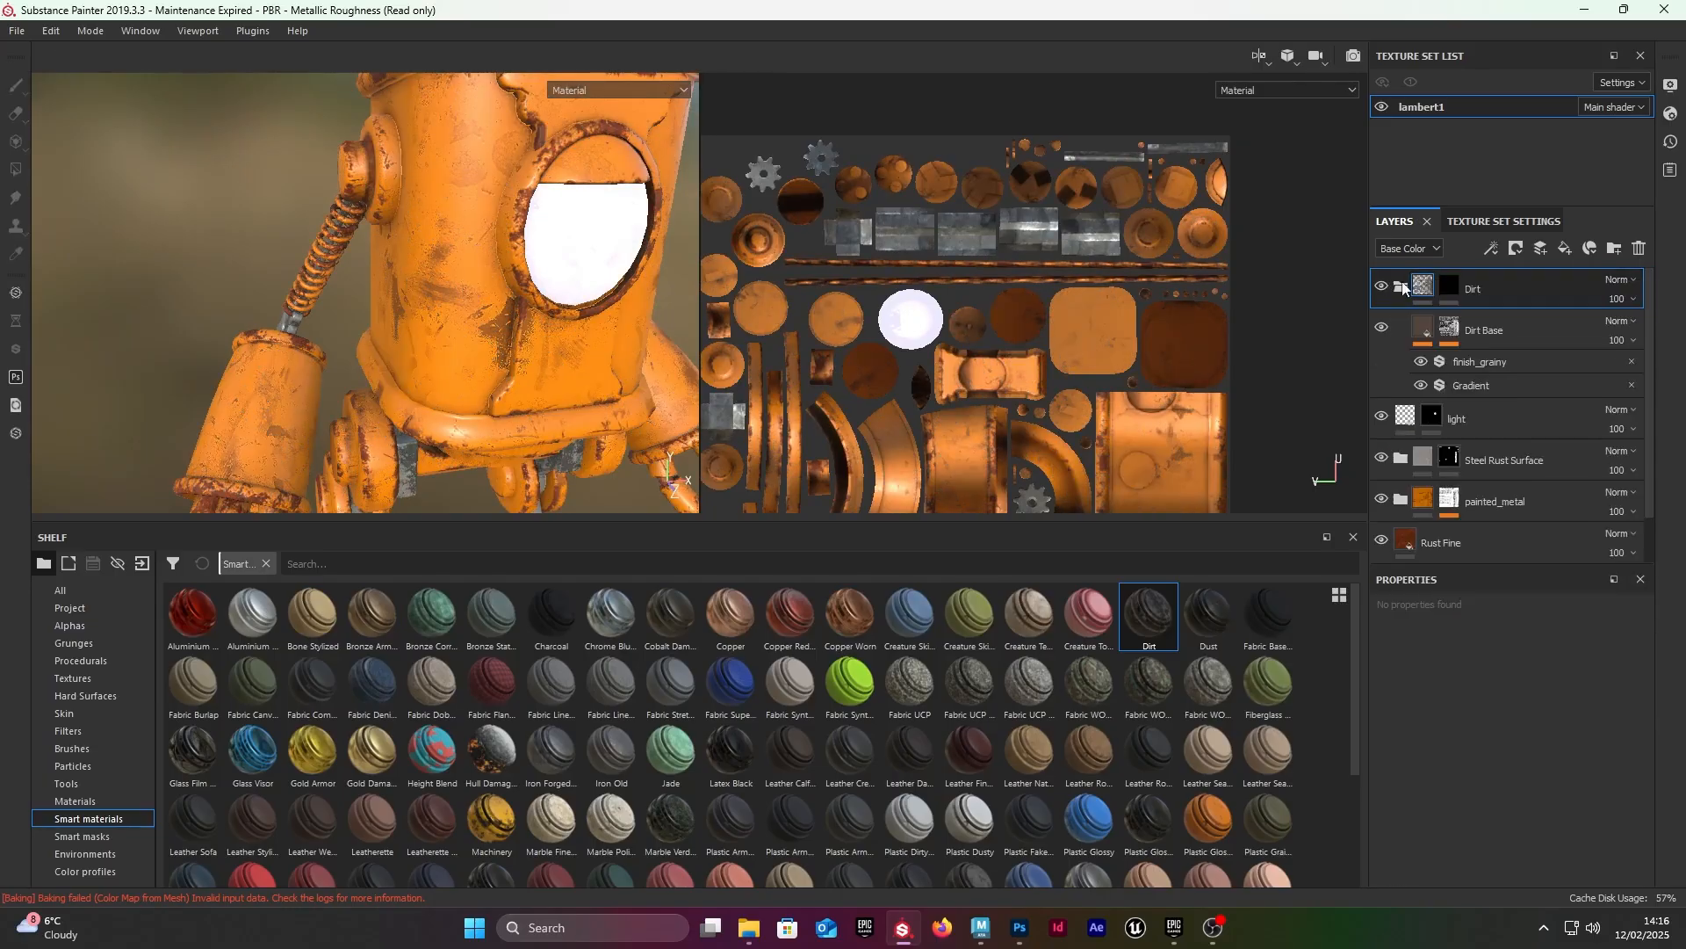
pyautogui.rightClick(1424, 285)
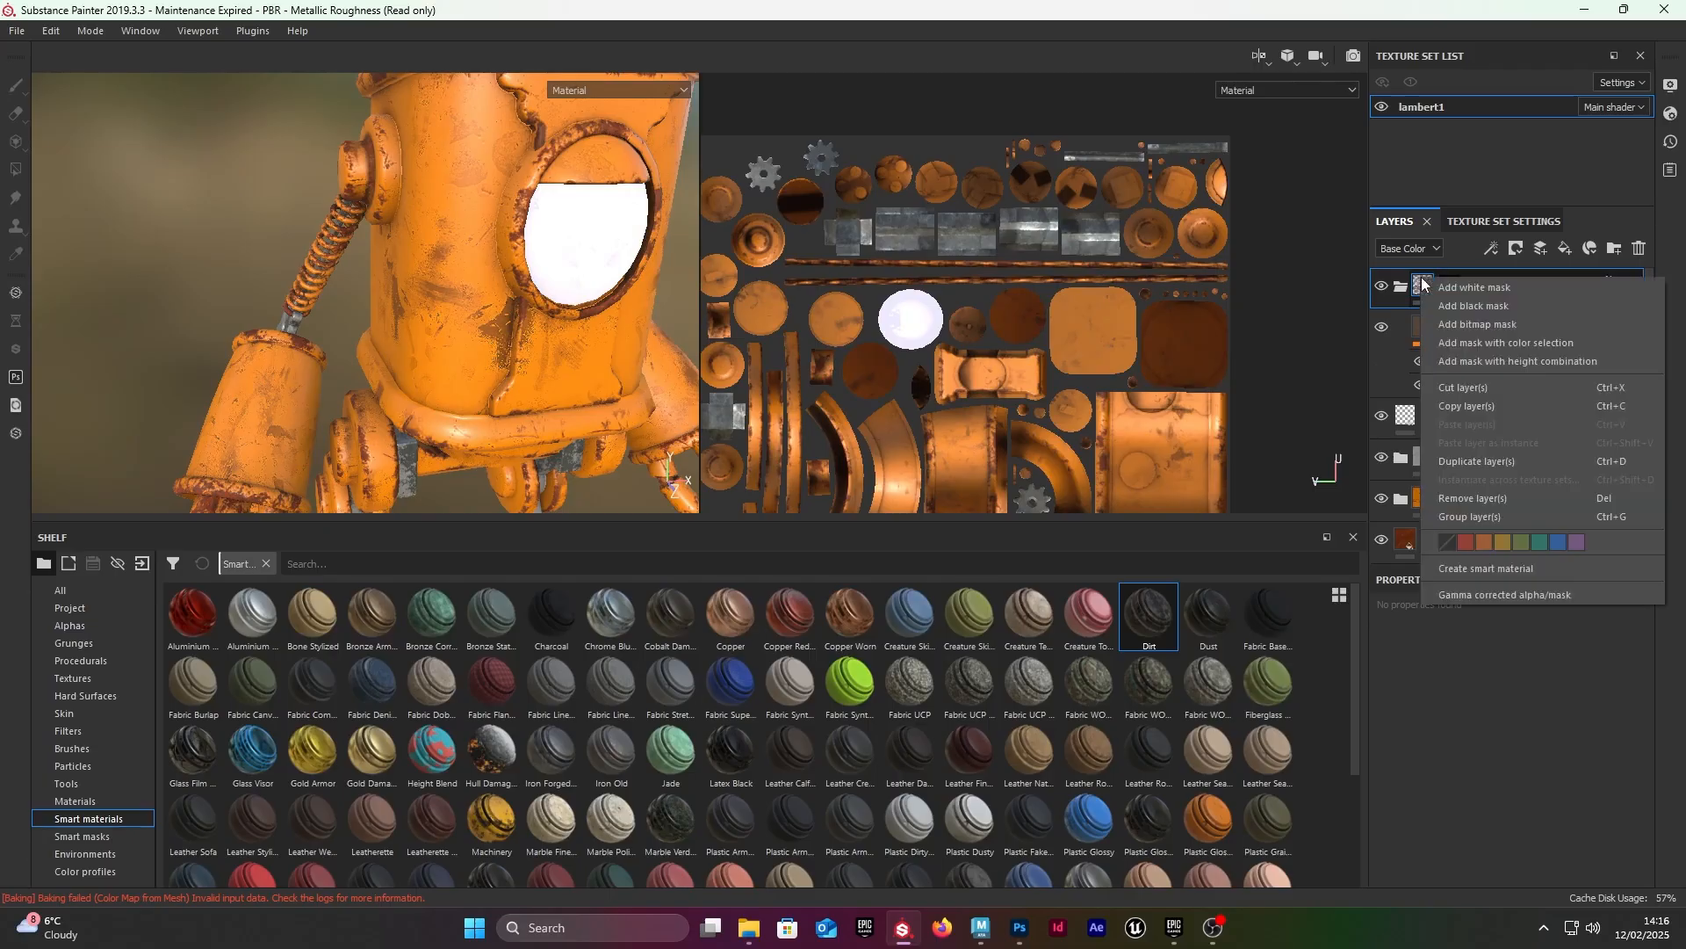
pyautogui.click(1474, 306)
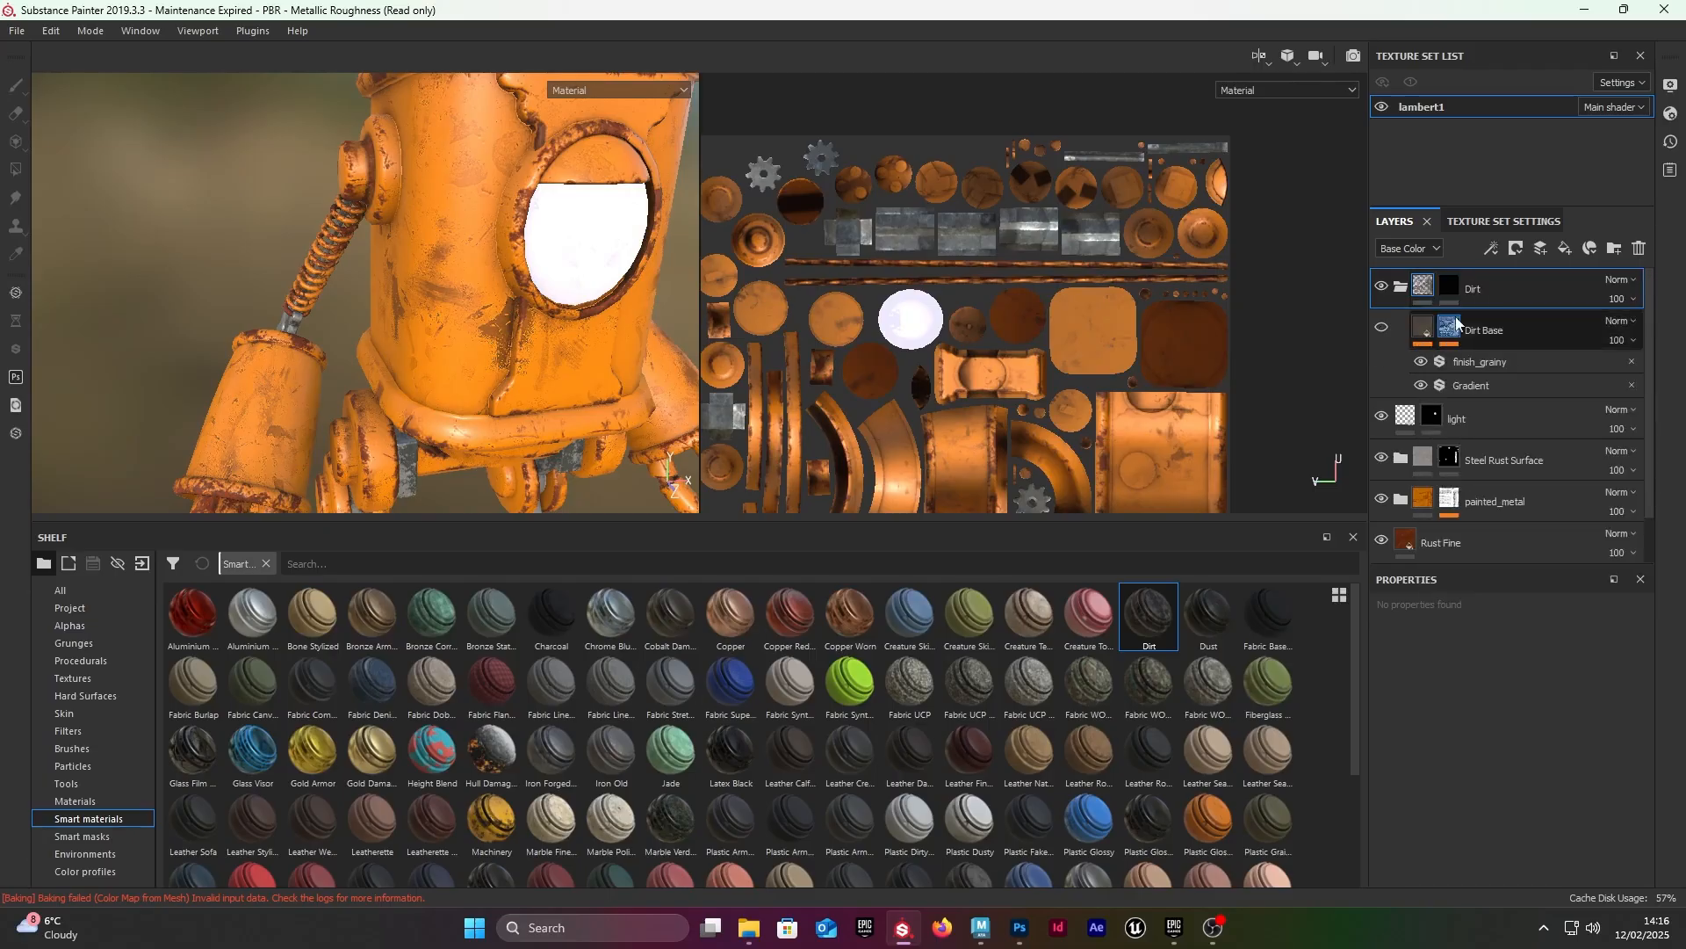
# Step: Apply the Ground Dirt smart mask to the Dirt folder's mask and check the robot's legs and feet
pyautogui.click(107, 837)
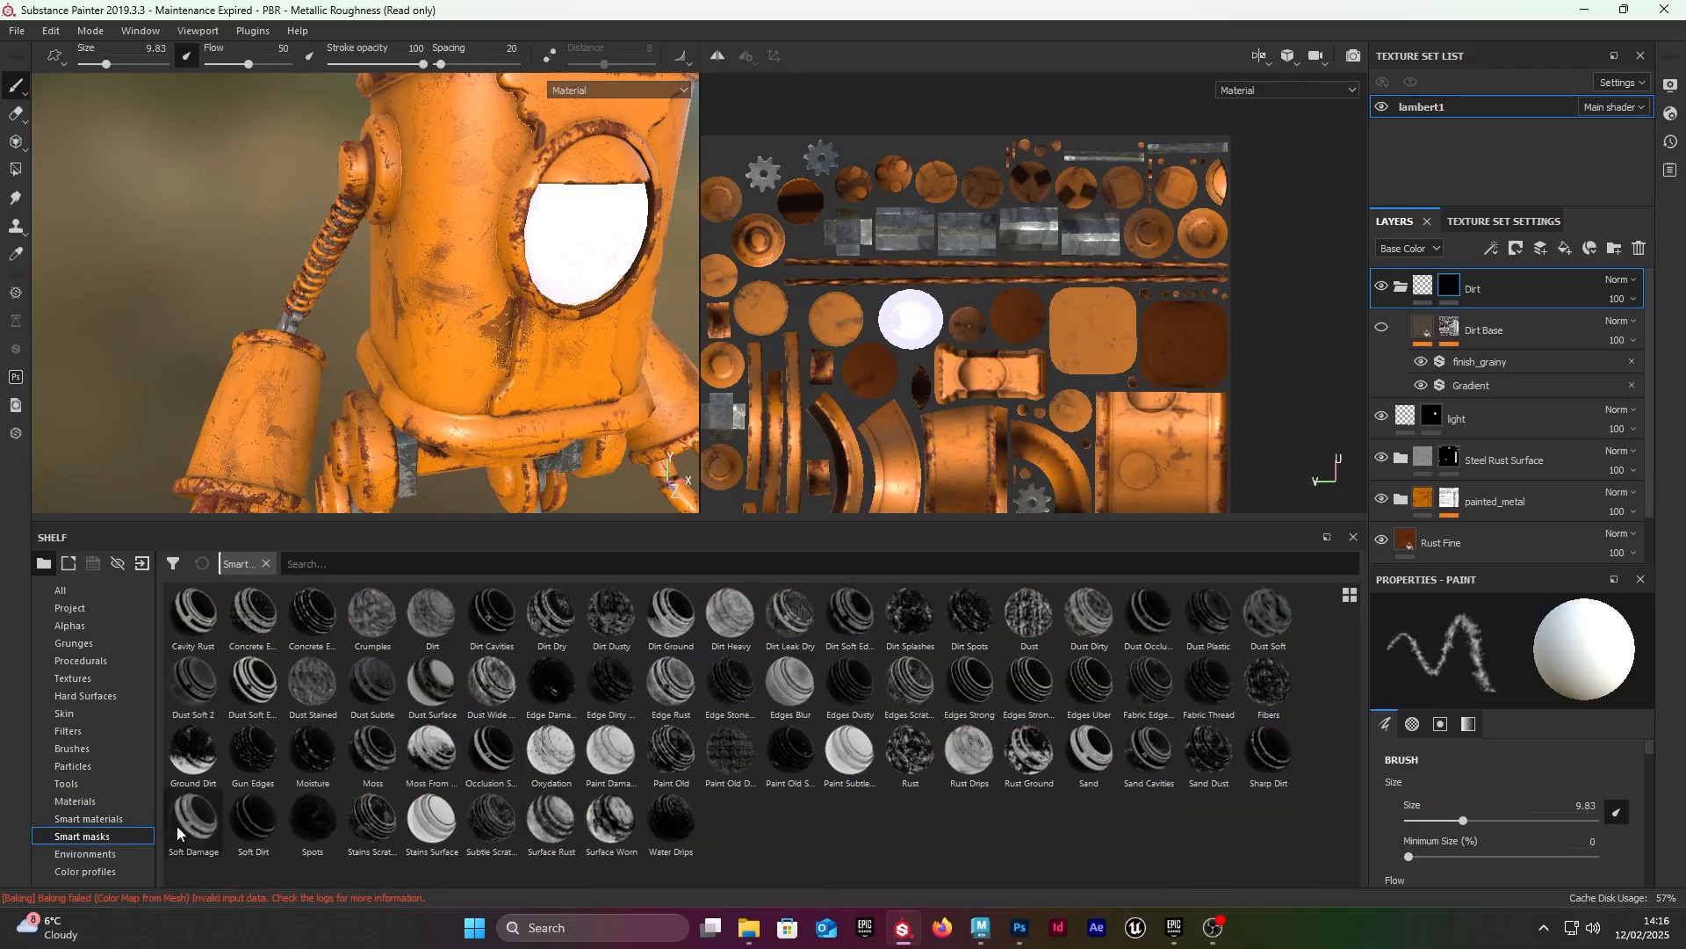
pyautogui.moveTo(199, 764); pyautogui.dragTo(1450, 290)
pyautogui.scroll(-3, 154, 286)
pyautogui.keyDown('alt'); pyautogui.moveTo(153, 285); pyautogui.dragTo(197, 88, button='middle'); pyautogui.keyUp('alt')
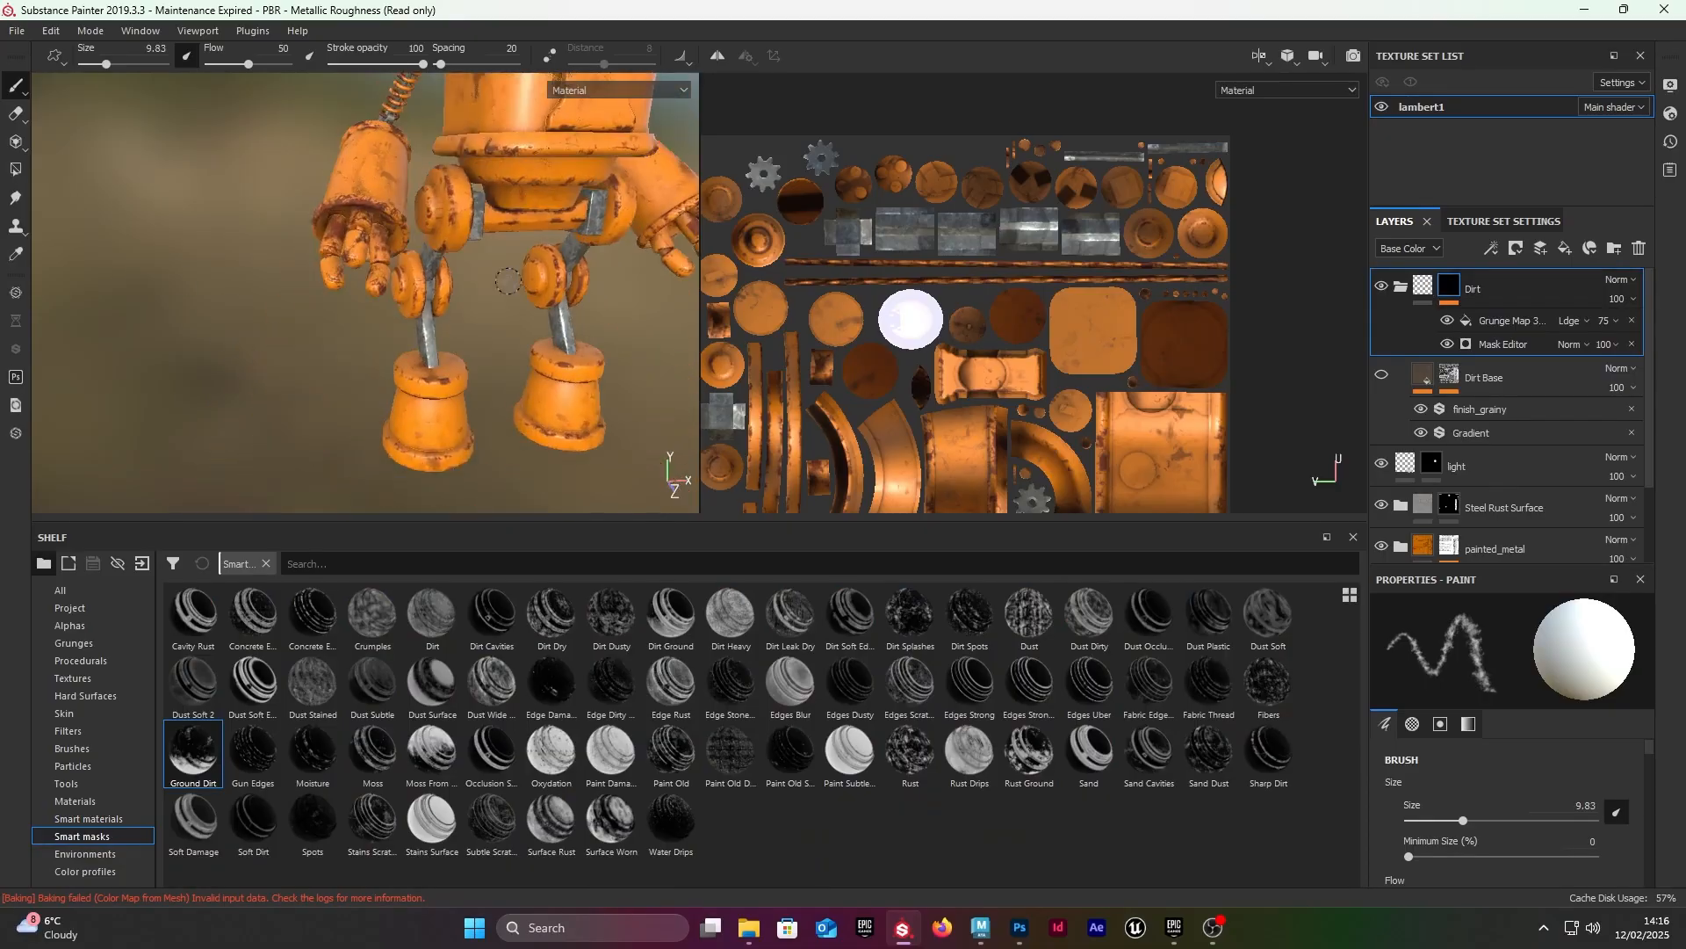
pyautogui.keyDown('alt'); pyautogui.moveTo(198, 88); pyautogui.dragTo(167, 79); pyautogui.keyUp('alt')
pyautogui.keyDown('alt'); pyautogui.moveTo(167, 79); pyautogui.dragTo(97, 79, button='middle'); pyautogui.keyUp('alt')
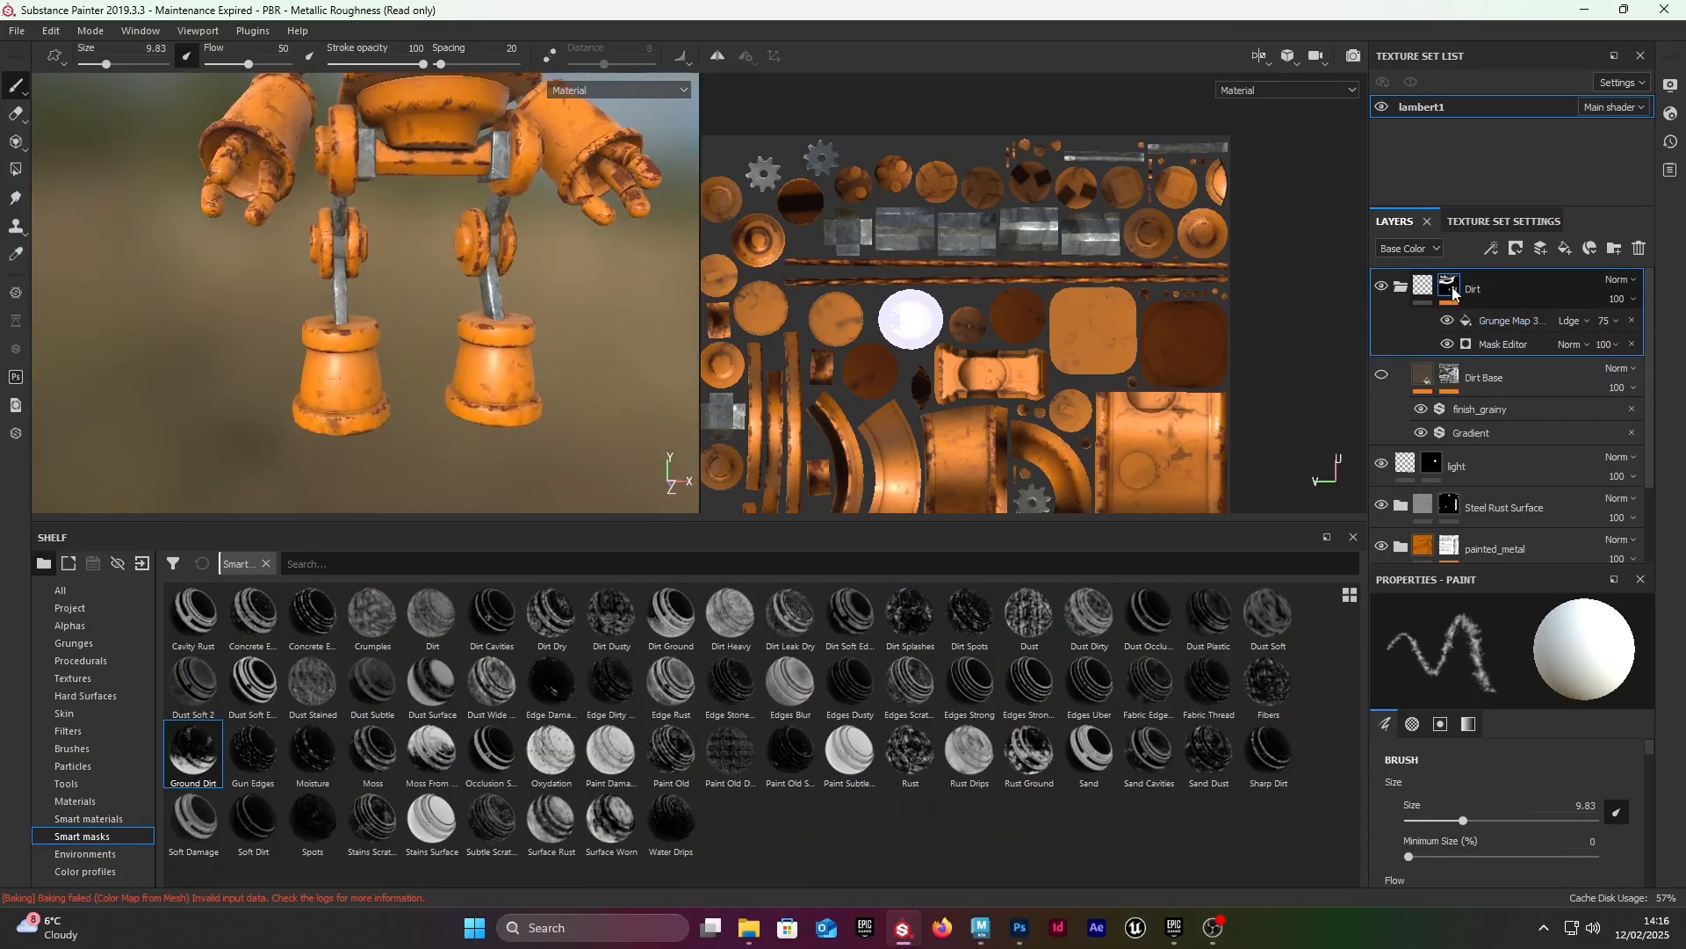
# Step: Hide the Grunge Map fill in the Dirt folder's mask and open the Mask Editor generator's settings
pyautogui.scroll(-2, 470, 262)
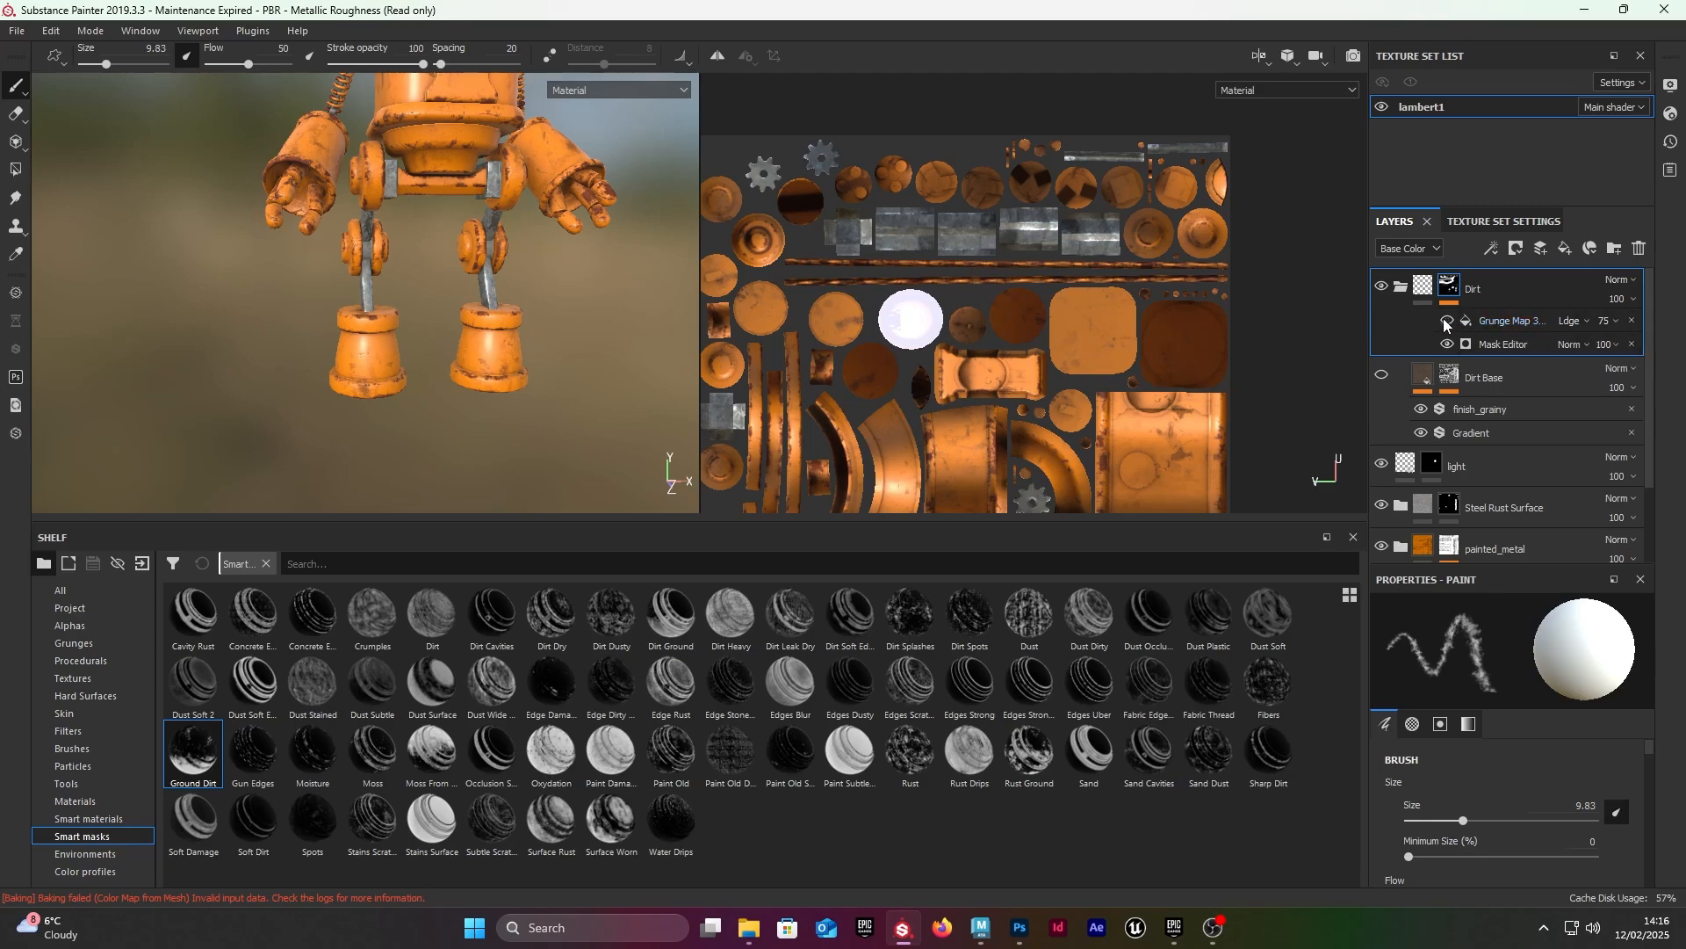
pyautogui.click(1516, 347)
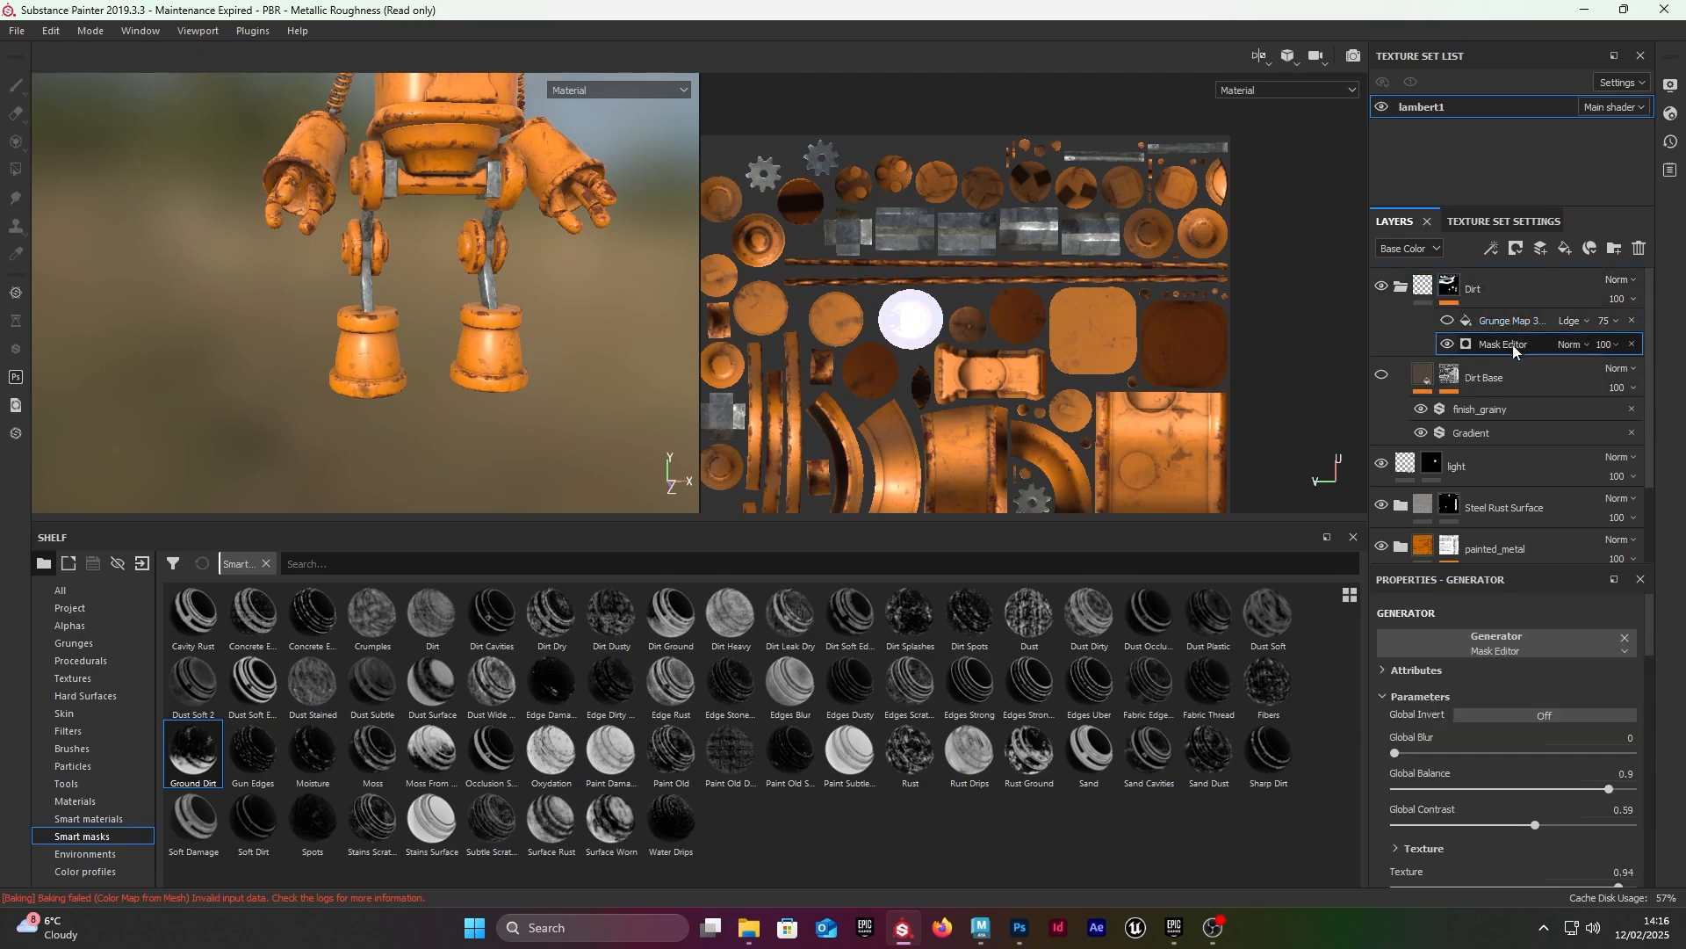
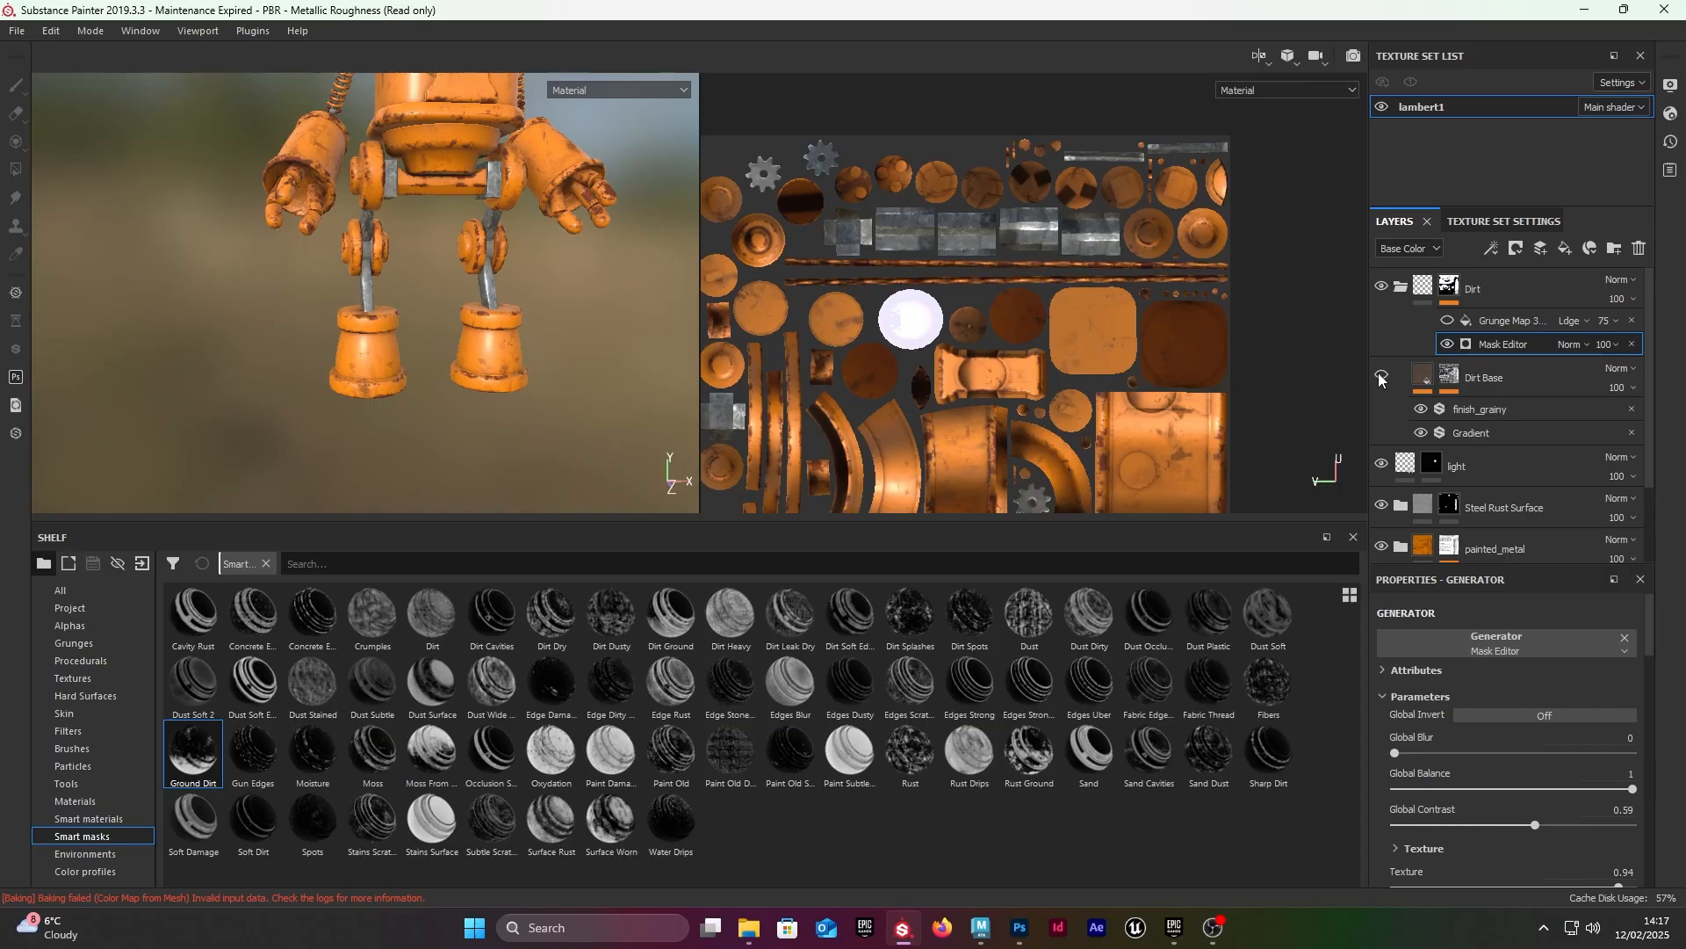
# Step: Remove the Dirt folder's mask together with its Grunge Map and Mask Editor effects
pyautogui.click(1401, 287)
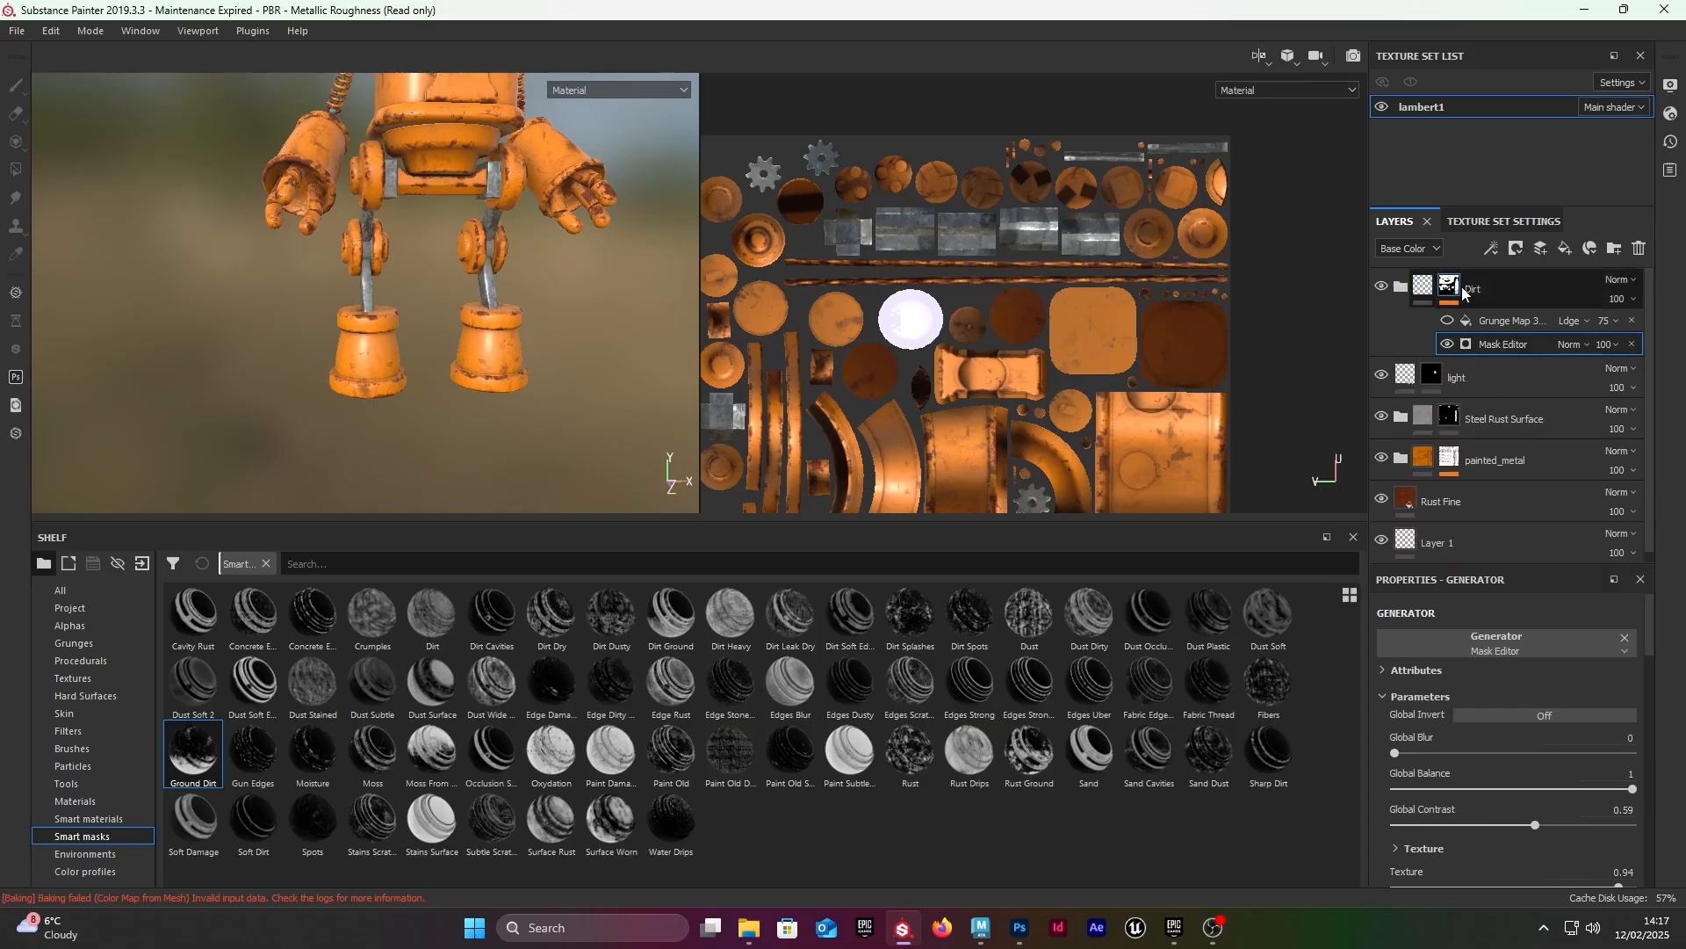
pyautogui.click(1455, 289)
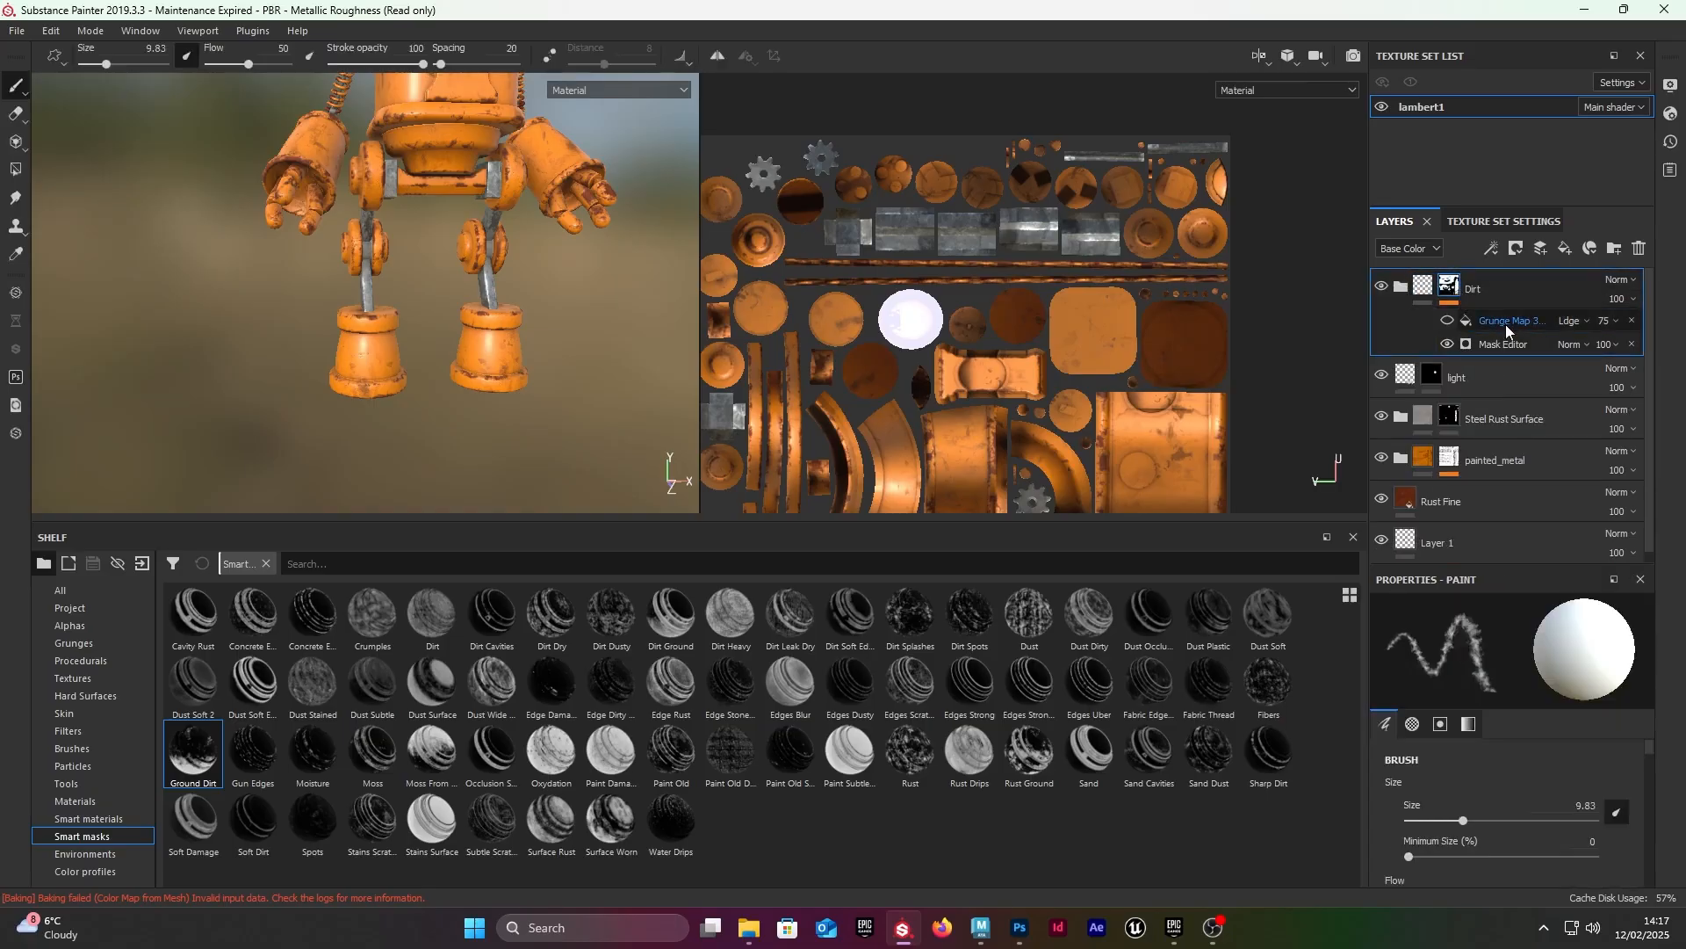
pyautogui.rightClick(1441, 292)
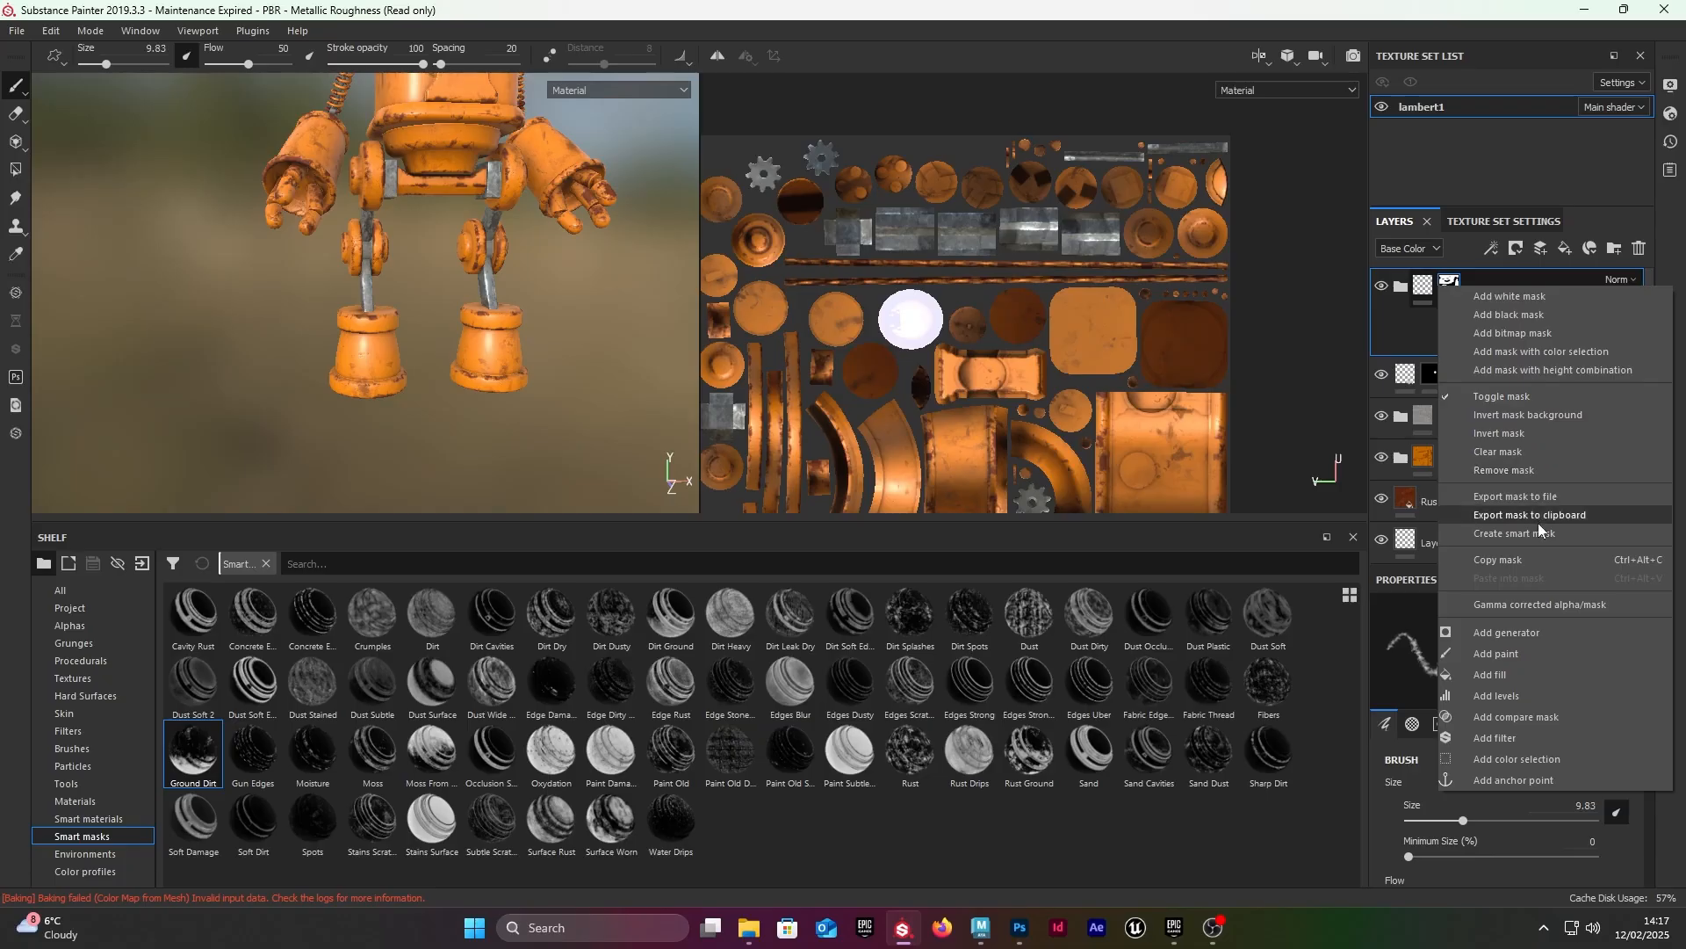
pyautogui.click(1537, 451)
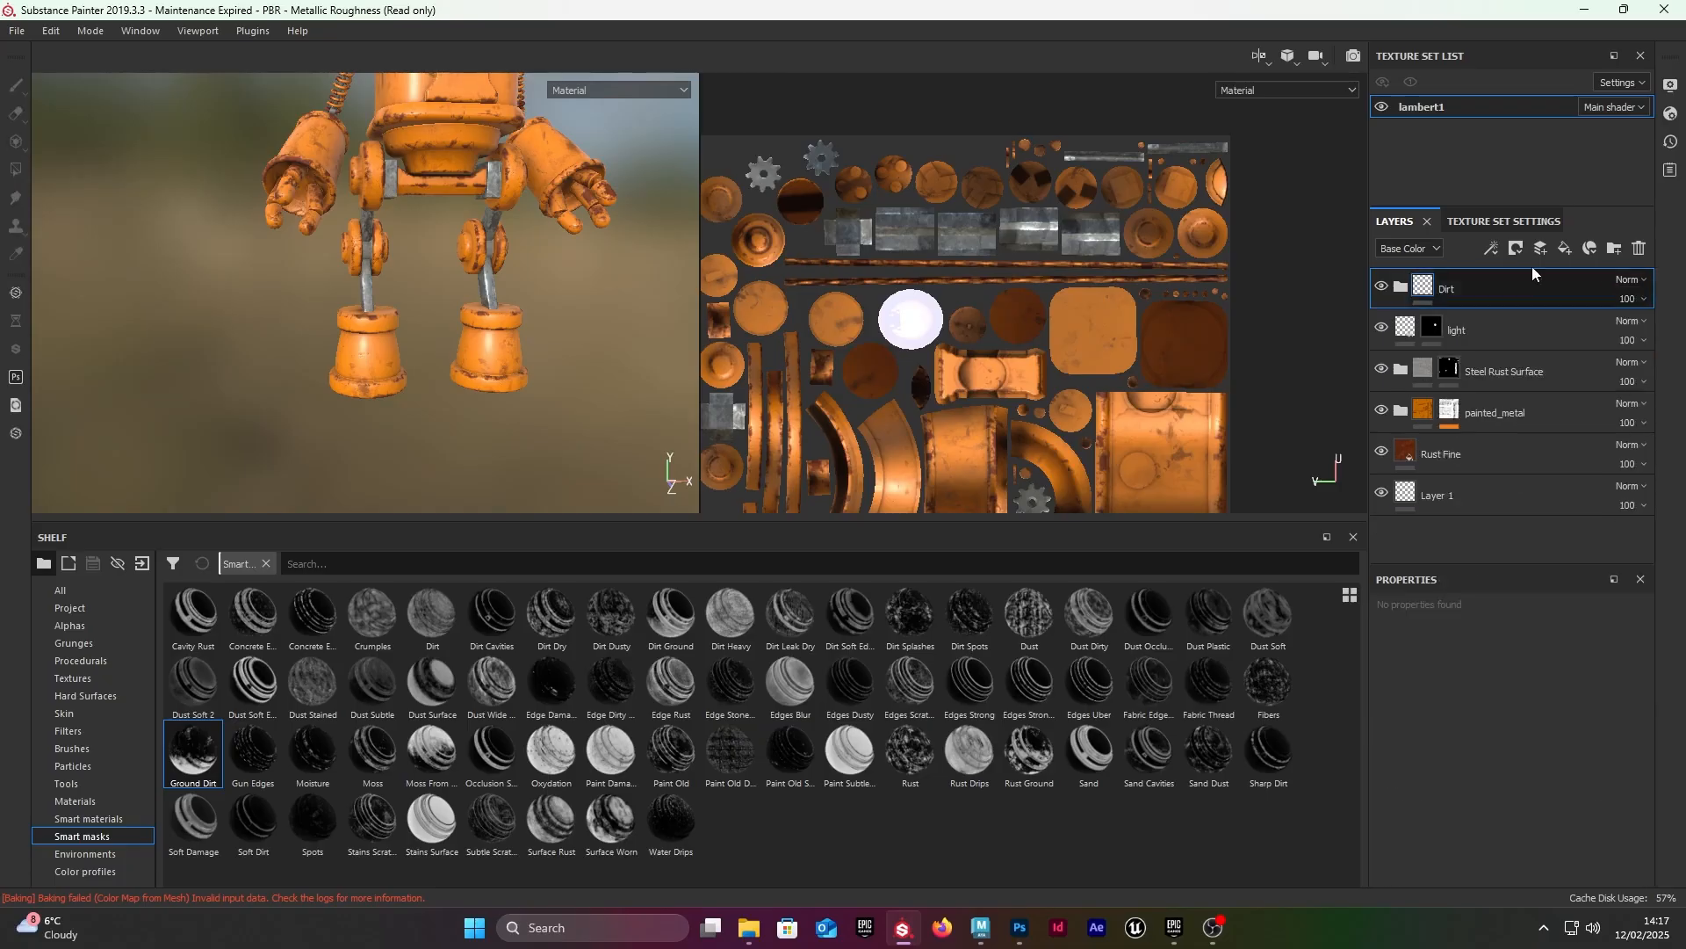
# Step: Show the Dirt Base layer inside the Dirt folder and check the unmasked dirt across the robot's body
pyautogui.click(1400, 288)
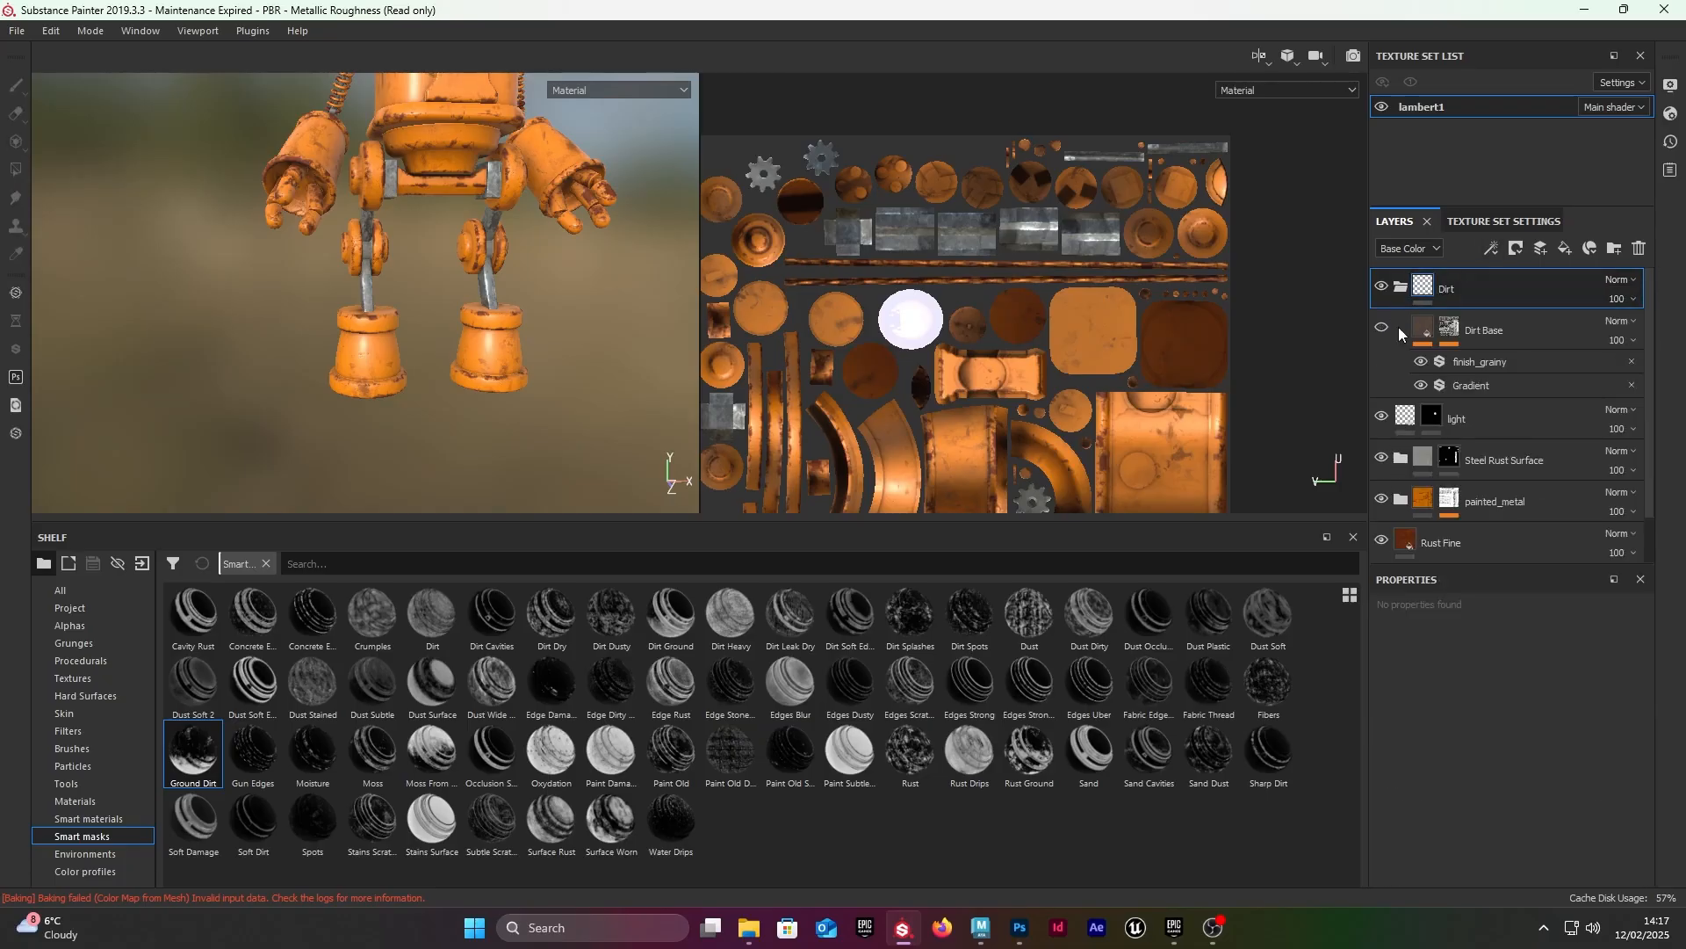
pyautogui.click(1400, 288)
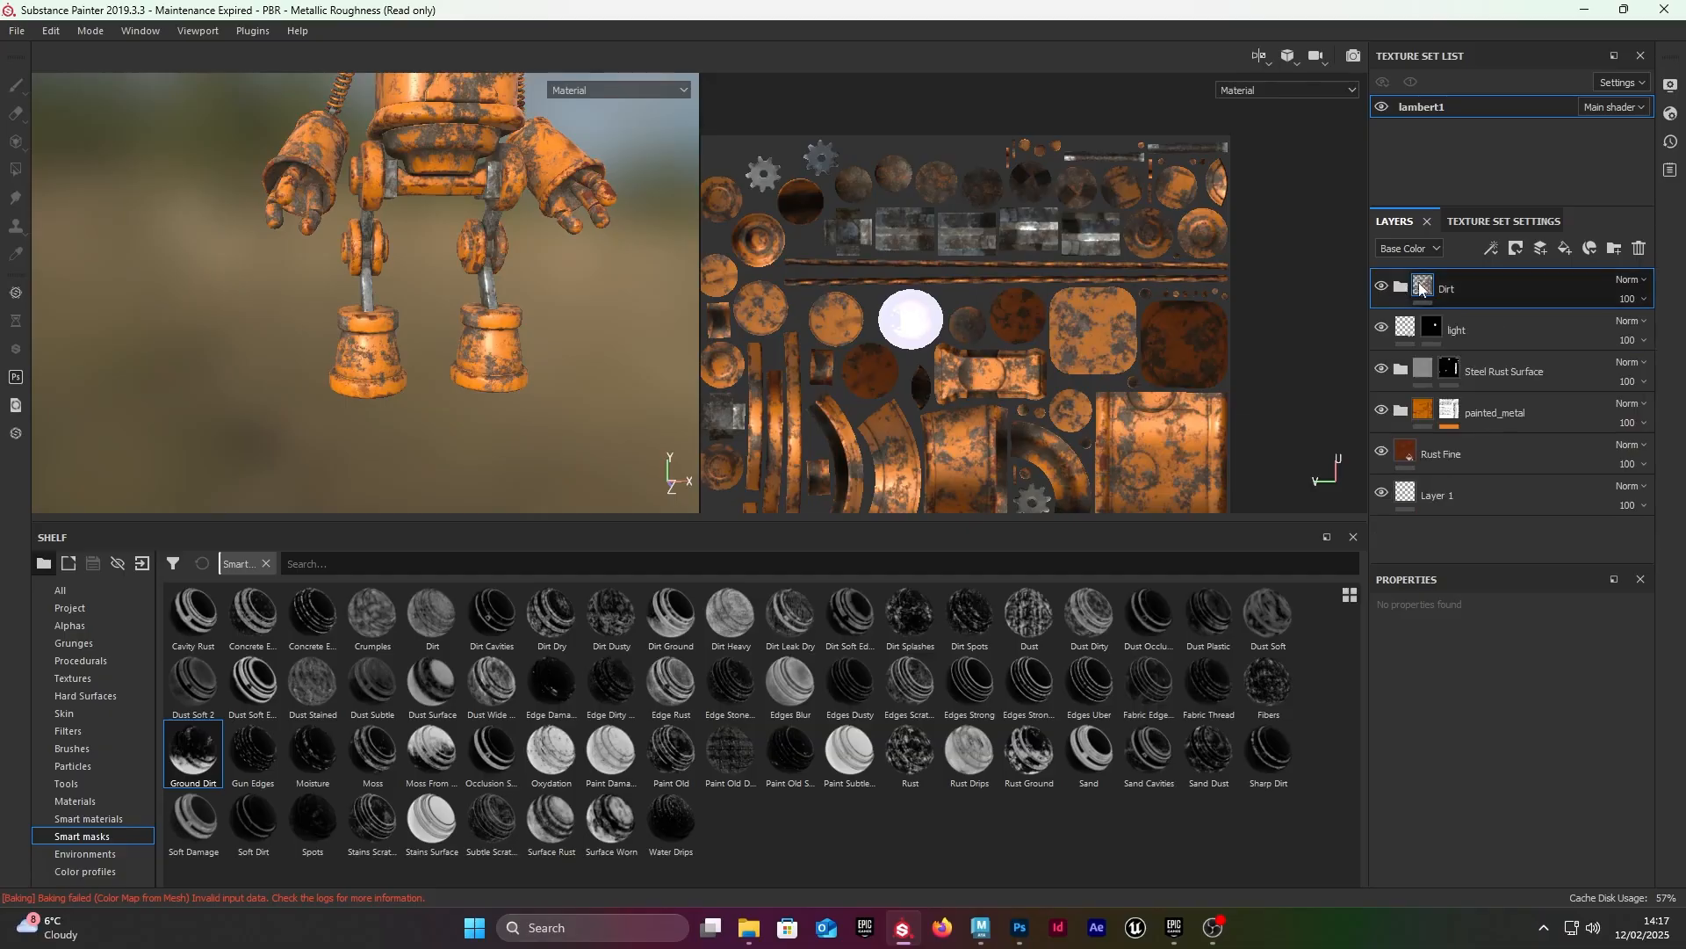
pyautogui.keyDown('alt'); pyautogui.moveTo(492, 250); pyautogui.dragTo(584, 247); pyautogui.keyUp('alt')
pyautogui.scroll(-1, 583, 247)
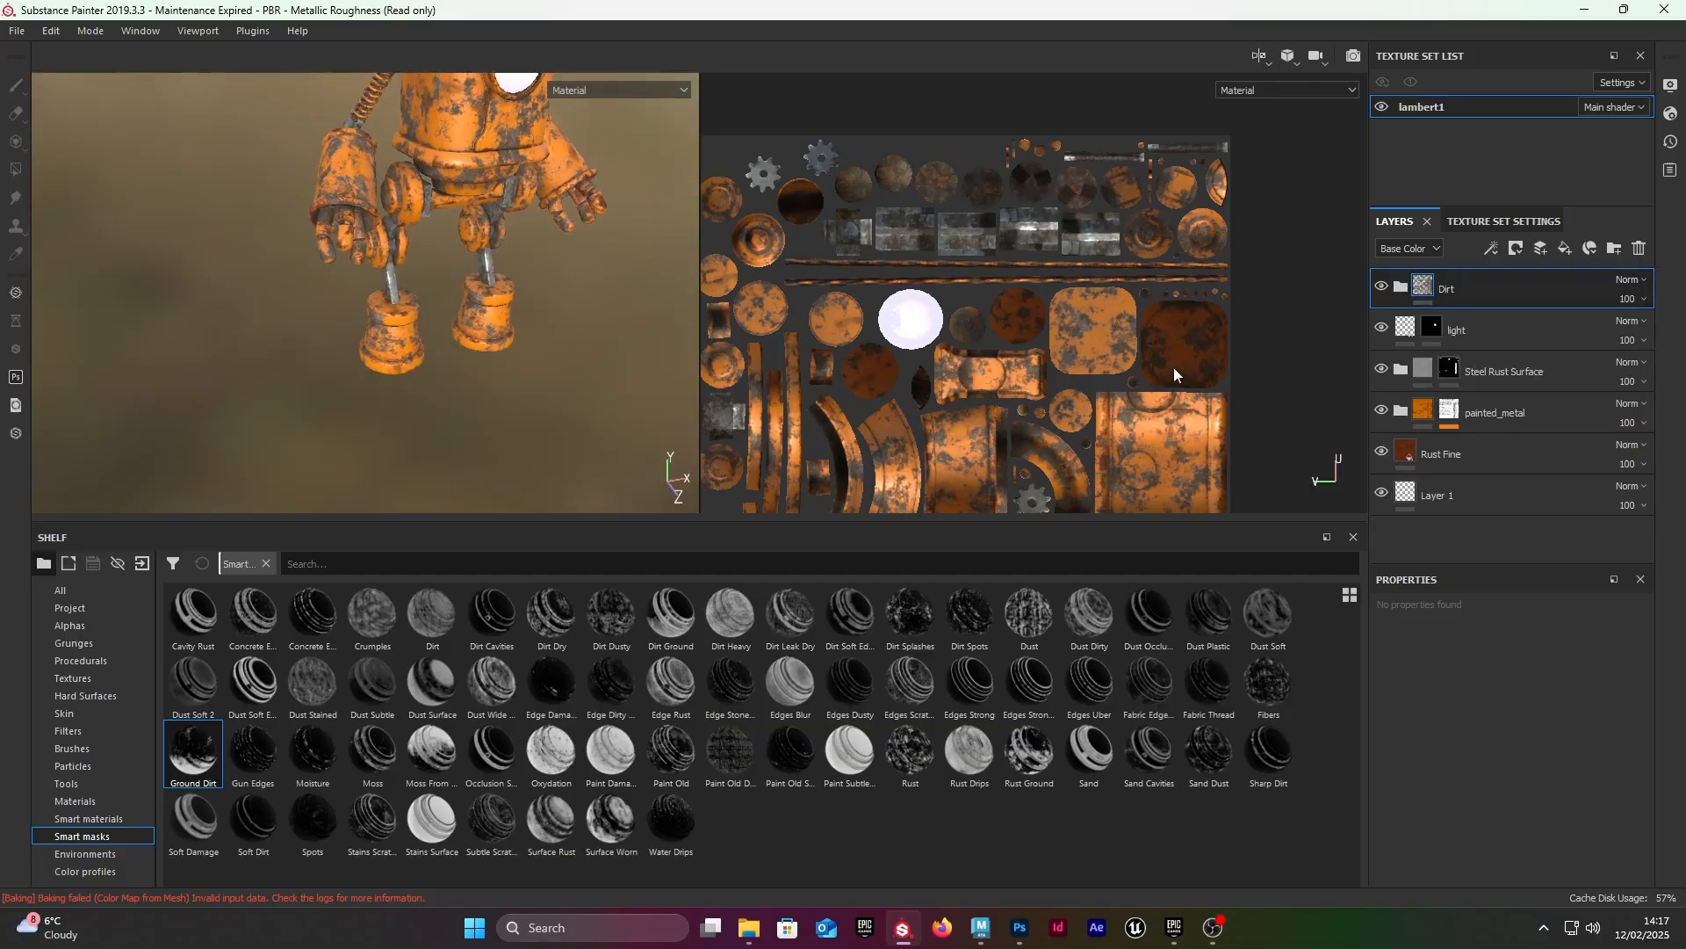
# Step: Add a black mask to the Dirt folder, apply the Ground Dirt smart mask to it and inspect the feet
pyautogui.rightClick(1486, 280)
pyautogui.click(1584, 26)
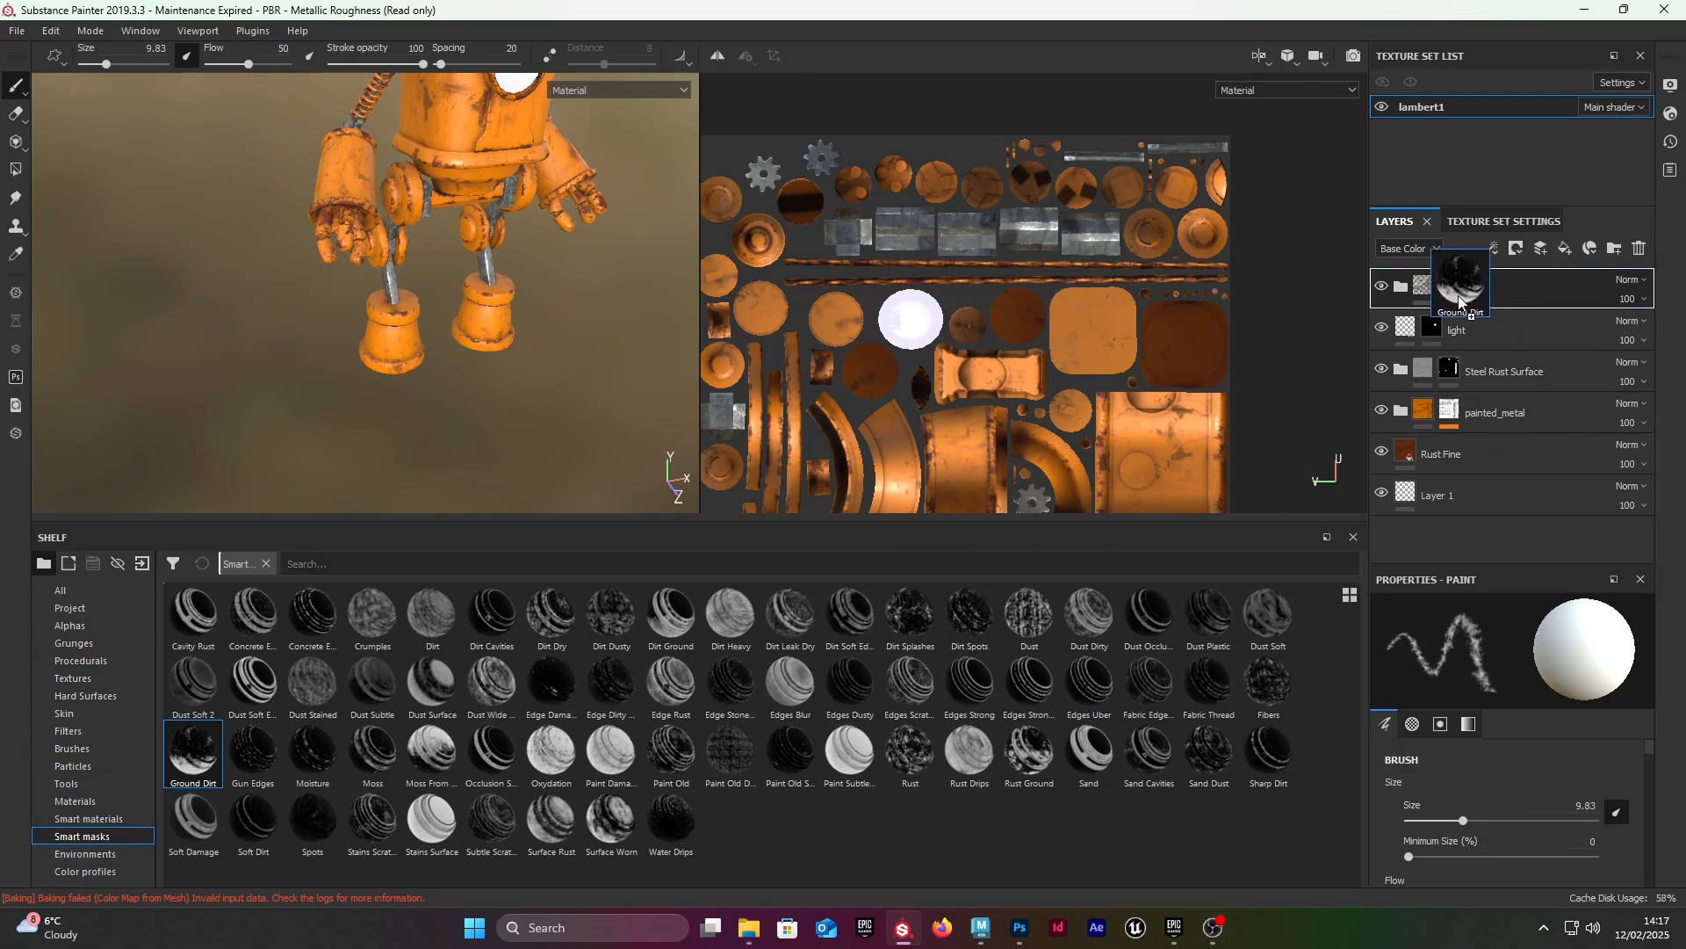
pyautogui.moveTo(1455, 294); pyautogui.dragTo(1453, 290)
pyautogui.keyDown('alt'); pyautogui.moveTo(485, 366); pyautogui.dragTo(439, 321); pyautogui.keyUp('alt')
pyautogui.scroll(4, 439, 320)
pyautogui.keyDown('alt'); pyautogui.moveTo(386, 308); pyautogui.dragTo(363, 331, button='middle'); pyautogui.keyUp('alt')
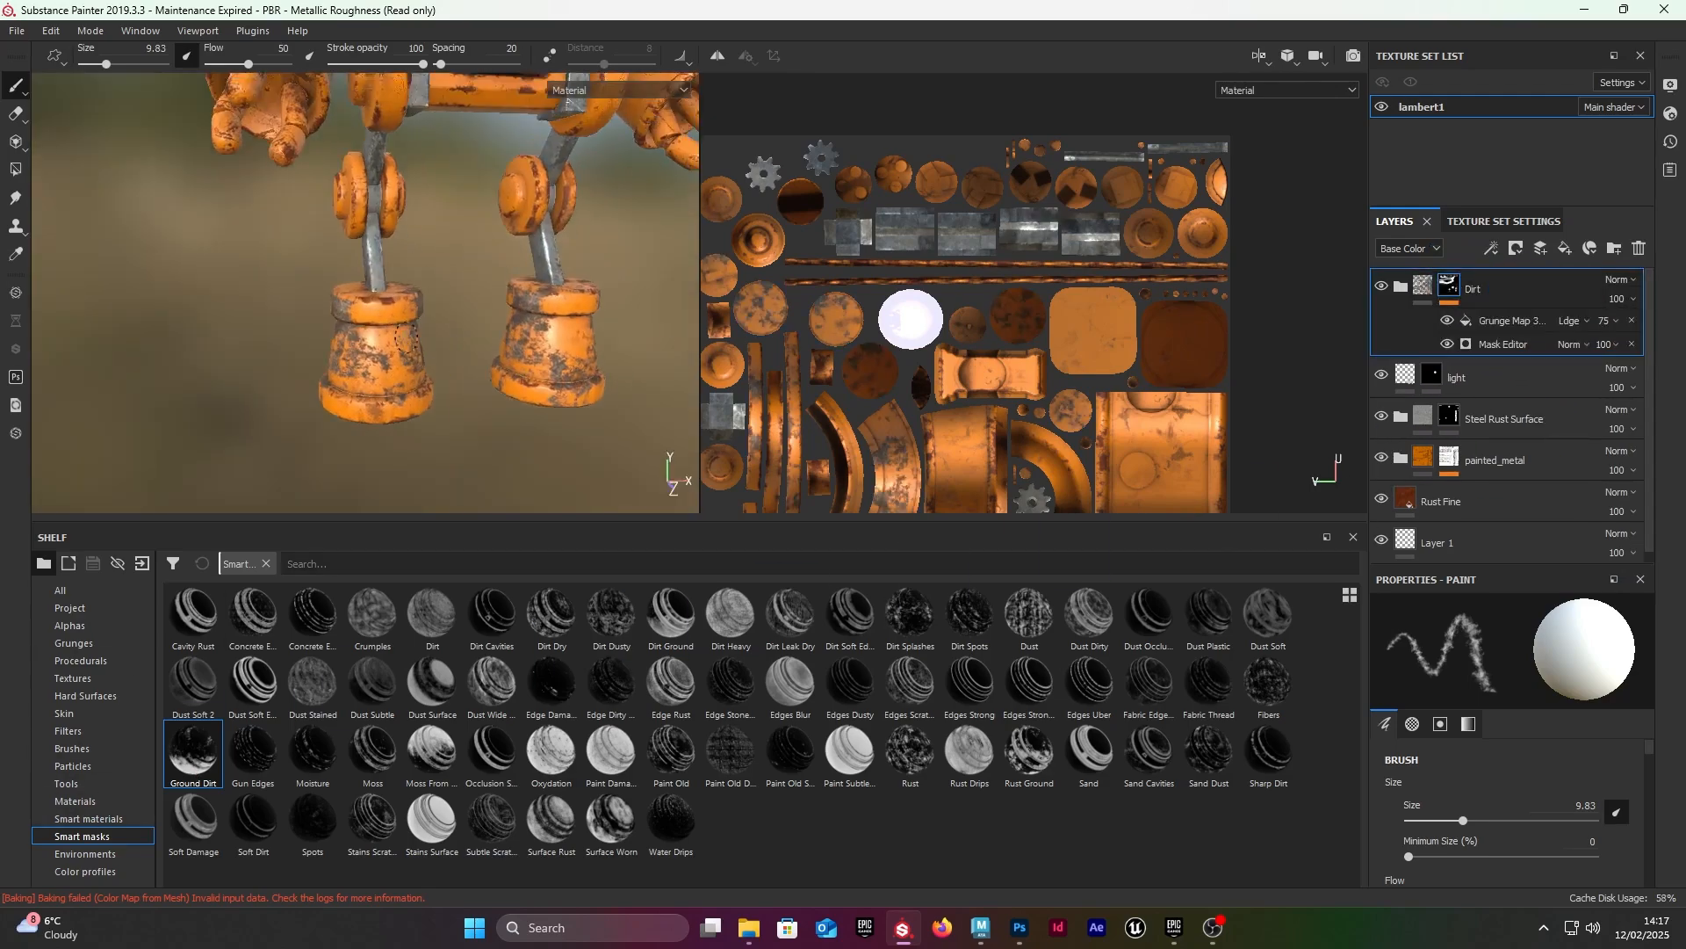
pyautogui.scroll(2, 271, 360)
pyautogui.keyDown('alt'); pyautogui.moveTo(255, 307); pyautogui.dragTo(316, 327); pyautogui.keyUp('alt')
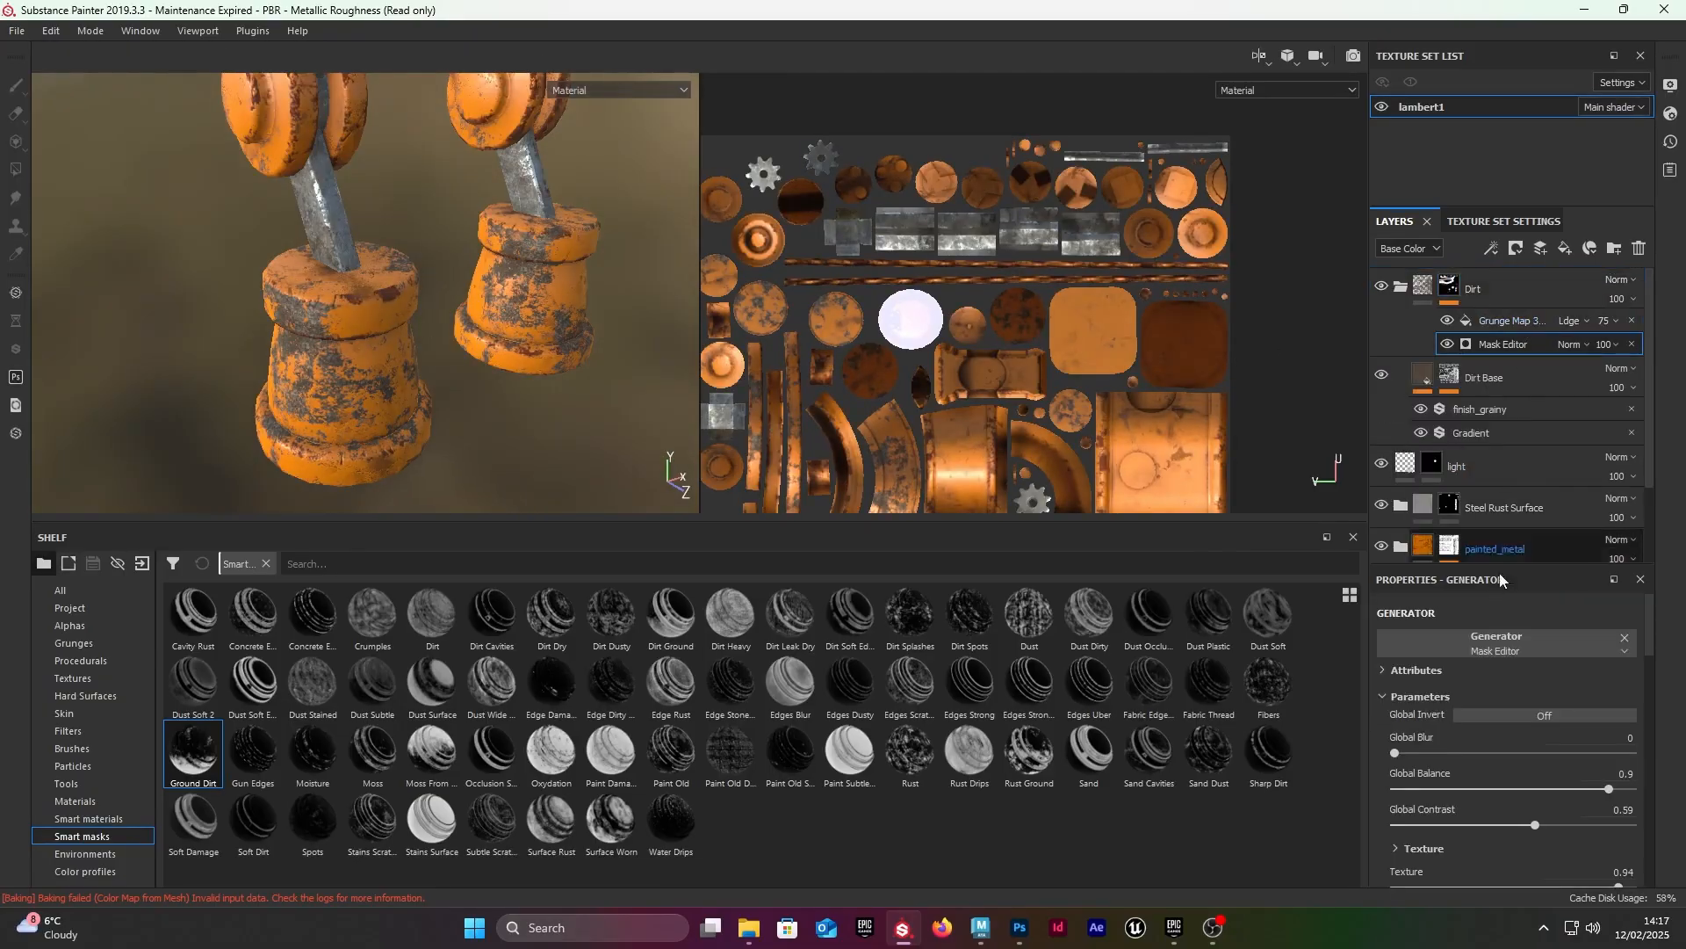
# Step: Adjust the Mask Editor's Global Balance and the Grunge Map fill's Balance in the Dirt folder's mask
pyautogui.moveTo(1615, 789); pyautogui.dragTo(1573, 792)
pyautogui.click(1502, 326)
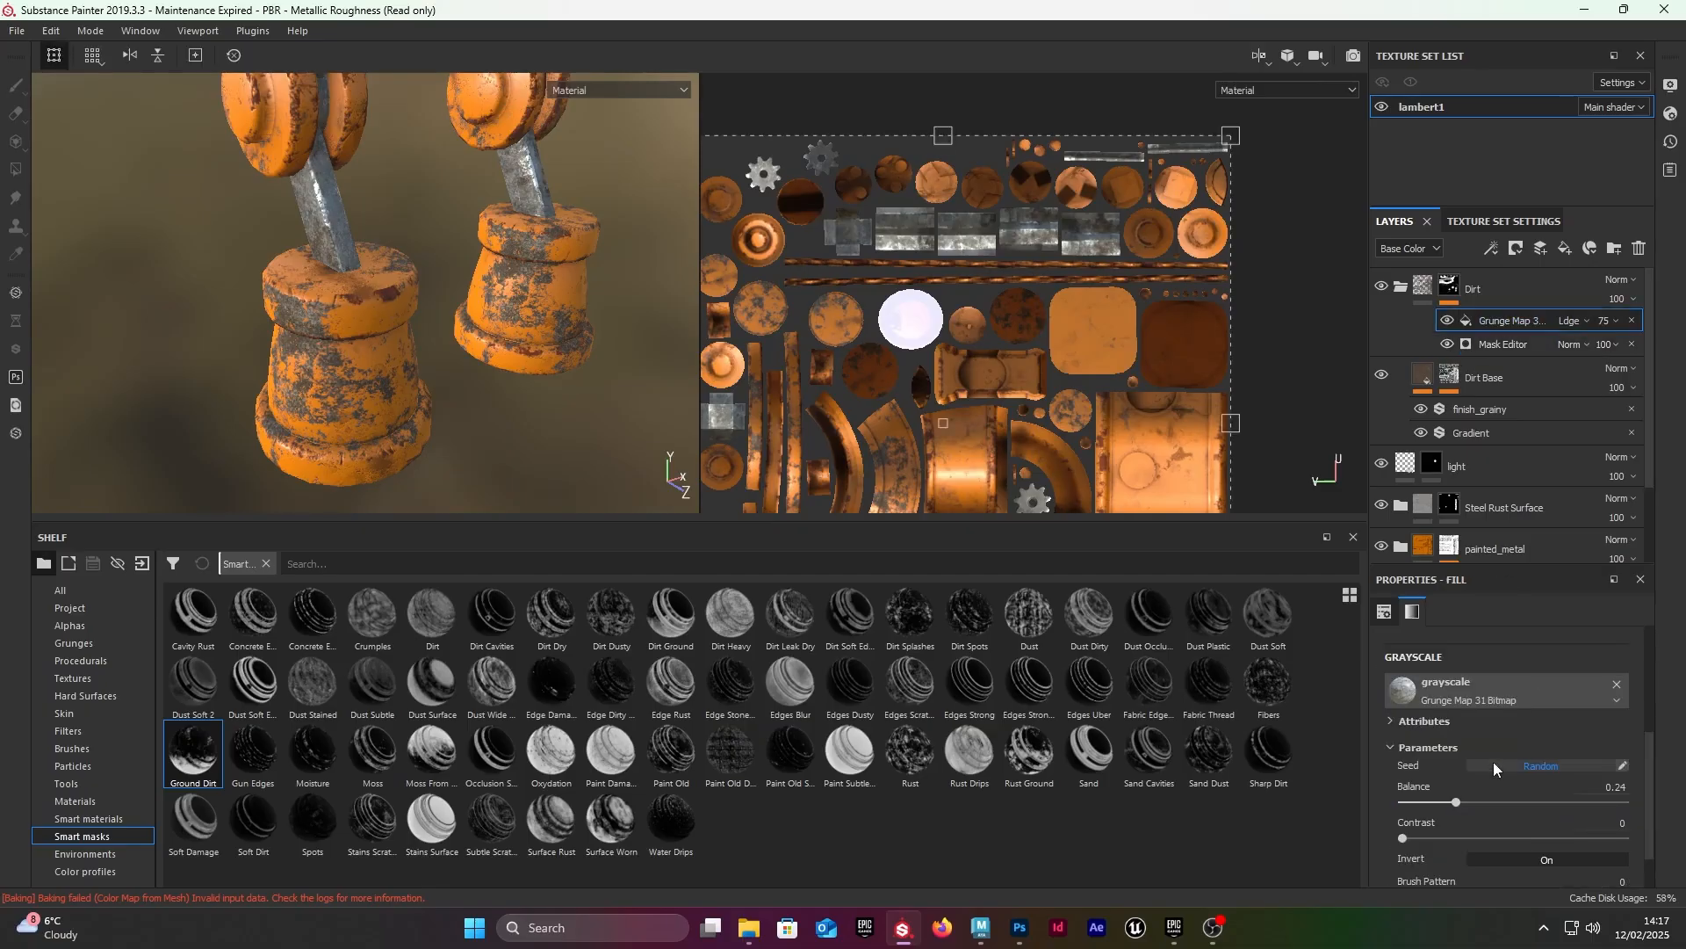
pyautogui.moveTo(1464, 803); pyautogui.dragTo(1442, 770)
# Step: Add a paint effect above the Grunge Map fill in the Dirt folder's mask
pyautogui.keyDown('alt'); pyautogui.moveTo(309, 325); pyautogui.dragTo(306, 301); pyautogui.keyUp('alt')
pyautogui.click(1449, 285)
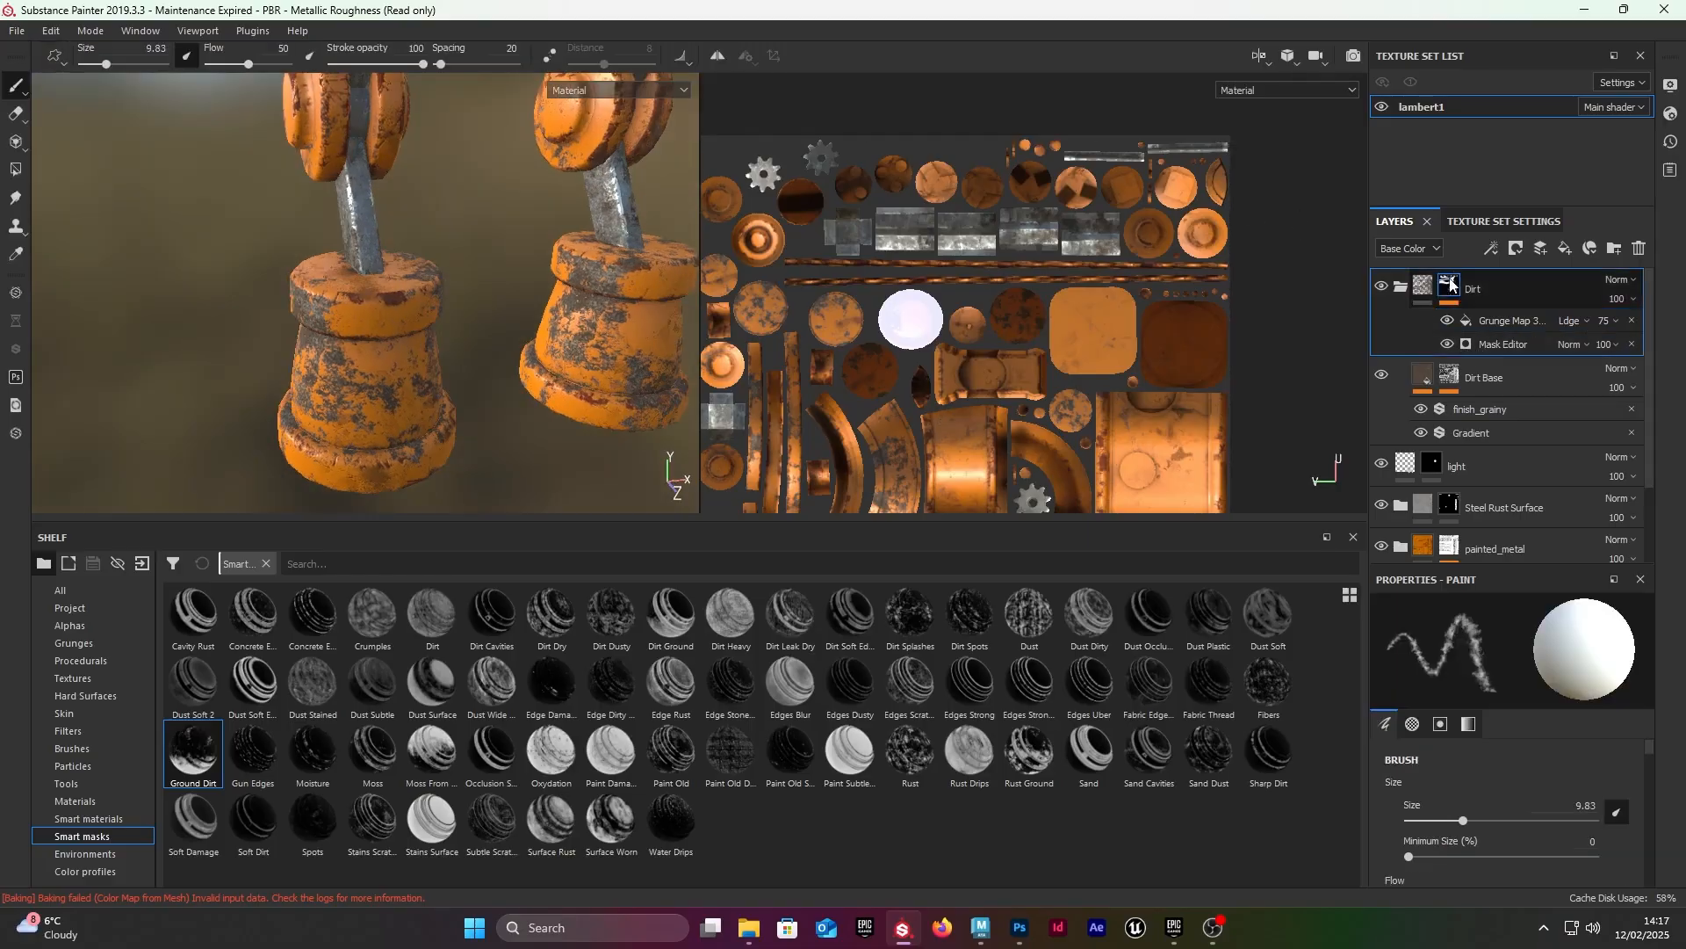
pyautogui.rightClick(1450, 290)
pyautogui.click(1445, 279)
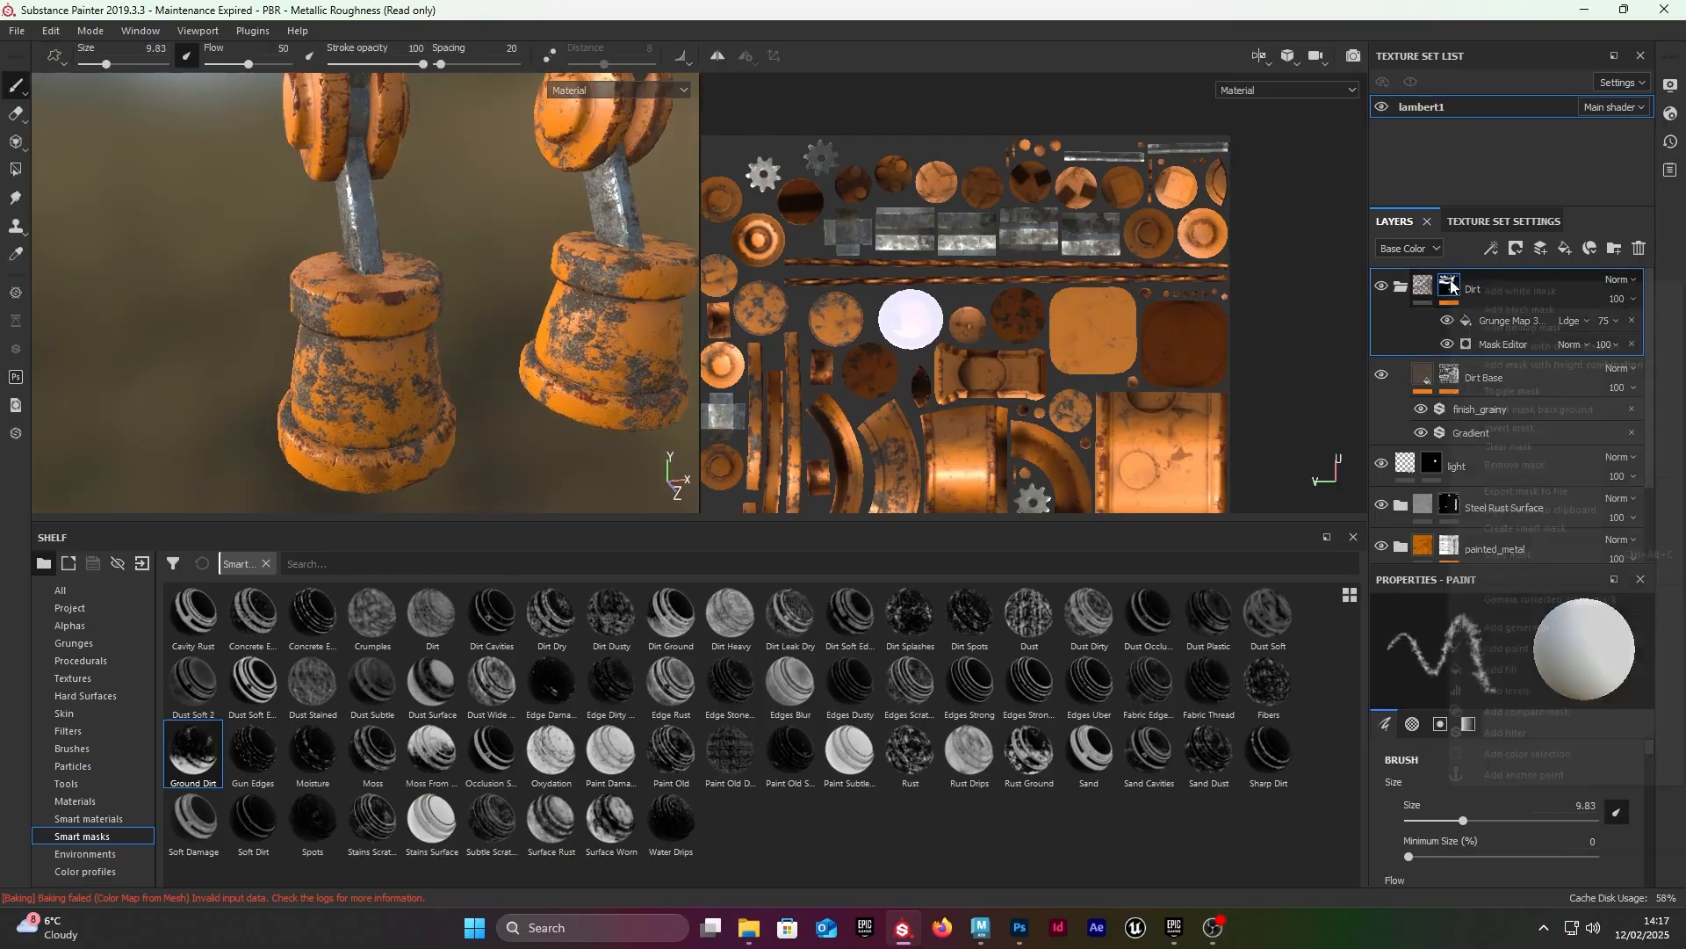
pyautogui.rightClick(1450, 286)
pyautogui.click(1507, 649)
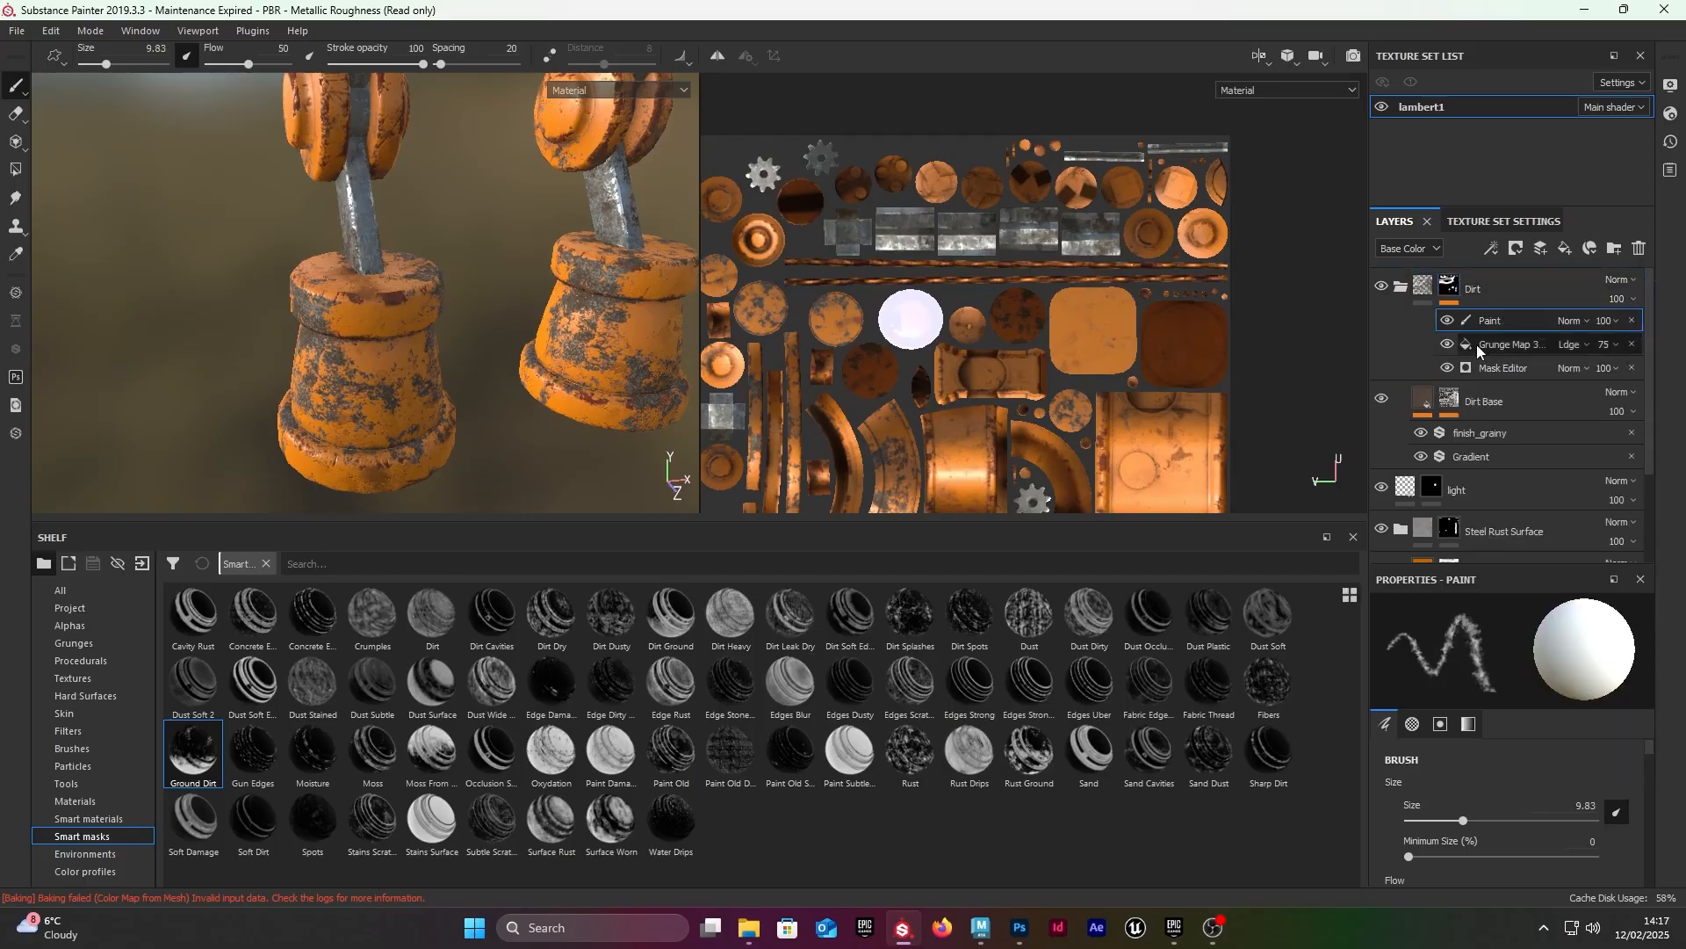
# Step: Enlarge the dirt brush to size 51.75 and try painting dirt on the robot's foot in the Dirt folder's mask
pyautogui.moveTo(415, 405)
pyautogui.keyDown('alt'); pyautogui.mouseDown()
pyautogui.moveTo(357, 352)
pyautogui.moveTo(402, 351)
pyautogui.mouseUp(); pyautogui.keyUp('alt')
pyautogui.rightClick(357, 351)
pyautogui.keyDown('ctrl'); pyautogui.moveTo(402, 351); pyautogui.dragTo(483, 353, button='right'); pyautogui.keyUp('ctrl')
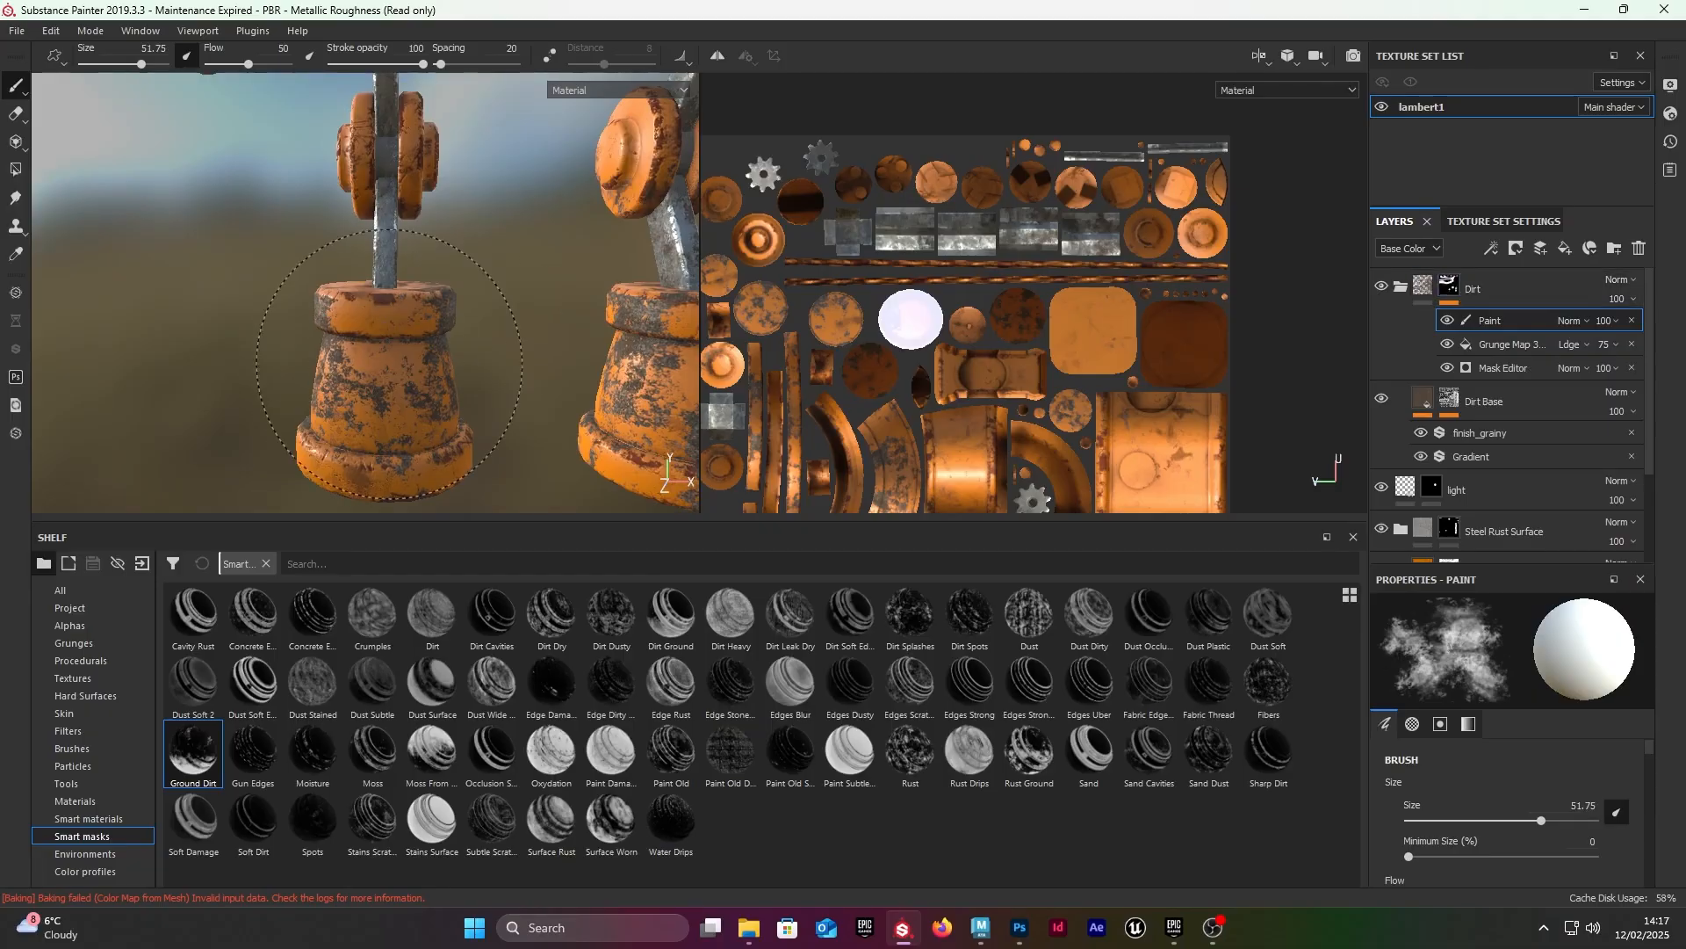
pyautogui.keyDown('alt'); pyautogui.moveTo(413, 360); pyautogui.dragTo(548, 345); pyautogui.keyUp('alt')
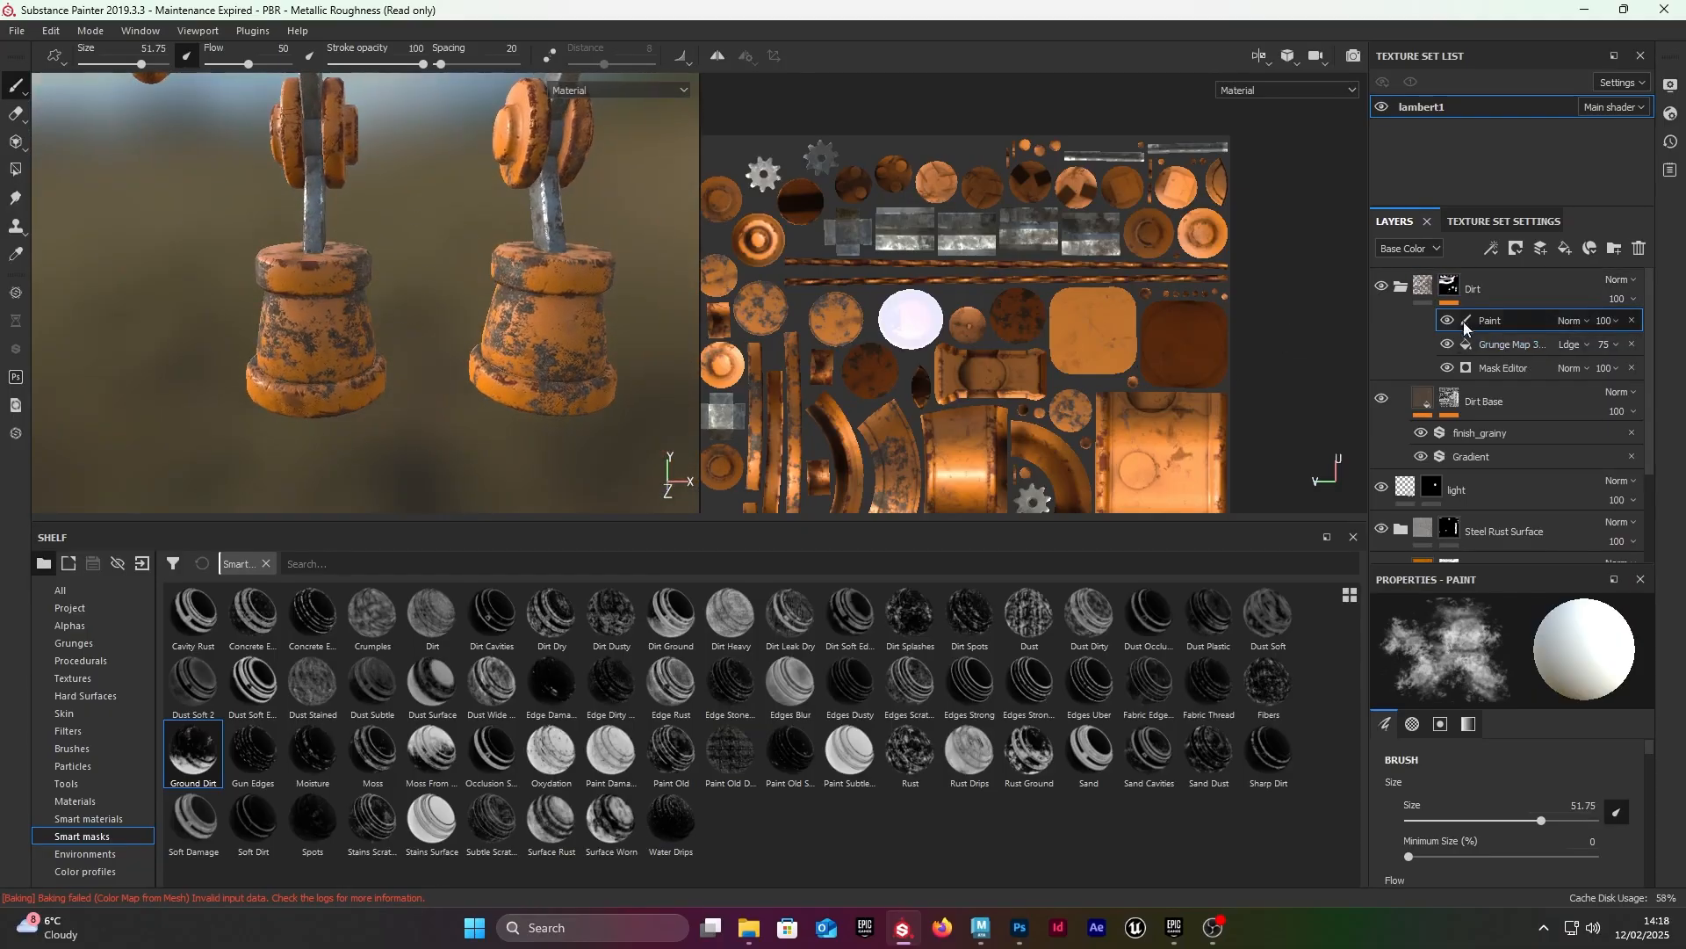
# Step: Toggle the Dirt folder's visibility to compare the feet with and without the dirt
pyautogui.click(1379, 284)
pyautogui.click(1380, 284)
pyautogui.click(1382, 283)
pyautogui.click(1378, 283)
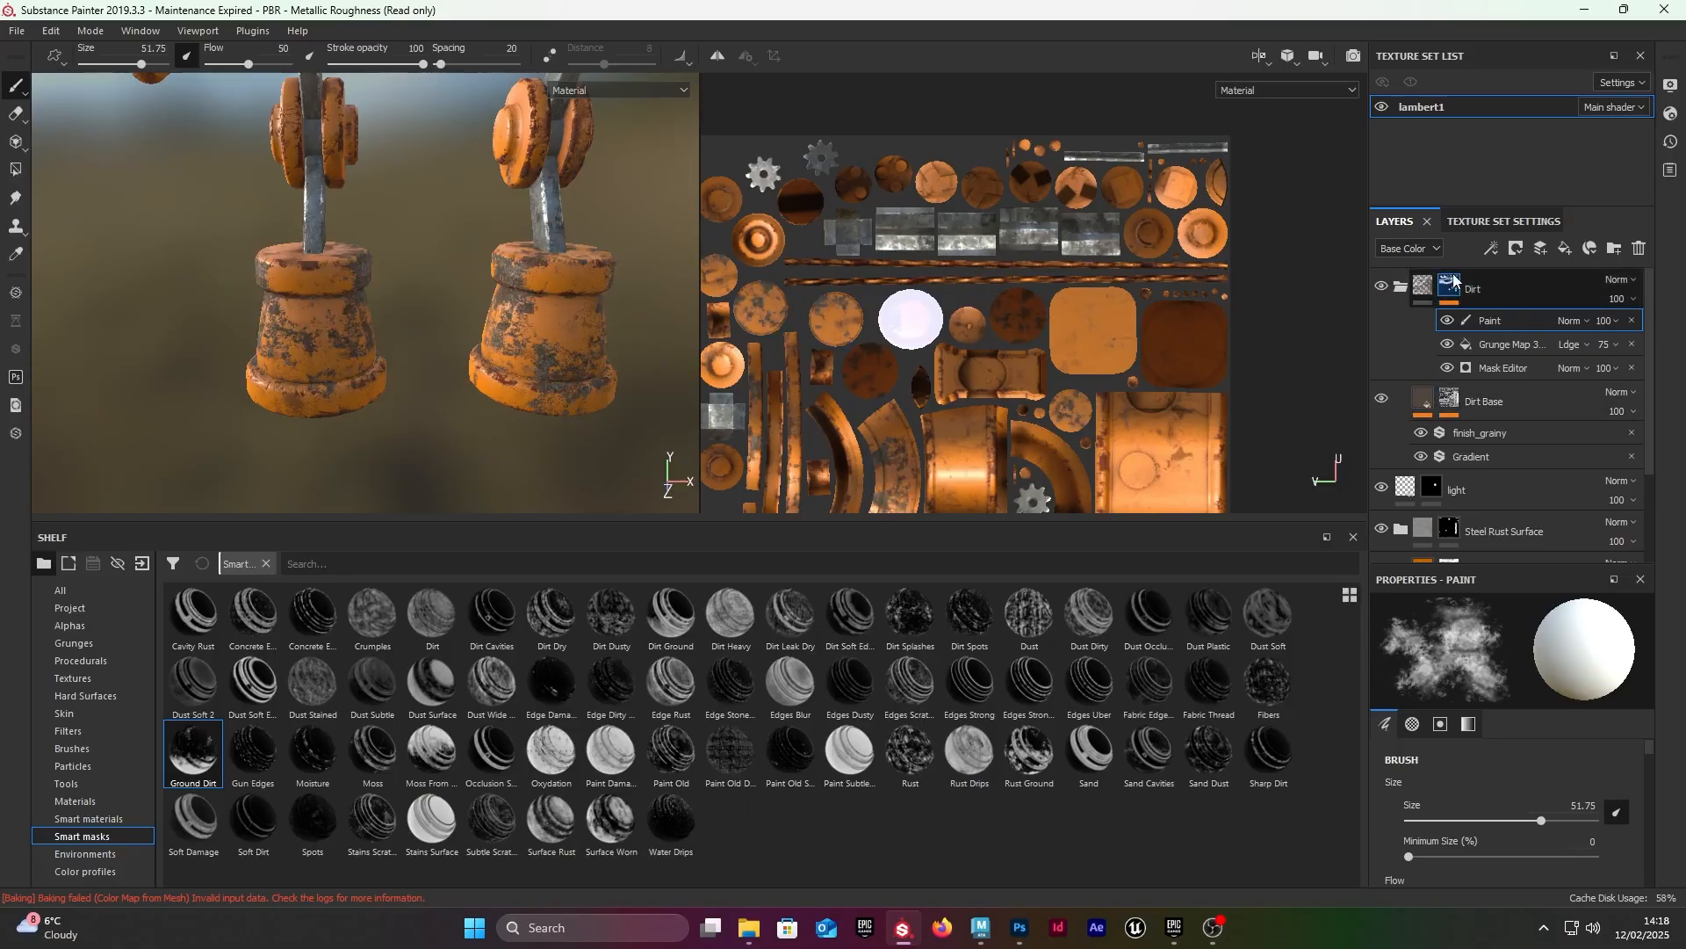
# Step: Hide the Mask Editor effect in the Dirt Base layer's mask
pyautogui.click(1449, 400)
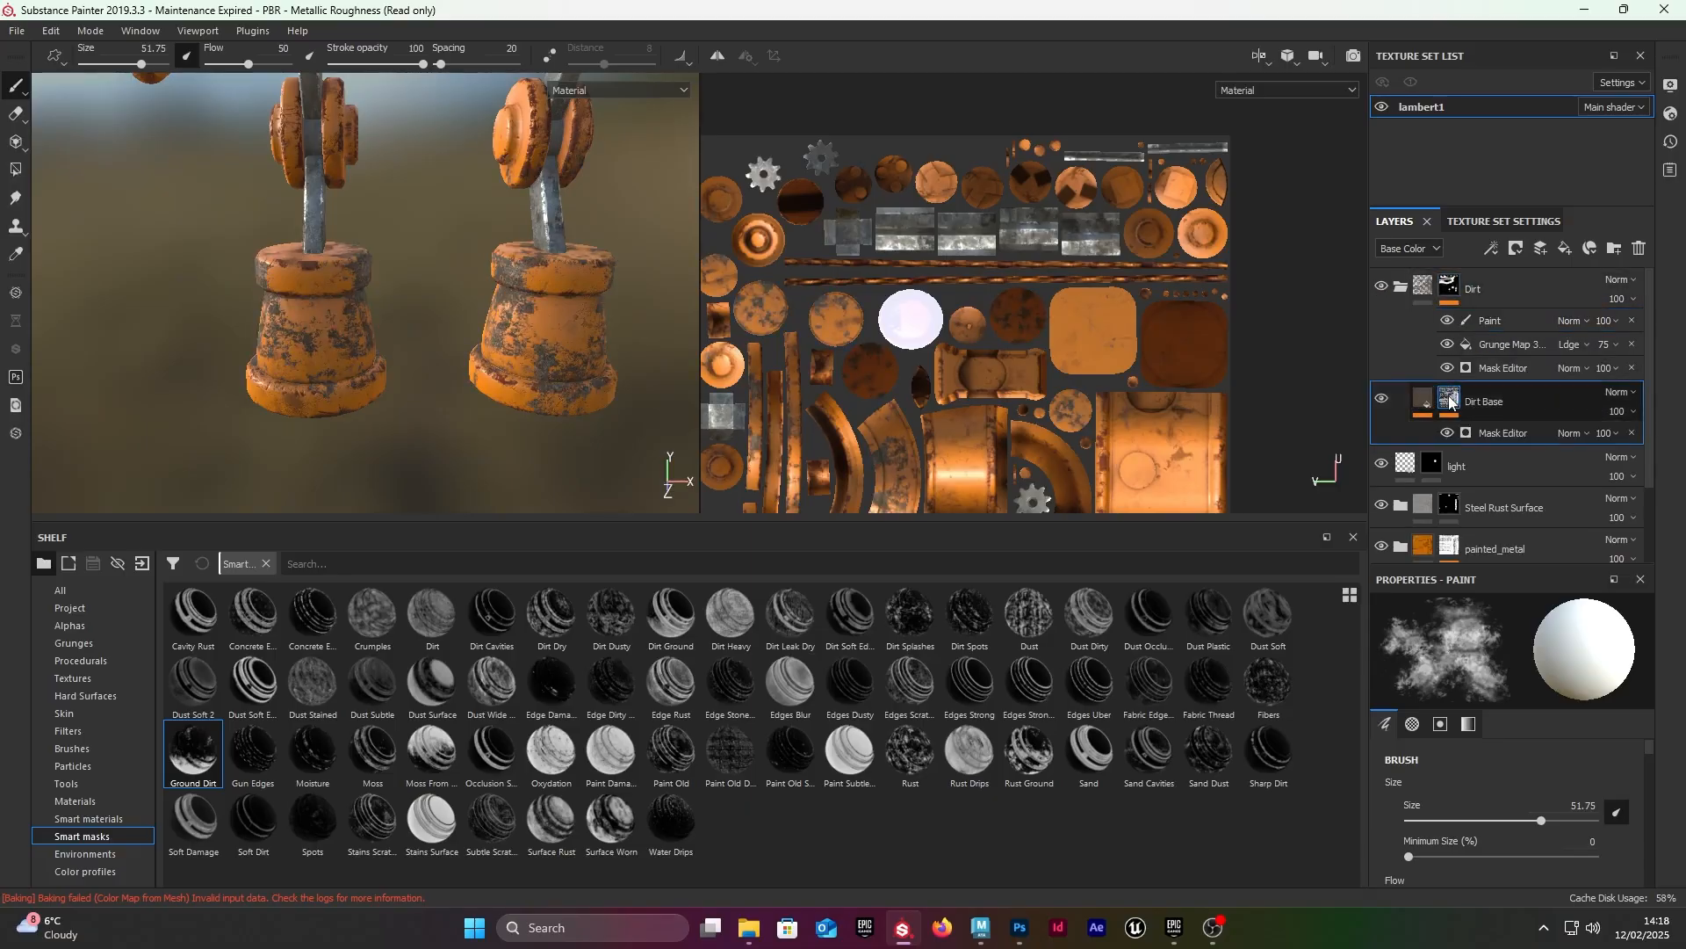
pyautogui.click(1448, 432)
pyautogui.click(1449, 432)
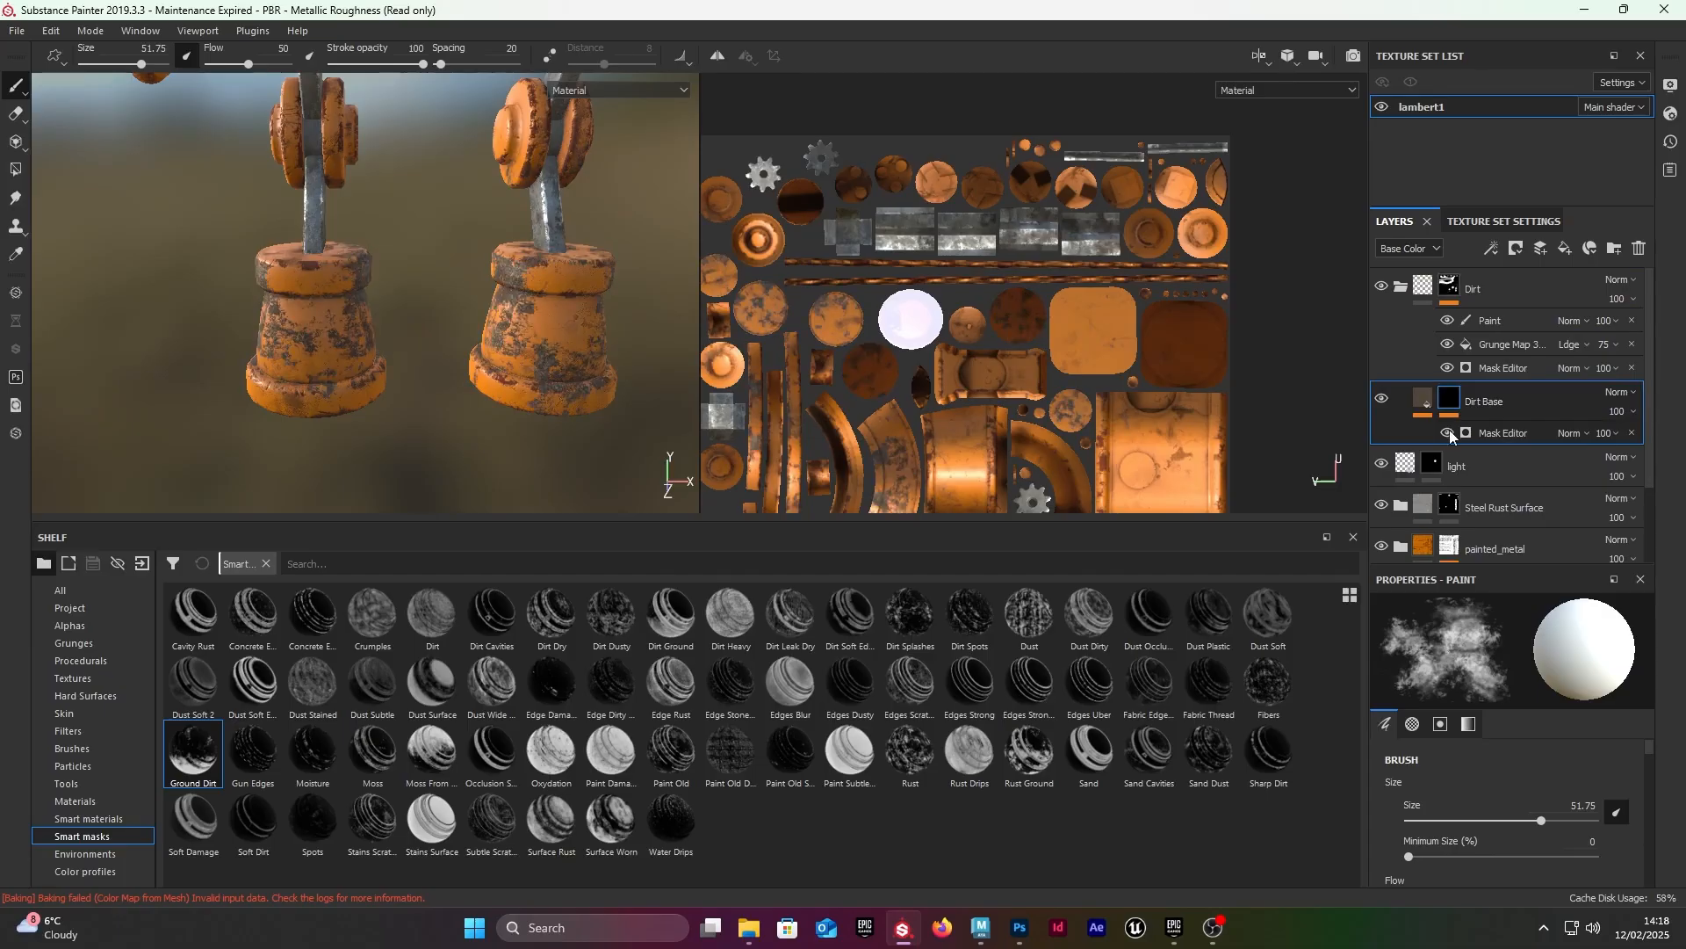
pyautogui.click(1448, 434)
pyautogui.click(1448, 434)
pyautogui.click(1448, 433)
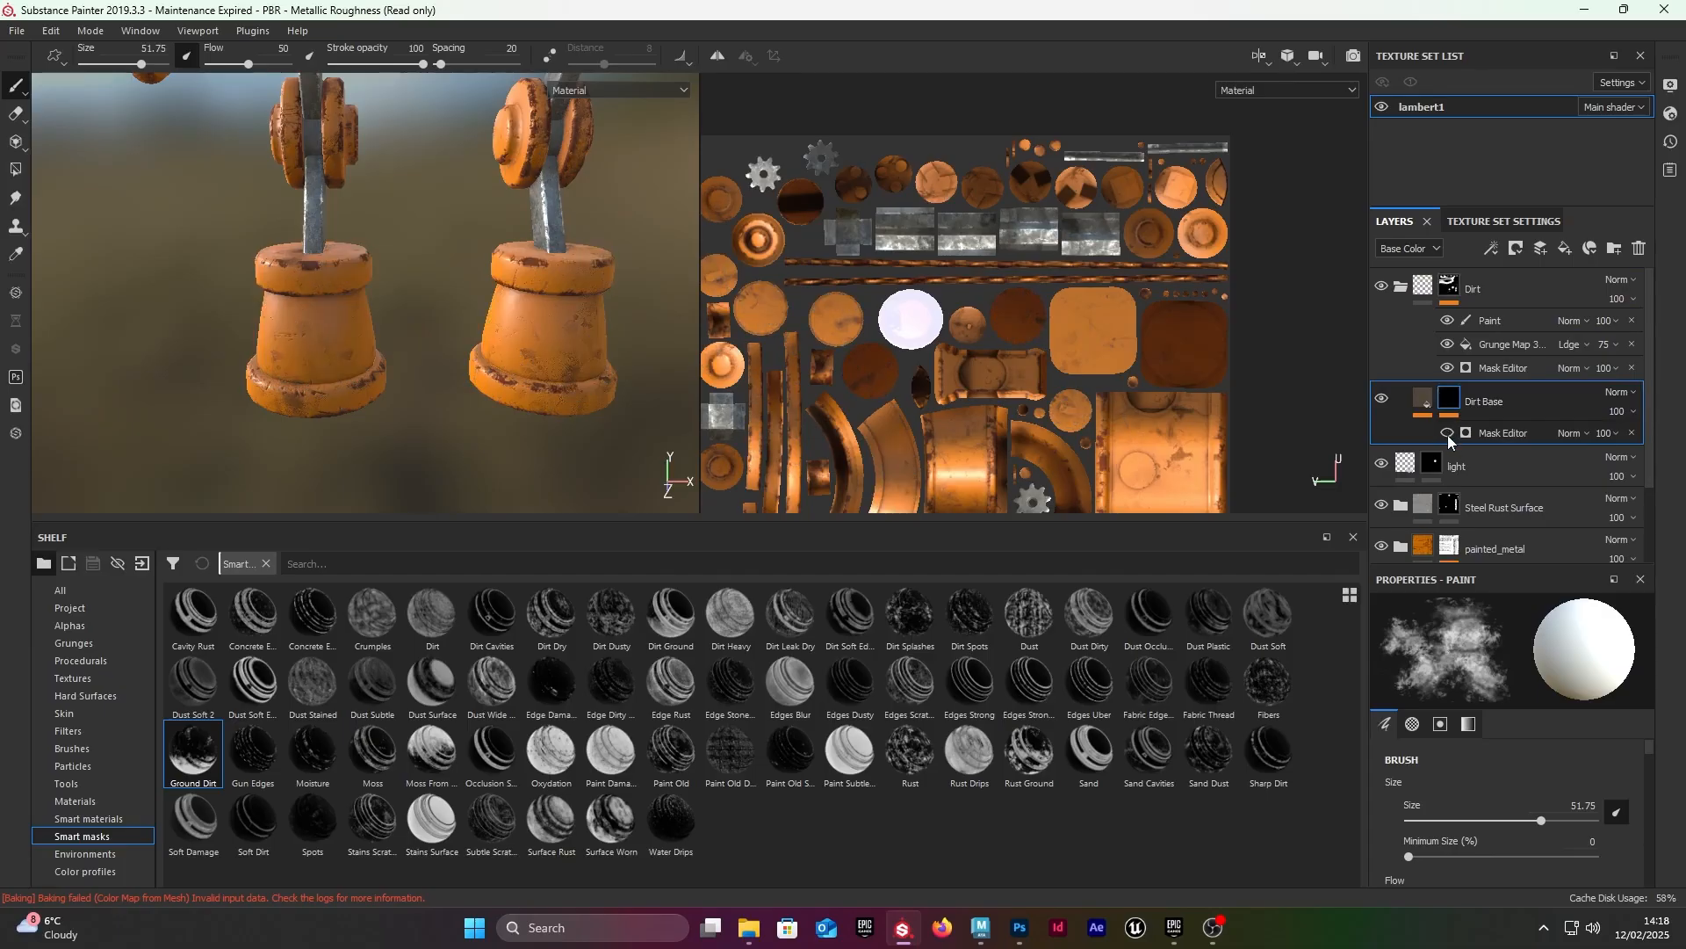
# Step: Add a paint effect to the Dirt Base mask, brush dirt onto one foot and hide the paint effect
pyautogui.click(1434, 404)
pyautogui.rightClick(1453, 405)
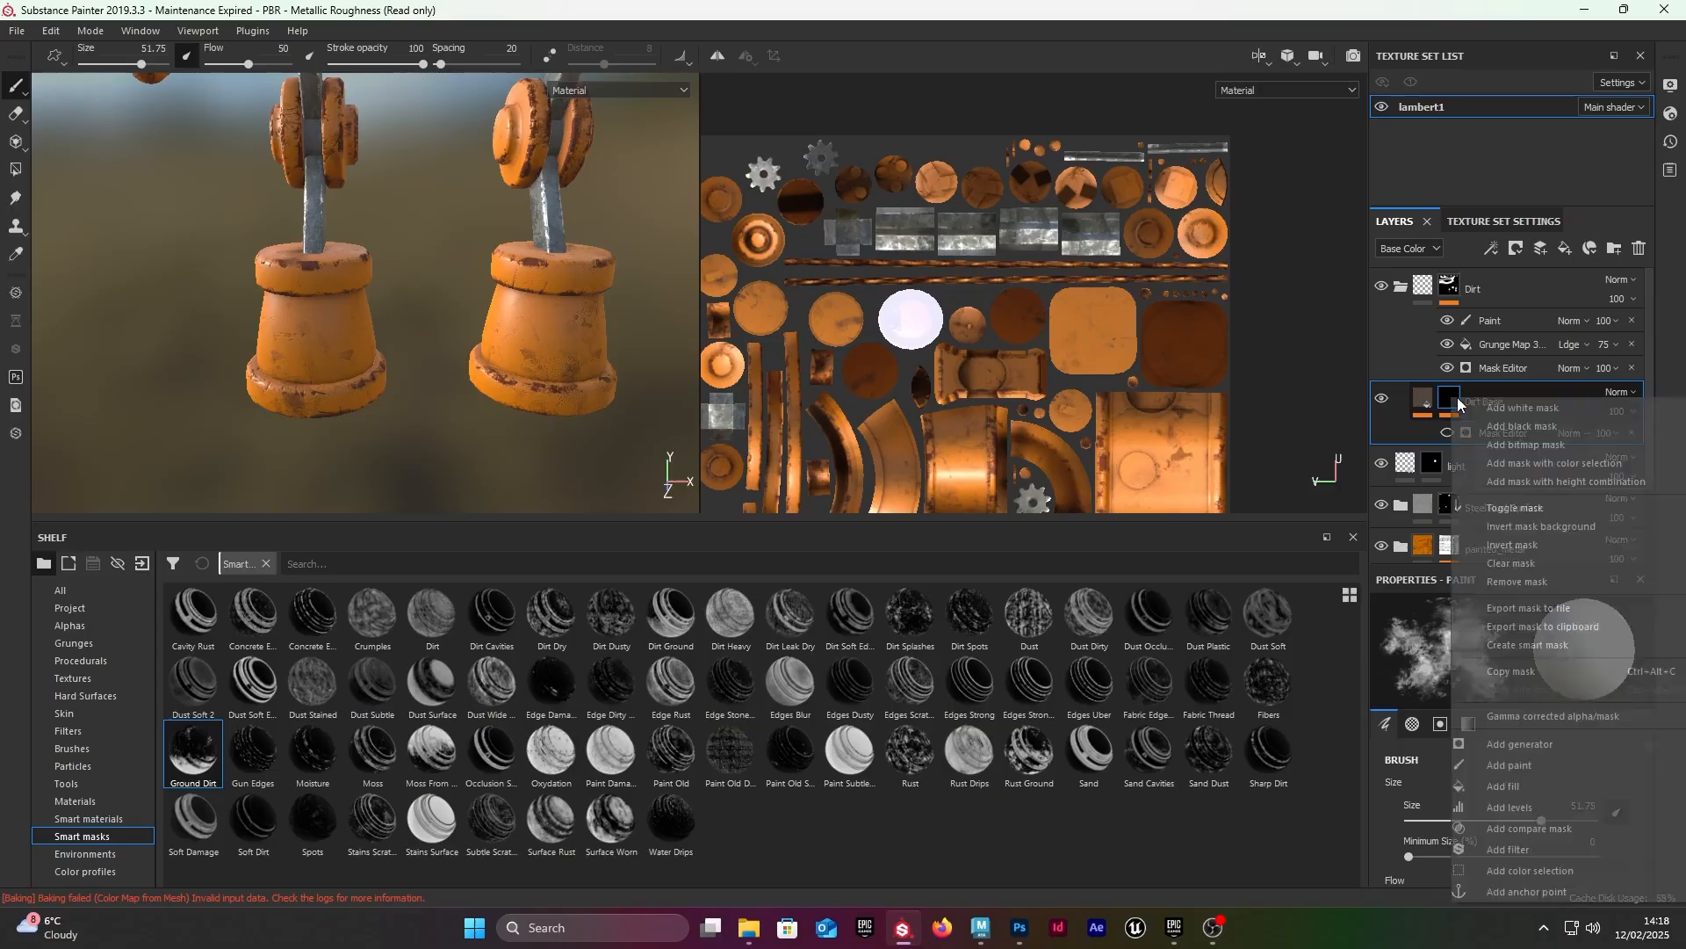
pyautogui.click(1509, 765)
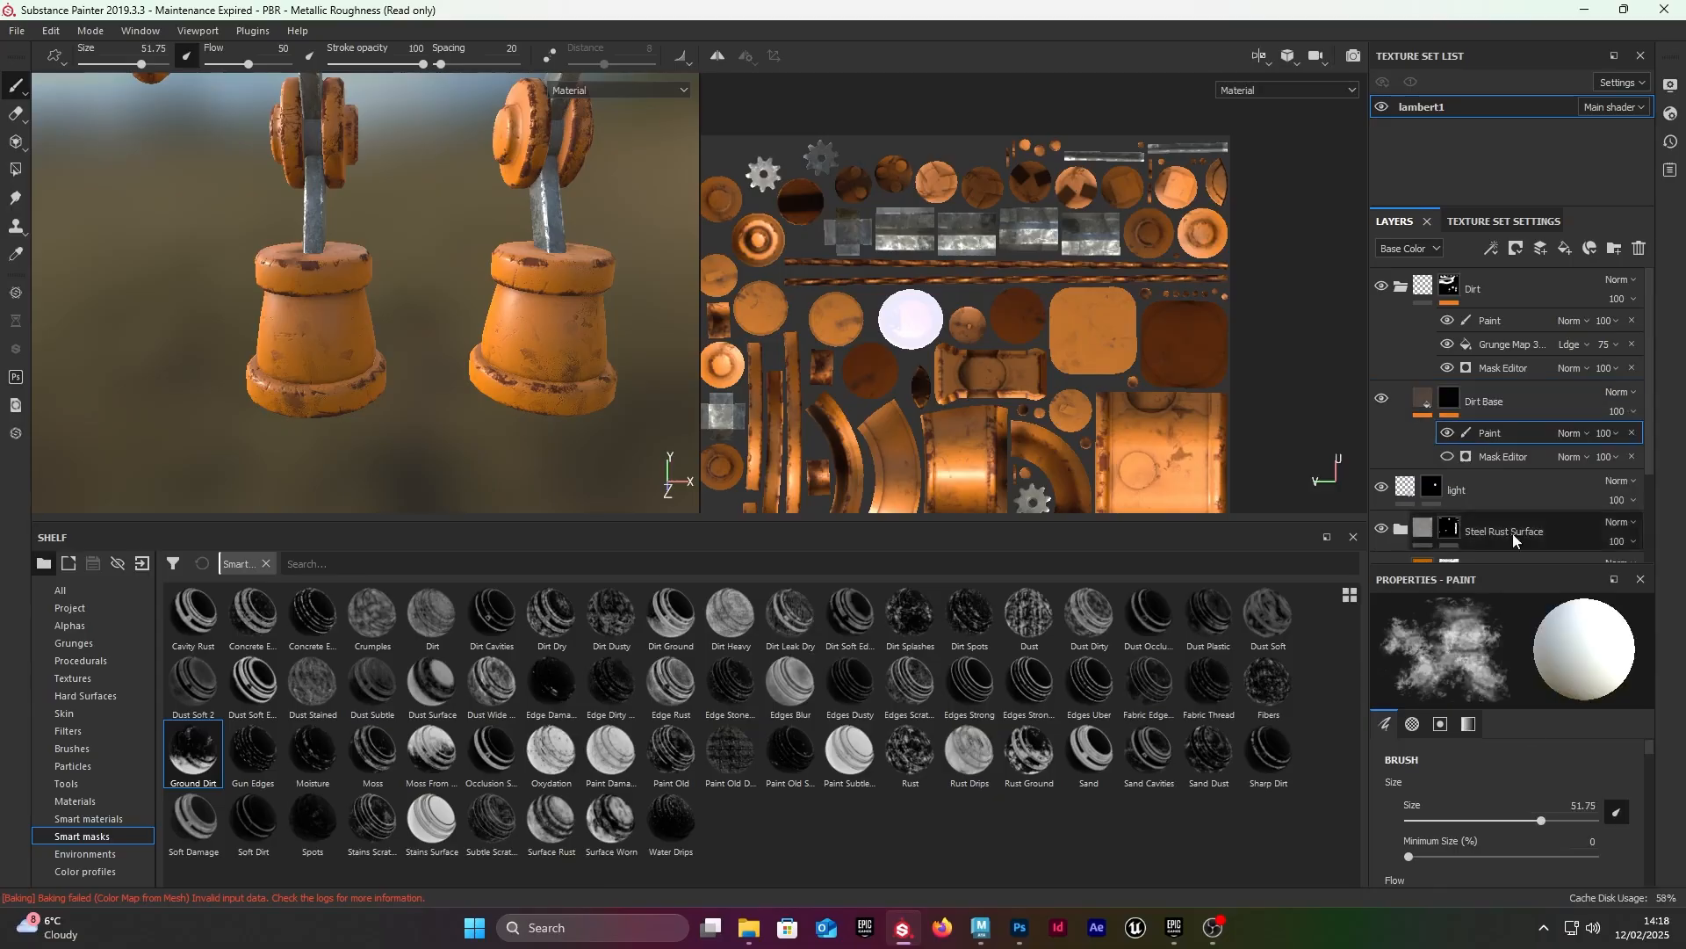
pyautogui.moveTo(331, 372)
pyautogui.mouseDown()
pyautogui.moveTo(296, 379)
pyautogui.moveTo(378, 334)
pyautogui.mouseUp()
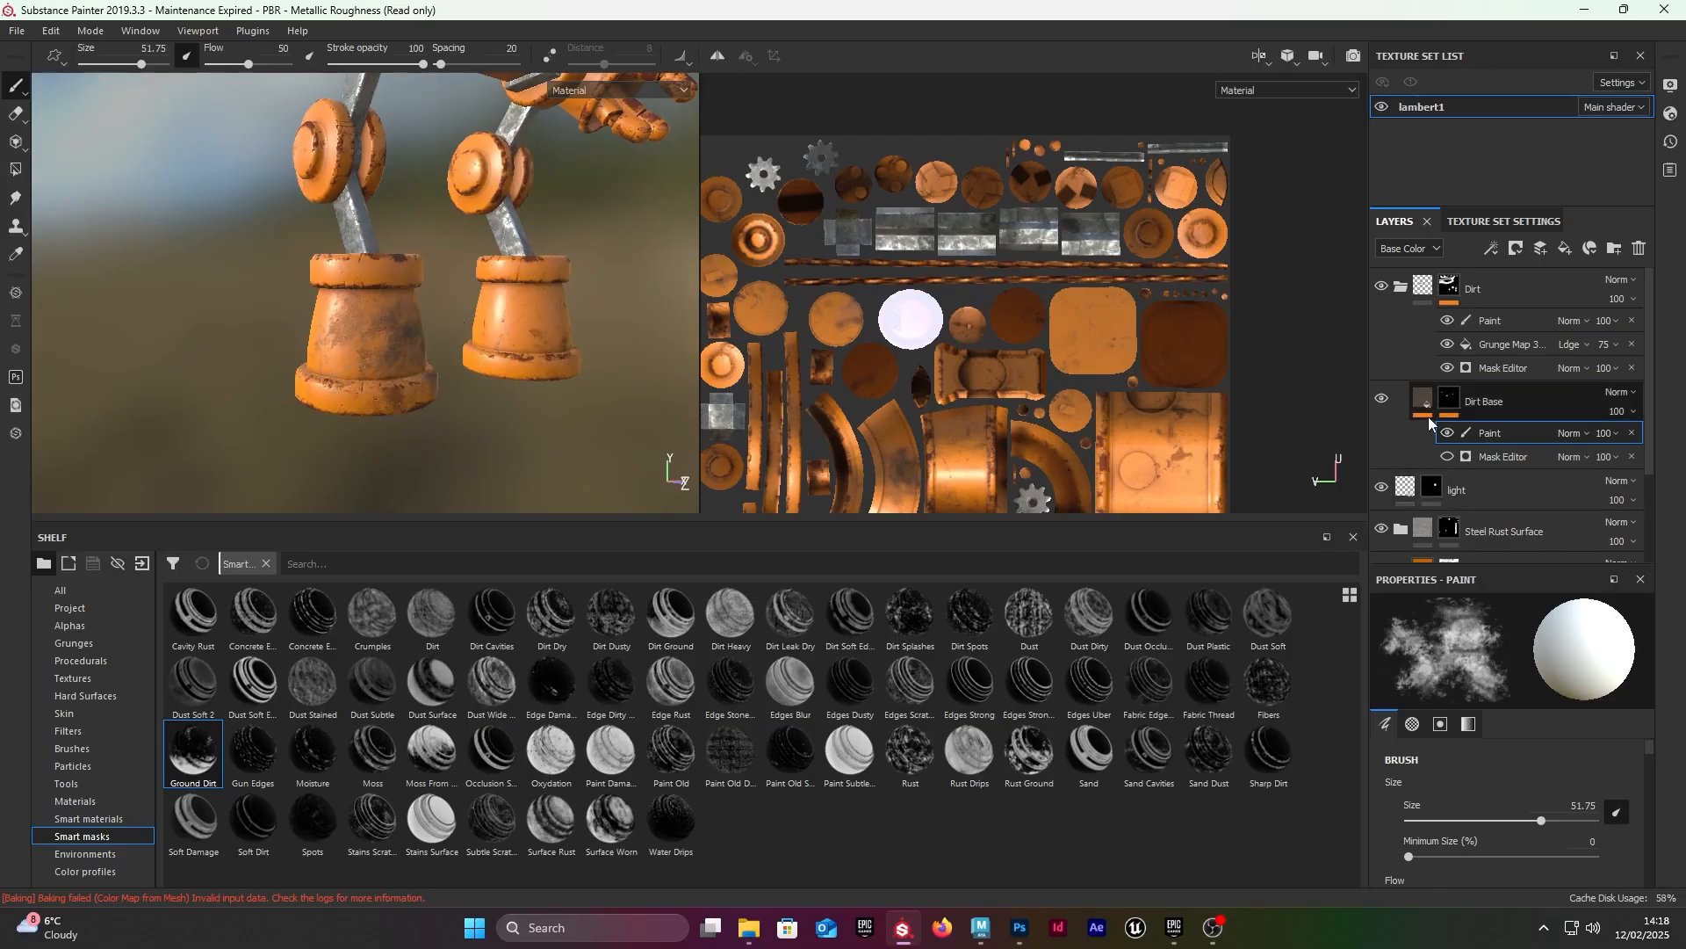
pyautogui.click(1447, 432)
# Step: Apply the Ground Dirt smart mask to the Dirt Base layer and check the robot's feet
pyautogui.click(1450, 400)
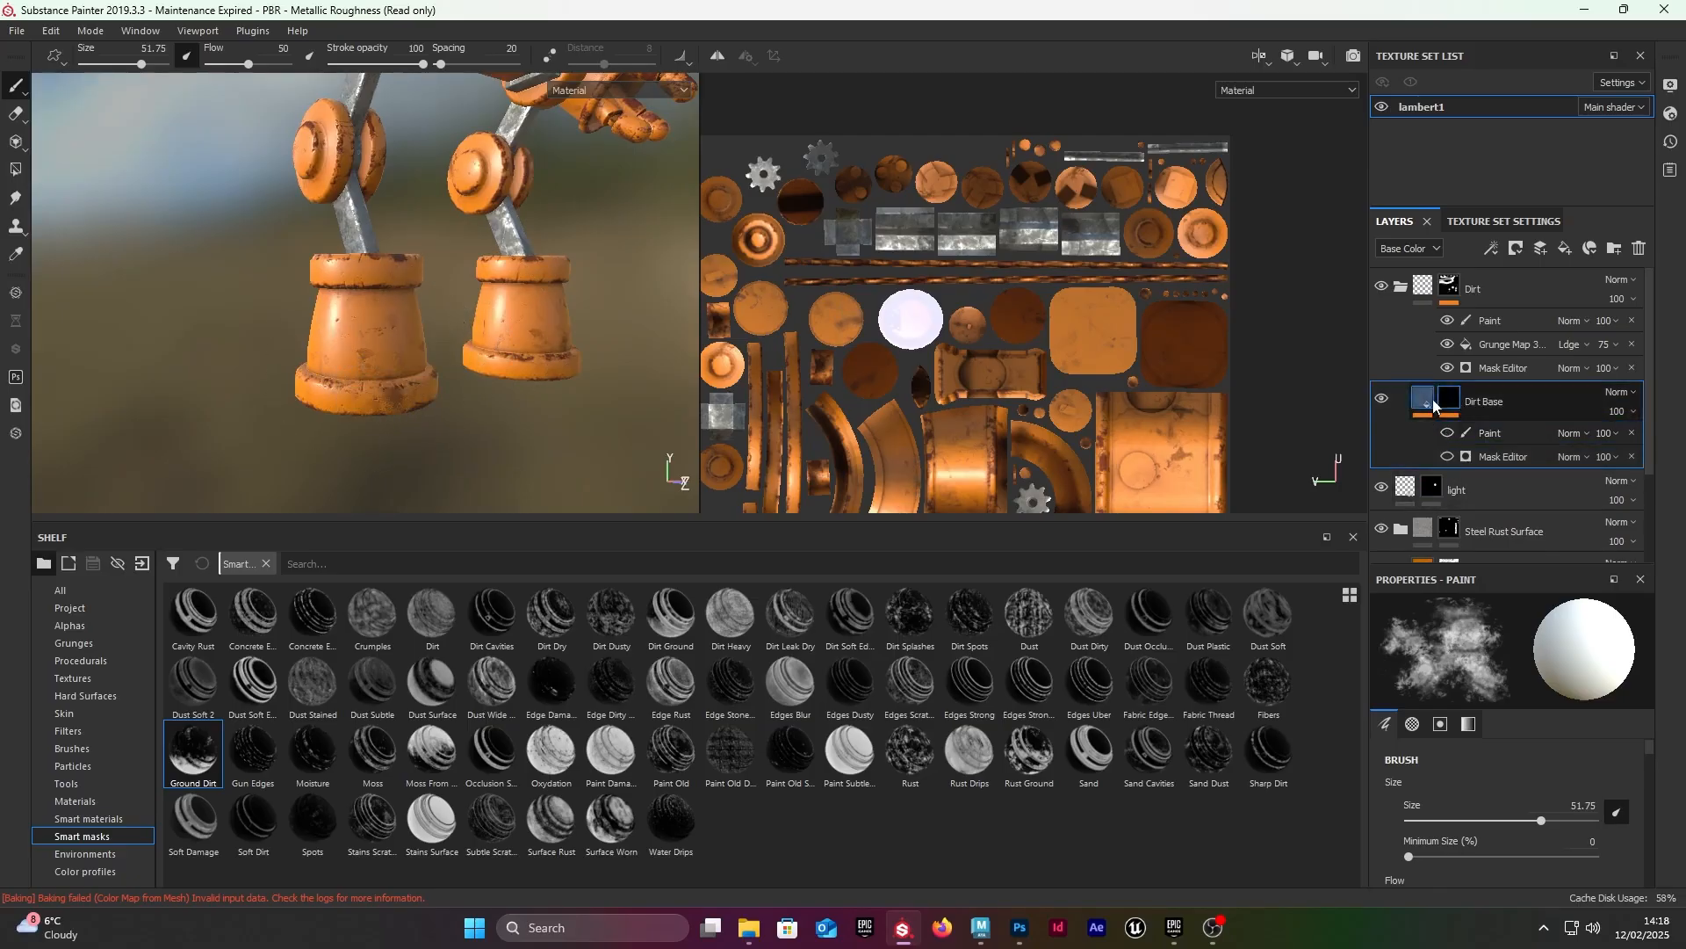
pyautogui.click(1476, 292)
pyautogui.click(1401, 286)
pyautogui.click(1450, 333)
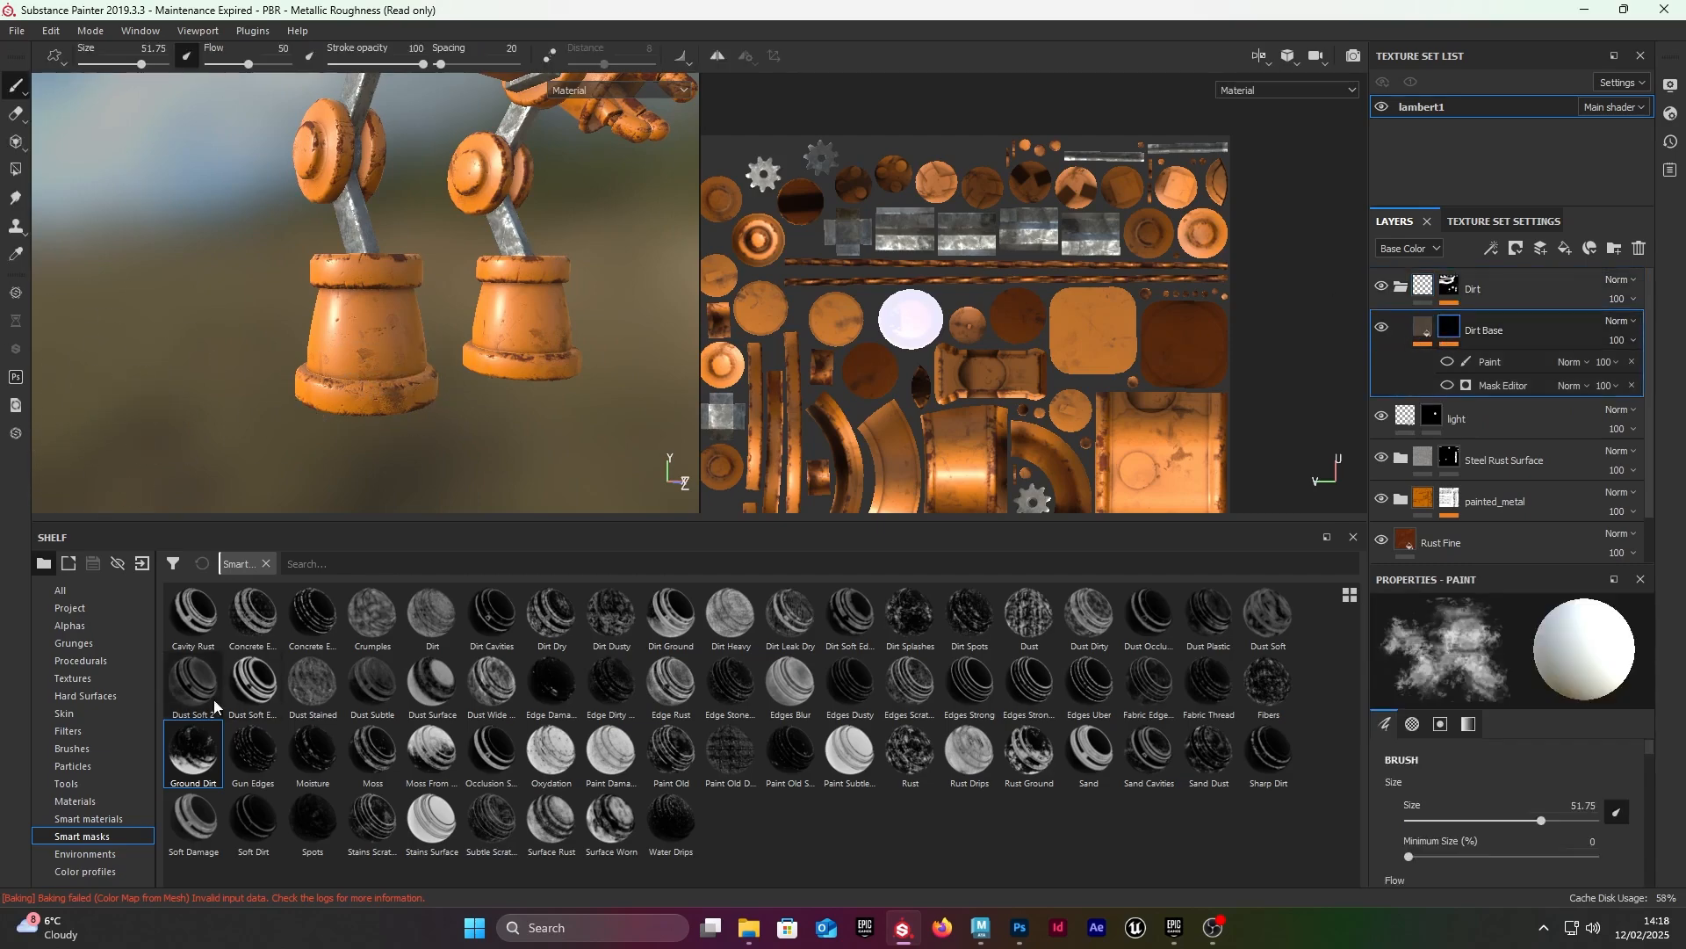
pyautogui.moveTo(193, 751); pyautogui.dragTo(1423, 330)
pyautogui.press('f')
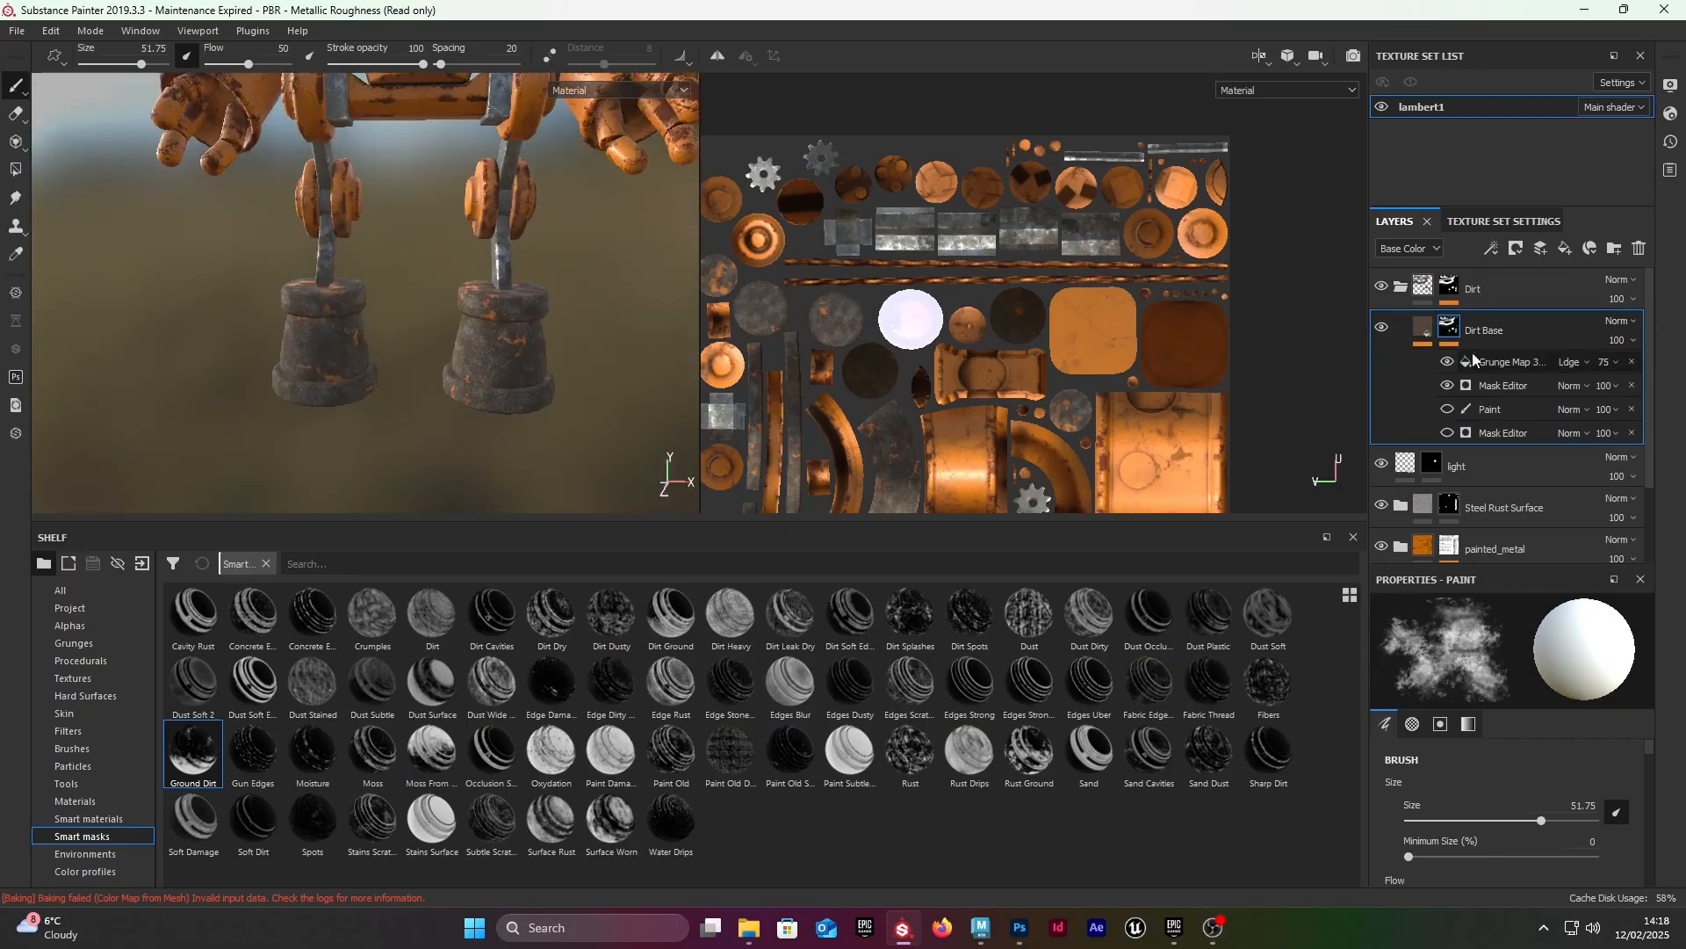
# Step: Set the Global Balance of the Dirt Base mask's visible Mask Editor to 0.82 and inspect the dirt on the feet
pyautogui.click(1513, 362)
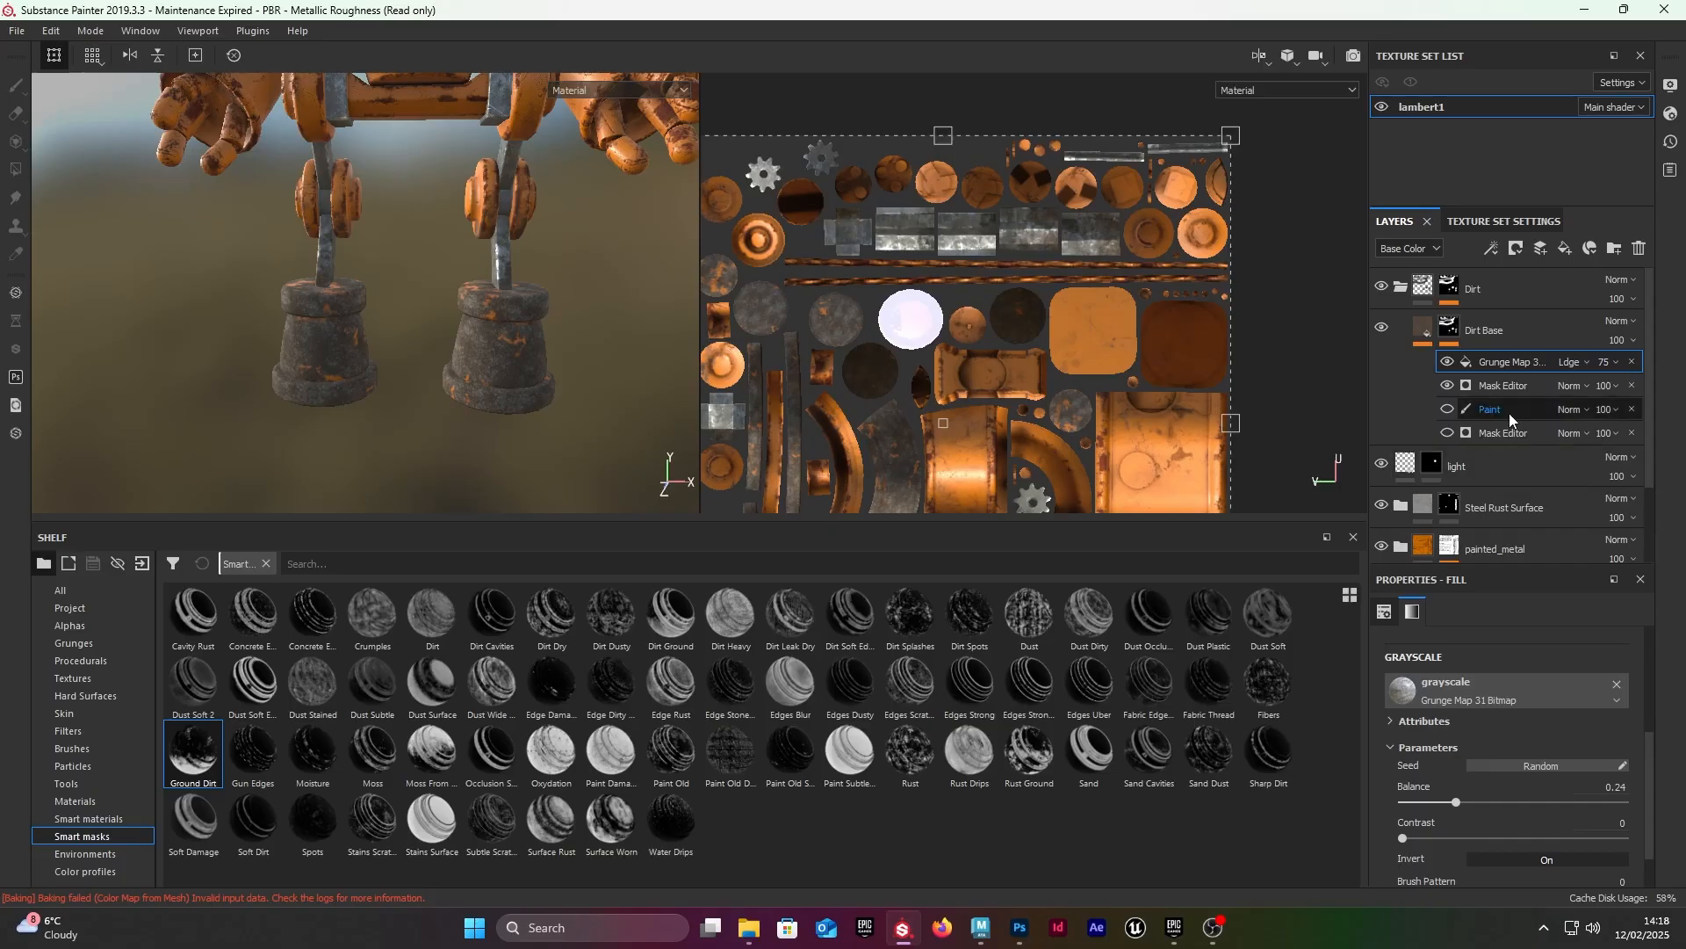
pyautogui.click(1509, 387)
pyautogui.click(1536, 789)
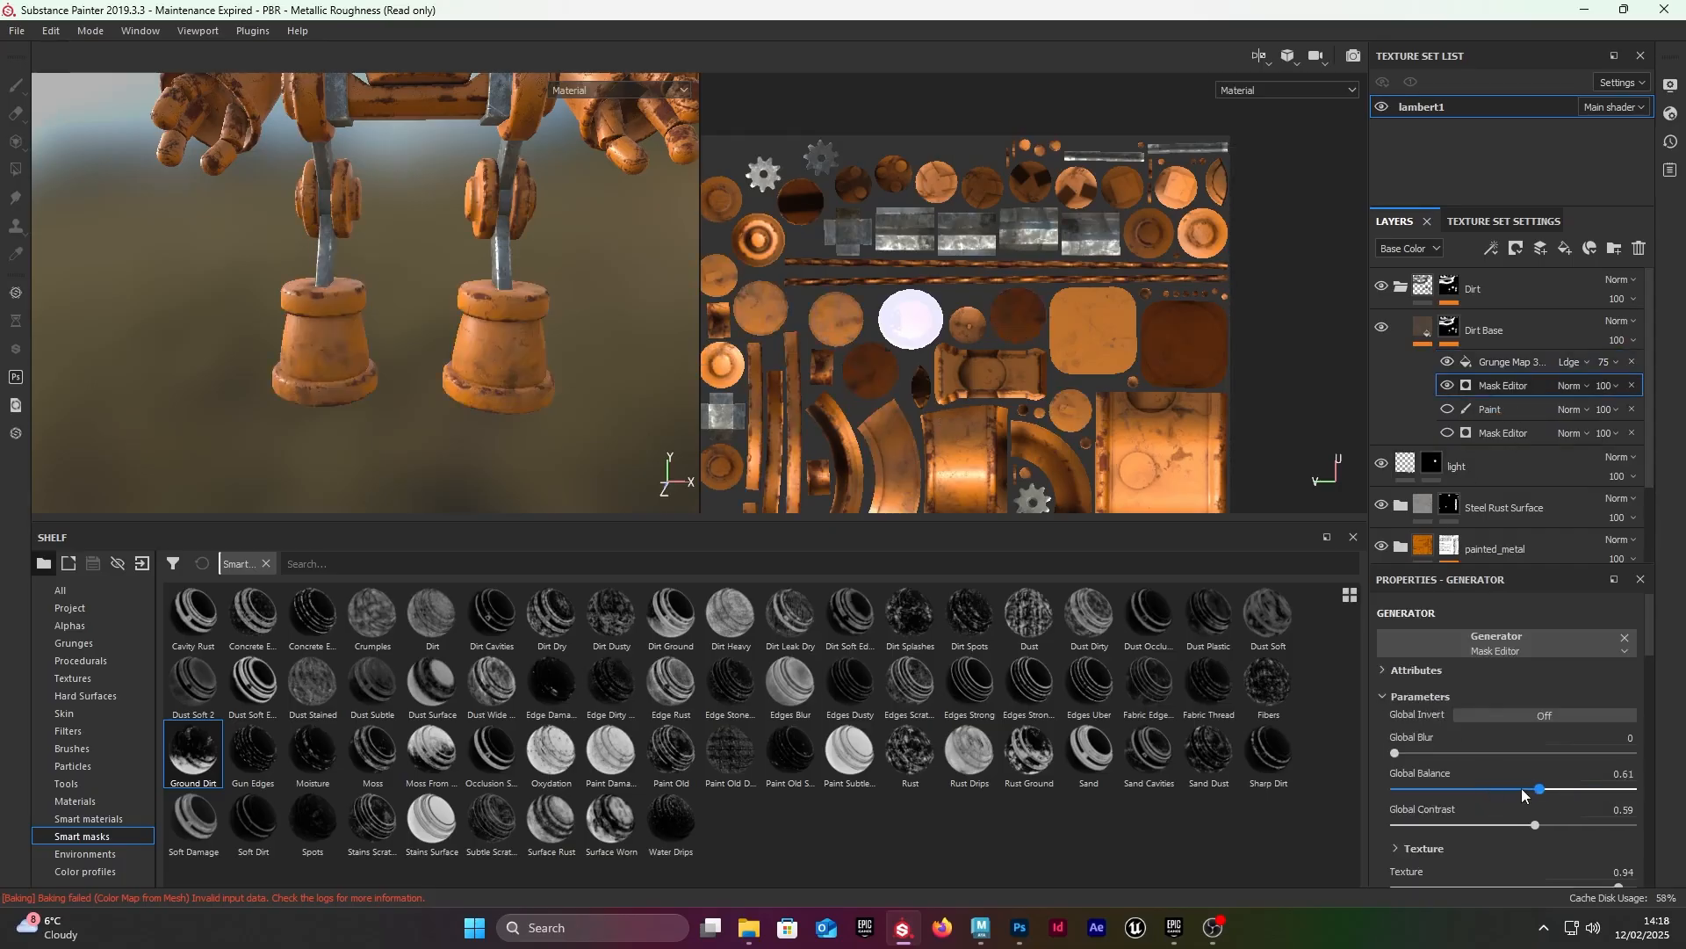
pyautogui.moveTo(1560, 777); pyautogui.dragTo(1588, 766)
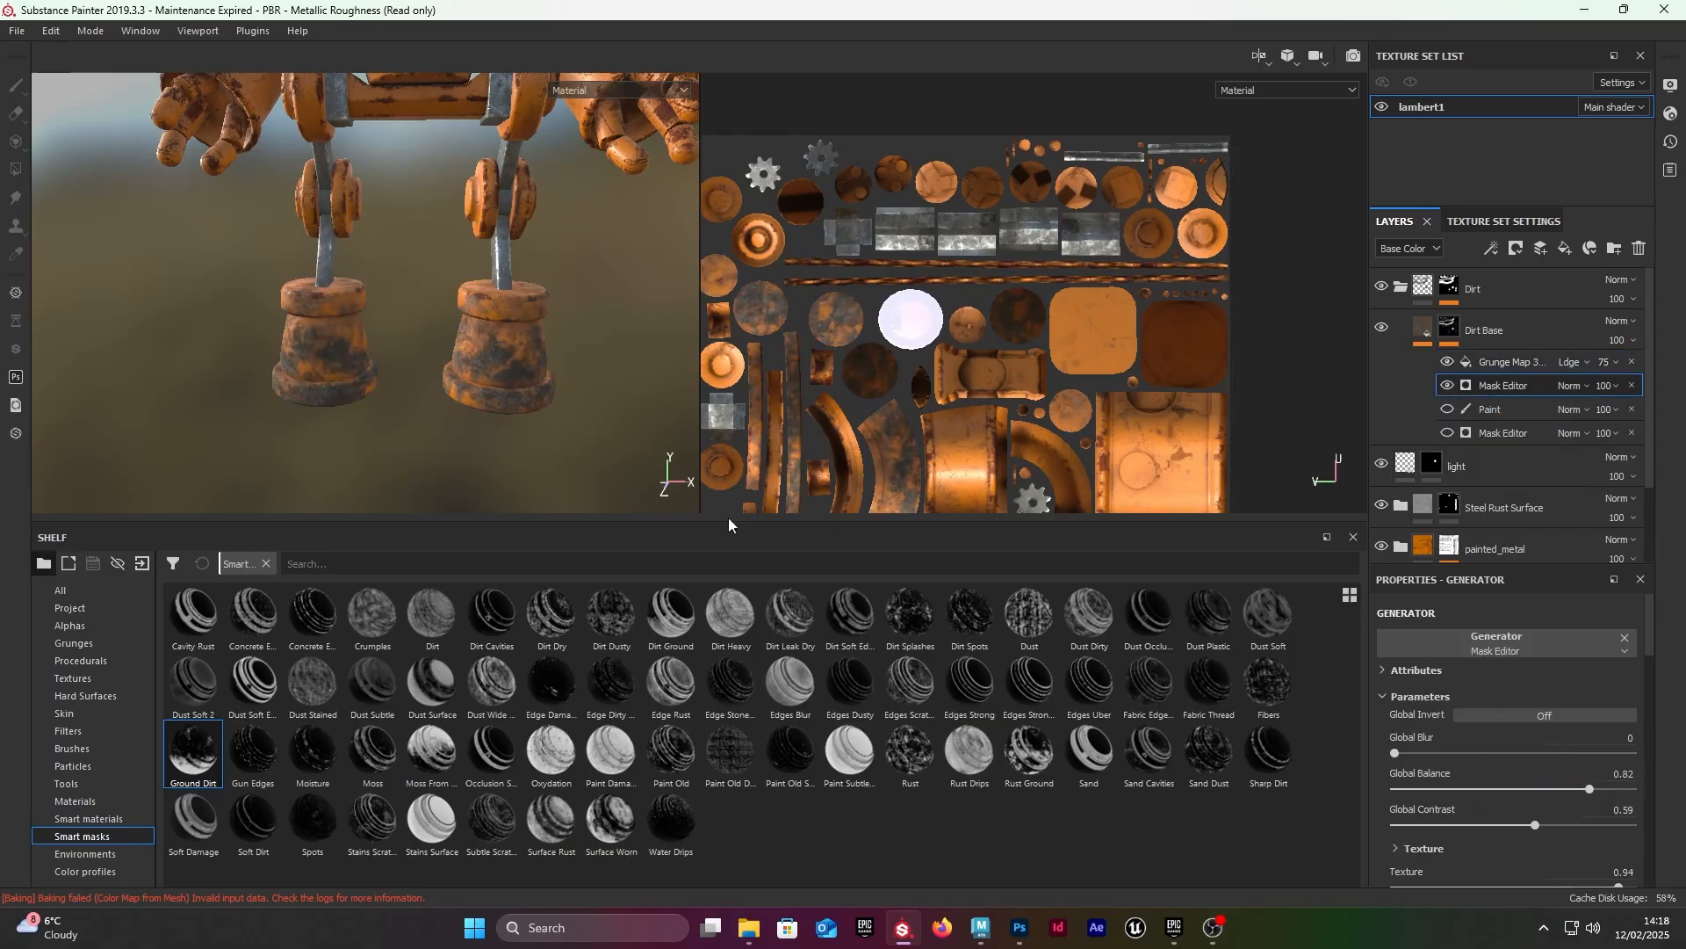
pyautogui.keyDown('alt'); pyautogui.moveTo(395, 342); pyautogui.dragTo(416, 397); pyautogui.keyUp('alt')
pyautogui.keyDown('alt'); pyautogui.moveTo(174, 260); pyautogui.dragTo(437, 313, button='right'); pyautogui.keyUp('alt')
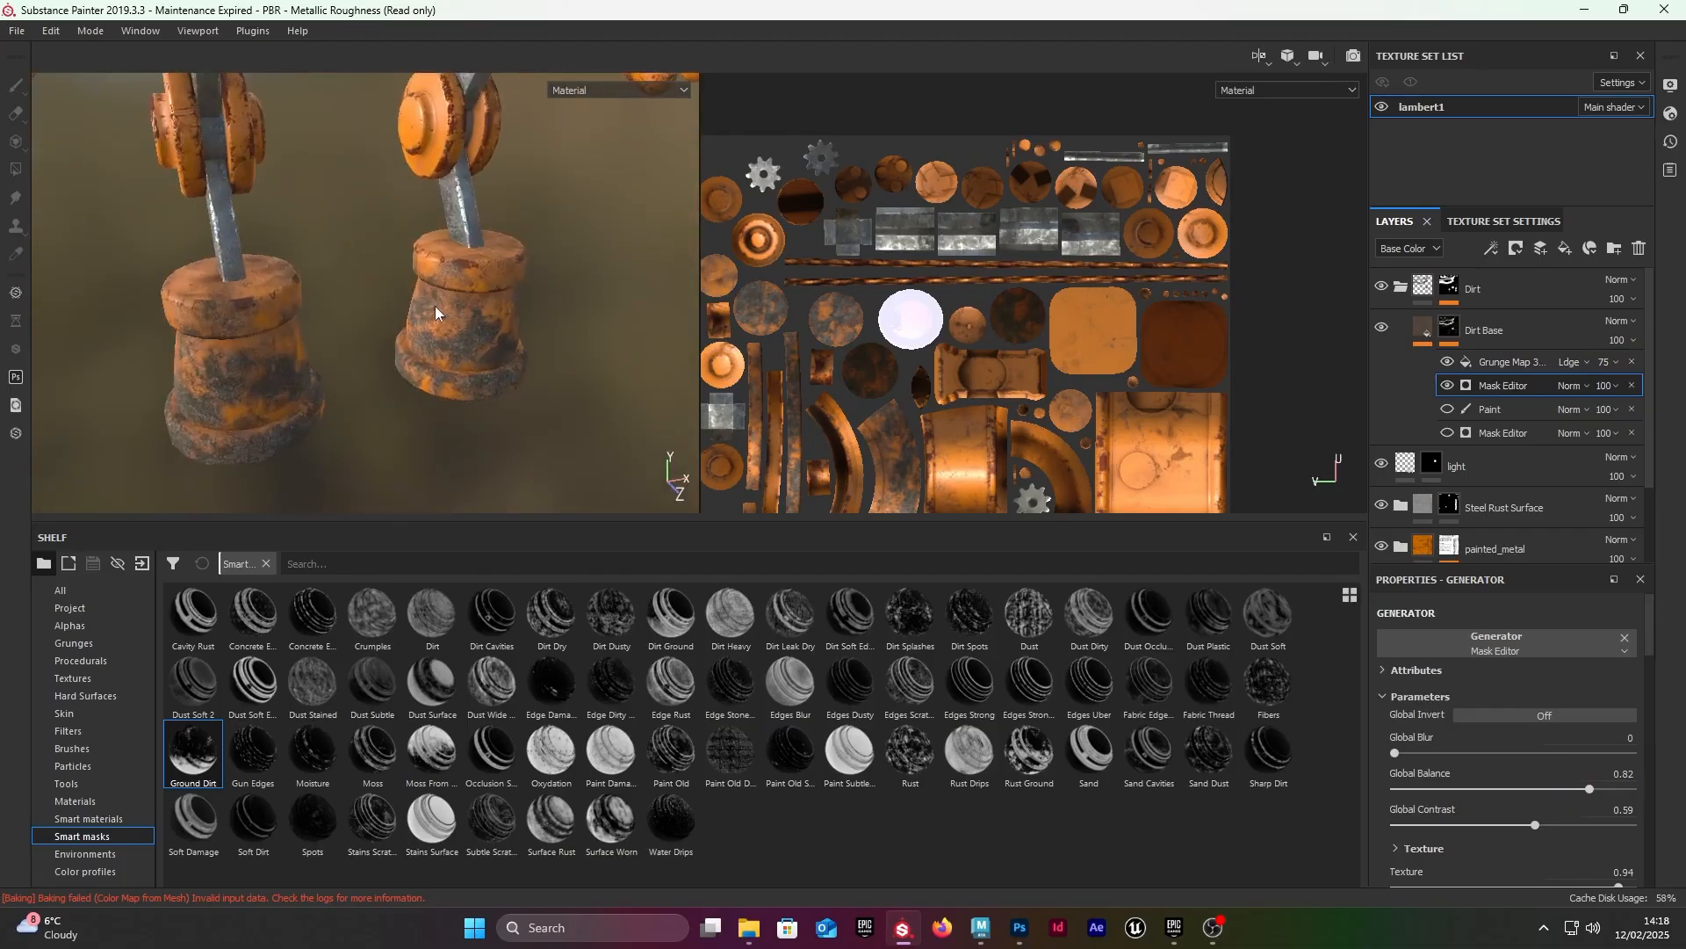
pyautogui.keyDown('alt'); pyautogui.moveTo(274, 325); pyautogui.dragTo(188, 290); pyautogui.keyUp('alt')
pyautogui.keyDown('alt'); pyautogui.moveTo(188, 290); pyautogui.dragTo(474, 278, button='right'); pyautogui.keyUp('alt')
pyautogui.keyDown('alt'); pyautogui.moveTo(474, 278); pyautogui.dragTo(499, 317); pyautogui.keyUp('alt')
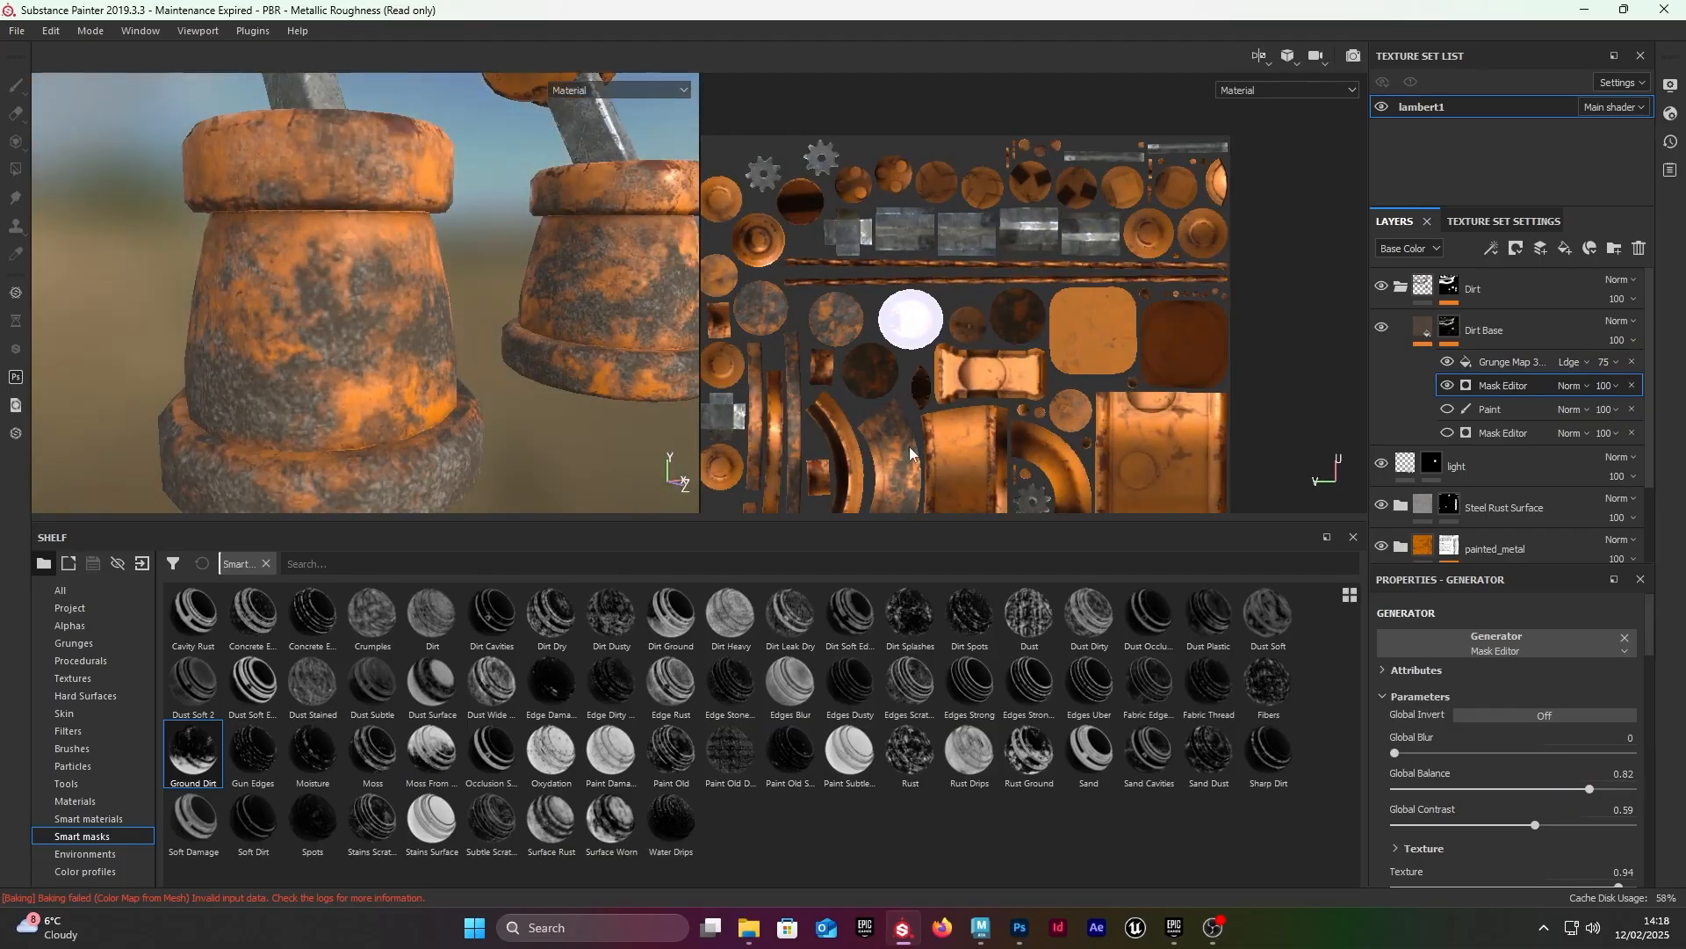
# Step: Set the Dirt Base fill's Height to 0.2996 and inspect the raised dirt on the feet
pyautogui.click(1422, 329)
pyautogui.scroll(-5, 1510, 757)
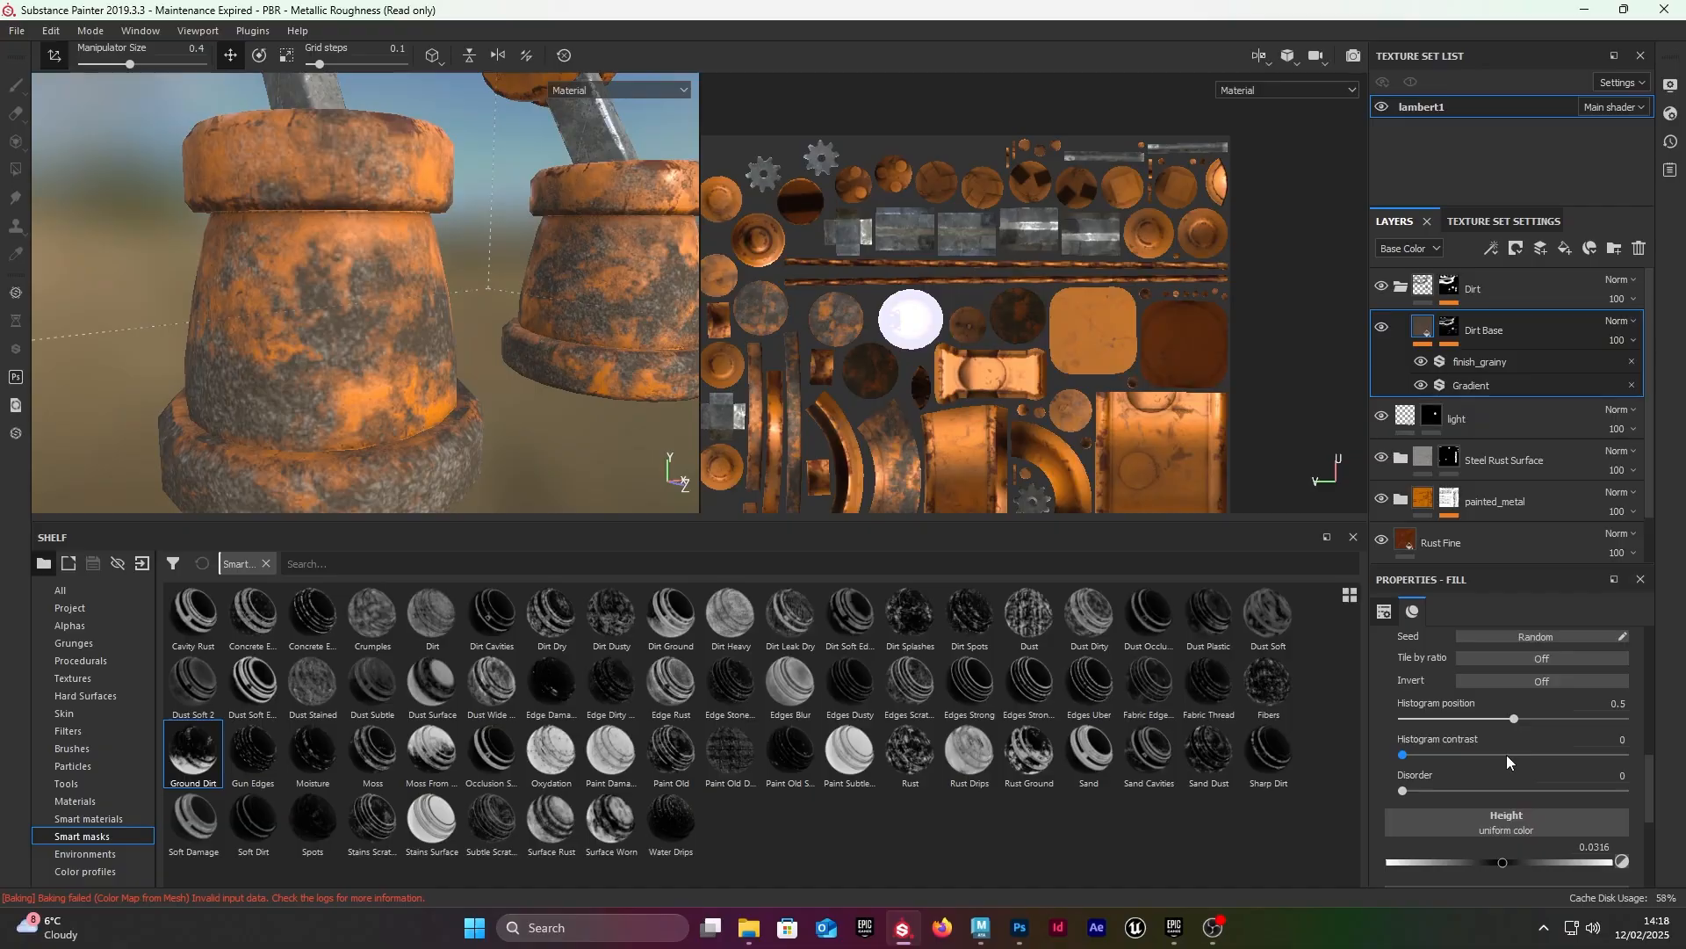
pyautogui.scroll(2, 1572, 749)
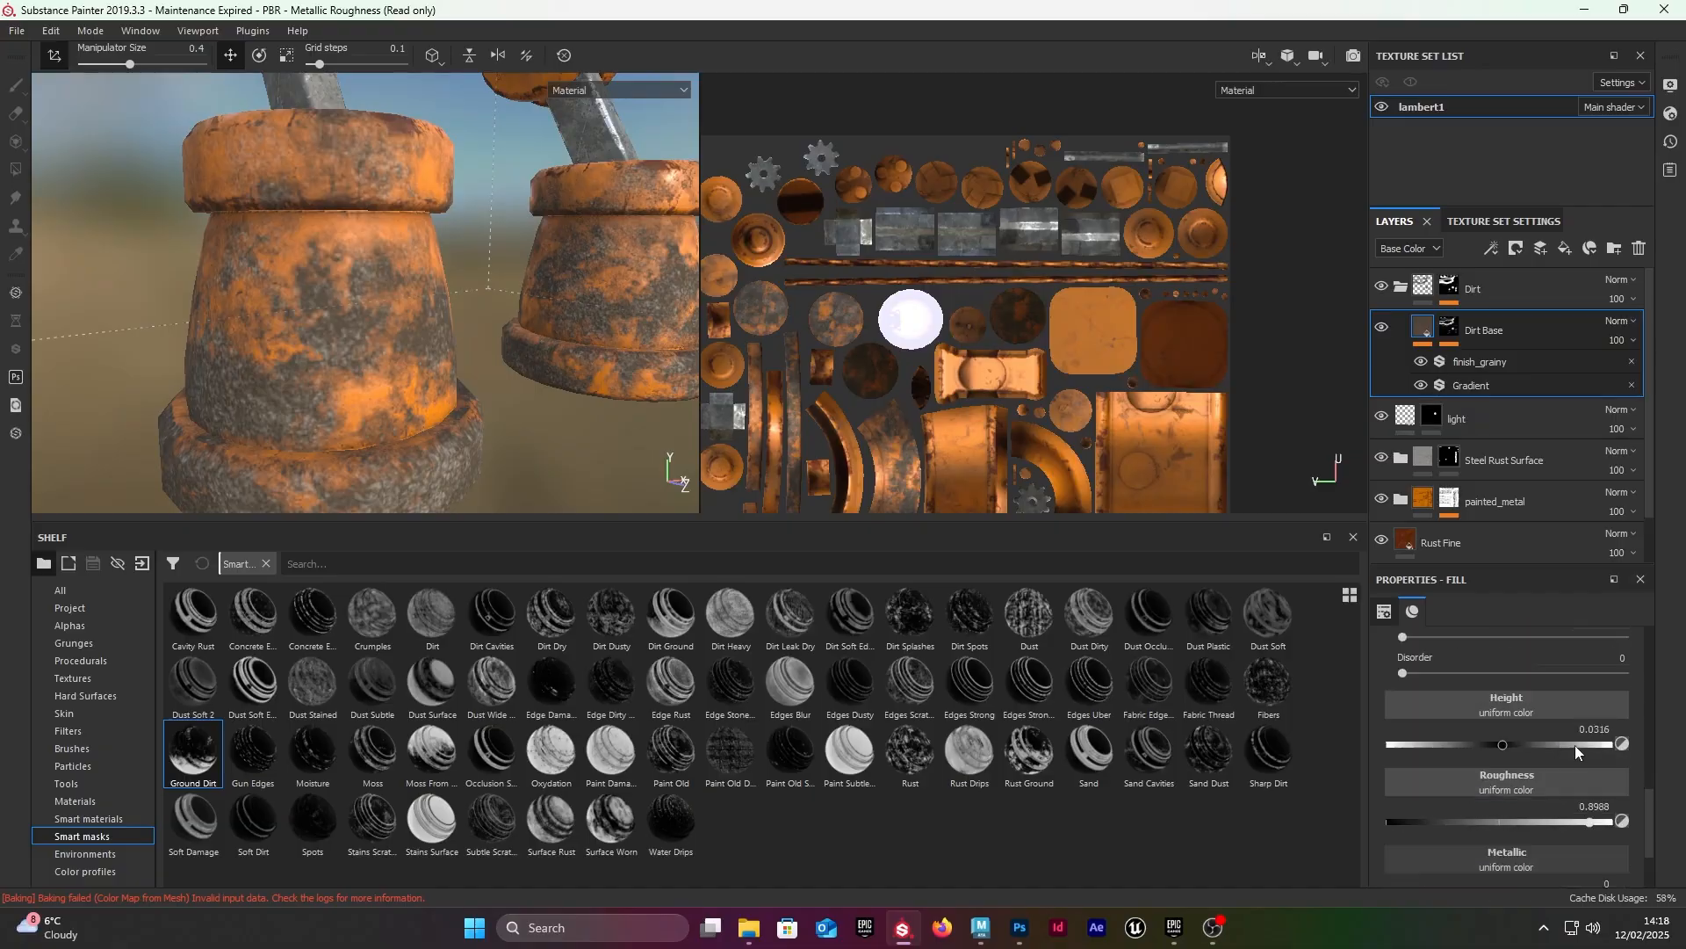
pyautogui.moveTo(1500, 745)
pyautogui.mouseDown()
pyautogui.moveTo(1514, 744)
pyautogui.moveTo(1457, 750)
pyautogui.moveTo(1525, 726)
pyautogui.moveTo(1495, 717)
pyautogui.mouseUp()
pyautogui.keyDown('alt'); pyautogui.moveTo(531, 378); pyautogui.dragTo(646, 279); pyautogui.keyUp('alt')
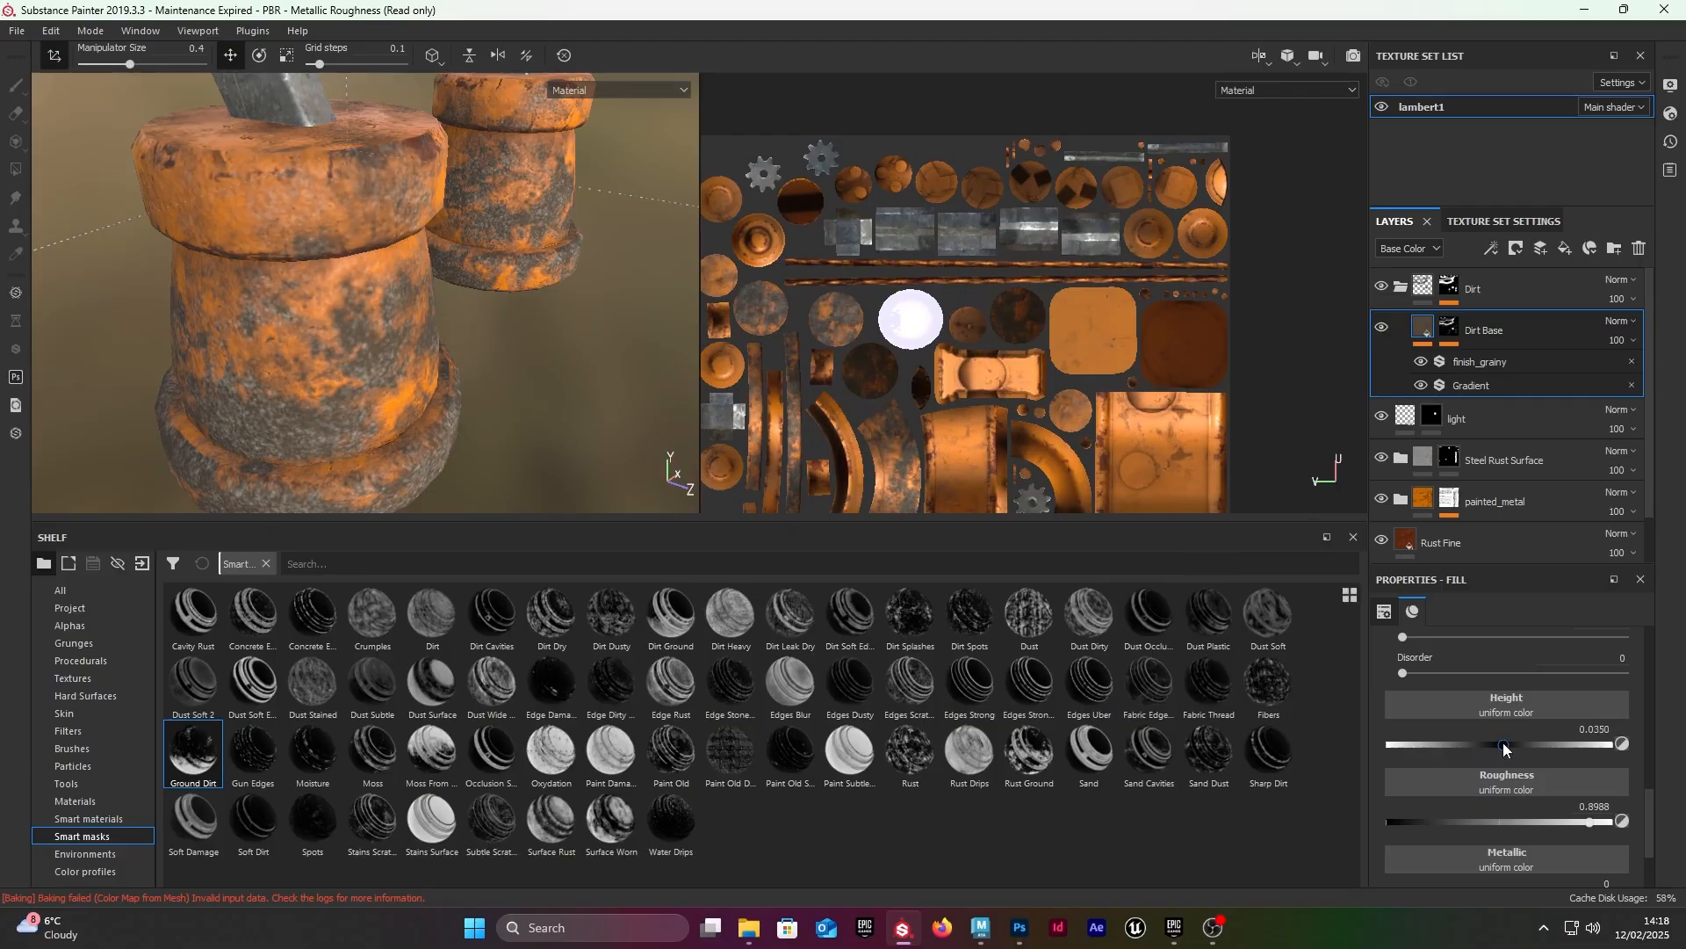
pyautogui.moveTo(1514, 745)
pyautogui.mouseDown()
pyautogui.moveTo(1574, 730)
pyautogui.moveTo(1494, 732)
pyautogui.moveTo(1518, 732)
pyautogui.mouseUp()
pyautogui.keyDown('alt'); pyautogui.moveTo(518, 343); pyautogui.dragTo(252, 274); pyautogui.keyUp('alt')
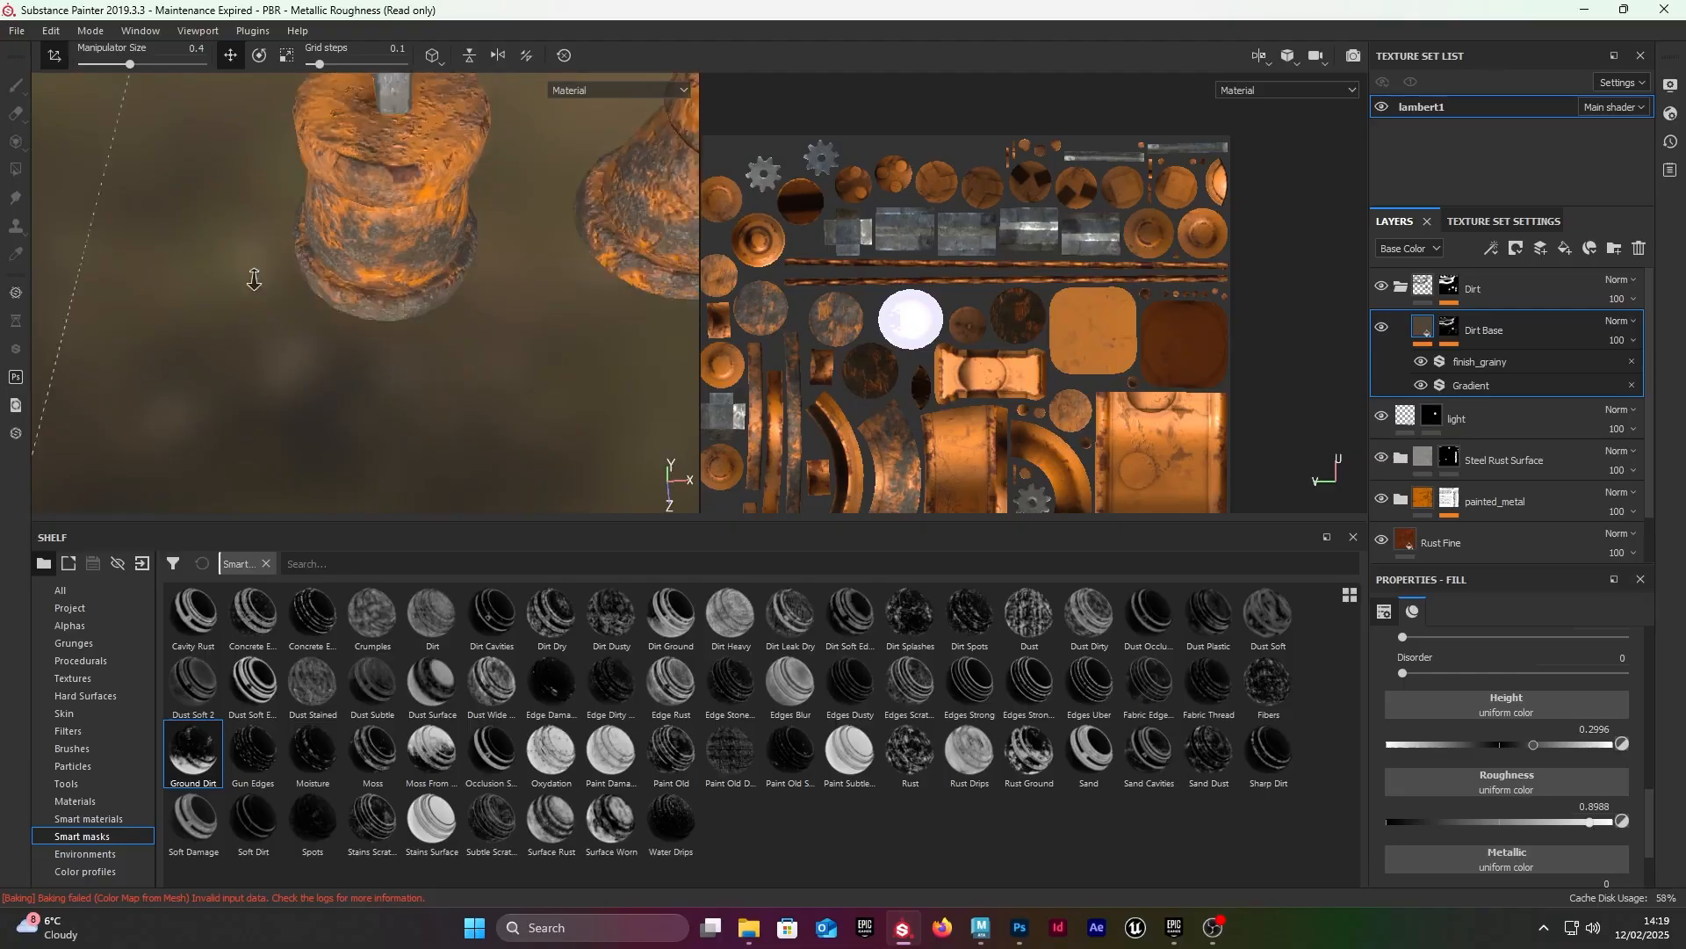
# Step: Examine the textured robot from several angles, from the dirty feet up to the body and then the whole figure
pyautogui.moveTo(252, 274)
pyautogui.keyDown('alt'); pyautogui.mouseDown(button='right')
pyautogui.moveTo(68, 349)
pyautogui.moveTo(49, 378)
pyautogui.mouseUp(button='right'); pyautogui.keyUp('alt')
pyautogui.keyDown('alt'); pyautogui.moveTo(317, 279); pyautogui.dragTo(373, 303); pyautogui.keyUp('alt')
pyautogui.moveTo(373, 303)
pyautogui.keyDown('shift'); pyautogui.mouseDown(button='right')
pyautogui.moveTo(384, 282)
pyautogui.moveTo(430, 285)
pyautogui.mouseUp(button='right'); pyautogui.keyUp('shift')
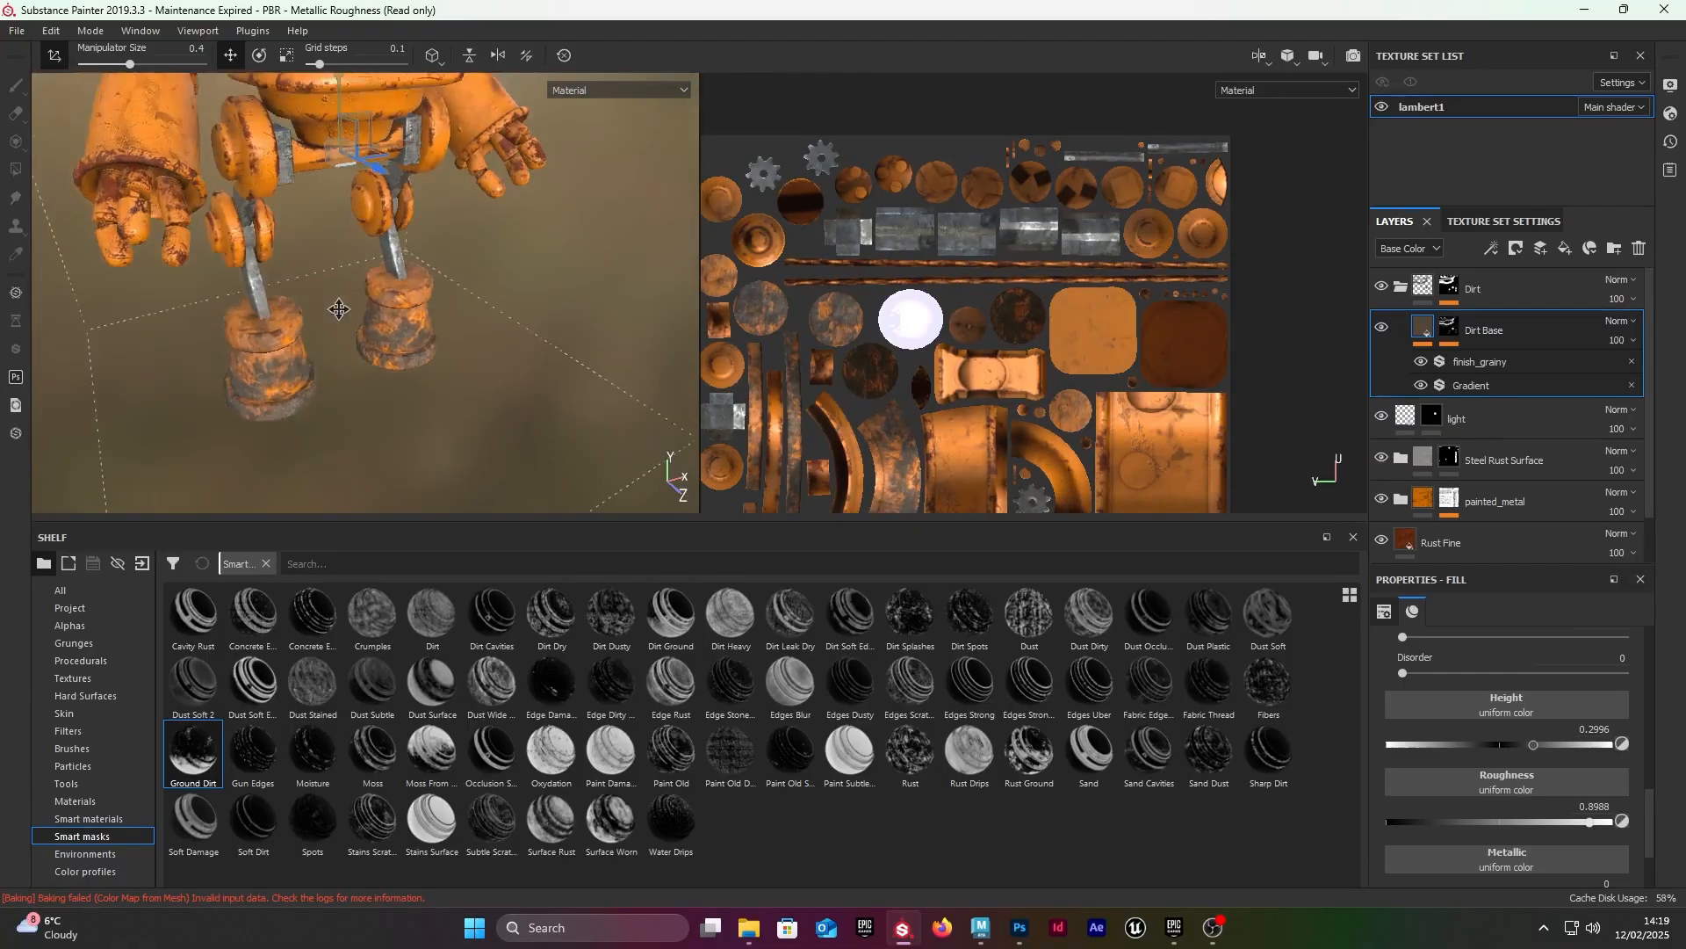
pyautogui.keyDown('alt'); pyautogui.moveTo(387, 303); pyautogui.dragTo(355, 250); pyautogui.keyUp('alt')
pyautogui.keyDown('alt'); pyautogui.moveTo(356, 250); pyautogui.dragTo(391, 231, button='right'); pyautogui.keyUp('alt')
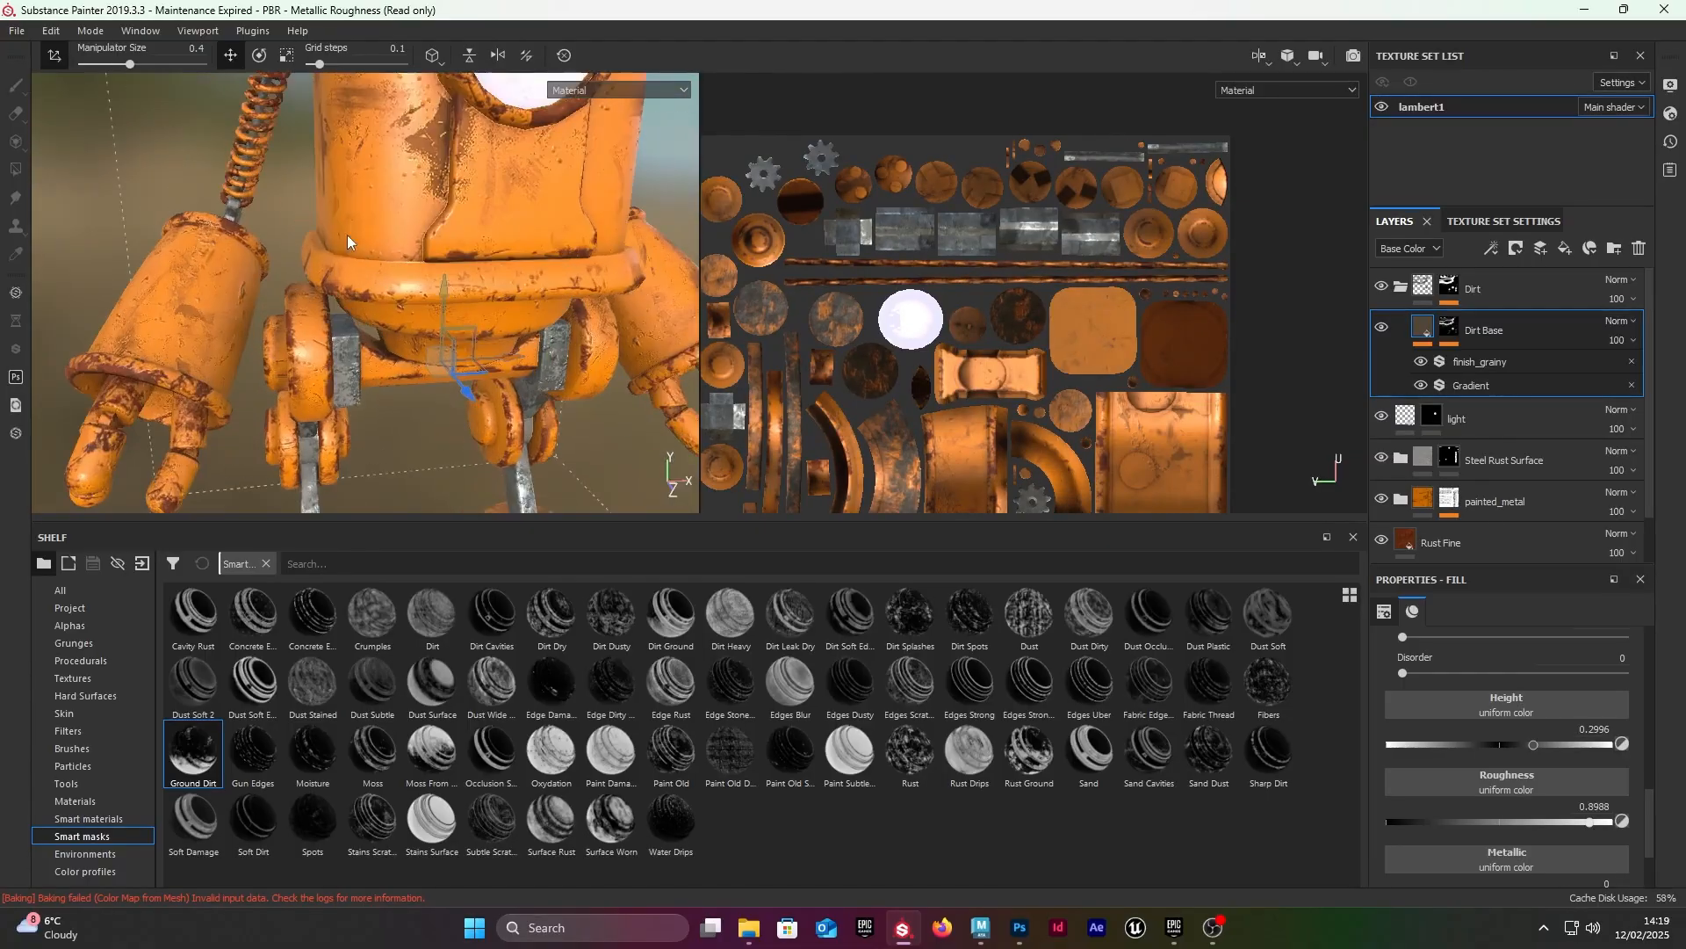
pyautogui.keyDown('alt'); pyautogui.moveTo(390, 231); pyautogui.dragTo(399, 404, button='middle'); pyautogui.keyUp('alt')
pyautogui.keyDown('alt'); pyautogui.moveTo(399, 404); pyautogui.dragTo(544, 364); pyautogui.keyUp('alt')
pyautogui.keyDown('alt'); pyautogui.moveTo(545, 364); pyautogui.dragTo(510, 395, button='right'); pyautogui.keyUp('alt')
pyautogui.keyDown('alt'); pyautogui.moveTo(510, 395); pyautogui.dragTo(479, 386); pyautogui.keyUp('alt')
pyautogui.keyDown('alt'); pyautogui.moveTo(479, 387); pyautogui.dragTo(609, 242, button='middle'); pyautogui.keyUp('alt')
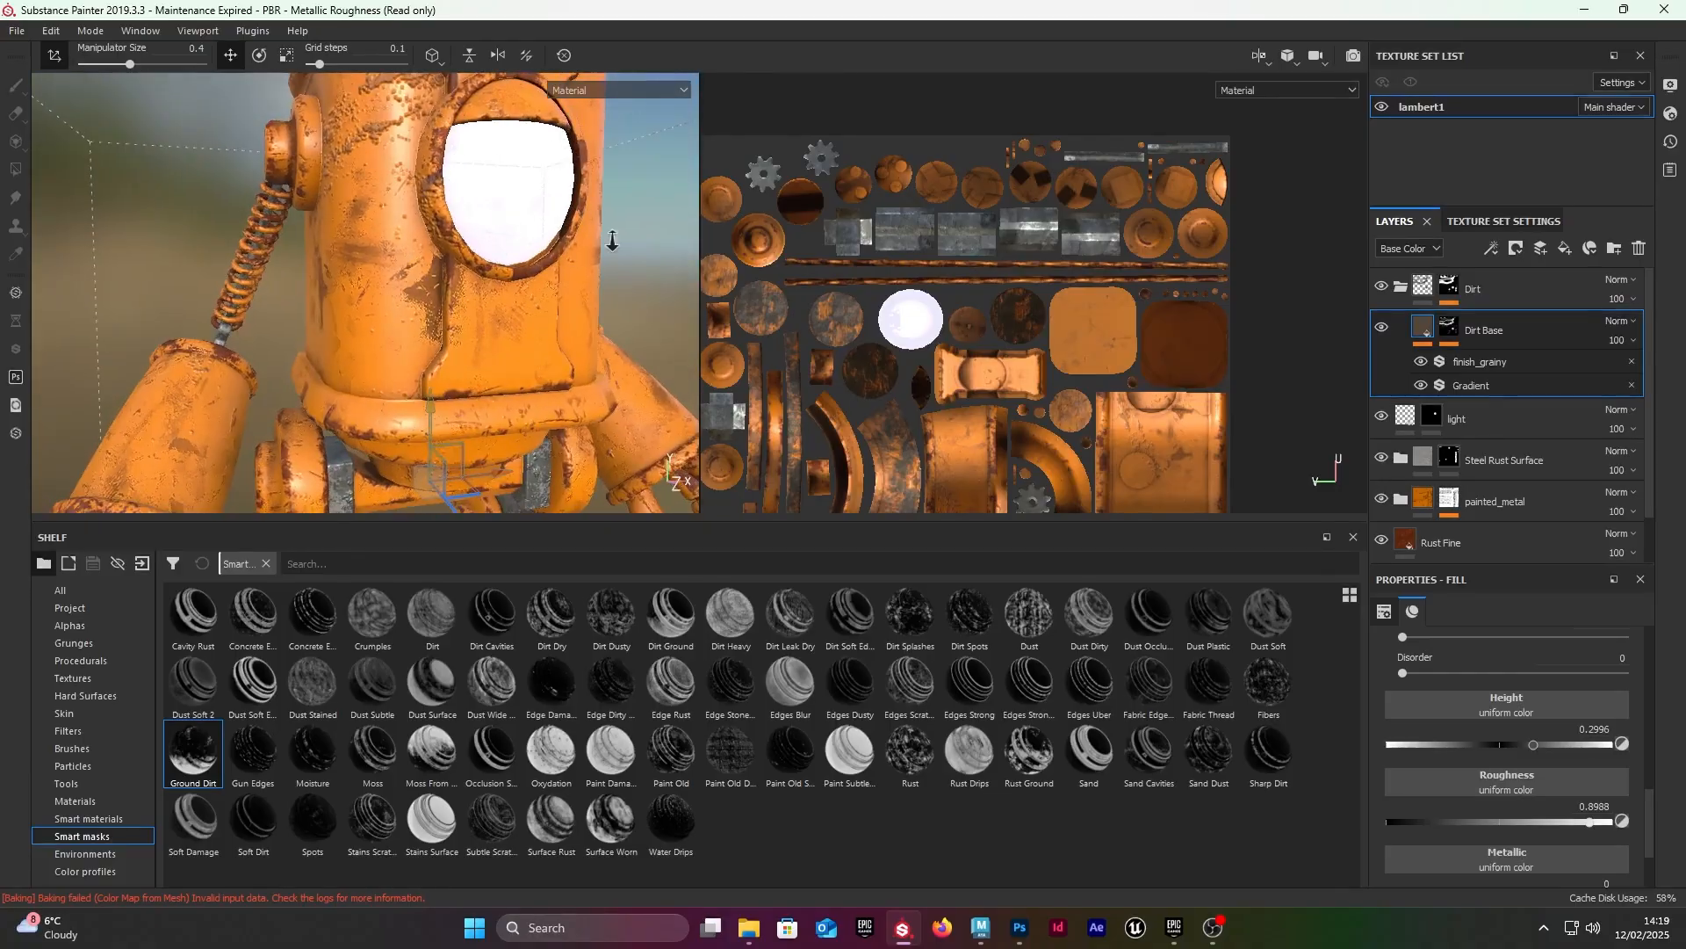
pyautogui.keyDown('alt'); pyautogui.moveTo(609, 241); pyautogui.dragTo(395, 219, button='right'); pyautogui.keyUp('alt')
pyautogui.keyDown('alt'); pyautogui.moveTo(395, 219); pyautogui.dragTo(351, 255); pyautogui.keyUp('alt')
pyautogui.keyDown('alt'); pyautogui.moveTo(351, 228); pyautogui.dragTo(338, 303, button='middle'); pyautogui.keyUp('alt')
pyautogui.keyDown('alt'); pyautogui.moveTo(338, 303); pyautogui.dragTo(302, 300); pyautogui.keyUp('alt')
pyautogui.keyDown('alt'); pyautogui.moveTo(302, 301); pyautogui.dragTo(242, 272, button='right'); pyautogui.keyUp('alt')
pyautogui.keyDown('alt'); pyautogui.moveTo(241, 272); pyautogui.dragTo(149, 250, button='middle'); pyautogui.keyUp('alt')
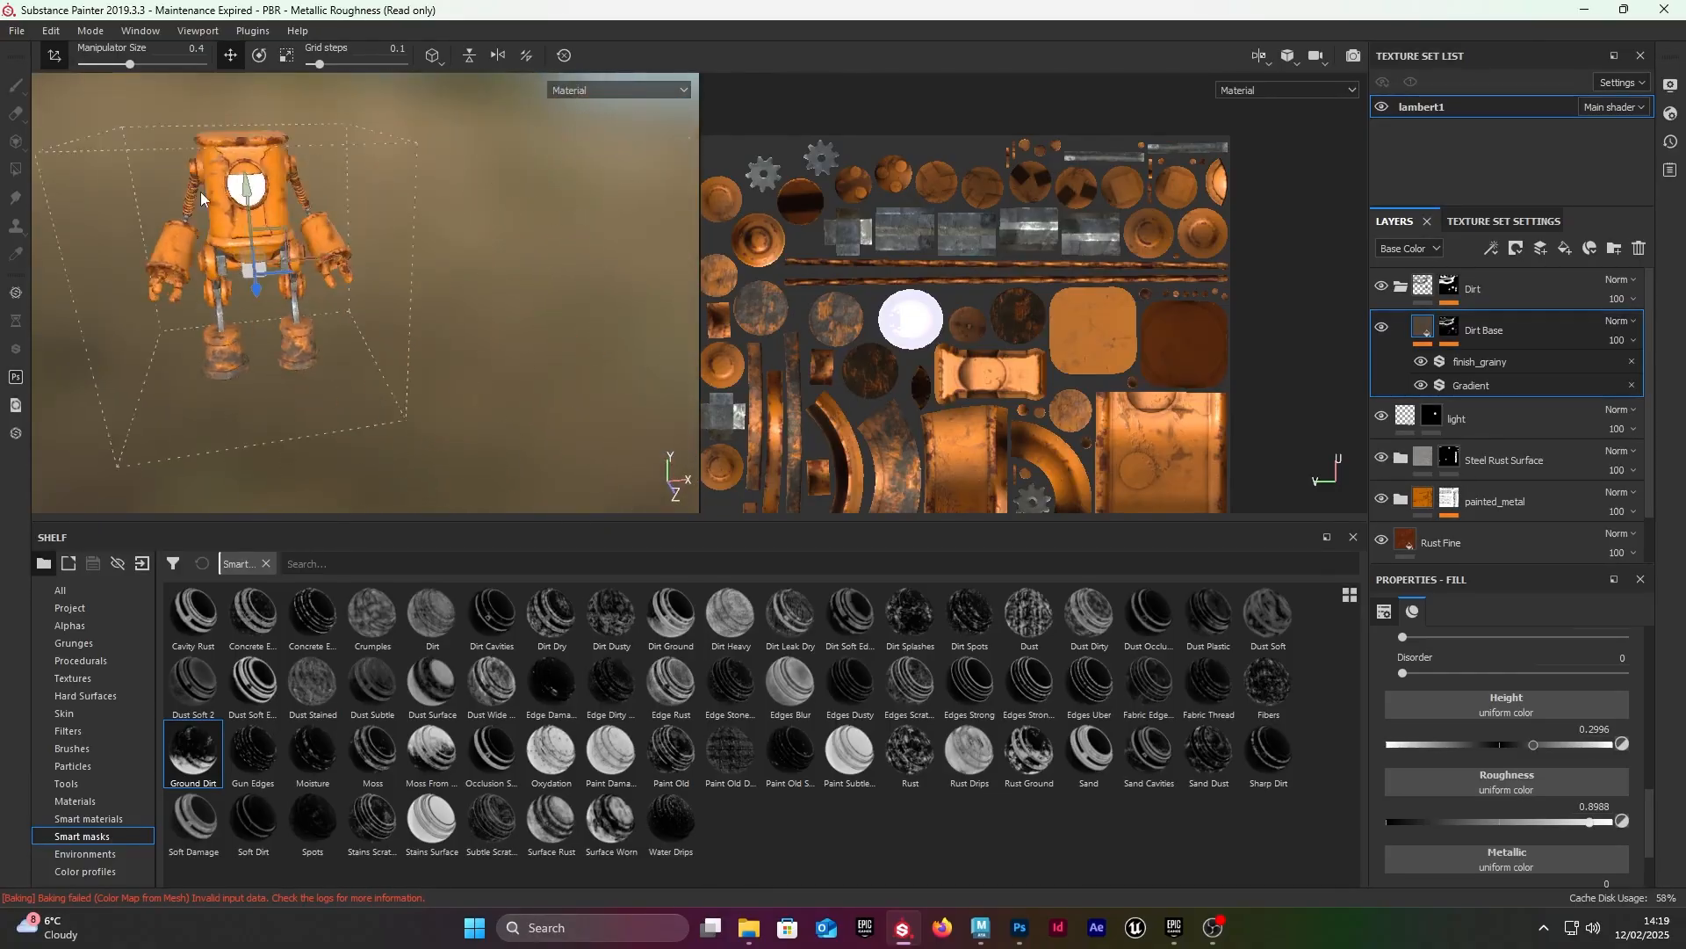
pyautogui.keyDown('alt'); pyautogui.moveTo(149, 251); pyautogui.dragTo(180, 207); pyautogui.keyUp('alt')
pyautogui.keyDown('alt'); pyautogui.moveTo(180, 206); pyautogui.dragTo(263, 210, button='middle'); pyautogui.keyUp('alt')
pyautogui.keyDown('alt'); pyautogui.moveTo(264, 211); pyautogui.dragTo(335, 197); pyautogui.keyUp('alt')
pyautogui.keyDown('alt'); pyautogui.moveTo(335, 198); pyautogui.dragTo(310, 192, button='middle'); pyautogui.keyUp('alt')
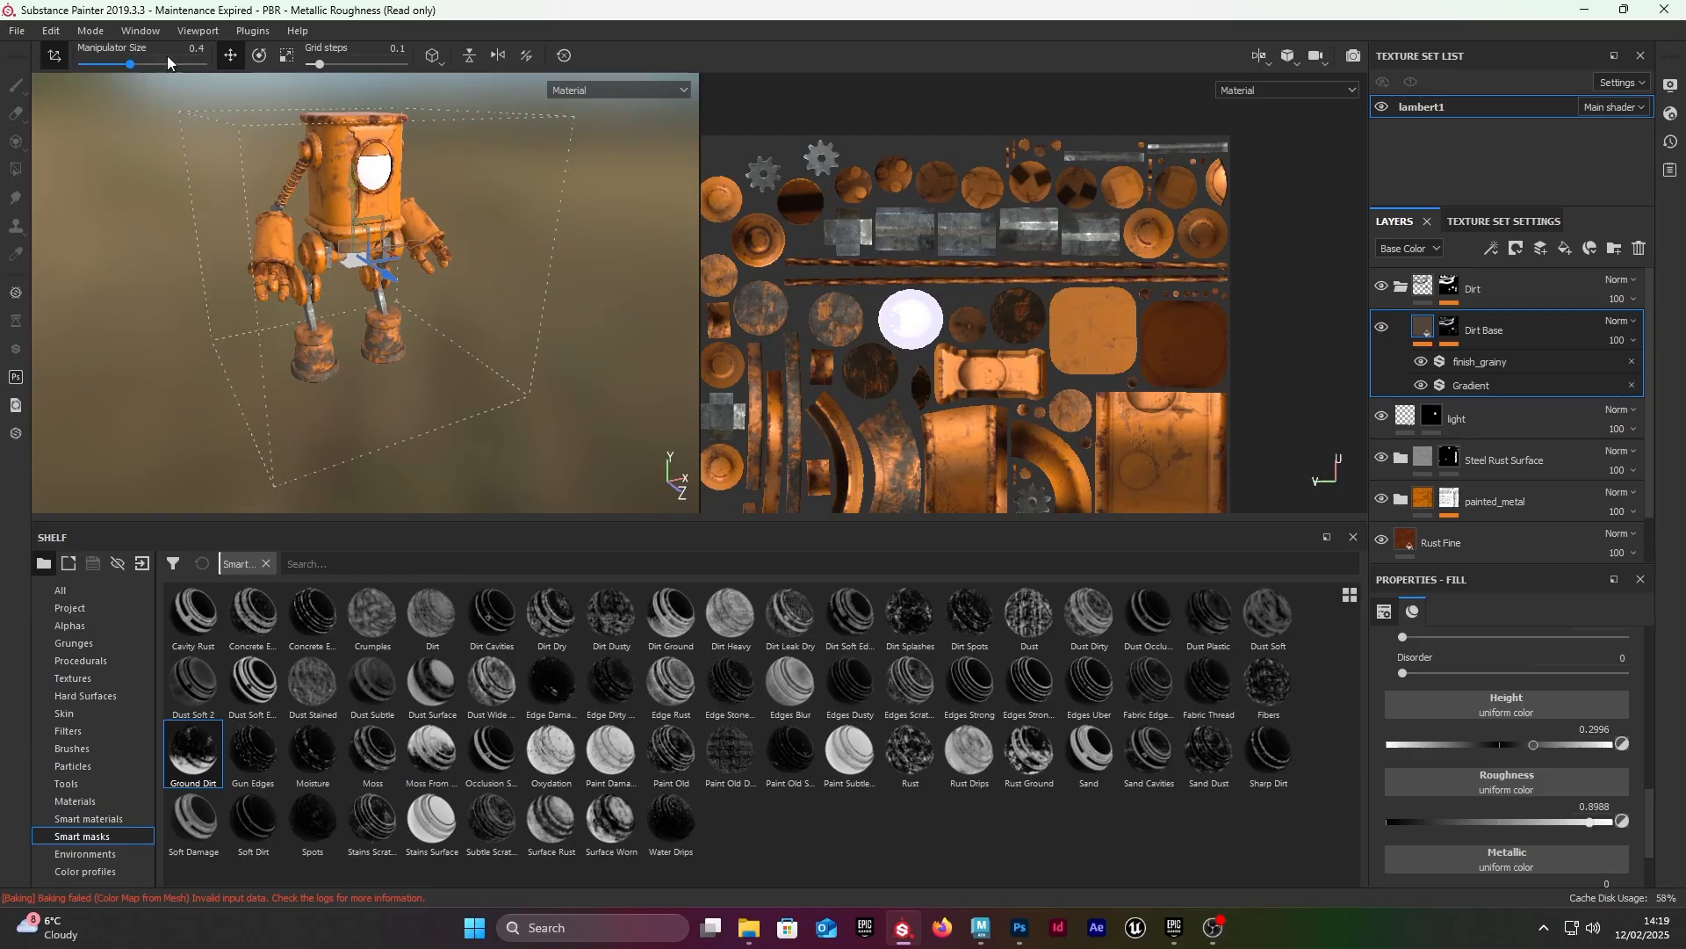
pyautogui.click(17, 30)
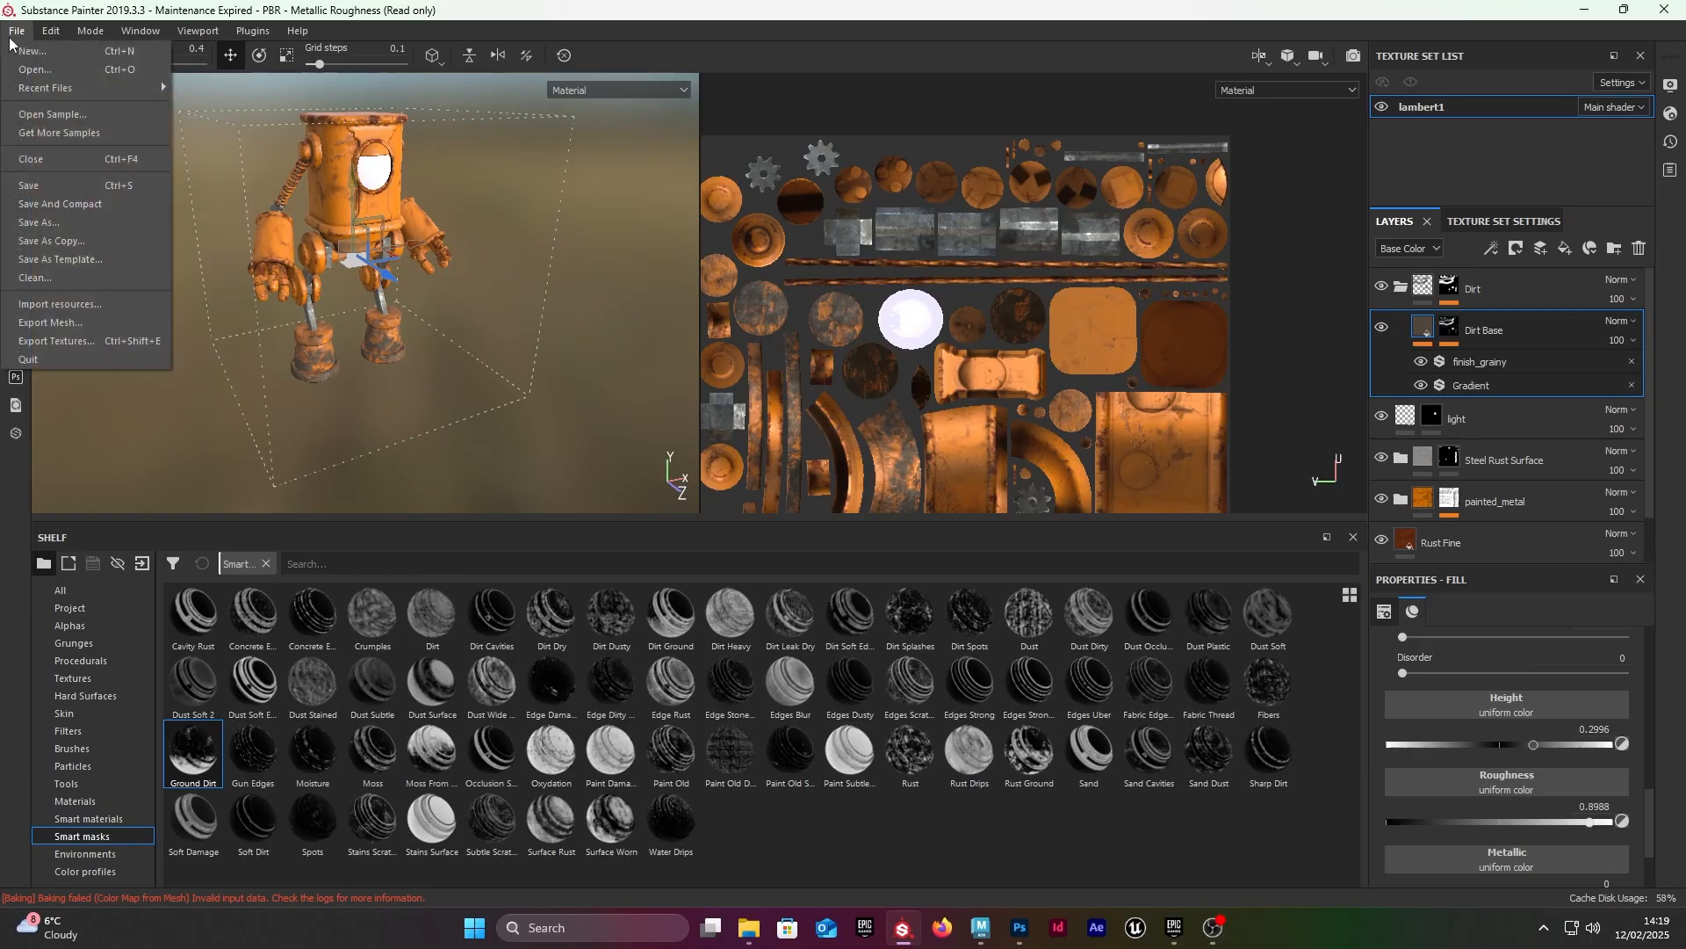
pyautogui.click(50, 223)
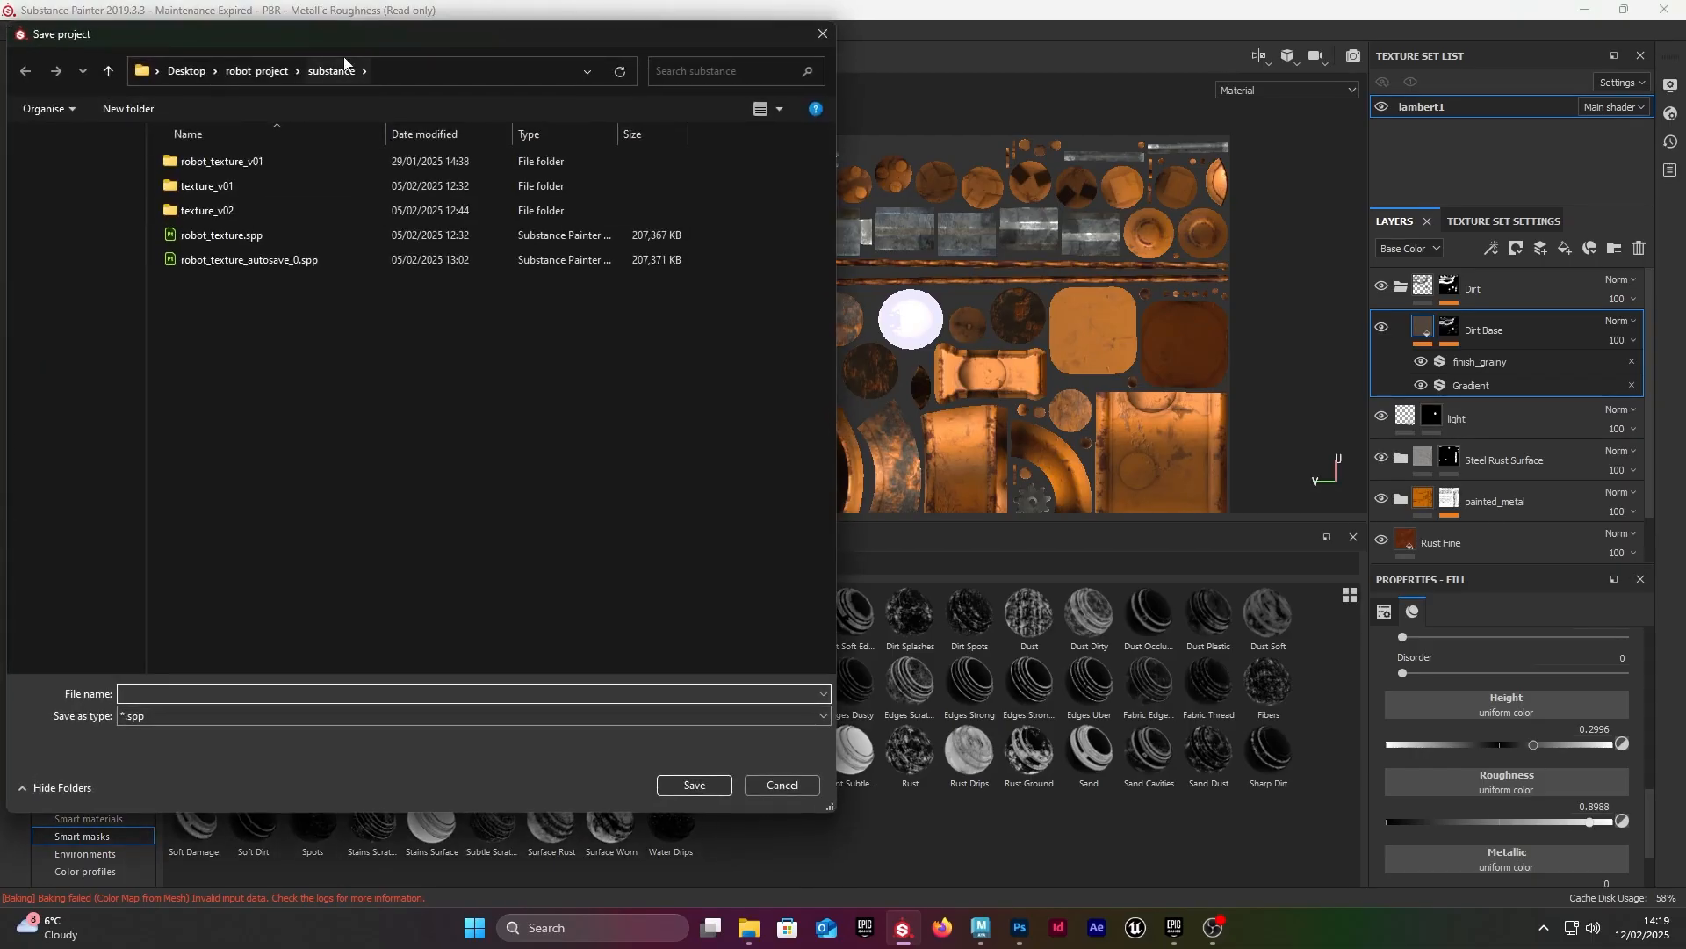
pyautogui.moveTo(340, 40); pyautogui.dragTo(606, 123)
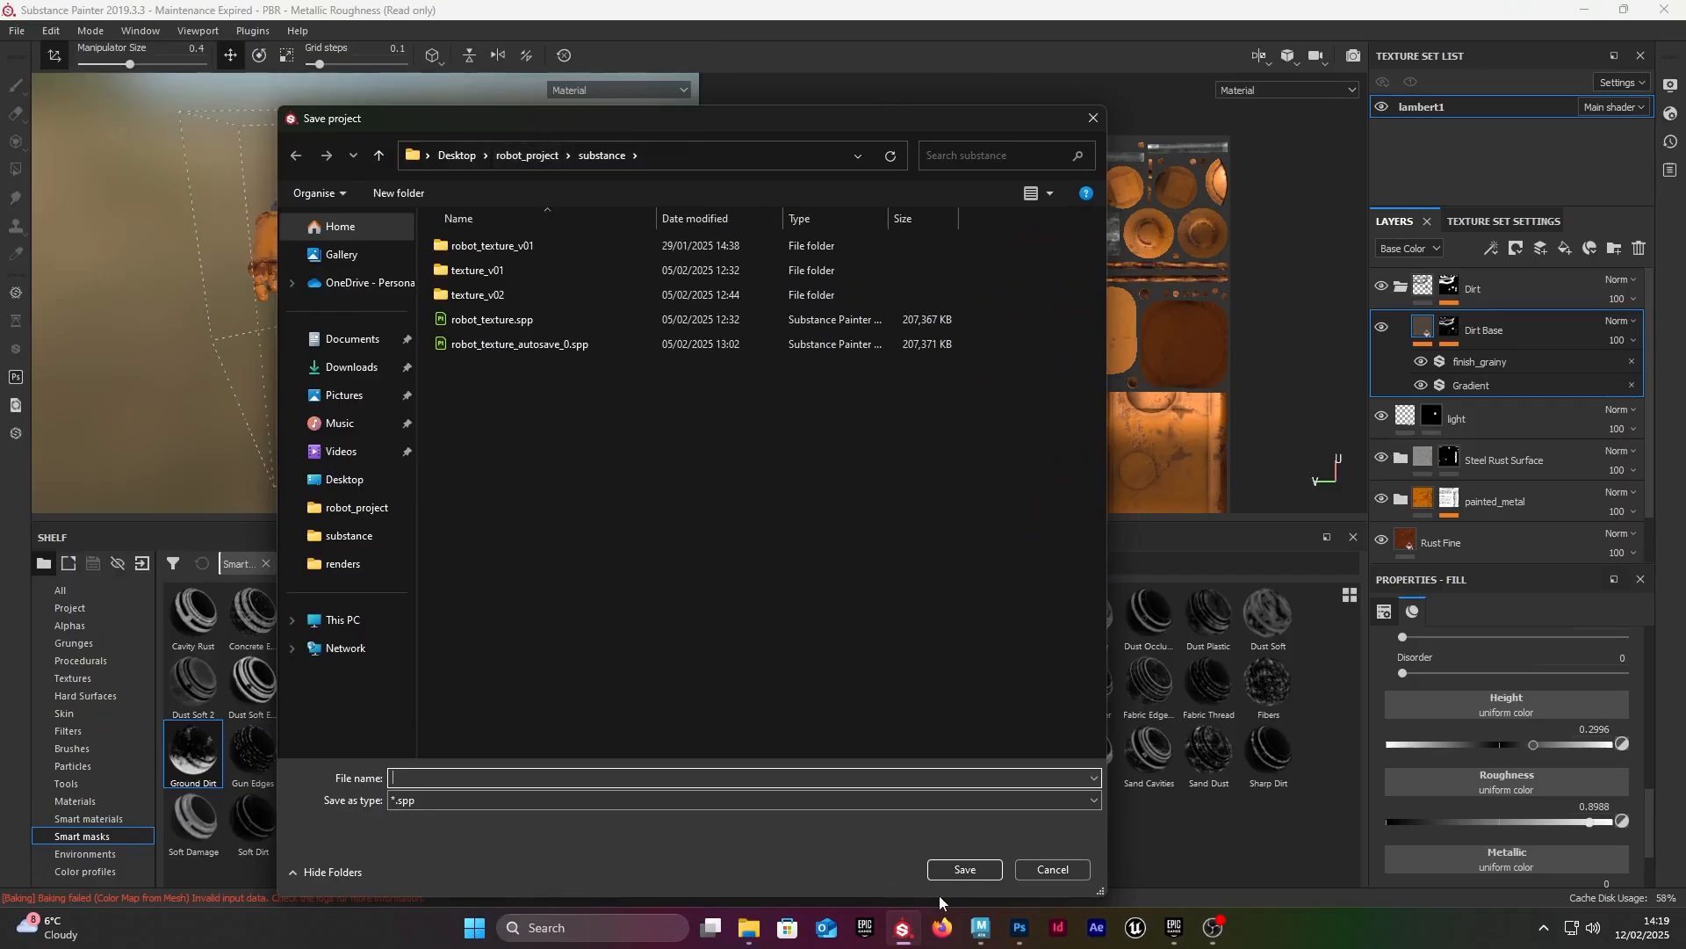
pyautogui.click(1103, 128)
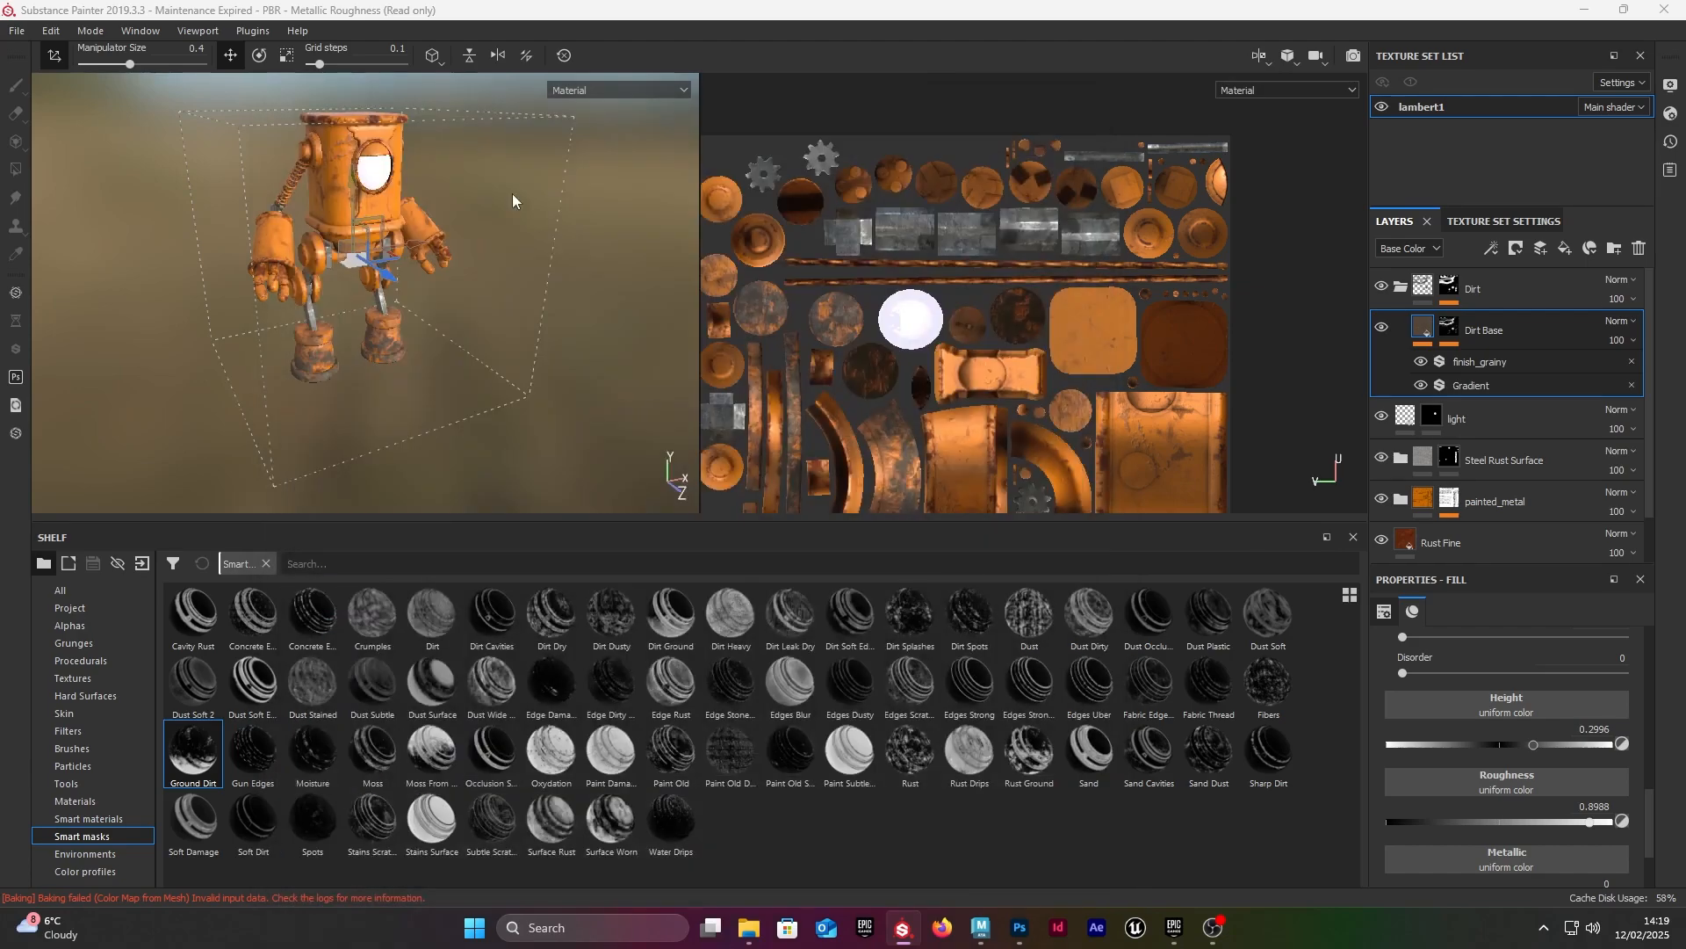
# Step: Open the texture export settings and choose the PBR MetalRough (from cache) configuration
pyautogui.scroll(3, 290, 171)
pyautogui.click(17, 36)
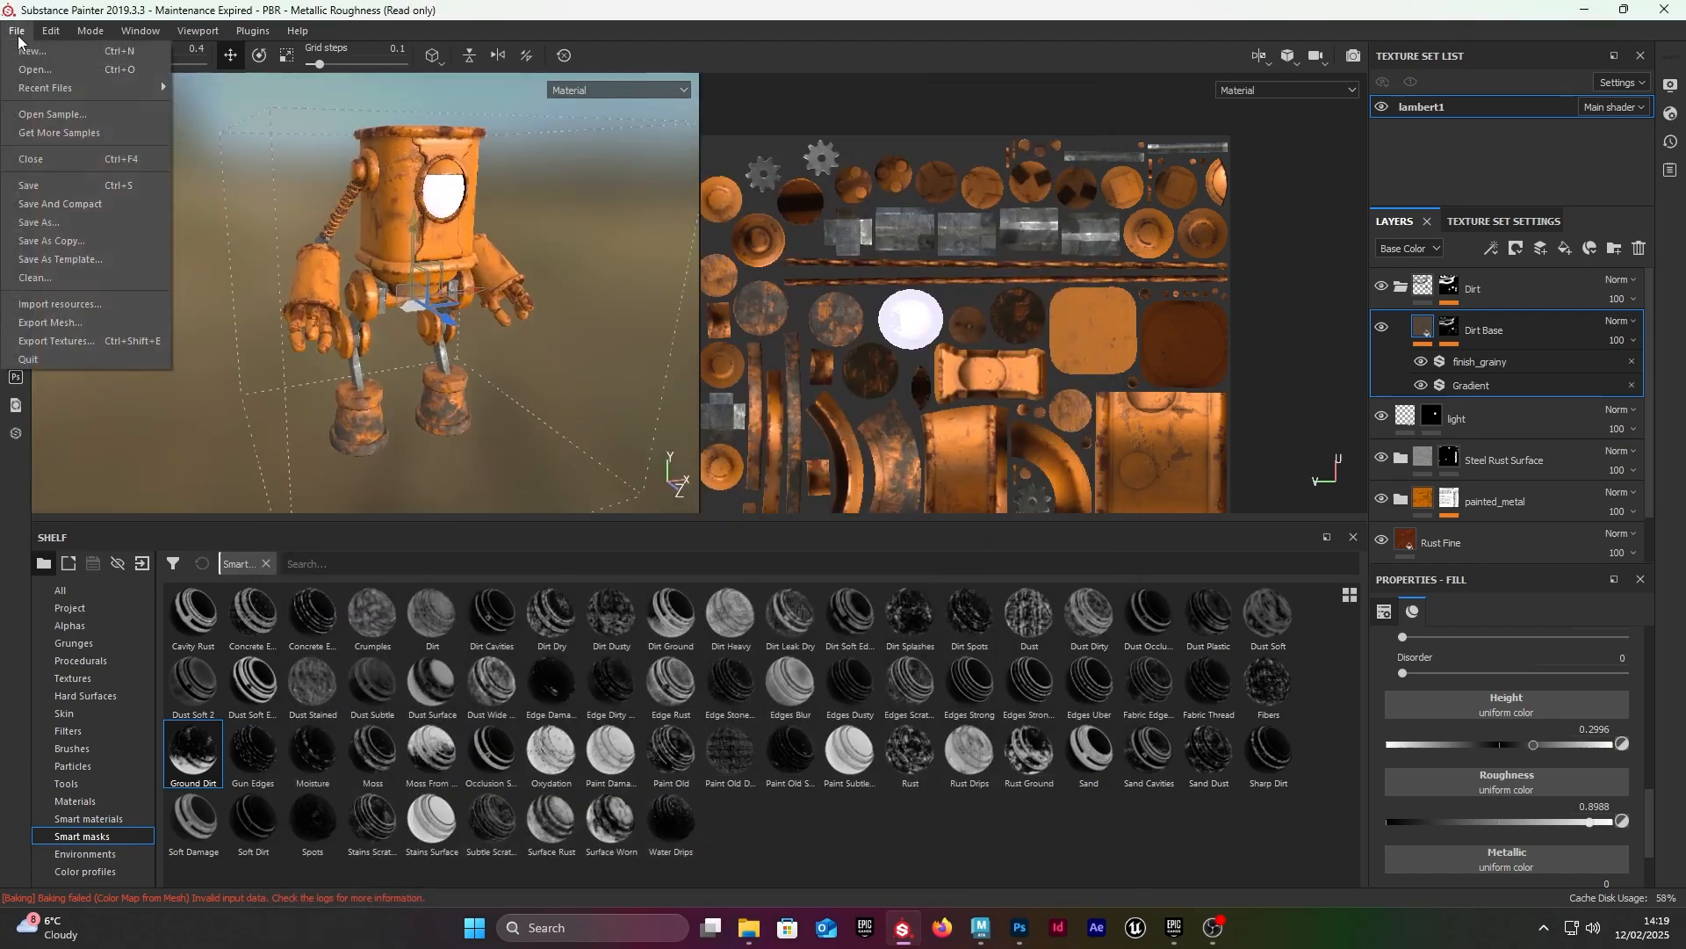
pyautogui.click(56, 341)
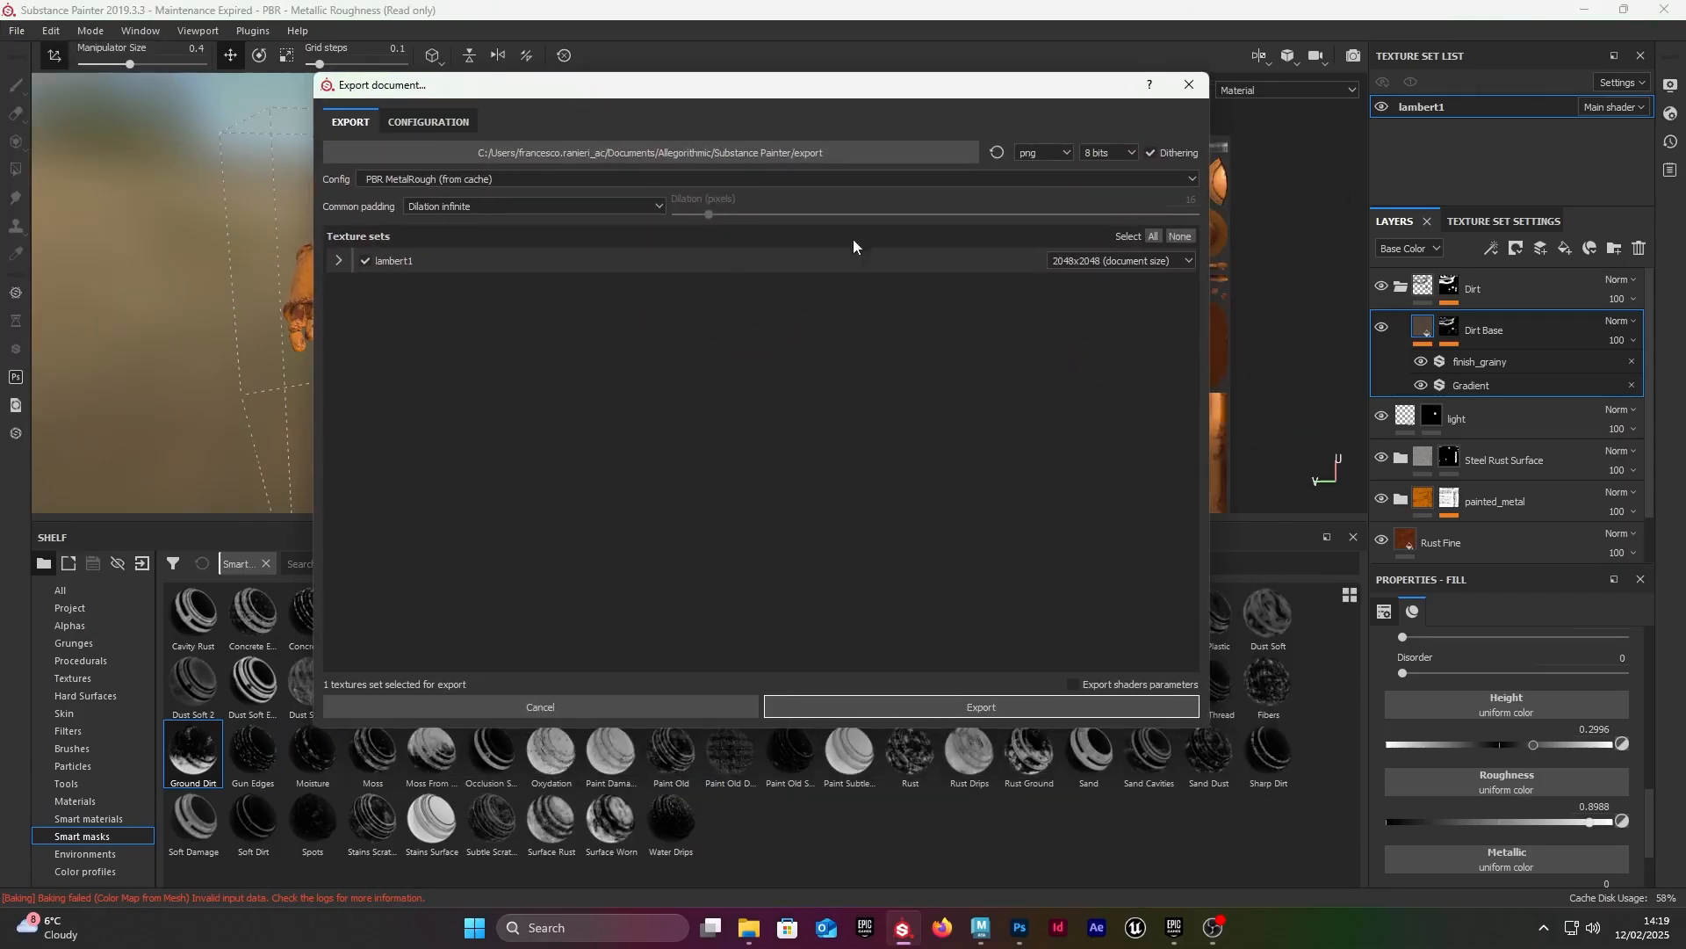
pyautogui.moveTo(629, 88); pyautogui.dragTo(449, 82)
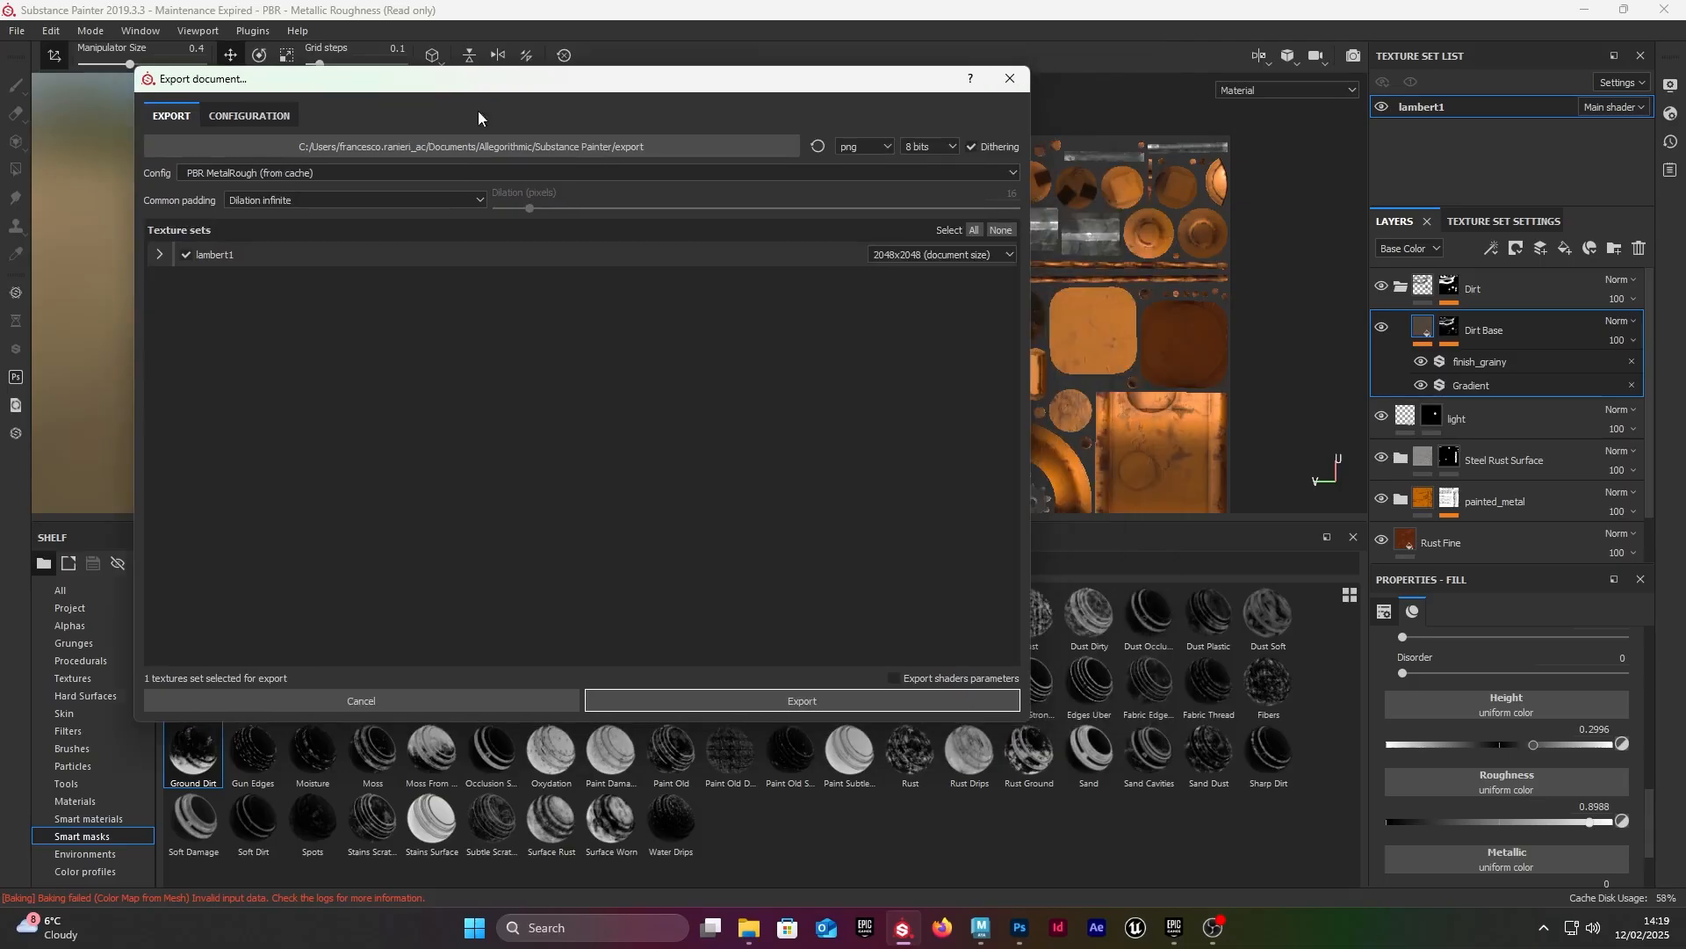
pyautogui.moveTo(1019, 303); pyautogui.dragTo(1193, 265)
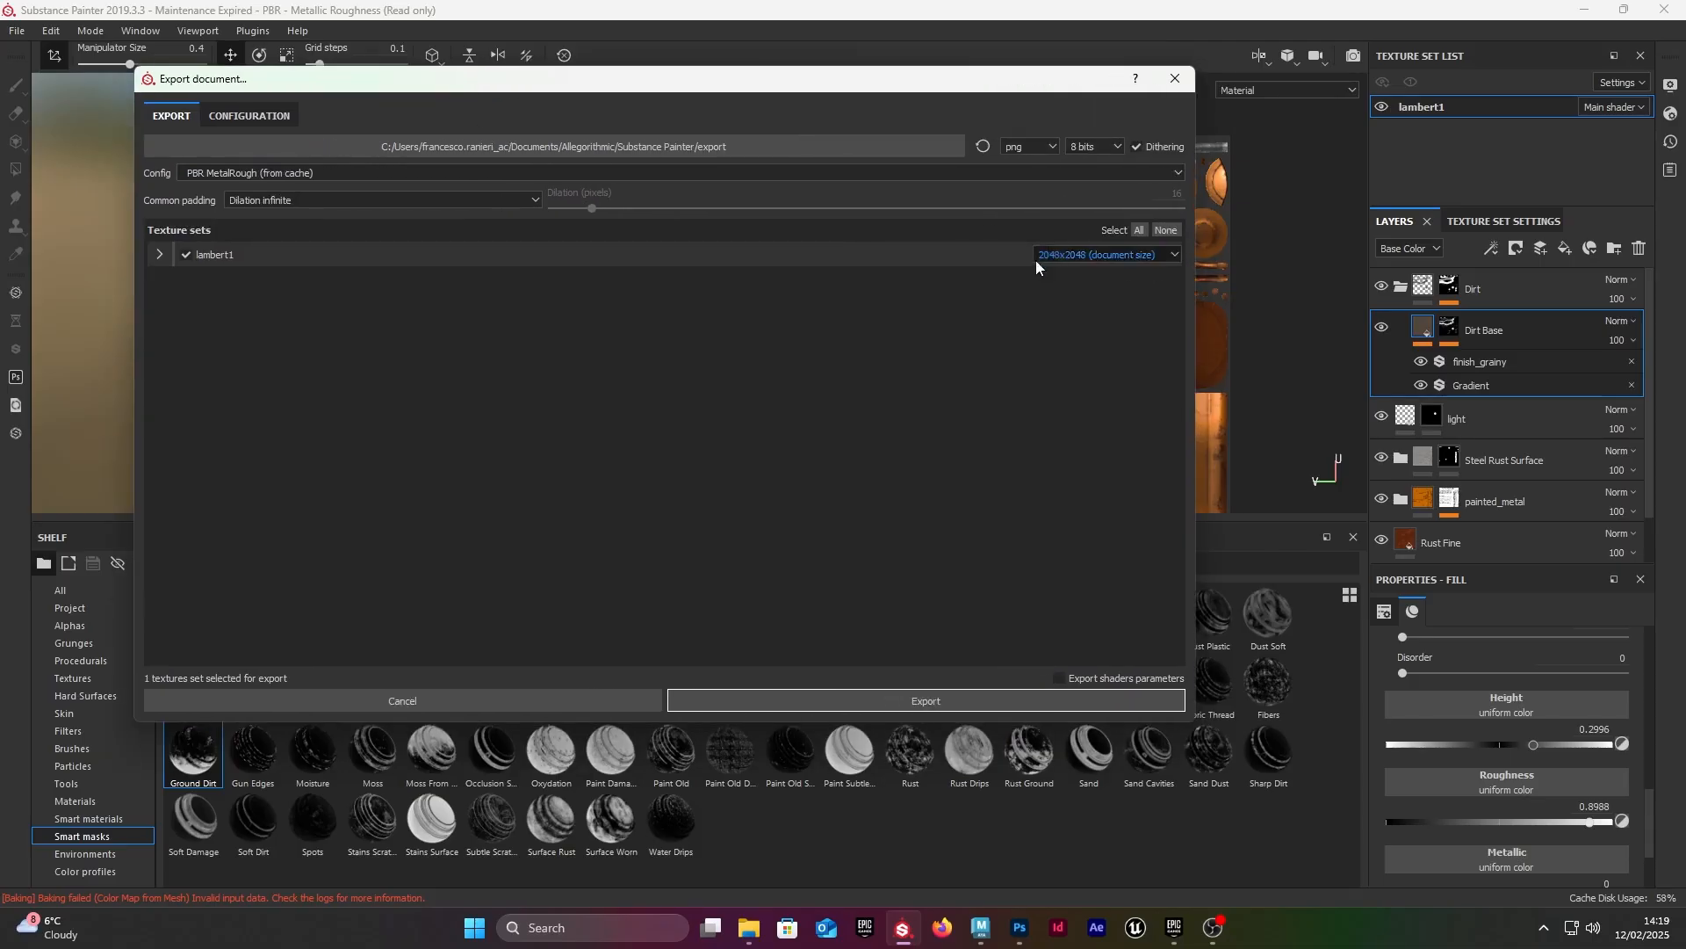
pyautogui.click(264, 171)
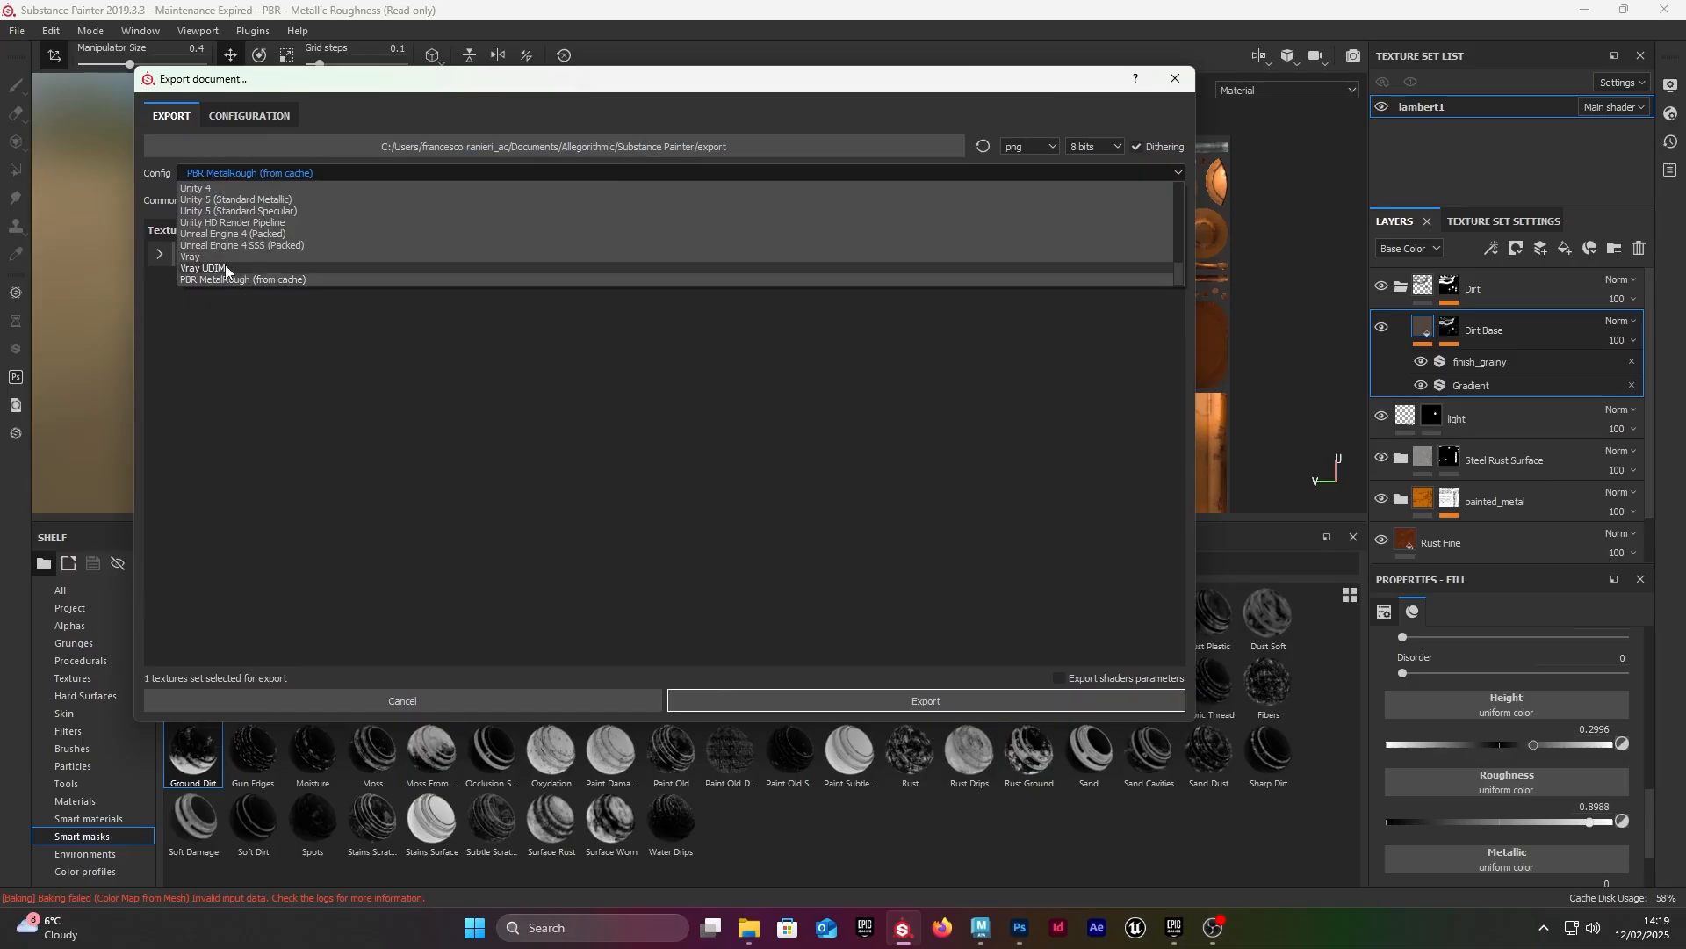
pyautogui.click(247, 281)
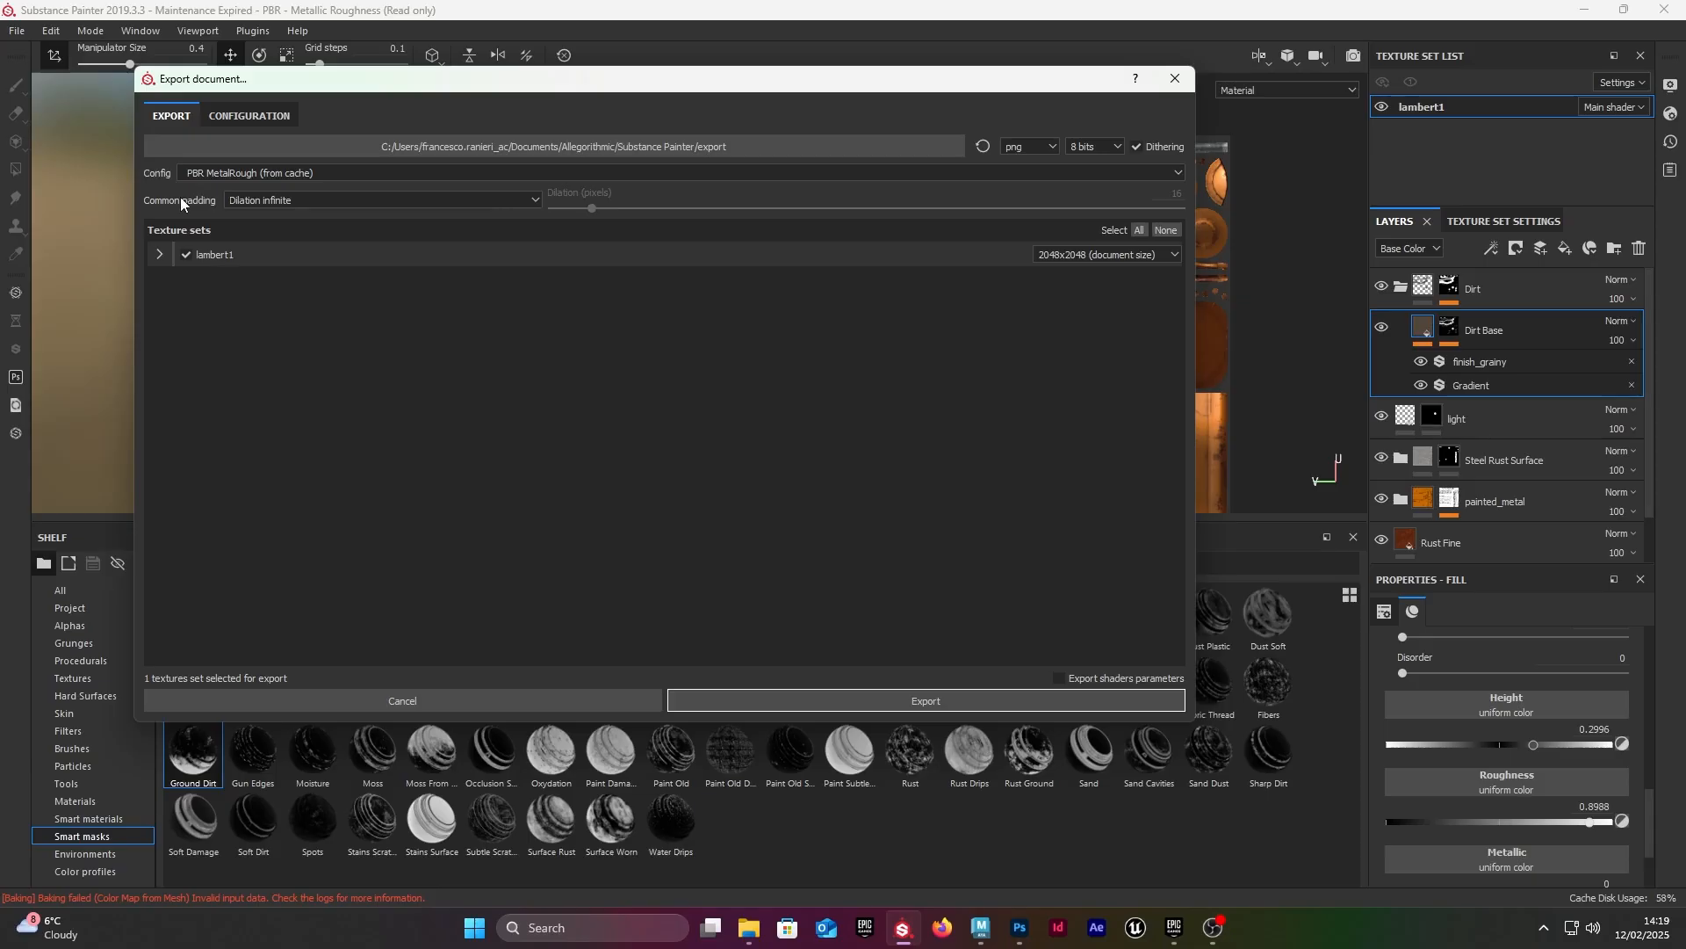
# Step: Set the export's common padding to Dilation + Default background color with a dilation of 4 pixels
pyautogui.click(330, 202)
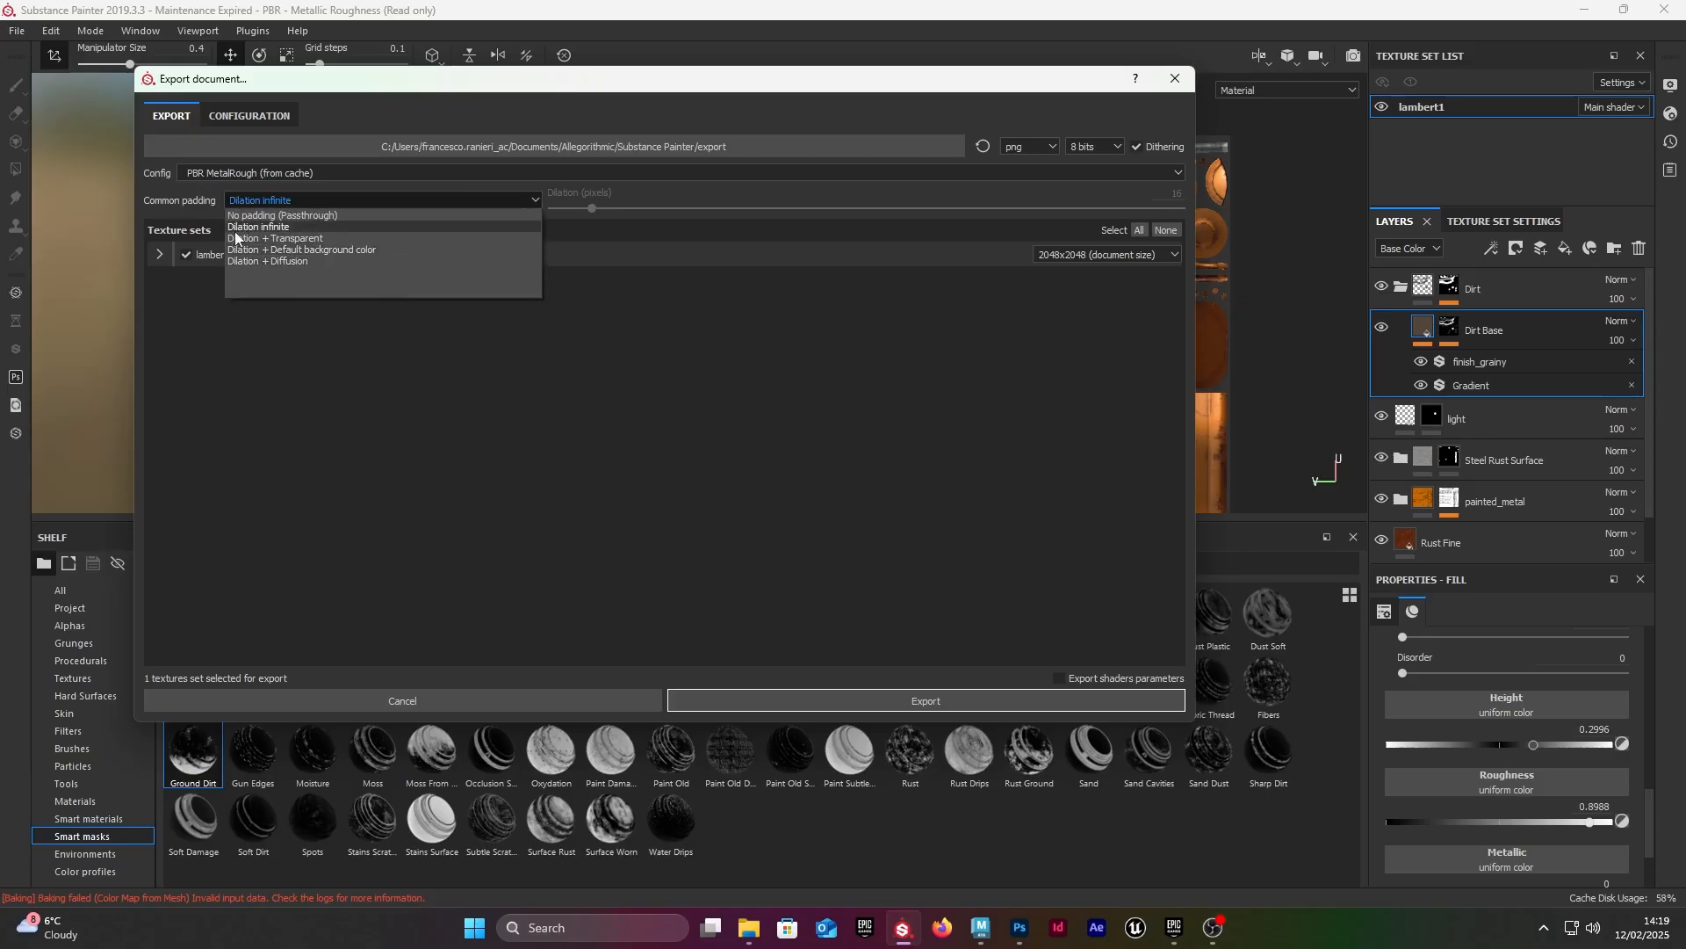
pyautogui.click(324, 251)
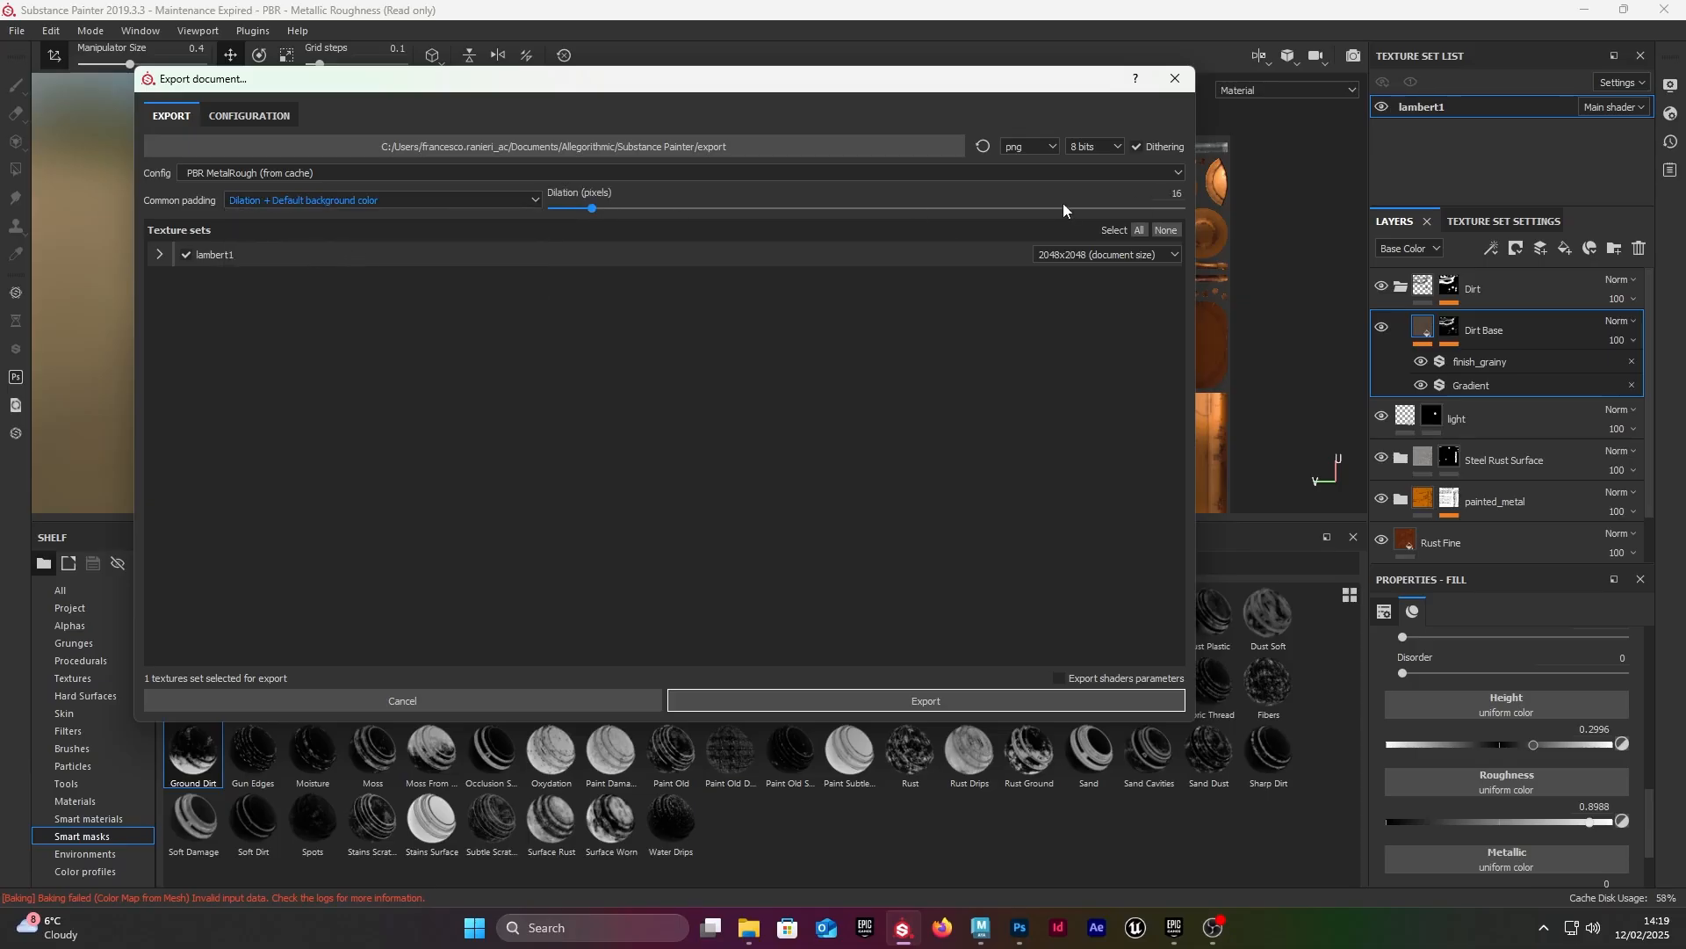
pyautogui.click(1175, 194)
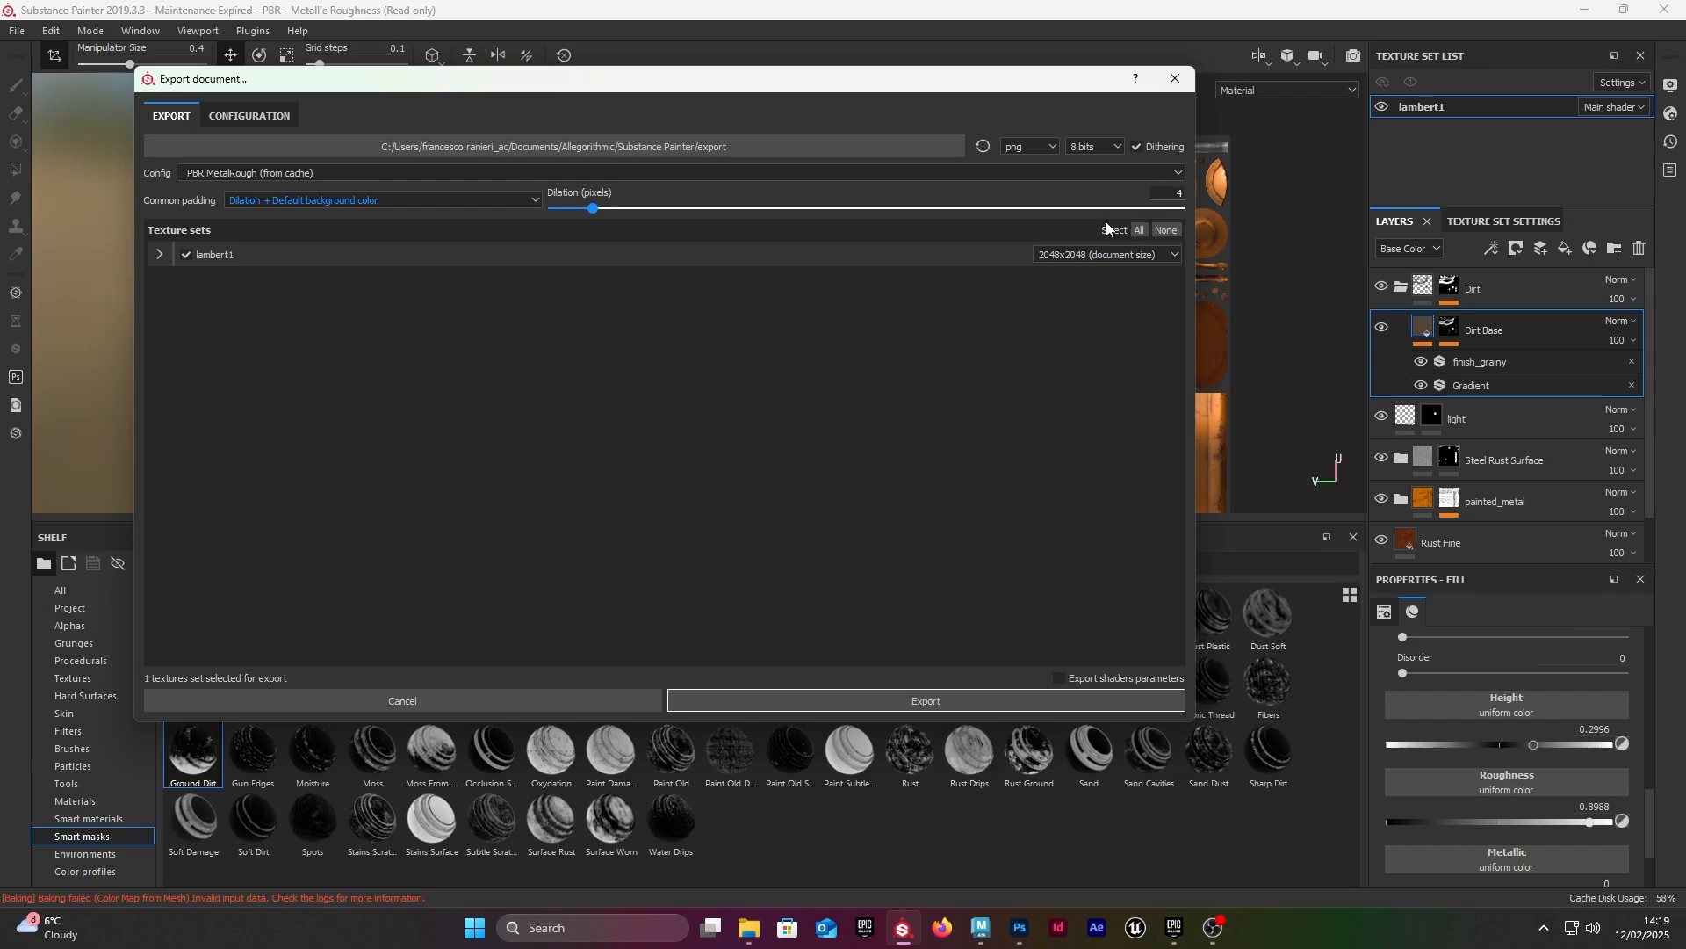
pyautogui.click(907, 395)
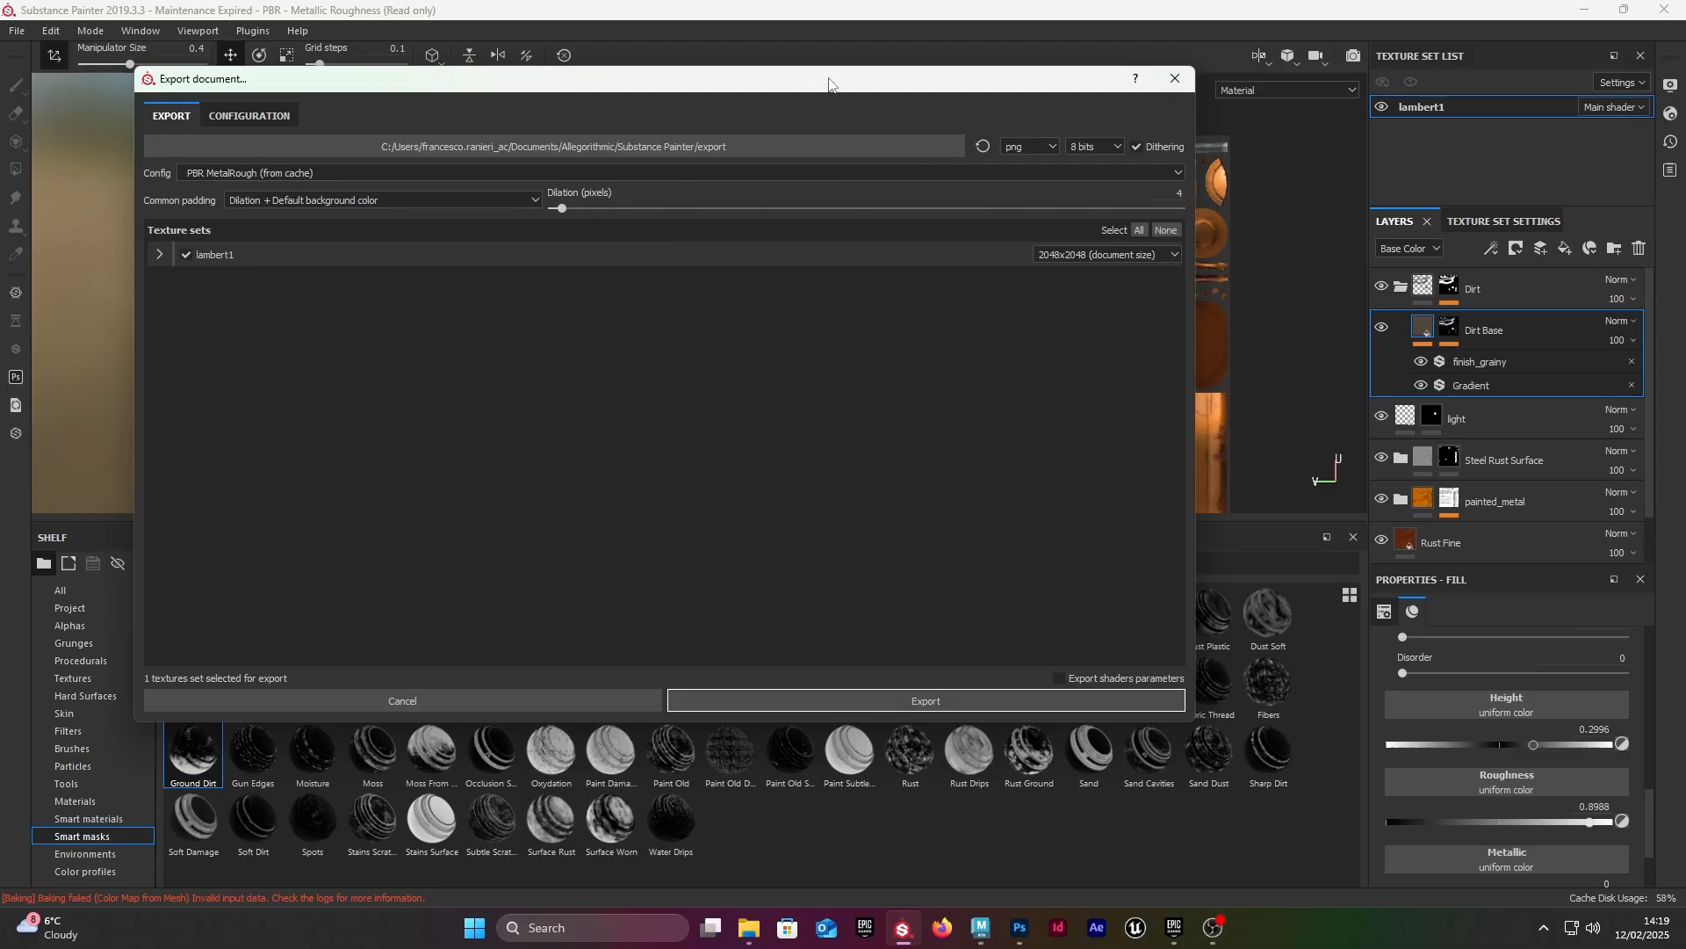
pyautogui.moveTo(828, 85); pyautogui.dragTo(762, 71)
pyautogui.moveTo(1128, 708); pyautogui.dragTo(1262, 830)
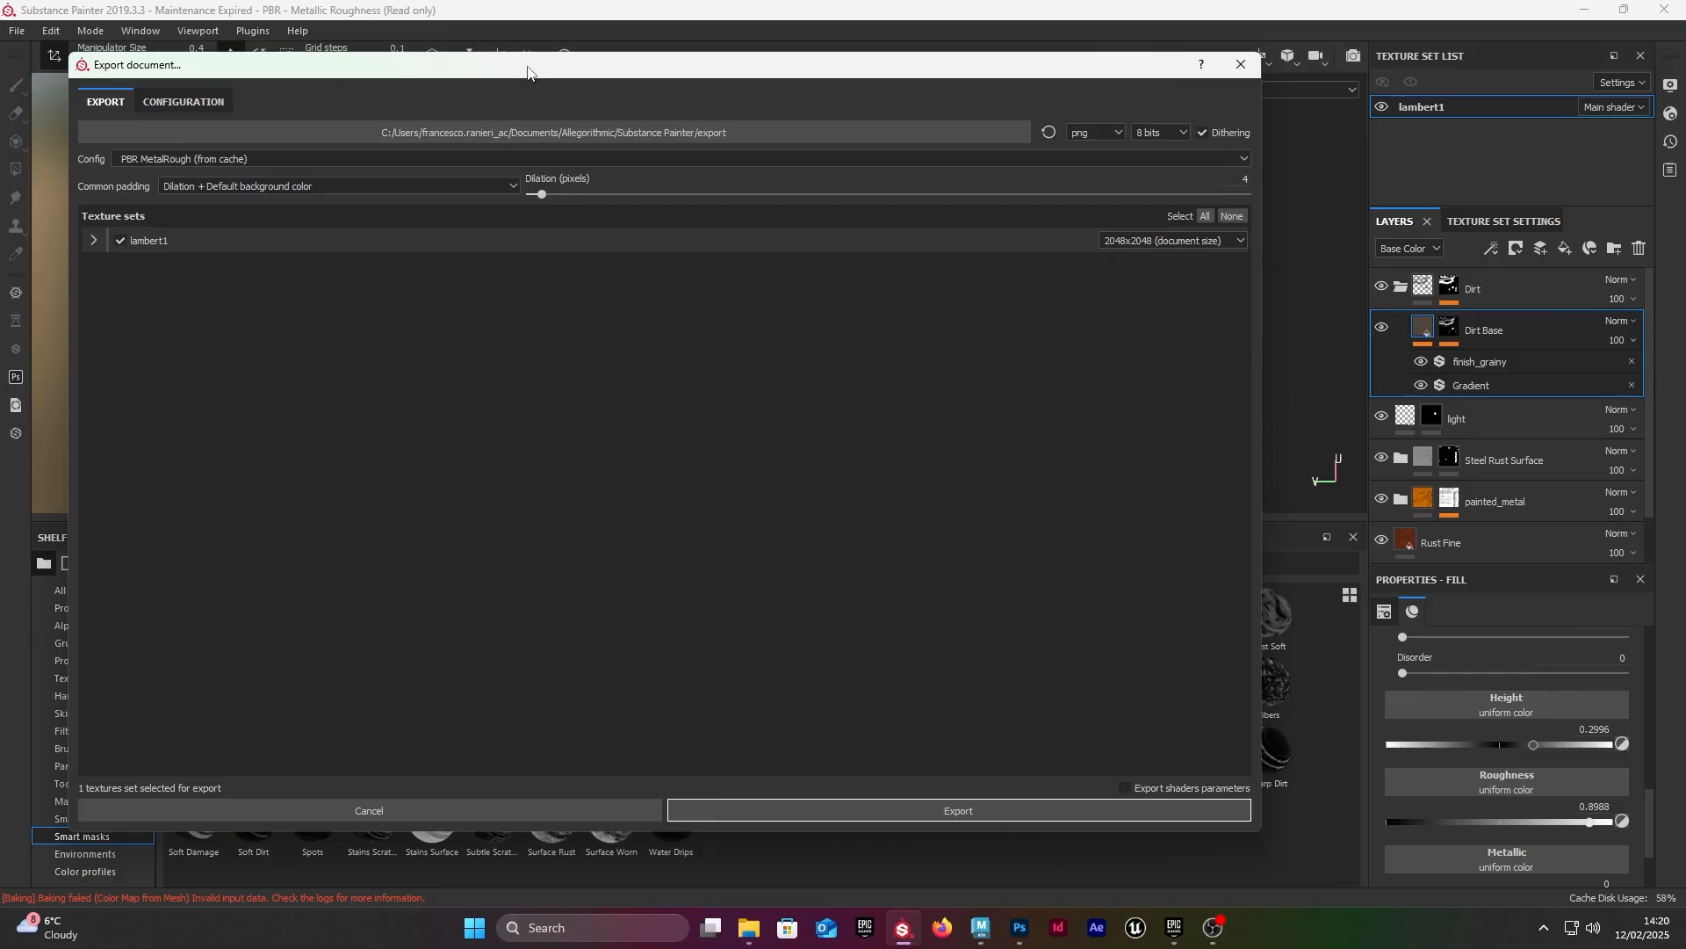
pyautogui.moveTo(528, 70); pyautogui.dragTo(810, 119)
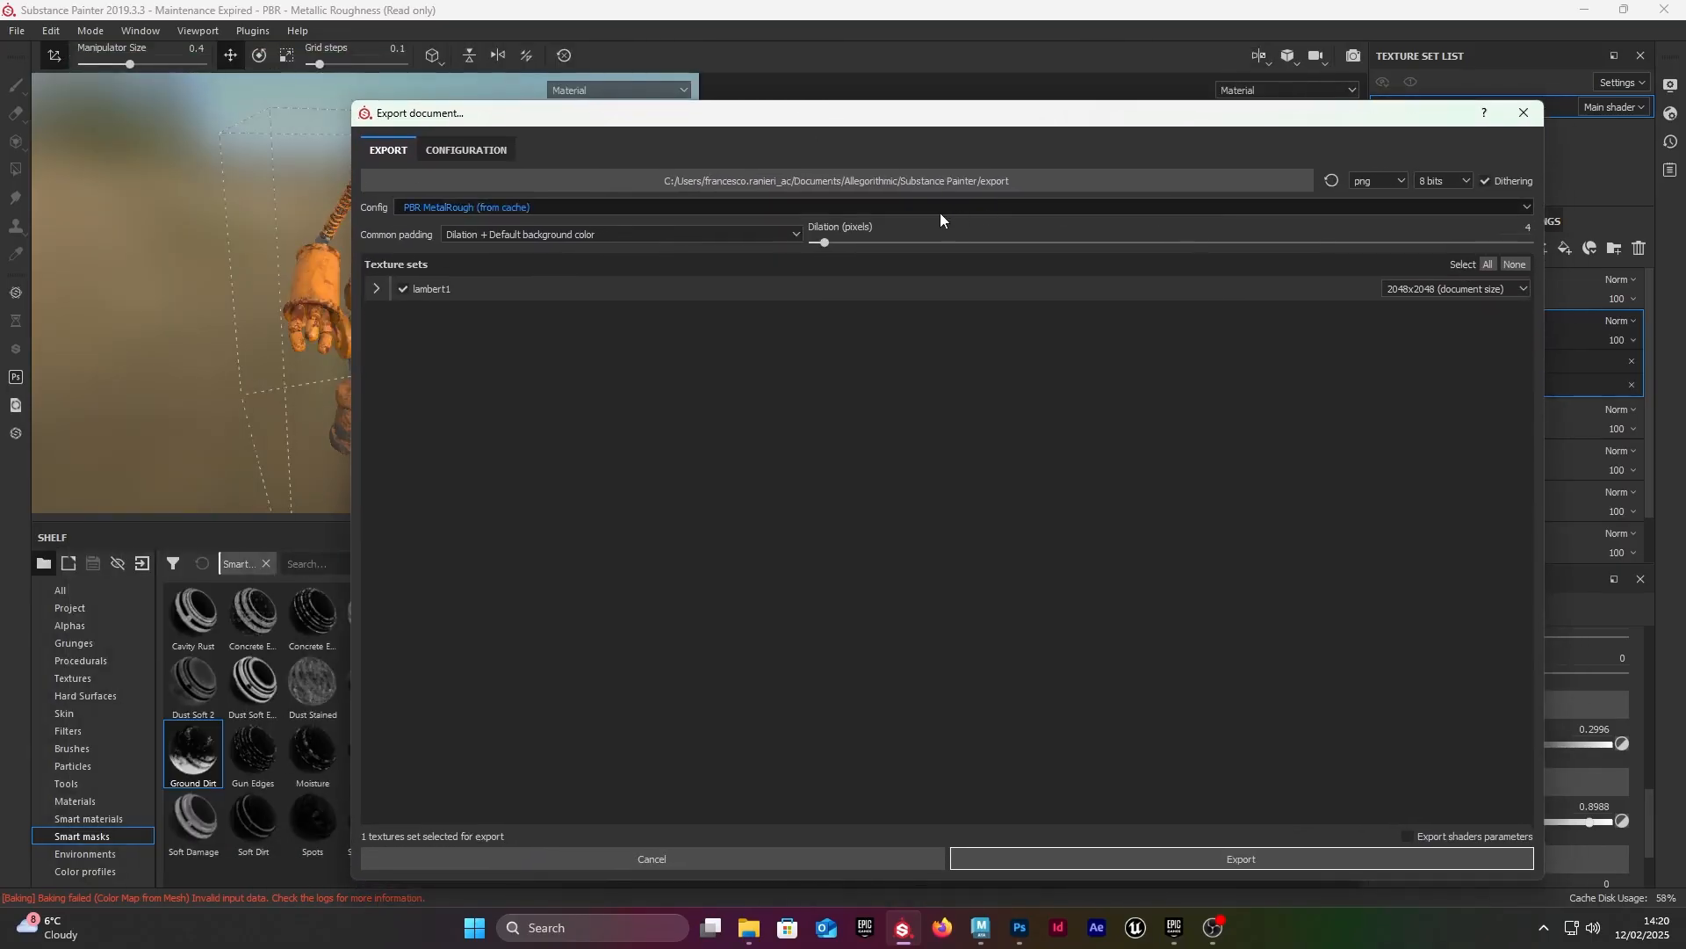
# Step: Set the texture export folder to robot_project/substance/robot_texture_v01 on the Desktop
pyautogui.click(941, 182)
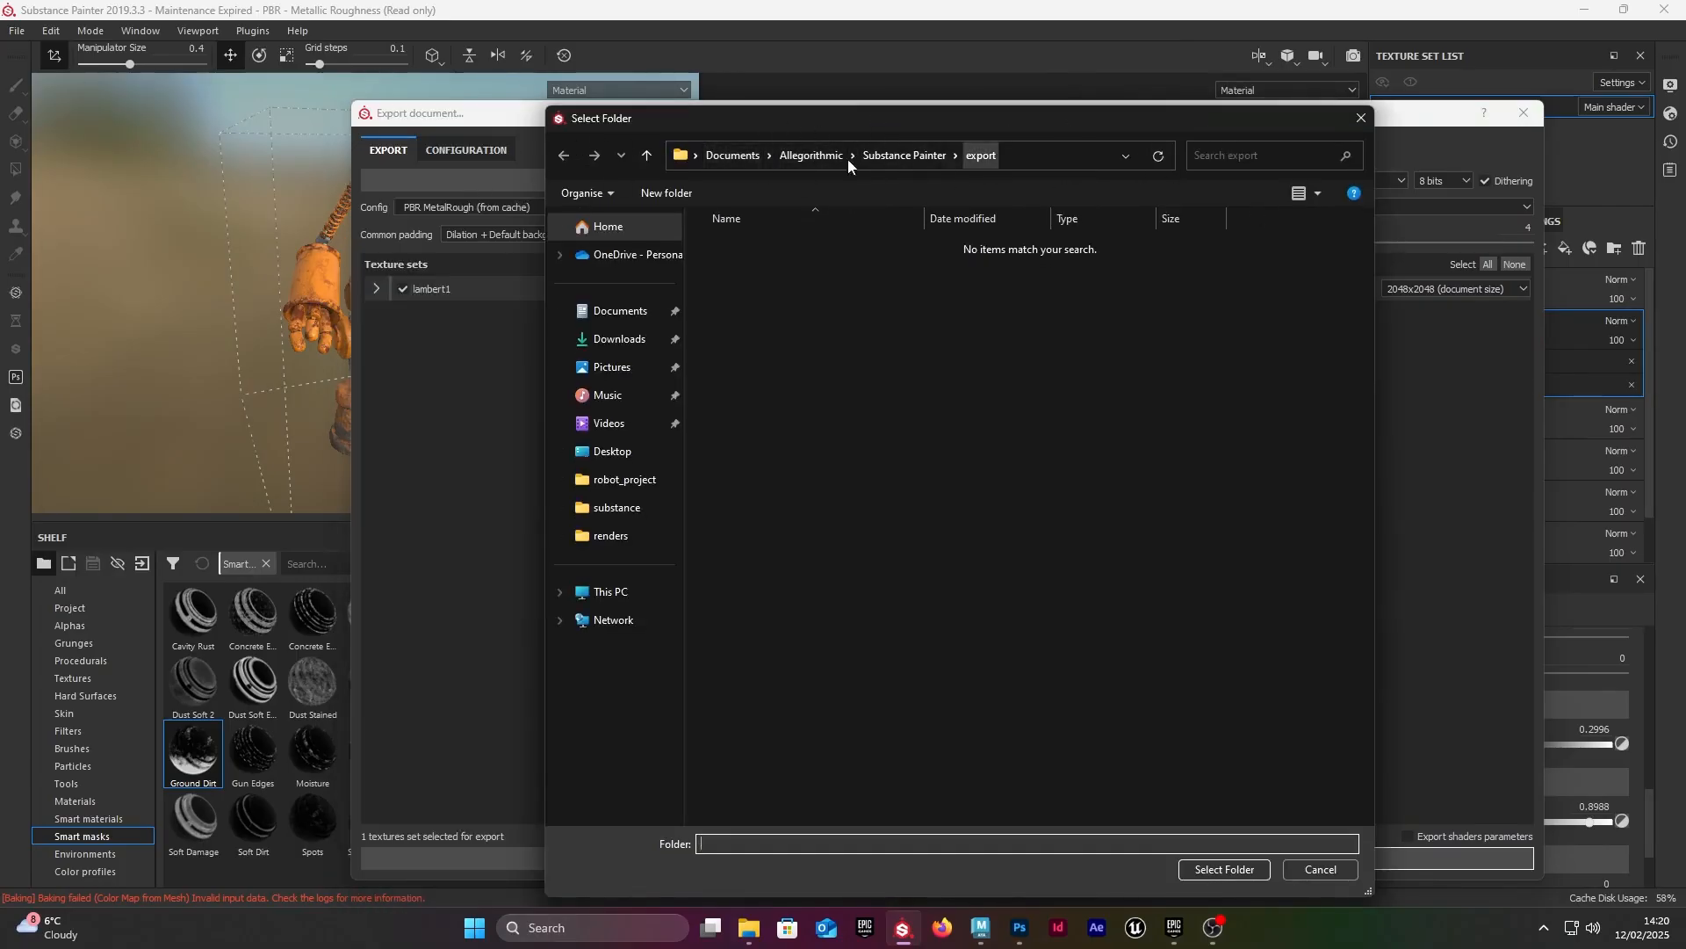
pyautogui.click(698, 155)
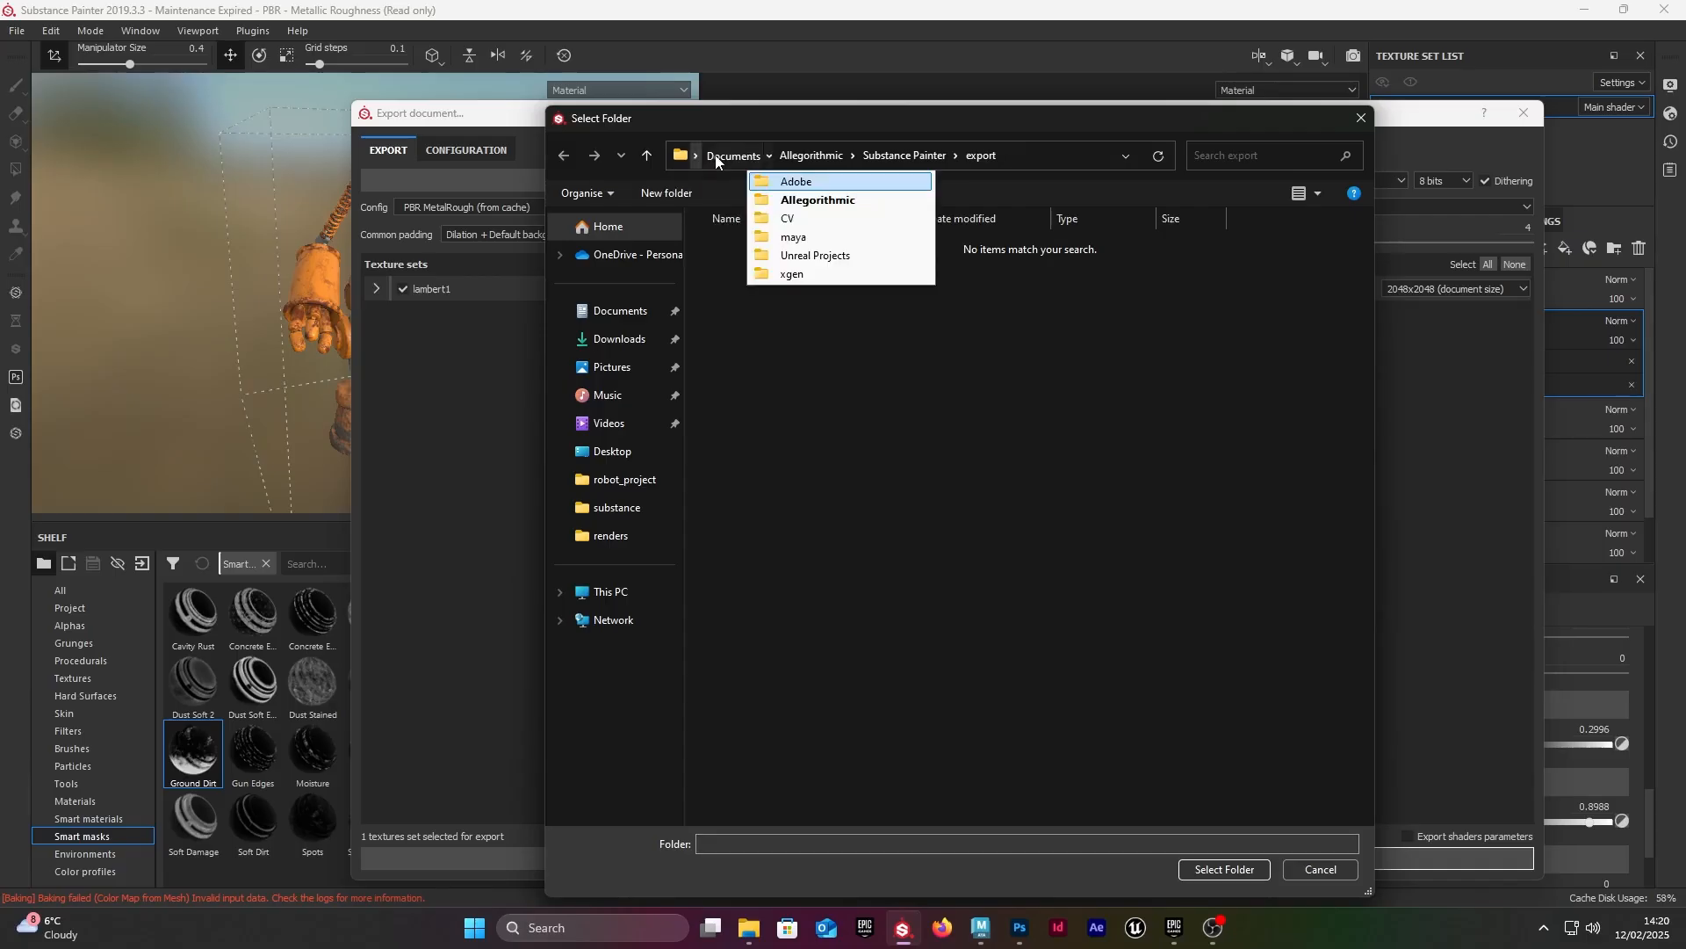
pyautogui.click(773, 180)
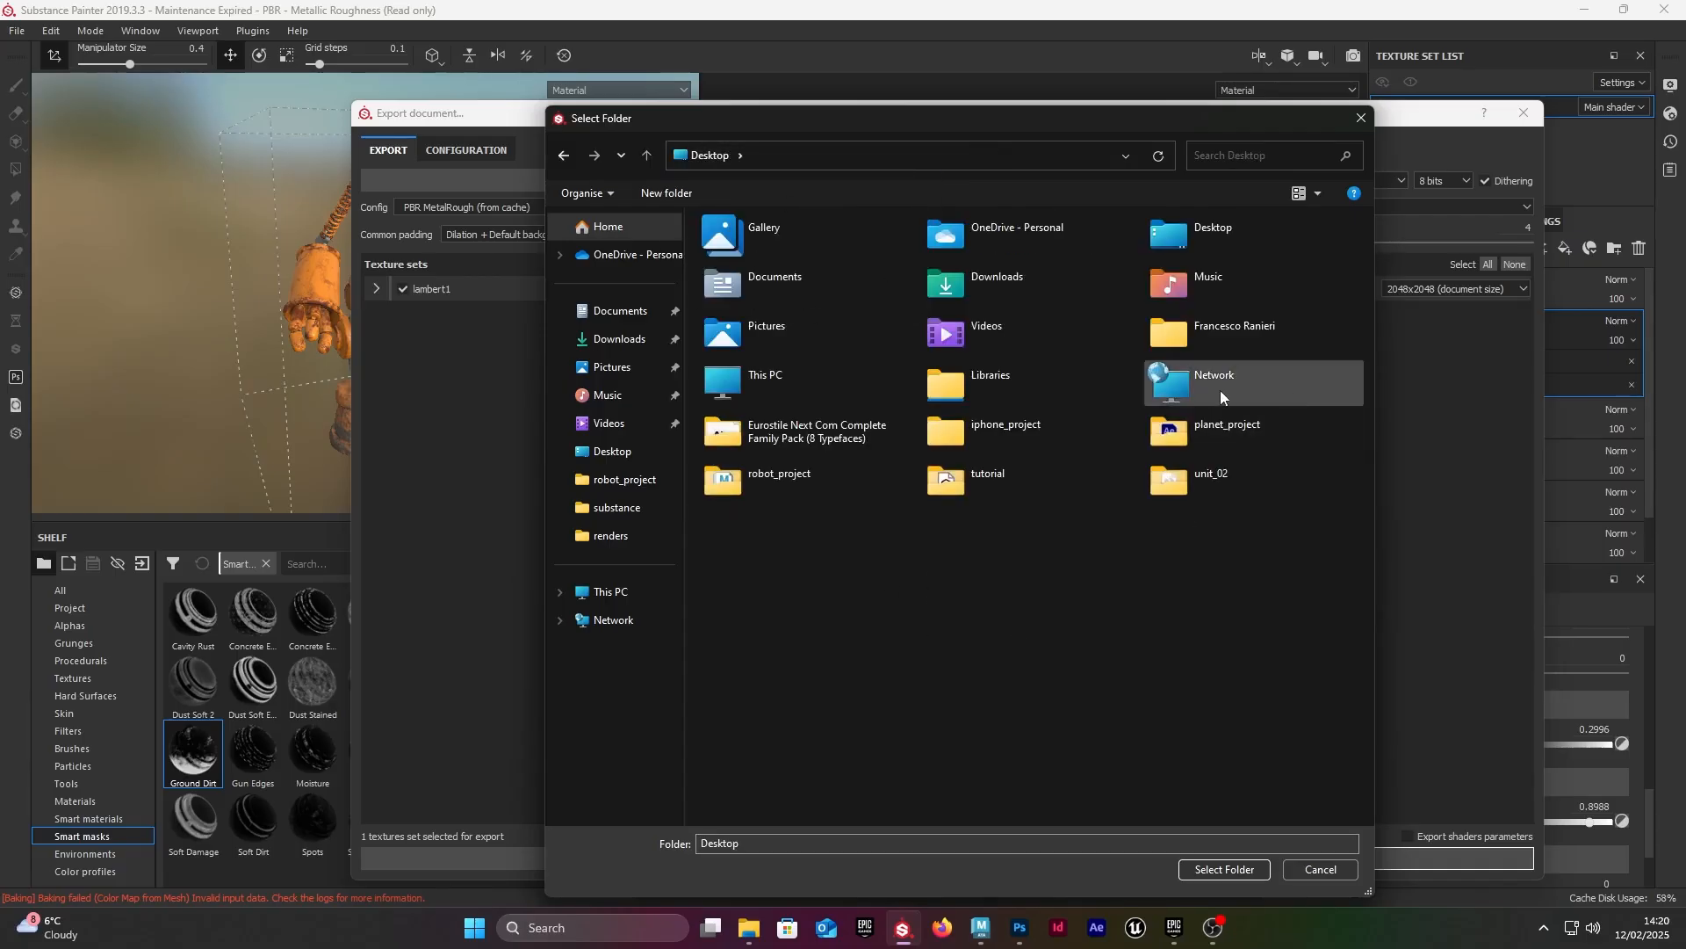
pyautogui.click(762, 486)
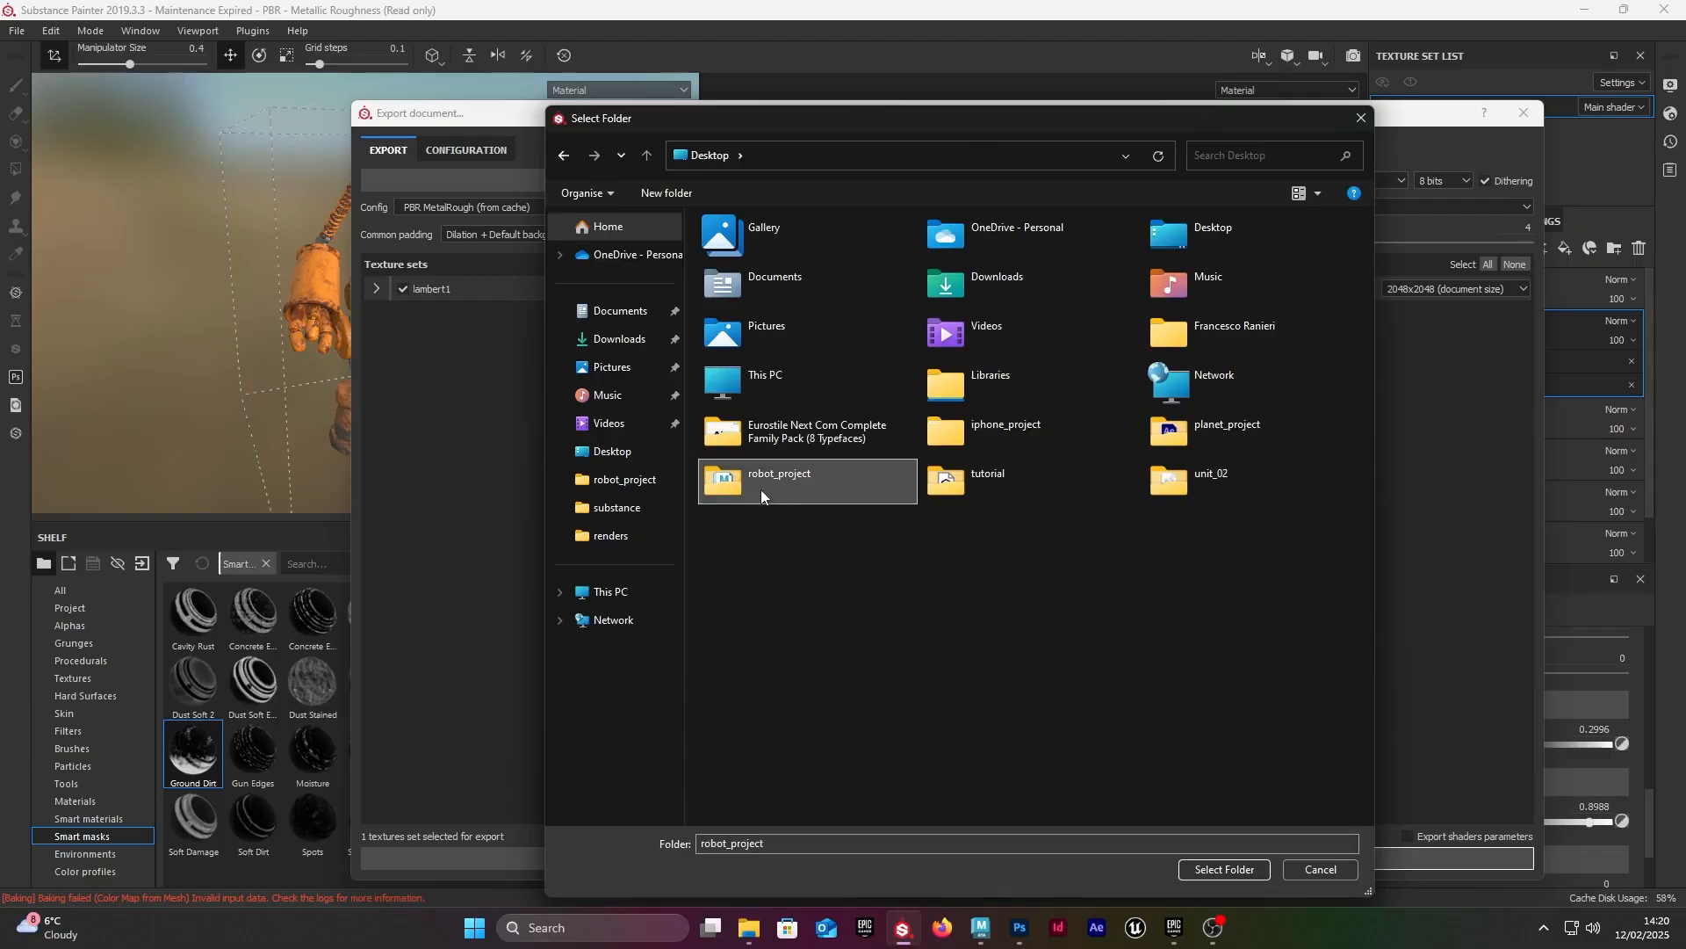
pyautogui.doubleClick(761, 488)
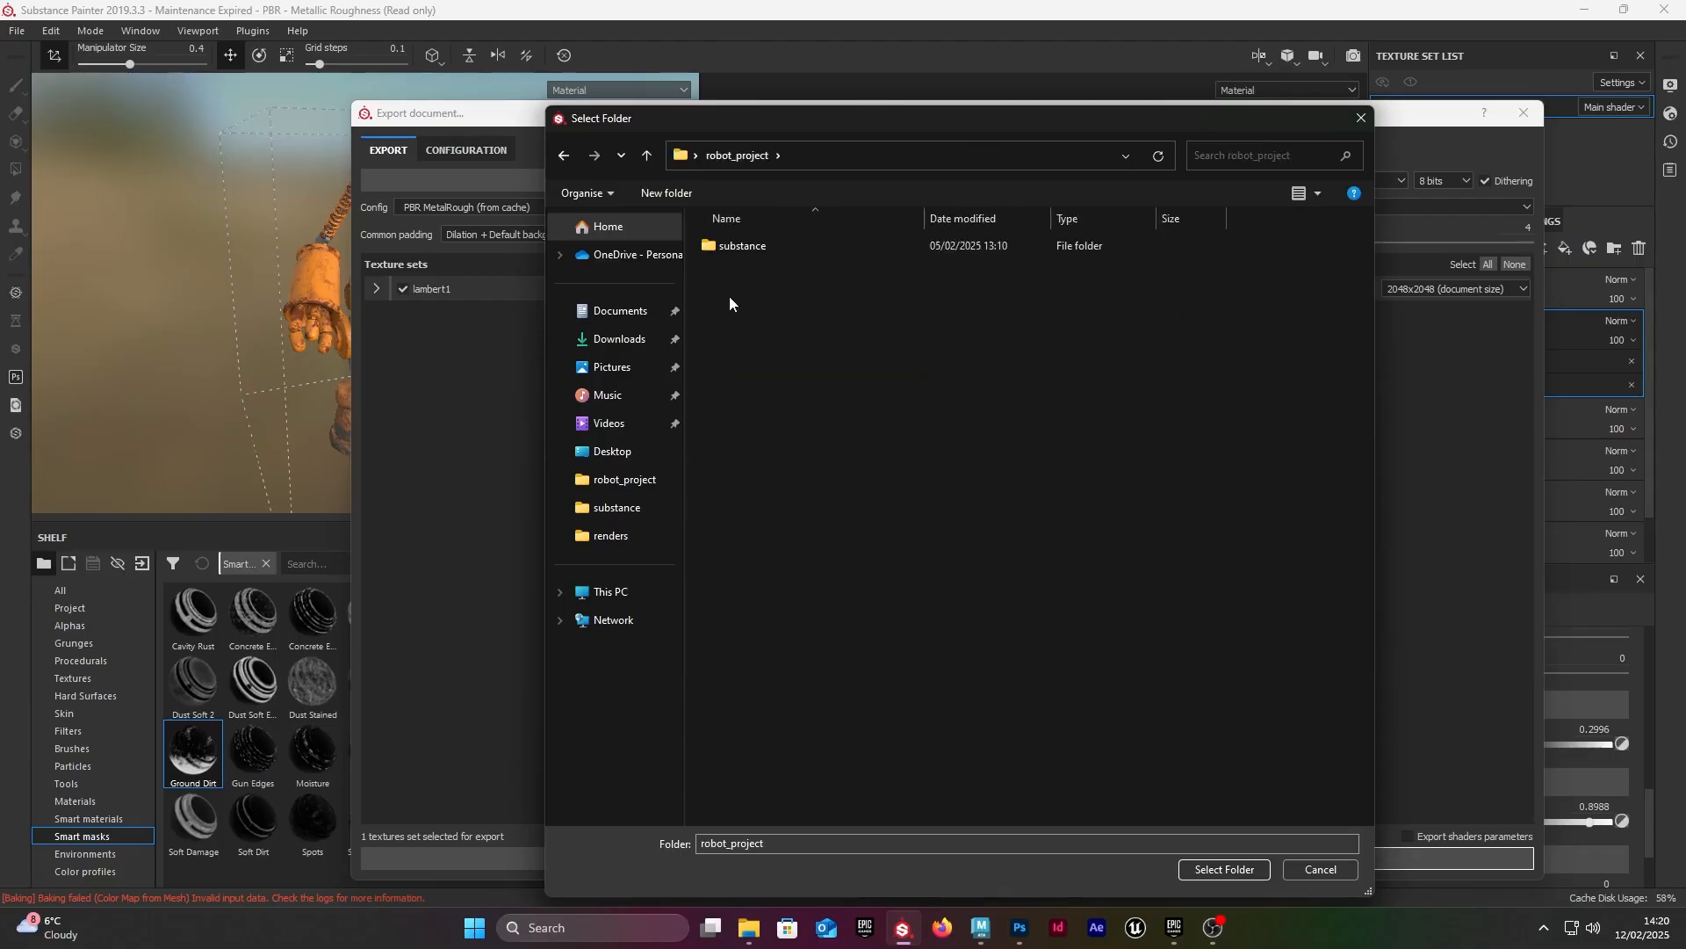
pyautogui.click(786, 250)
pyautogui.doubleClick(773, 247)
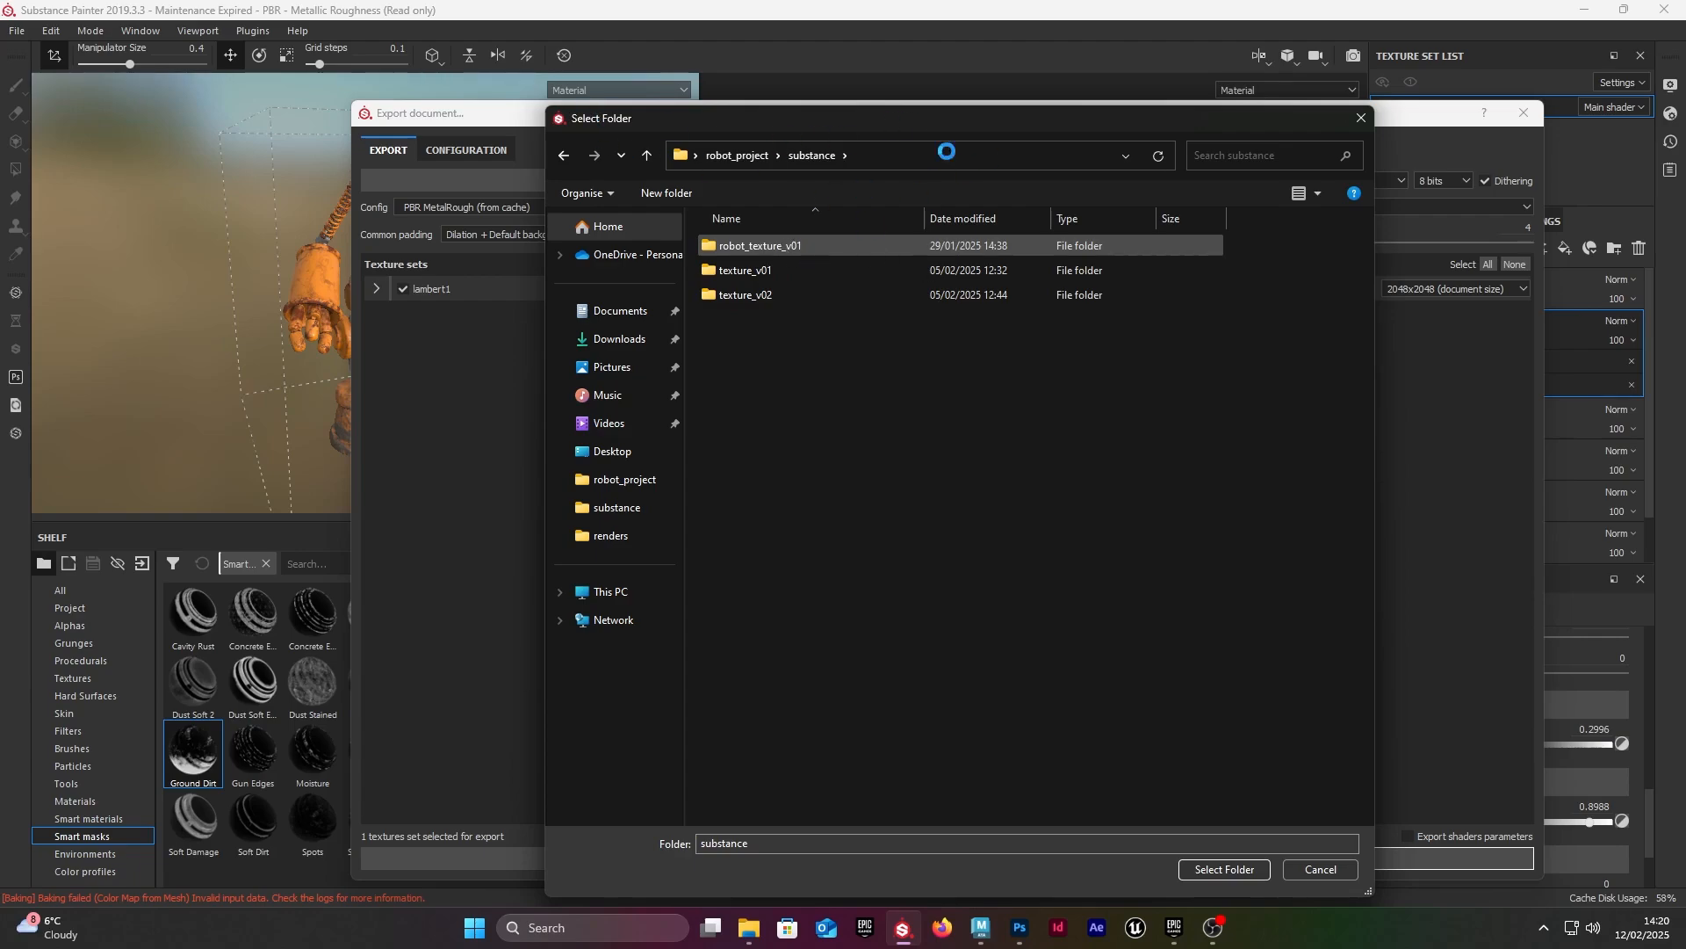
pyautogui.doubleClick(819, 246)
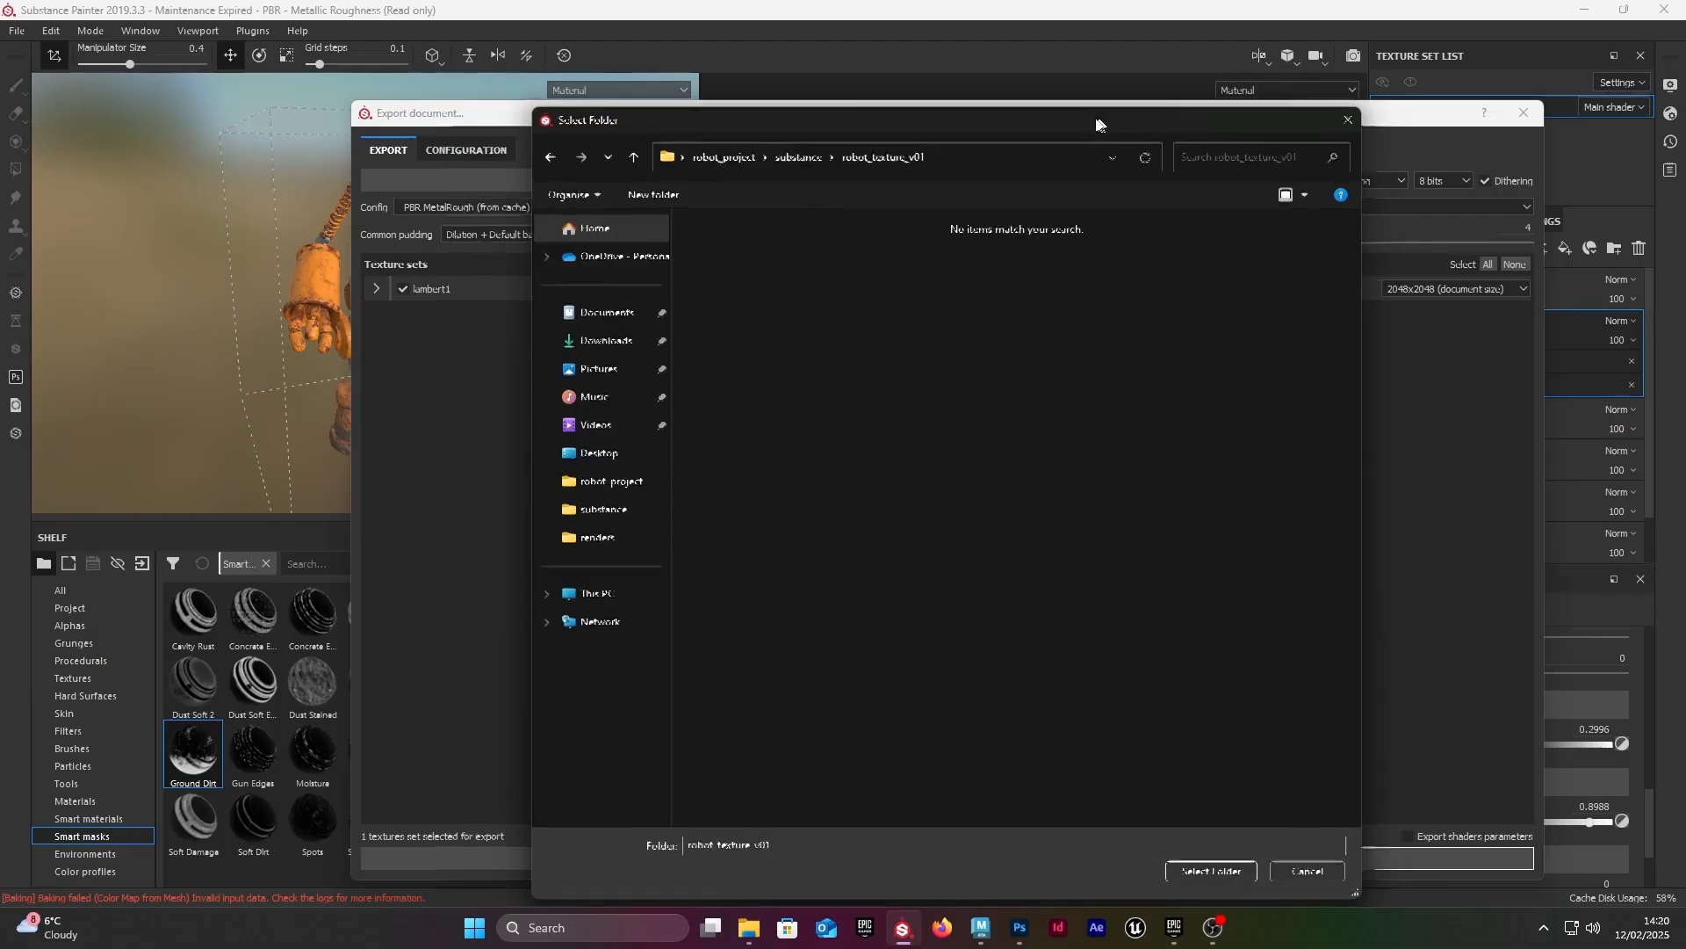
pyautogui.moveTo(1099, 119); pyautogui.dragTo(686, 119)
pyautogui.click(815, 865)
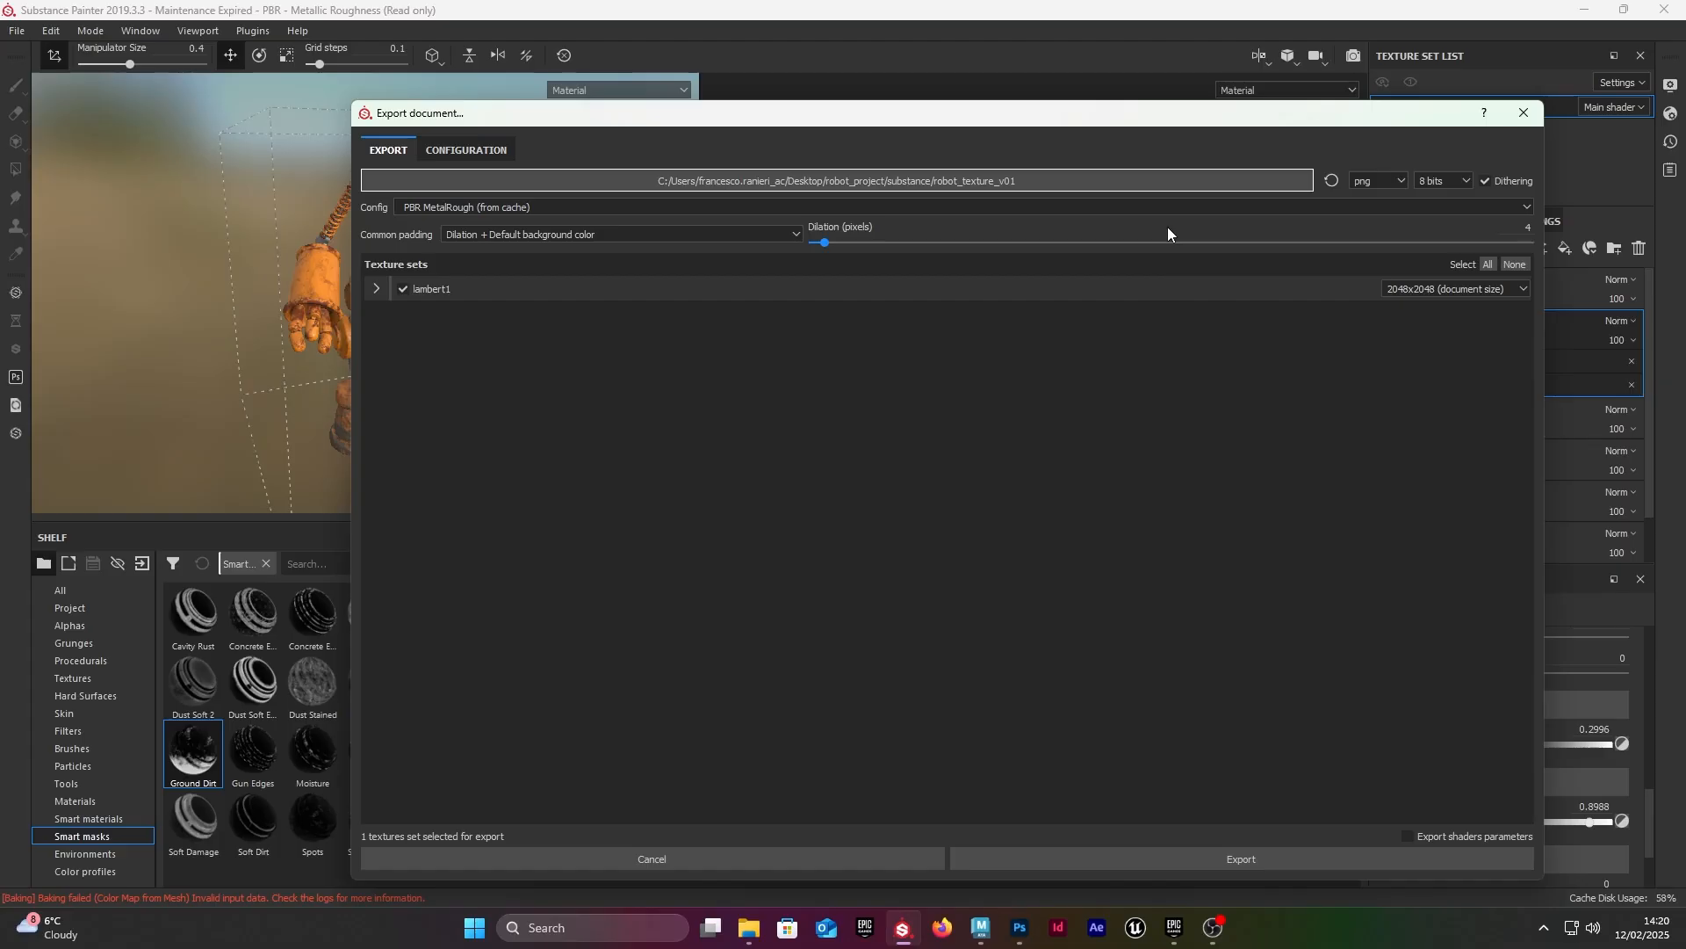
# Step: Create a folder named test on the Desktop and open it as the texture export destination
pyautogui.click(898, 176)
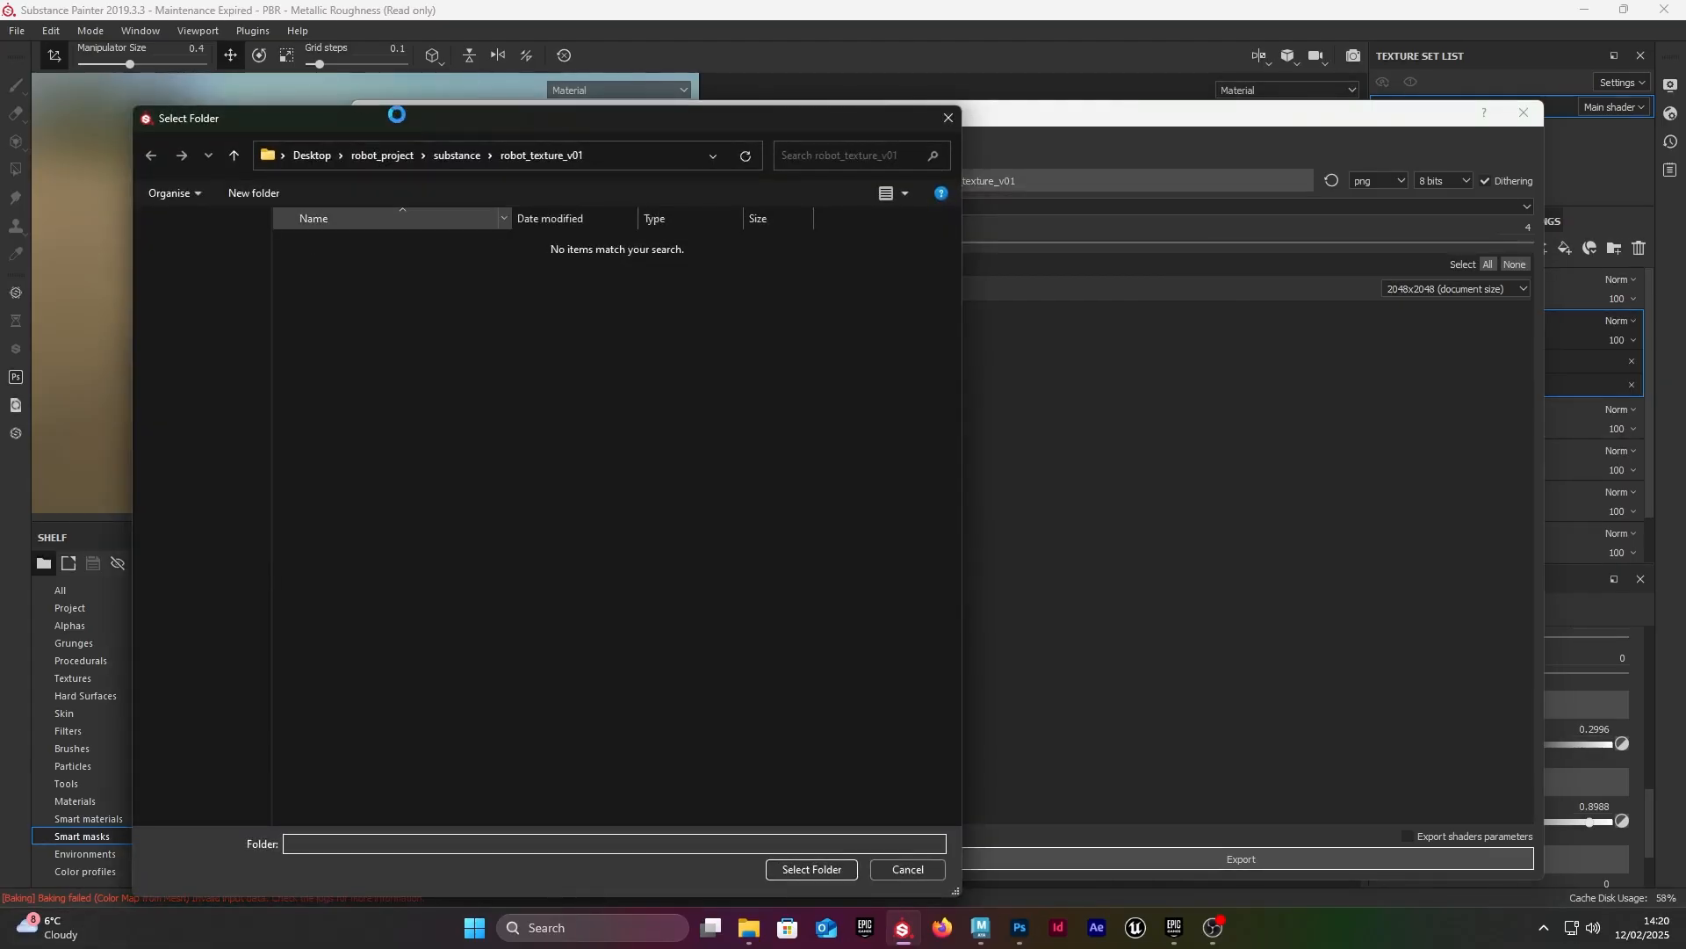
pyautogui.click(368, 148)
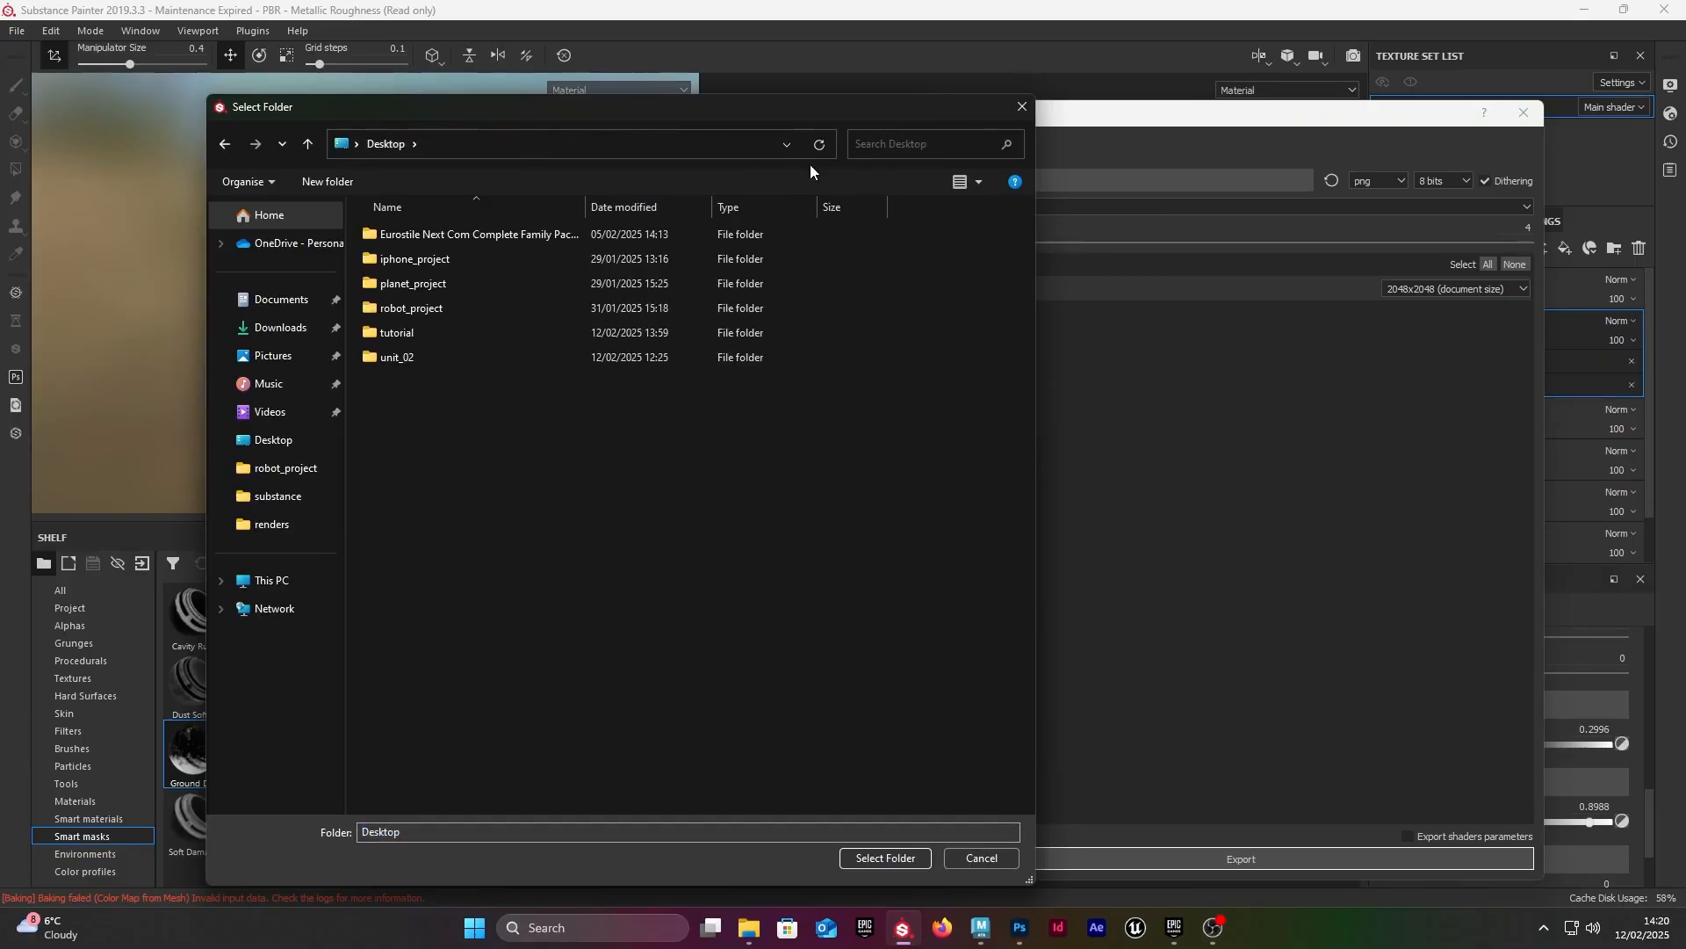
pyautogui.doubleClick(369, 338)
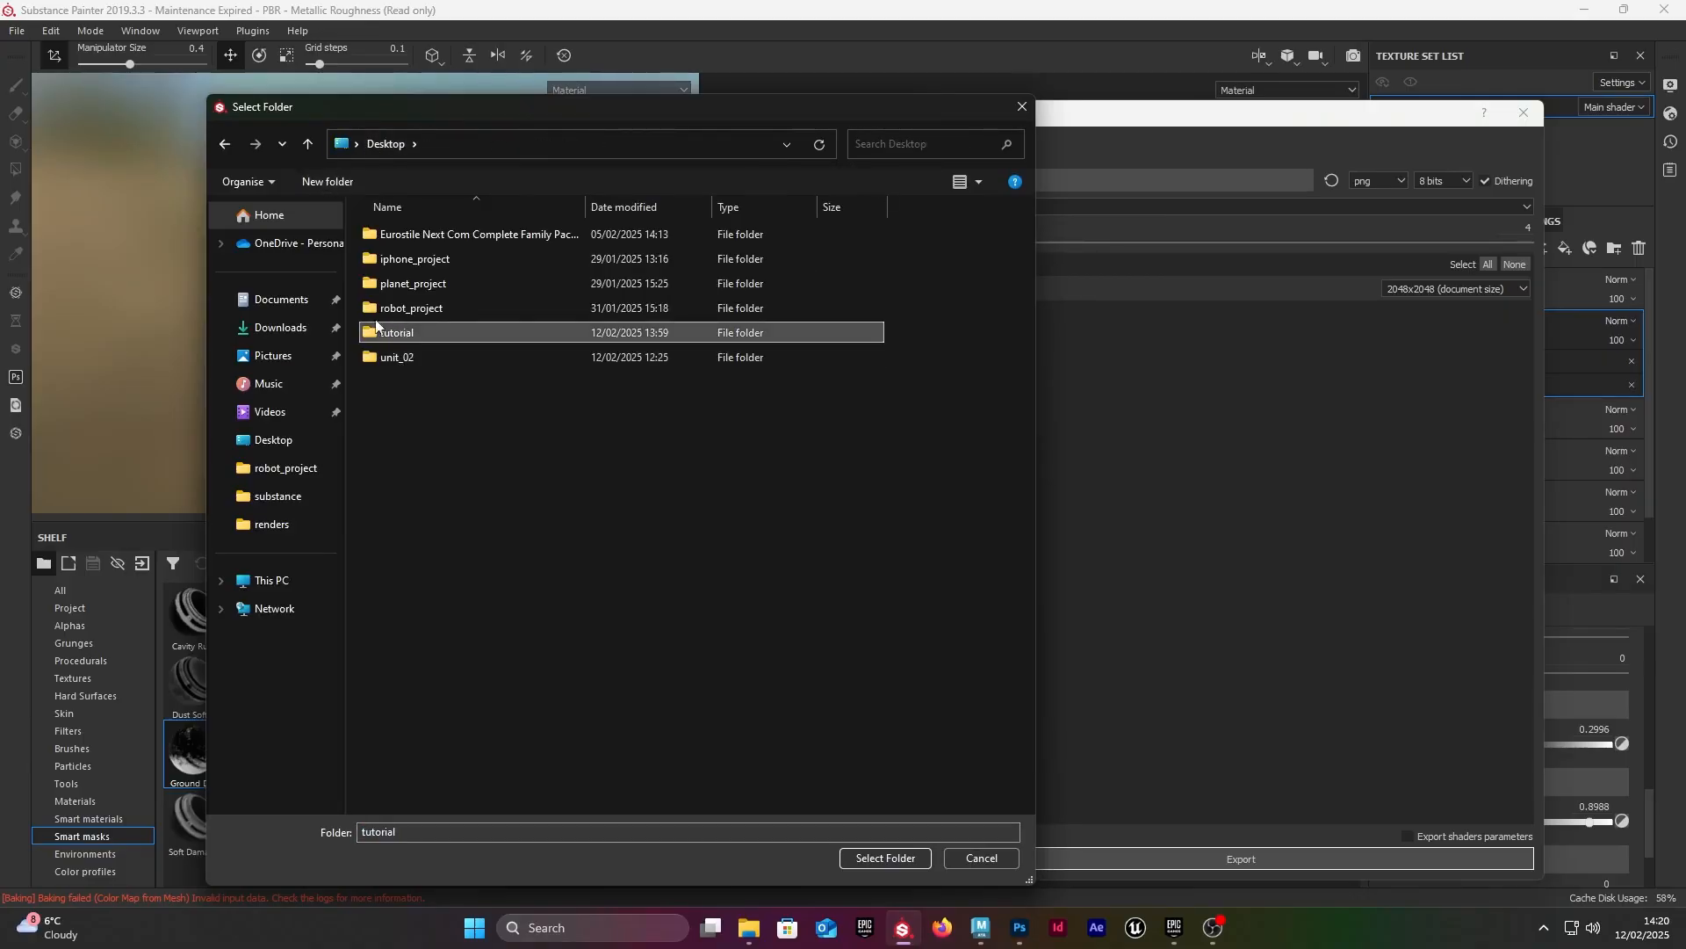
pyautogui.doubleClick(424, 230)
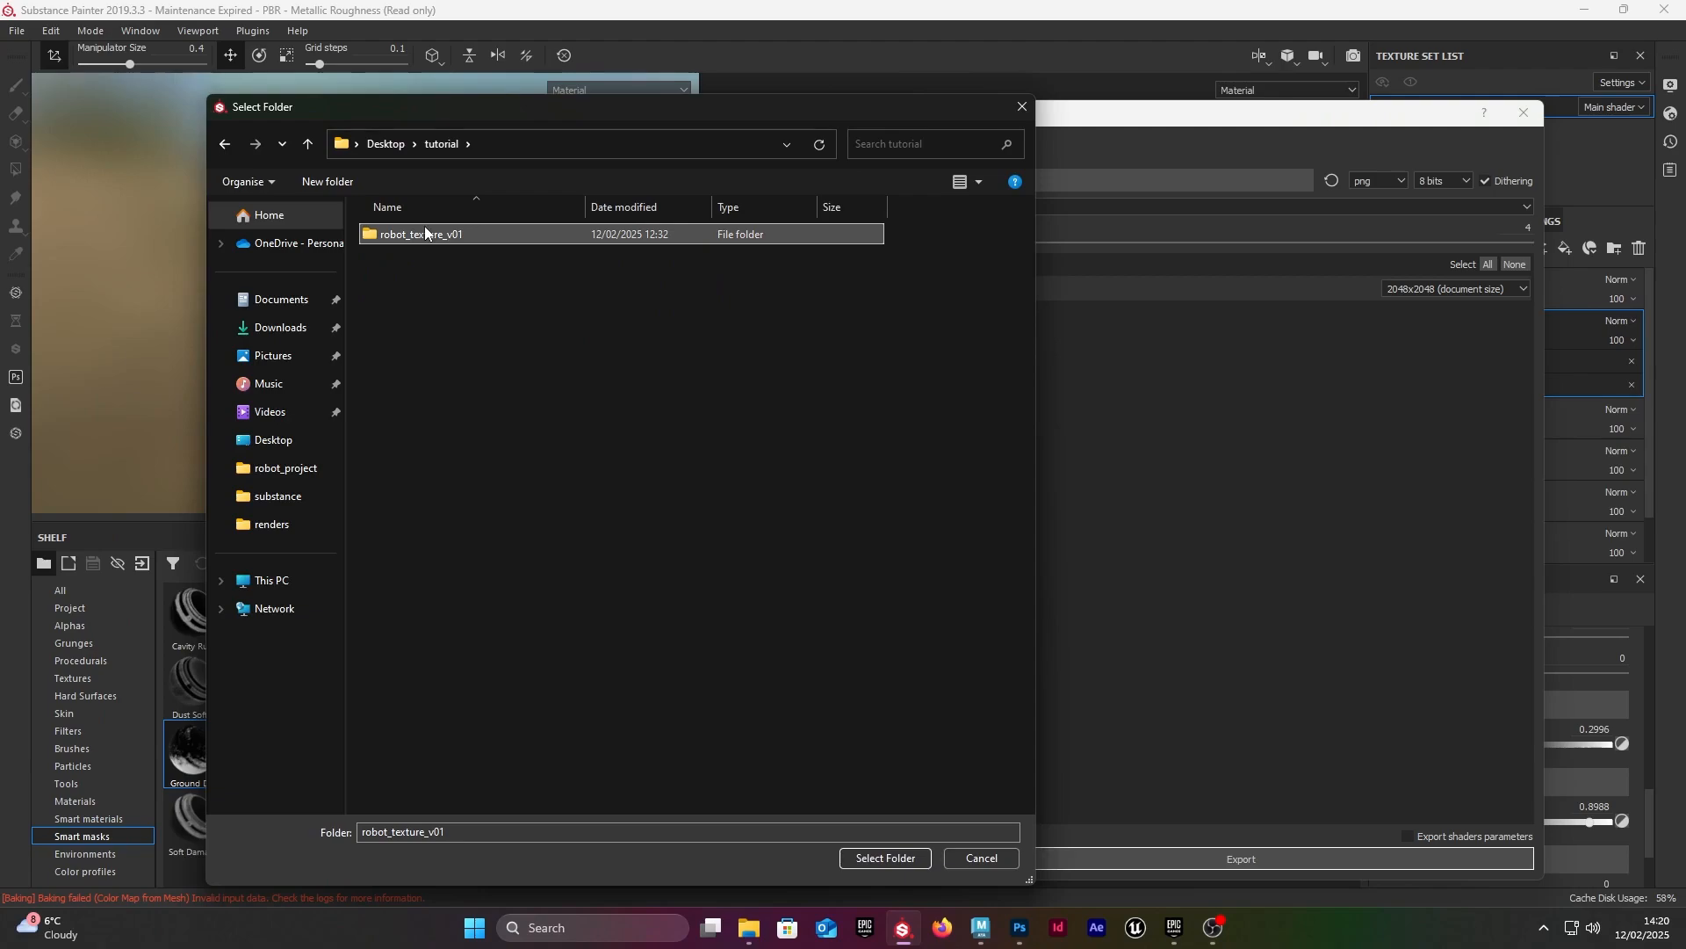
pyautogui.click(434, 145)
pyautogui.click(387, 145)
pyautogui.click(332, 182)
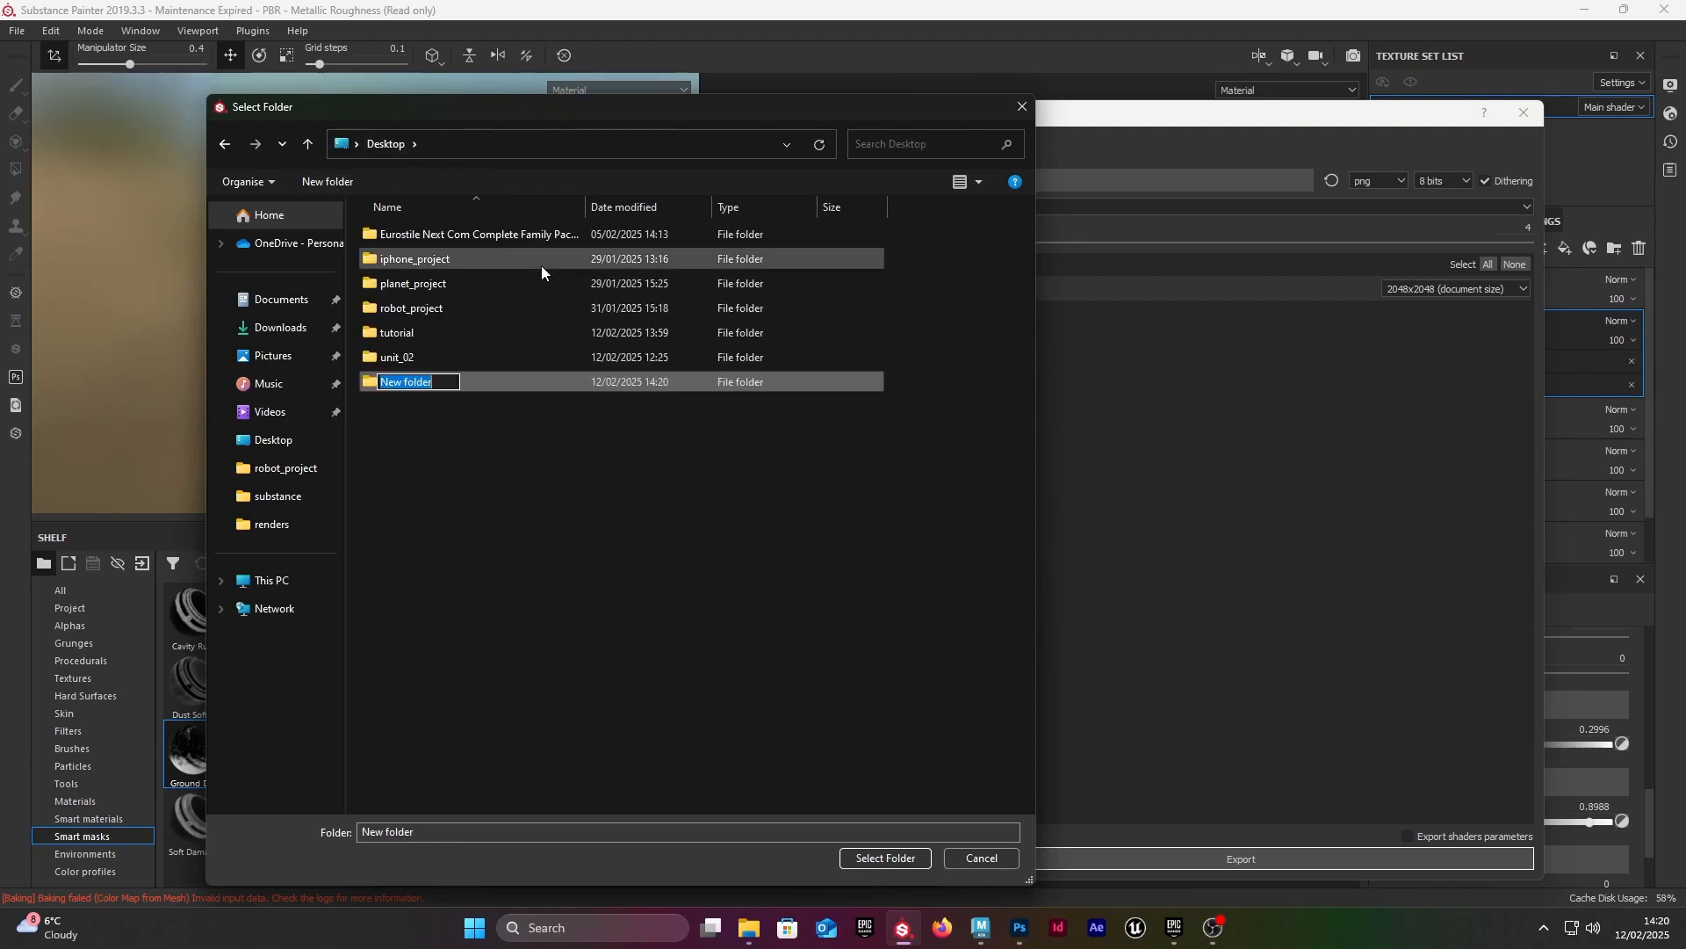
pyautogui.write('test')
pyautogui.press('Return')
pyautogui.doubleClick(402, 385)
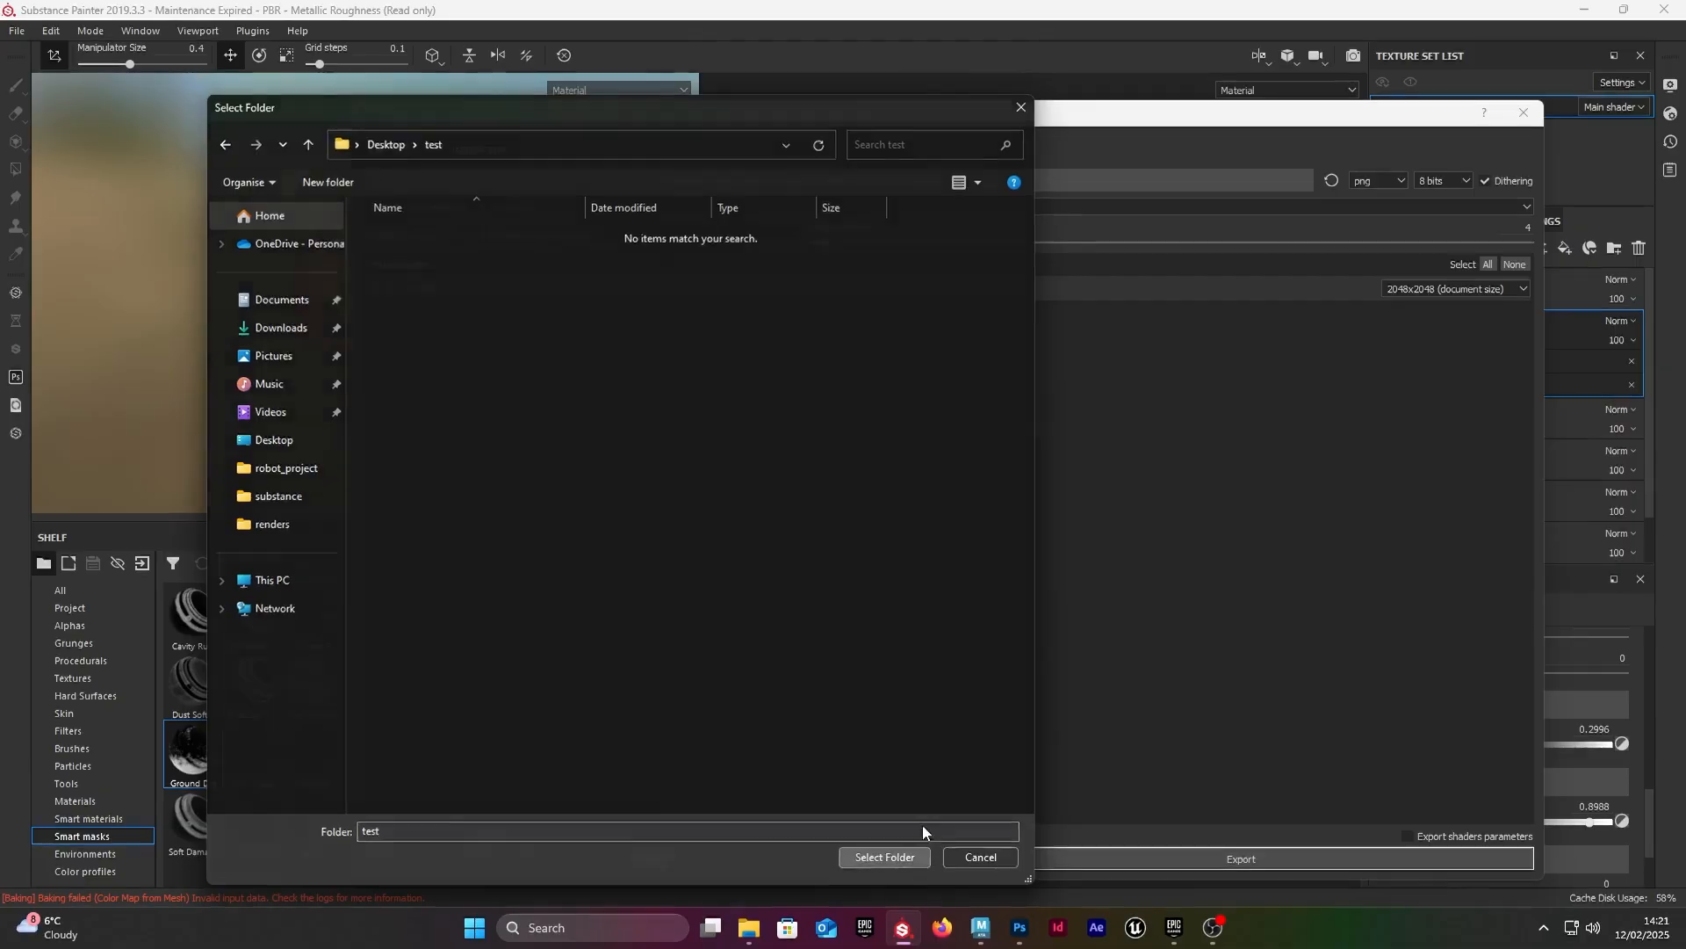
# Step: Confirm the test folder as the destination and export the lambert1 textures as 8-bit PNG files
pyautogui.click(913, 858)
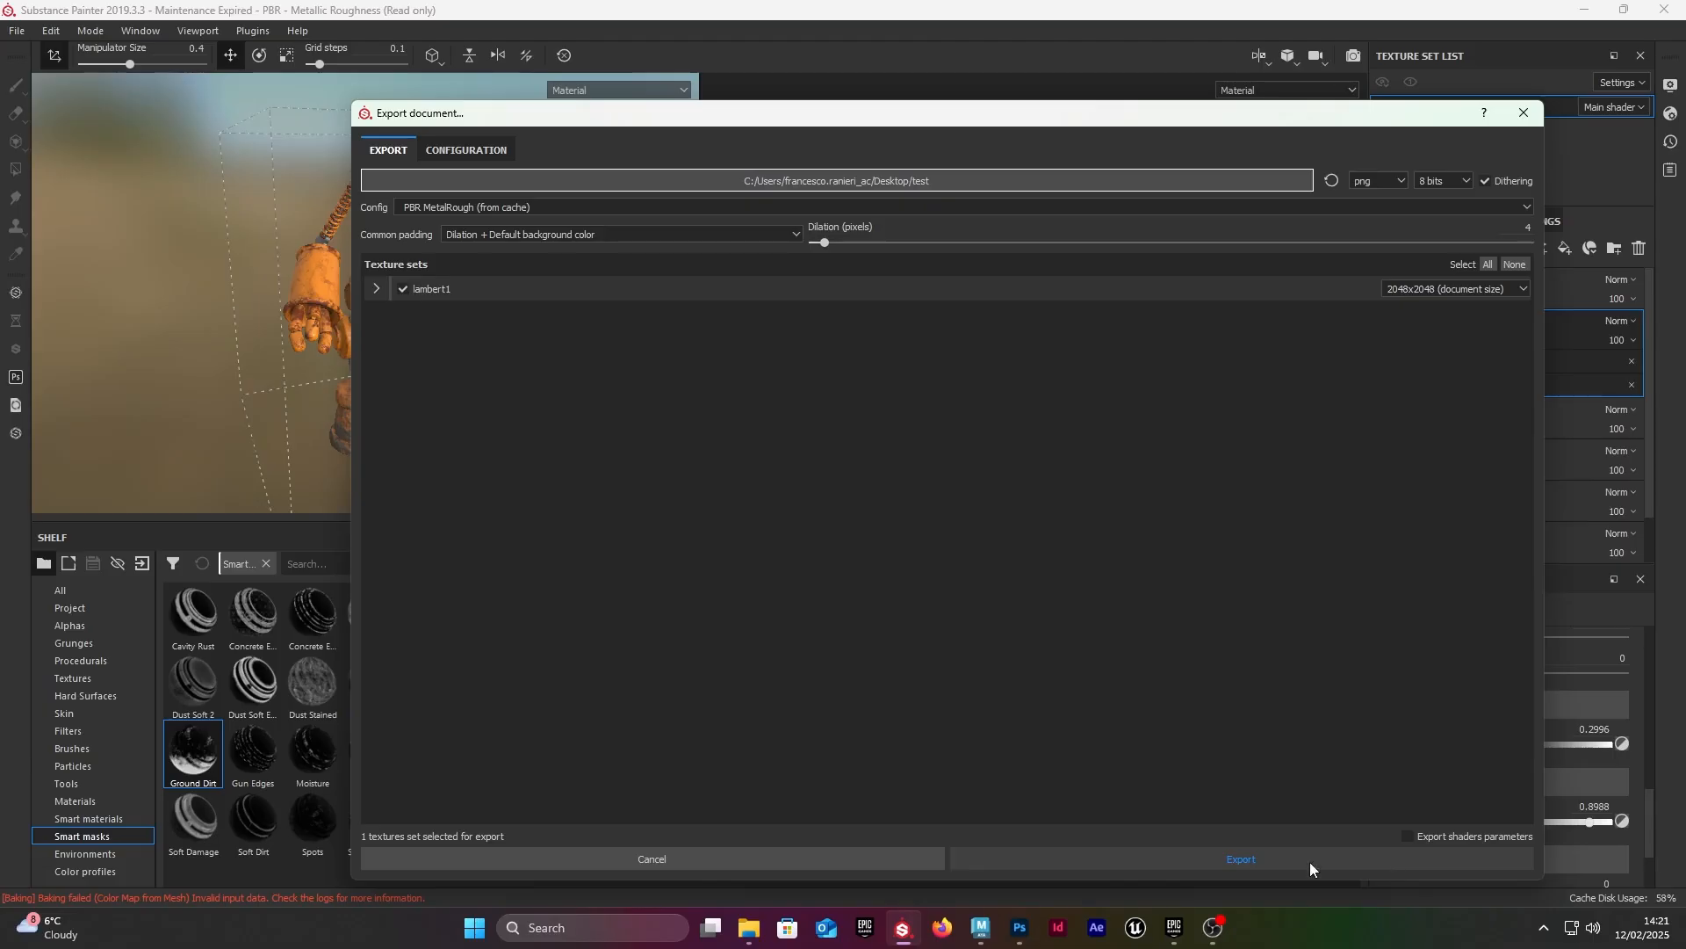
pyautogui.click(1247, 860)
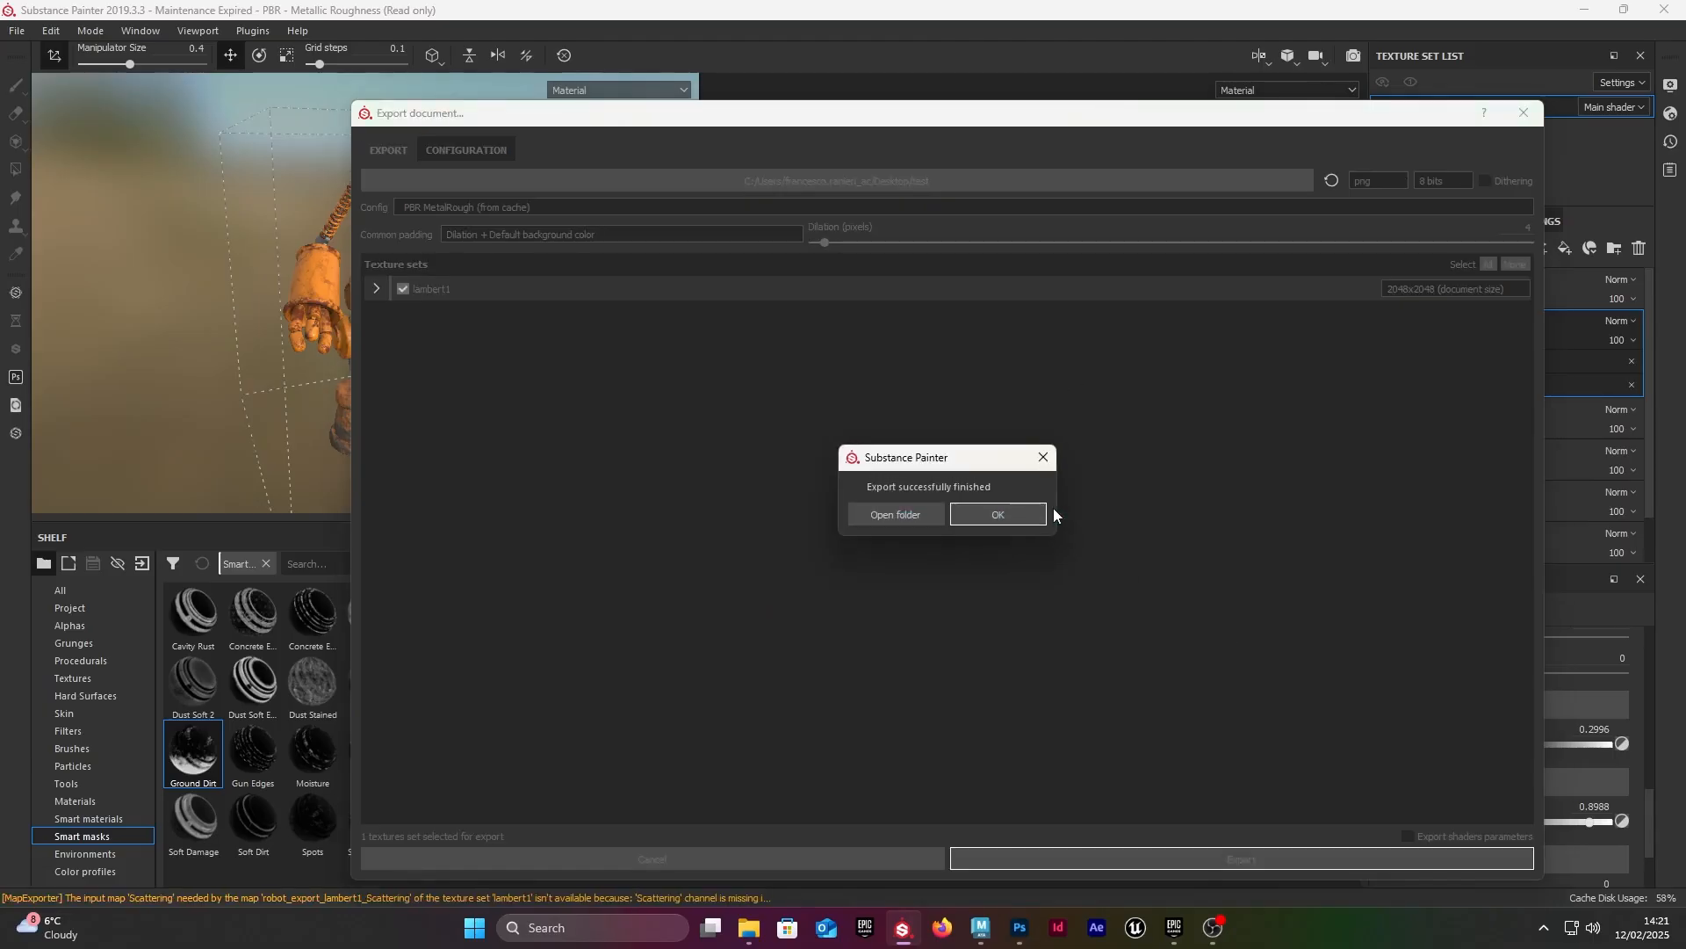
pyautogui.click(1001, 514)
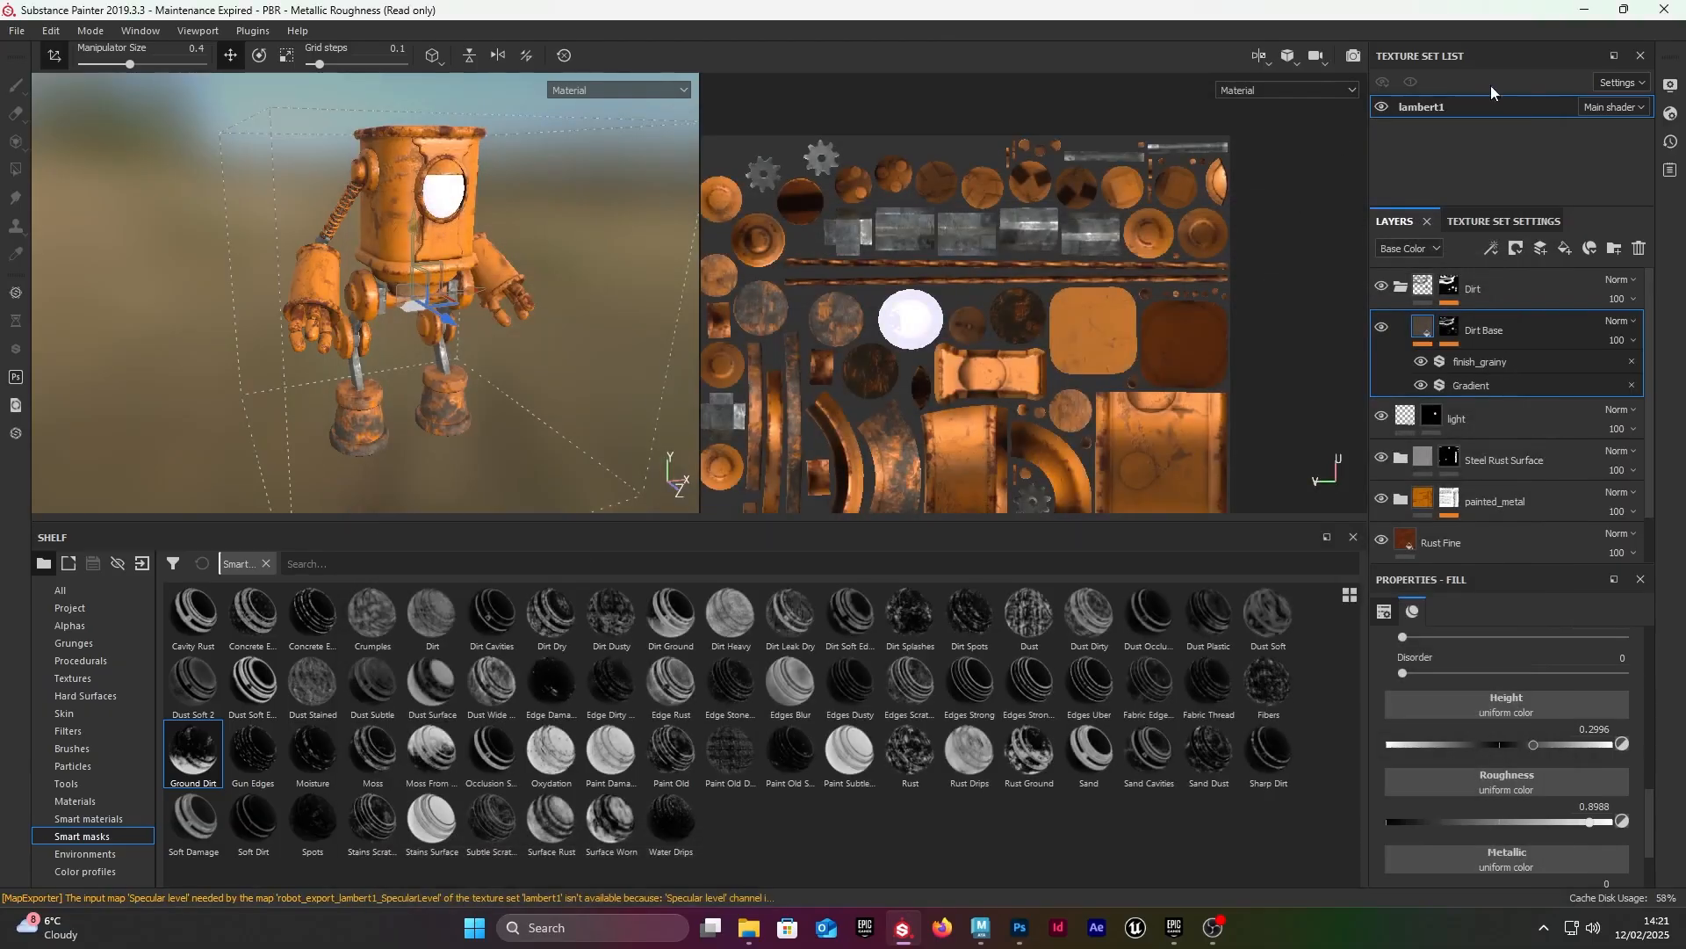
# Step: Close the robot project and exit Substance Painter to return to the desktop
pyautogui.click(1664, 9)
pyautogui.click(814, 486)
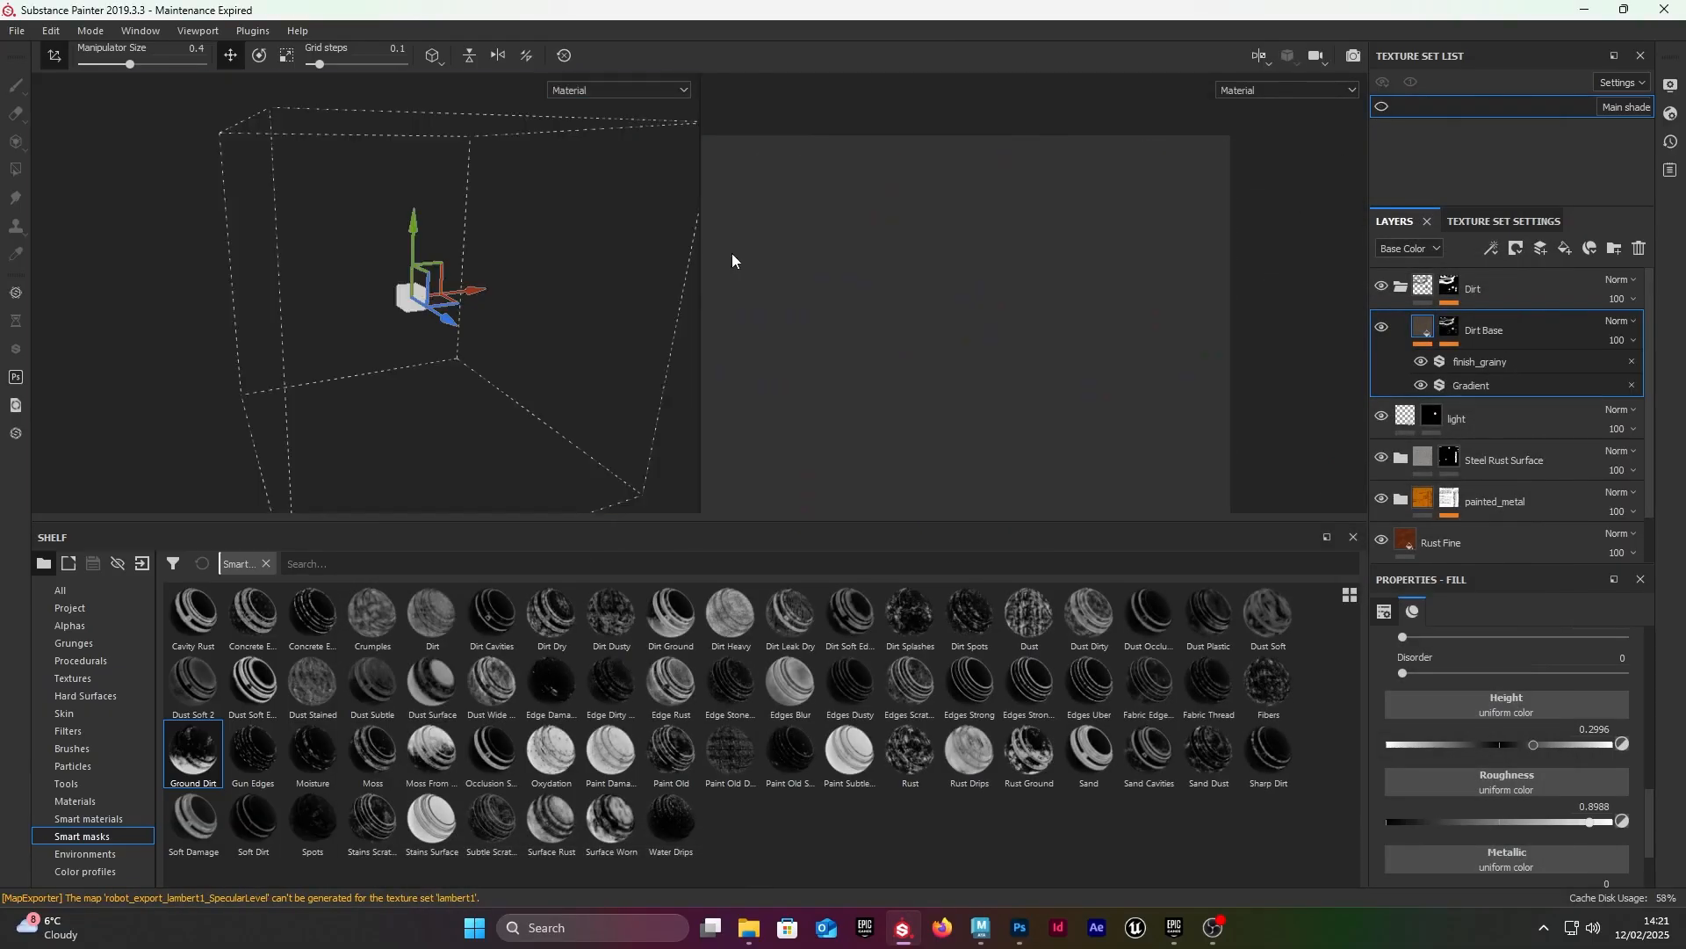
pyautogui.click(1439, 150)
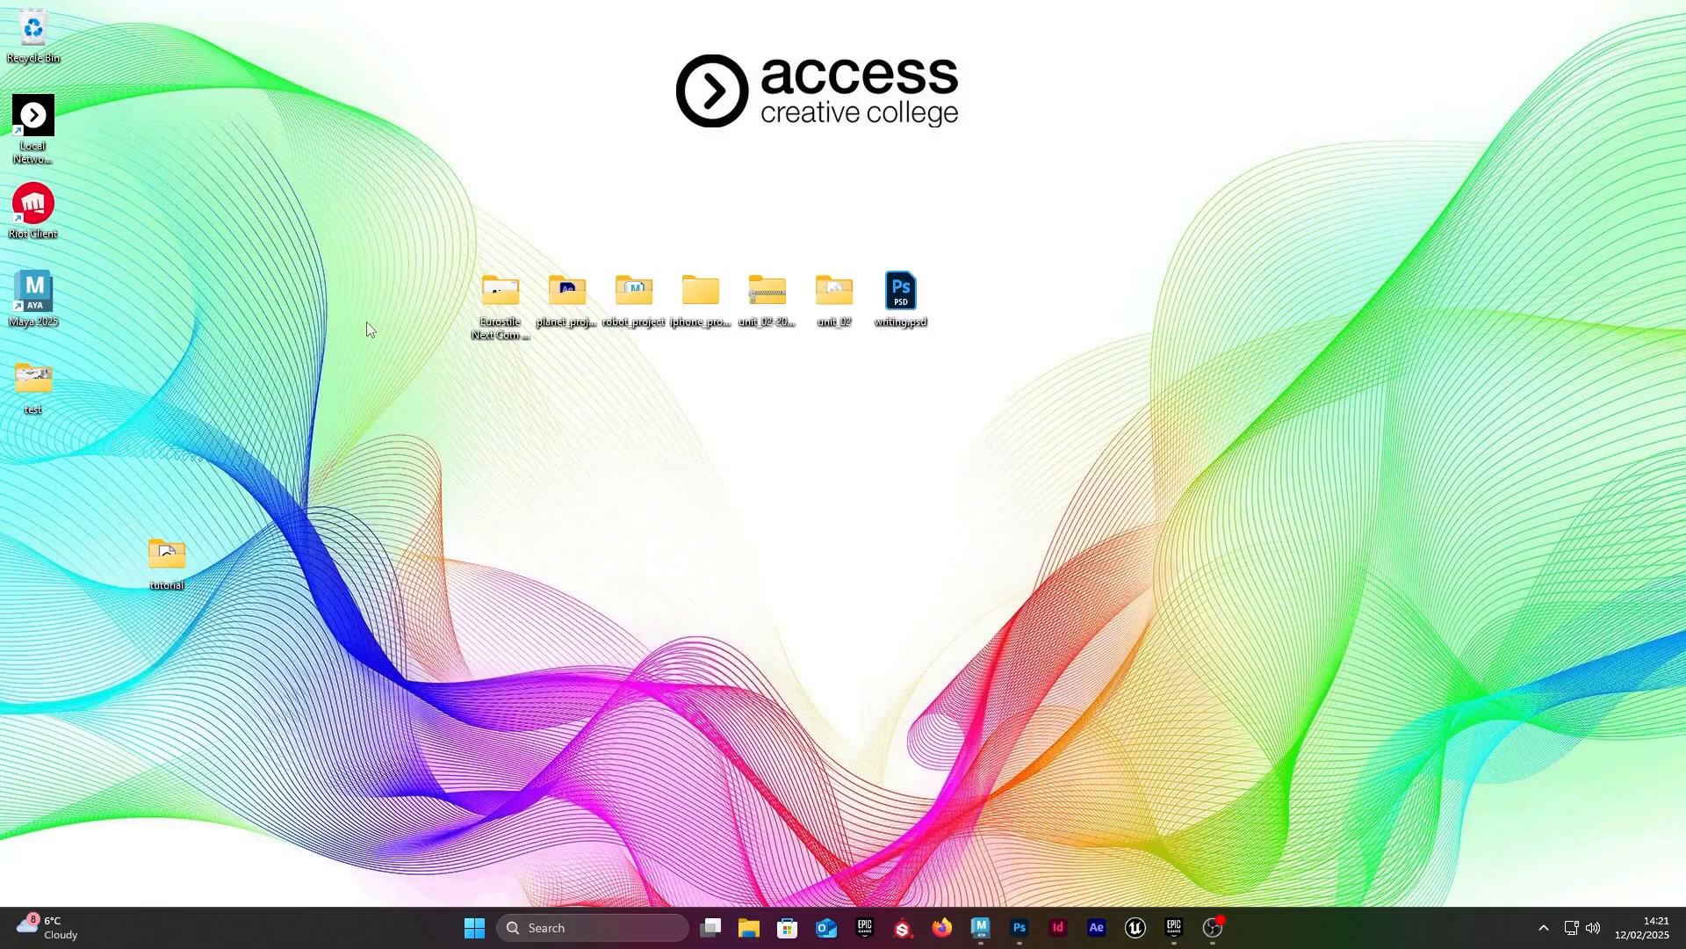
# Step: Move the test folder to an empty area of the desktop, open it and enlarge its window
pyautogui.moveTo(59, 389); pyautogui.dragTo(1194, 657)
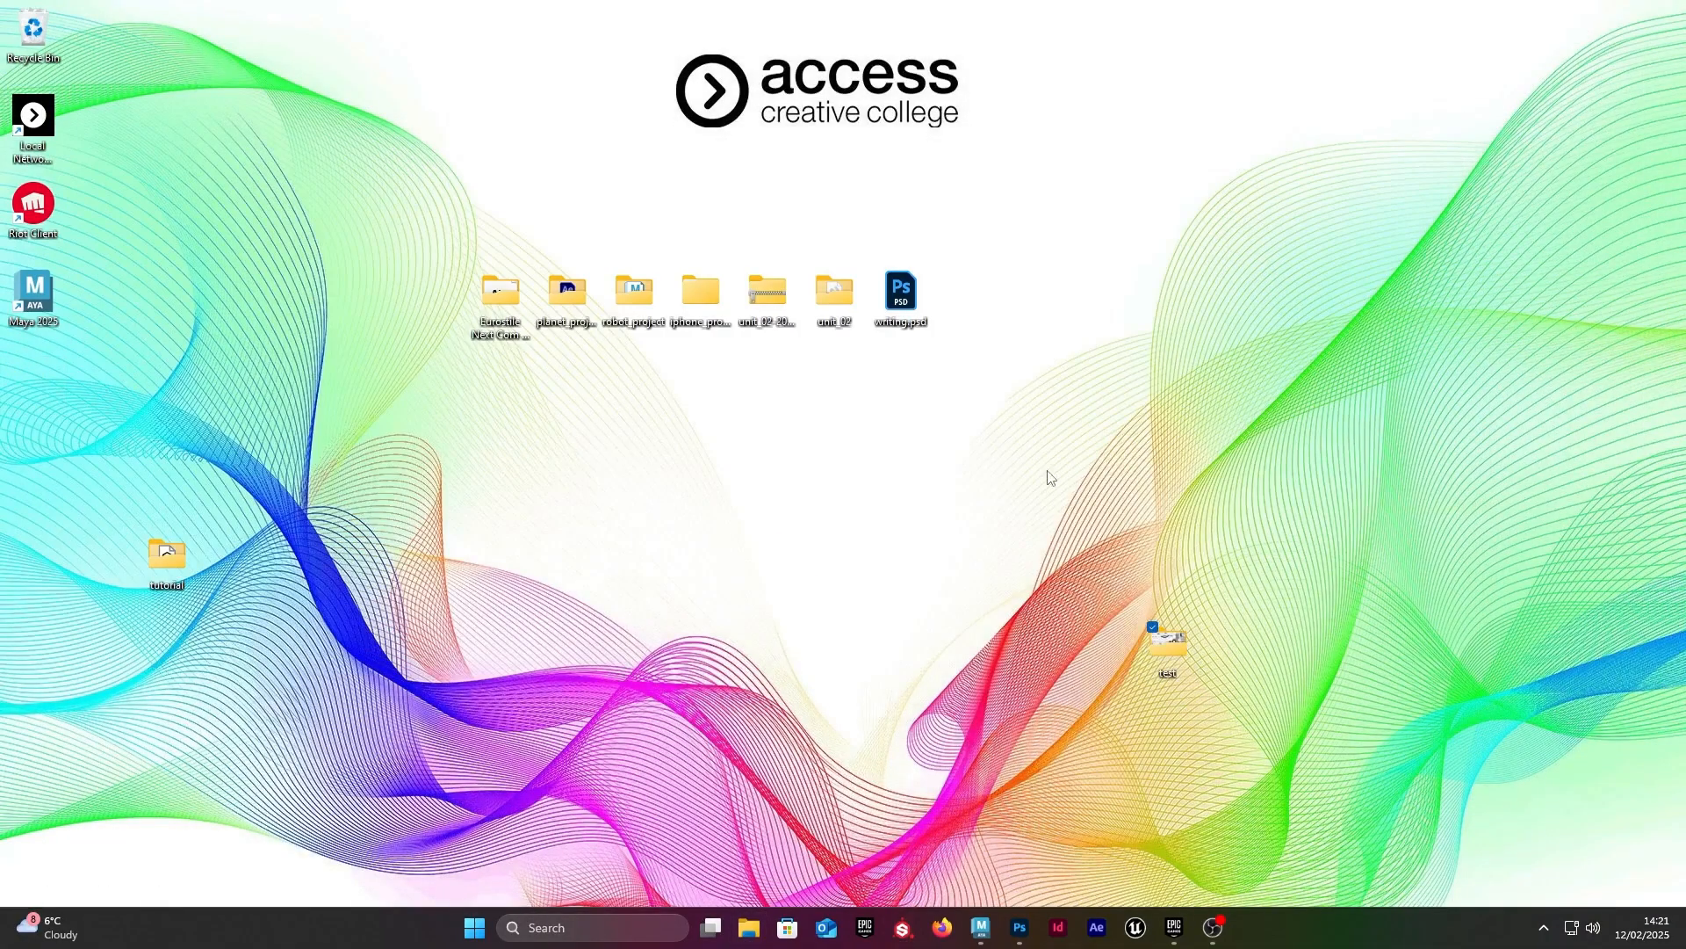
pyautogui.press('Return')
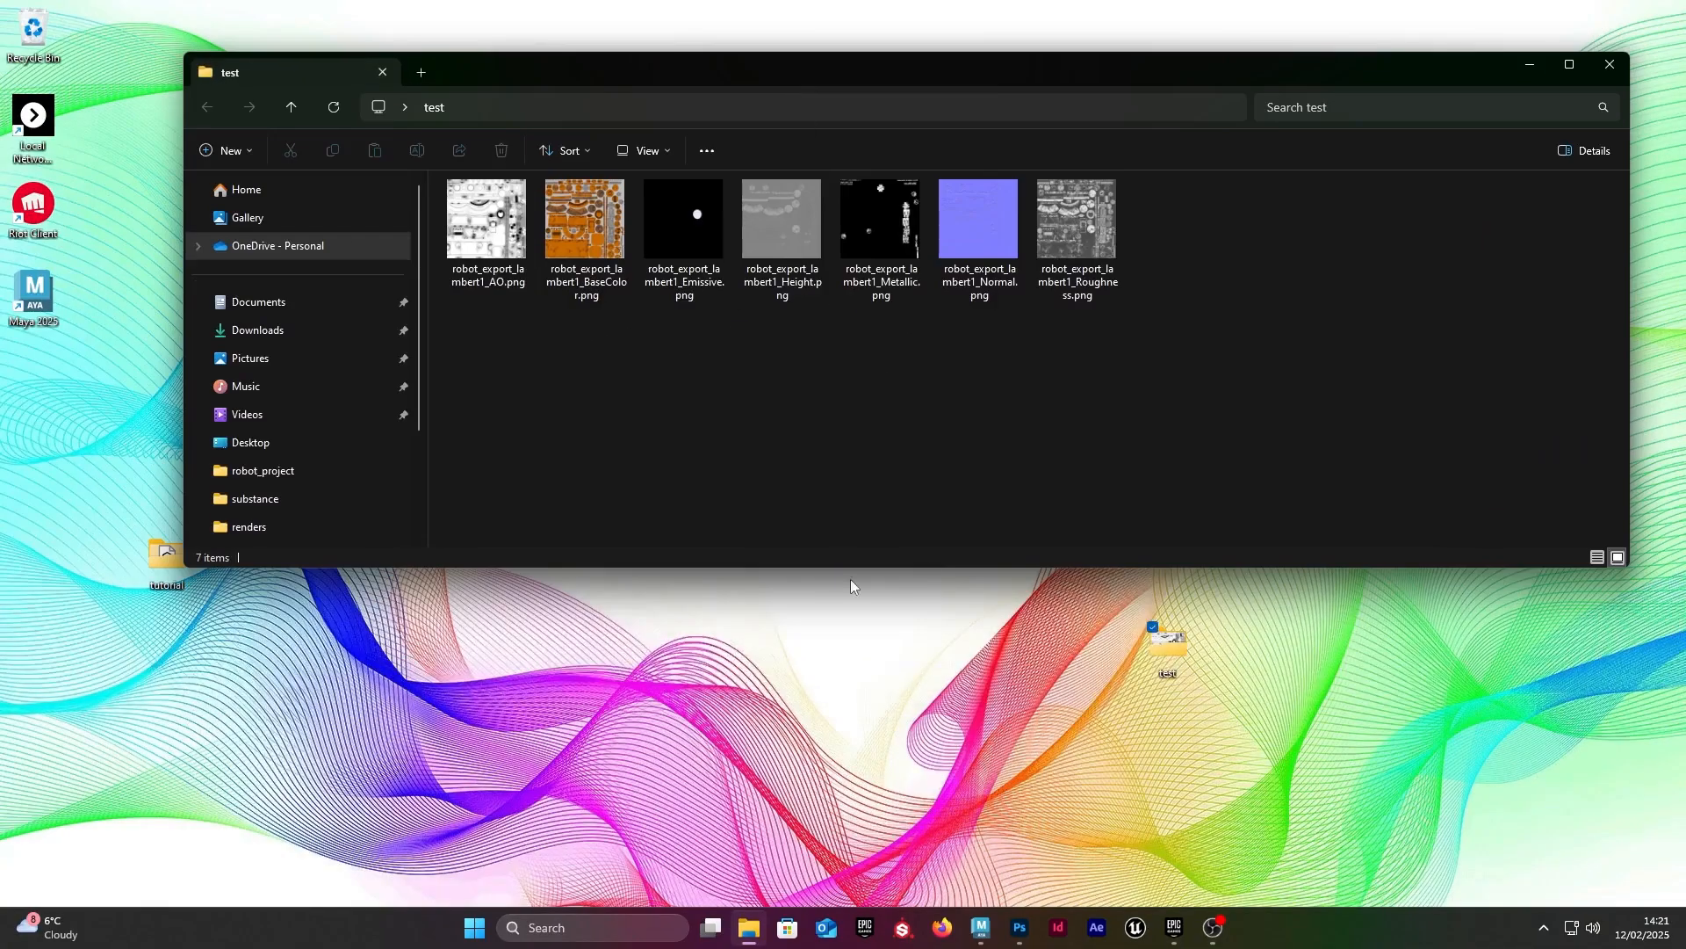
pyautogui.moveTo(929, 572); pyautogui.dragTo(954, 722)
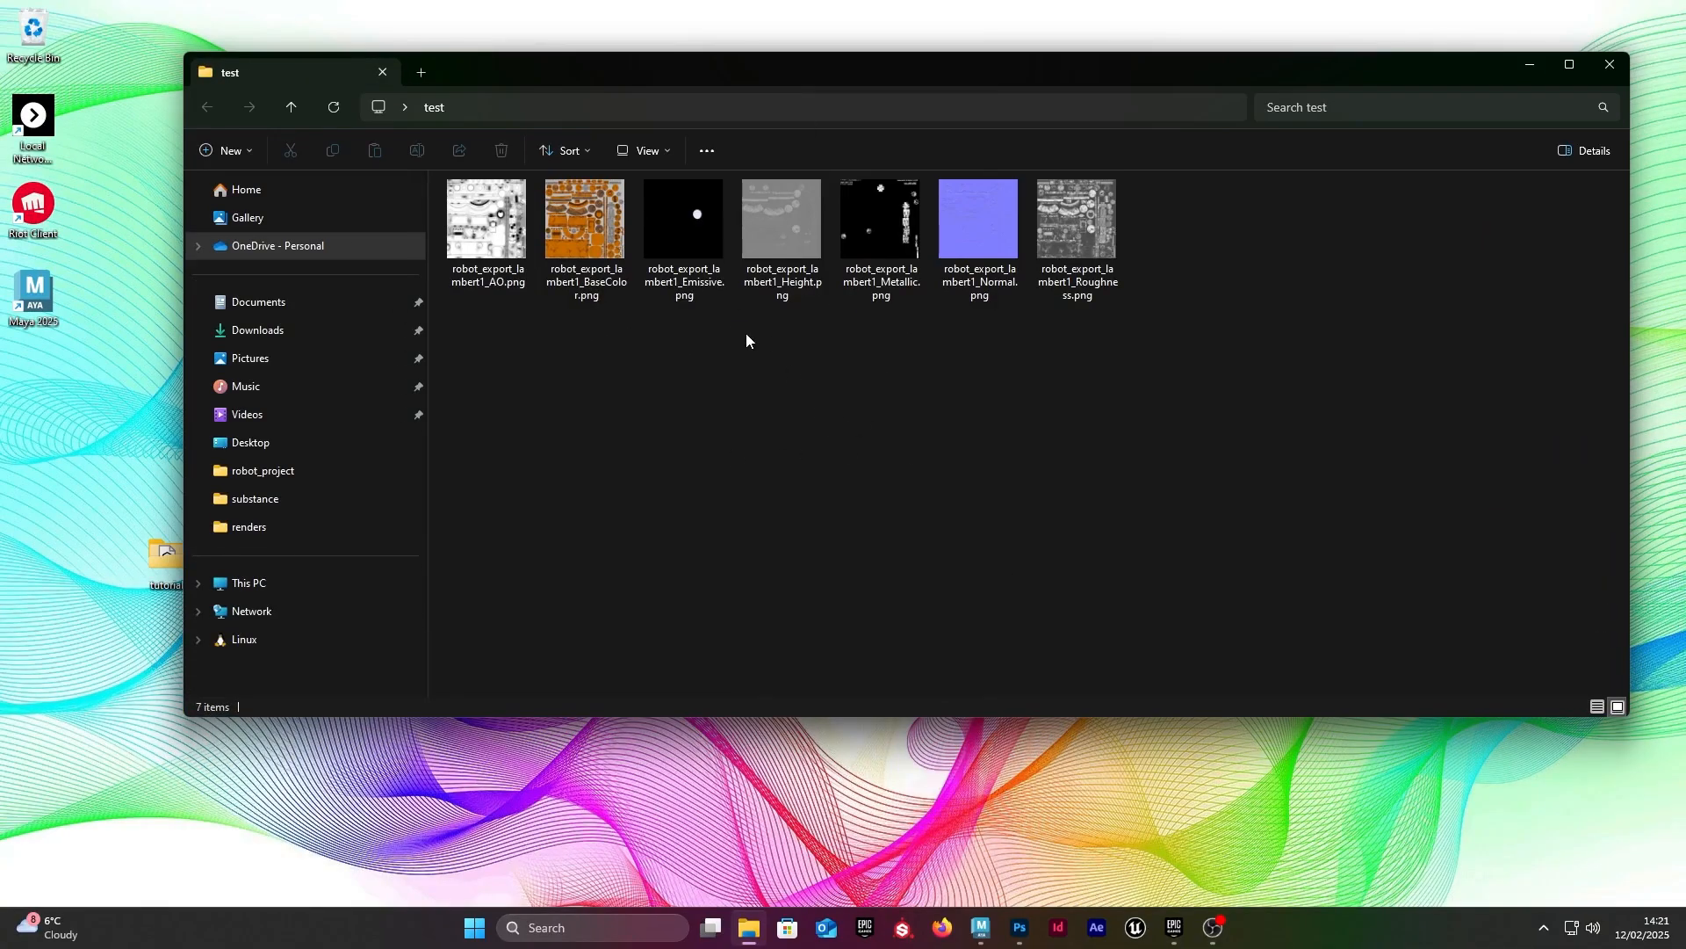
# Step: Delete robot_export_lambert1_AO.png and robot_export_lambert1_Height.png from the test folder
pyautogui.click(479, 230)
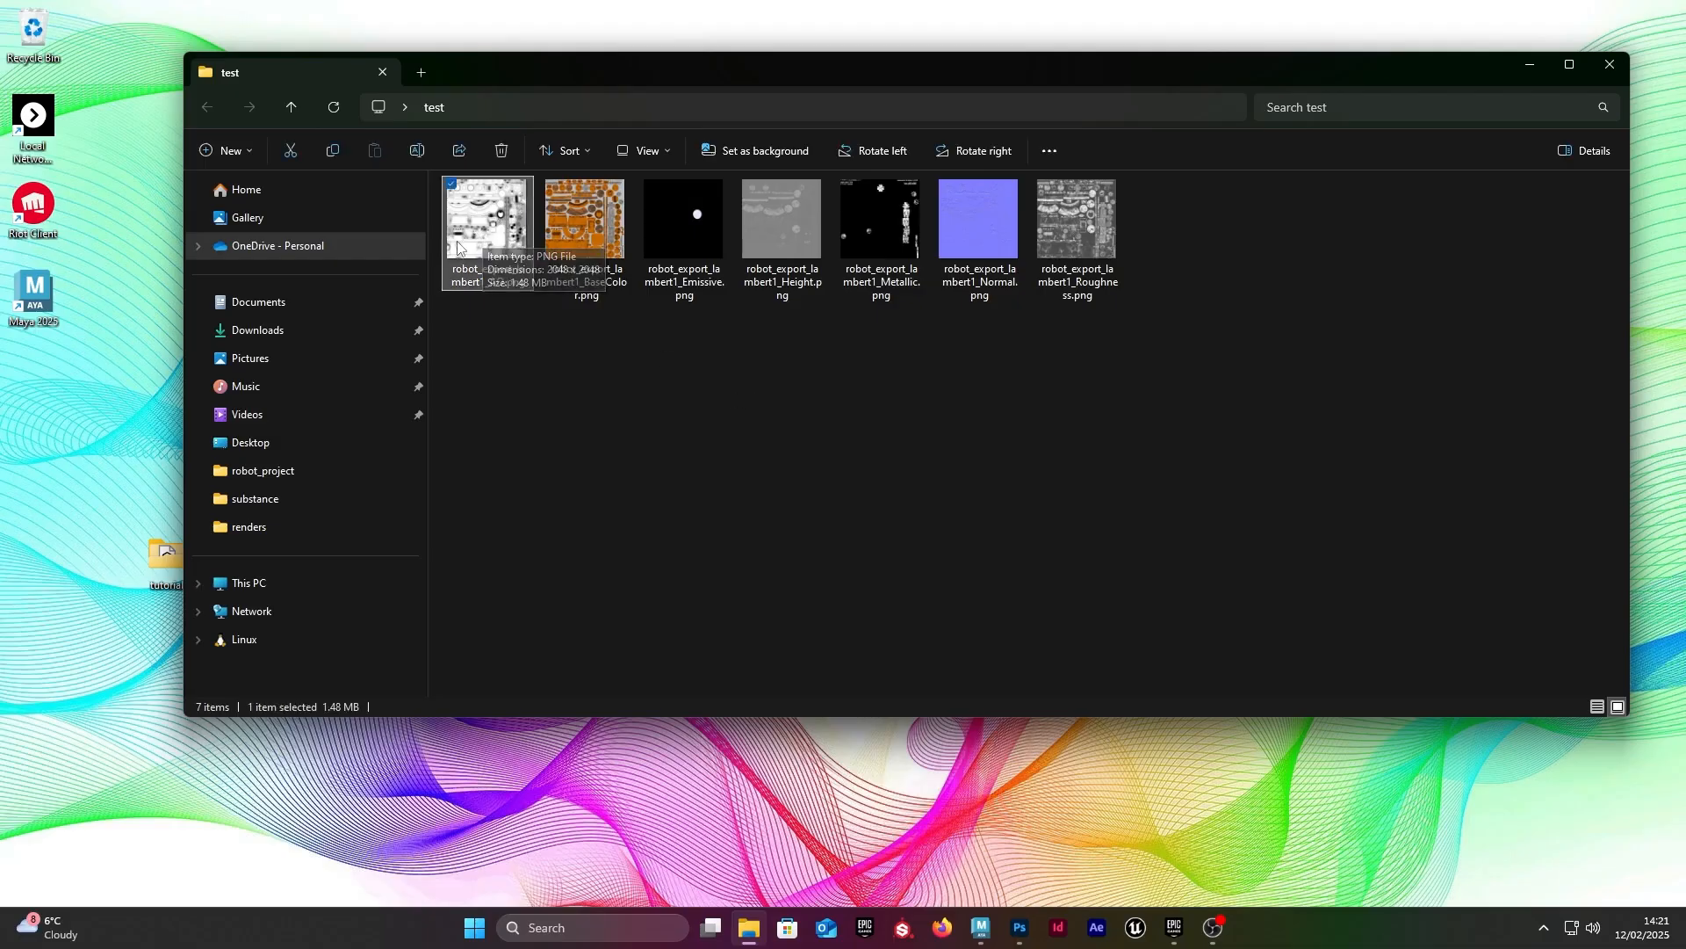
pyautogui.press('Delete')
pyautogui.click(699, 250)
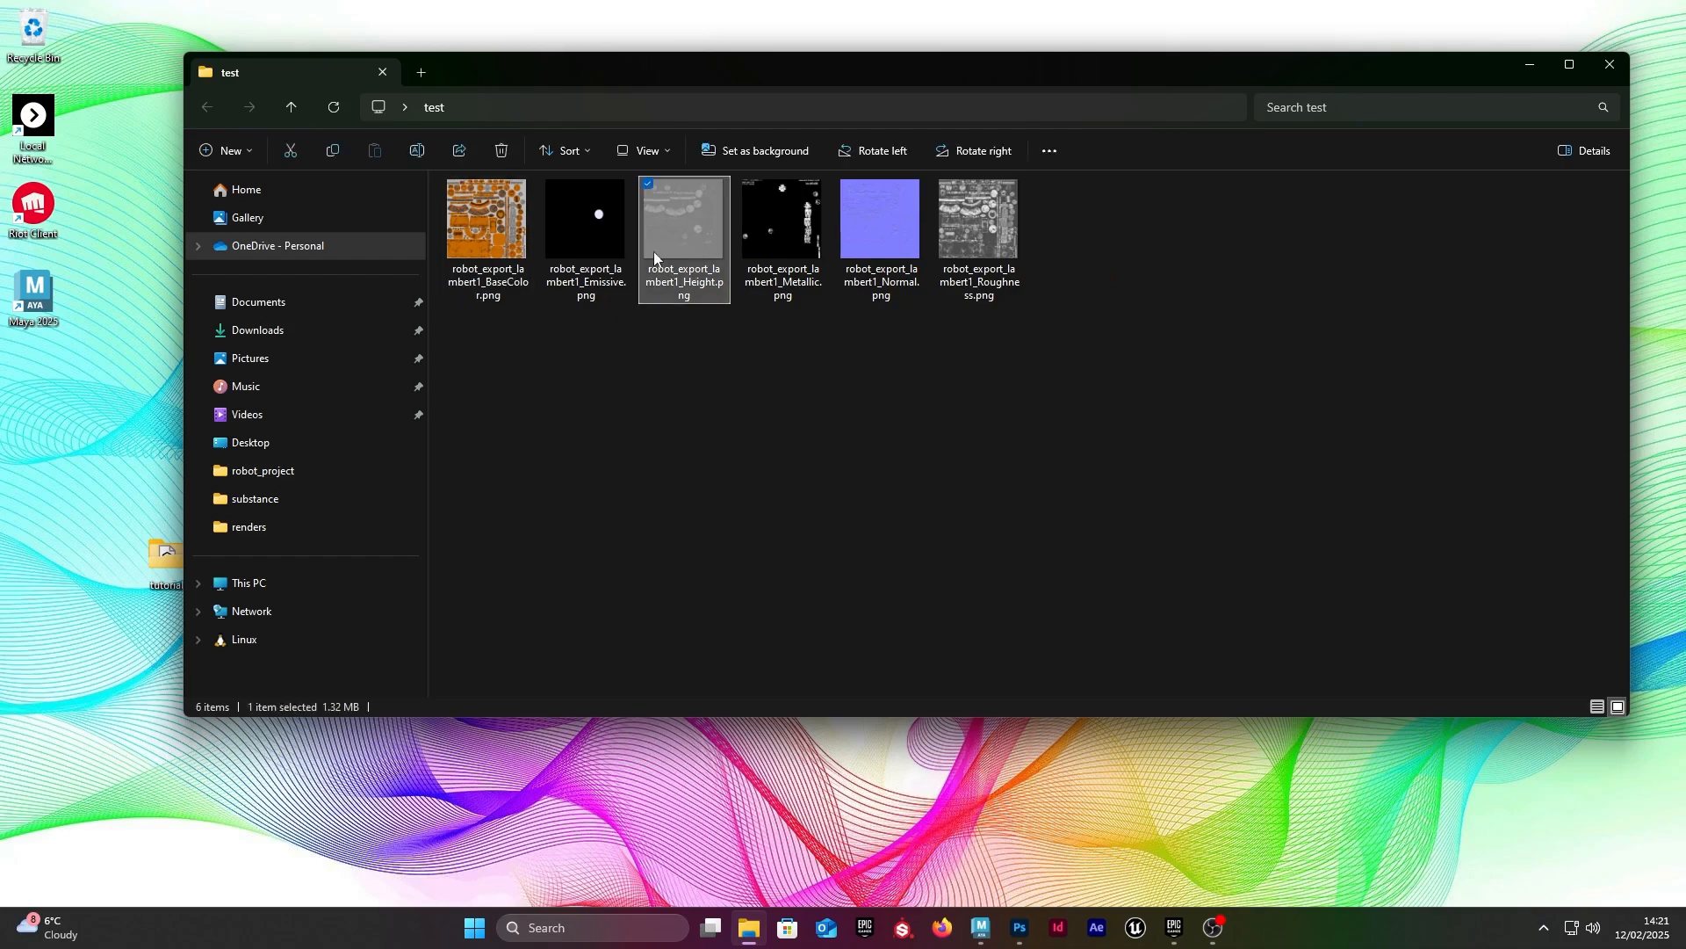
pyautogui.press('Delete')
# Step: Look over the remaining exported maps and view the Emissive texture at a larger size
pyautogui.moveTo(1083, 442); pyautogui.dragTo(483, 202)
pyautogui.click(669, 372)
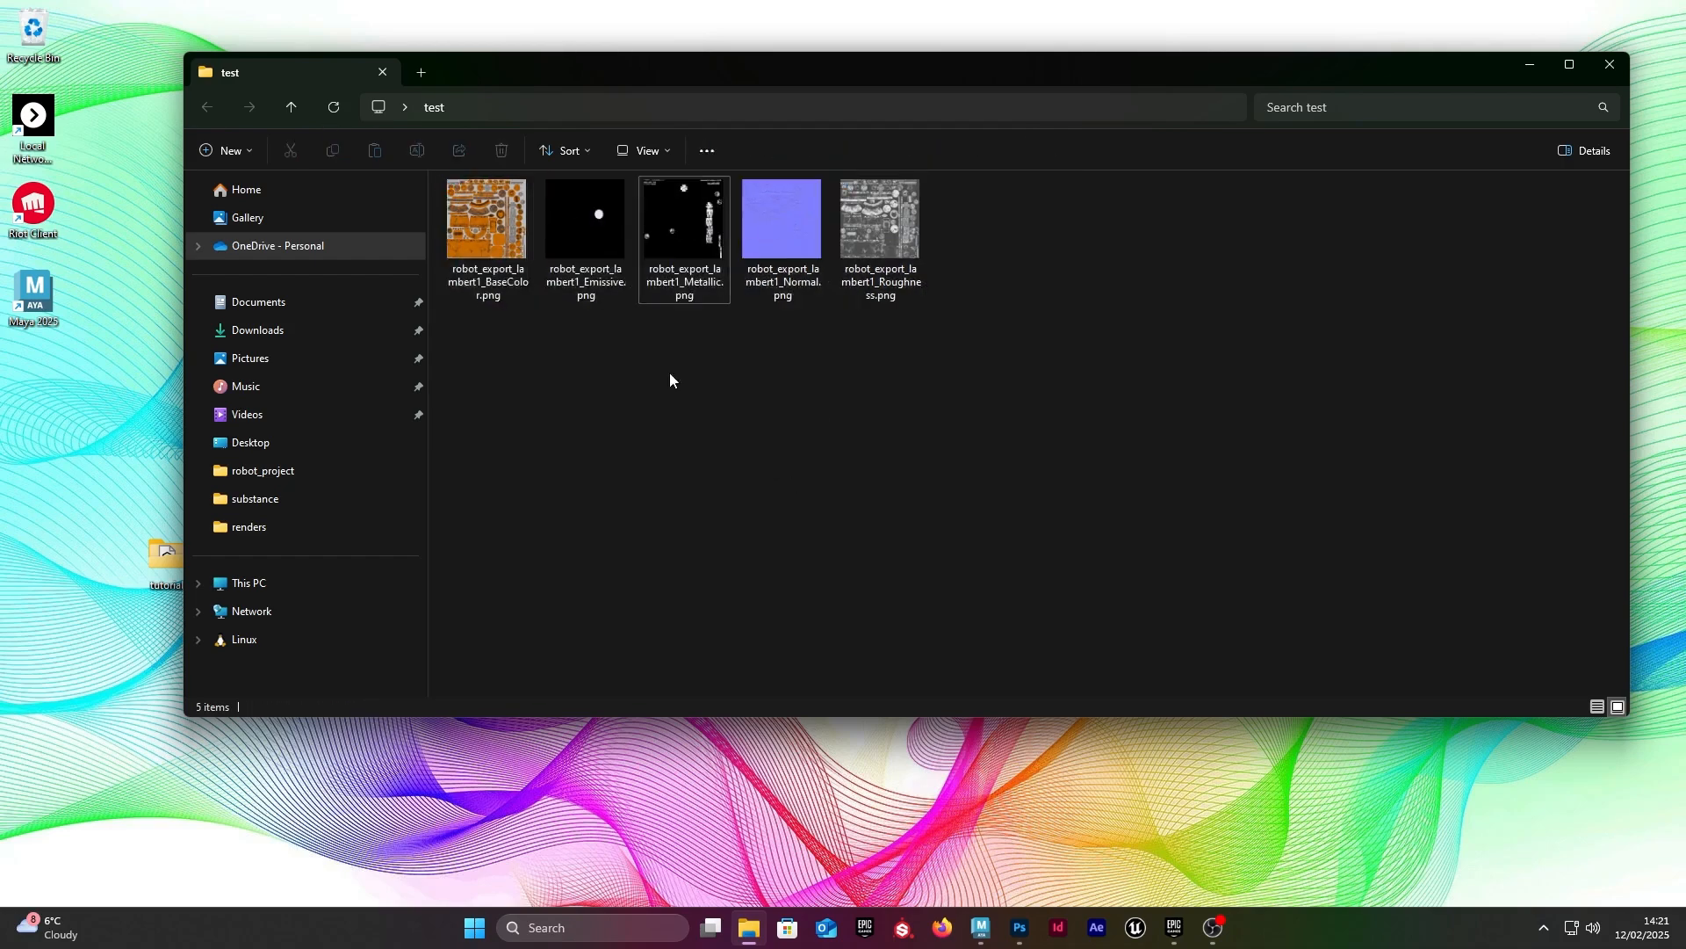
pyautogui.click(618, 220)
pyautogui.click(685, 217)
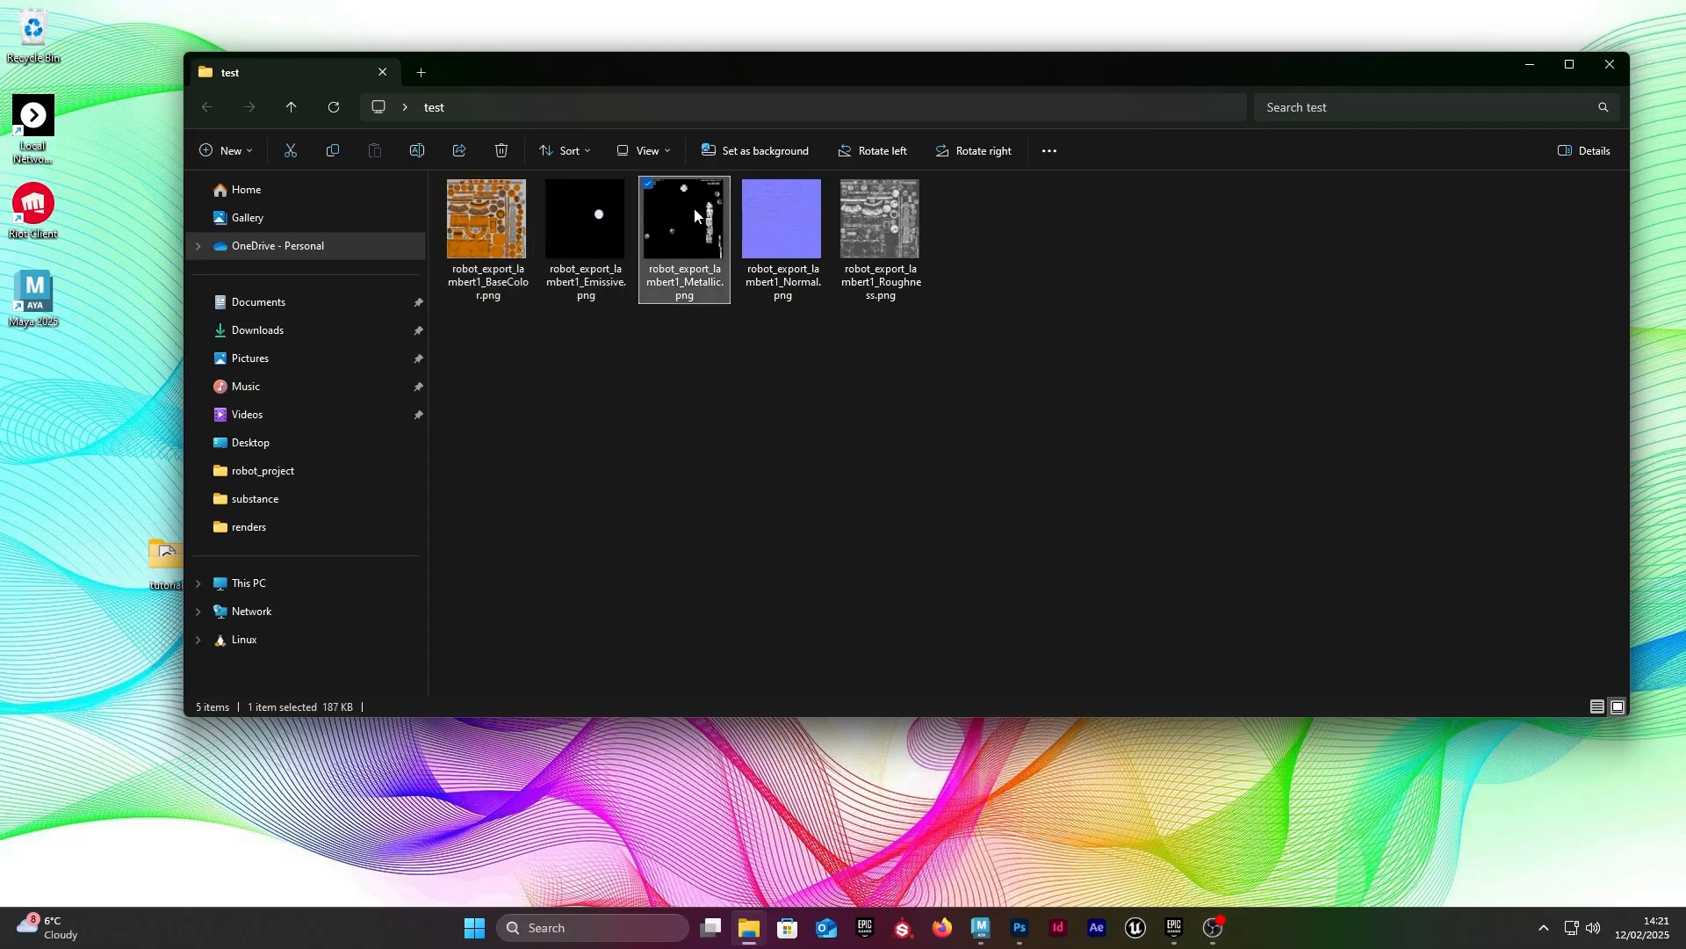
pyautogui.click(757, 220)
pyautogui.click(867, 208)
pyautogui.click(599, 228)
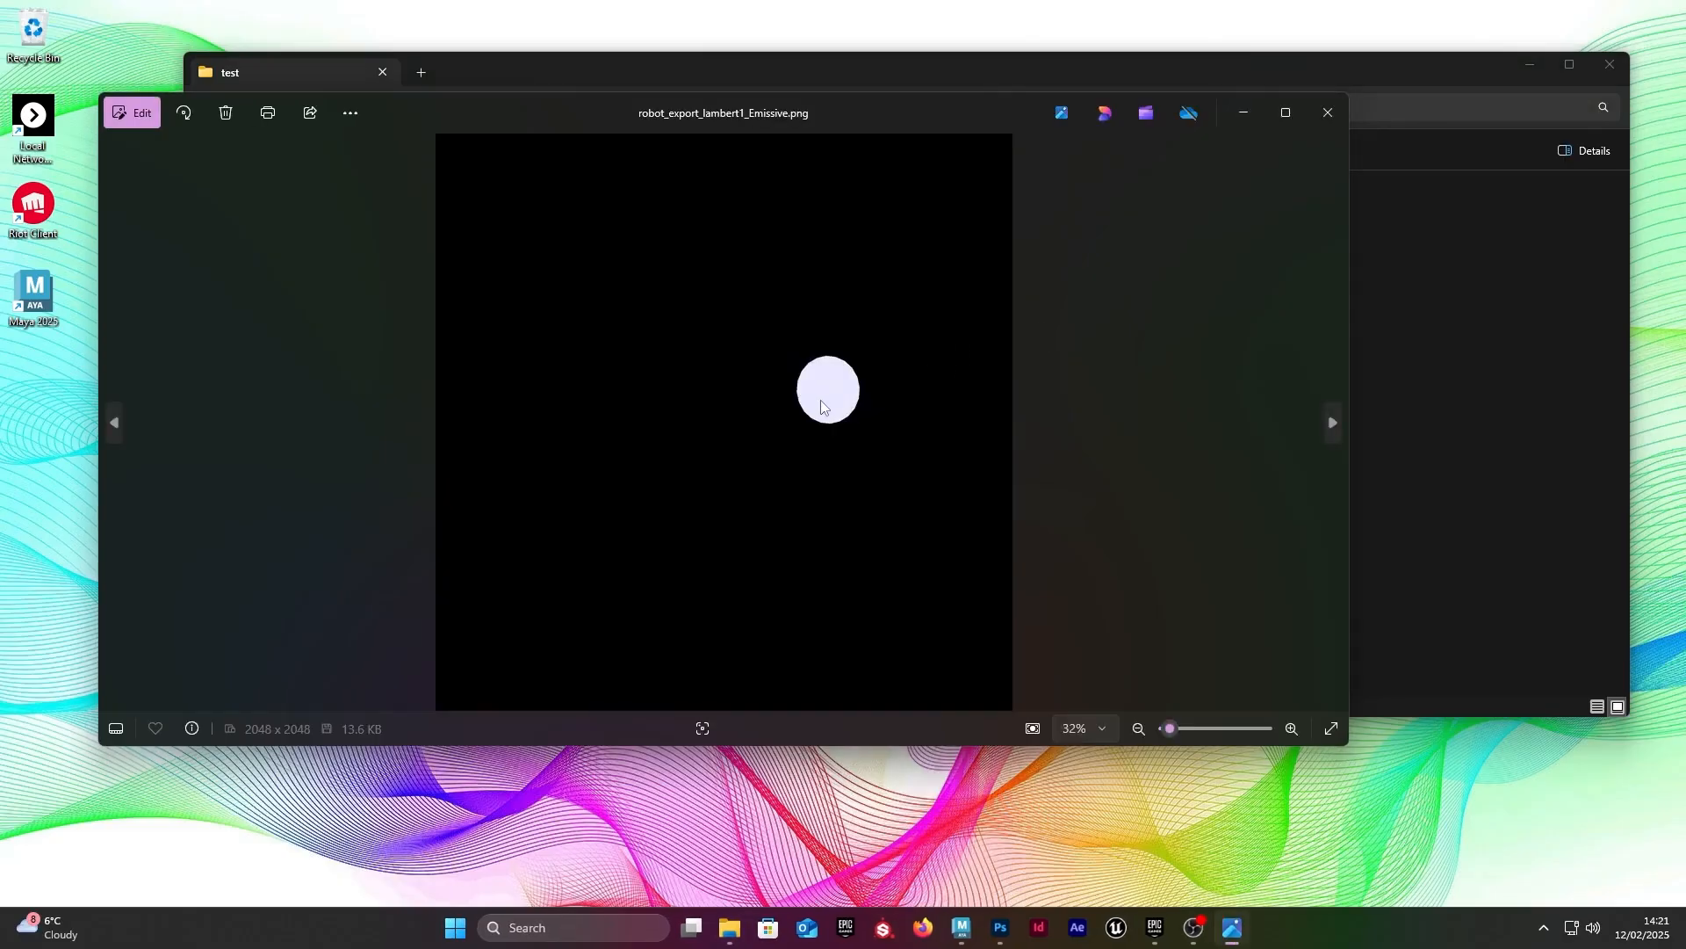
pyautogui.click(1327, 112)
# Step: Review the BaseColor, Emissive, Metallic, Normal and Roughness maps as the final set and close the test folder
pyautogui.moveTo(433, 172); pyautogui.dragTo(1045, 426)
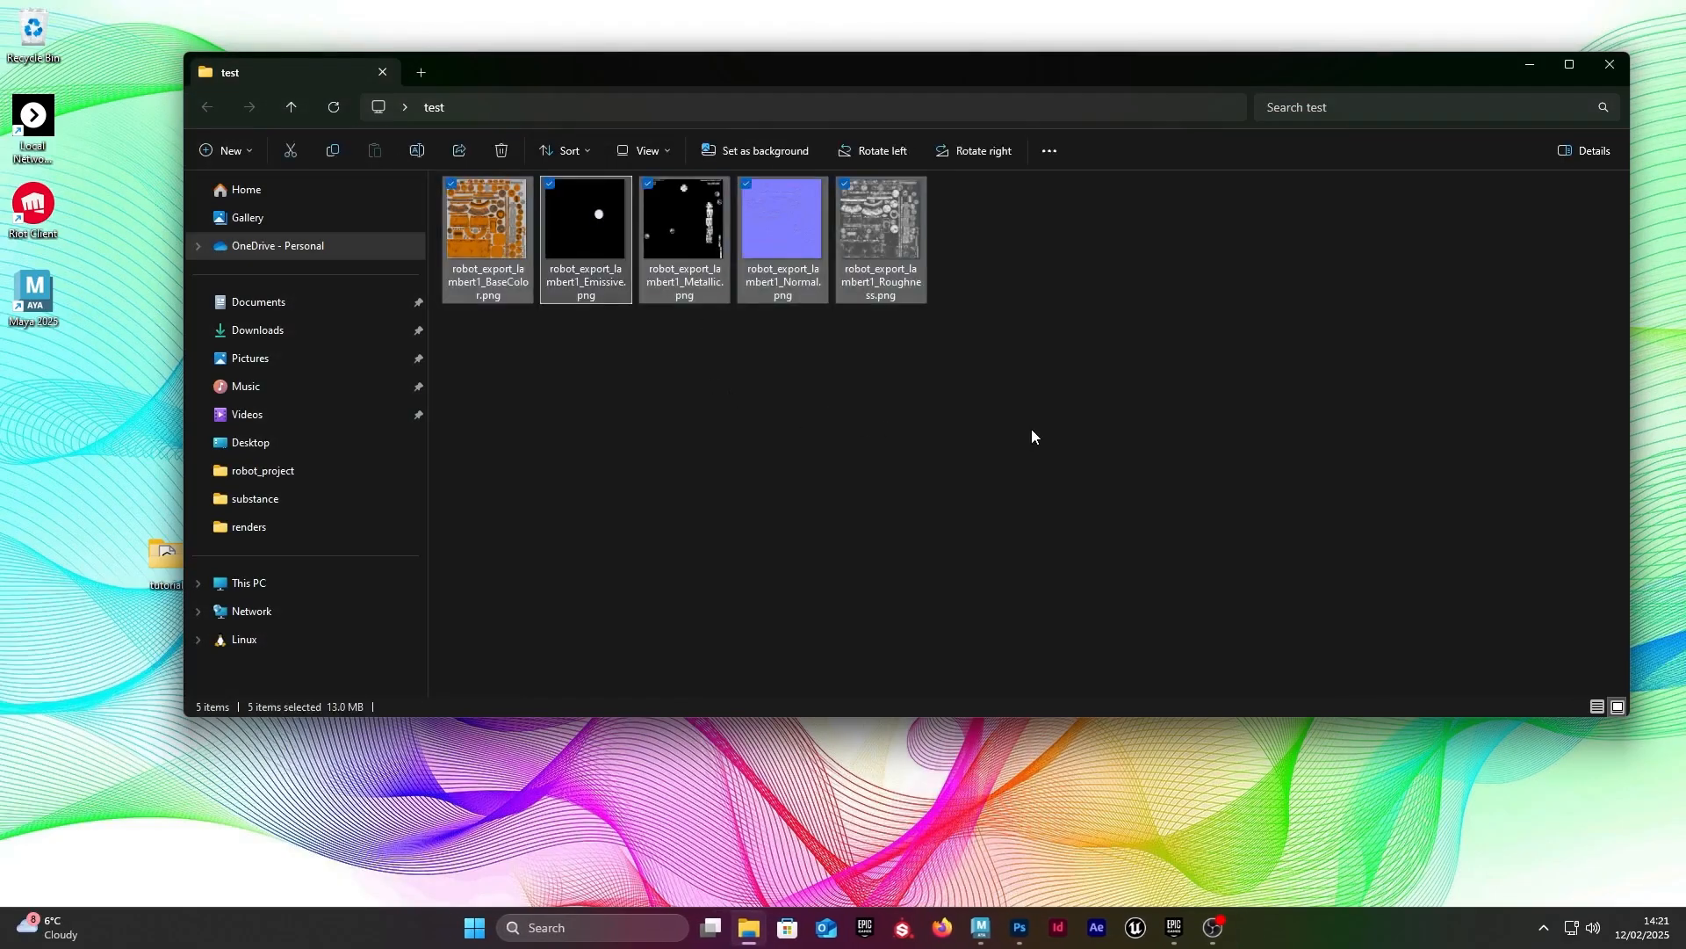
pyautogui.click(586, 228)
pyautogui.click(487, 207)
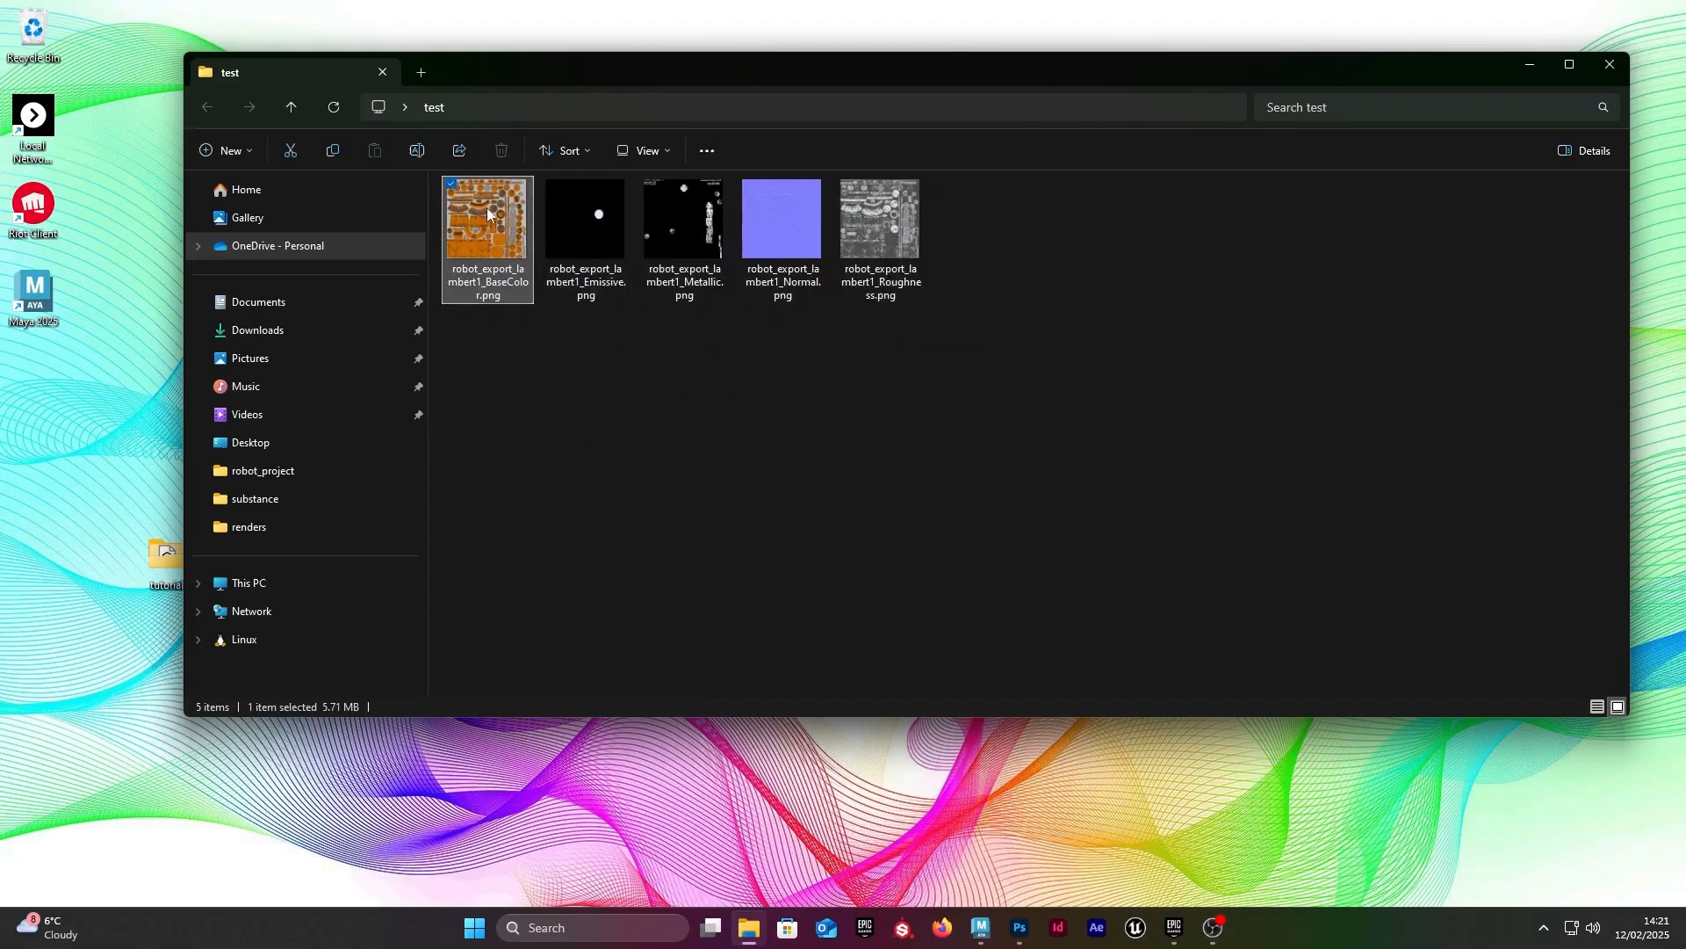
pyautogui.click(672, 233)
pyautogui.click(766, 211)
pyautogui.click(885, 230)
pyautogui.moveTo(1129, 452); pyautogui.dragTo(296, 109)
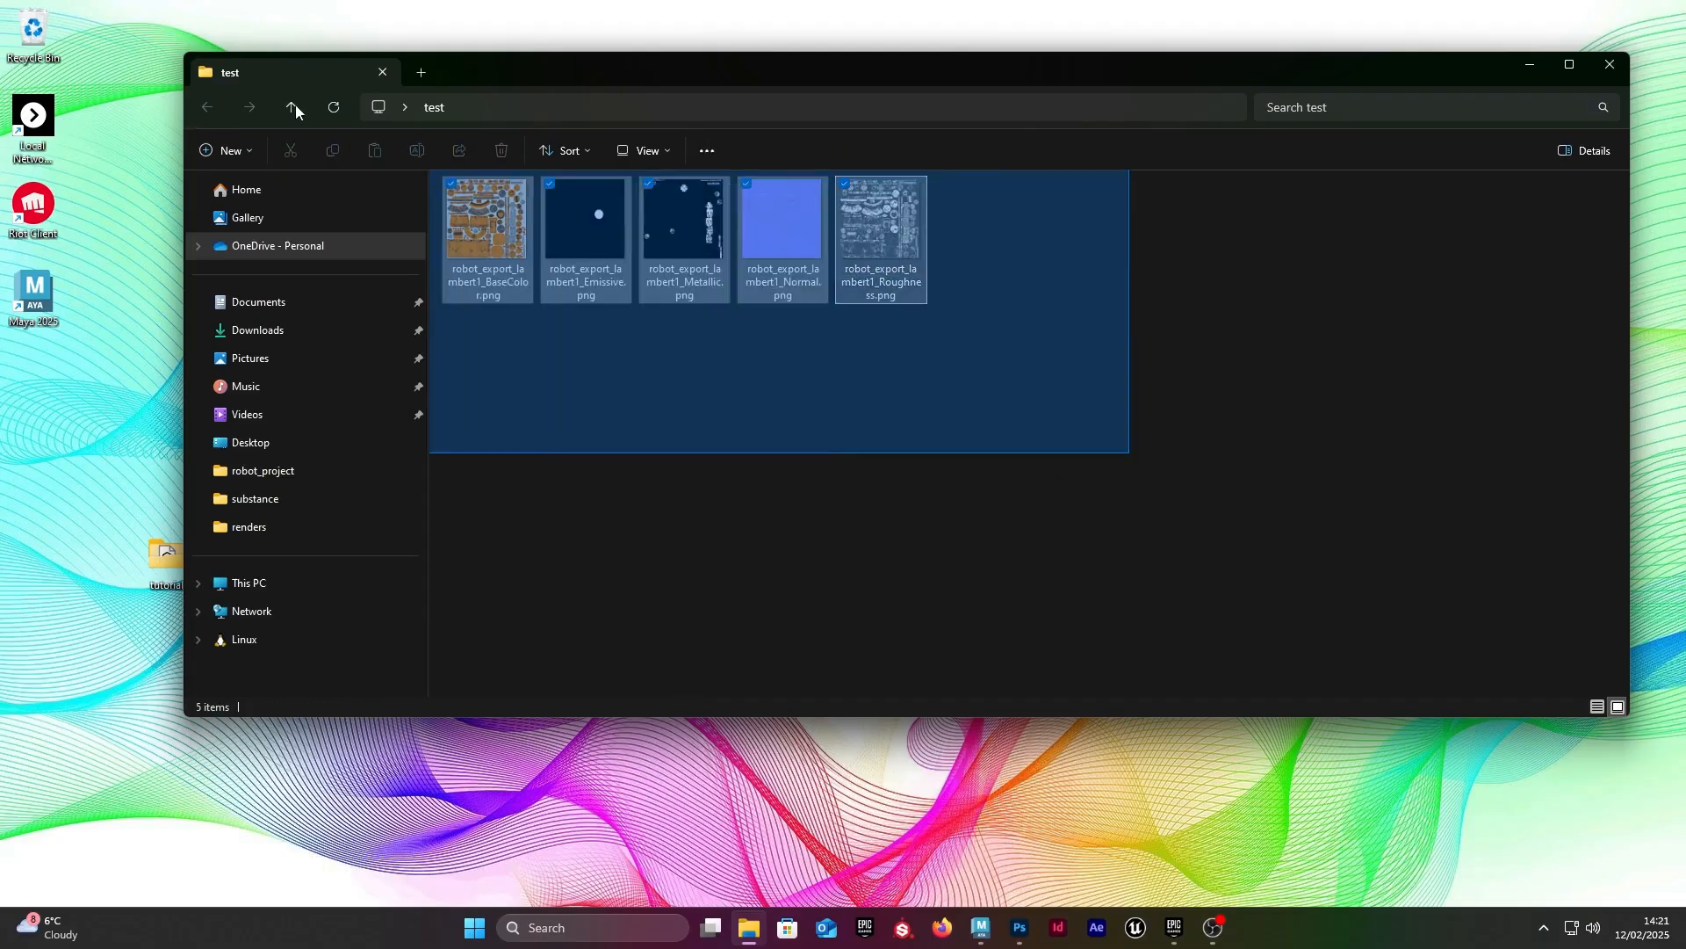
pyautogui.click(841, 442)
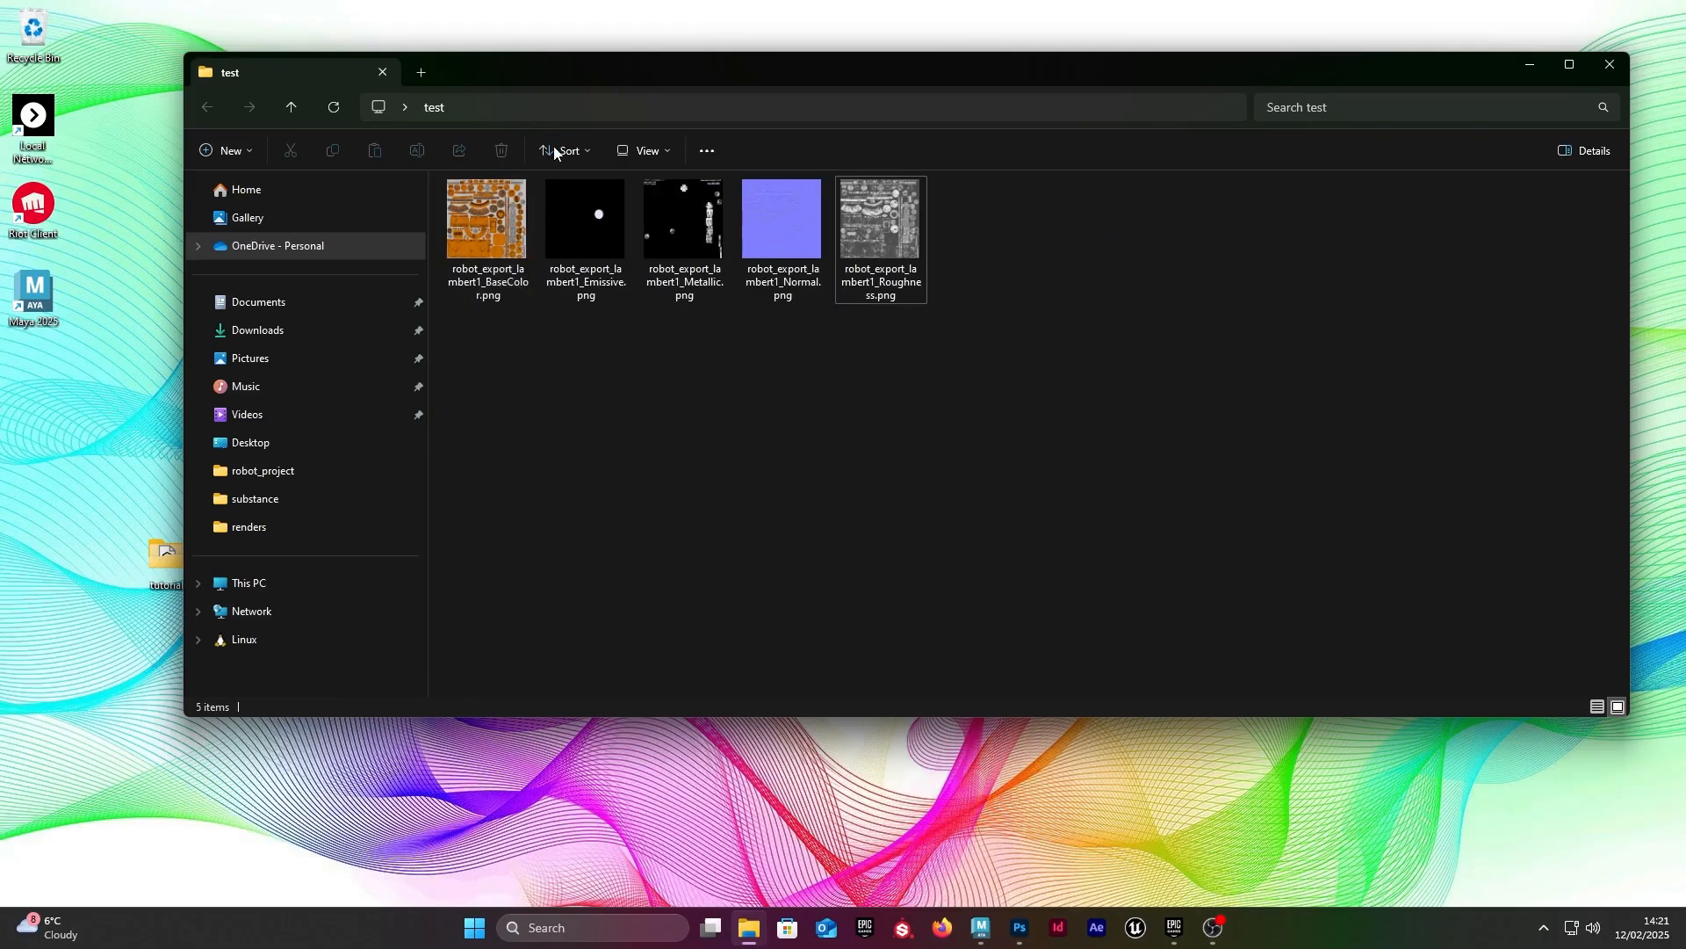
pyautogui.moveTo(1017, 404); pyautogui.dragTo(432, 171)
pyautogui.click(861, 418)
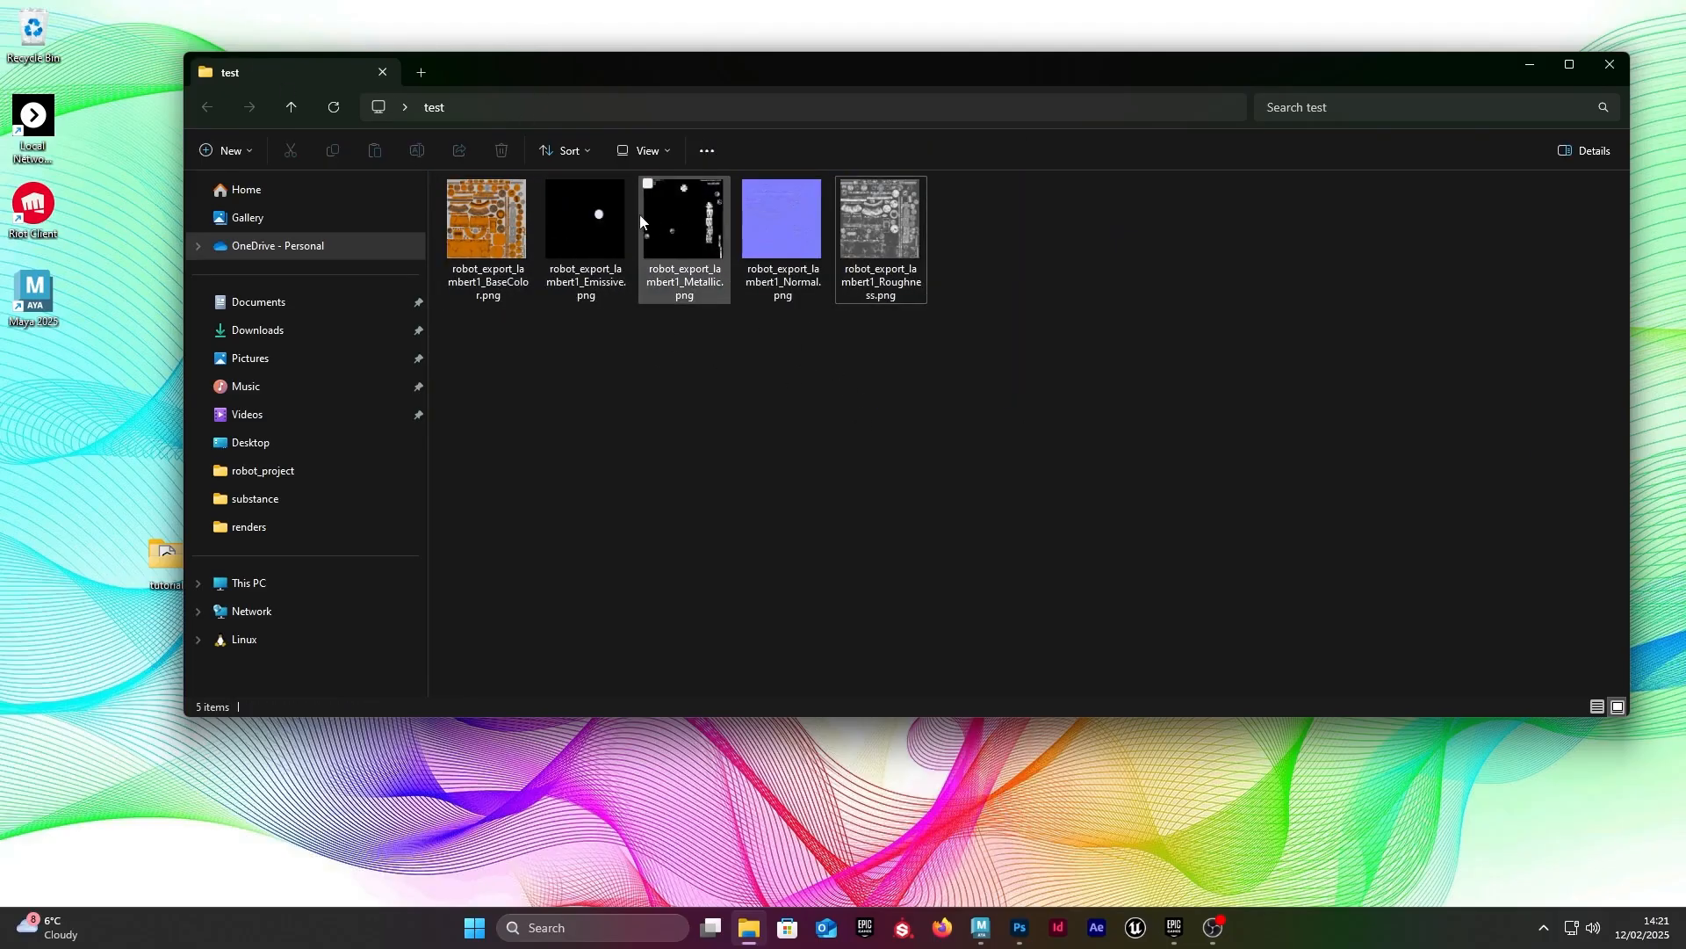
pyautogui.moveTo(1069, 380); pyautogui.dragTo(60, 84)
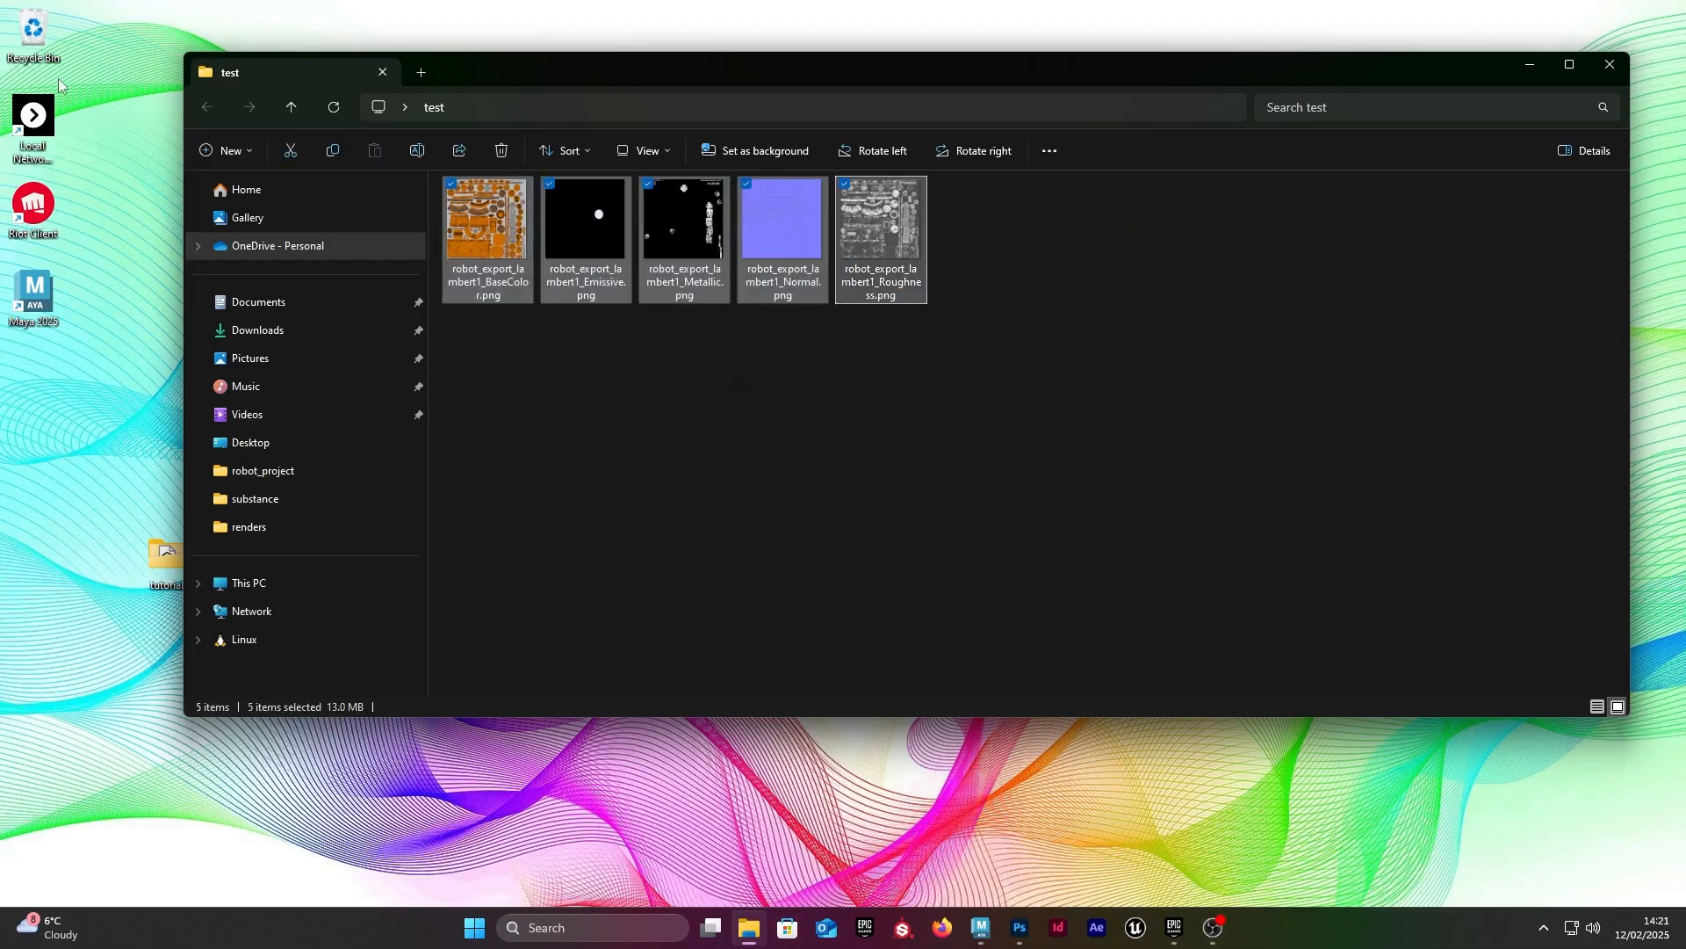
pyautogui.click(1318, 403)
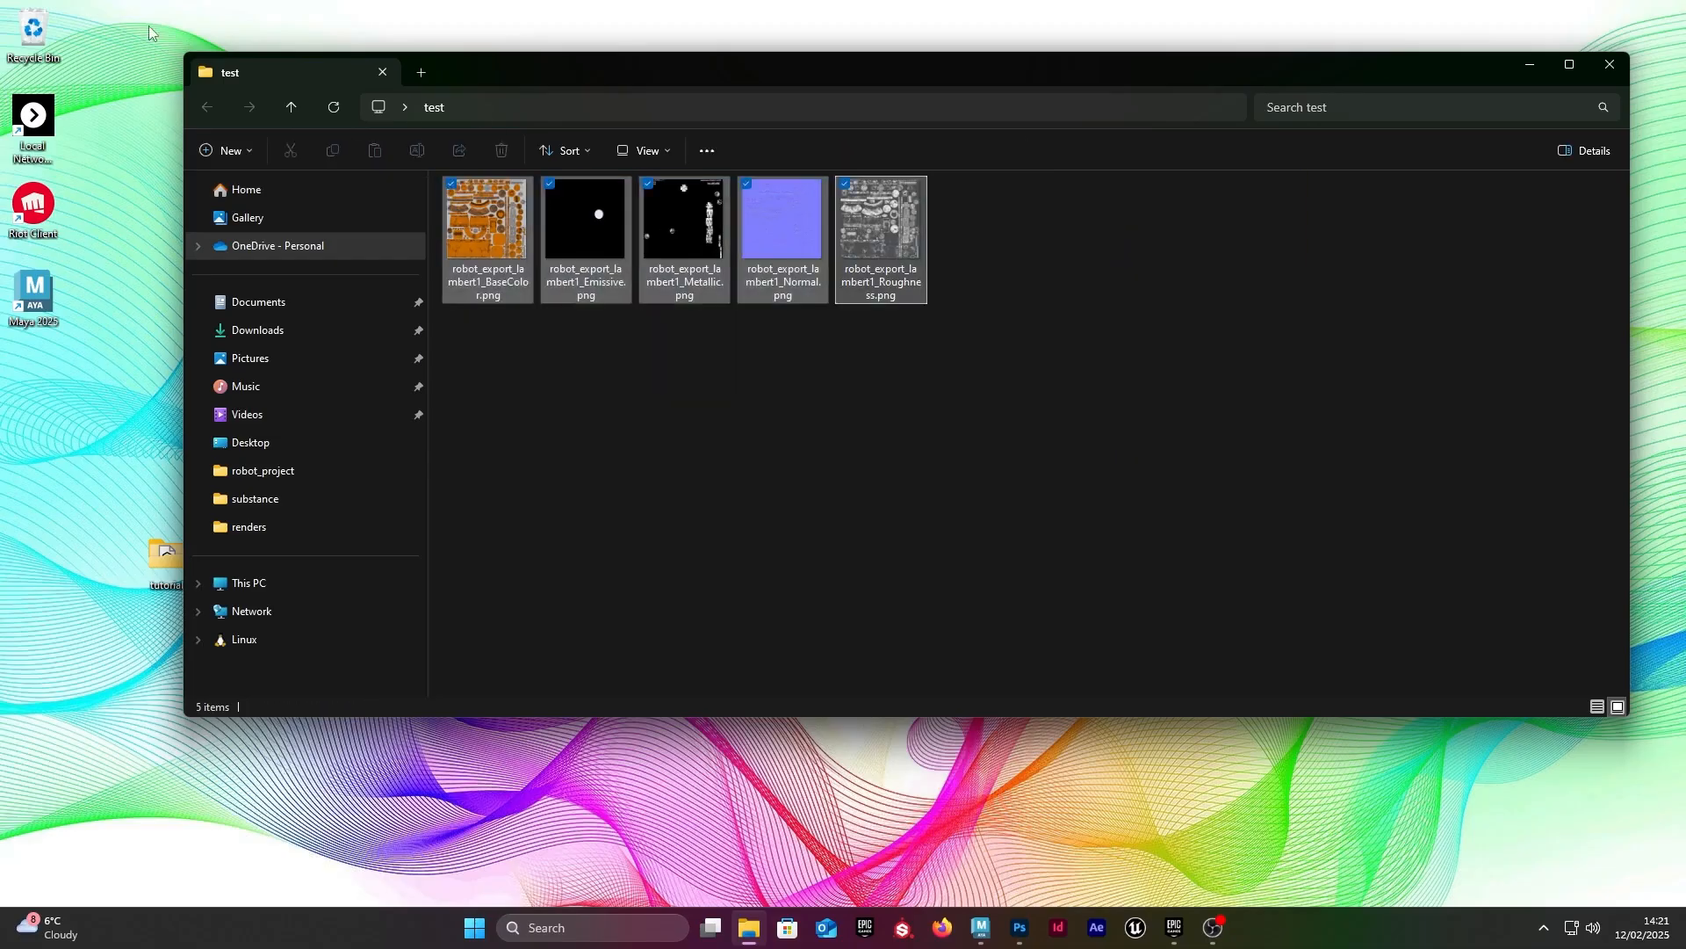
pyautogui.click(1611, 66)
pyautogui.click(981, 927)
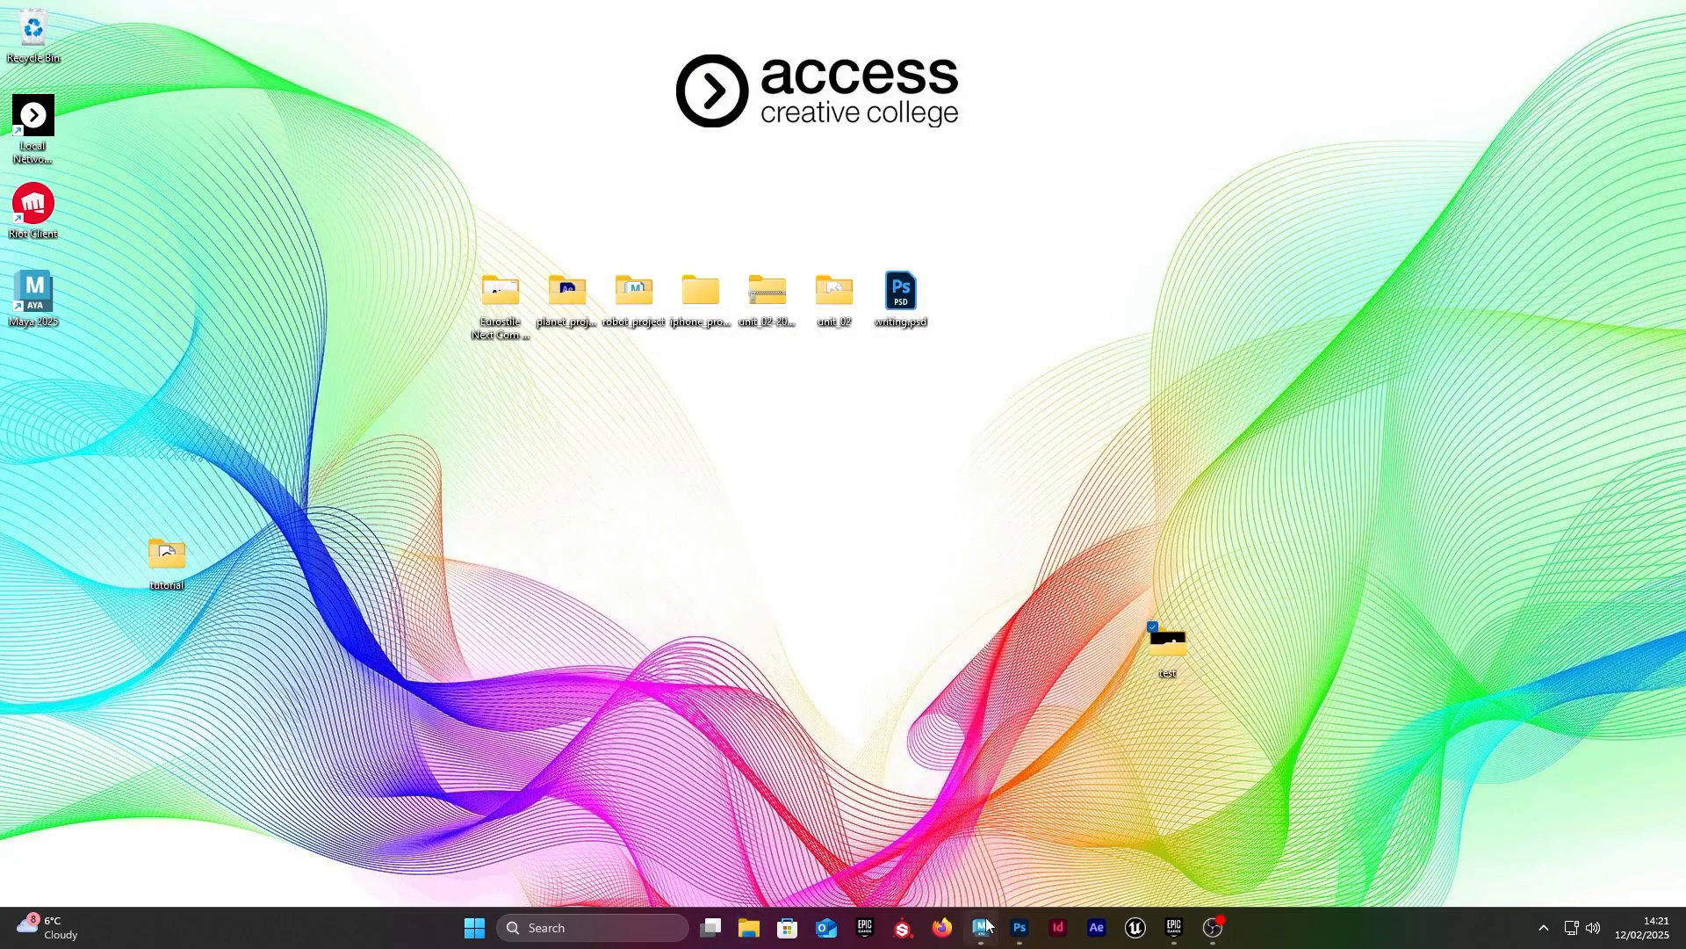
pyautogui.click(1626, 10)
pyautogui.click(981, 928)
pyautogui.click(1019, 927)
pyautogui.click(1583, 11)
pyautogui.moveTo(1213, 931)
pyautogui.click(1217, 929)
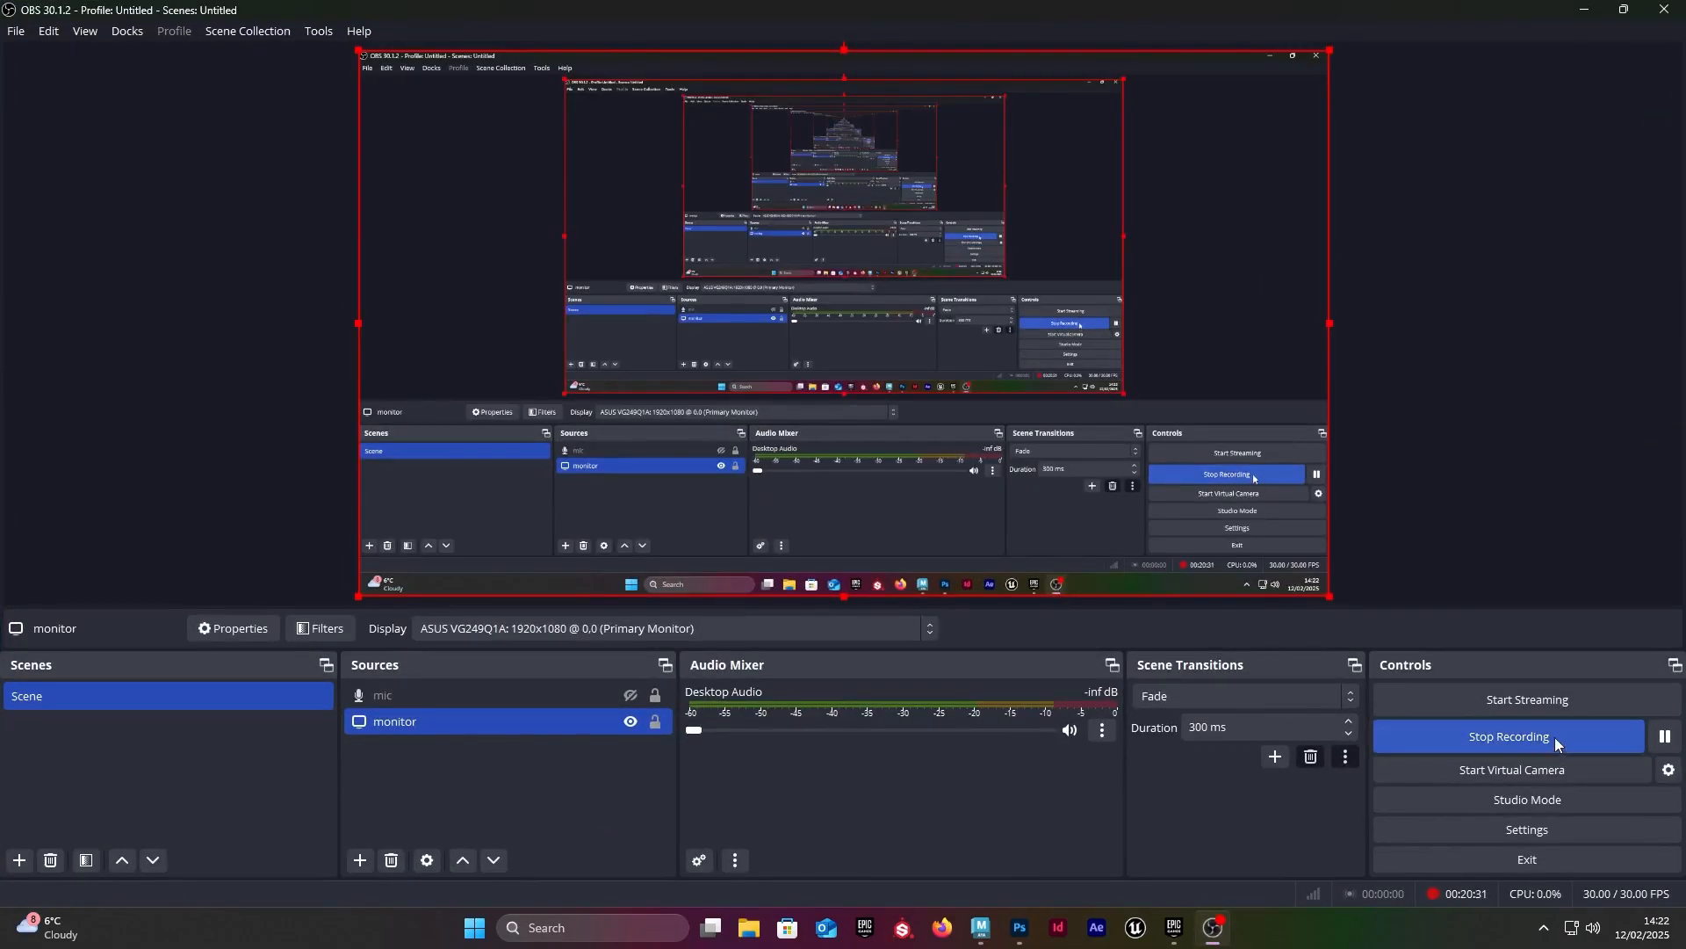